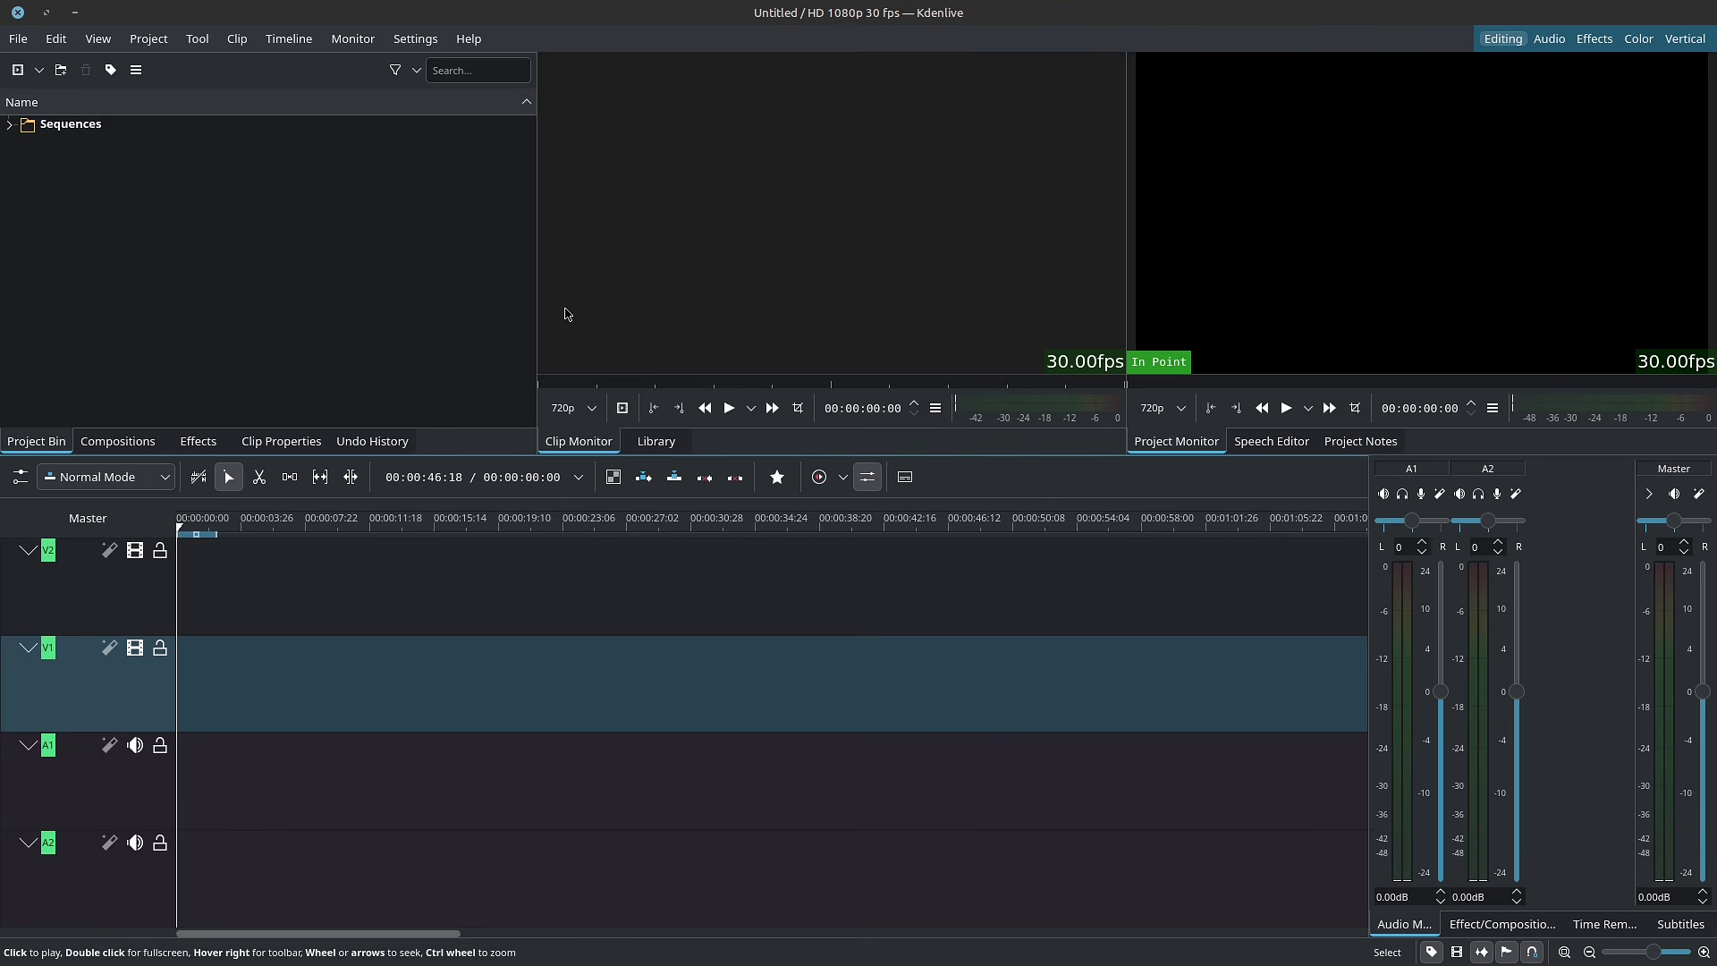
Resize the workspace panels to narrow the project bin, widen the clip monitor and make the upper area taller
mouse_move(533, 314)
mouse_down()
mouse_move(487, 311)
mouse_move(539, 319)
mouse_move(509, 324)
mouse_up()
drag(1126, 276, 1162, 295)
drag(1050, 455, 1048, 480)
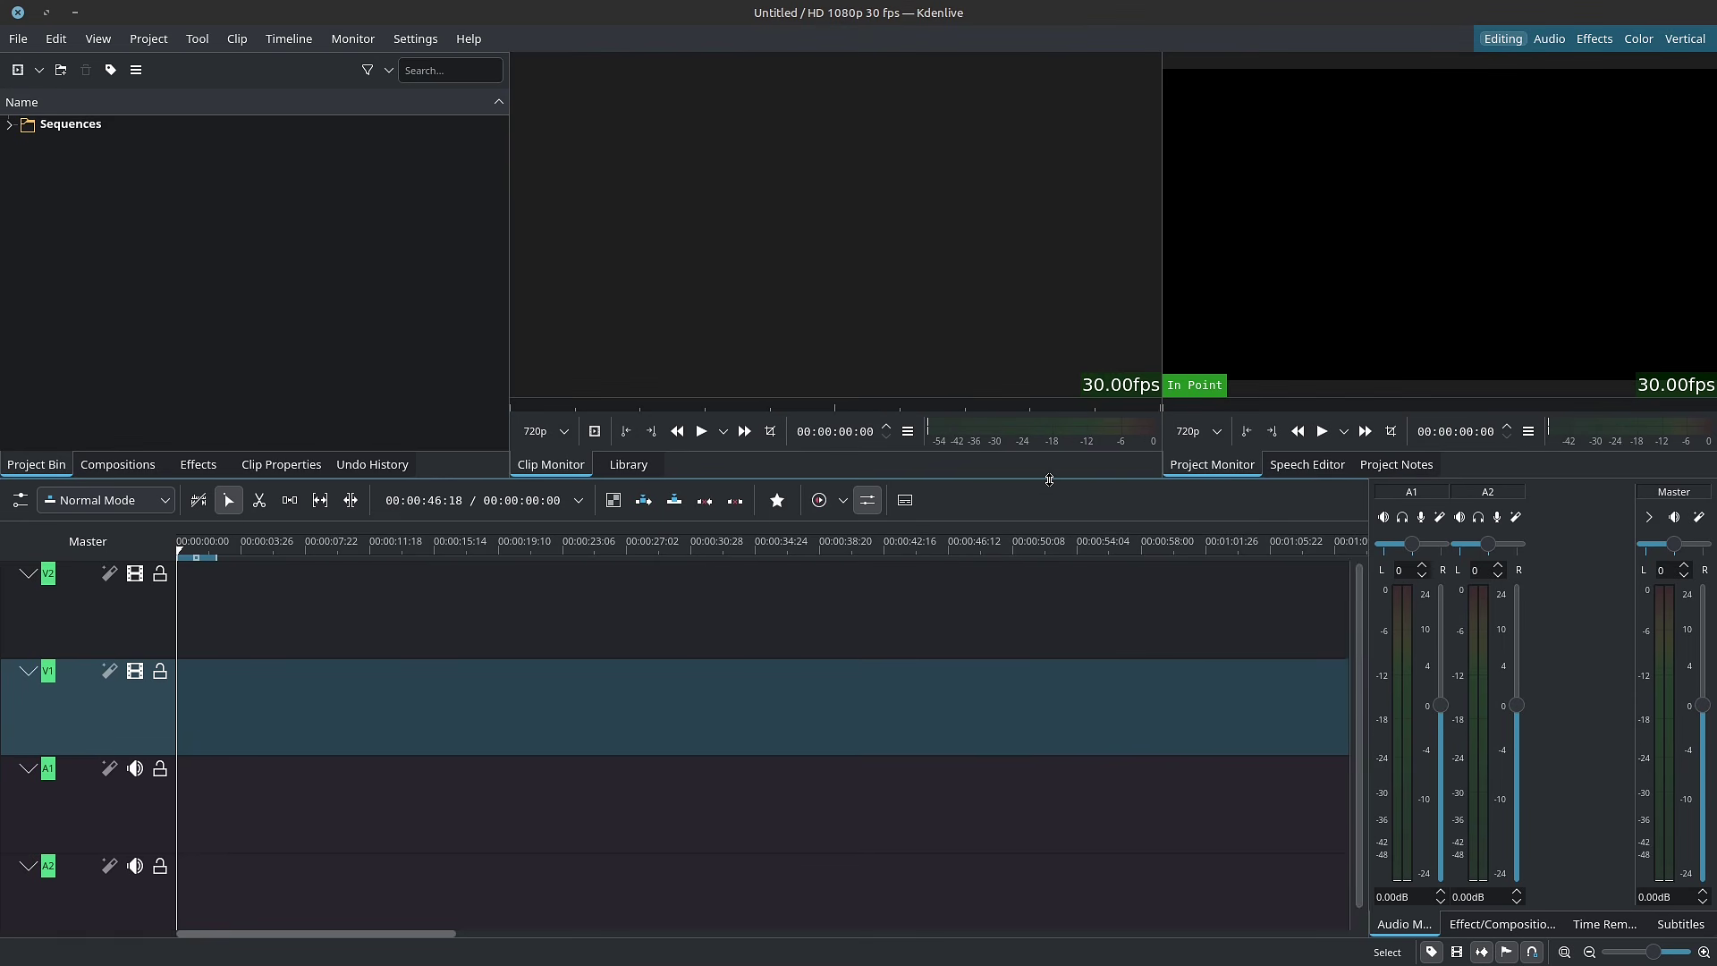
Look through the Speech Editor, Project Notes, Compositions, Effects, Clip Properties and Undo History panels, returning to the Project Monitor and Project Bin
click(1314, 465)
click(1377, 465)
click(1212, 465)
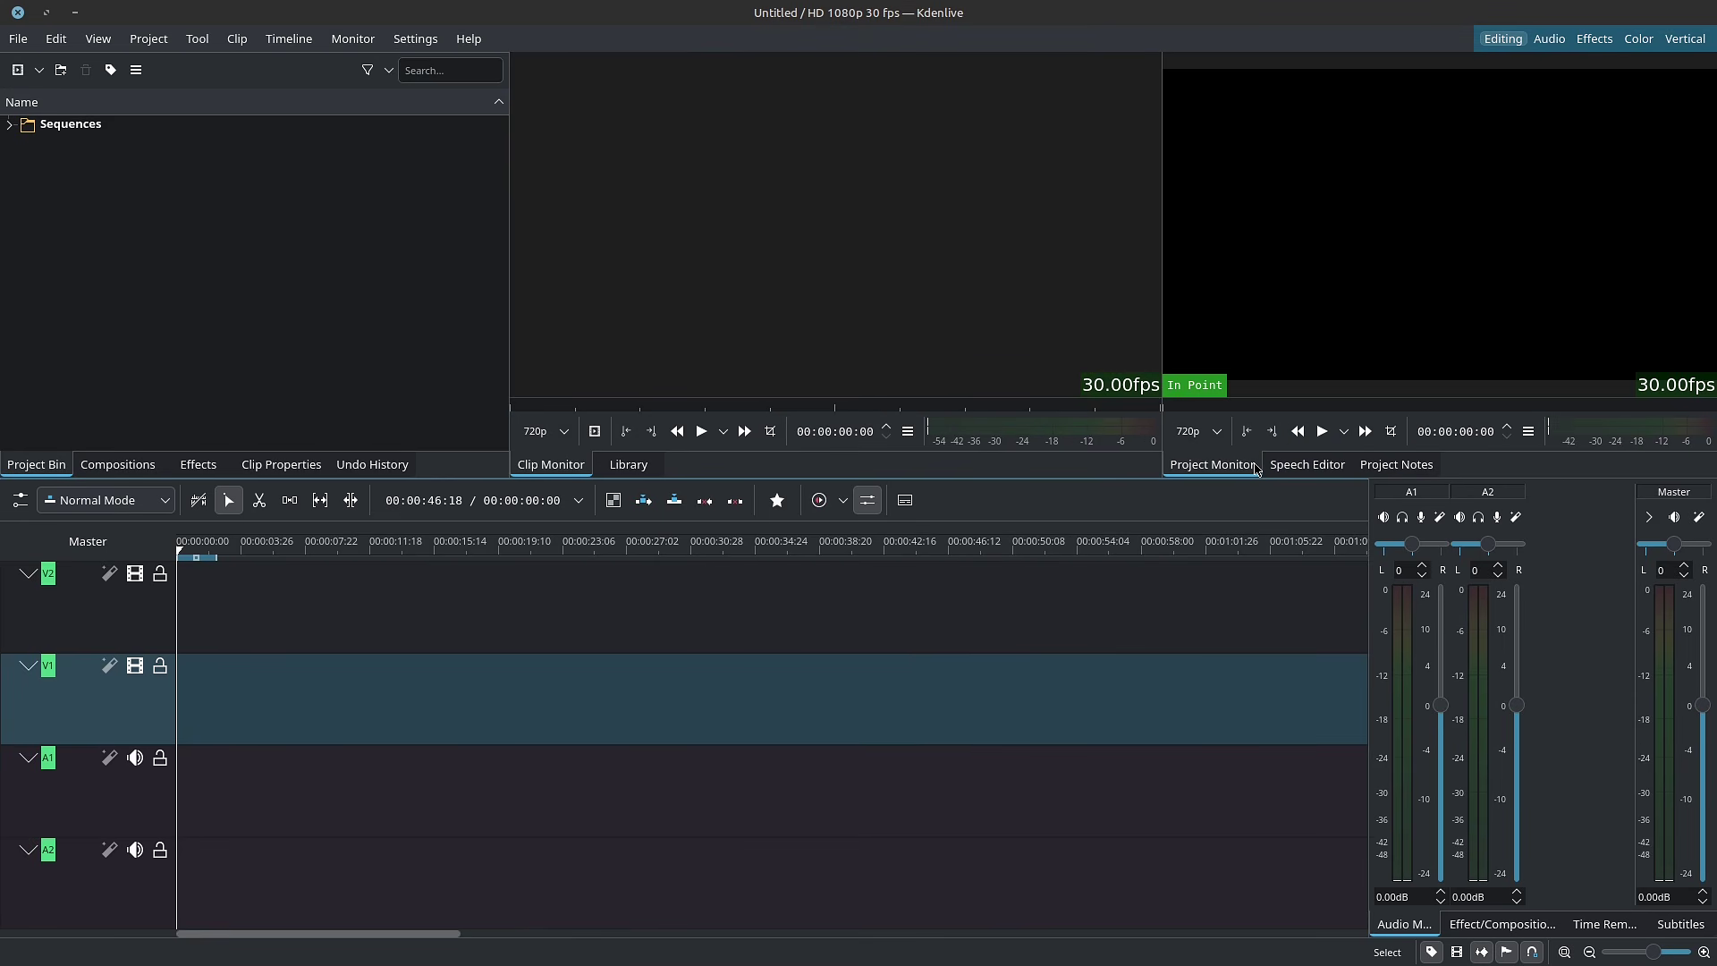
click(117, 464)
click(197, 464)
click(304, 466)
click(344, 467)
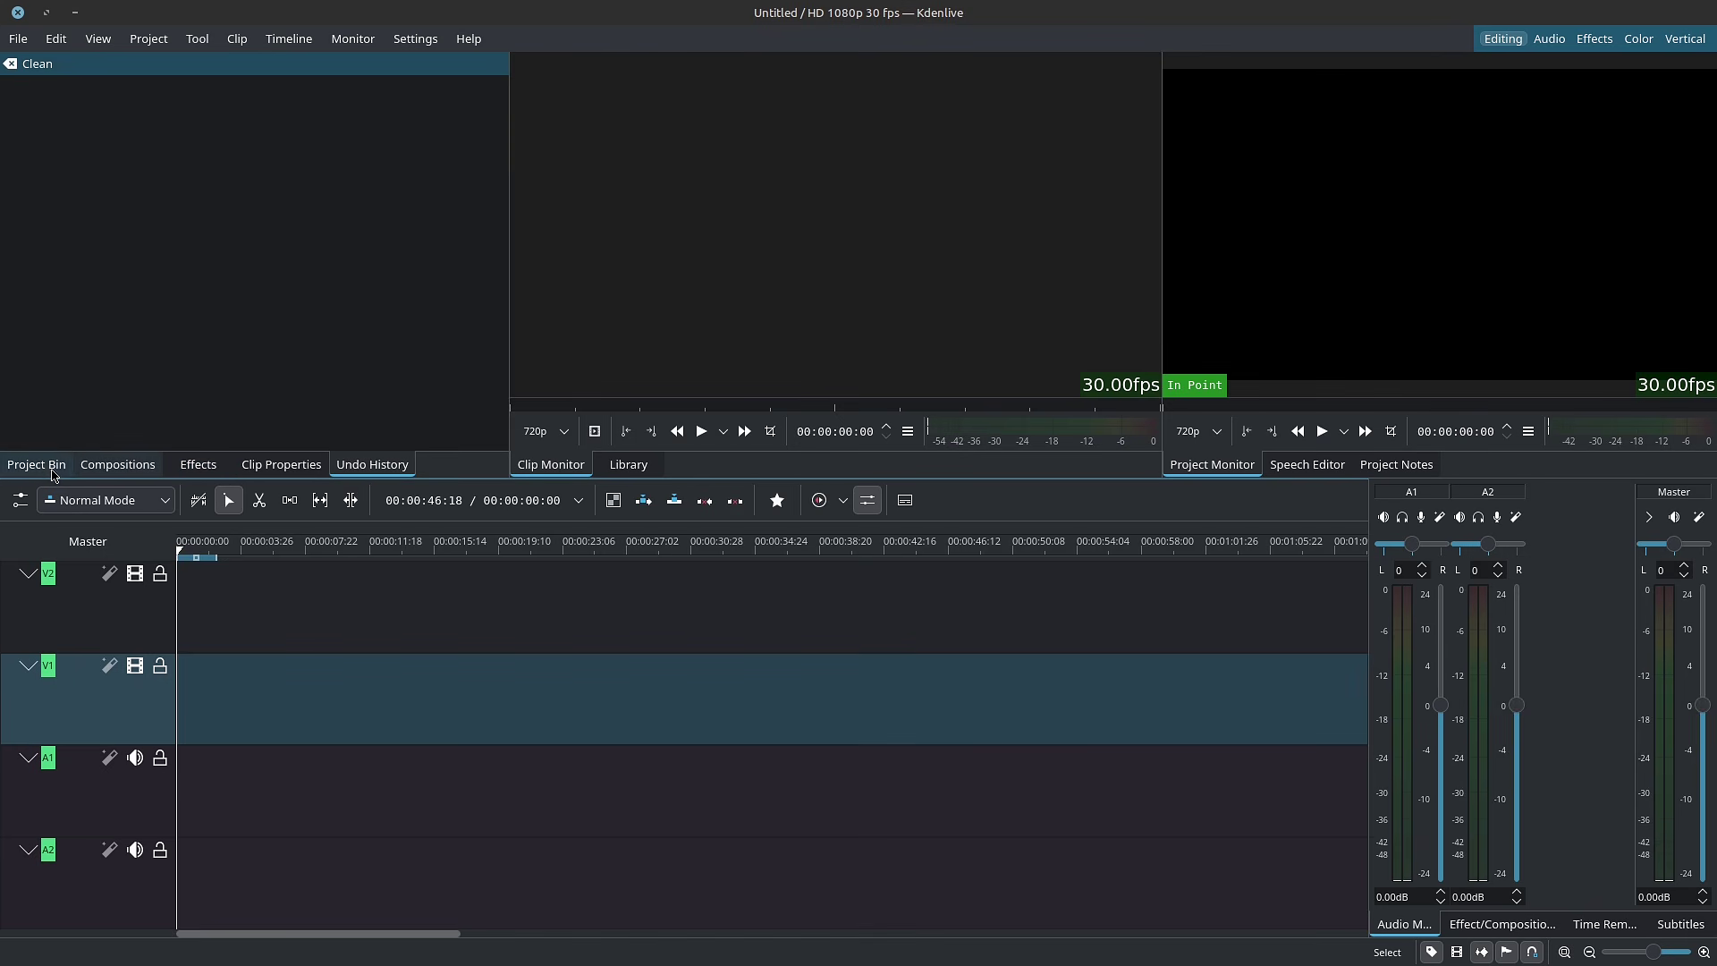
click(40, 467)
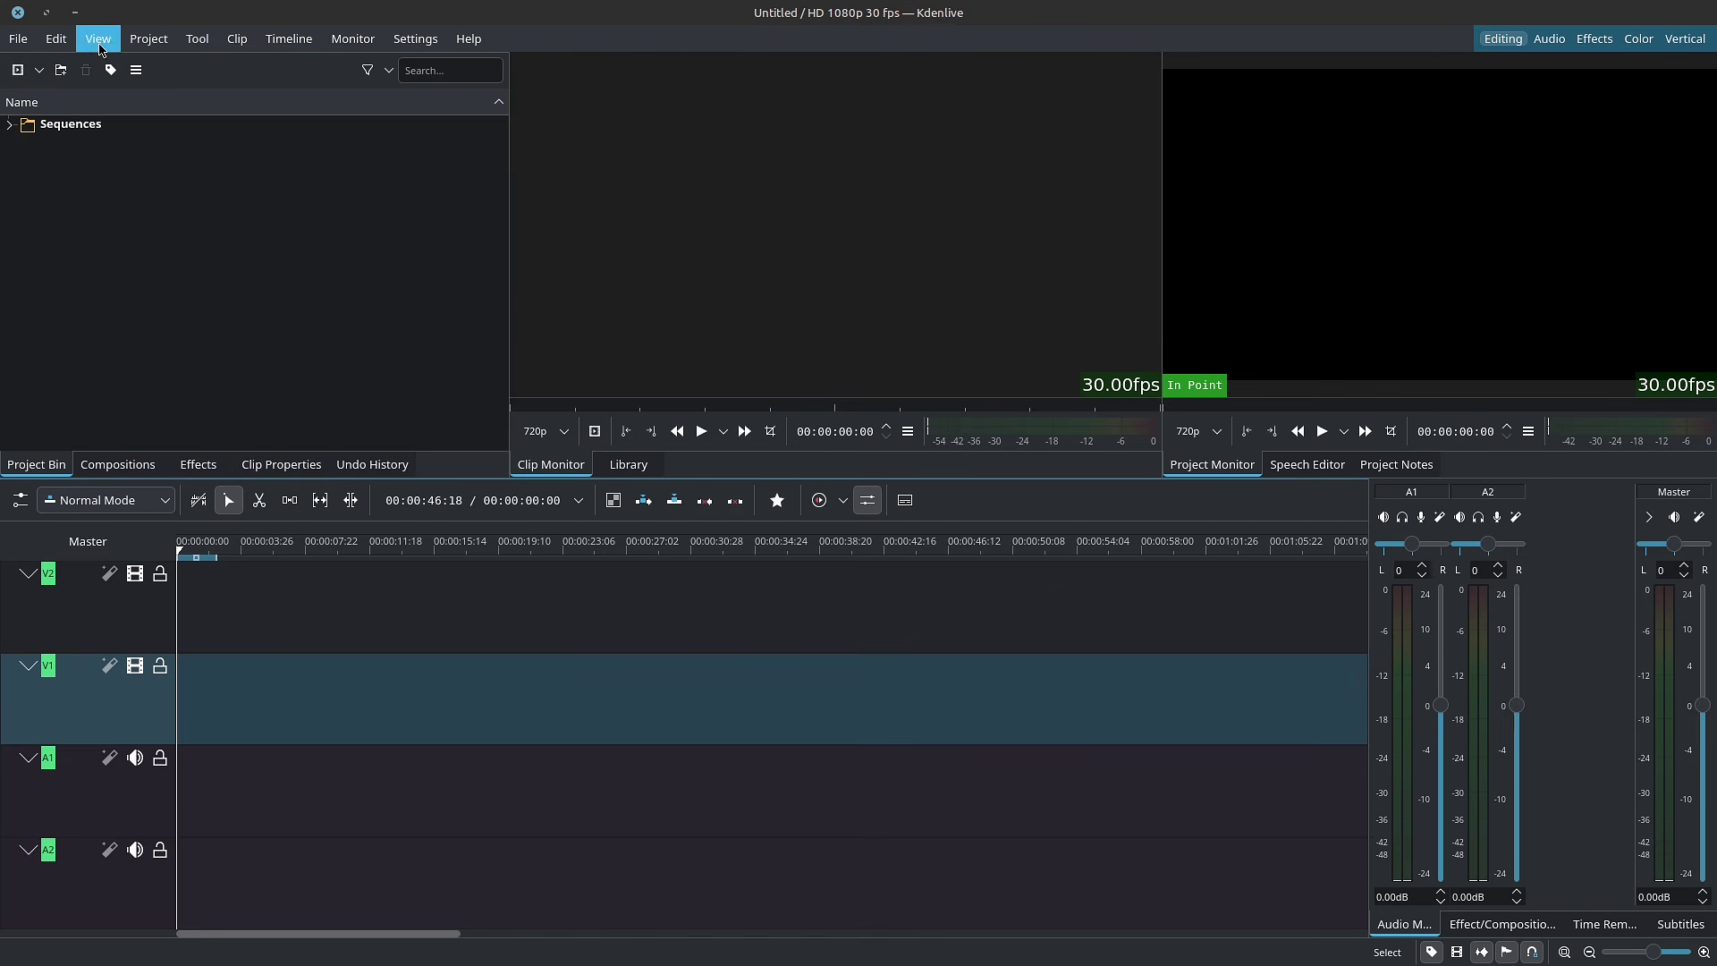
Review which workspace panels can be shown and which application styles and color schemes are available
click(97, 38)
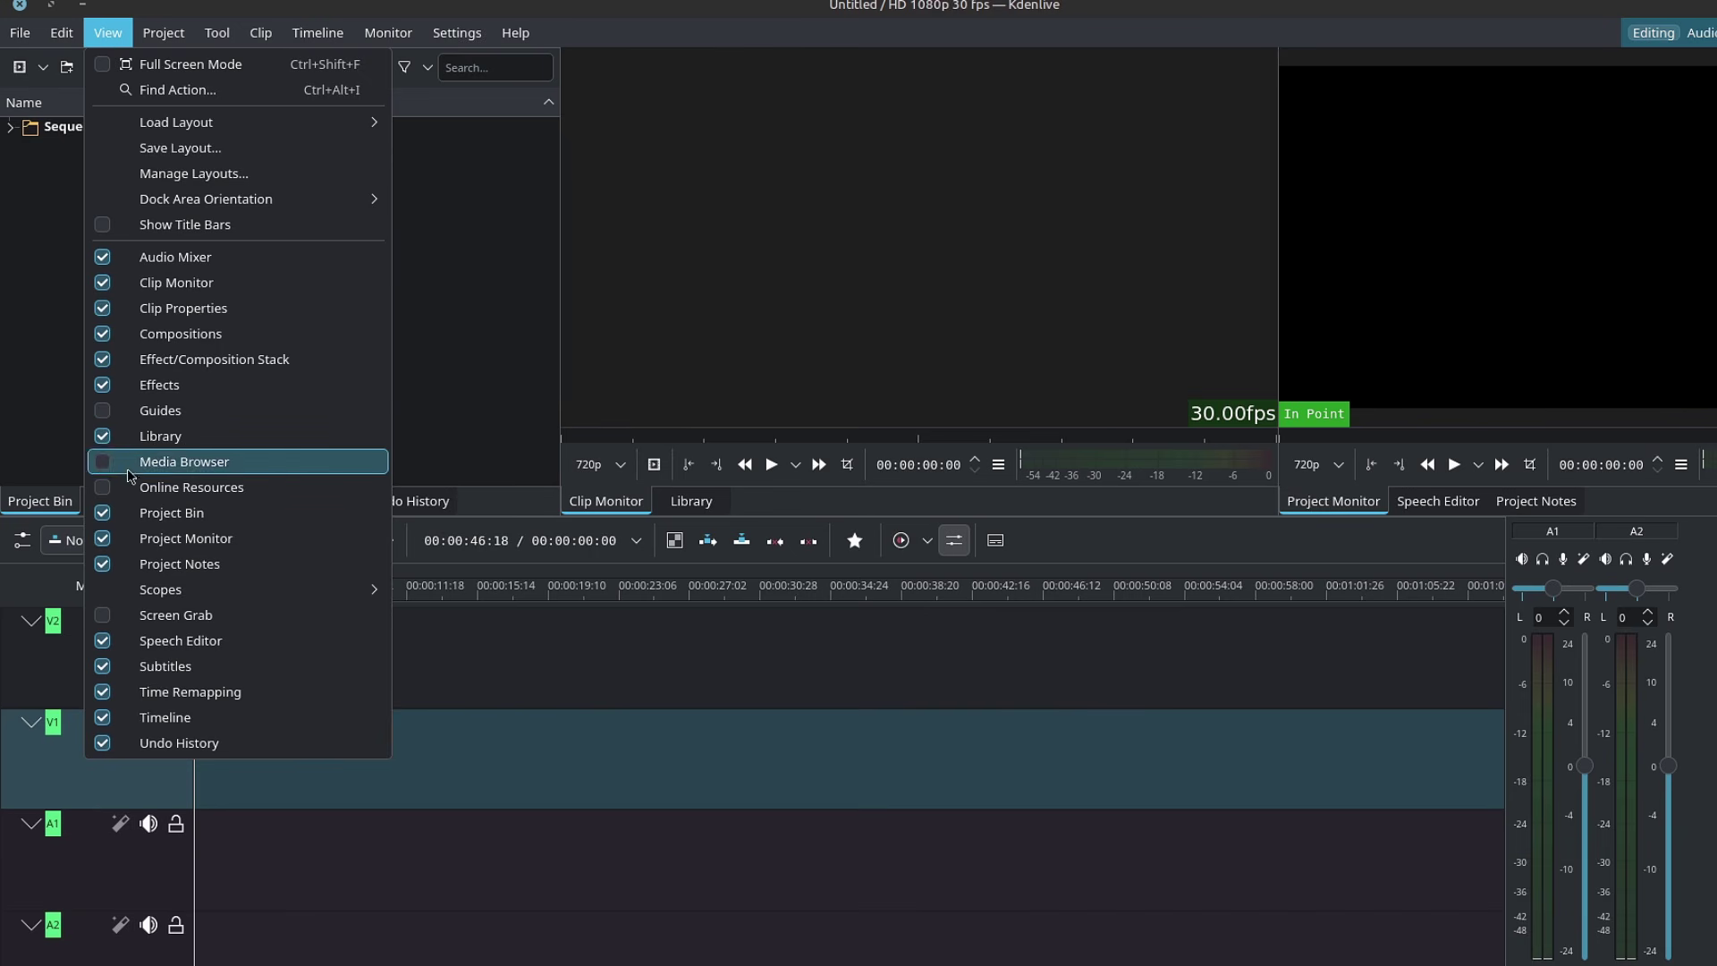
click(107, 34)
click(458, 33)
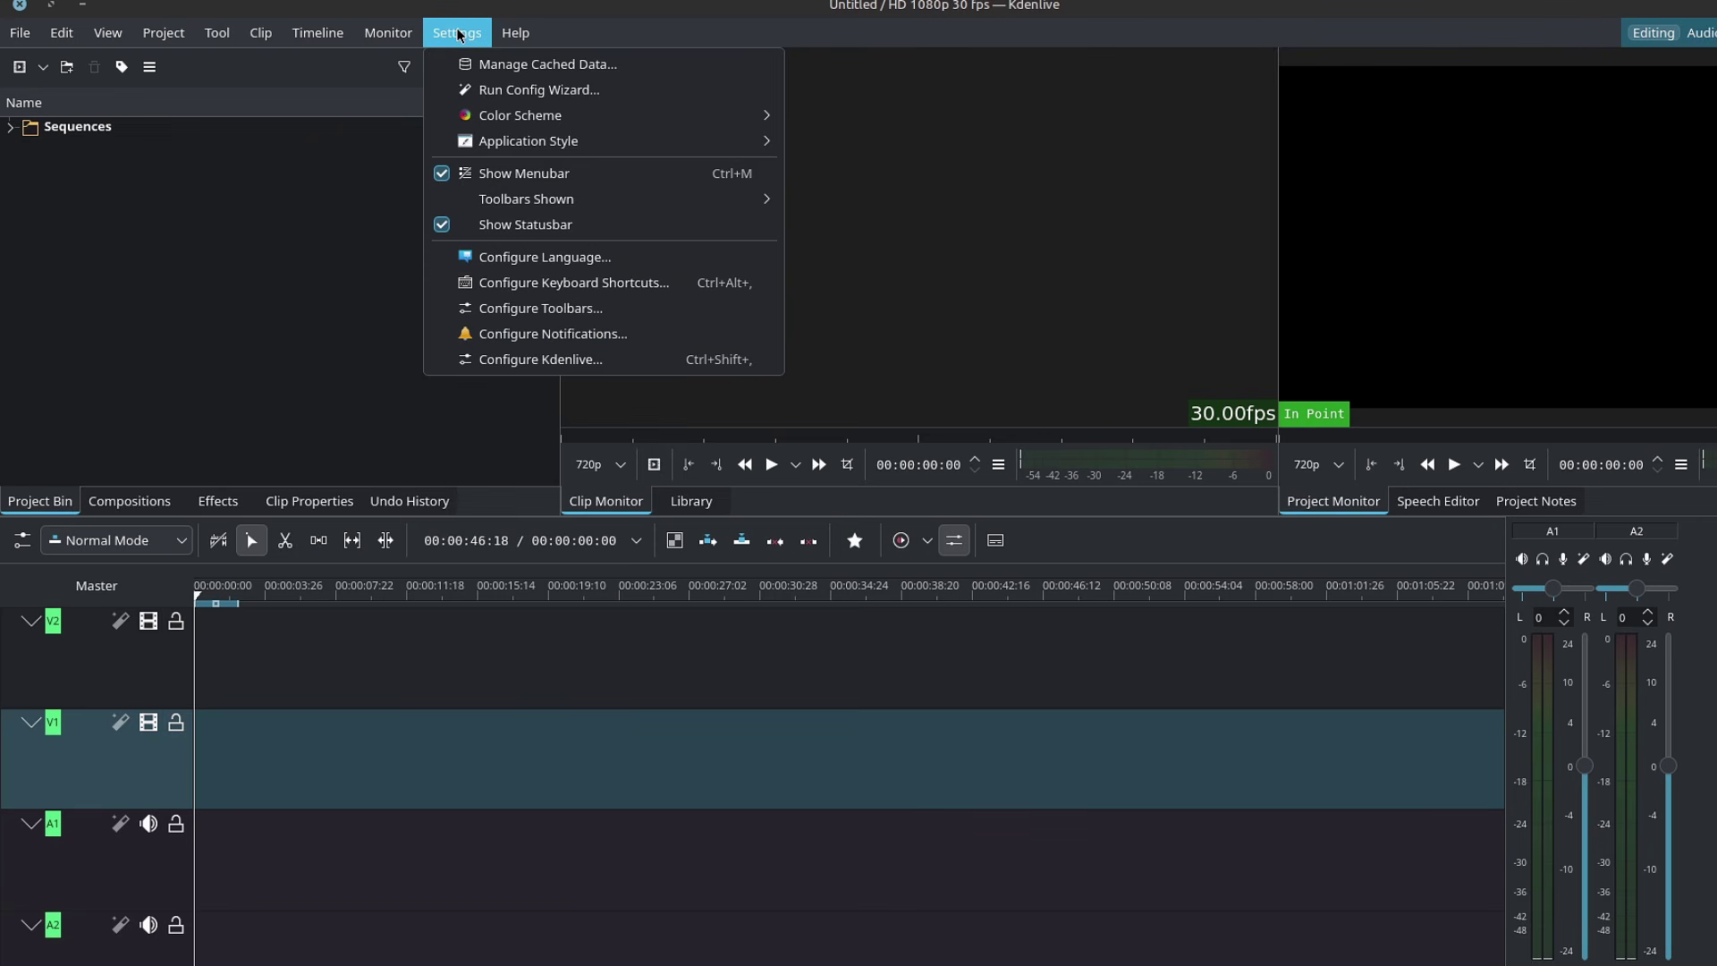
mouse_move(554, 152)
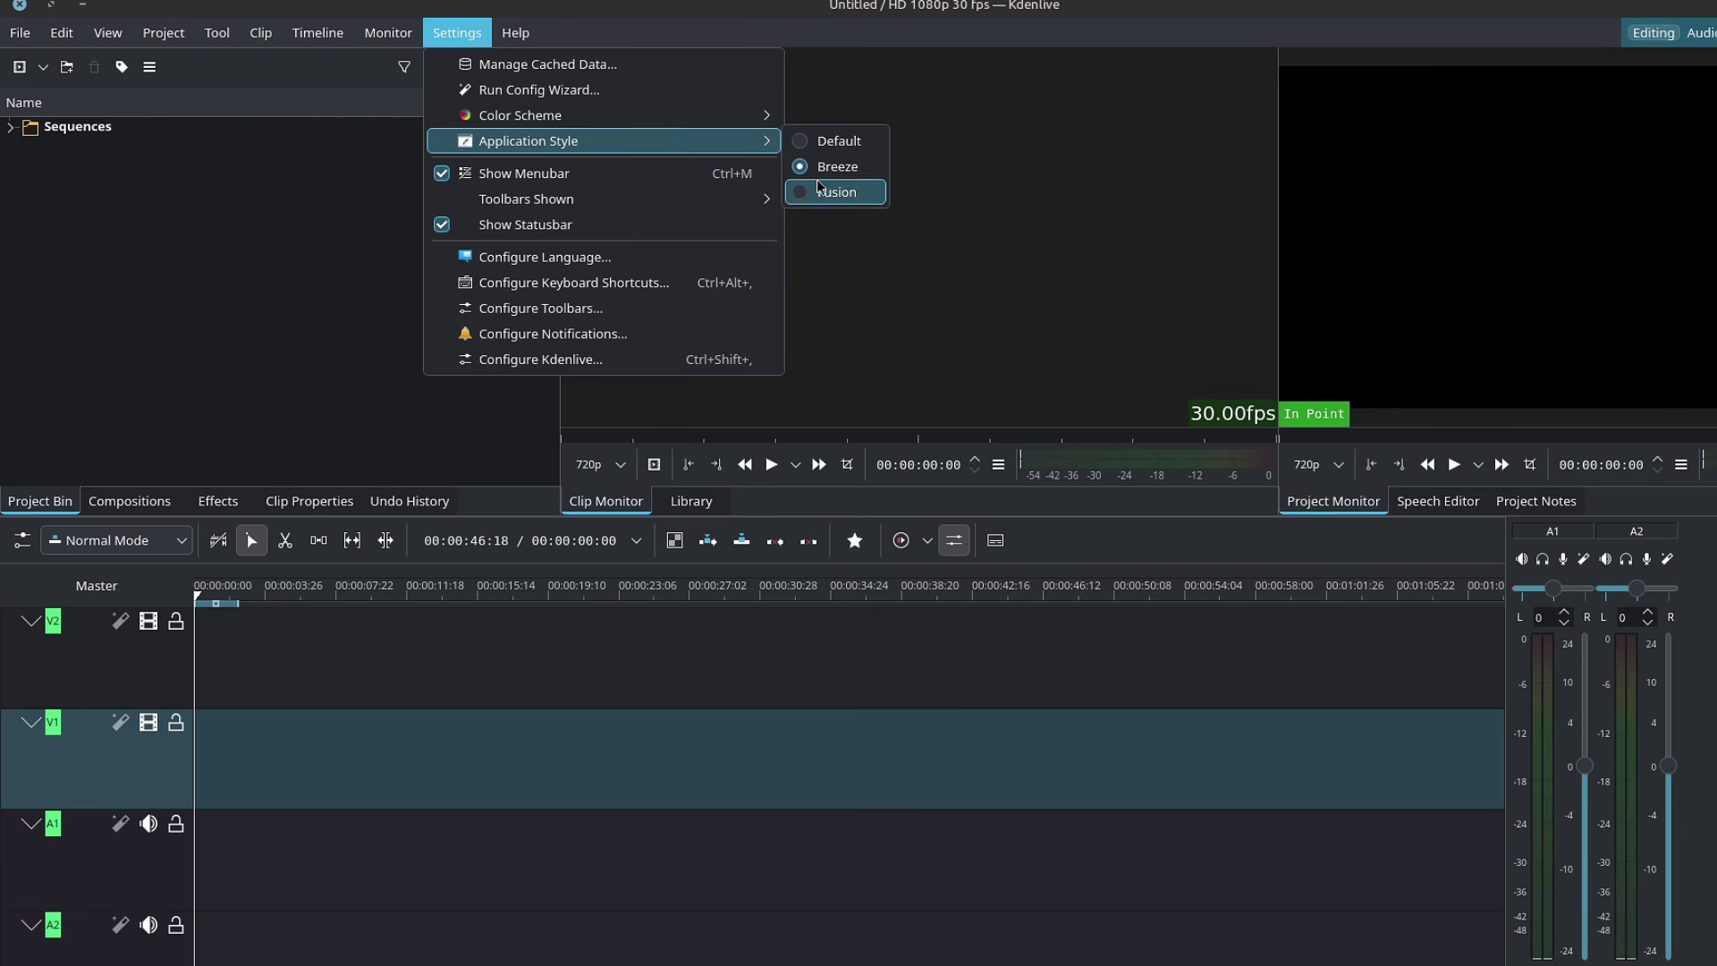
mouse_move(762, 125)
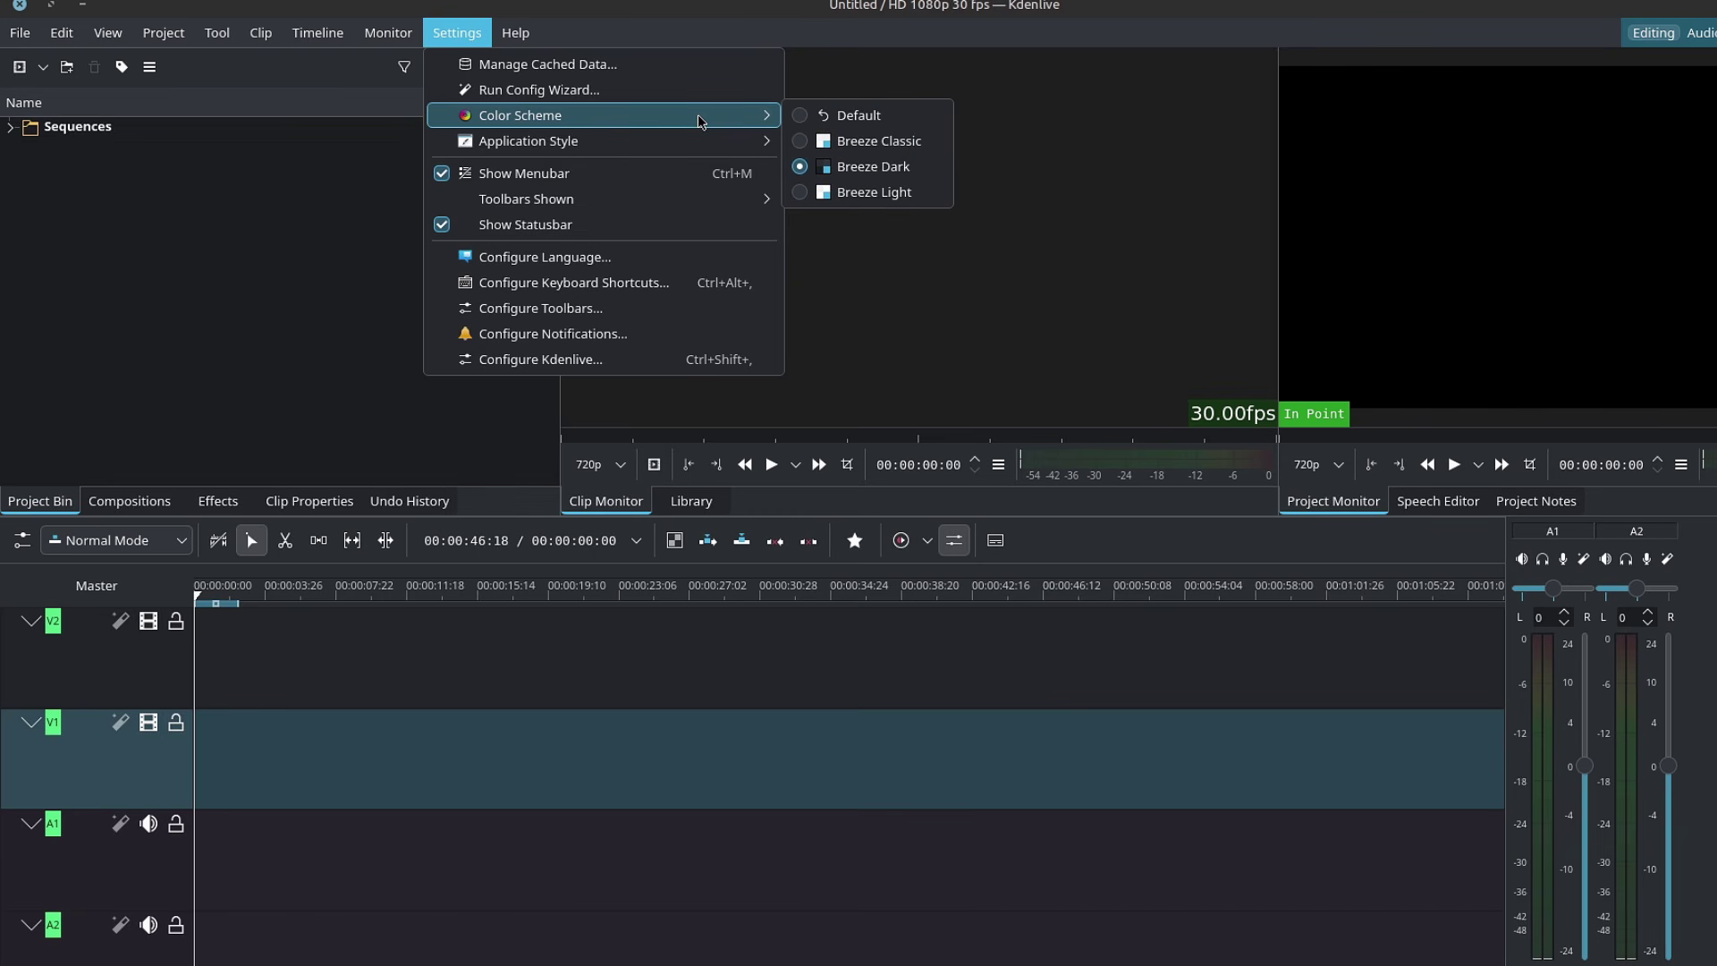
click(463, 34)
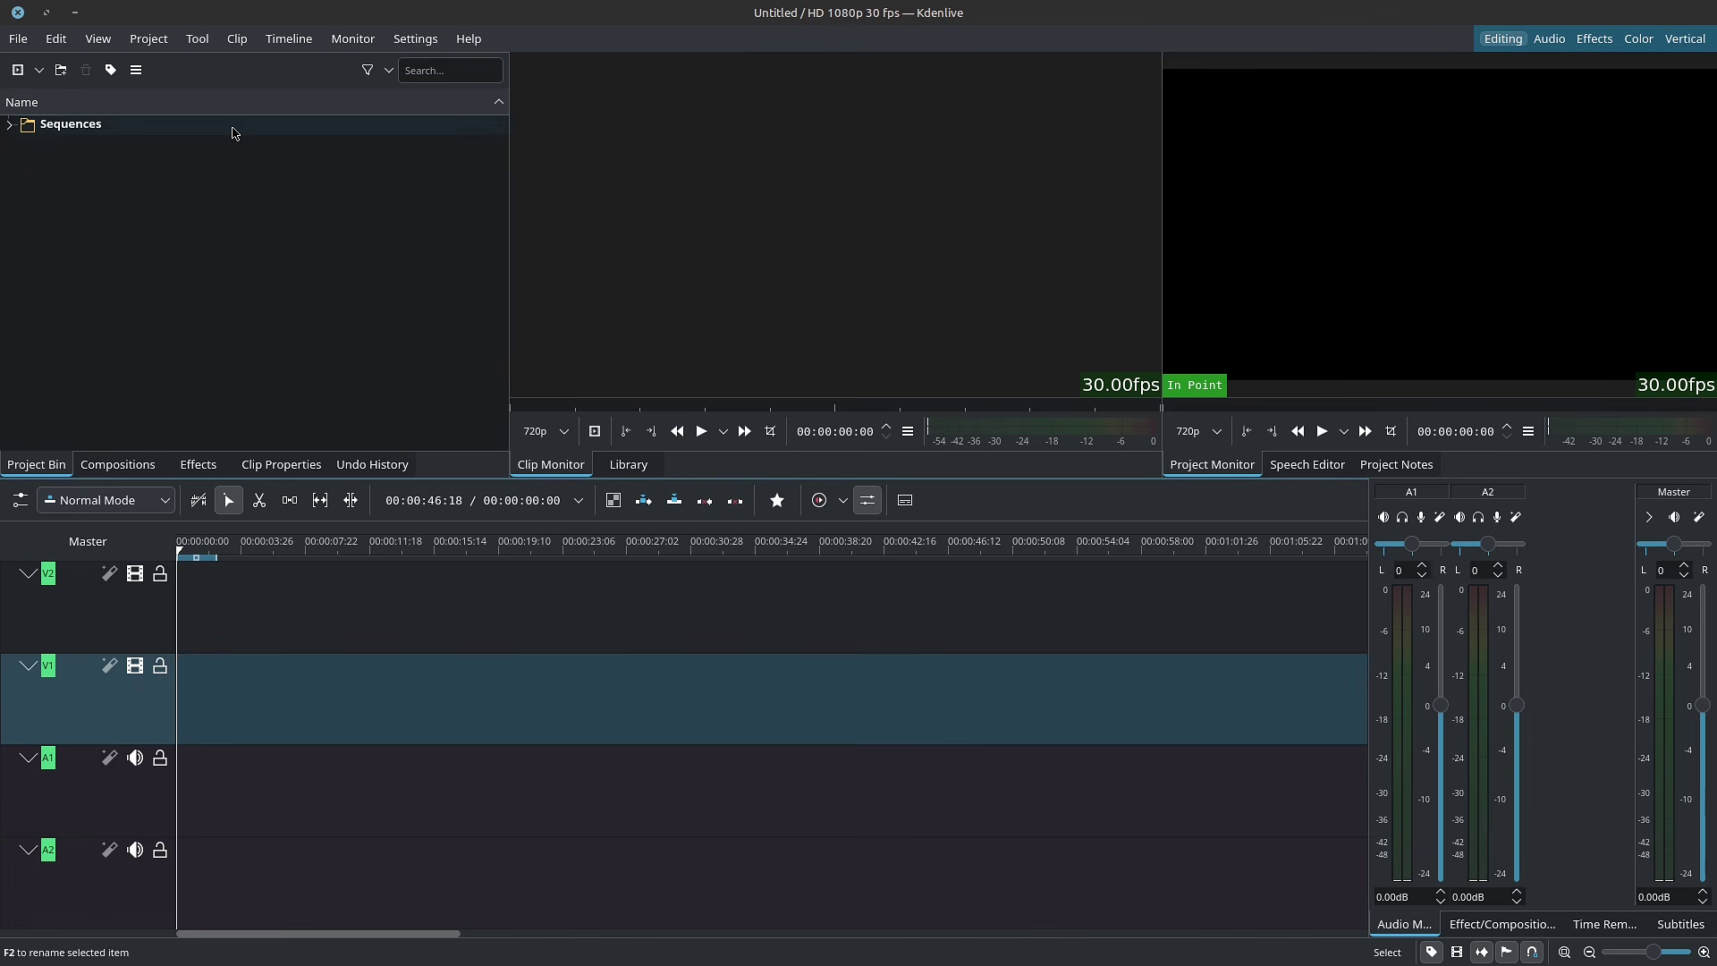
Review the video profiles in the project settings and accept HD 1080p 30 fps as the project profile
click(152, 39)
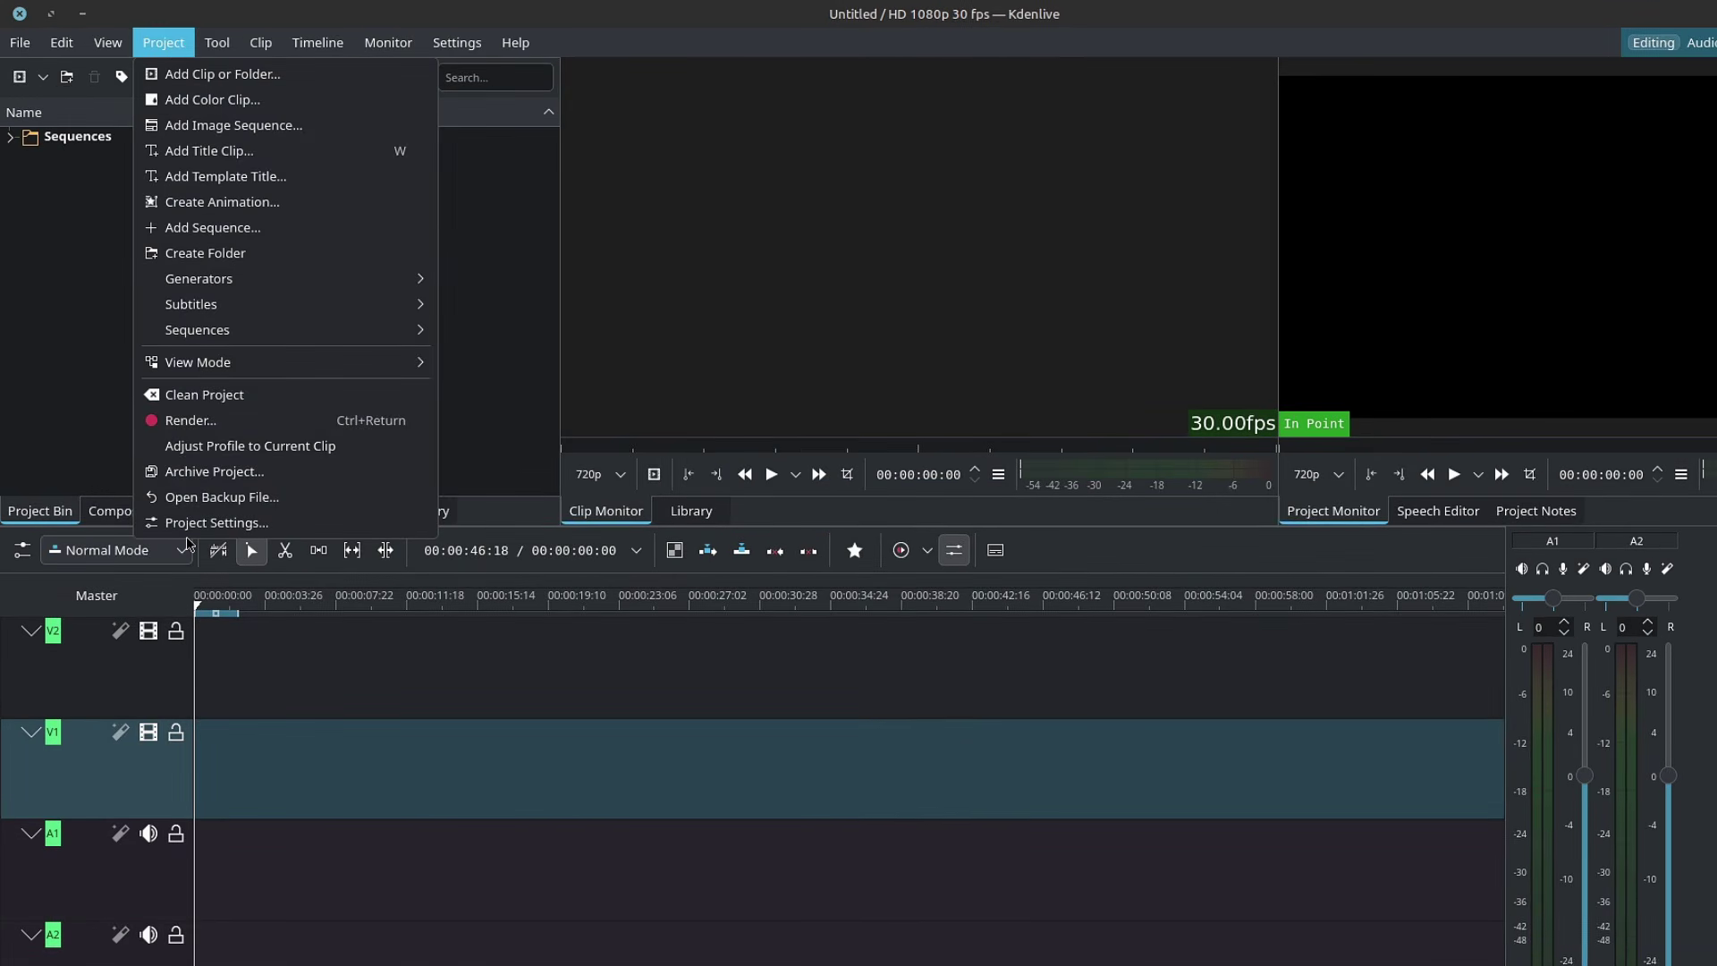
click(226, 528)
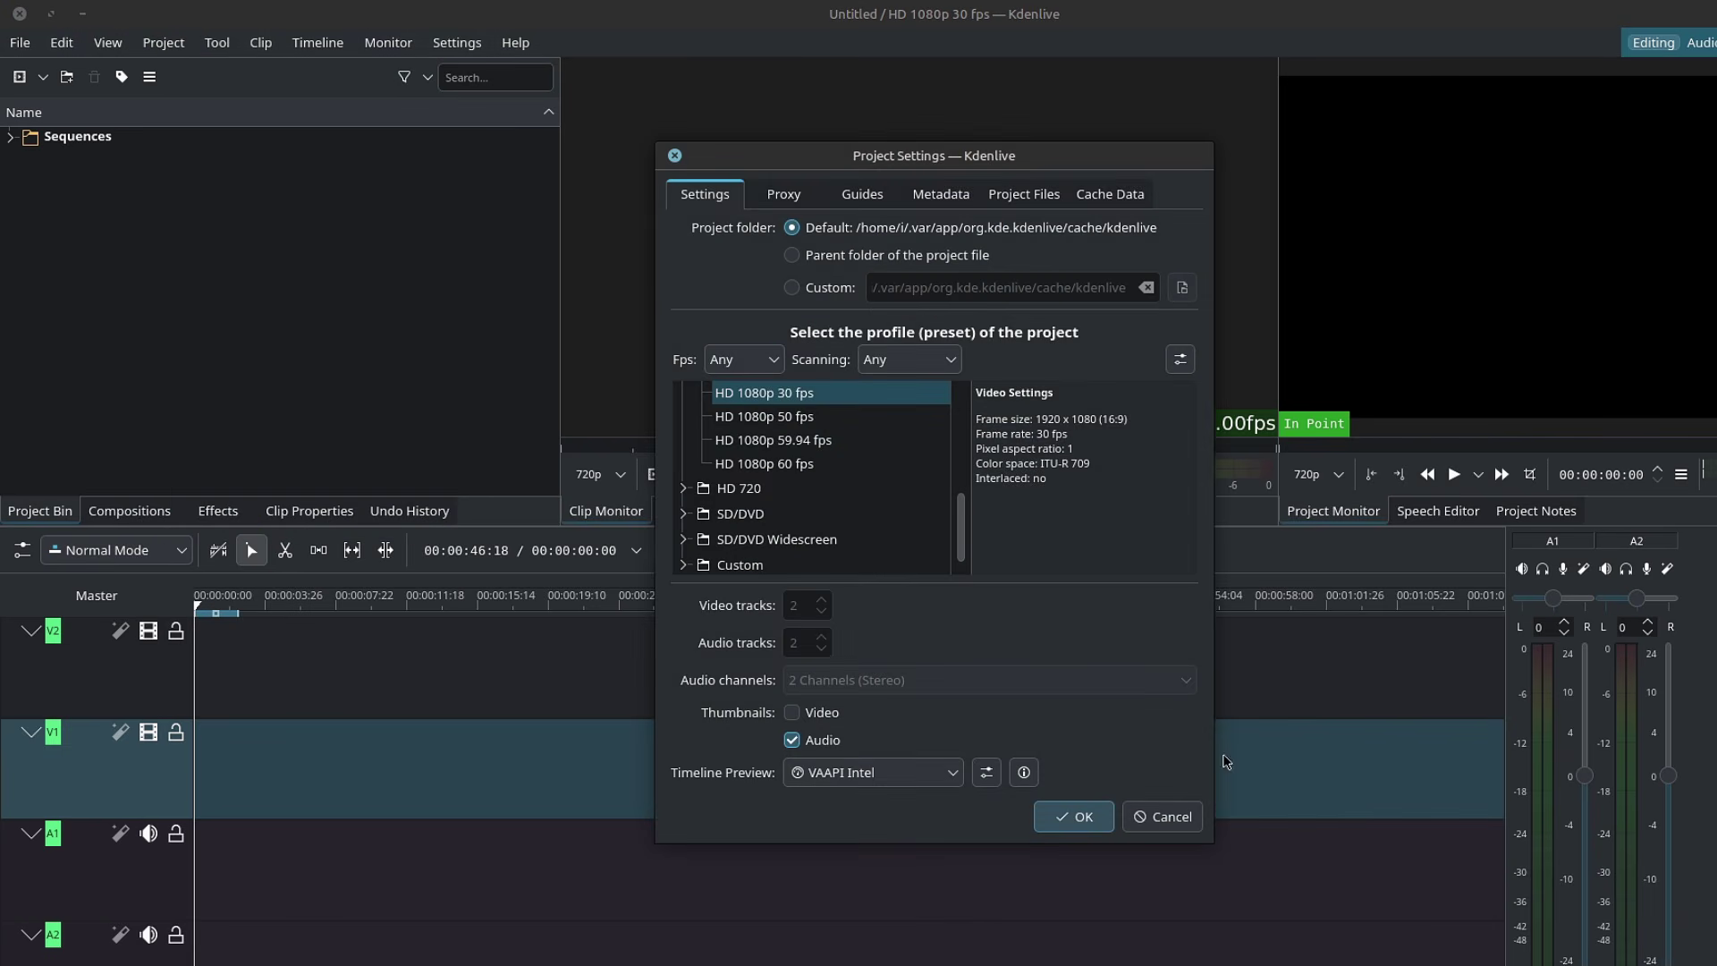
drag(1211, 841, 1408, 957)
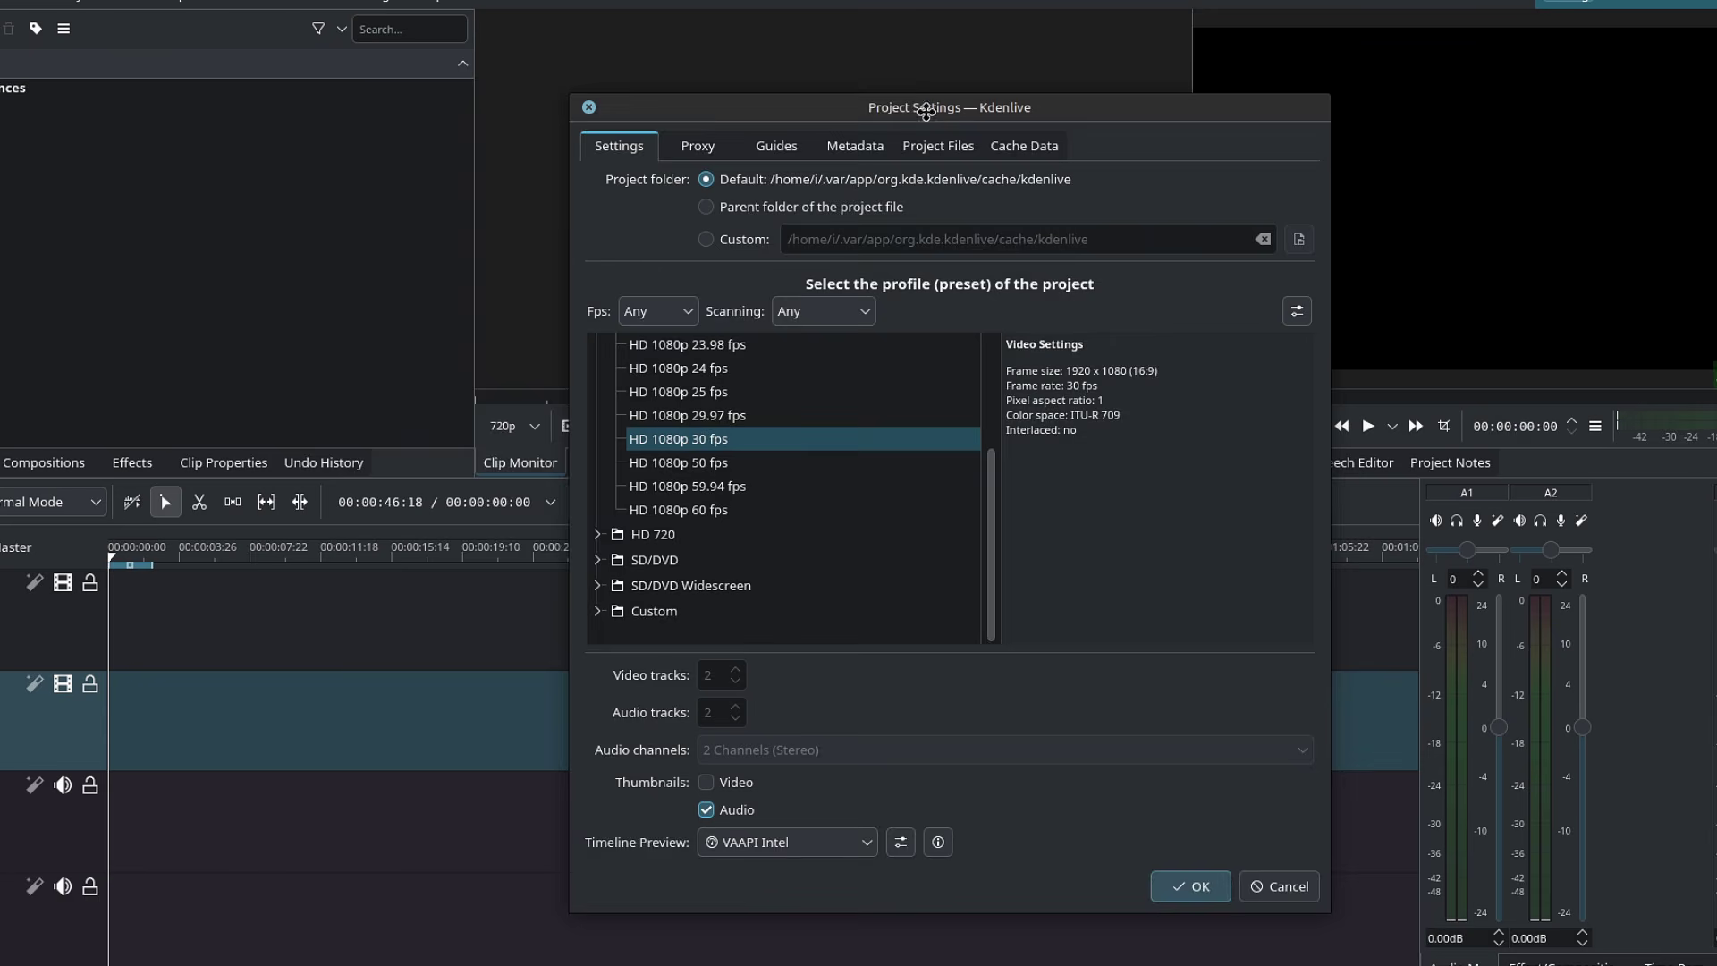
drag(924, 111, 804, 55)
scroll(644, 323, up, 3)
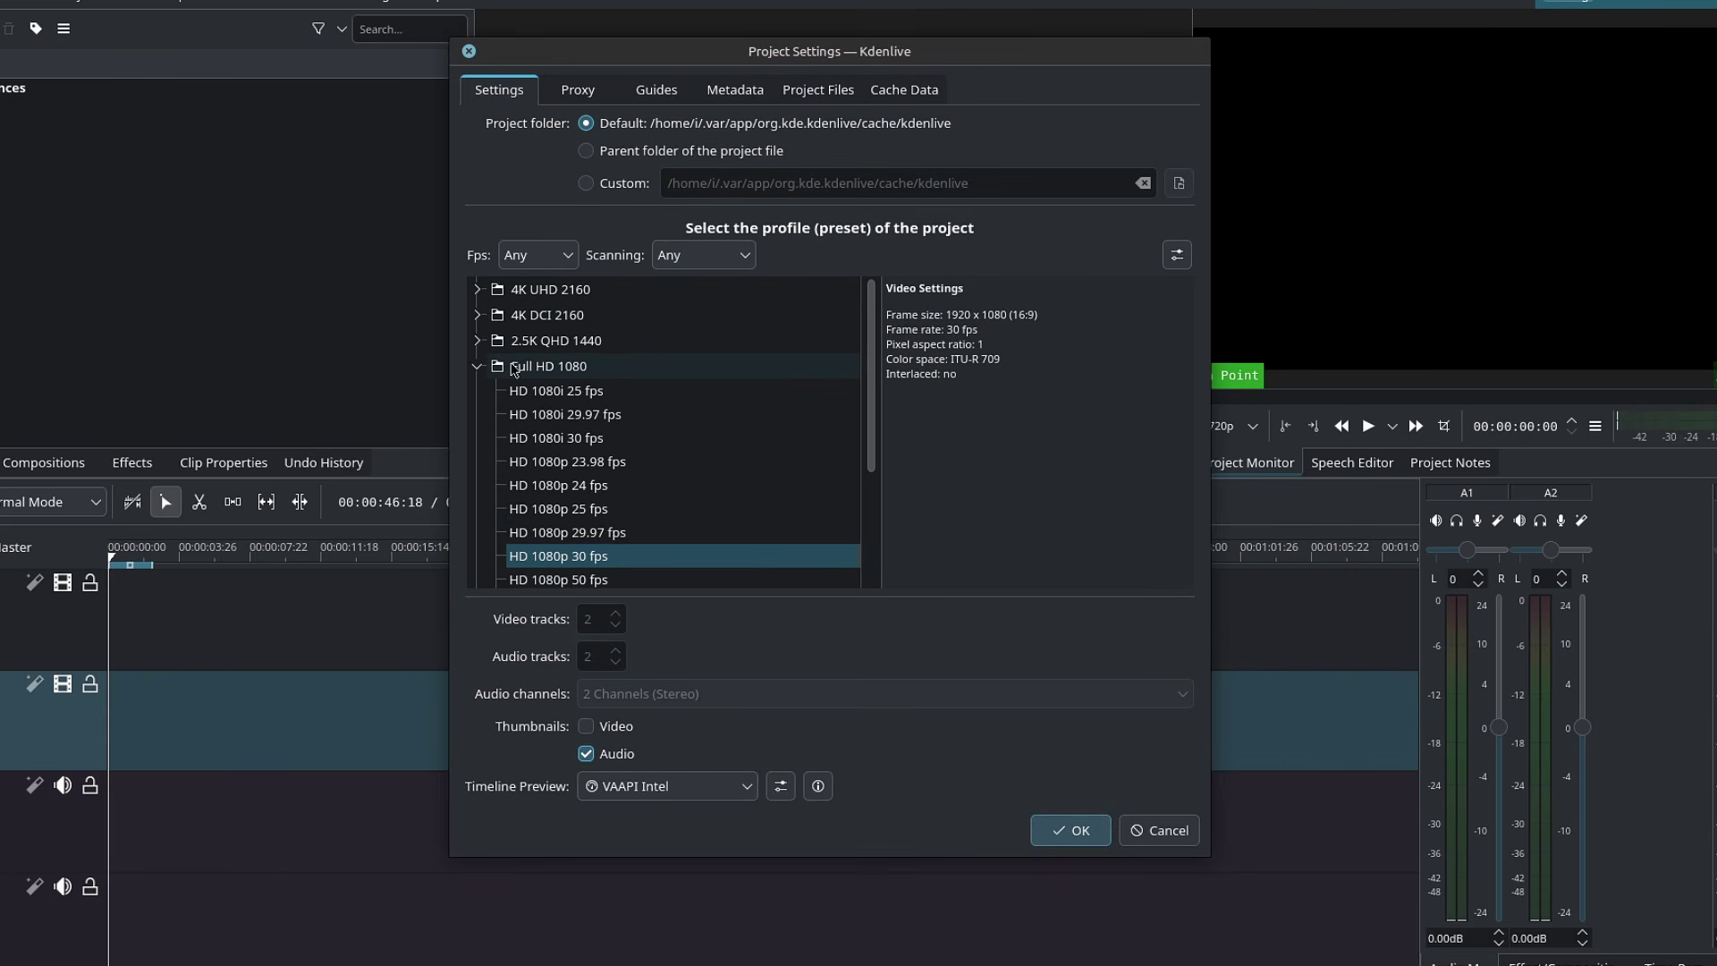
scroll(581, 461, down, 2)
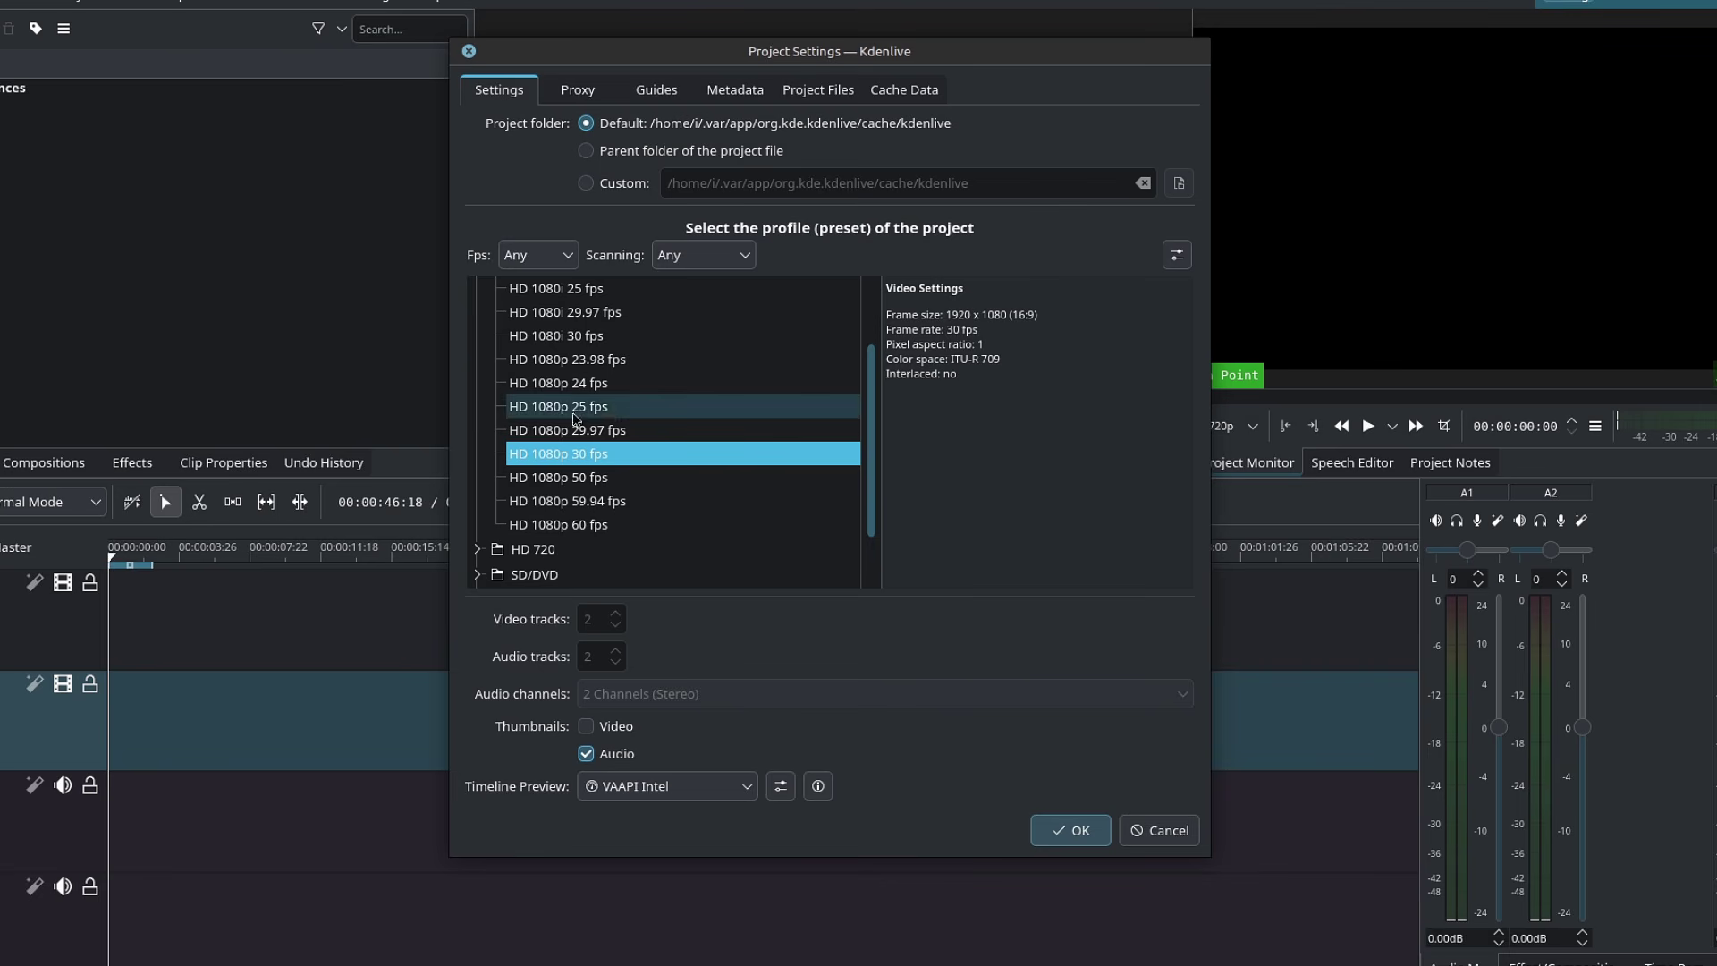
click(1070, 830)
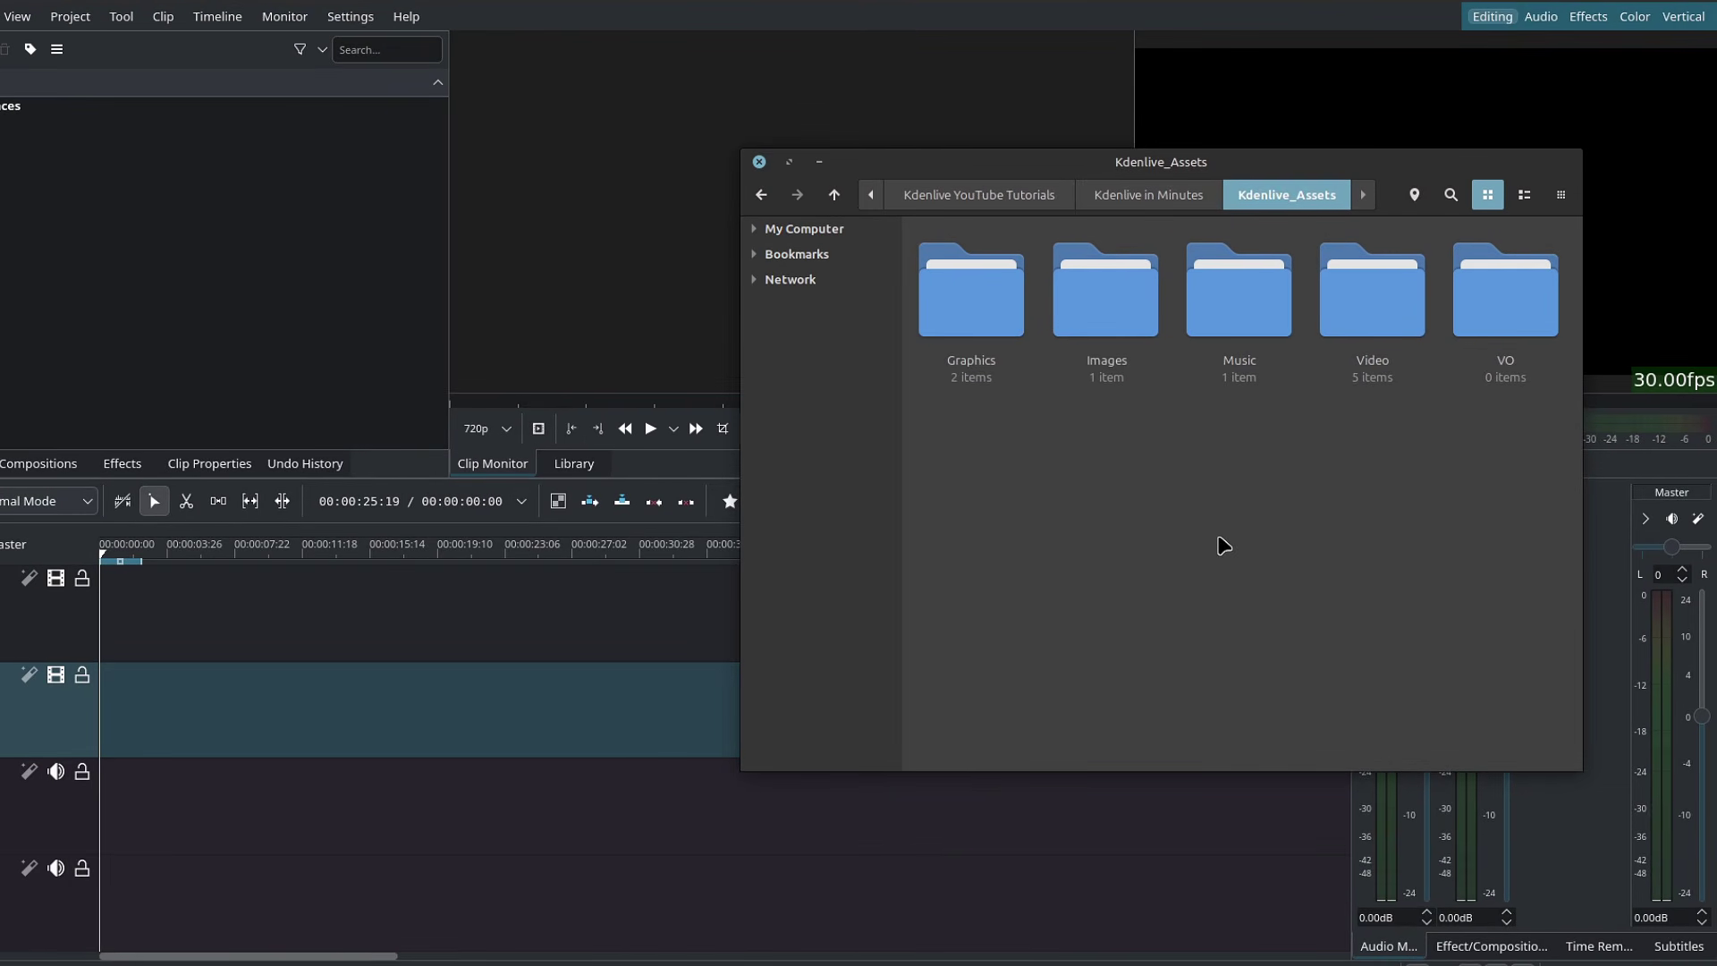
Import all folders from Kdenlive_Assets into the project bin and decline switching to the arrow.png clip profile
drag(1223, 545, 1487, 314)
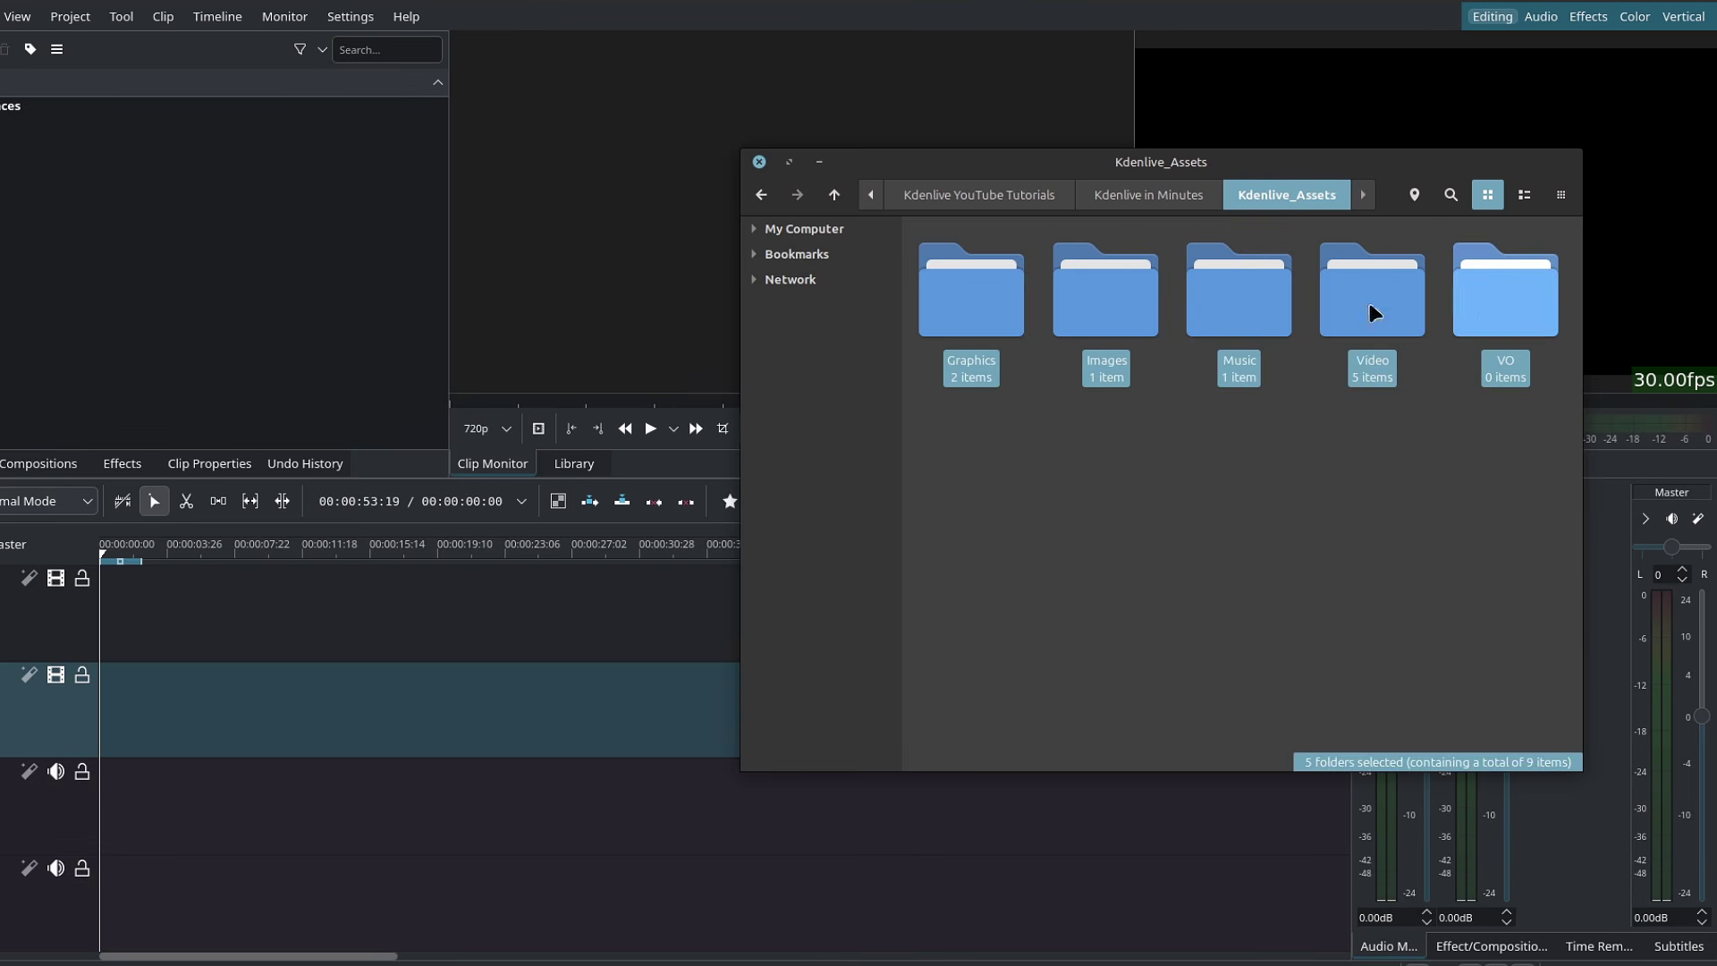
drag(996, 322, 149, 304)
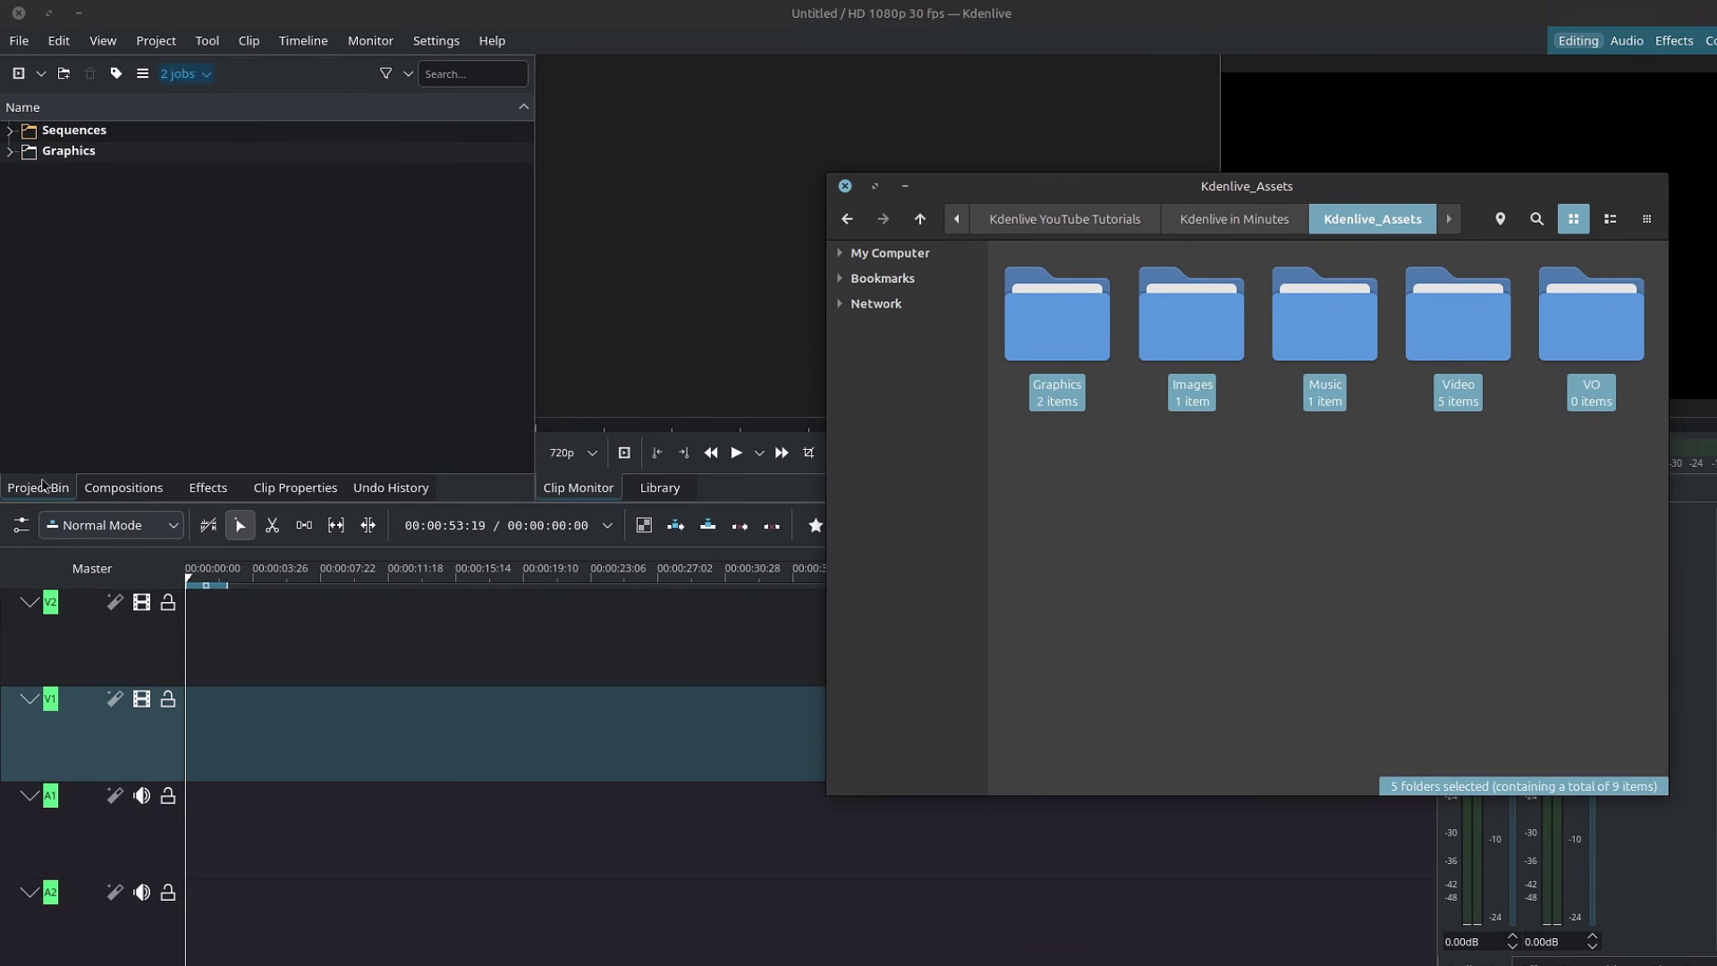
click(103, 41)
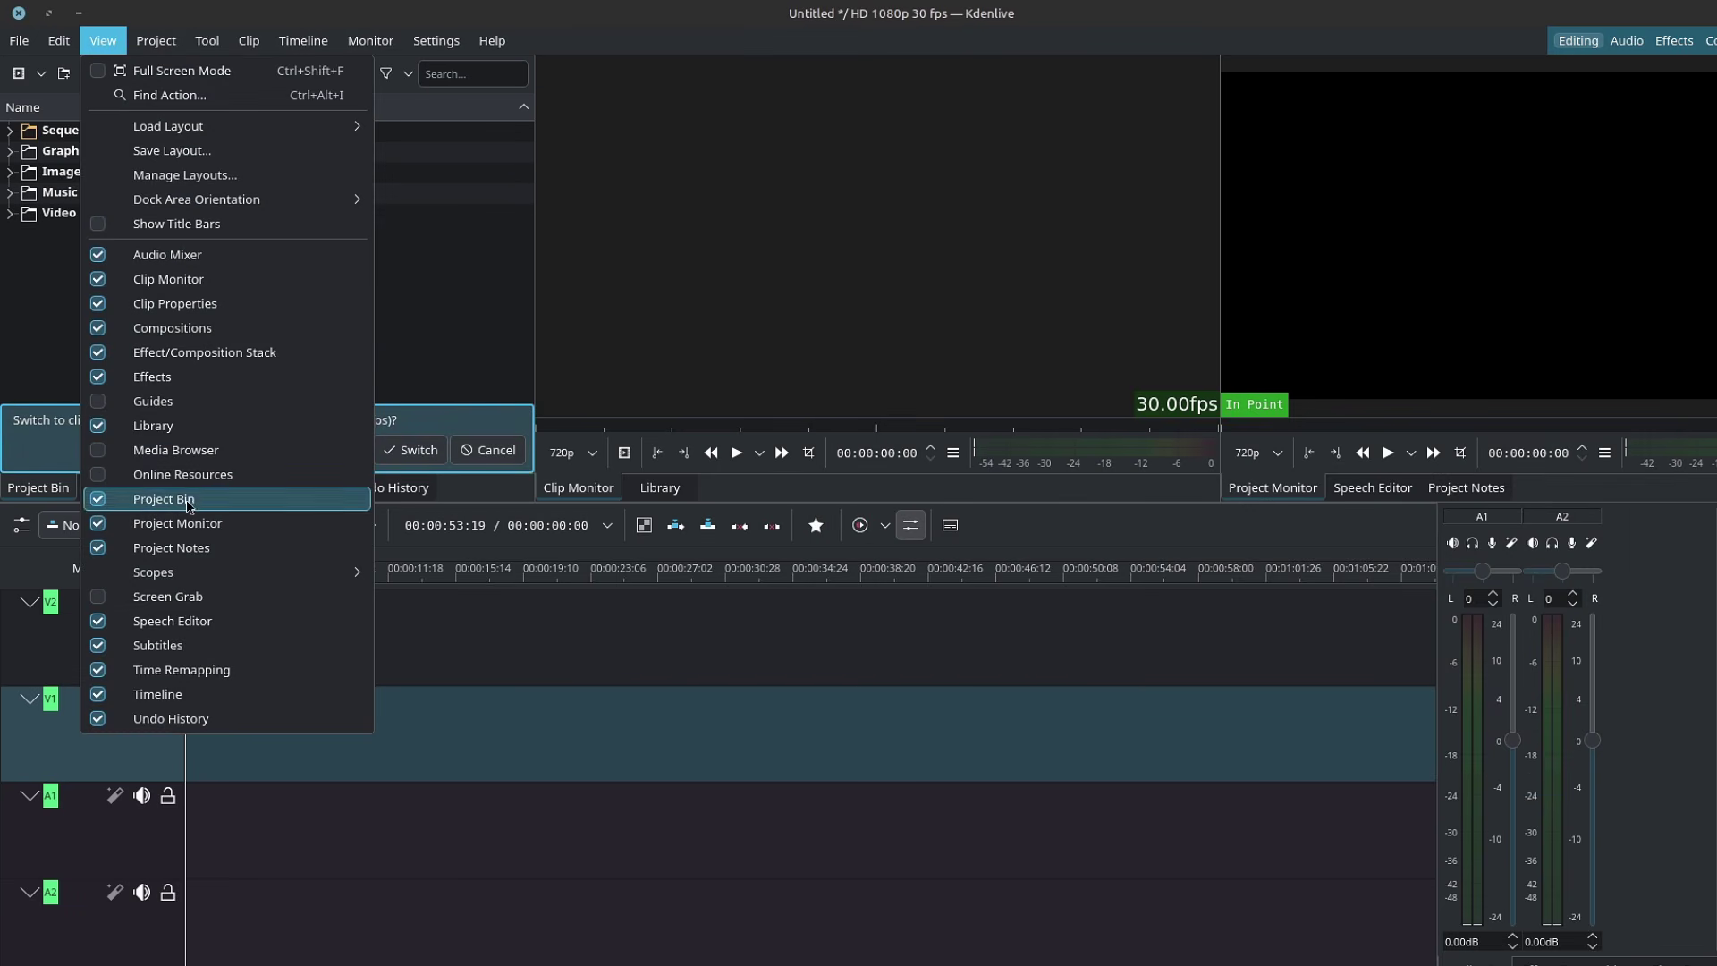
click(107, 41)
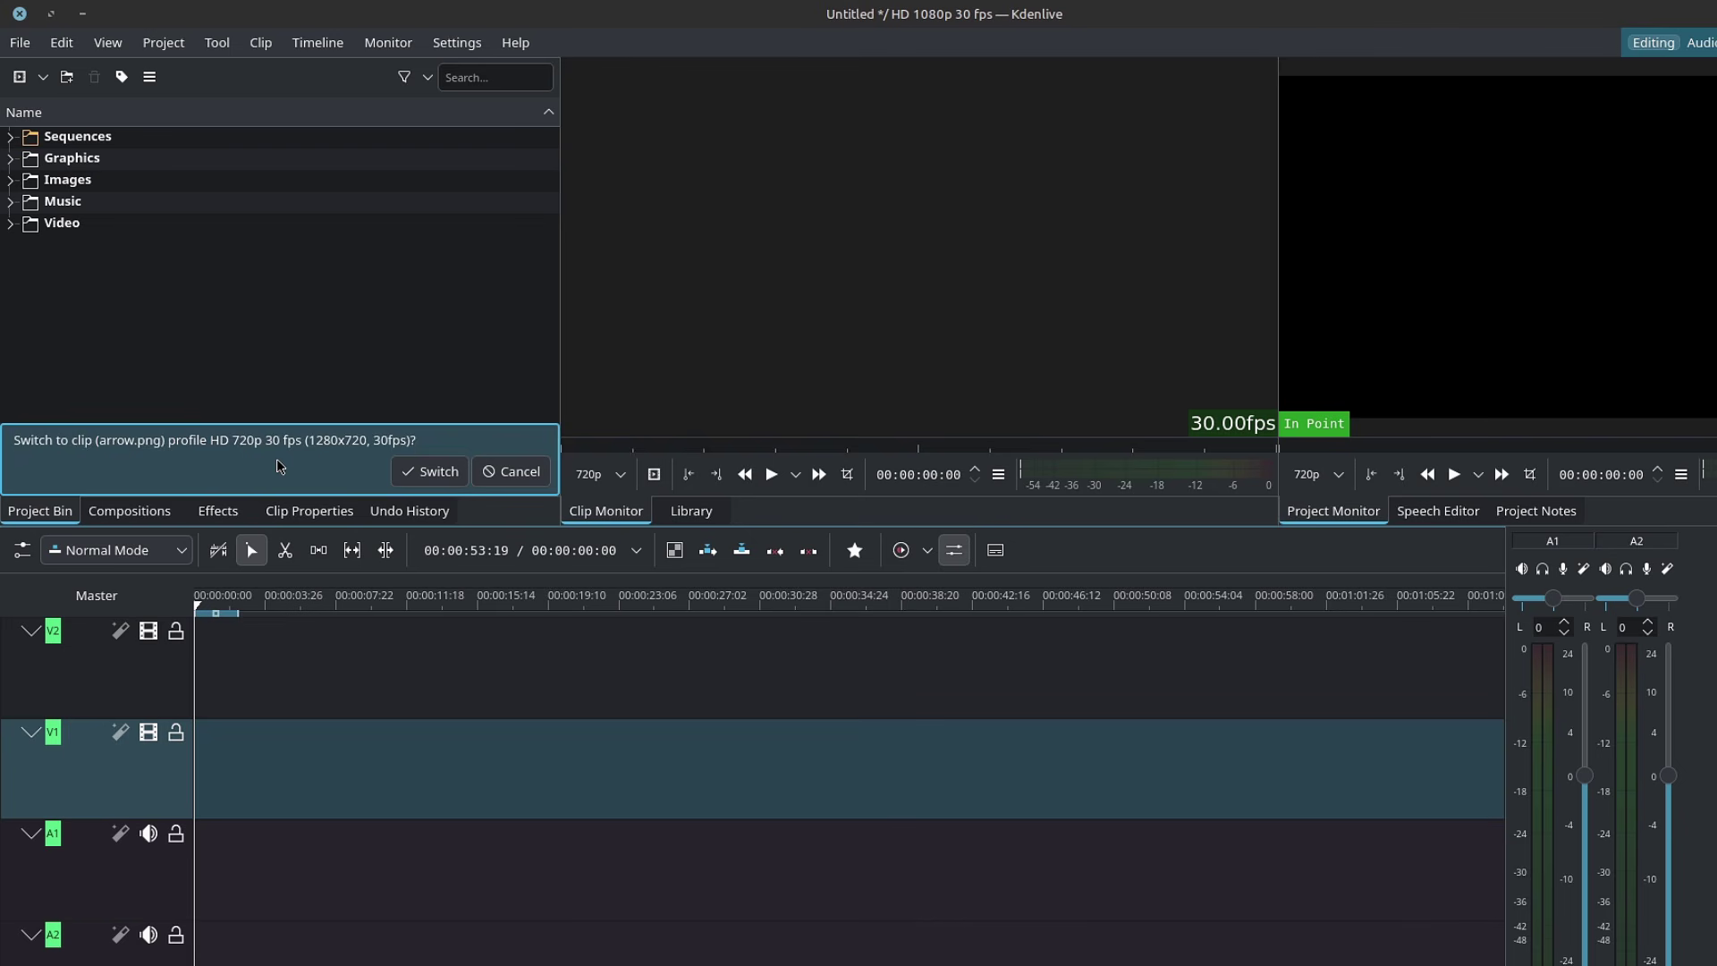
click(520, 474)
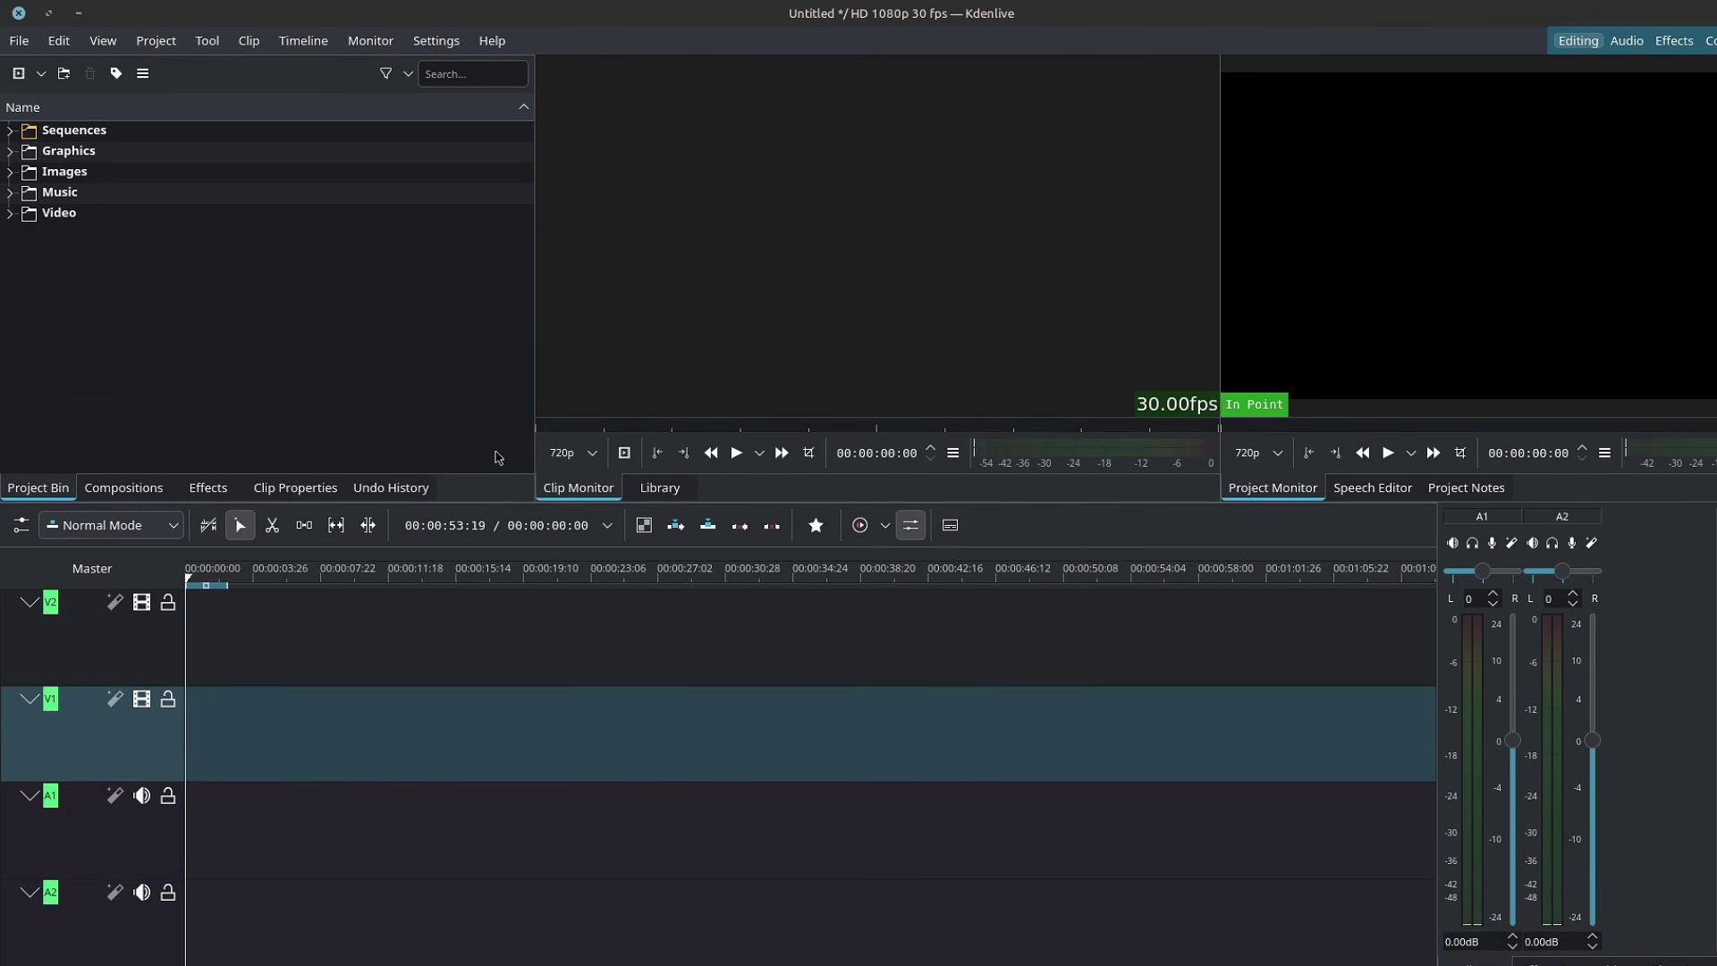
Expand the Video folder and preview the 2711145-uhd_3840_2160_24fps.mp4 clip by scrubbing to about 00:00:05:27
click(10, 212)
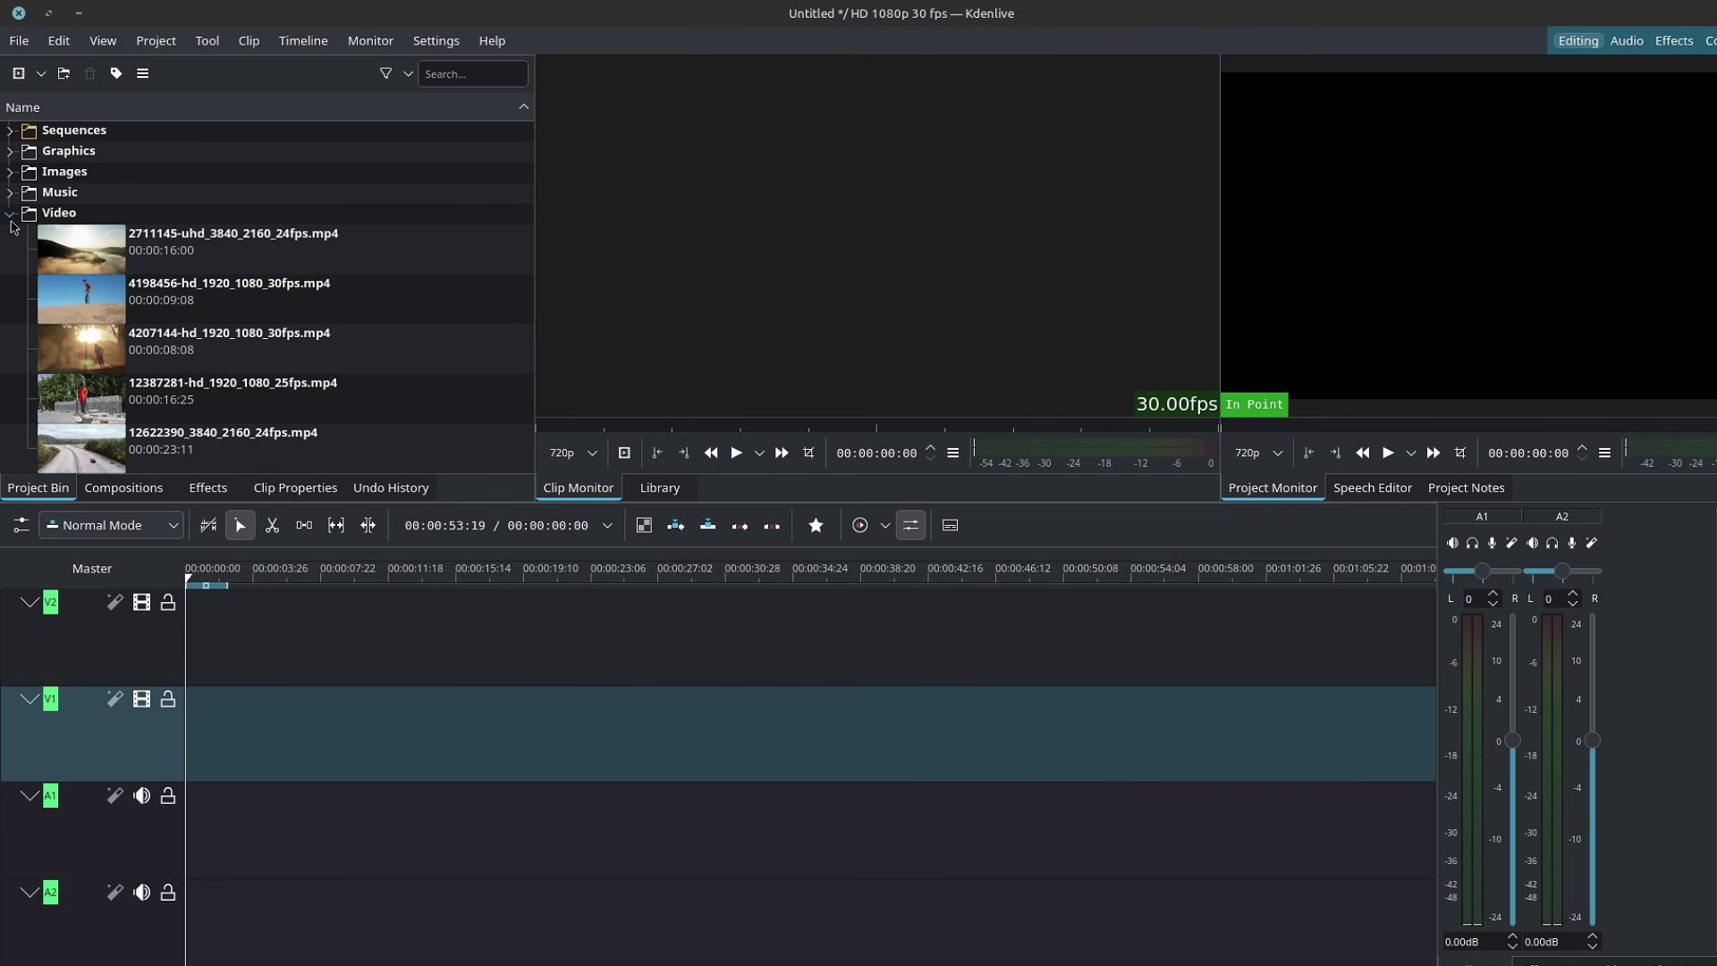
click(101, 252)
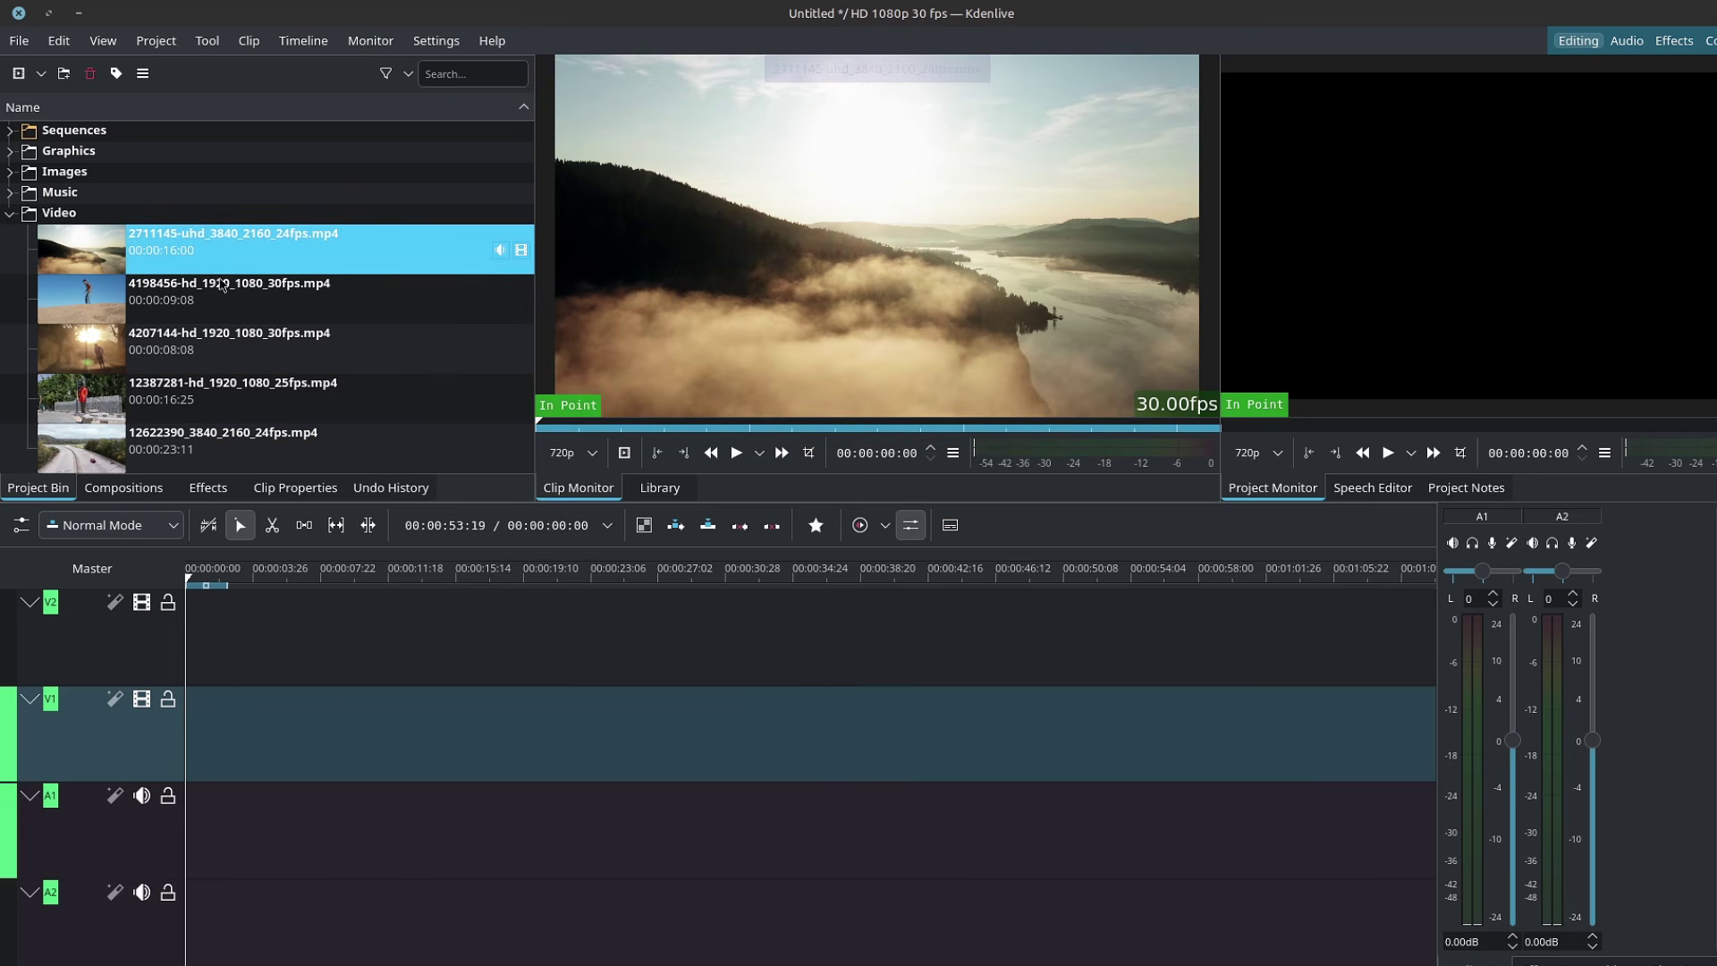
drag(560, 428, 789, 430)
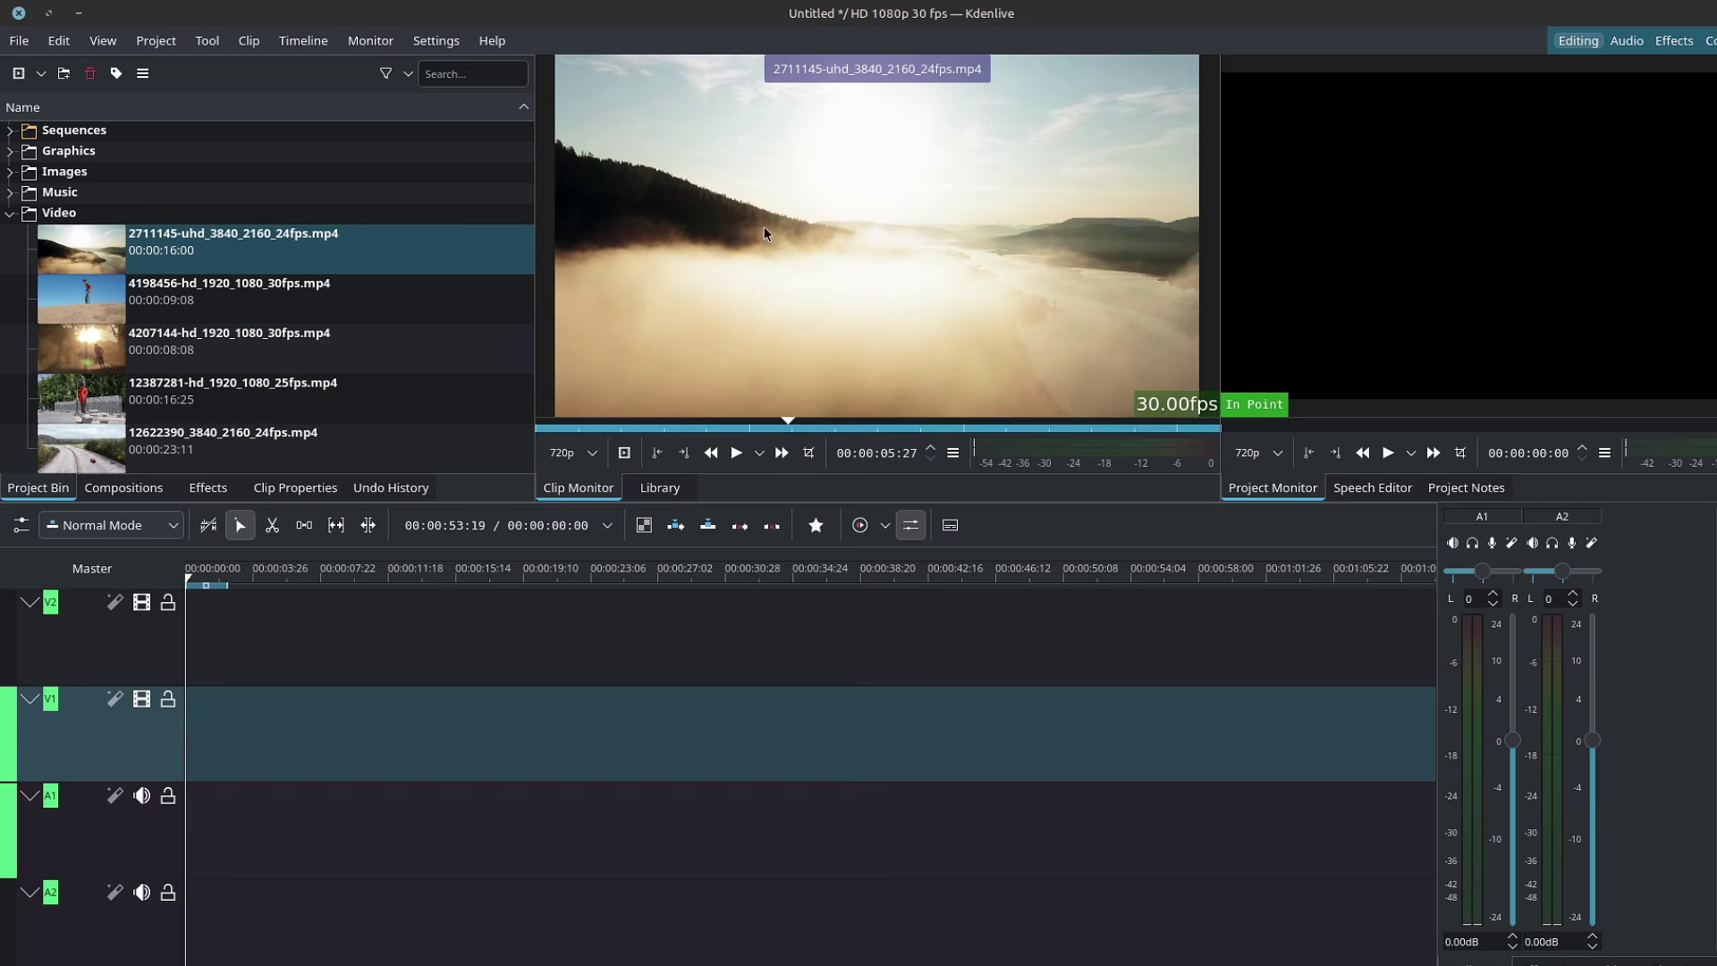
mouse_move(750, 300)
Examine the clip properties of 2711145-uhd_3840_2160_24fps.mp4 and 4198456-hd_1920_1080_30fps.mp4
double_click(105, 258)
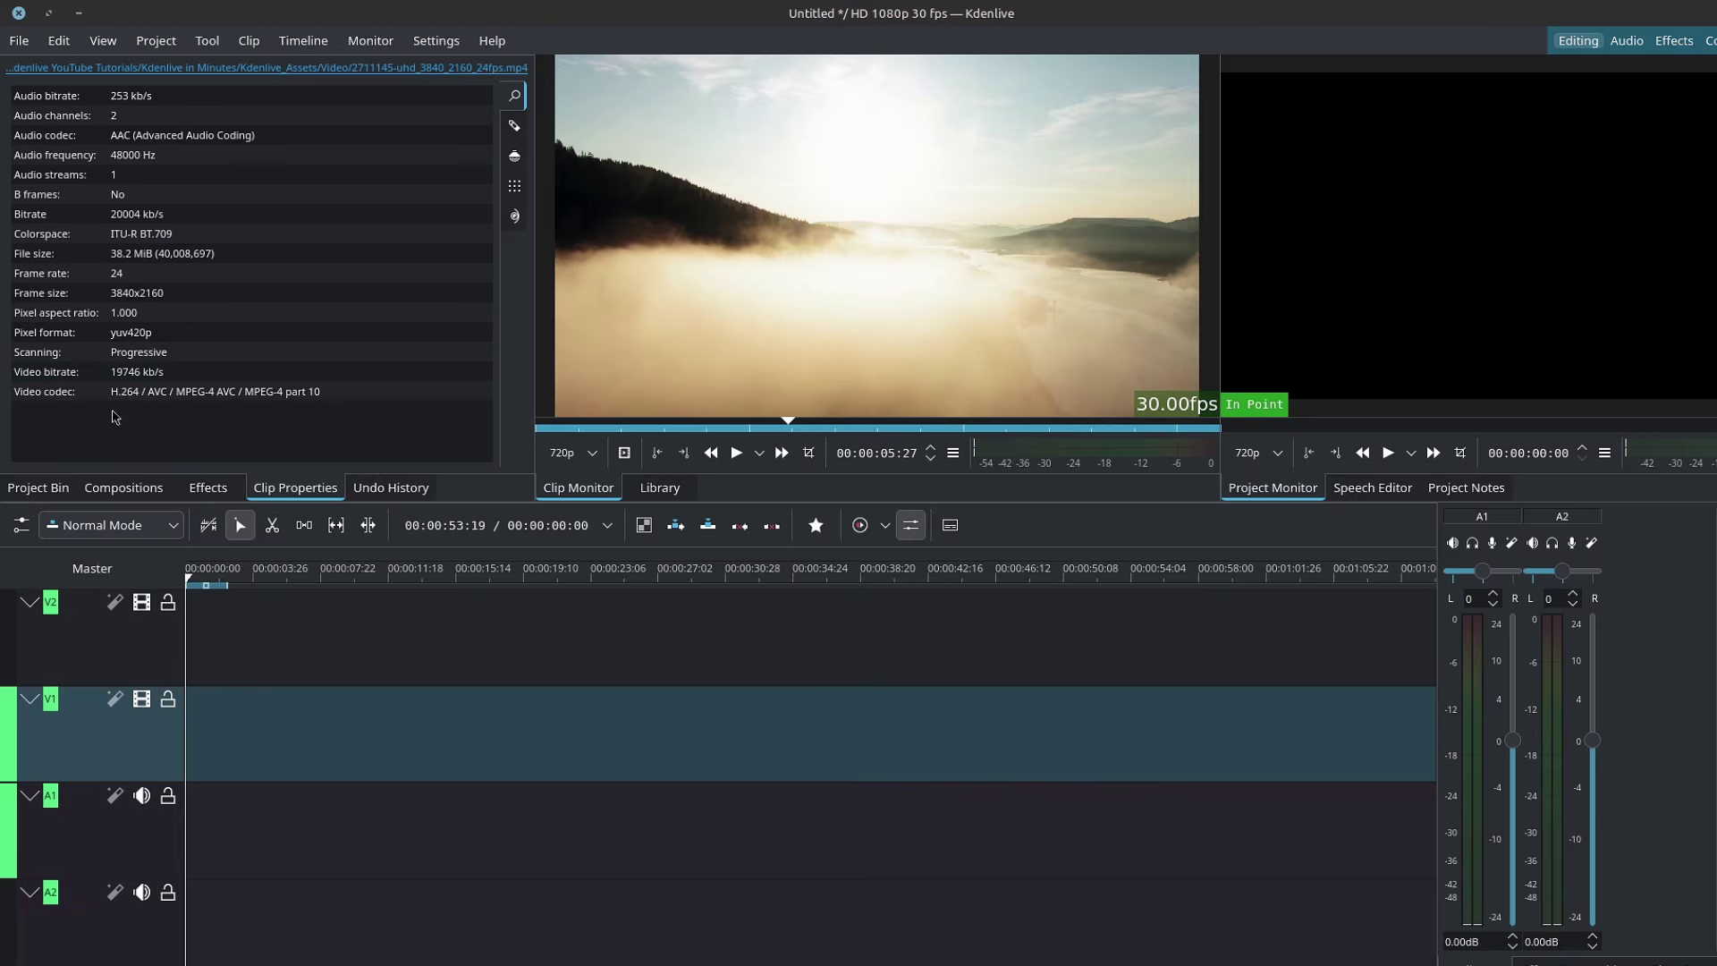
click(38, 488)
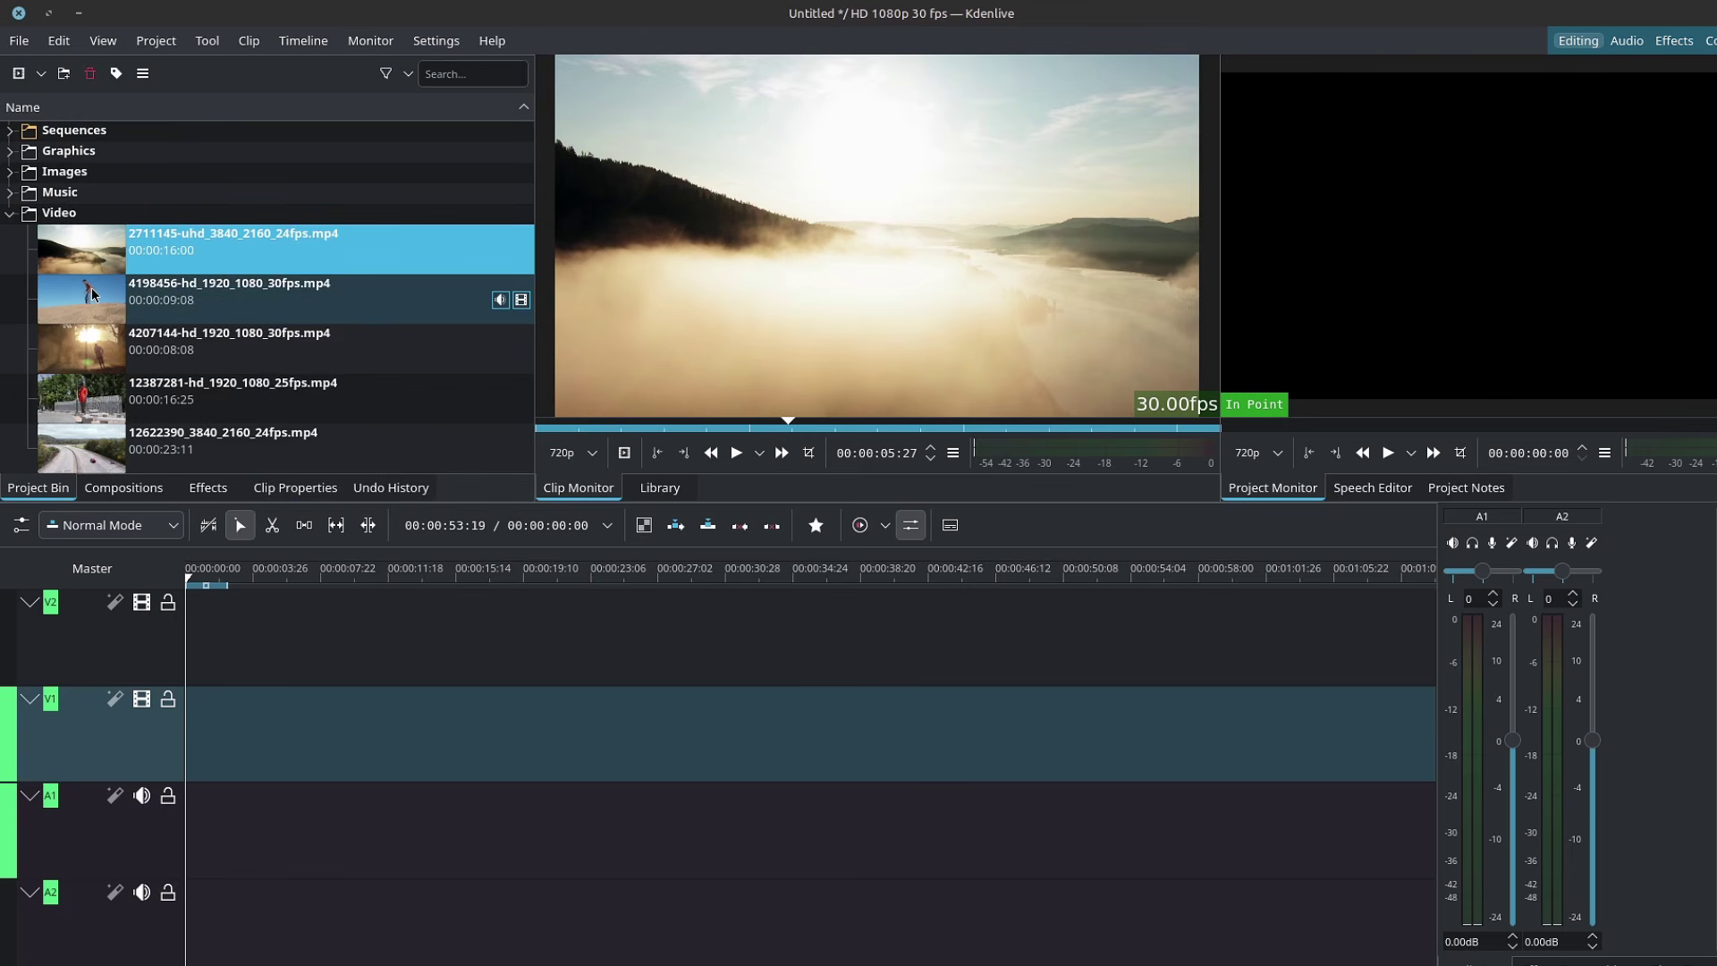
click(93, 293)
click(279, 488)
Reorder the docked panels so Clip Properties sits directly after the Project Bin
drag(278, 487, 307, 310)
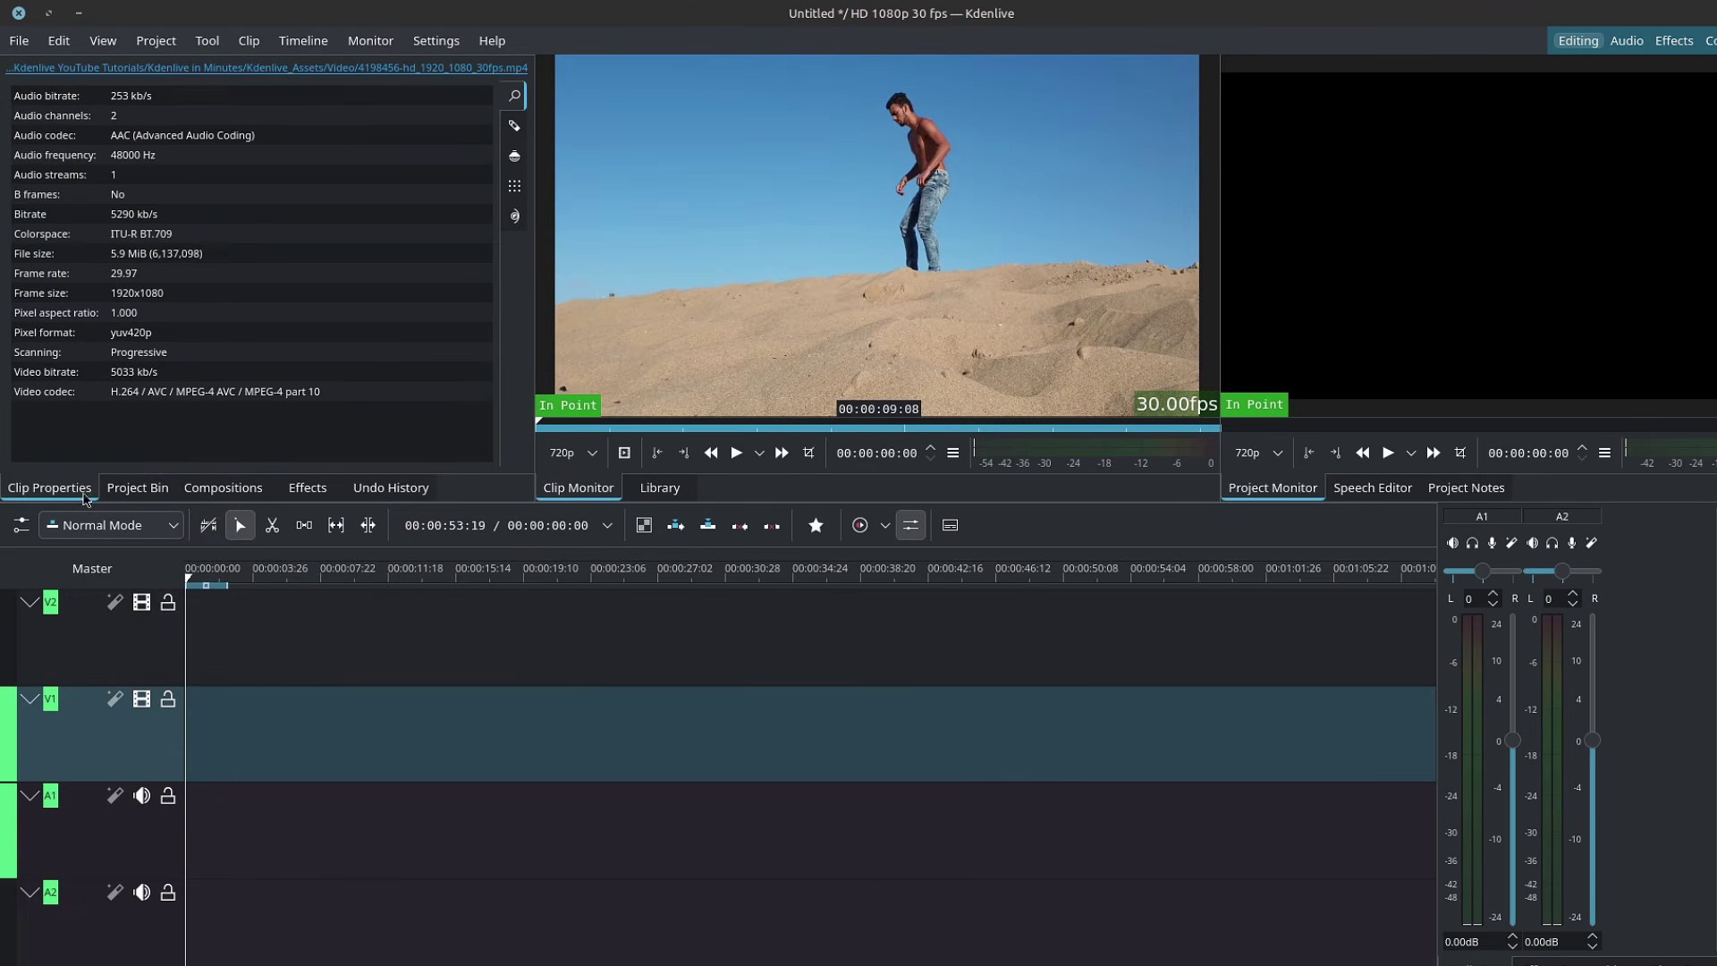
drag(136, 487, 96, 494)
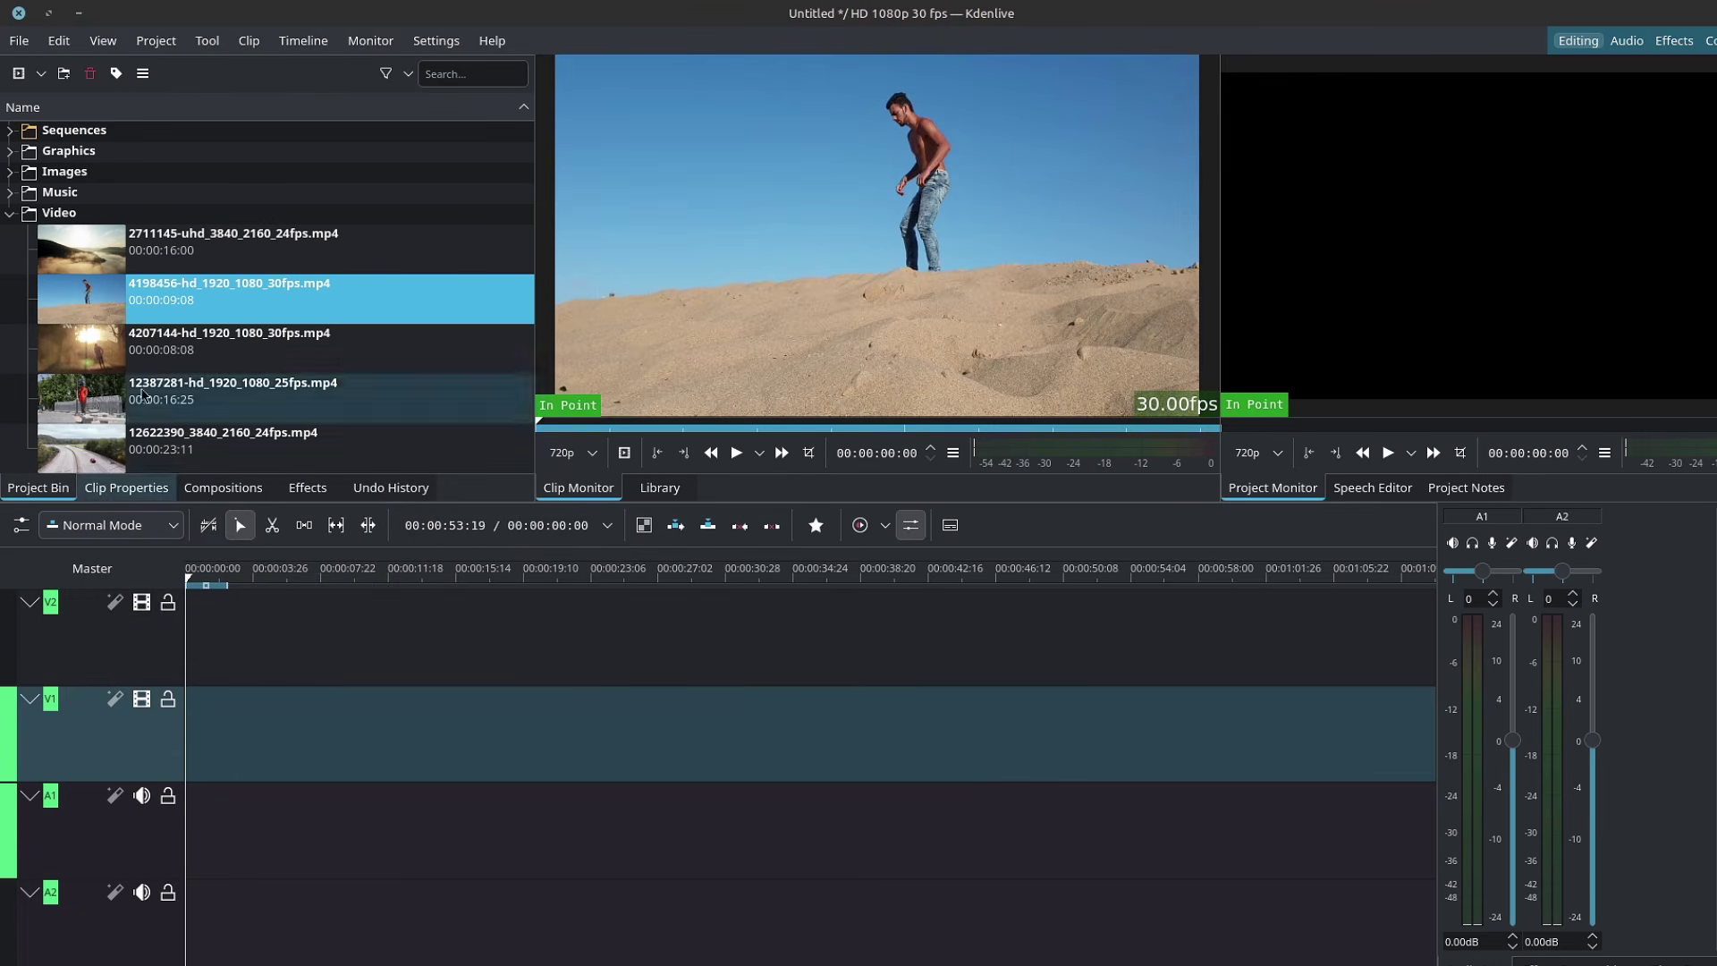
Place 2711145-uhd_3840_2160_24fps.mp4 at the very start of the timeline on tracks V1 and A1
click(268, 250)
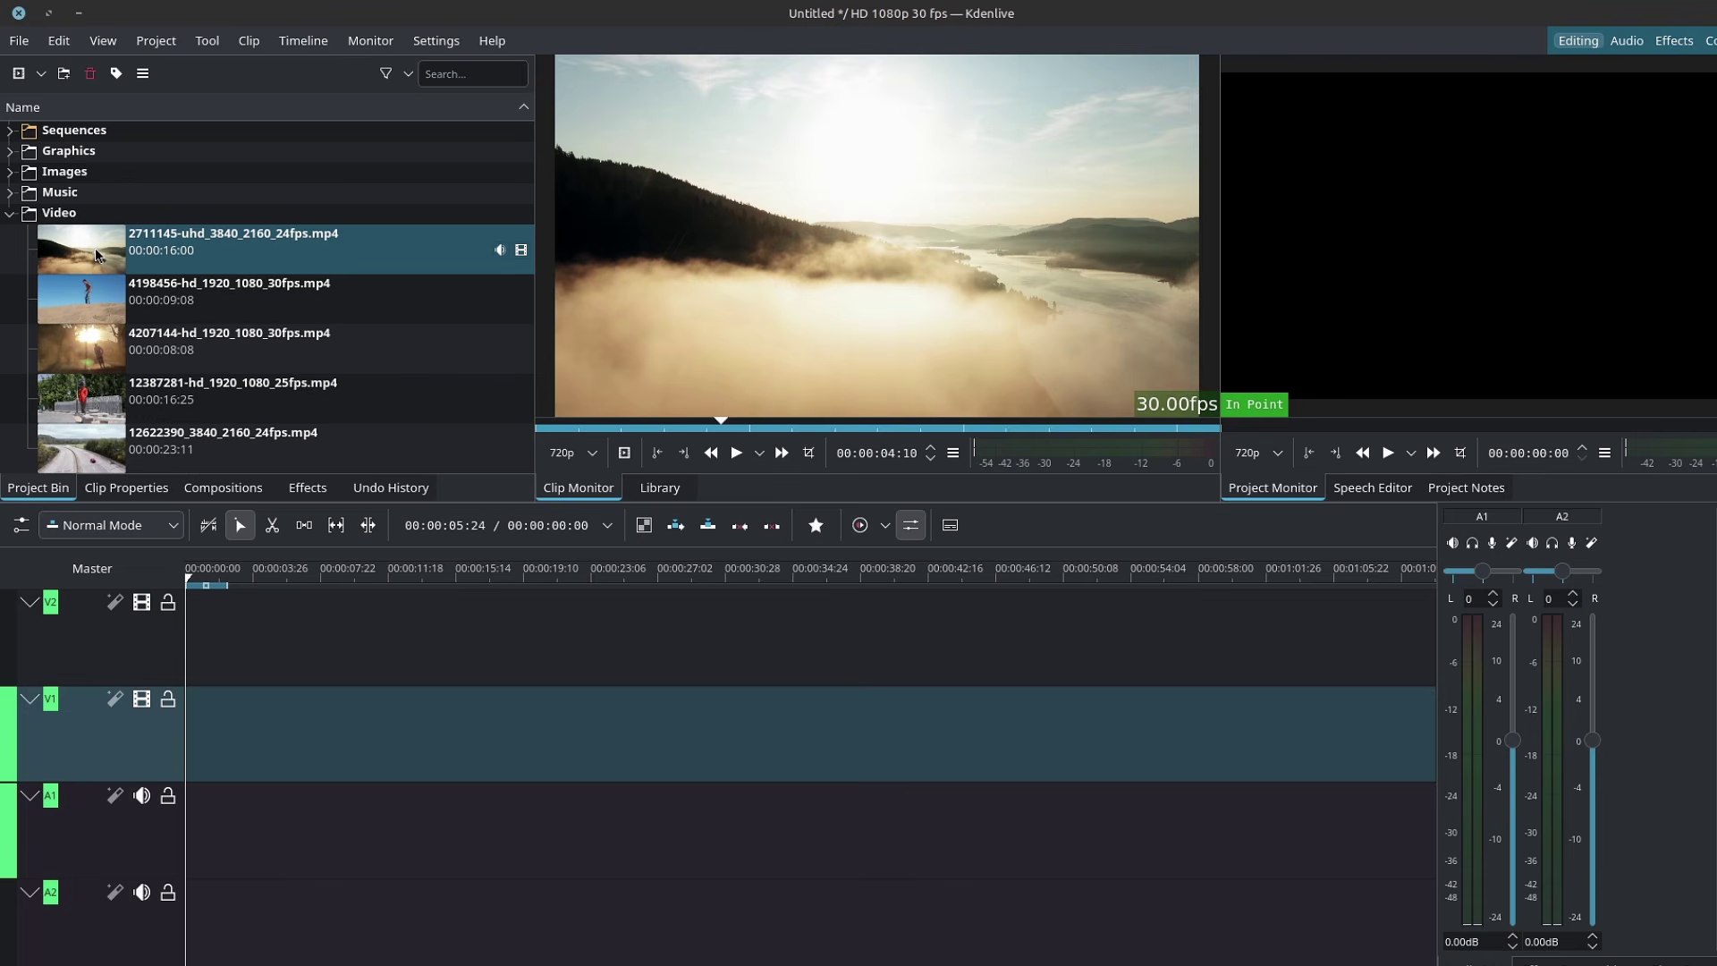
drag(99, 255, 224, 724)
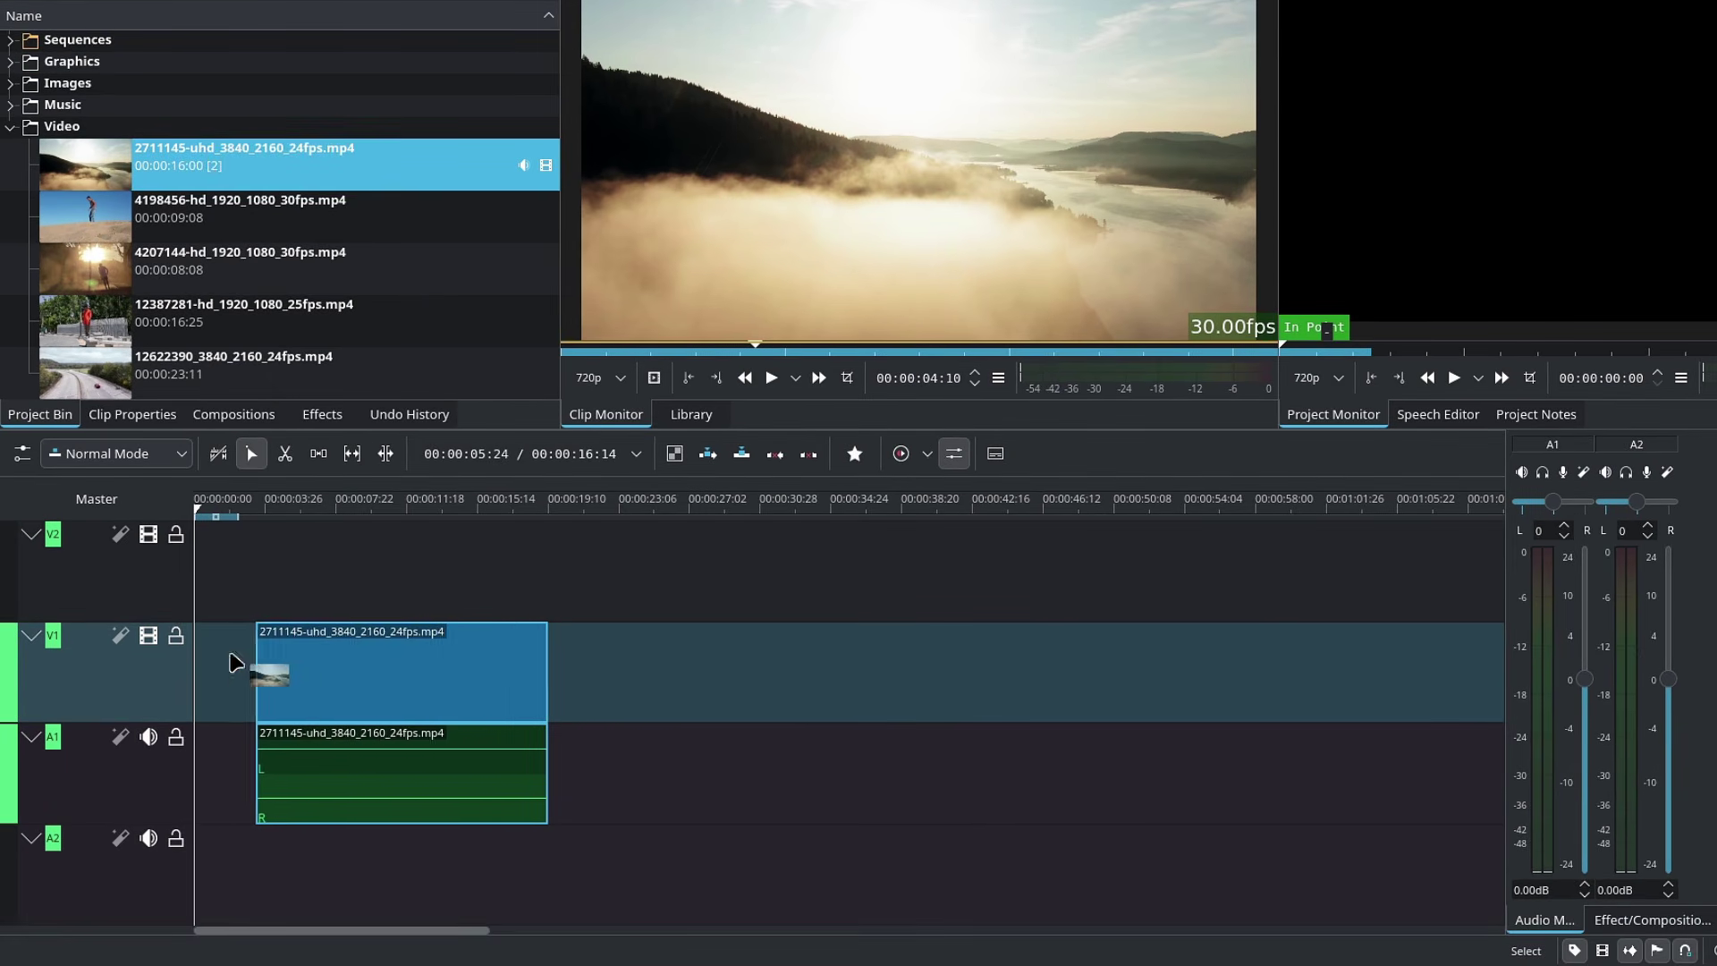
drag(234, 661, 200, 670)
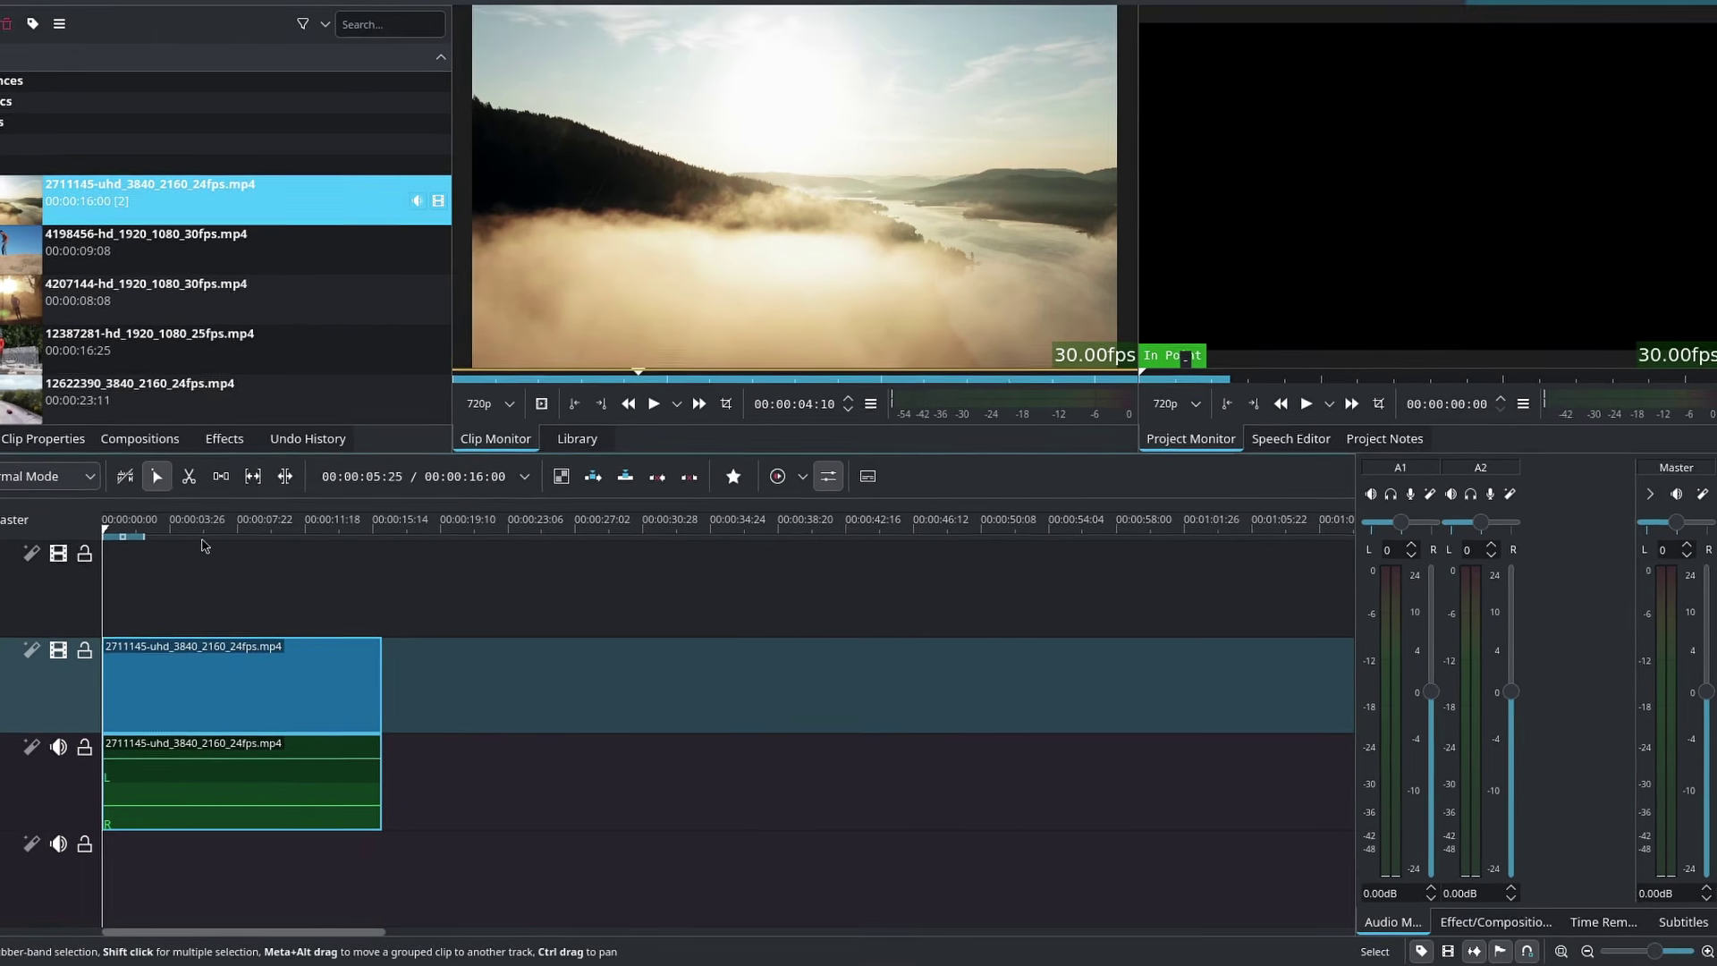
Scrub the timeline clip, load 4198456-hd_1920_1080_30fps.mp4 in the clip monitor and place the playhead at about 00:00:04:26
click(296, 508)
mouse_move(198, 533)
mouse_down()
mouse_move(255, 534)
mouse_move(214, 533)
mouse_up()
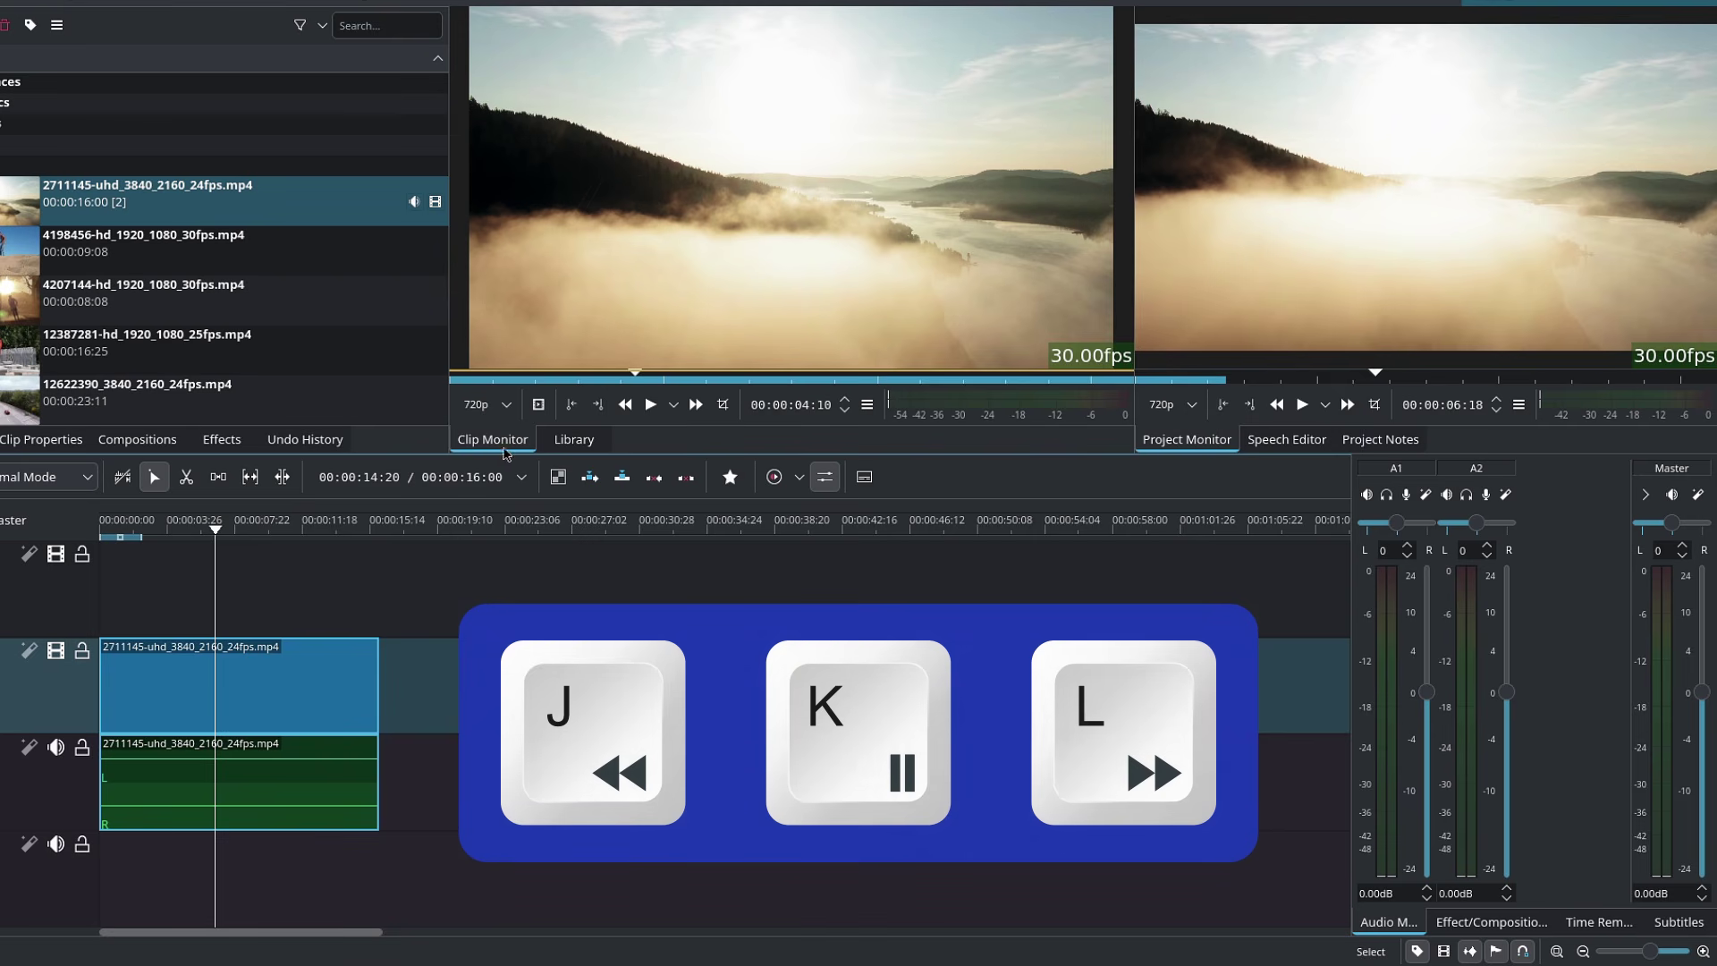
click(7, 252)
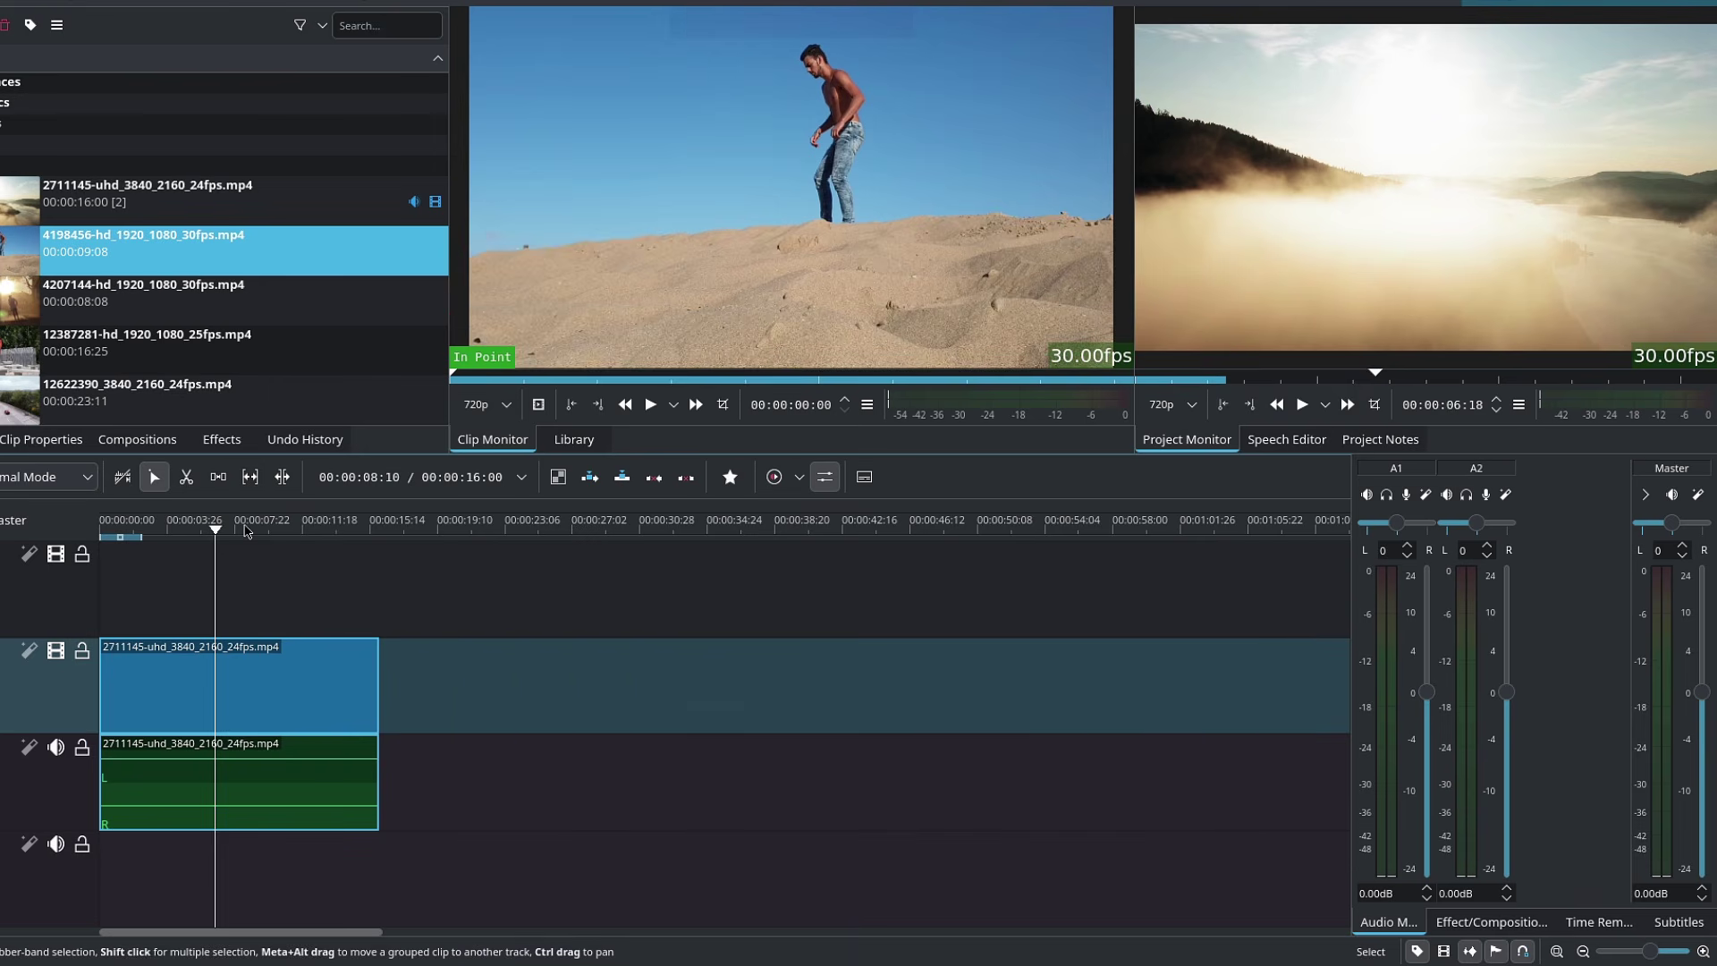
click(186, 533)
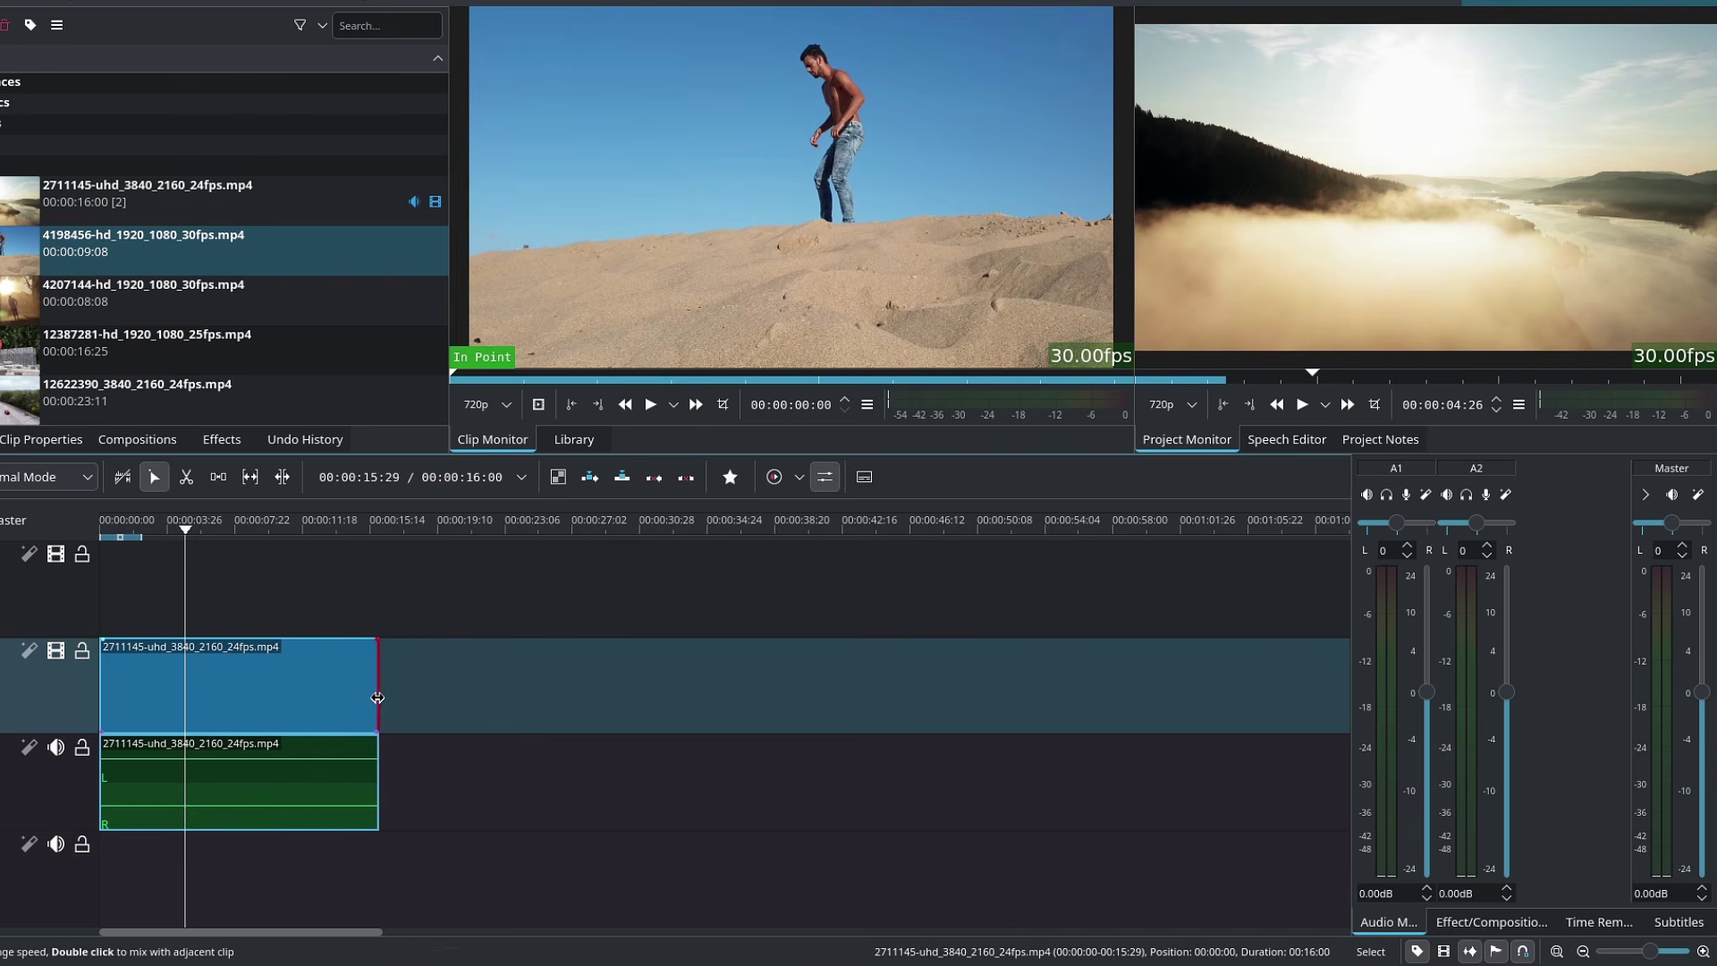
Trim the timeline clip's end to about 00:00:10:20 and its start to about 00:00:01:14
drag(376, 698, 283, 698)
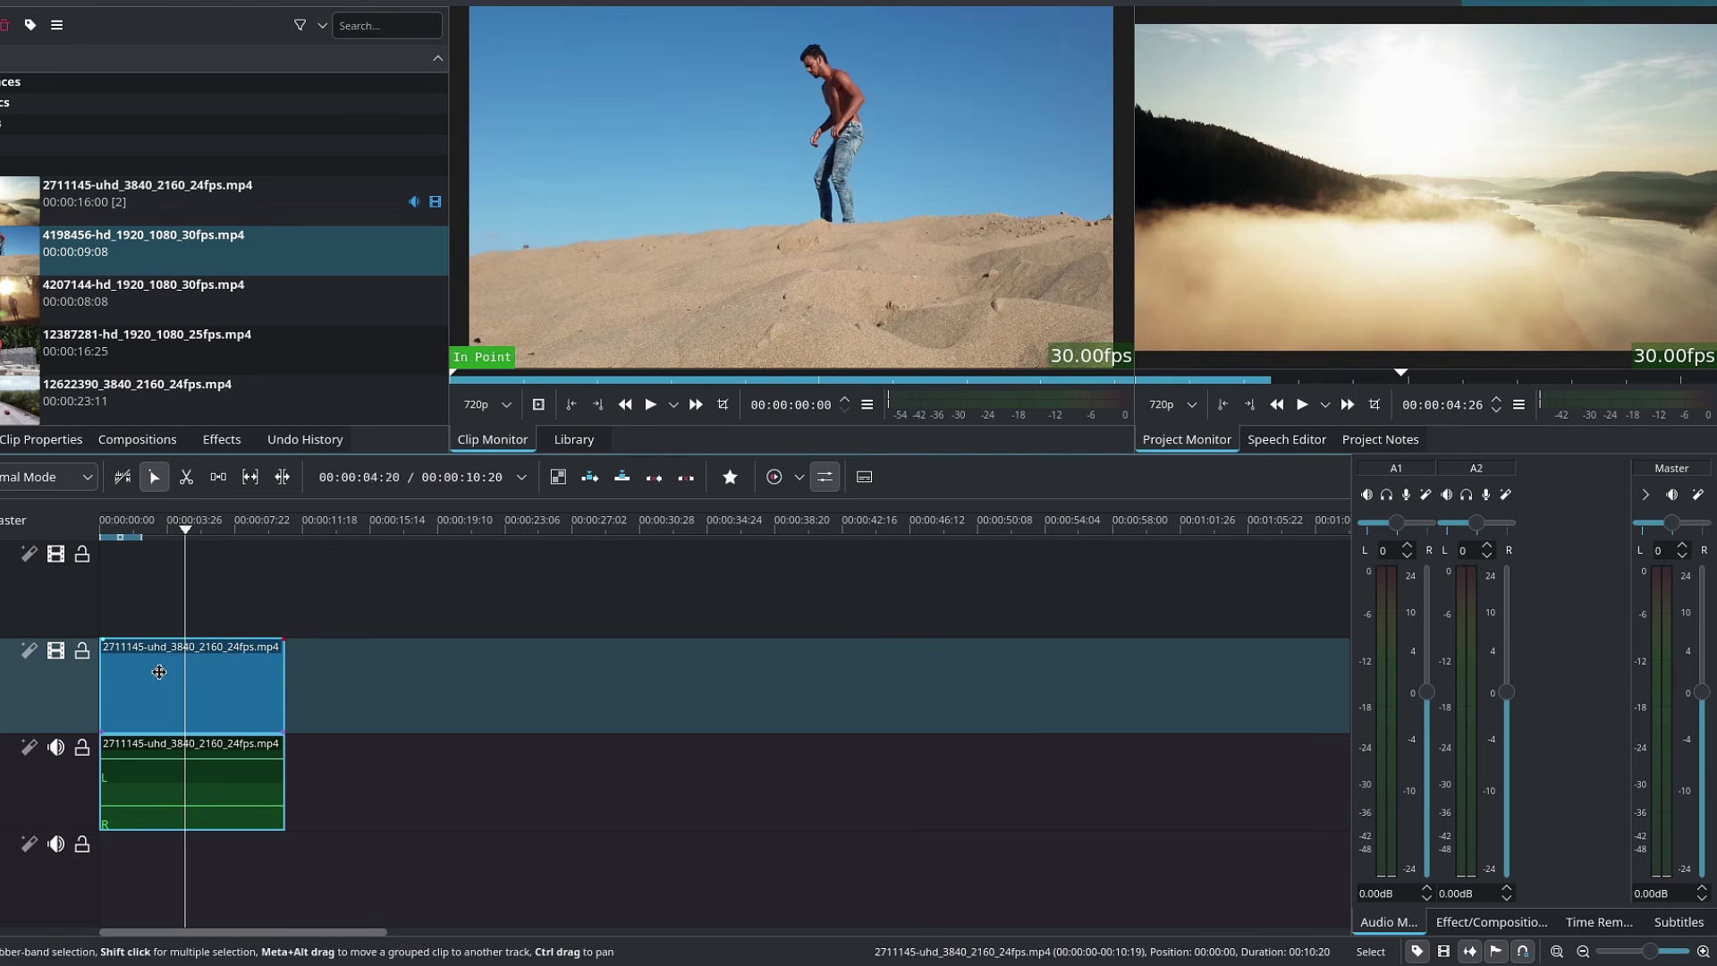
mouse_move(101, 665)
mouse_down()
mouse_move(142, 664)
mouse_move(125, 666)
mouse_up()
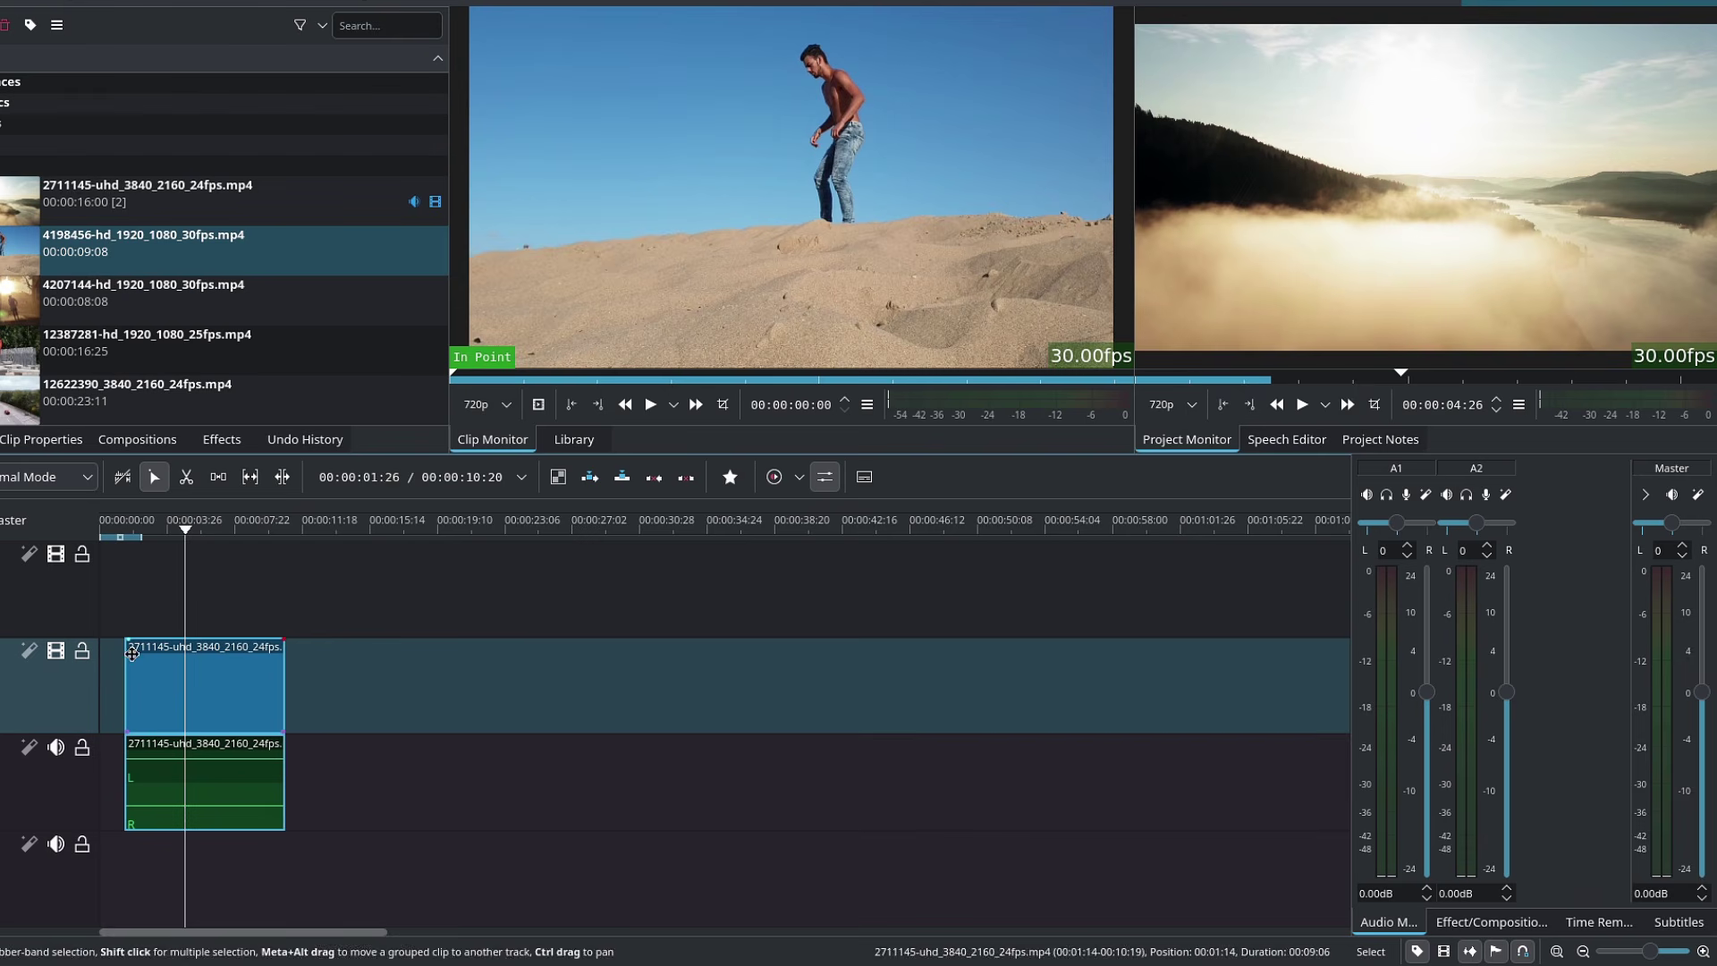
Extend the timeline clip back to its full 00:00:16:00 length from the timeline start, and trim its start to the playhead at 00:00:02:19
drag(125, 687, 100, 688)
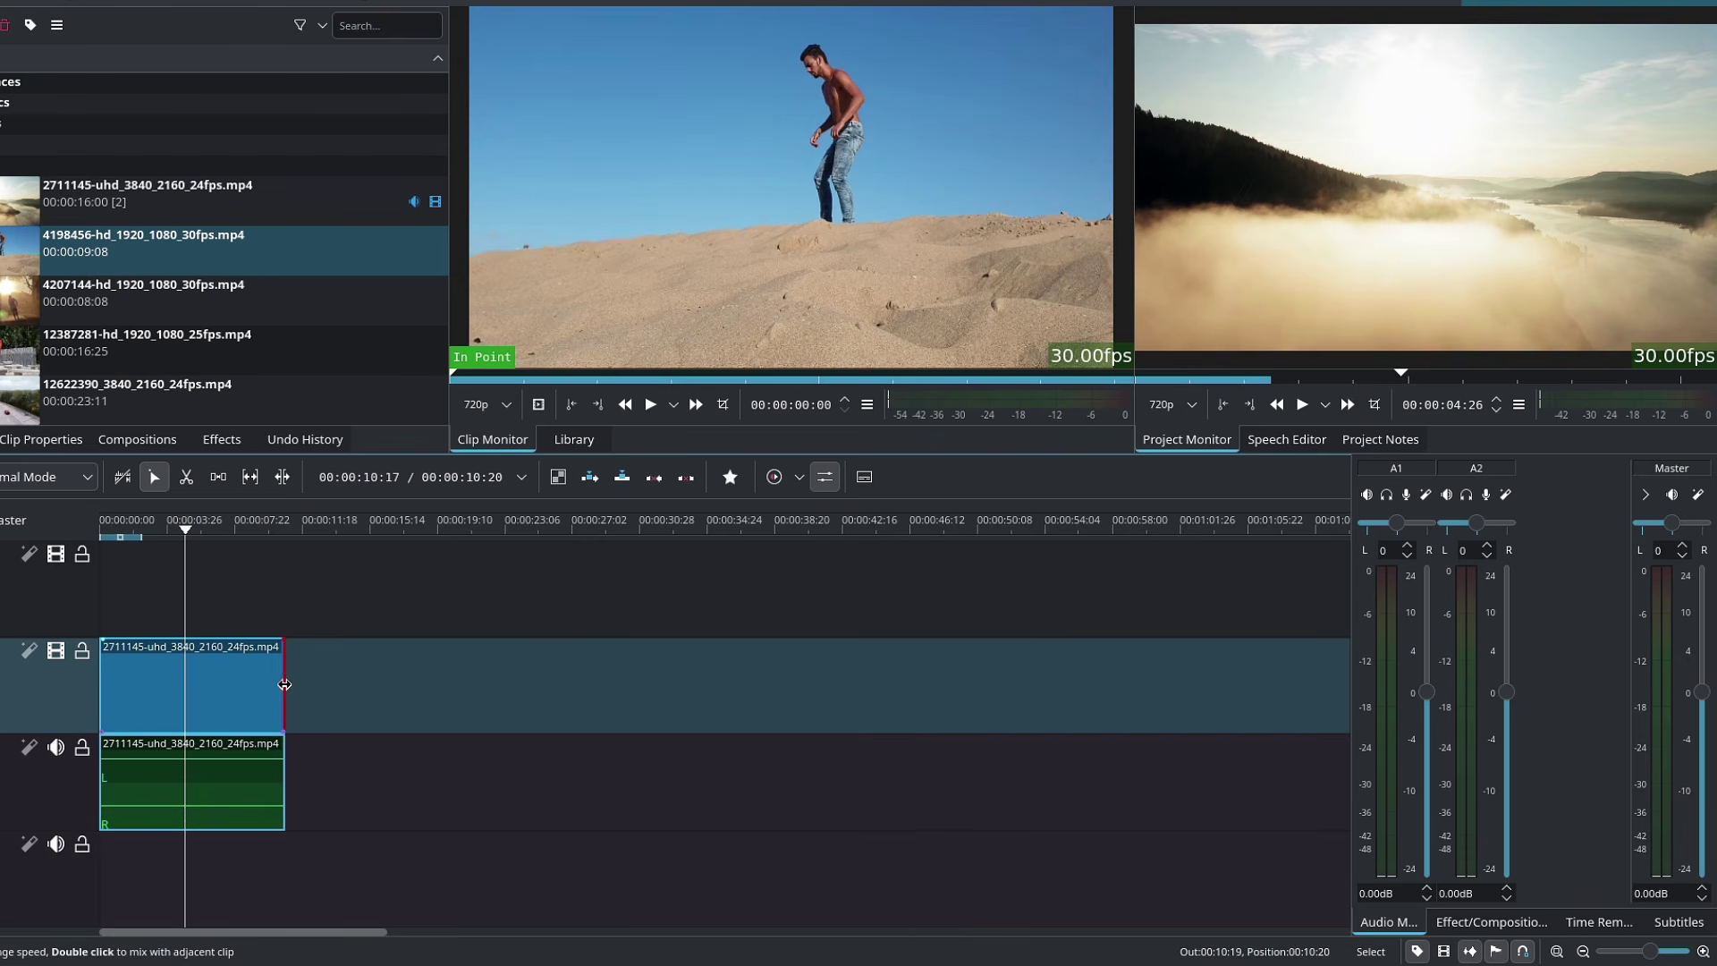
drag(285, 684, 440, 684)
drag(297, 525, 334, 527)
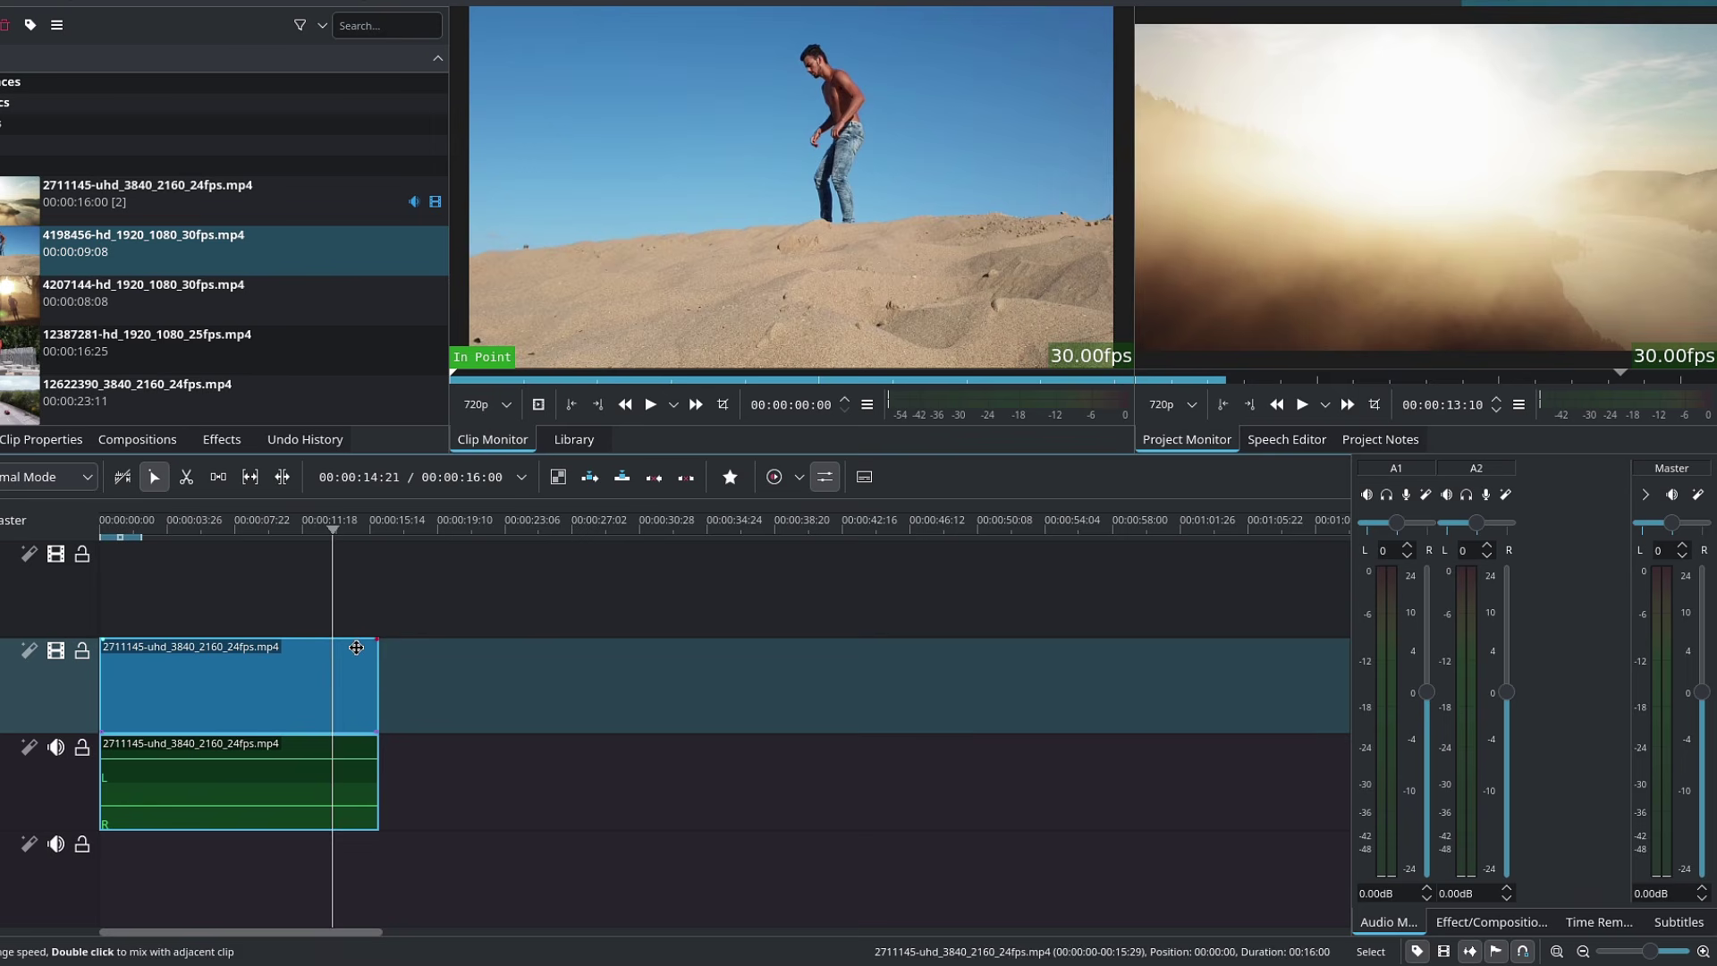
drag(106, 531, 149, 531)
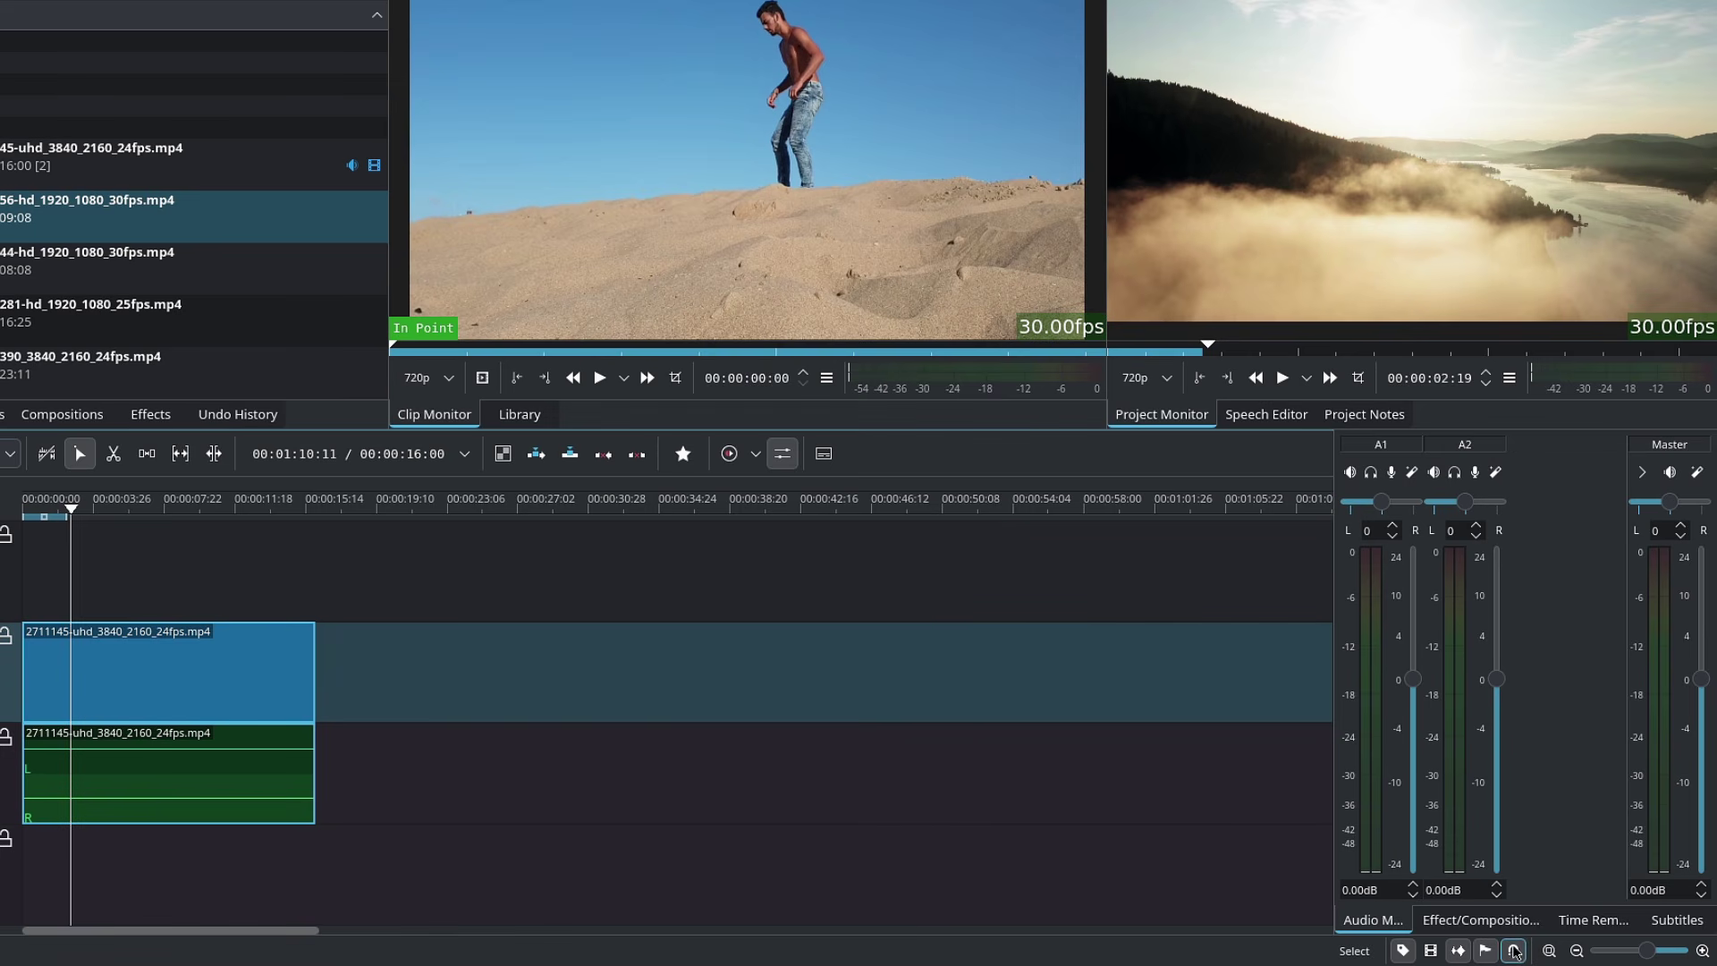
drag(215, 651, 241, 639)
Cut the clip with the Razor tool at the playhead at 00:00:10:08 and again at about 00:00:13:15
drag(242, 511, 382, 517)
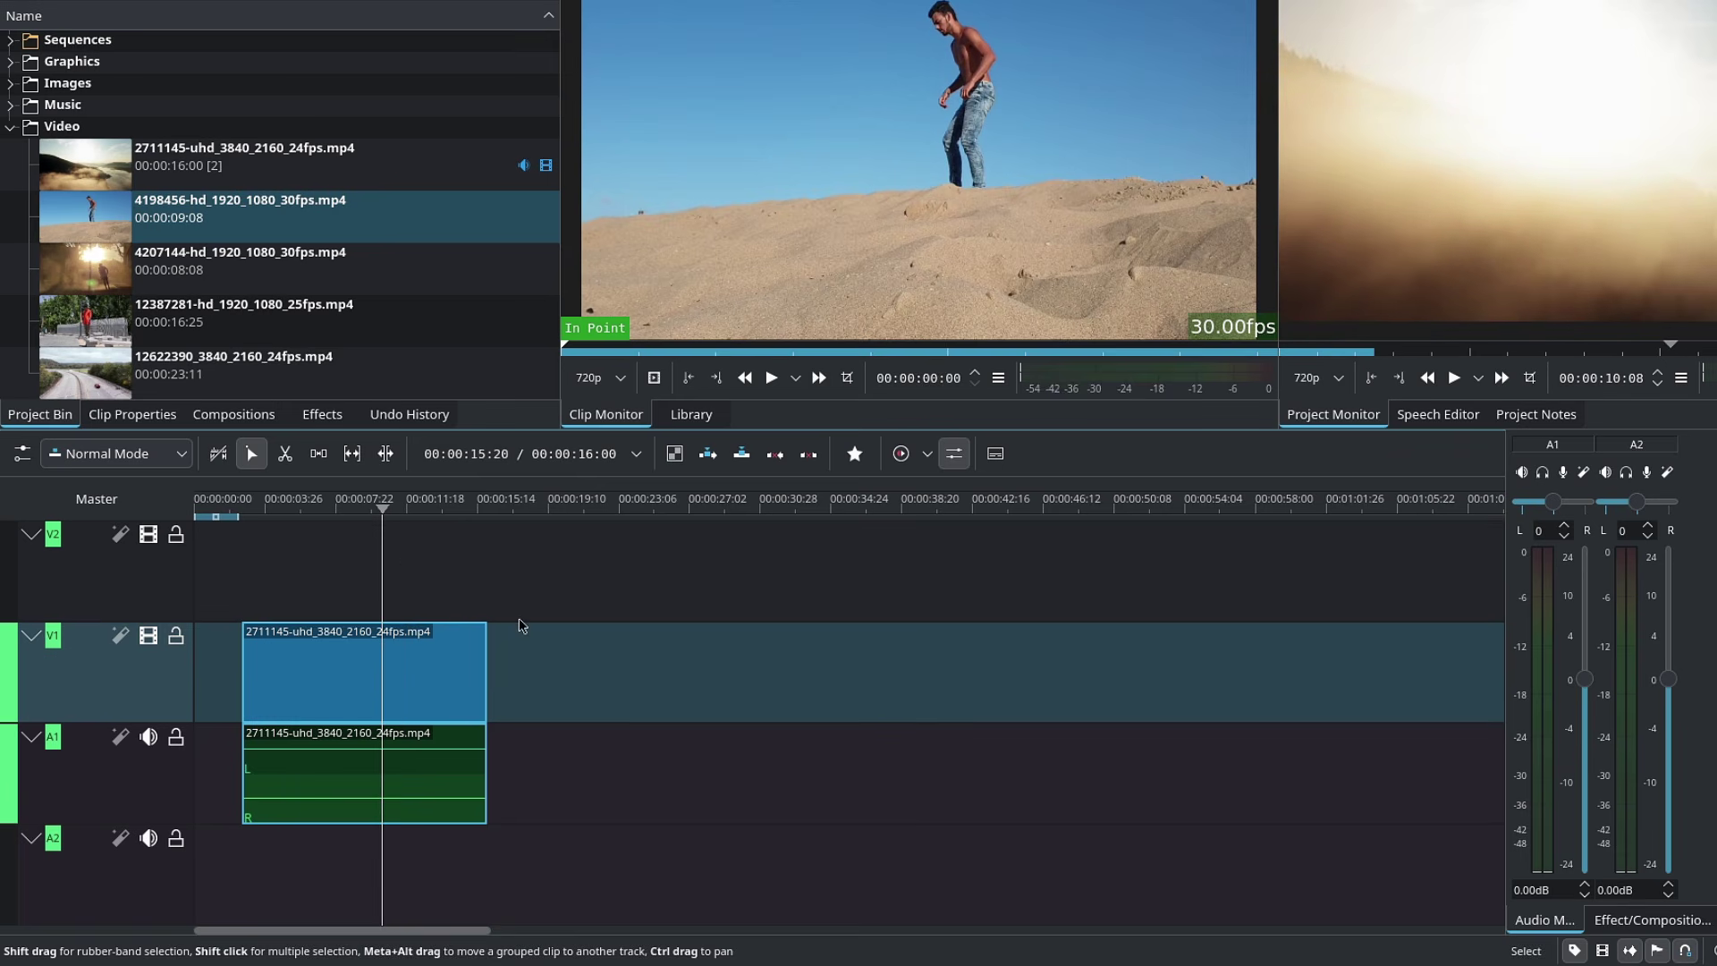
click(285, 458)
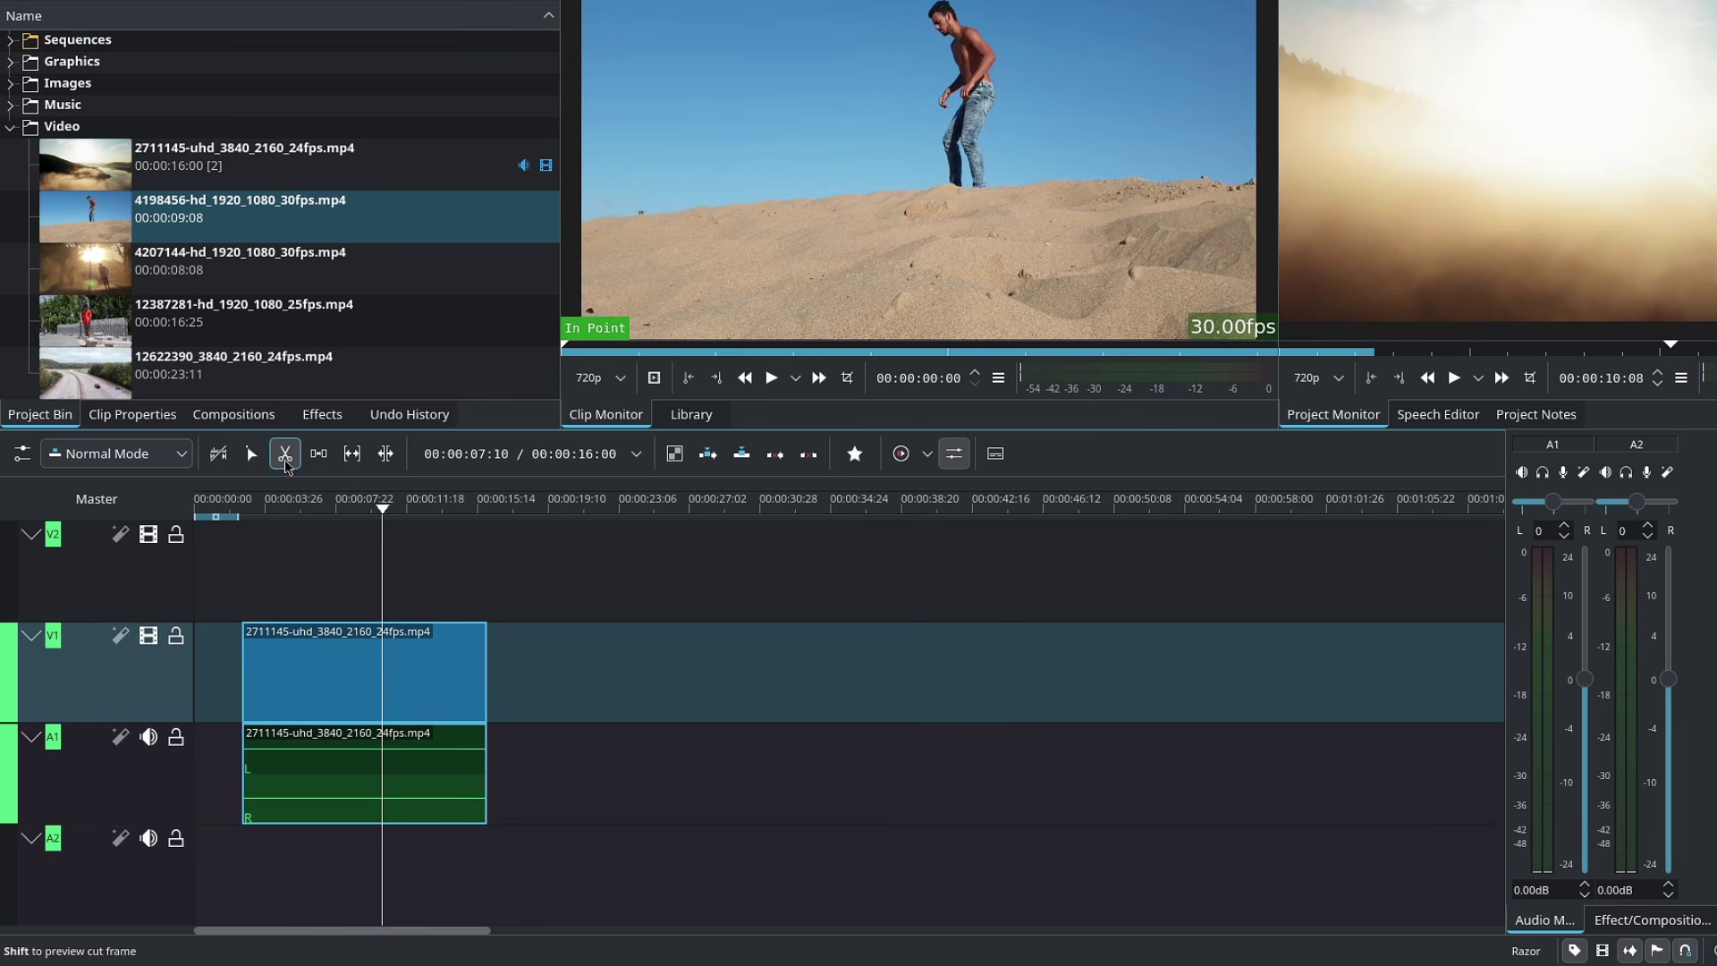
click(383, 669)
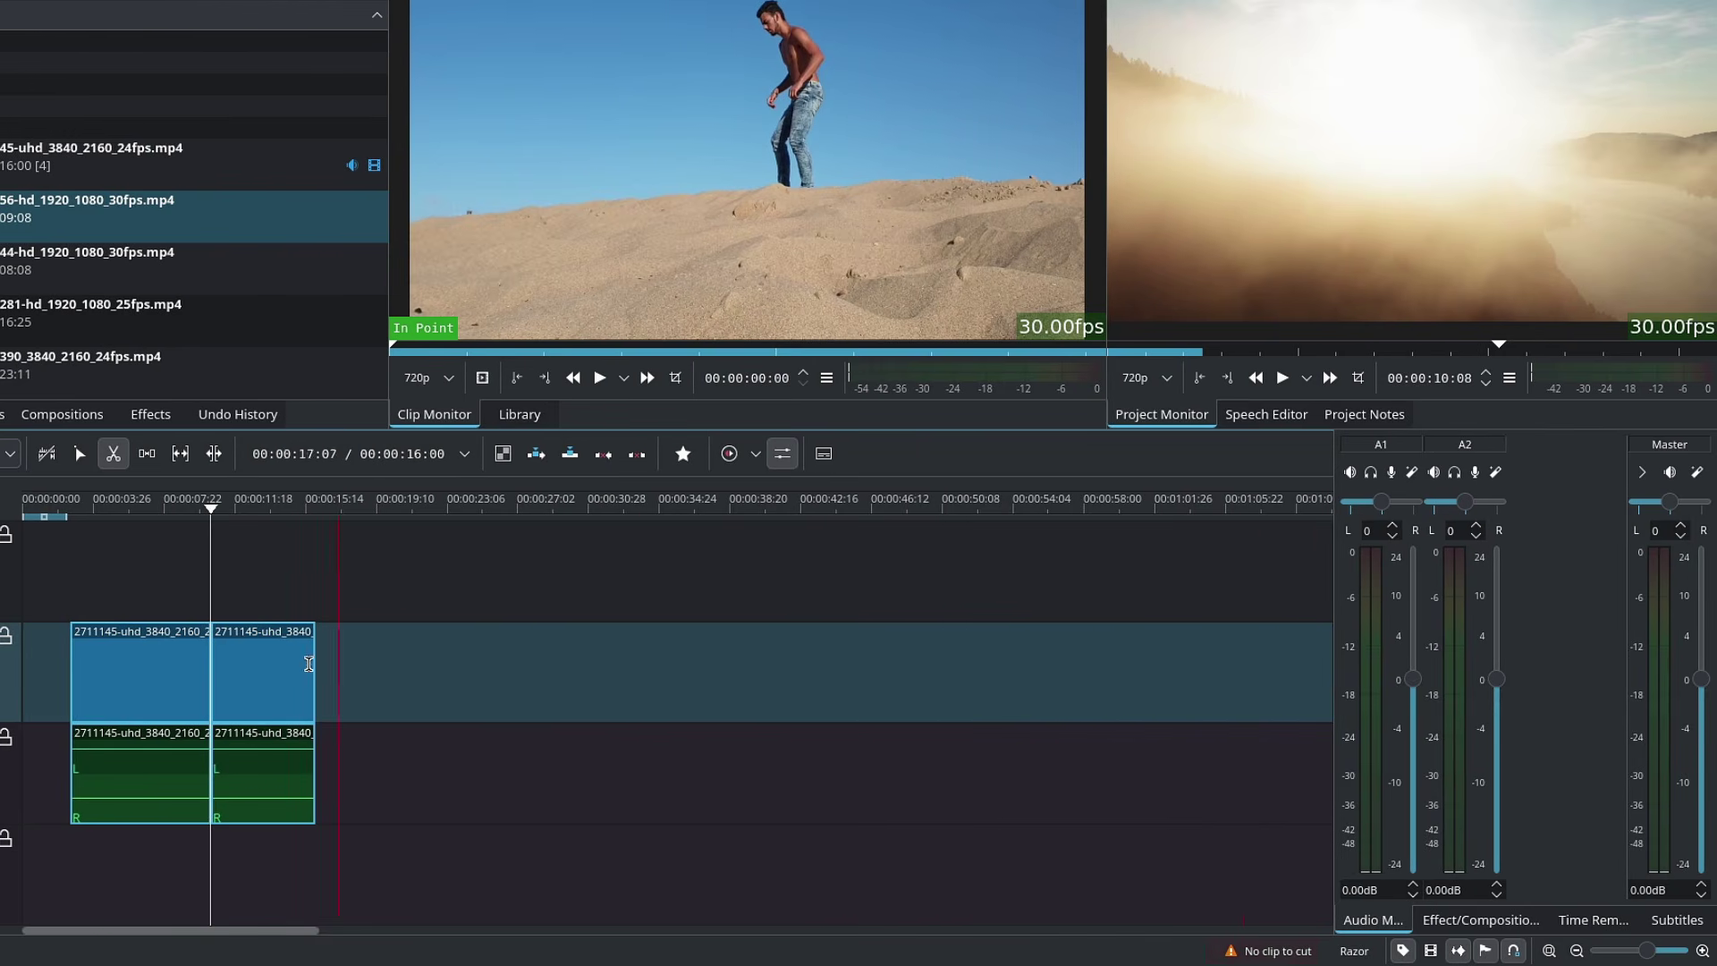
click(269, 666)
click(252, 456)
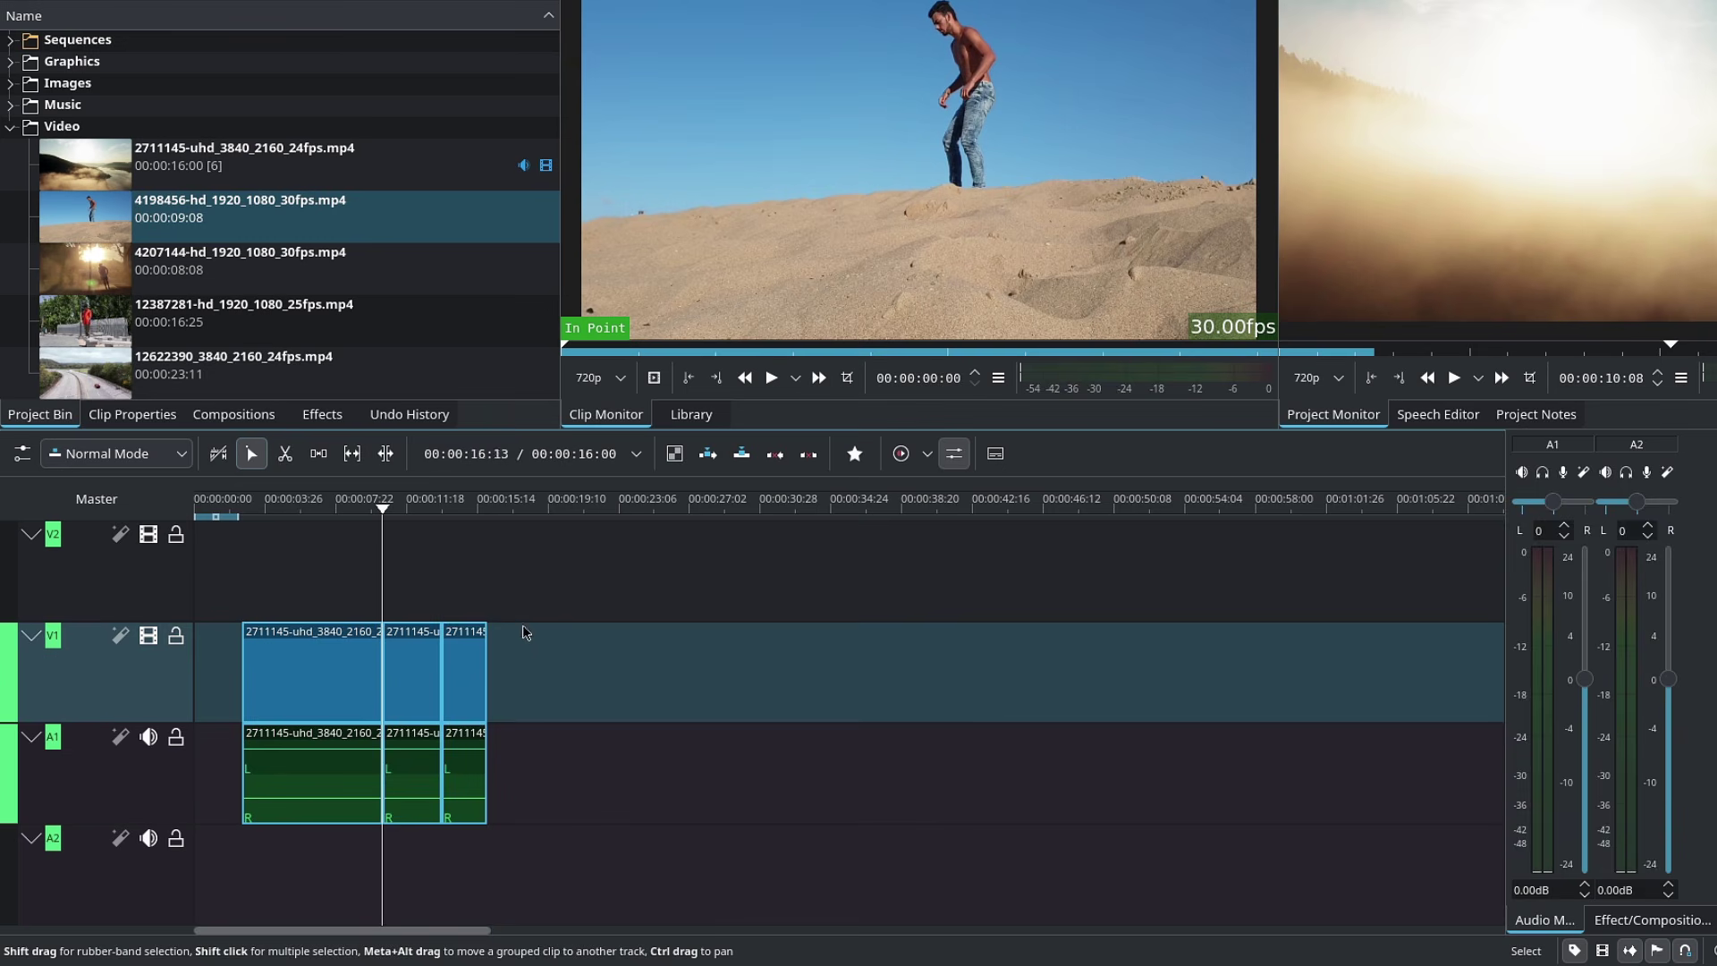
Delete the second and third pieces of the cut clip and move the remaining piece to the start of the timeline
click(466, 677)
mouse_move(466, 677)
mouse_down()
mouse_move(540, 690)
mouse_move(422, 682)
mouse_move(492, 682)
mouse_up()
key(Delete)
click(587, 662)
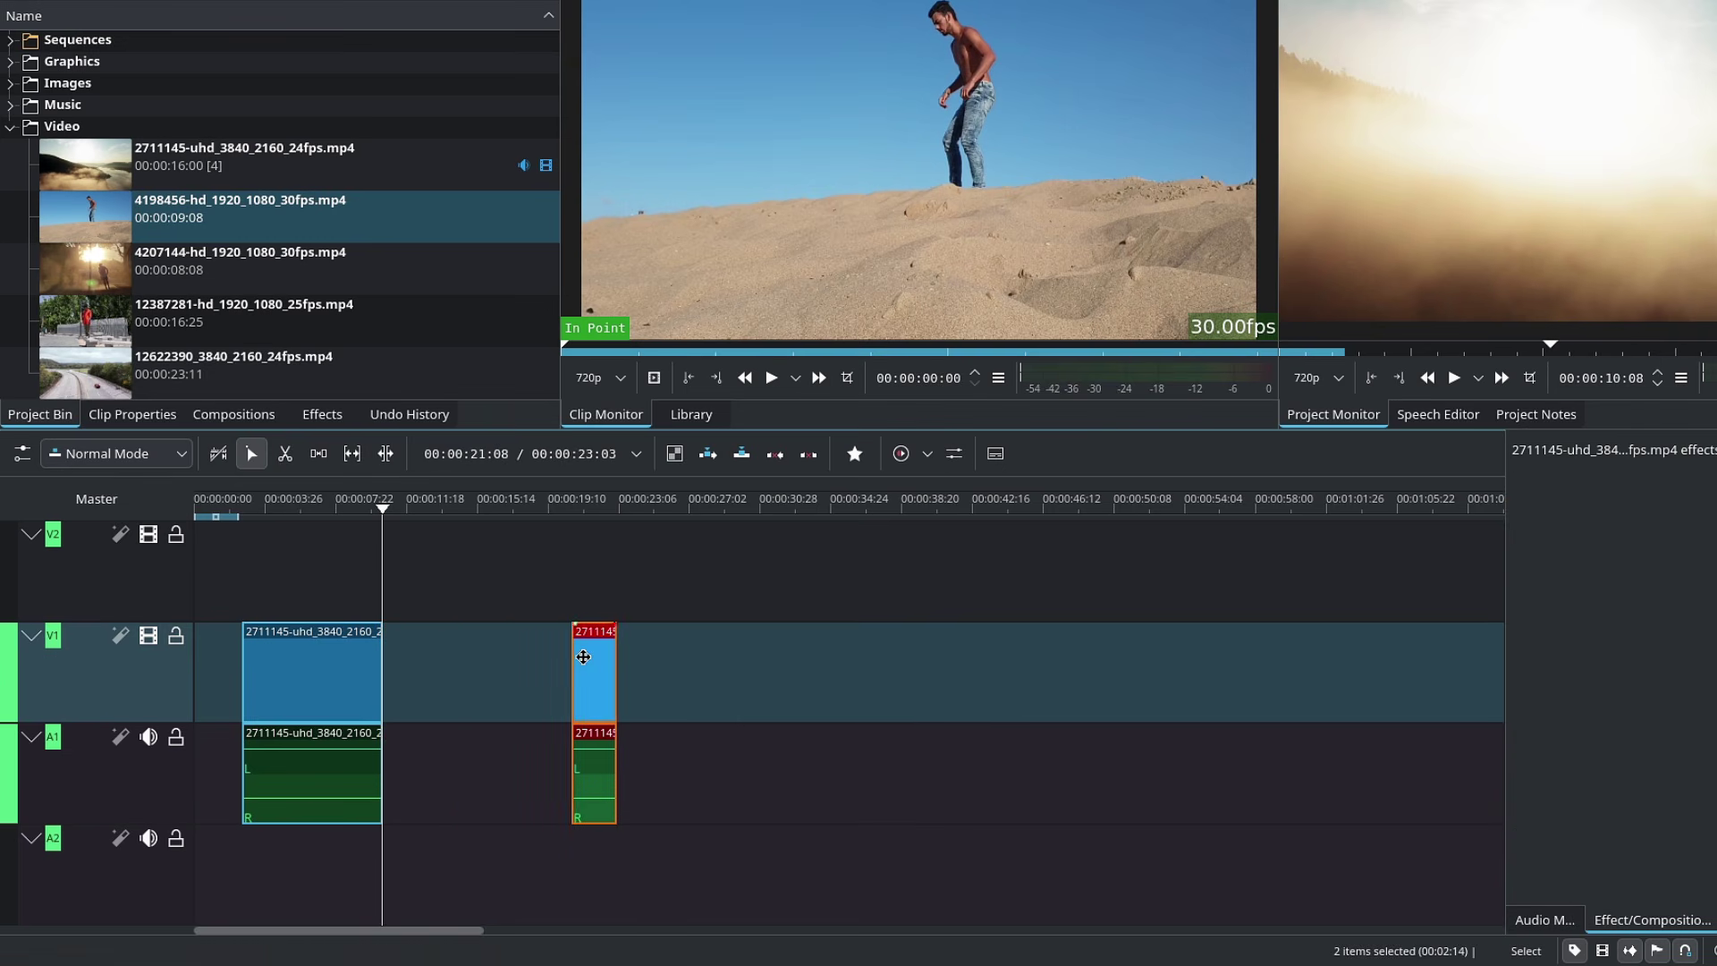
key(Delete)
click(262, 671)
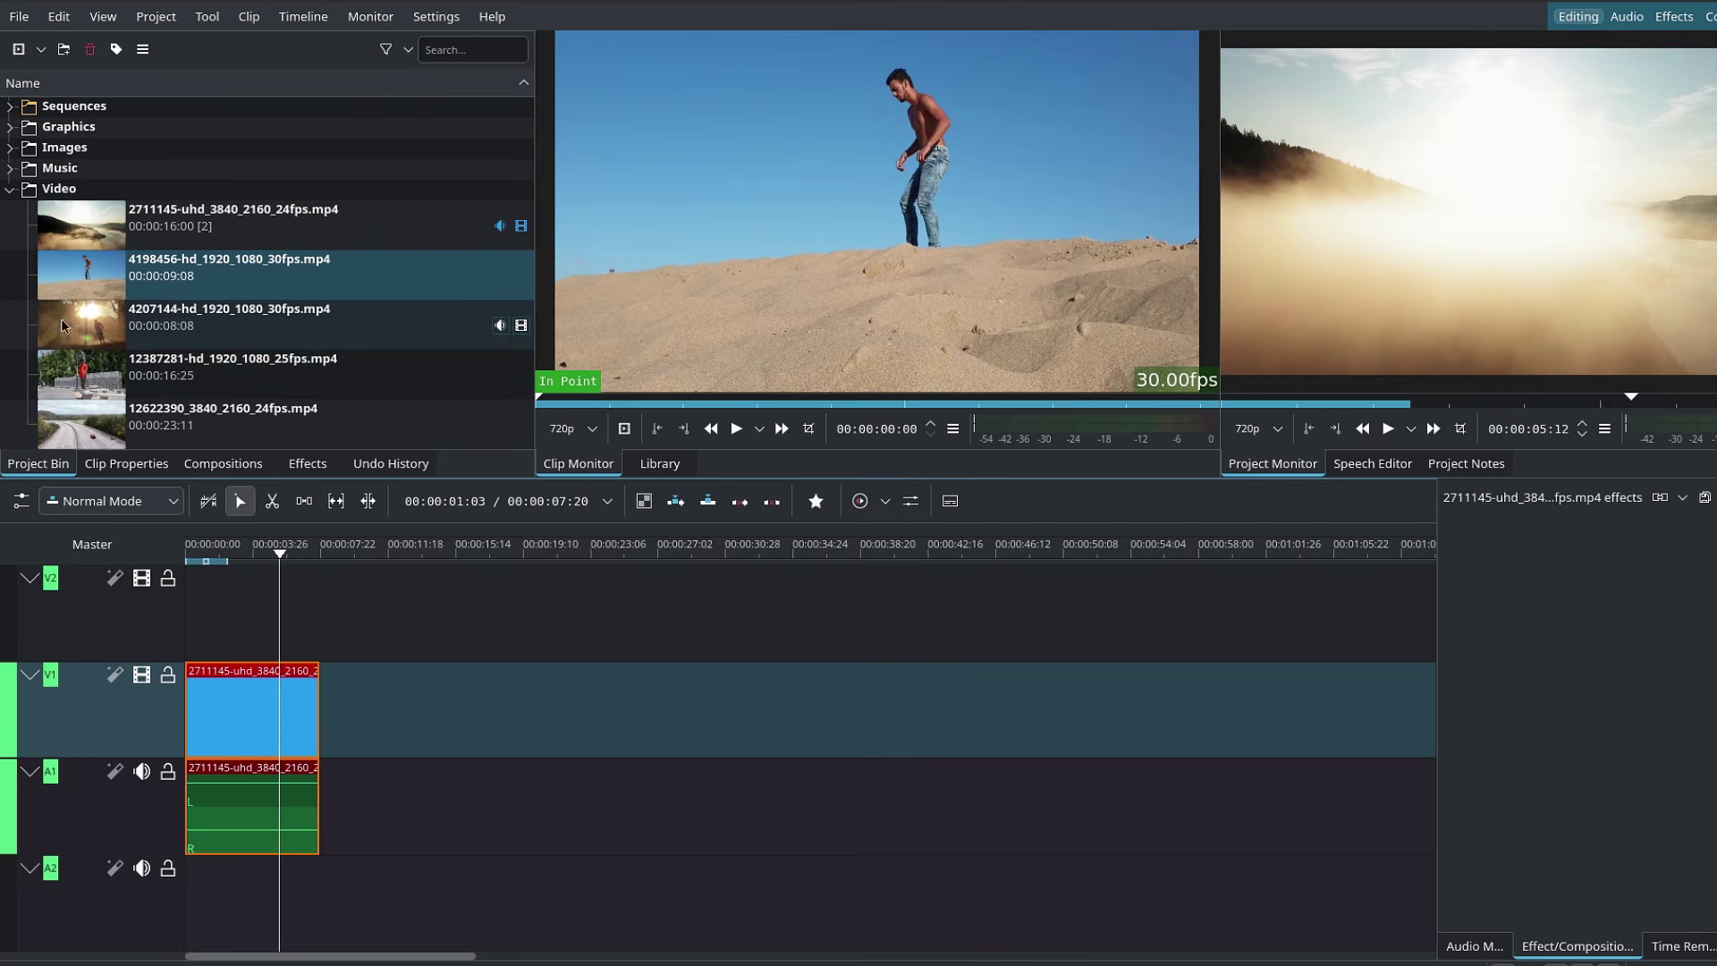
Load 4207144-hd_1920_1080_30fps.mp4 in the clip monitor and set its zone from 00:00:00:15 to 00:00:04:17
click(100, 327)
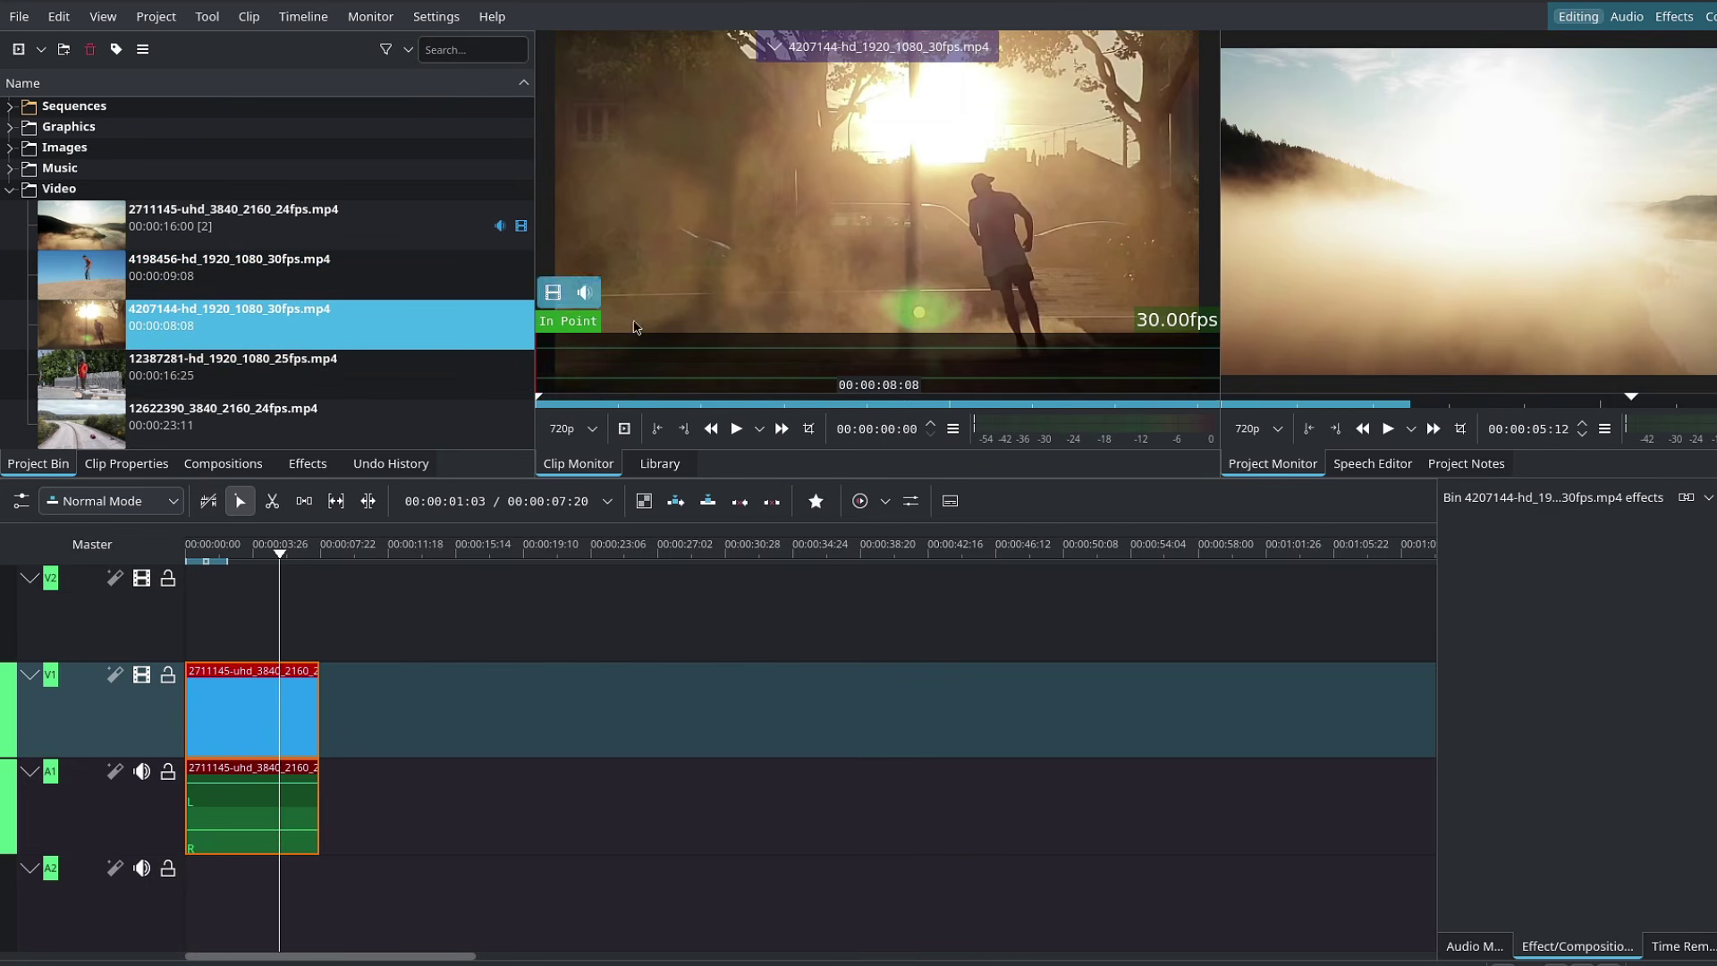
mouse_move(547, 397)
mouse_down()
mouse_move(619, 401)
mouse_move(579, 400)
mouse_up()
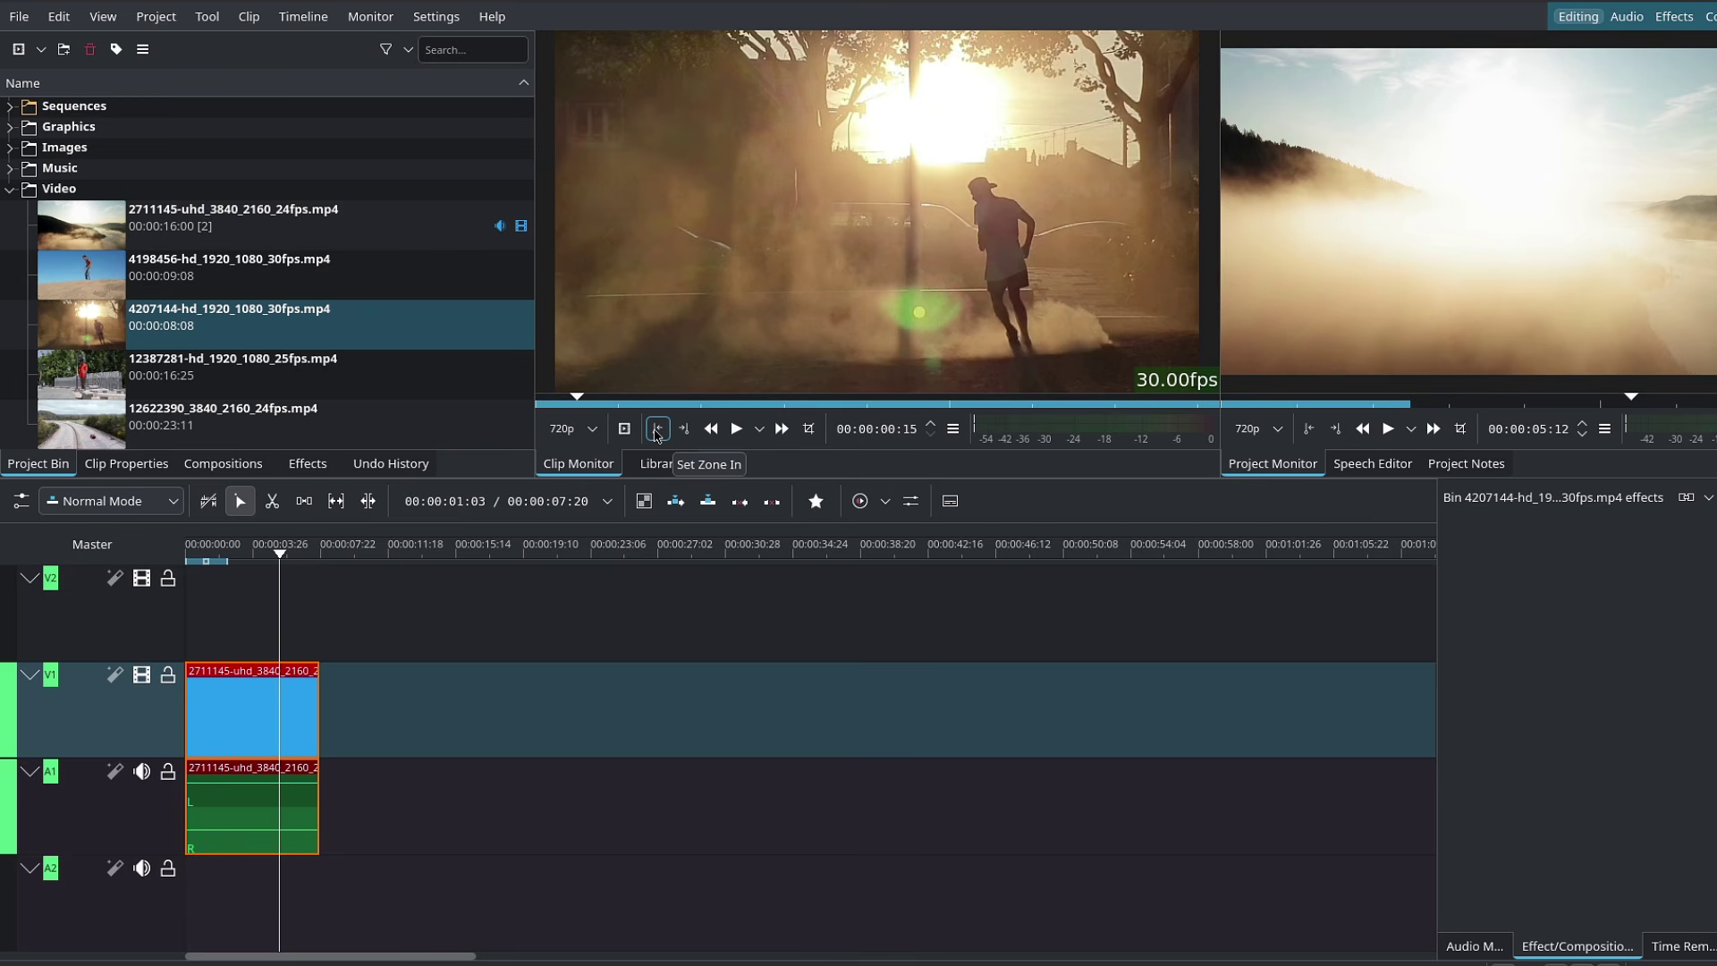
click(657, 430)
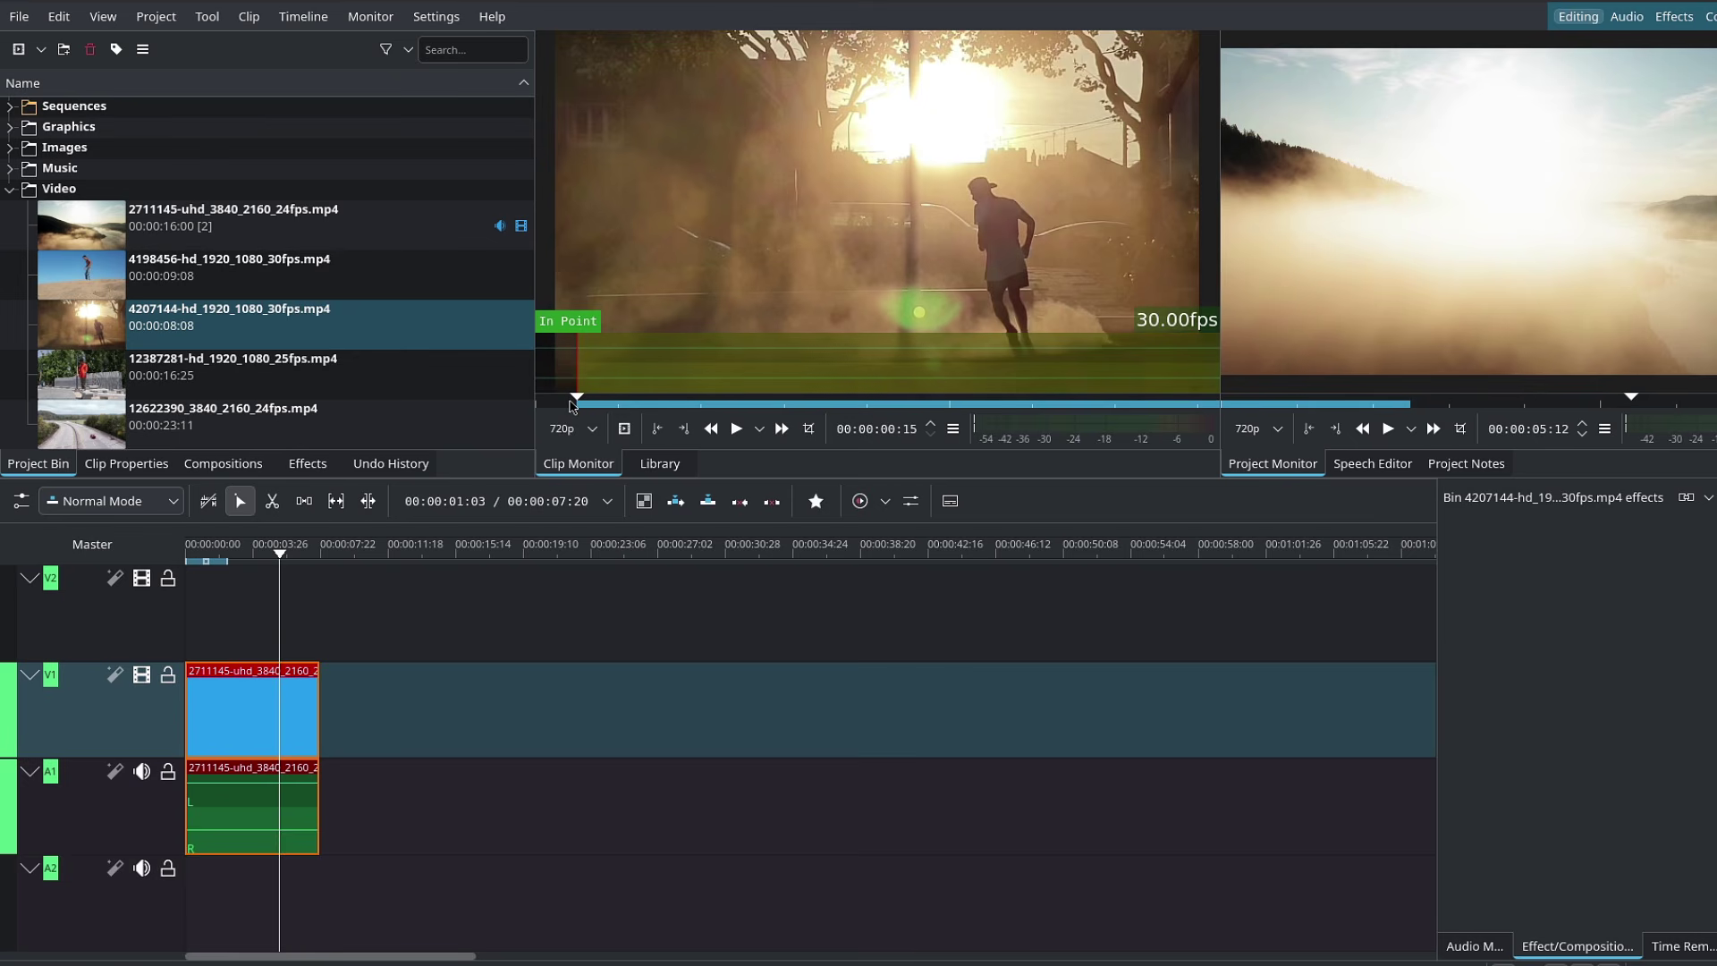
drag(609, 366, 914, 369)
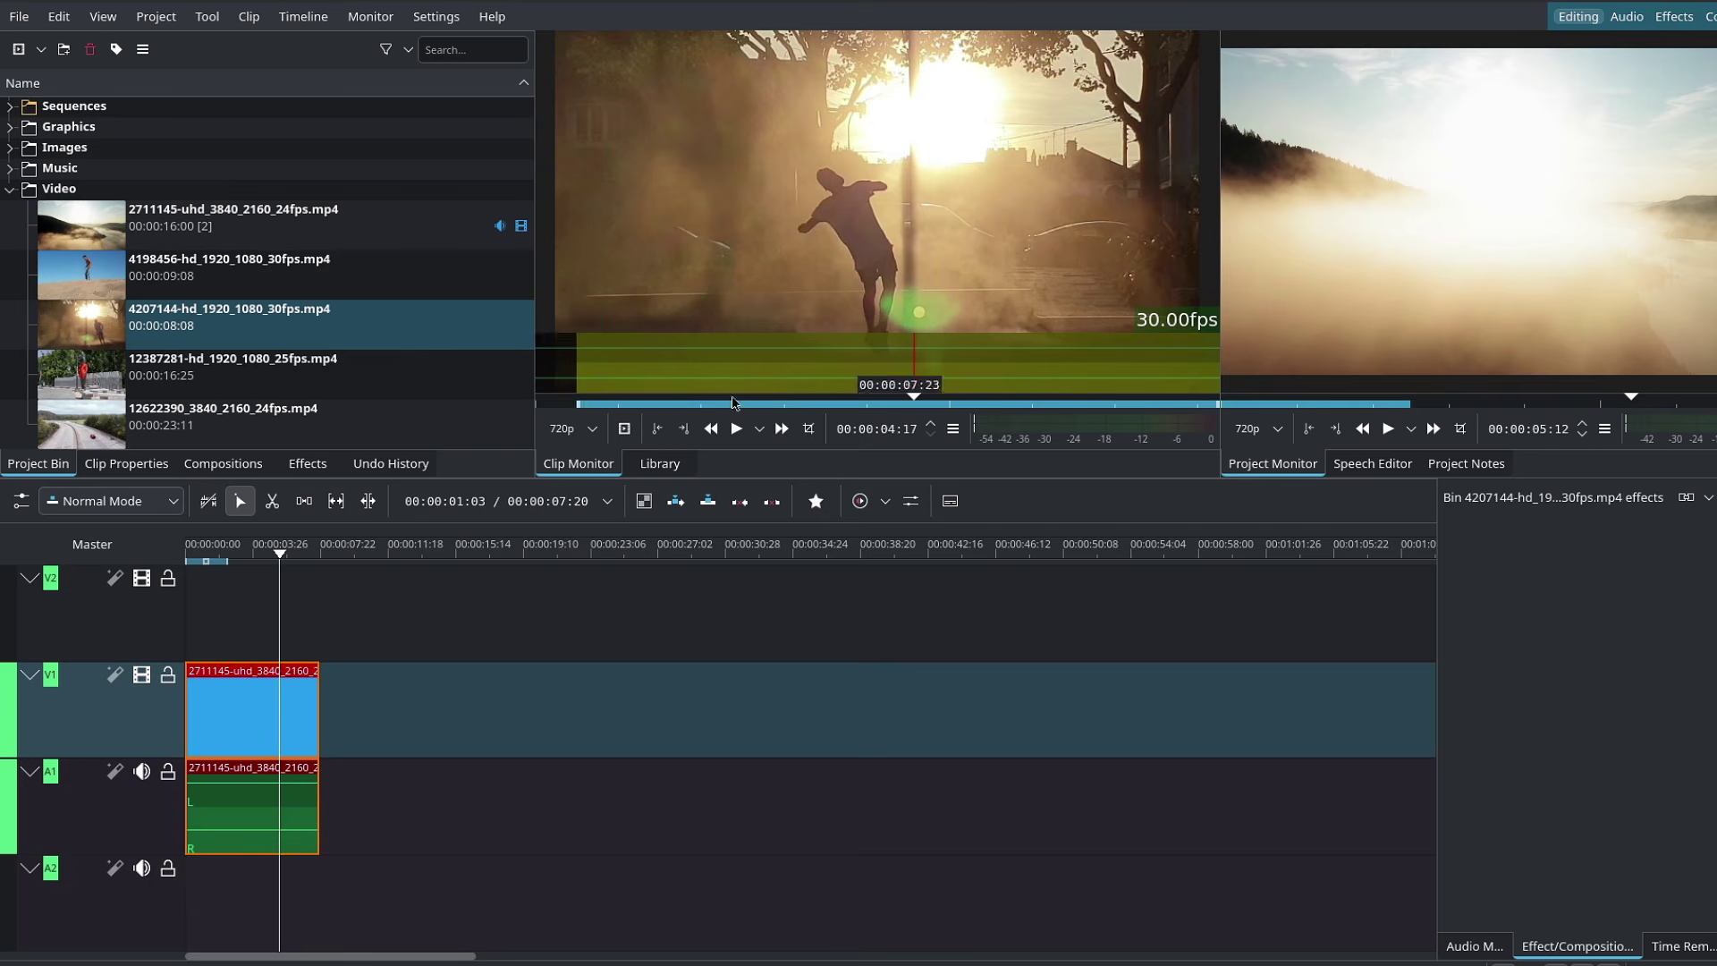
click(680, 431)
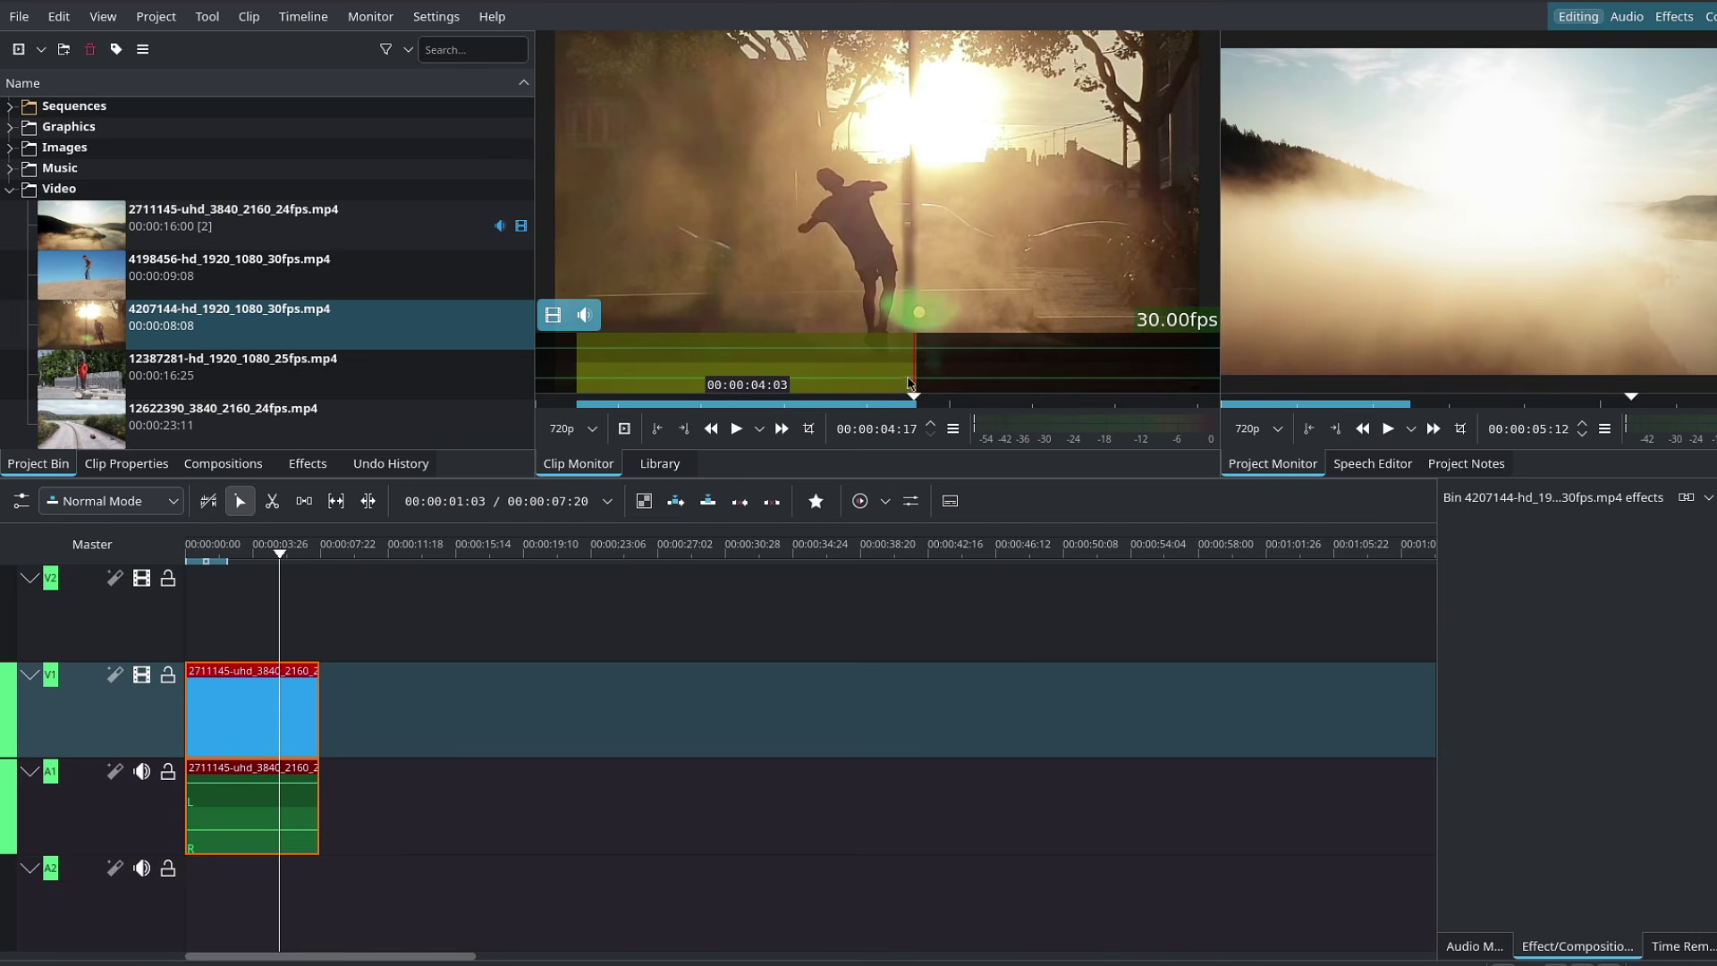
Place the 4207144 zone with video and audio on V1 and A1 beyond the first clip, and delete it again
drag(690, 215, 355, 695)
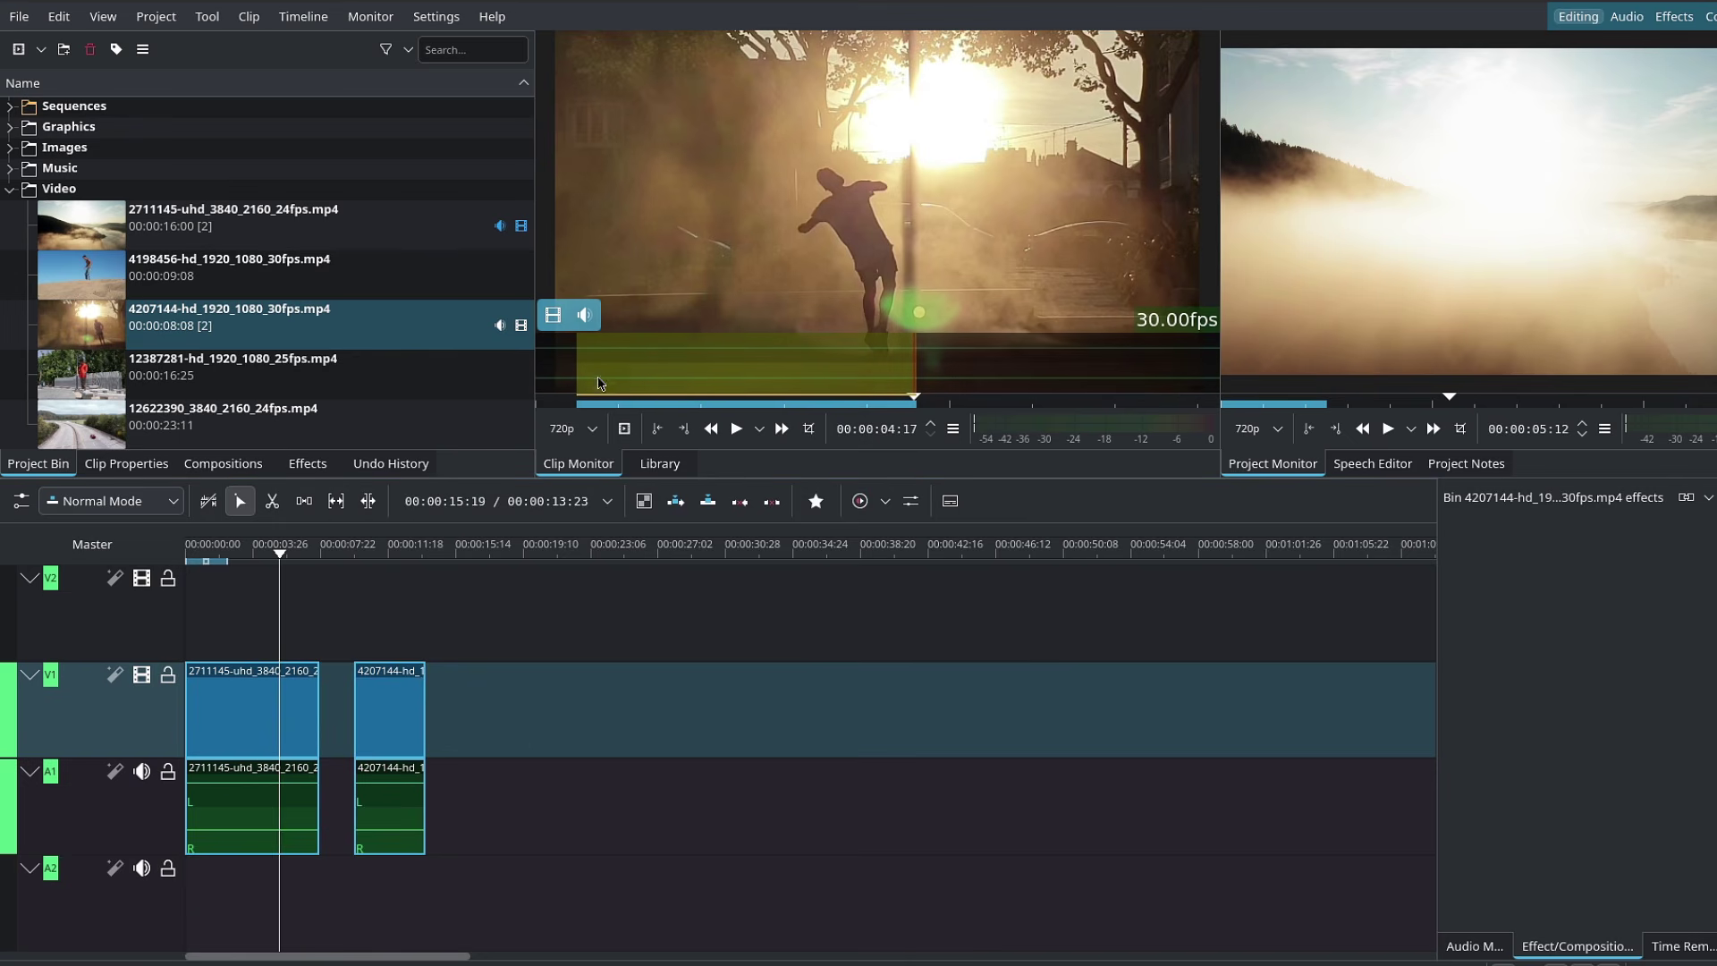
click(394, 711)
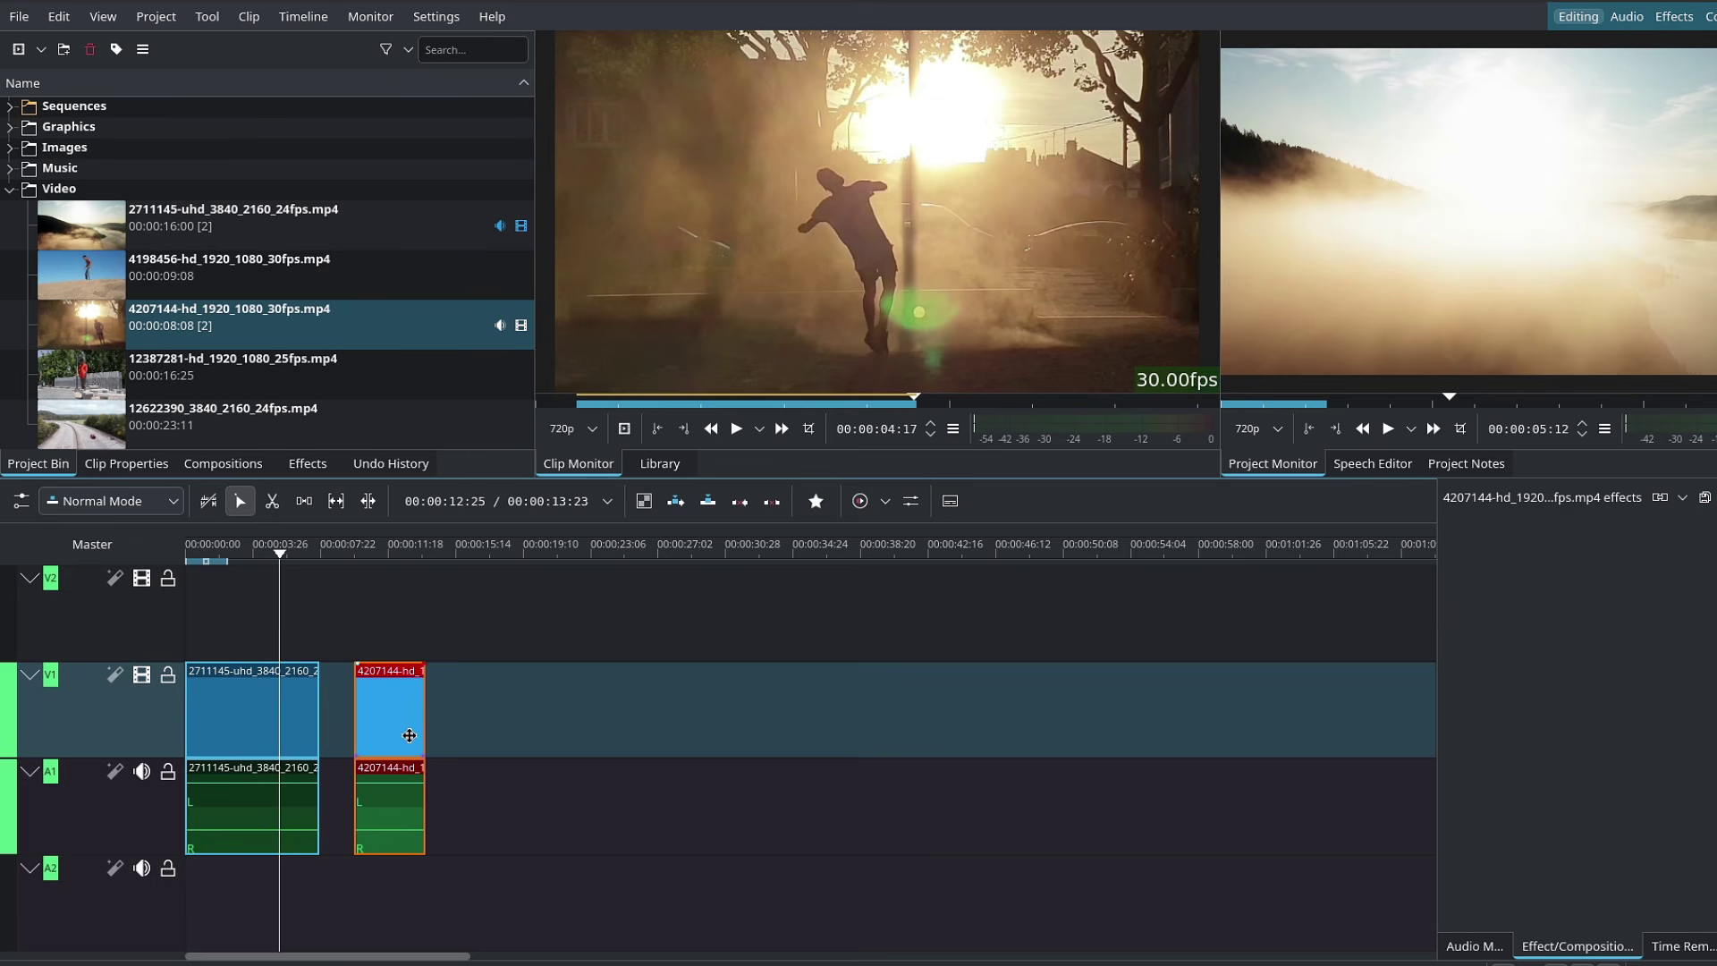
key(Delete)
Place only the video of the 4207144 zone on track V1 directly after the first clip
mouse_move(633, 316)
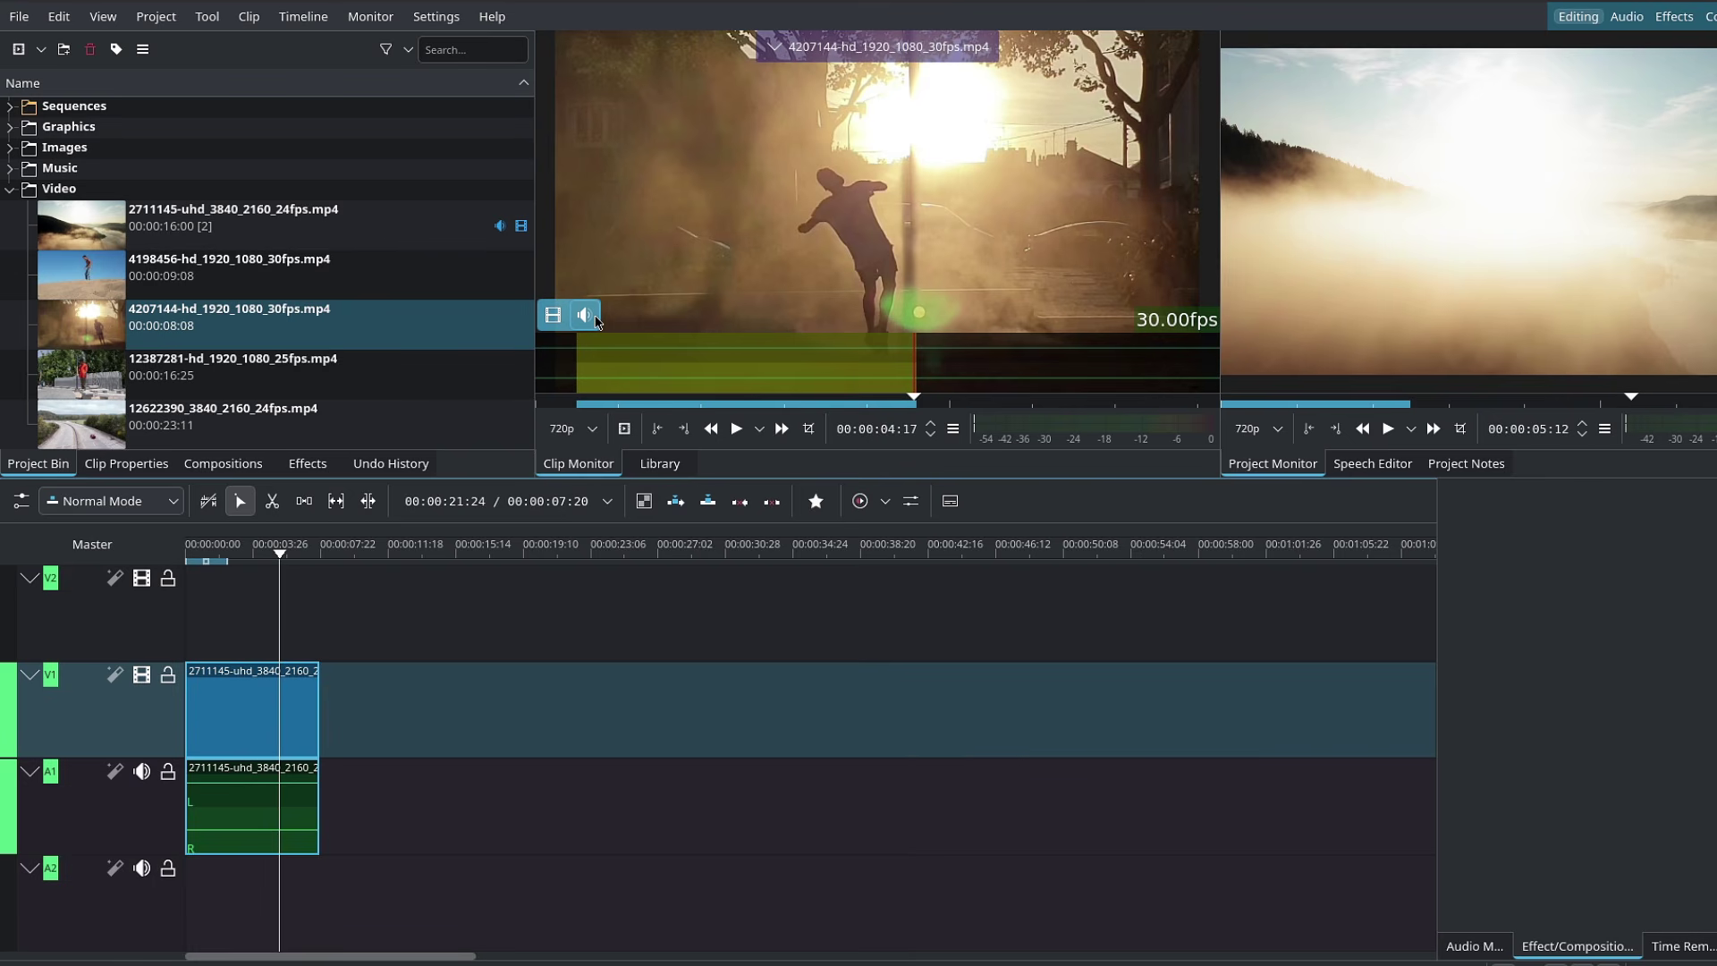
click(553, 318)
drag(554, 317, 322, 706)
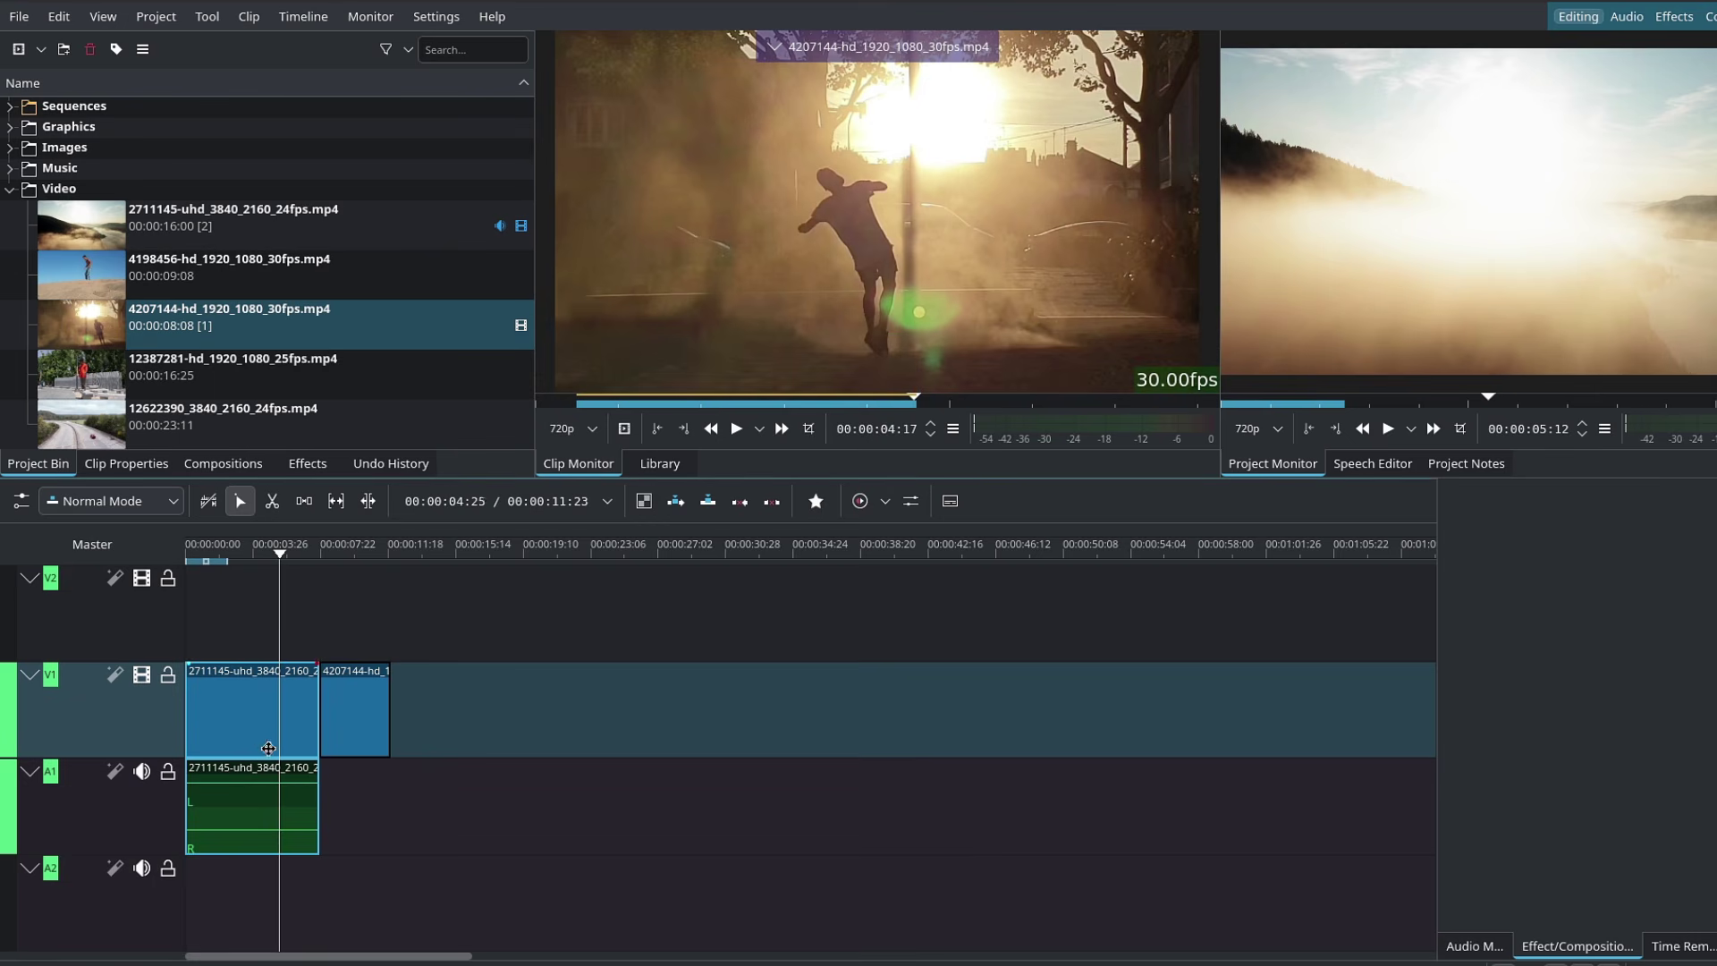
Ungroup the first clip's video and audio, delete the audio part on A1, and undo these changes
click(274, 749)
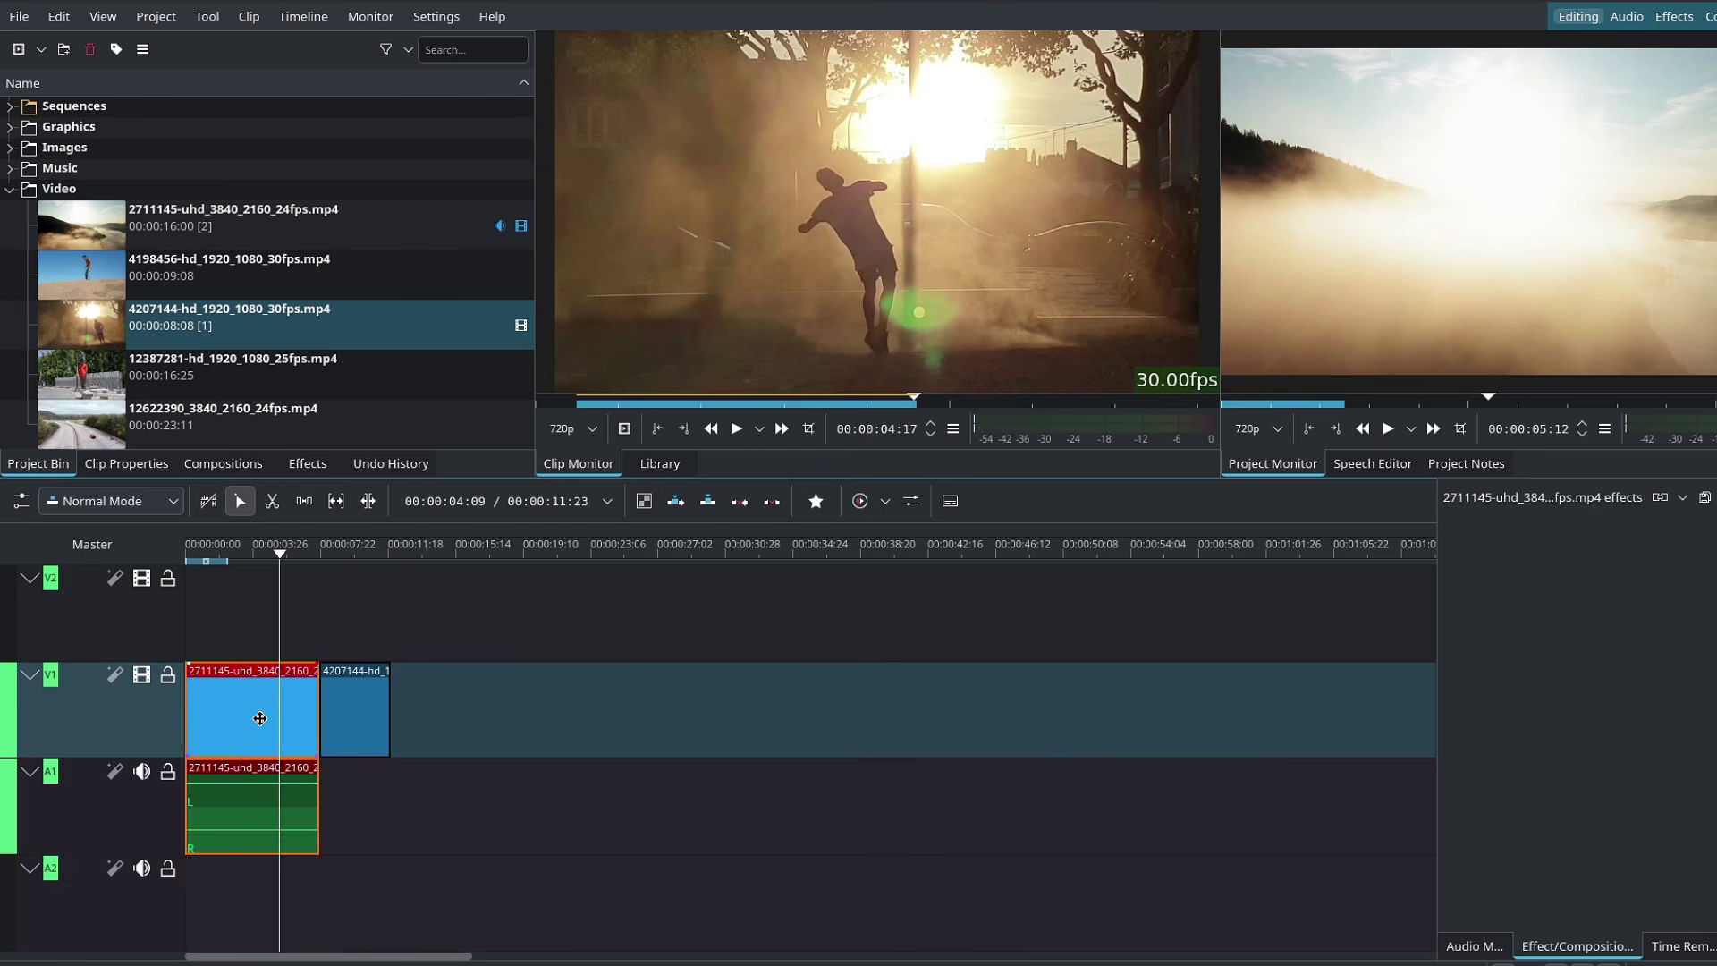
right_click(259, 705)
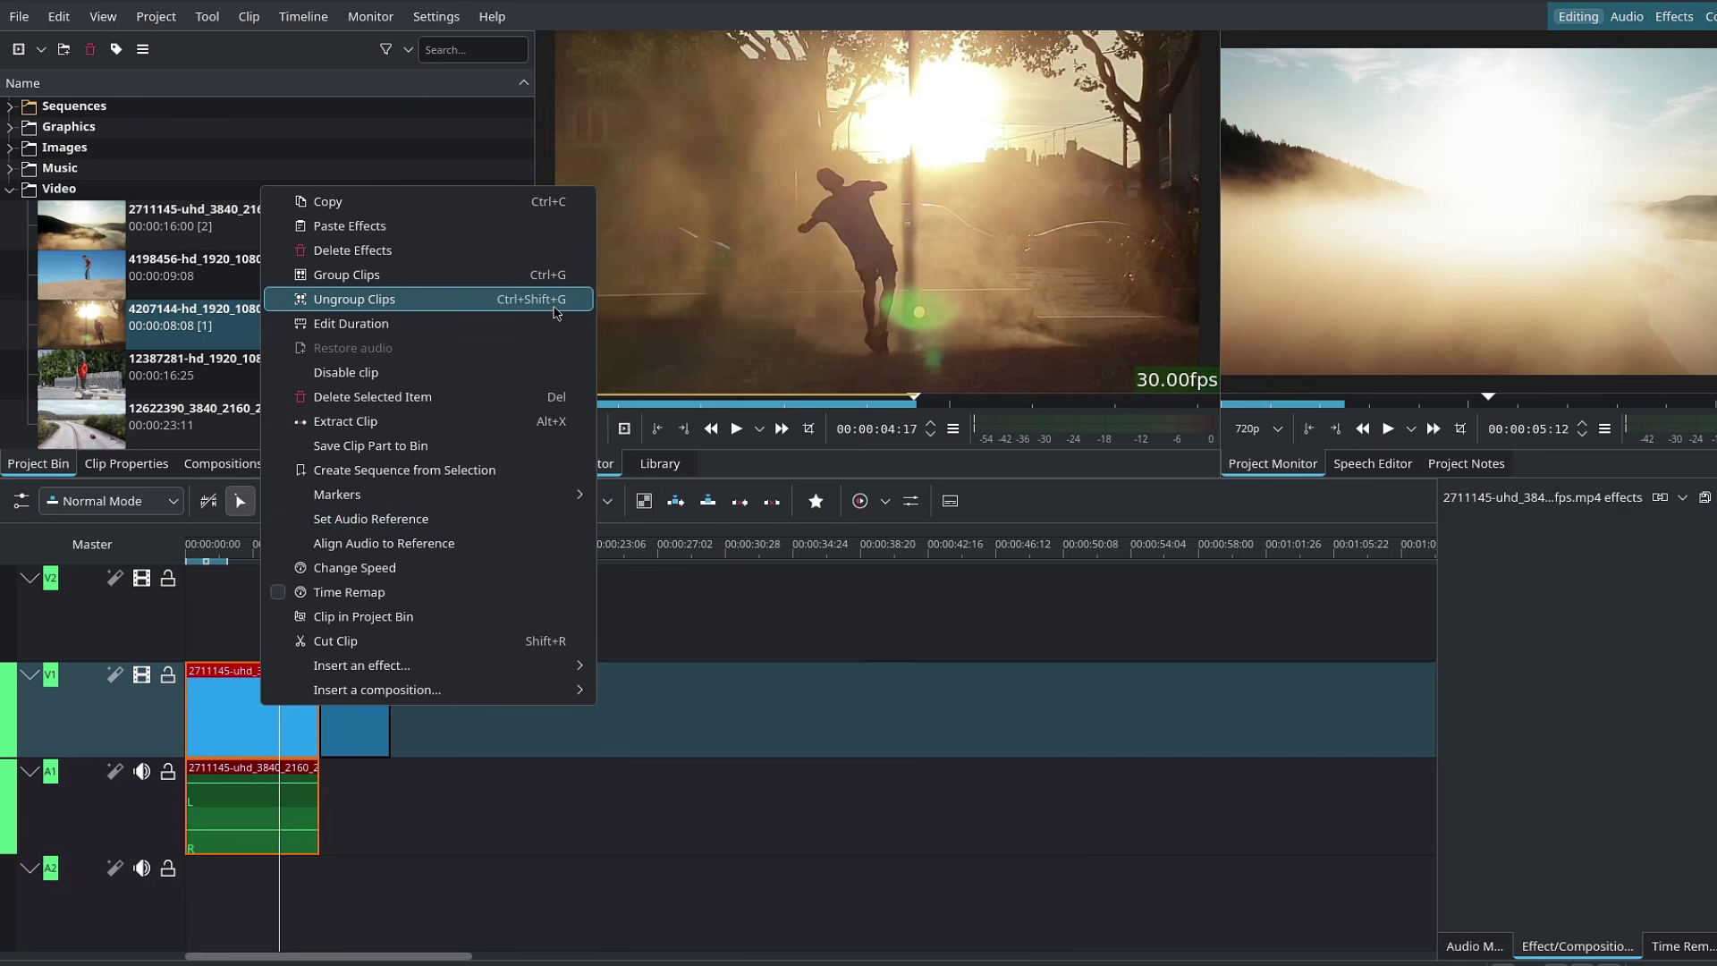
click(500, 306)
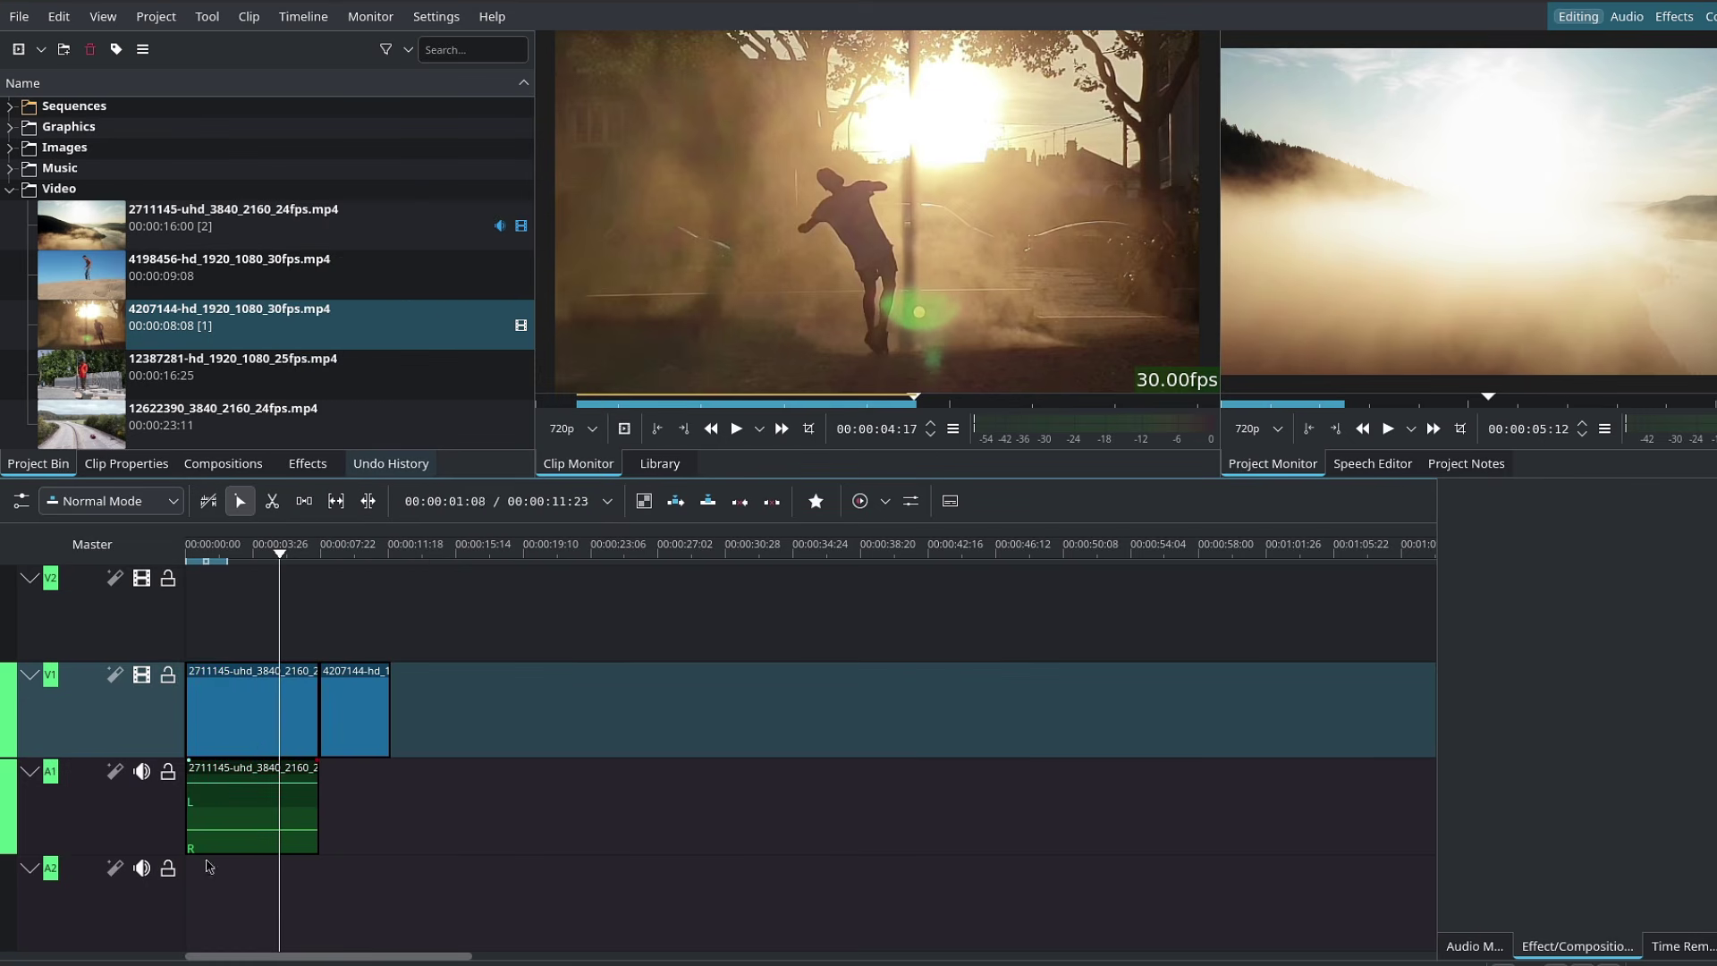
click(264, 809)
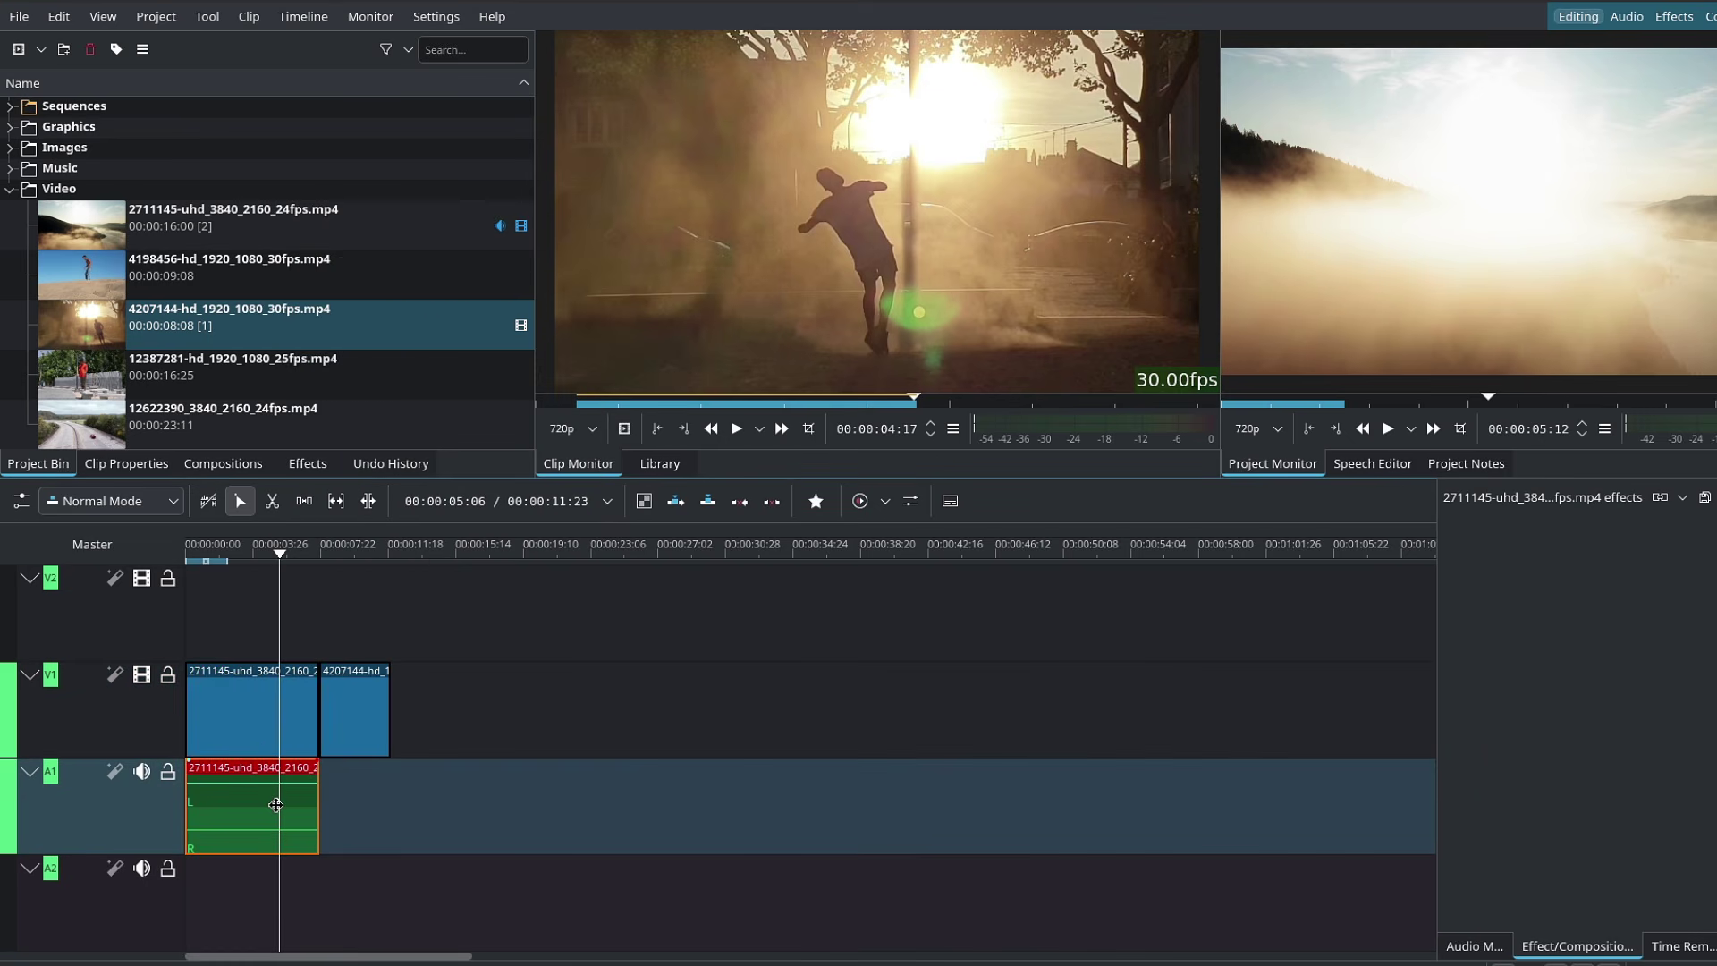
key(Delete)
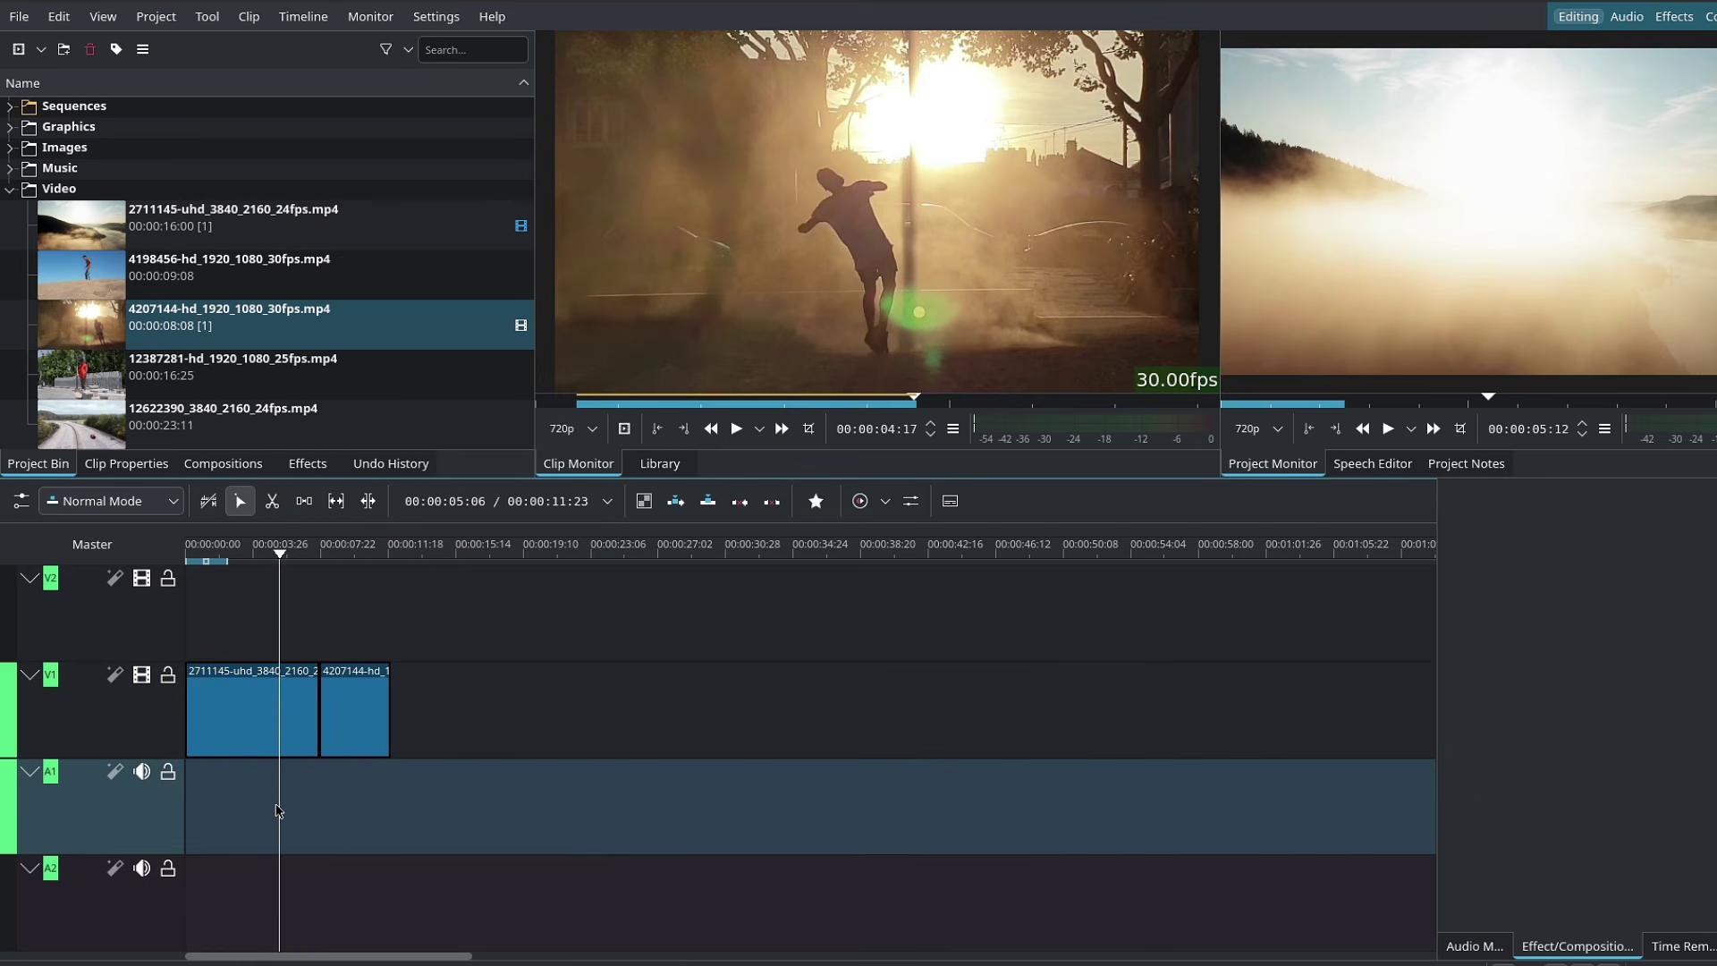
key(ctrl+z)
Select only the audio part of the grouped 2711145 clip on A1 and delete it, keeping its video
drag(250, 720, 229, 686)
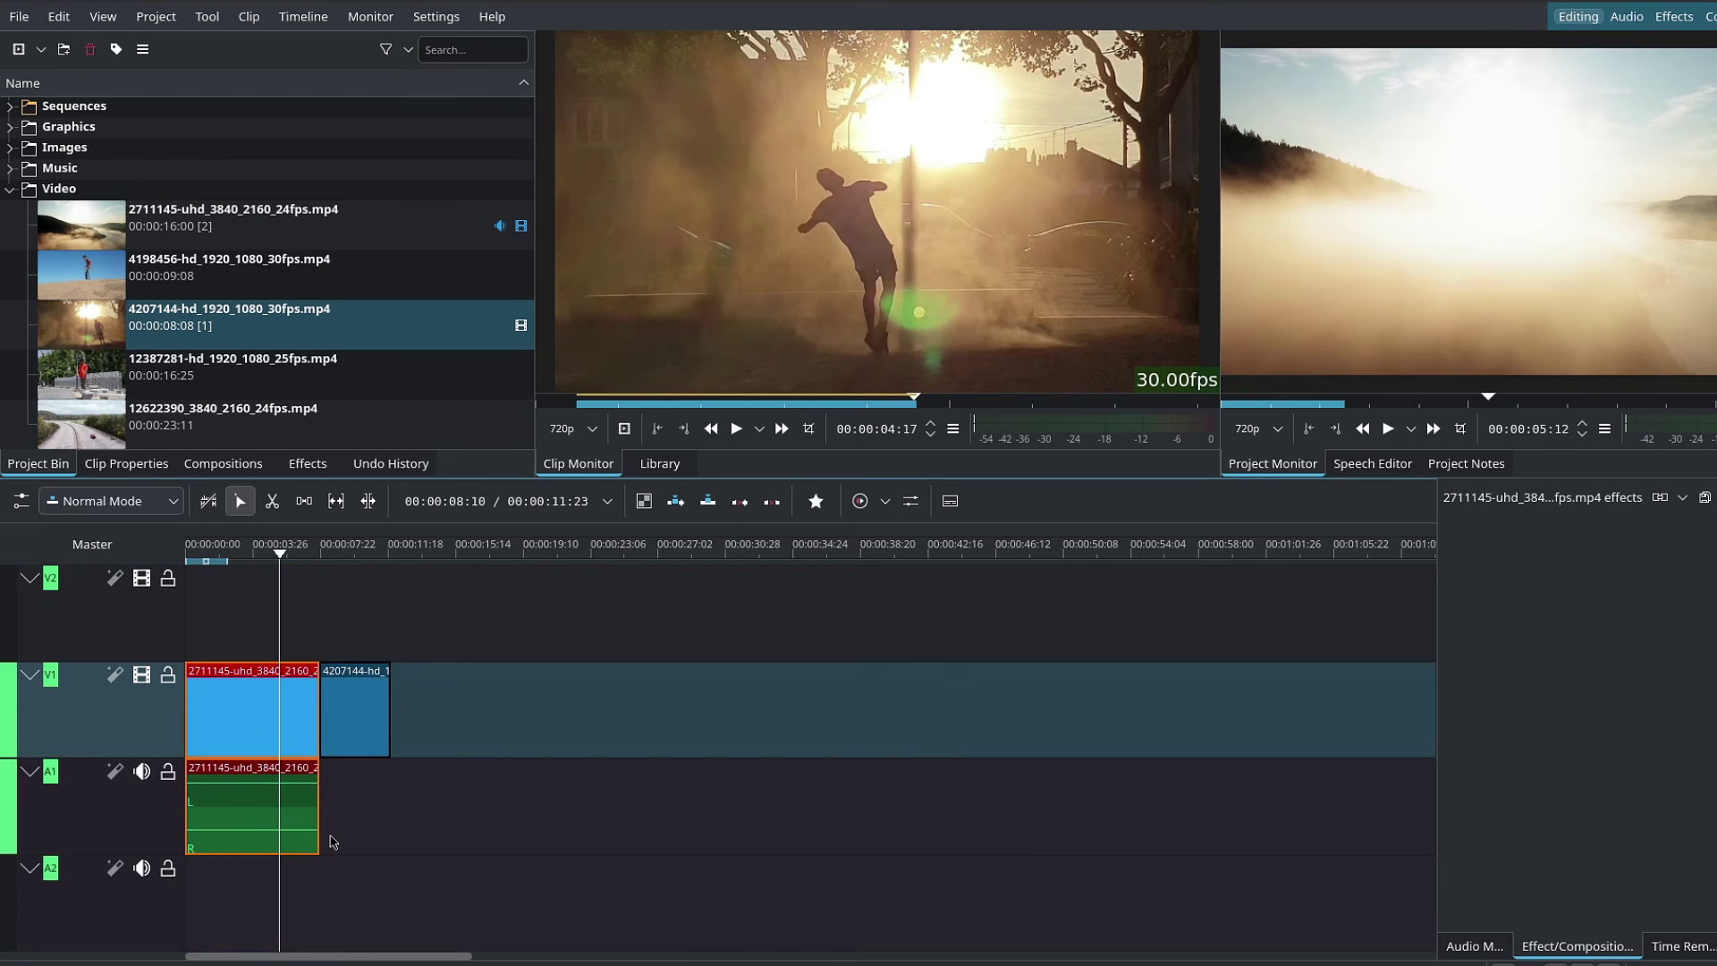
click(264, 809)
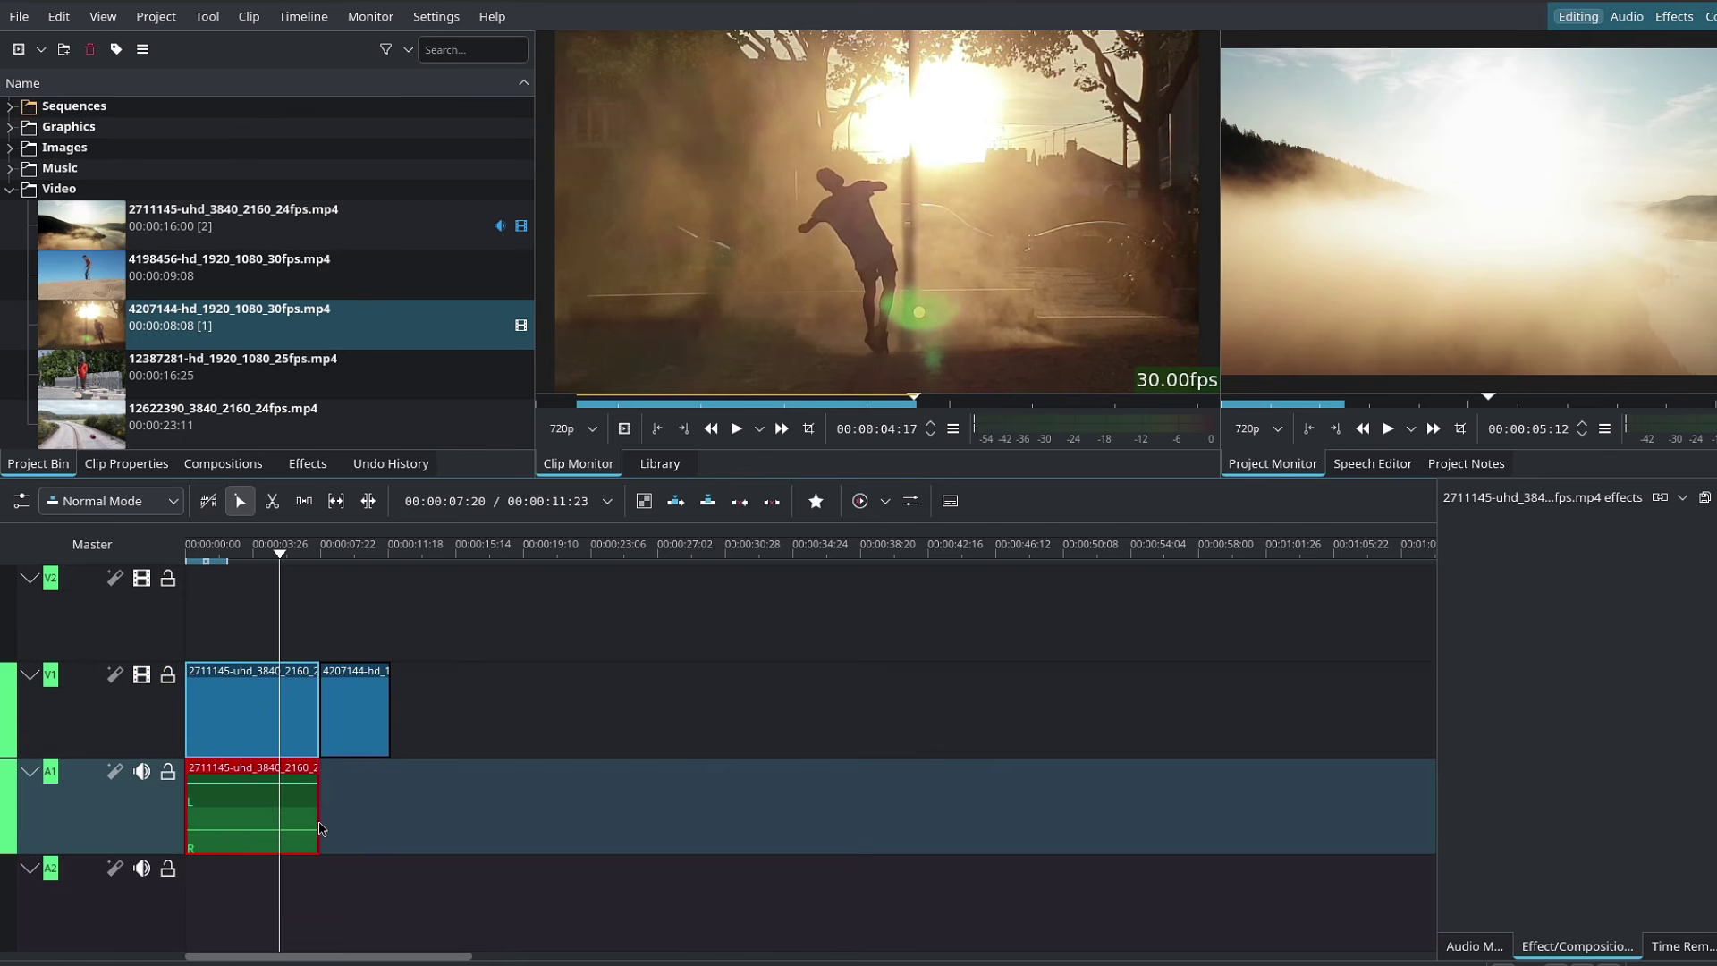
key(Delete)
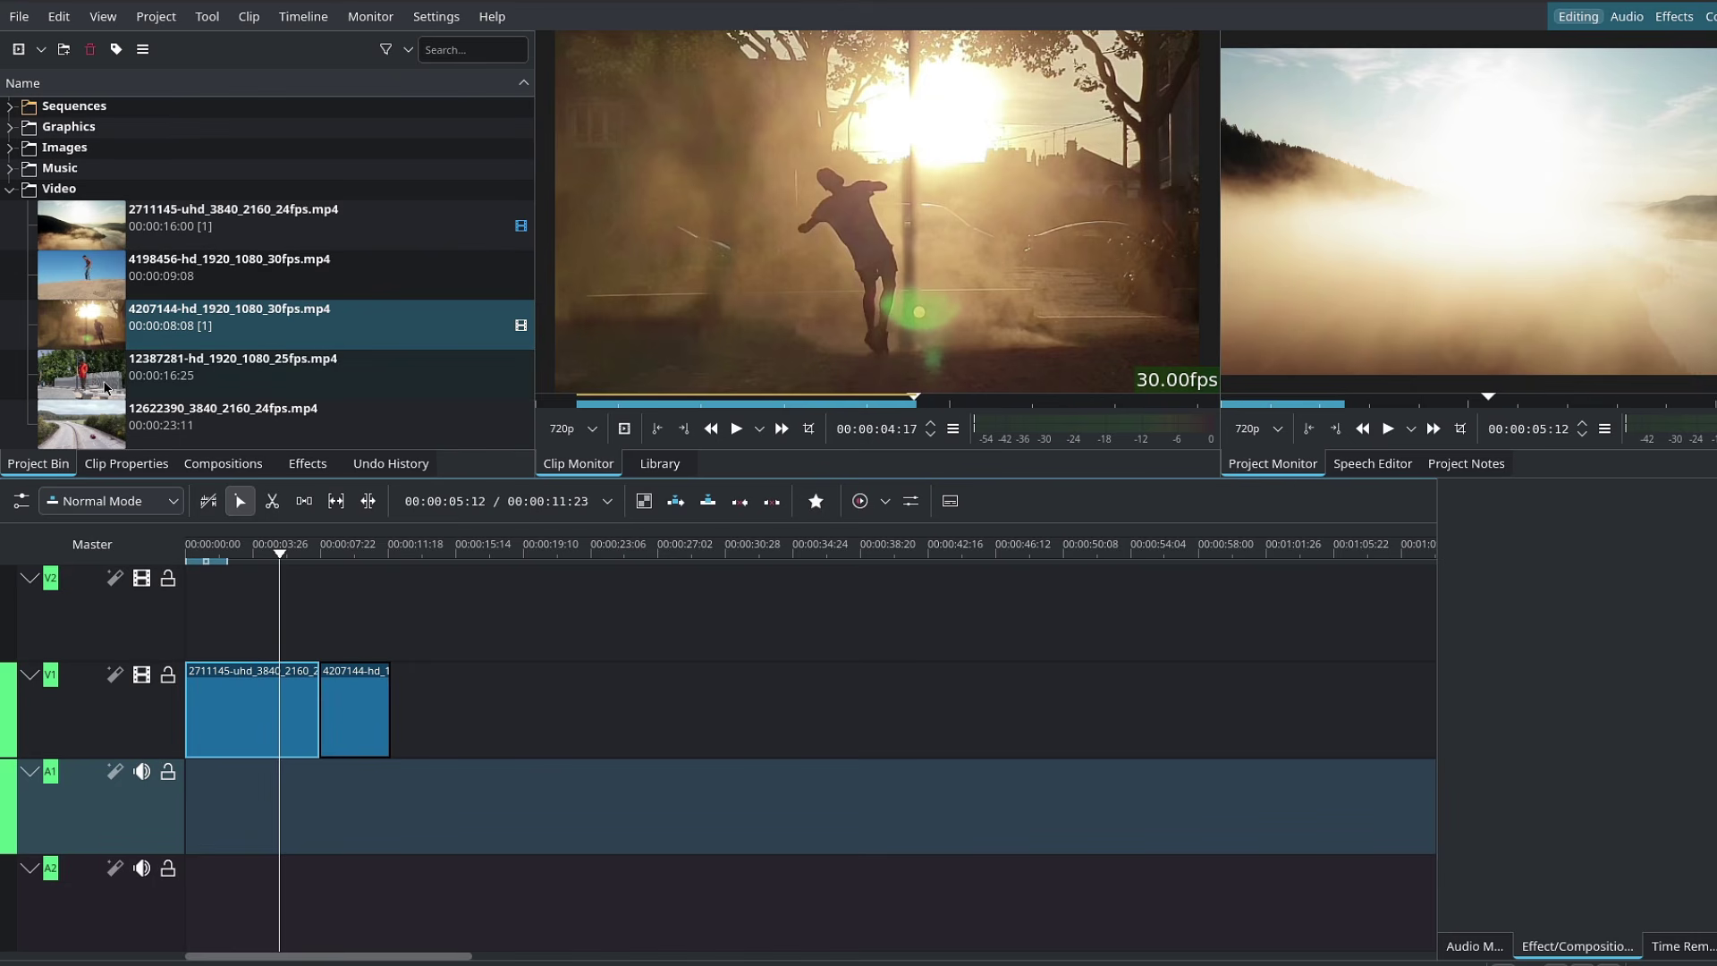
Load 12387281-hd_1920_1080_25fps.mp4 in the clip monitor and place the timeline playhead at the end of the second clip
click(196, 394)
drag(376, 554, 388, 562)
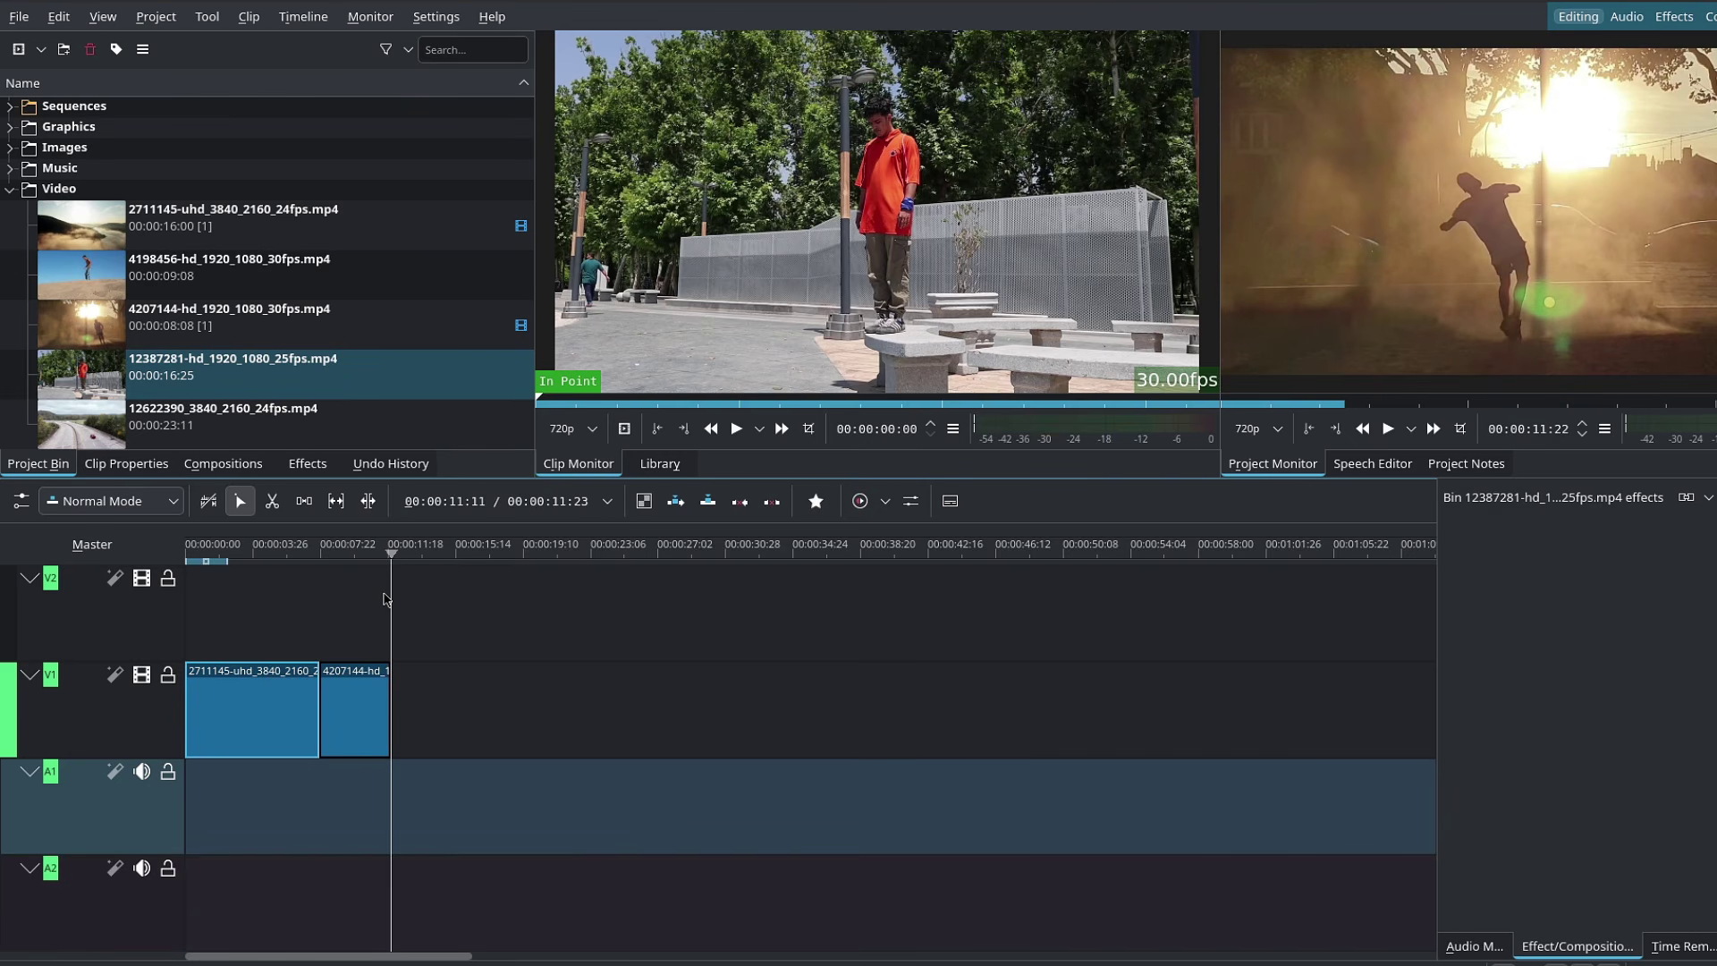
Jump the playhead back through the timeline's snap points and forward again to the end of the second clip
key(alt+Left)
key(alt+Left)
key(alt+Left)
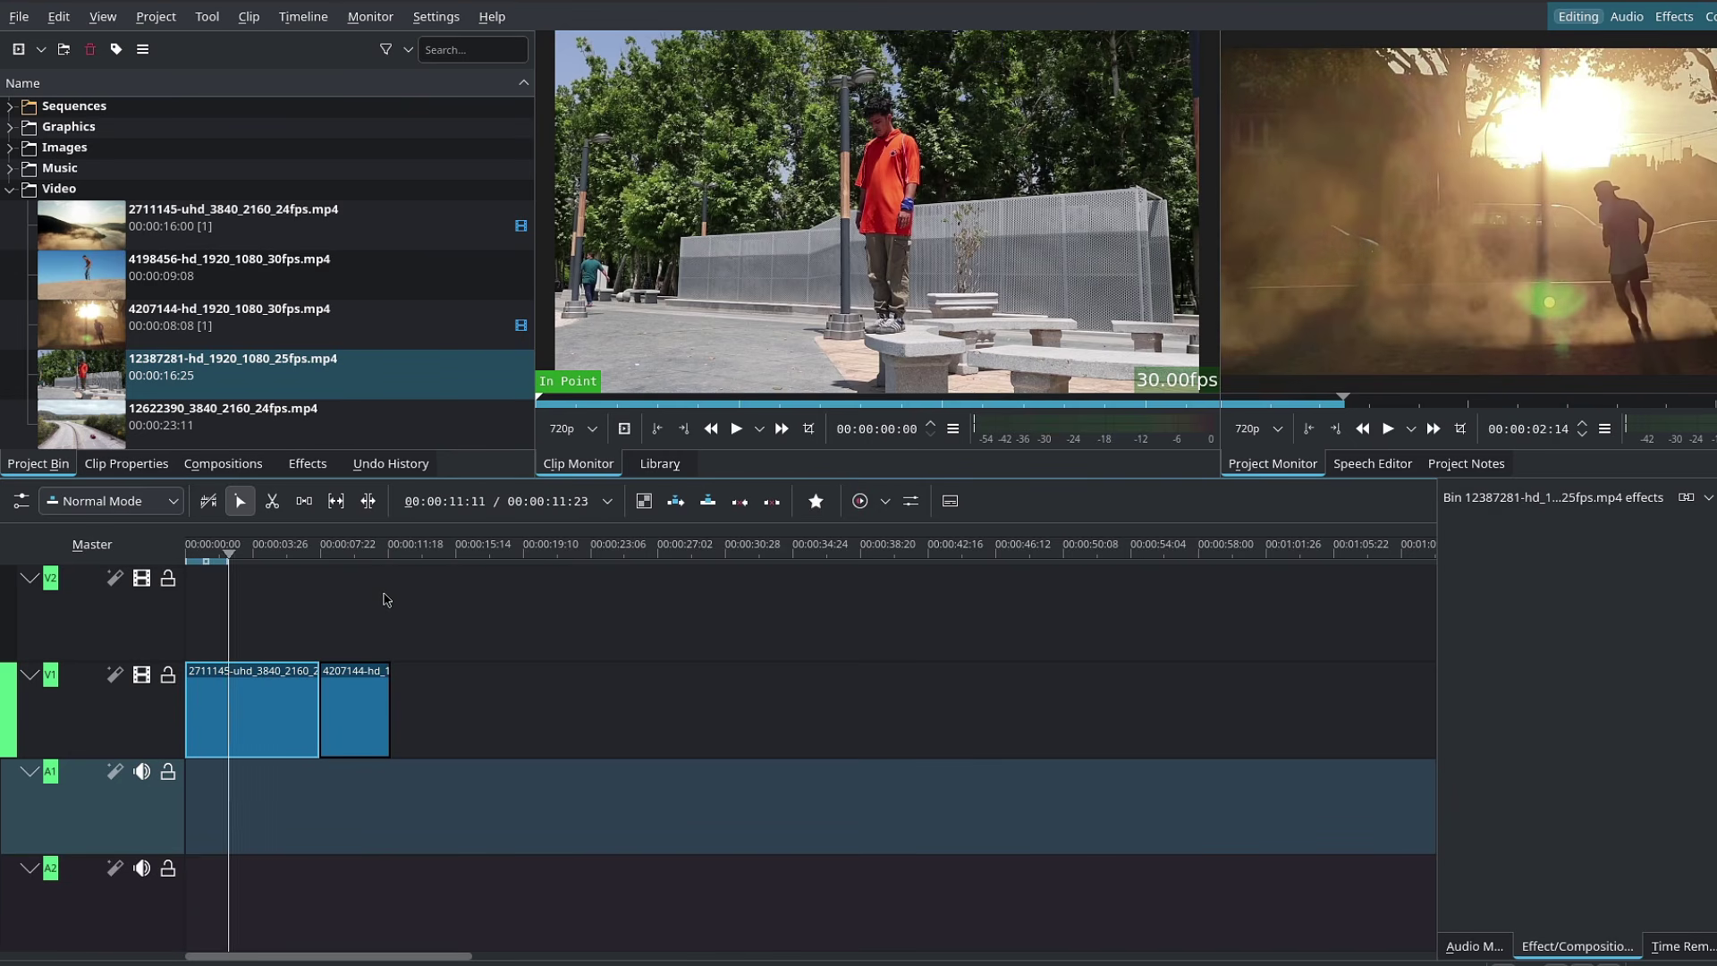
key(alt+Right)
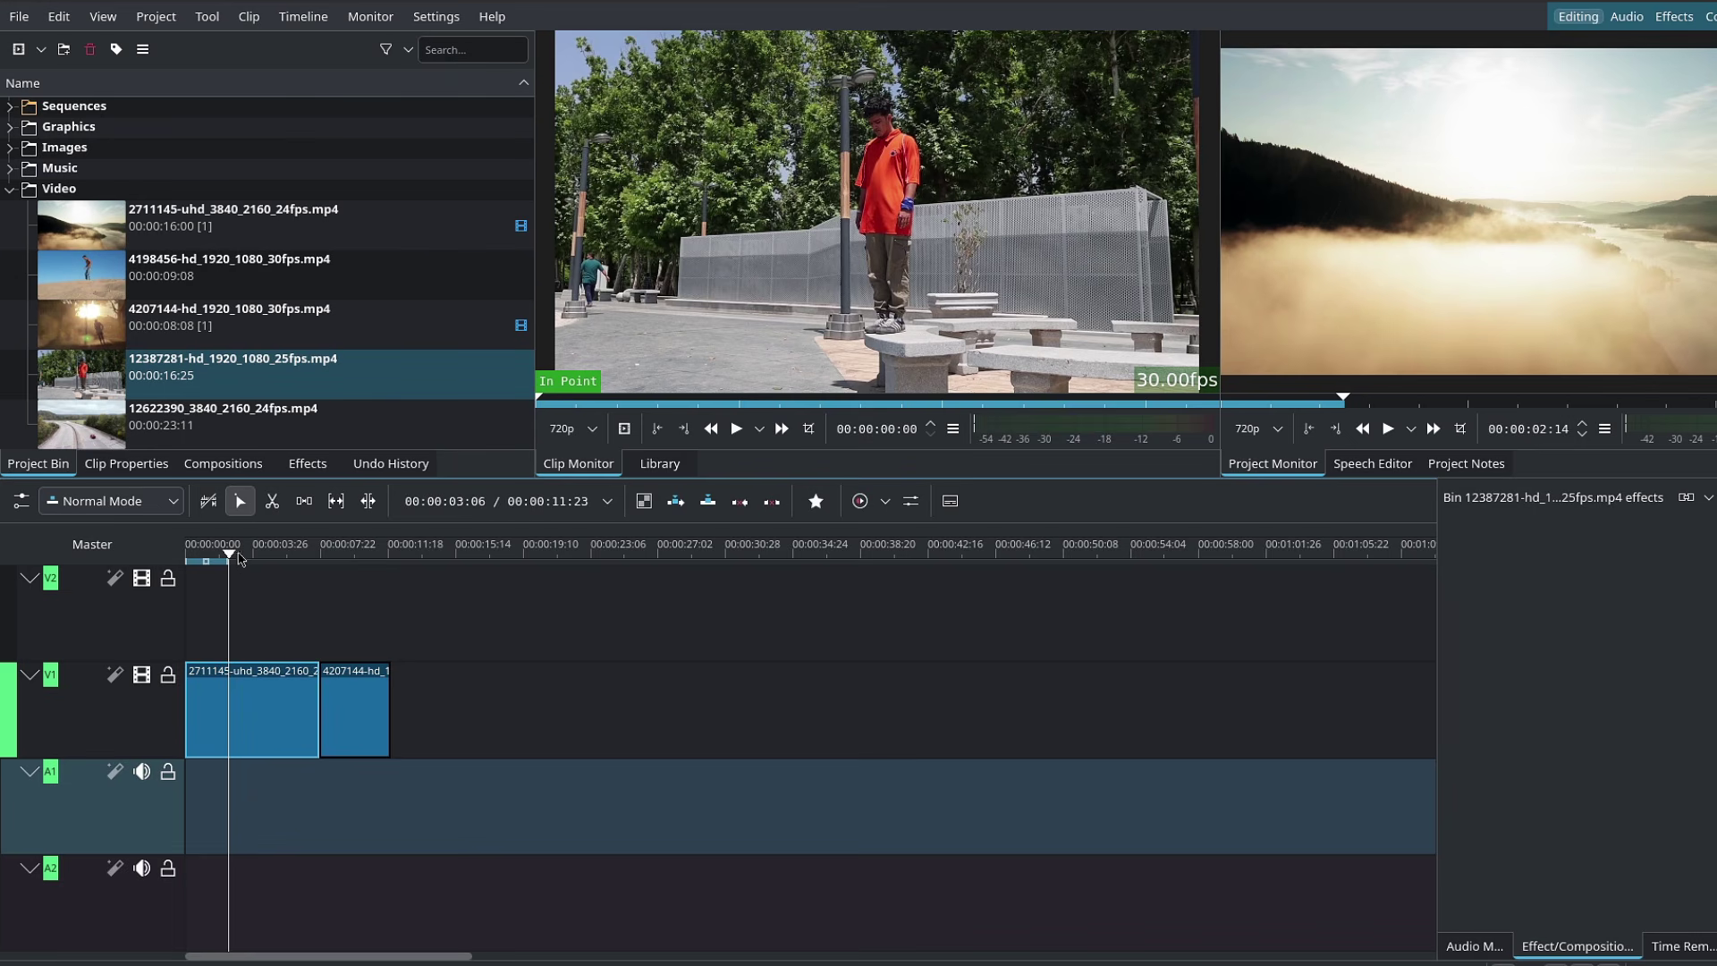
key(alt+Right)
key(alt+Right)
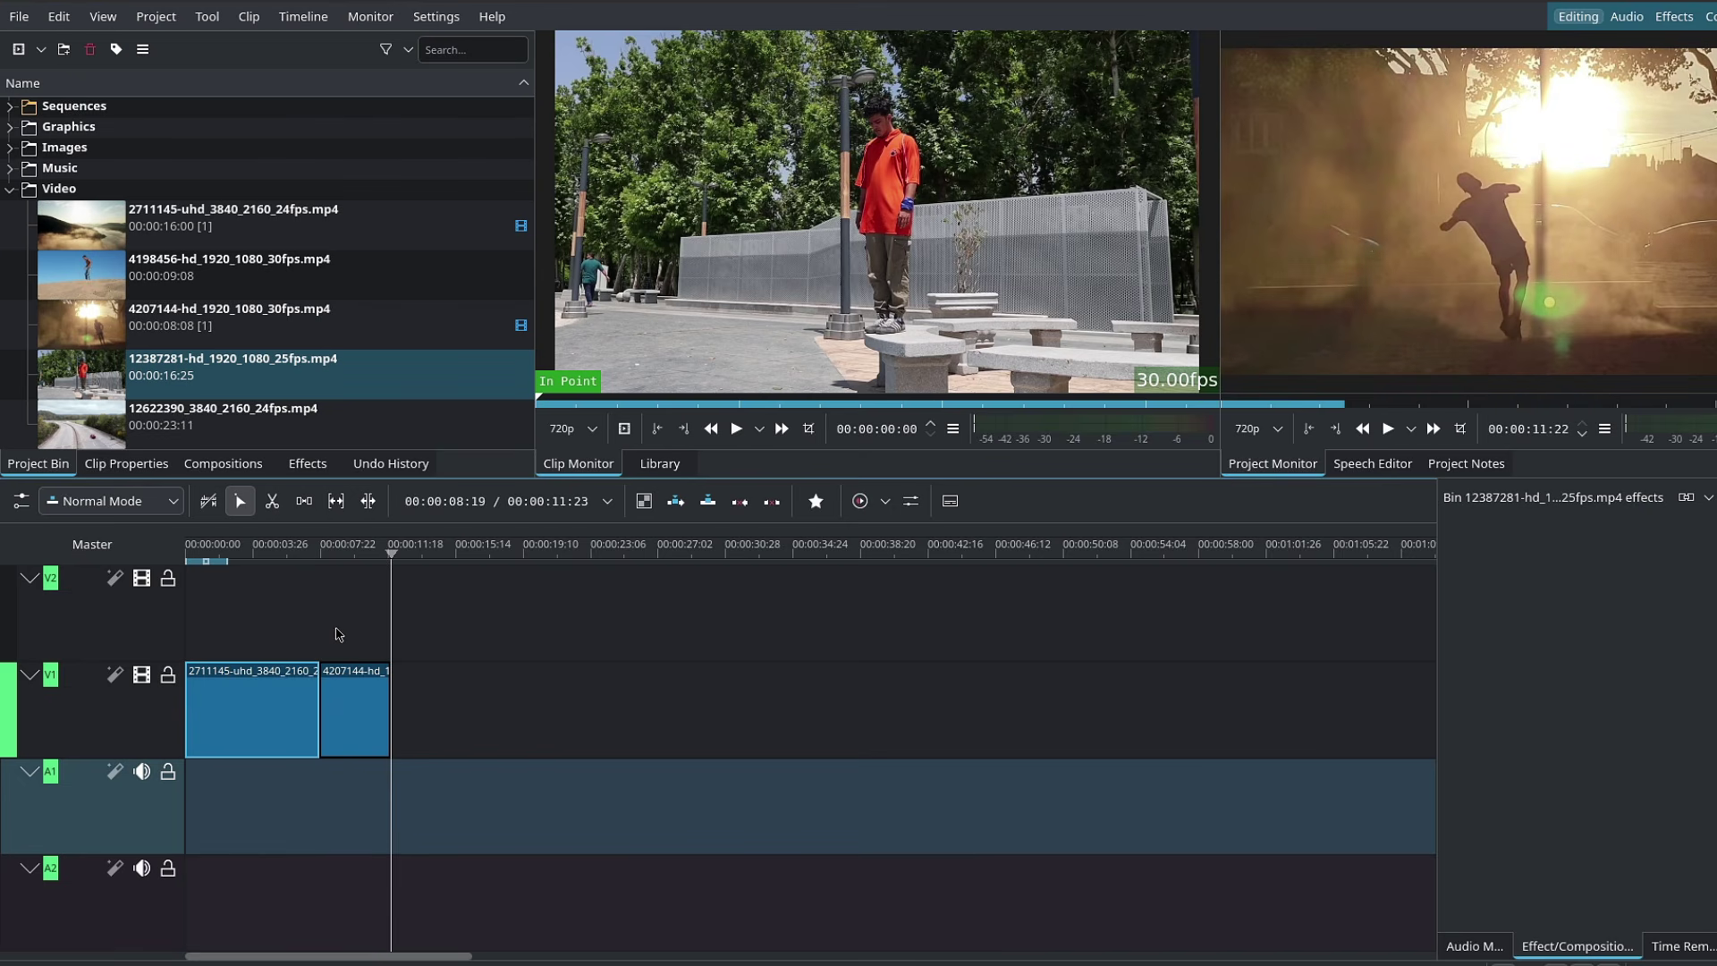
Set the zone of the 12387281 clip in the clip monitor from 00:00:05:16 to 00:00:07:20
click(581, 404)
drag(582, 404, 761, 395)
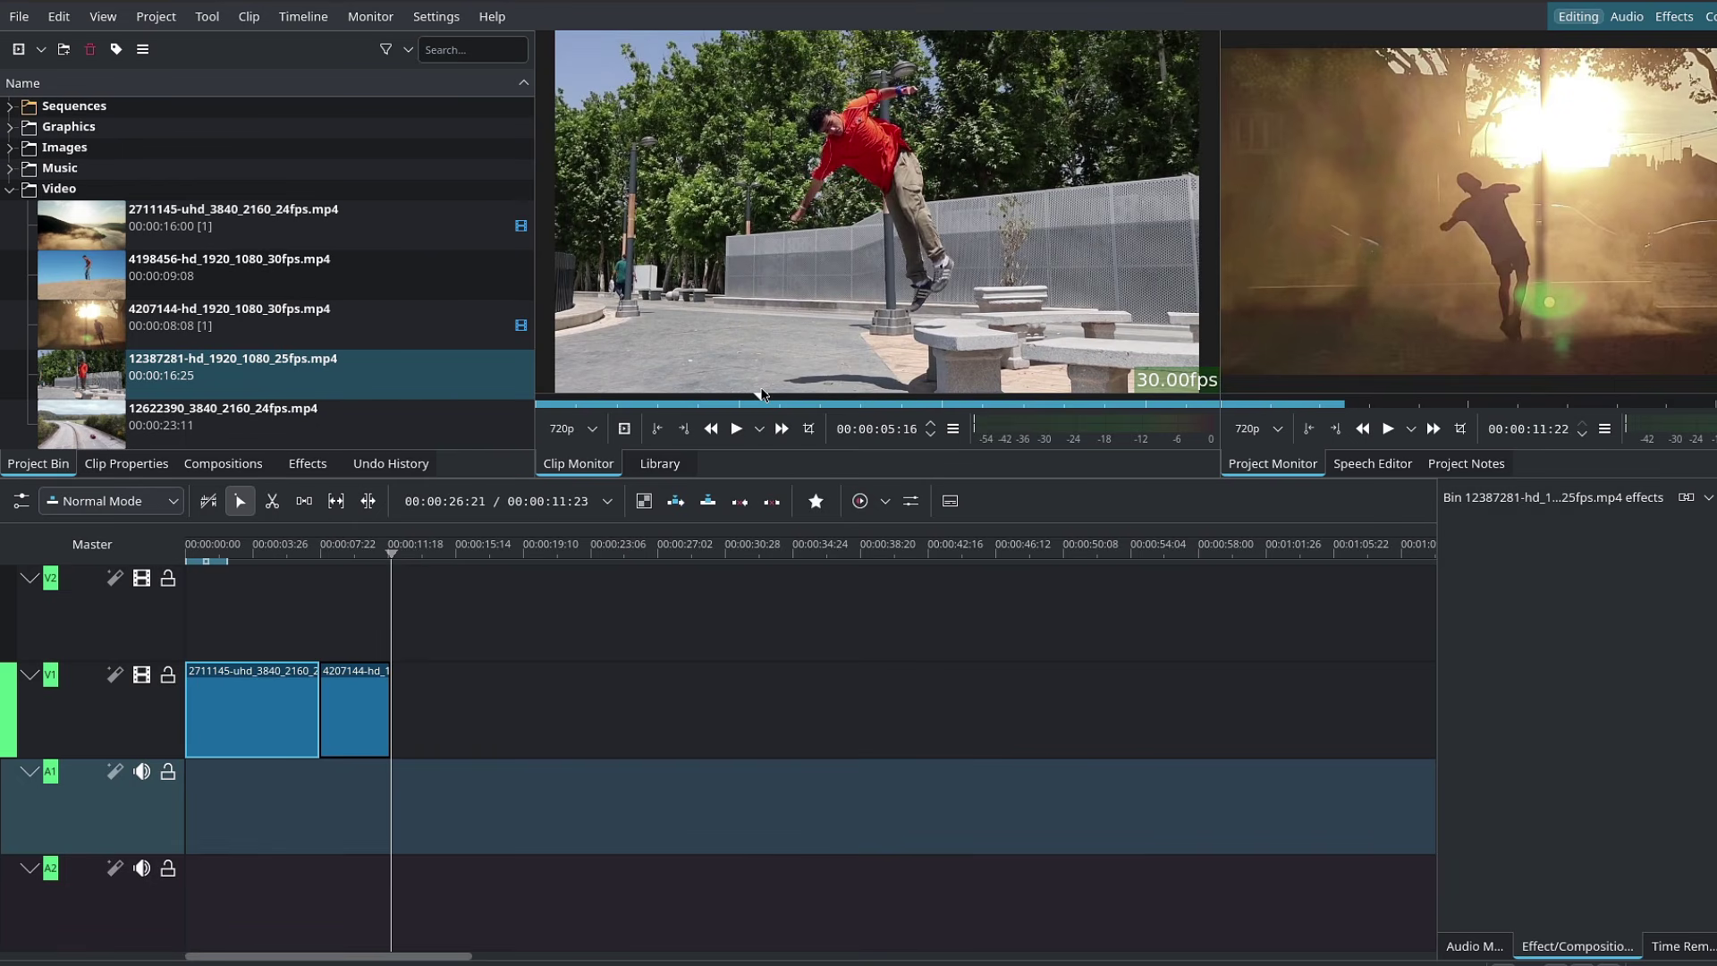
click(657, 430)
drag(781, 401, 848, 404)
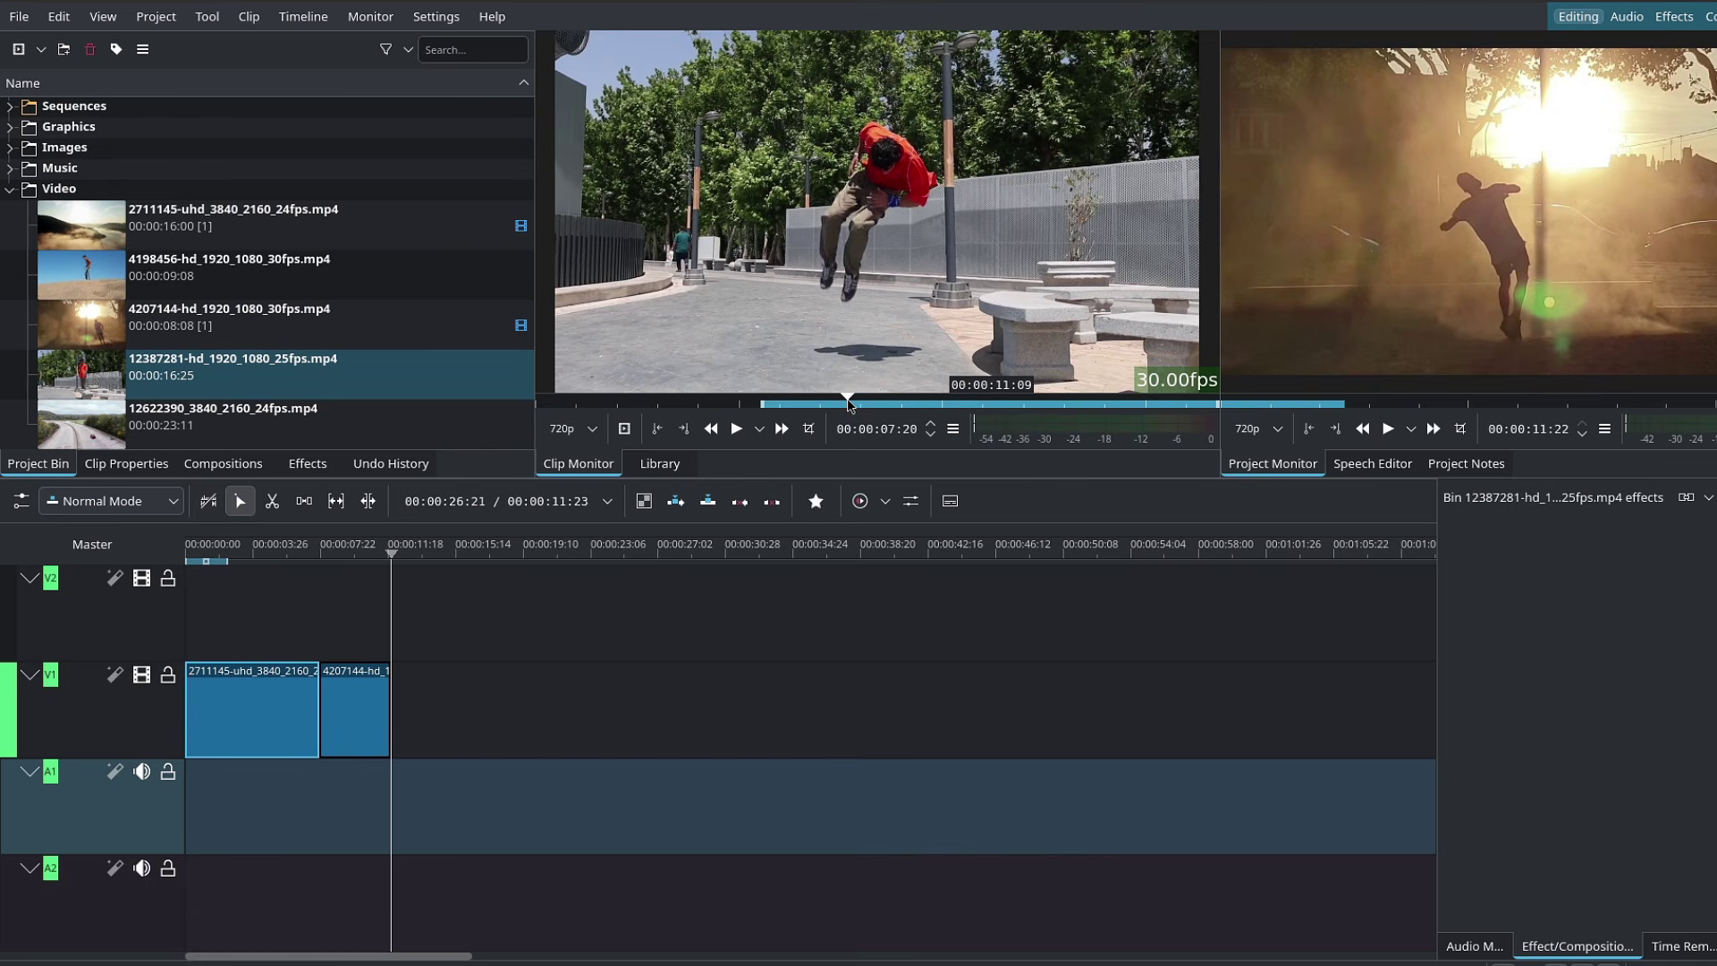
click(684, 429)
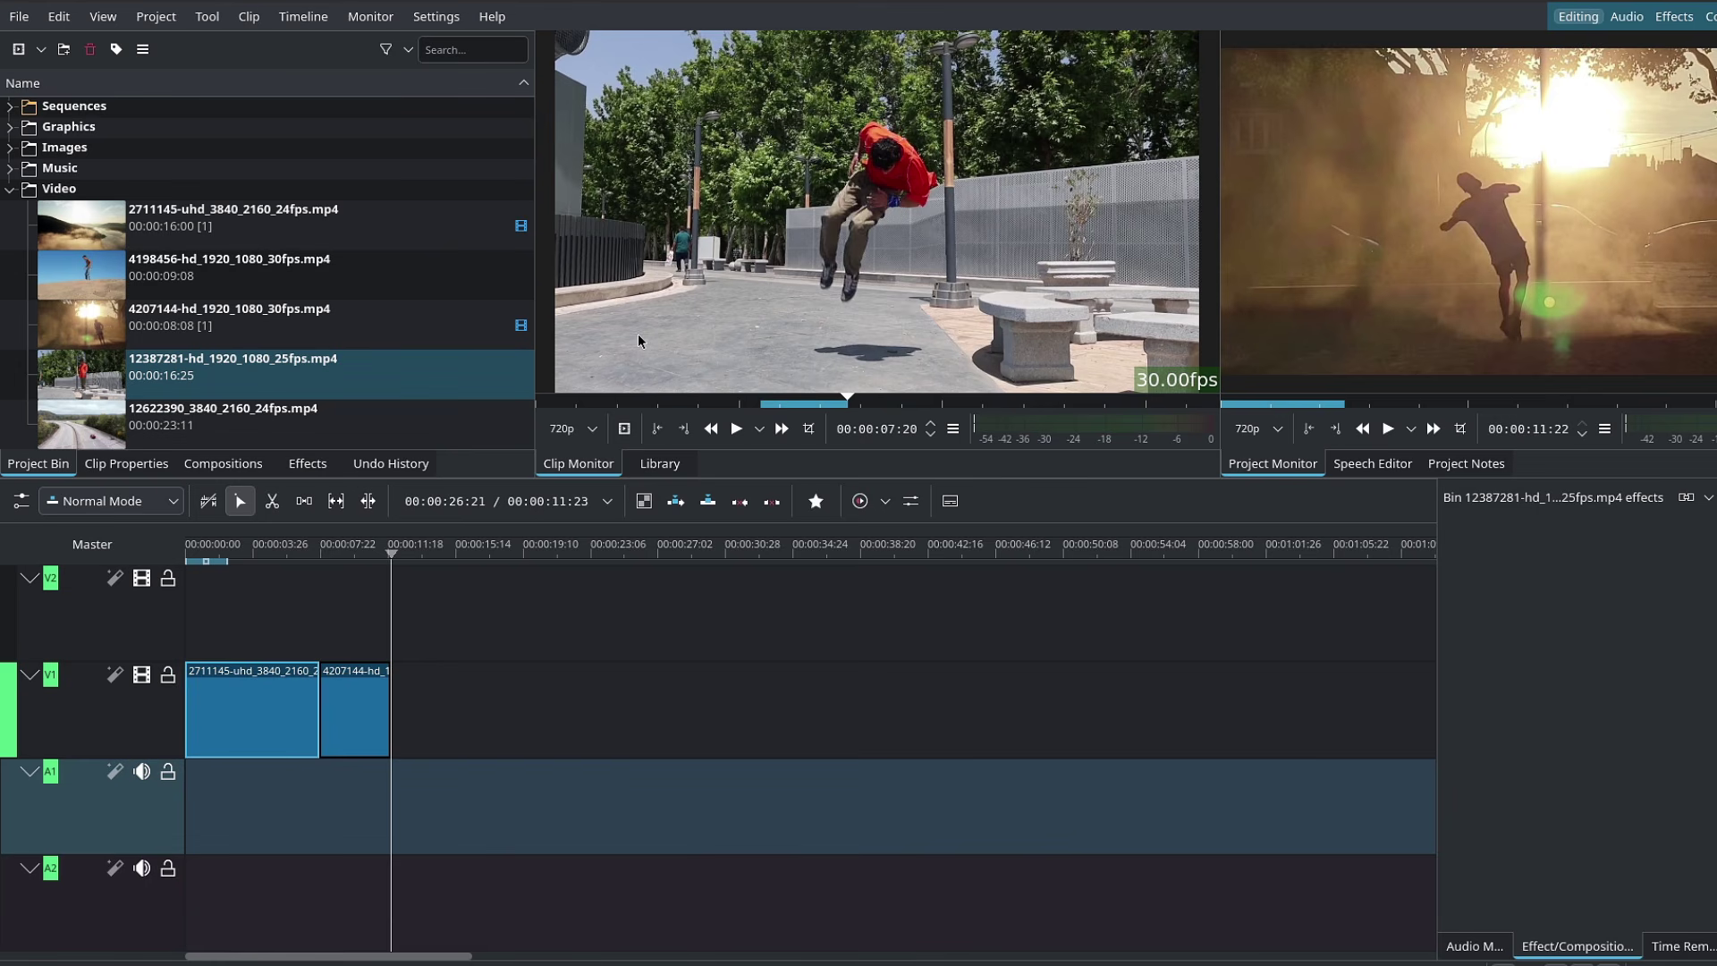
Place only the video of the 12387281 zone on V1 directly after the second clip and advance the clip monitor to 00:00:07:21
drag(581, 507, 389, 716)
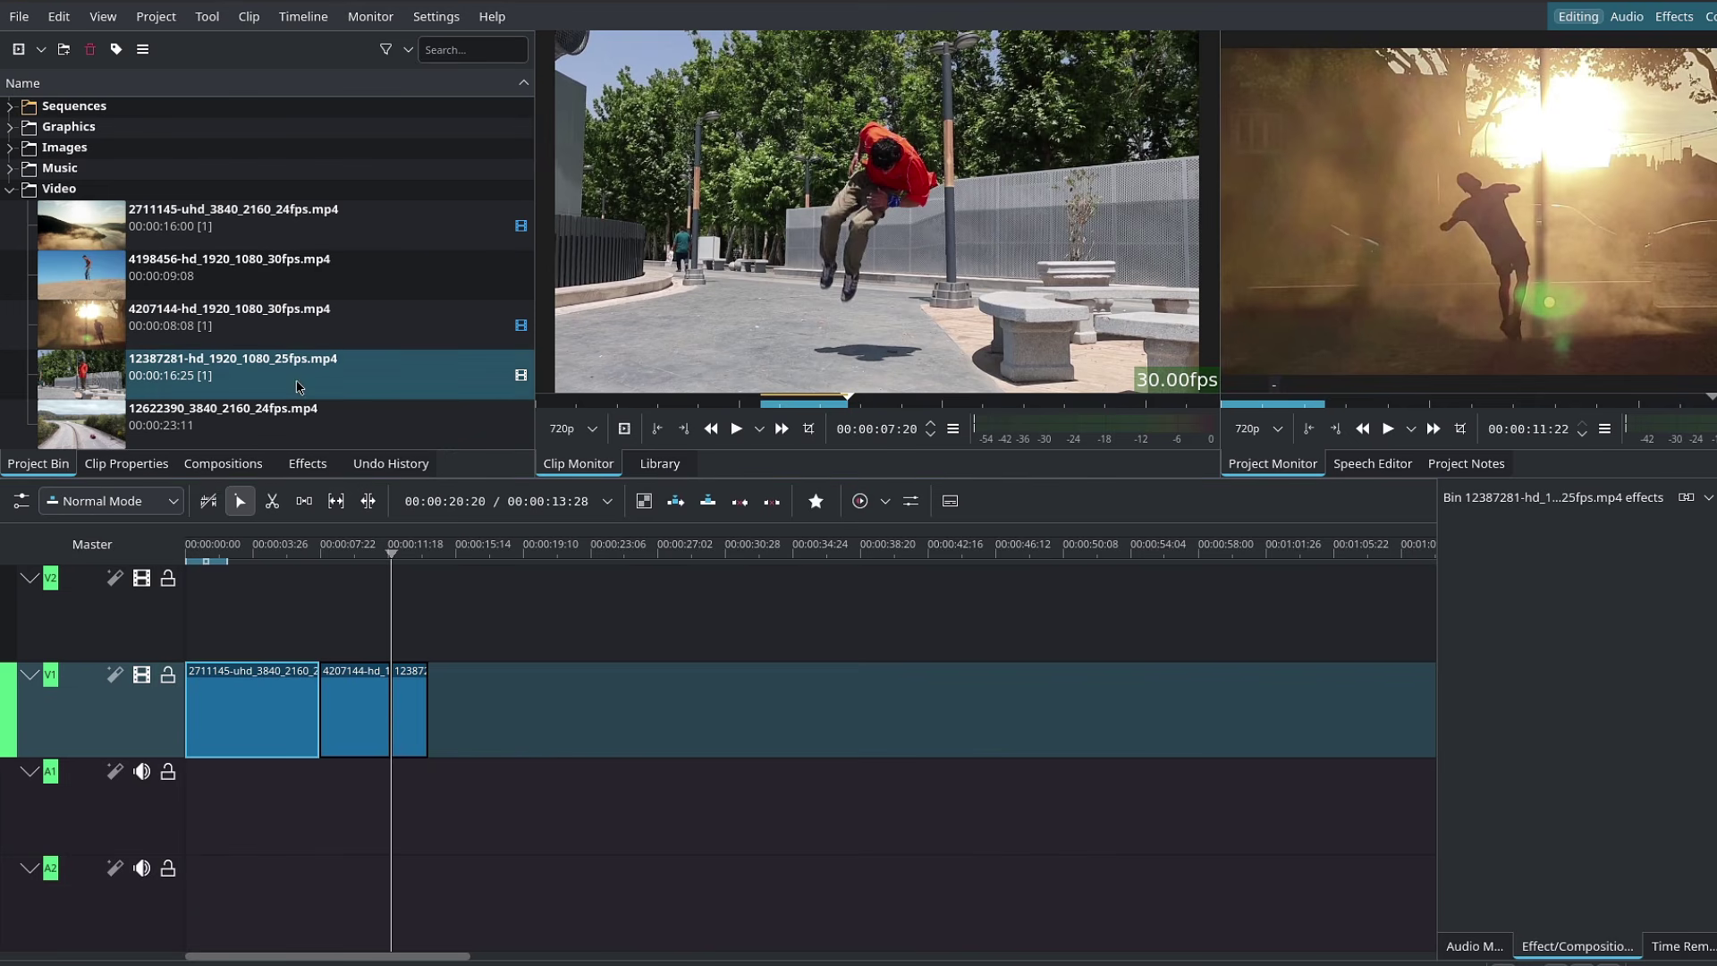
key(Right)
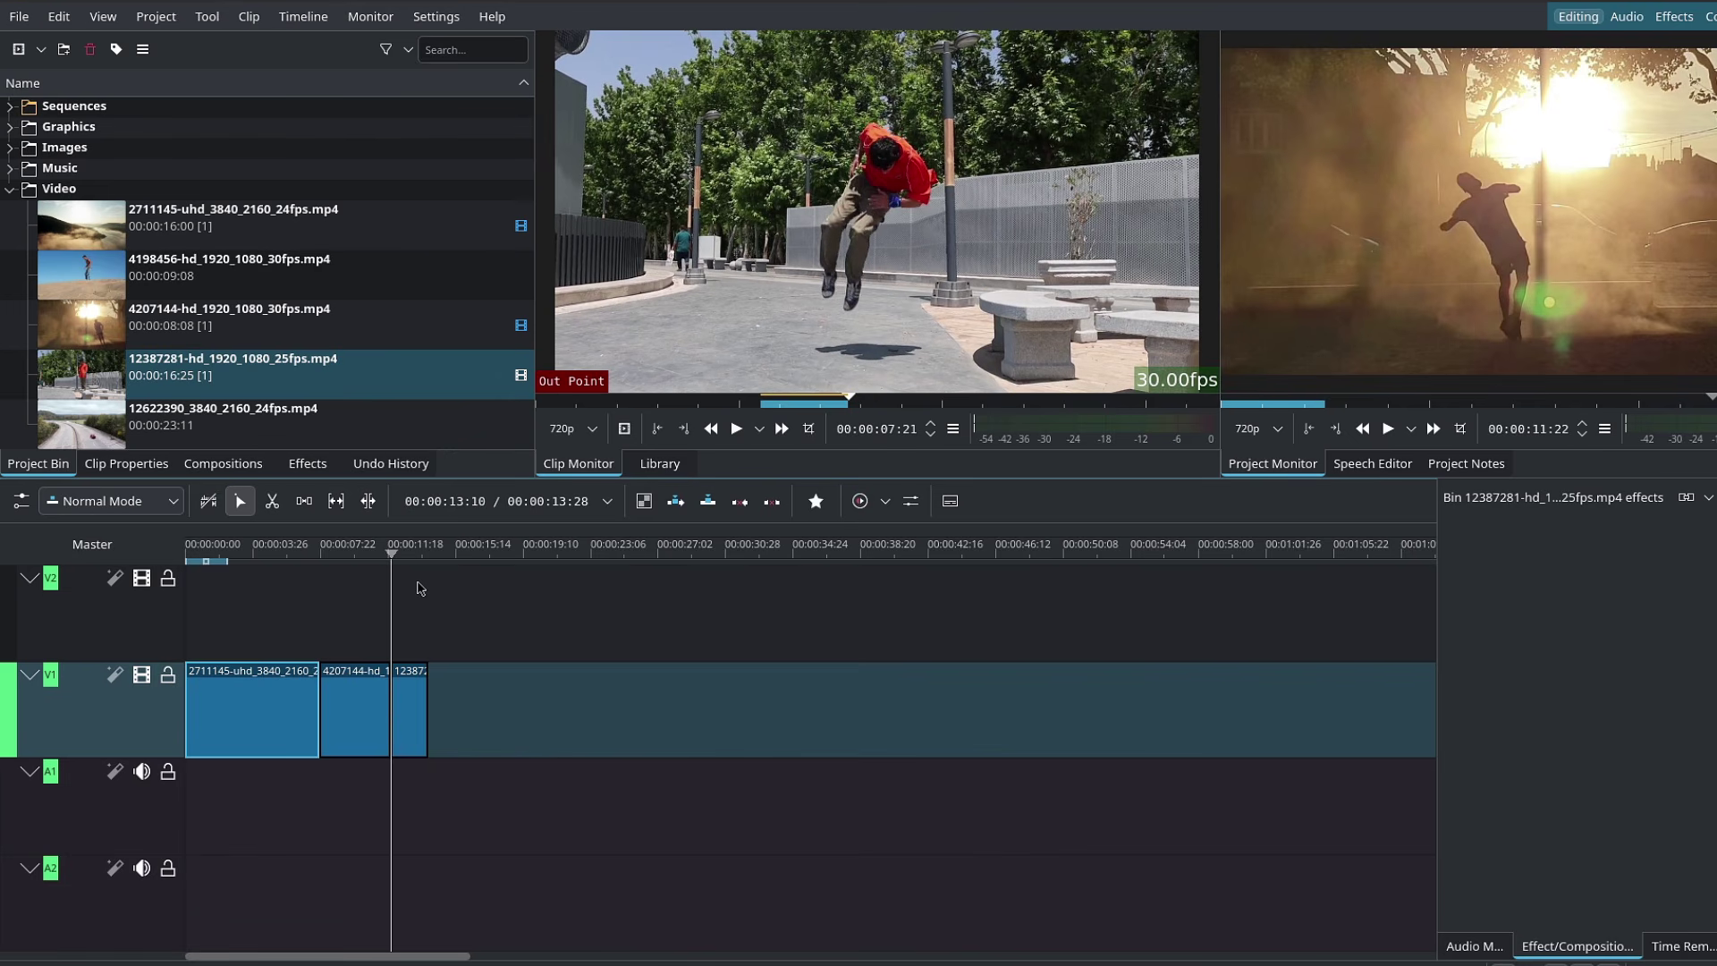
Move the timeline playhead to the end of the third clip and set the 4198456 clip's zone in point at 00:00:05:07
key(End)
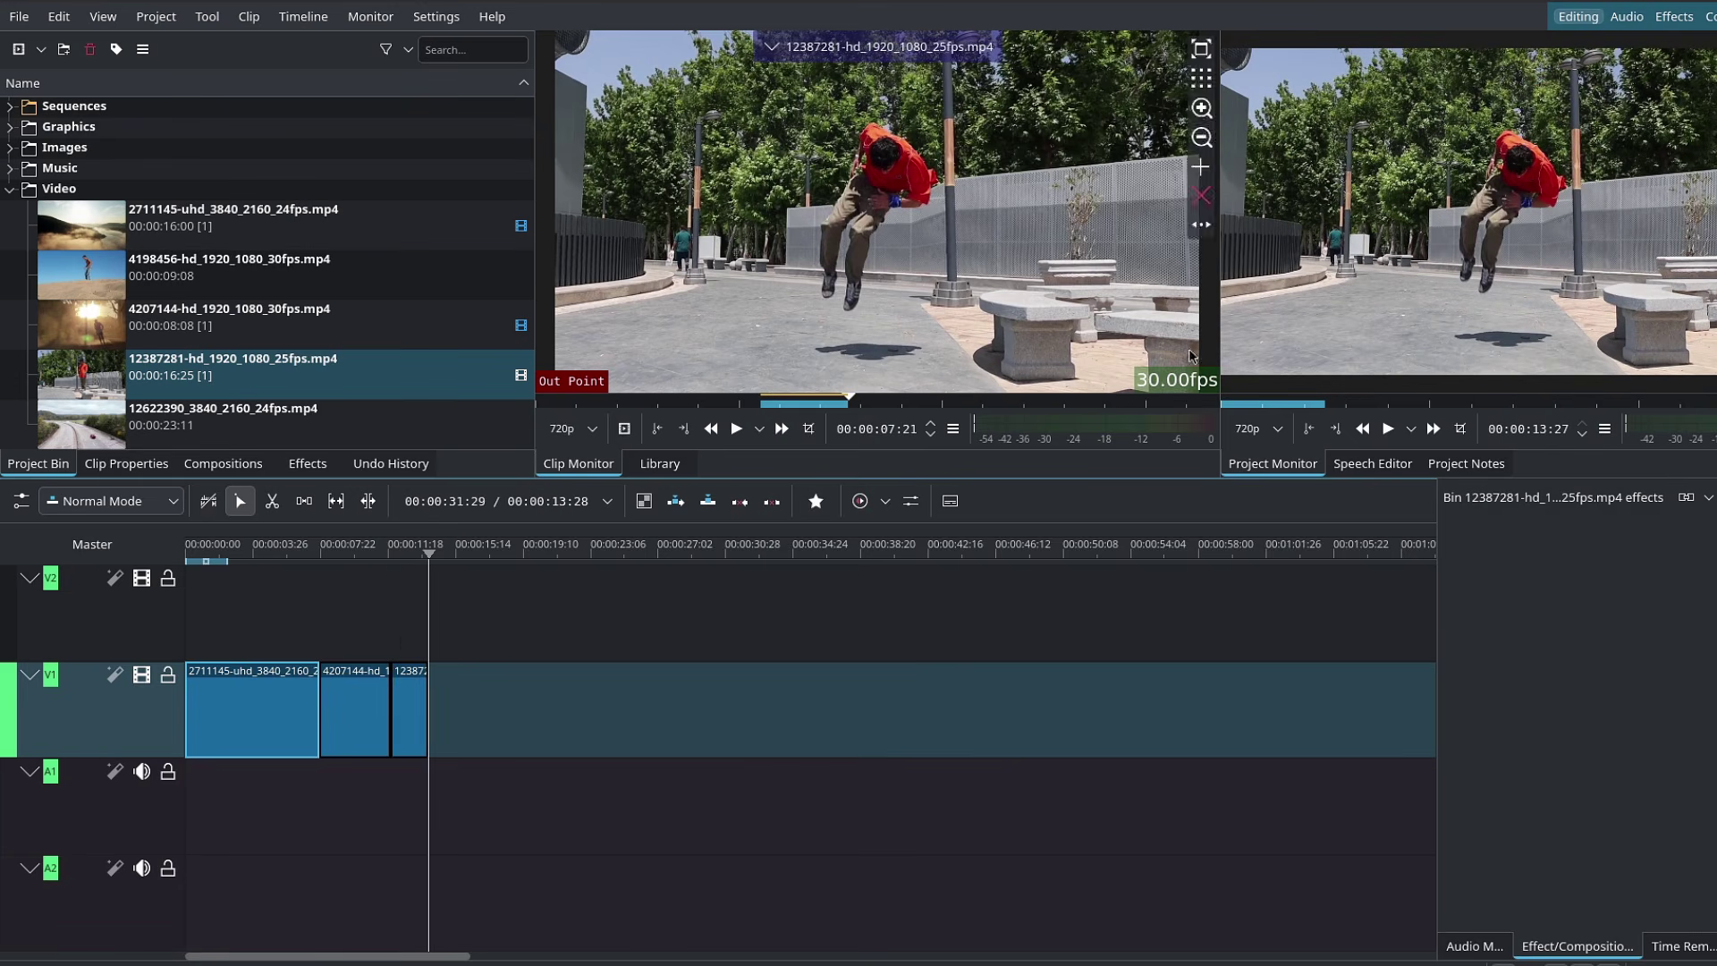
click(454, 266)
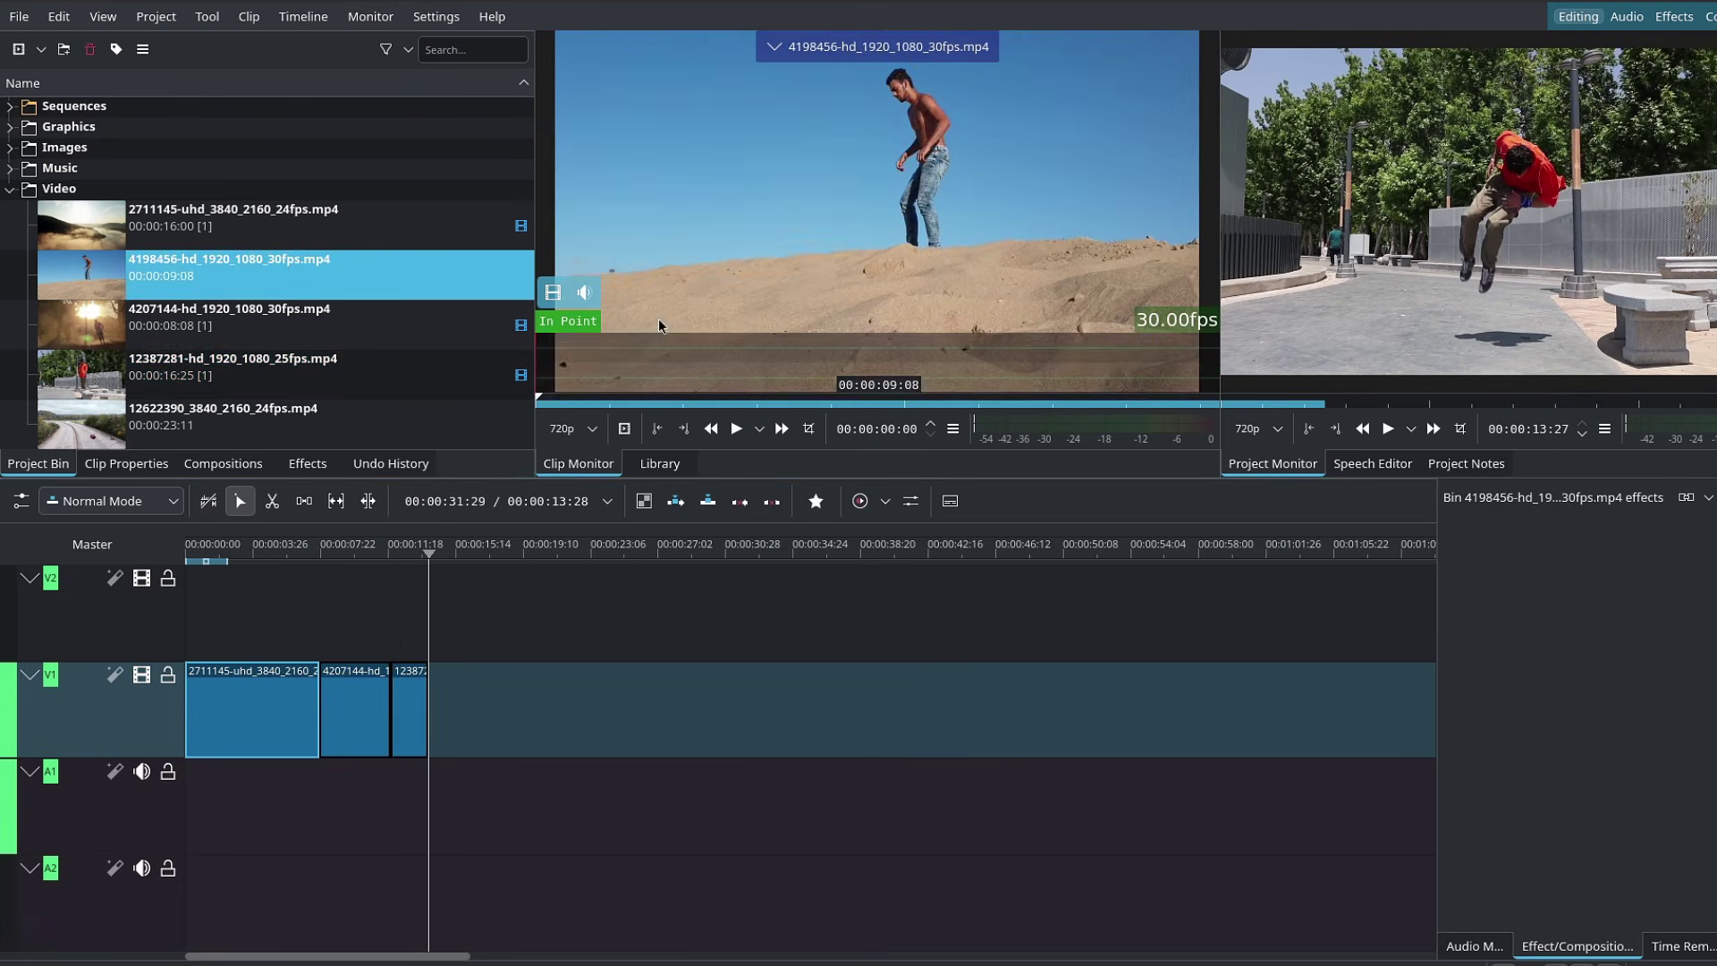
click(599, 374)
drag(599, 374, 922, 371)
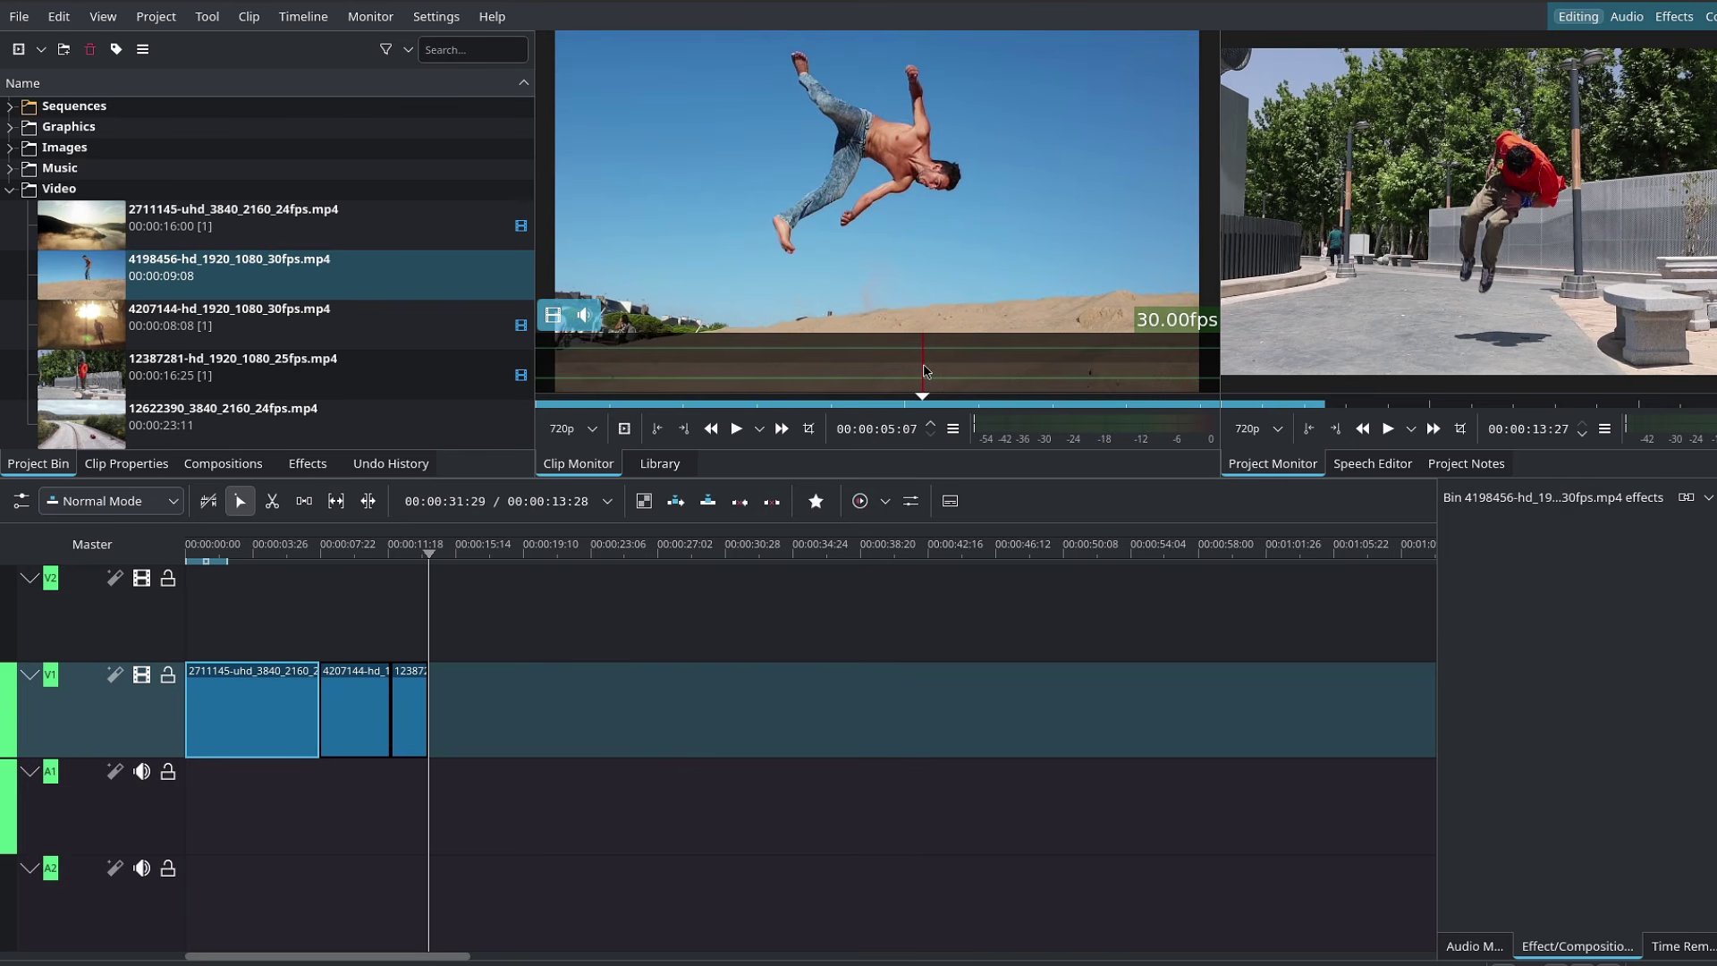
key(i)
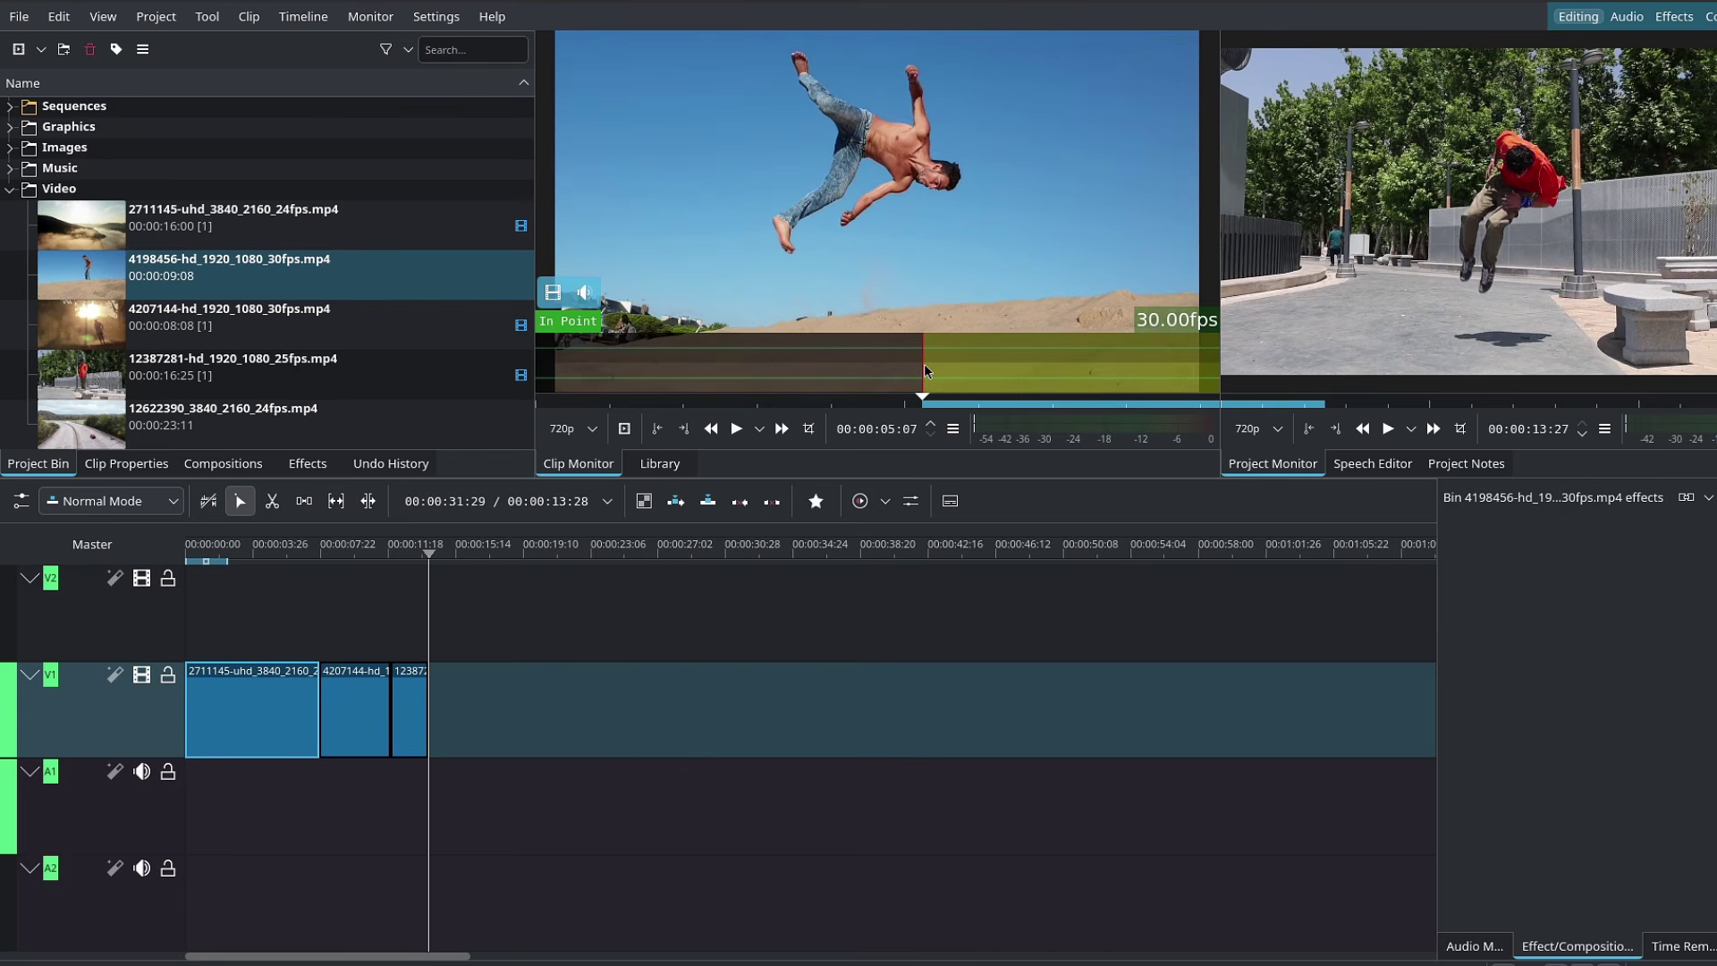
Set the 4198456 zone's out point at 00:00:06:13 and place only its video on V1 directly after the third clip
drag(924, 363, 1014, 370)
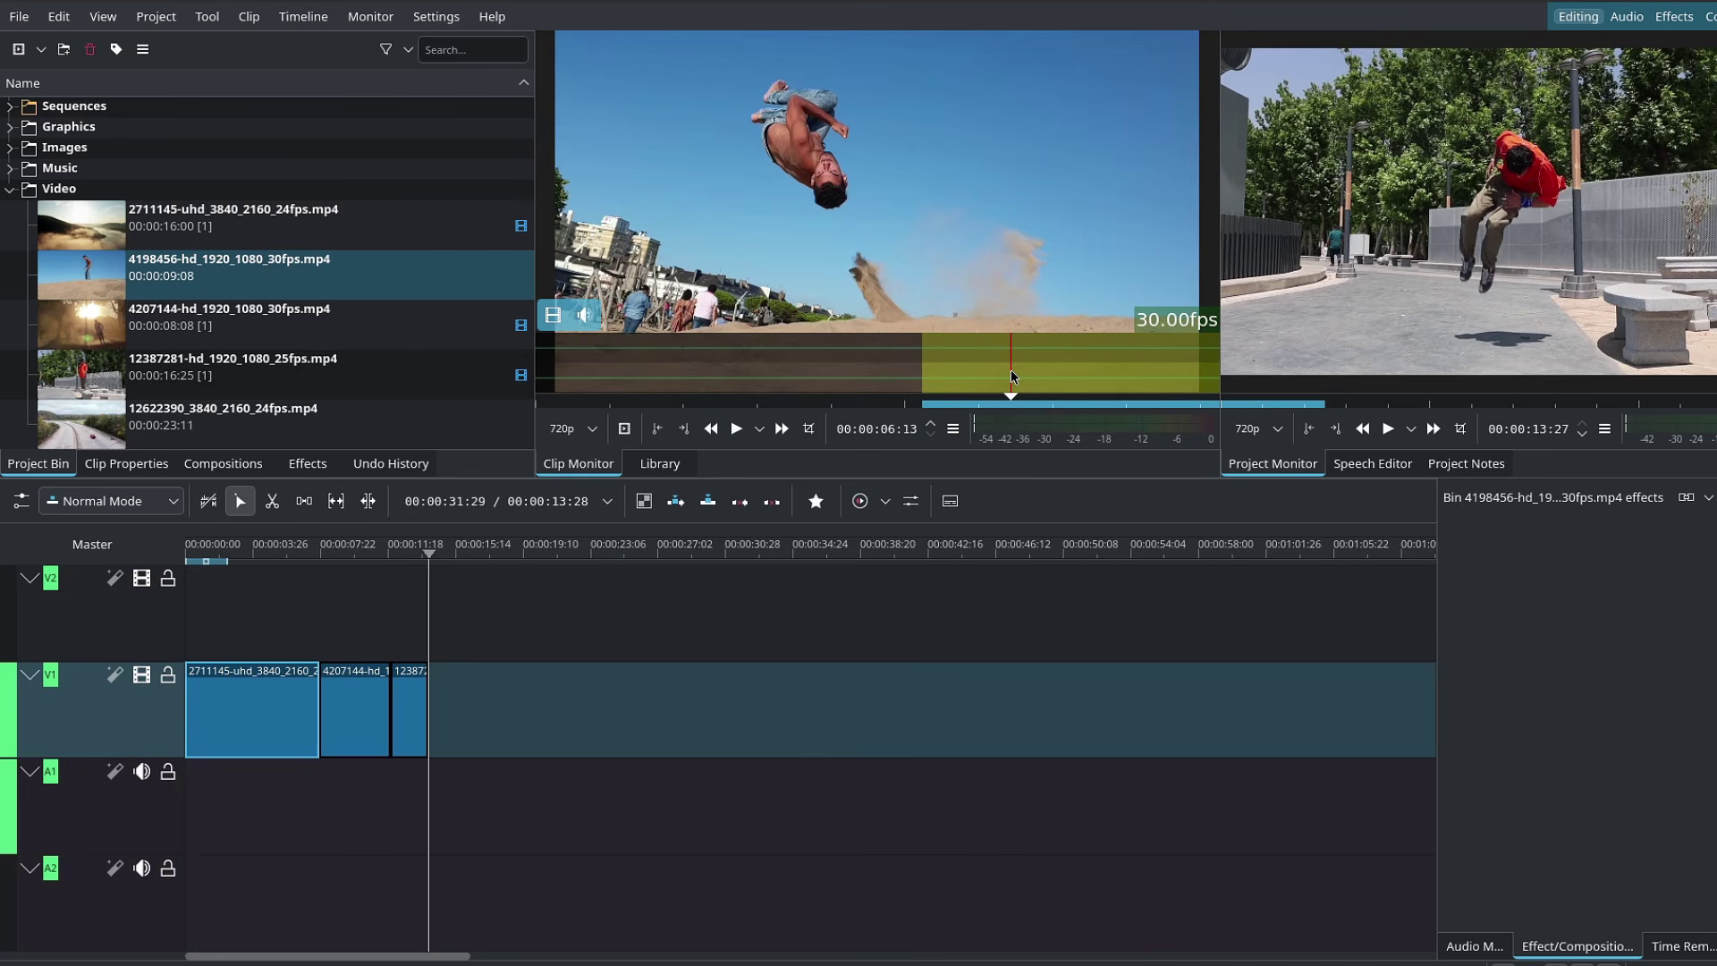
key(o)
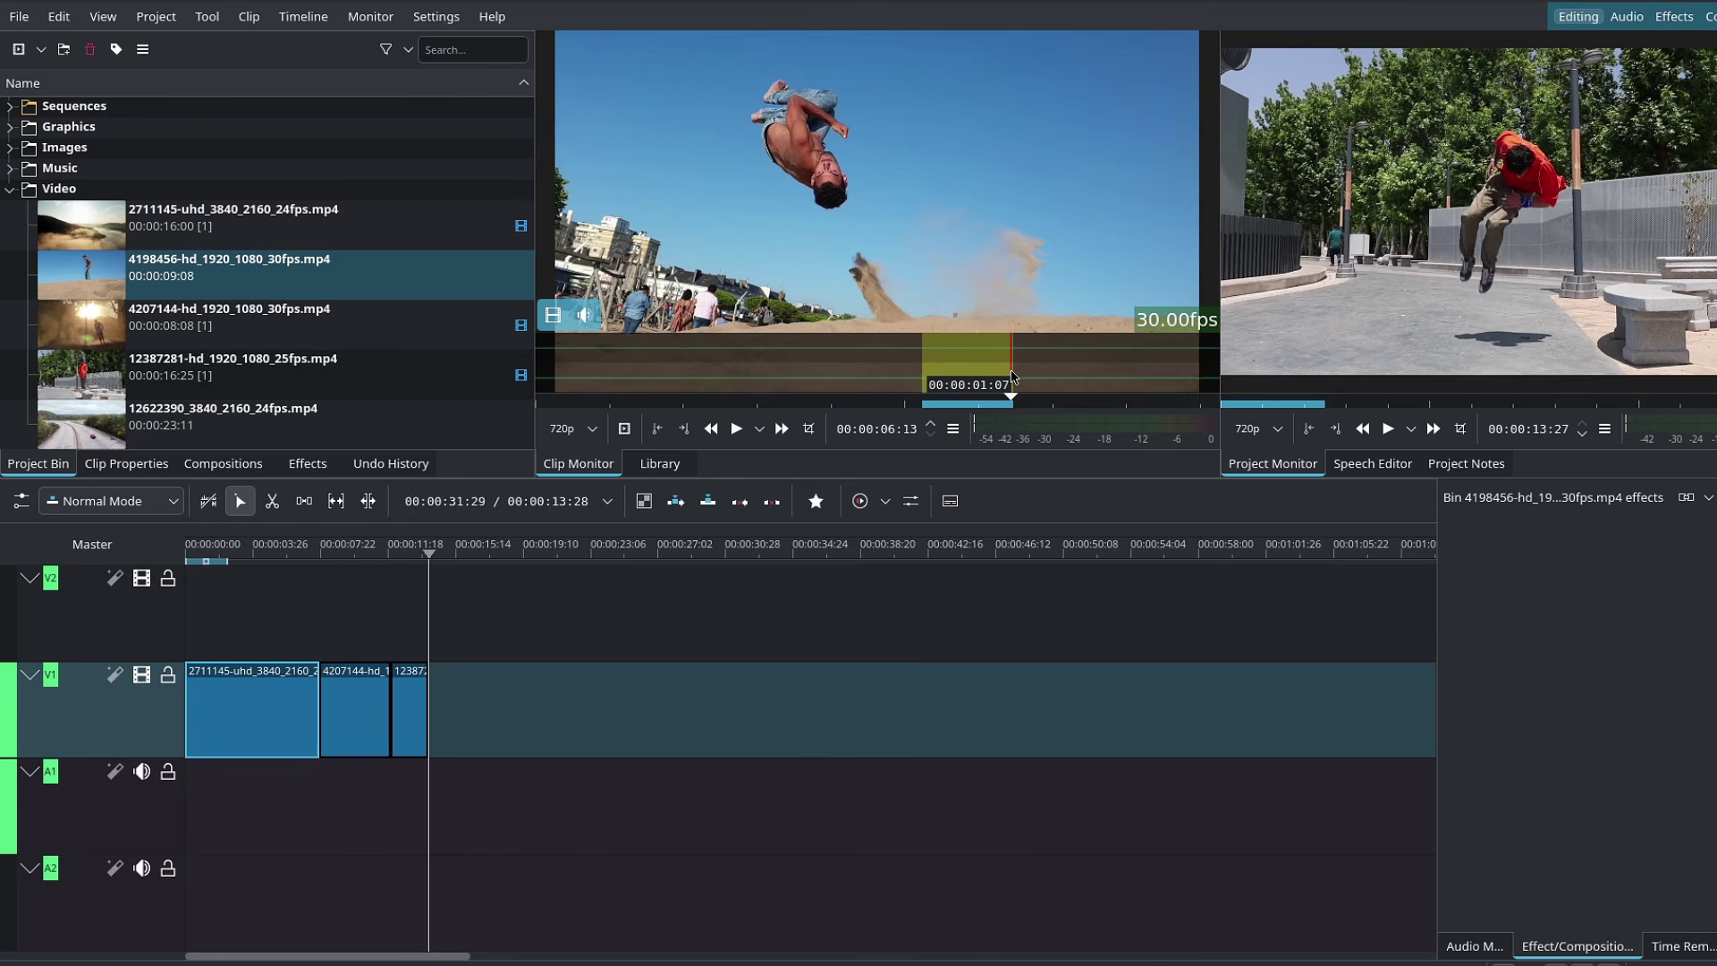
drag(553, 315, 416, 718)
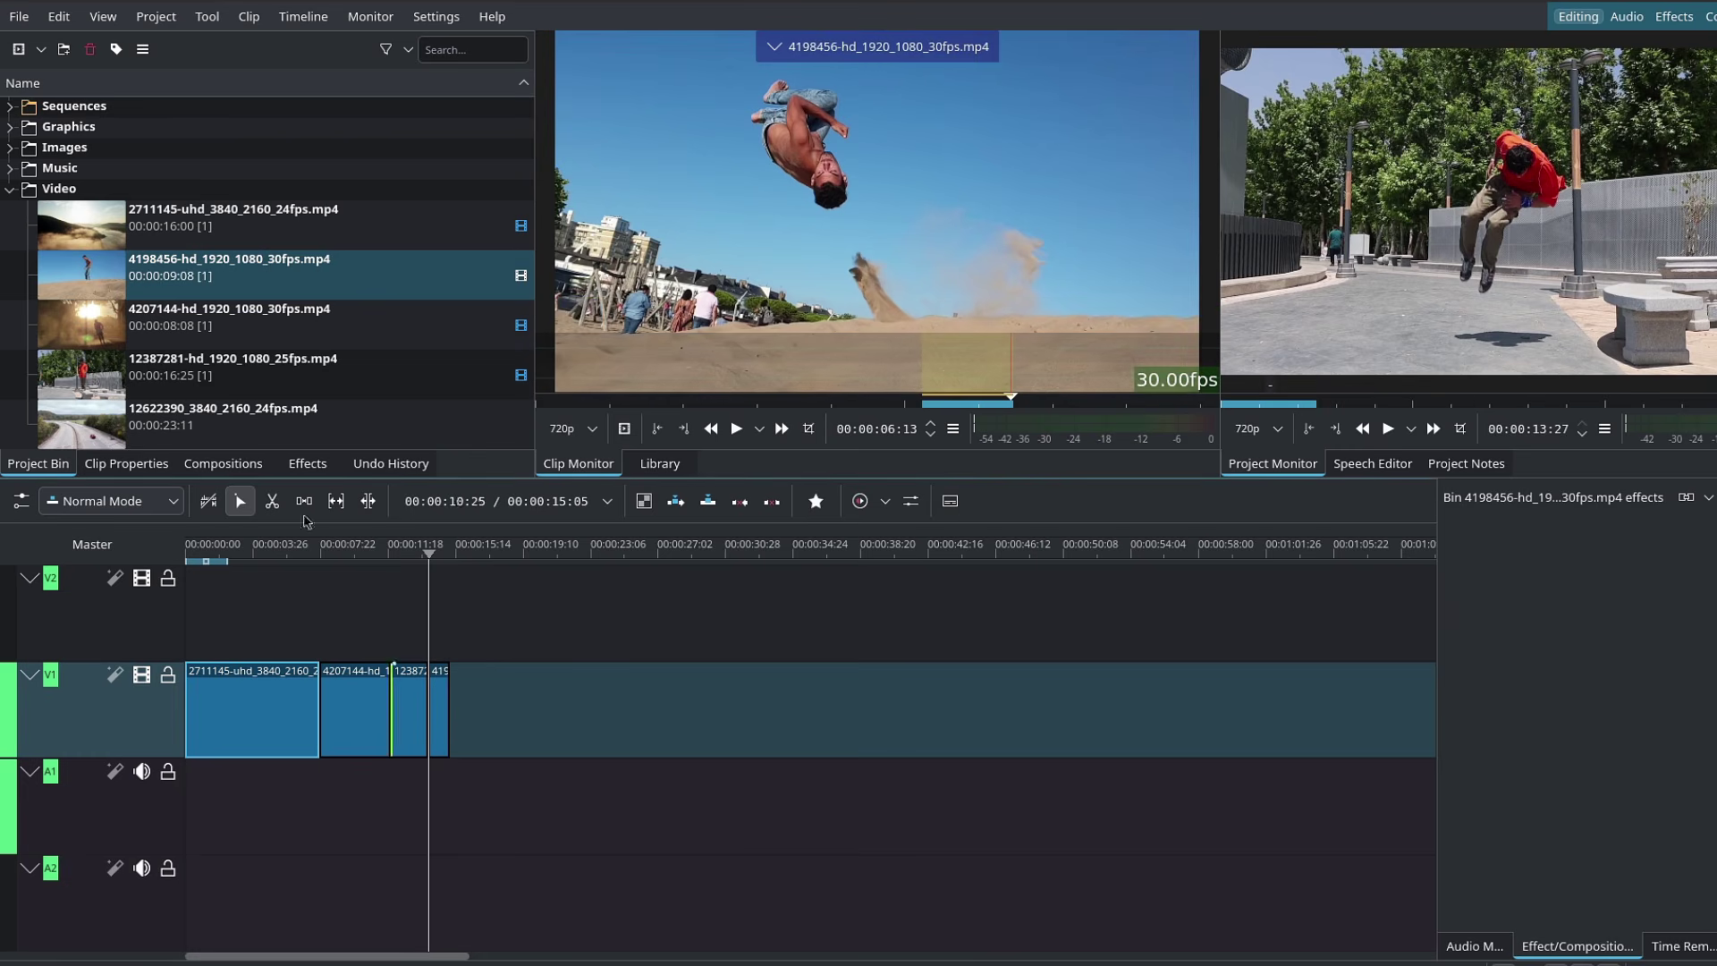
Load 4207144-hd_1920_1080_30fps.mp4 in the clip monitor and expand it in the bin to select its saved Zone 1
click(105, 322)
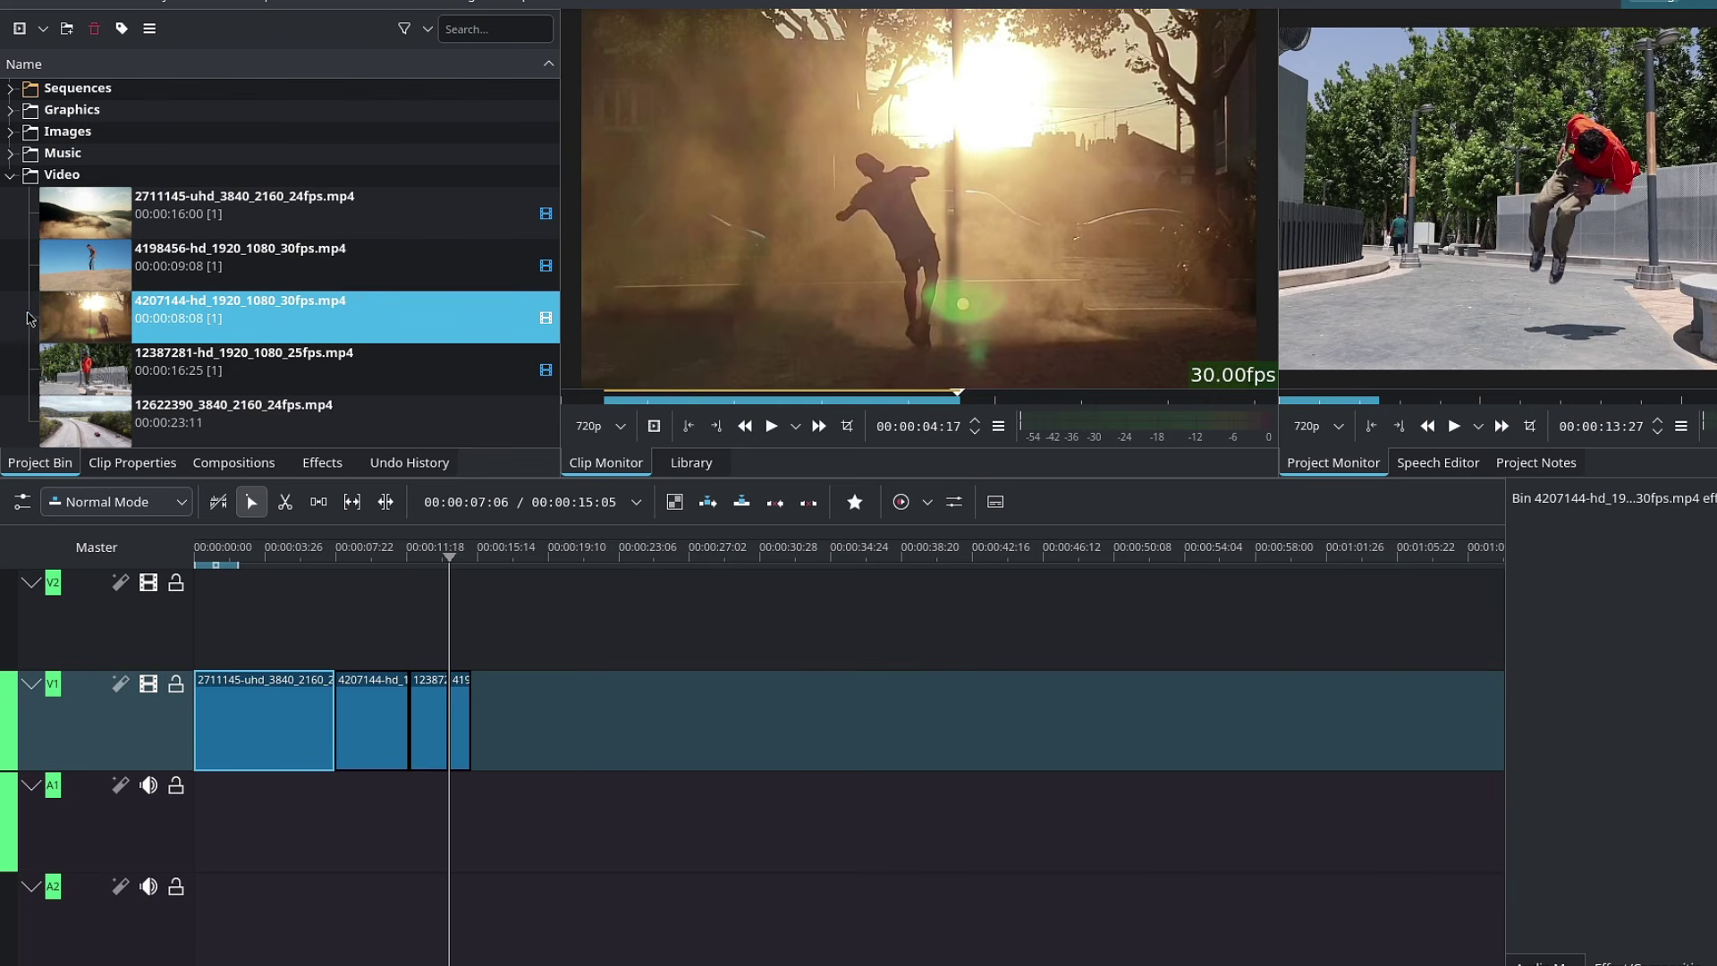
click(30, 320)
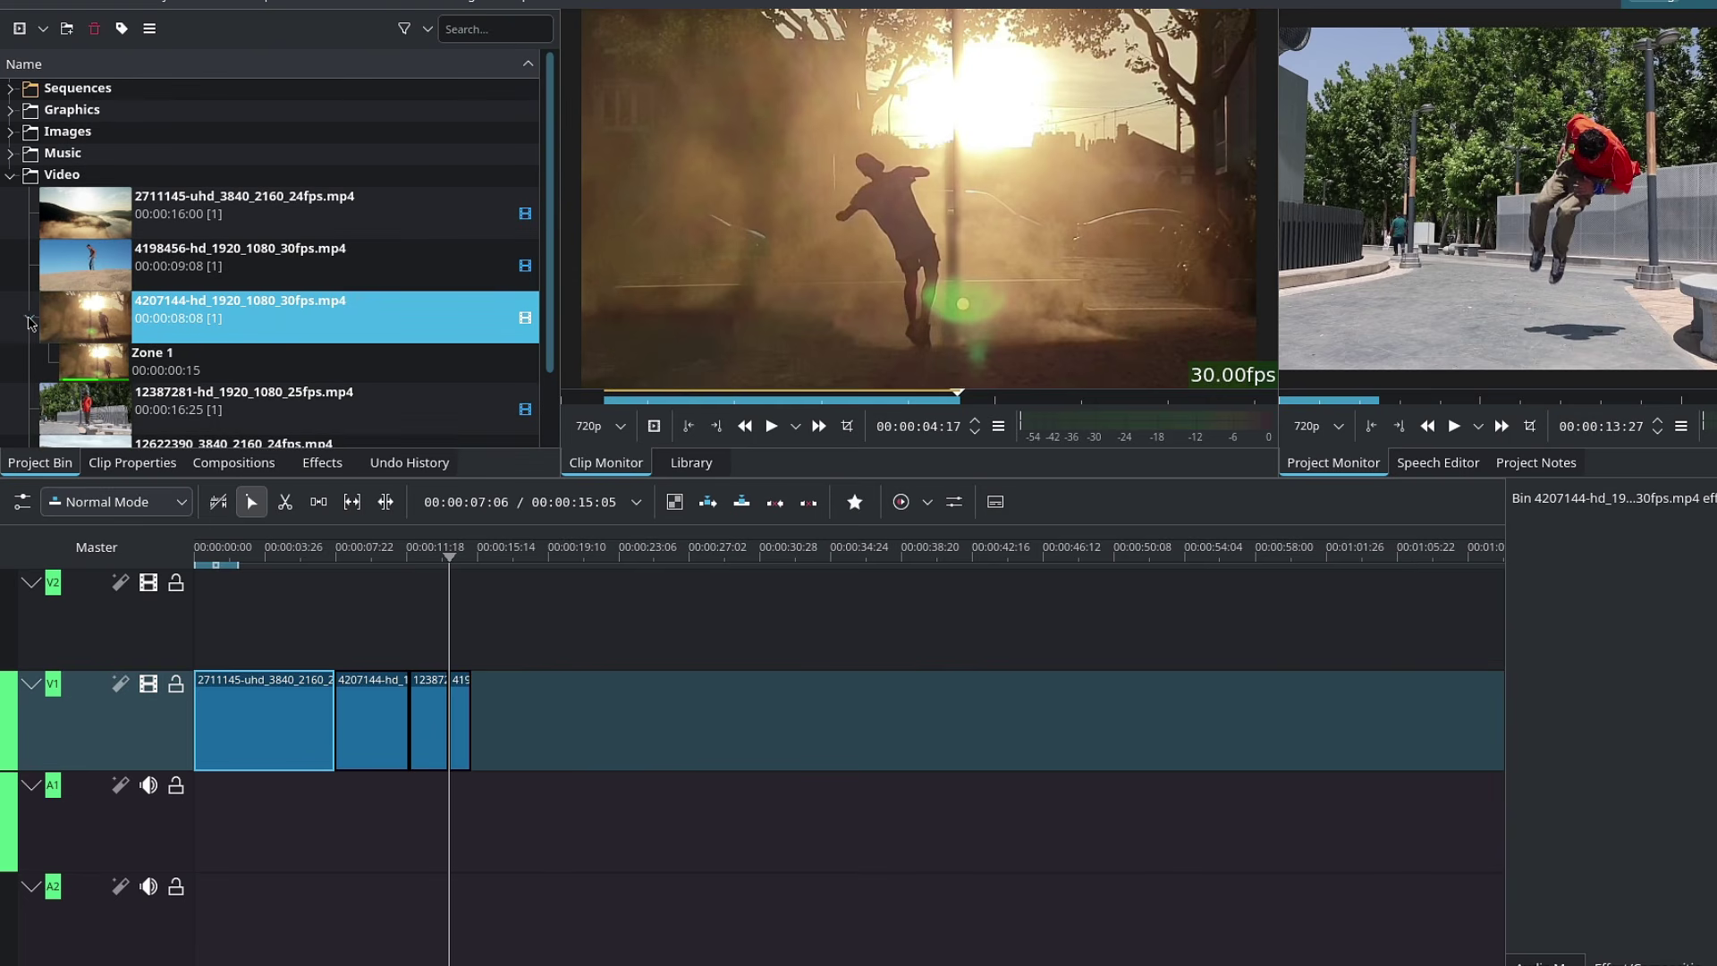
click(87, 376)
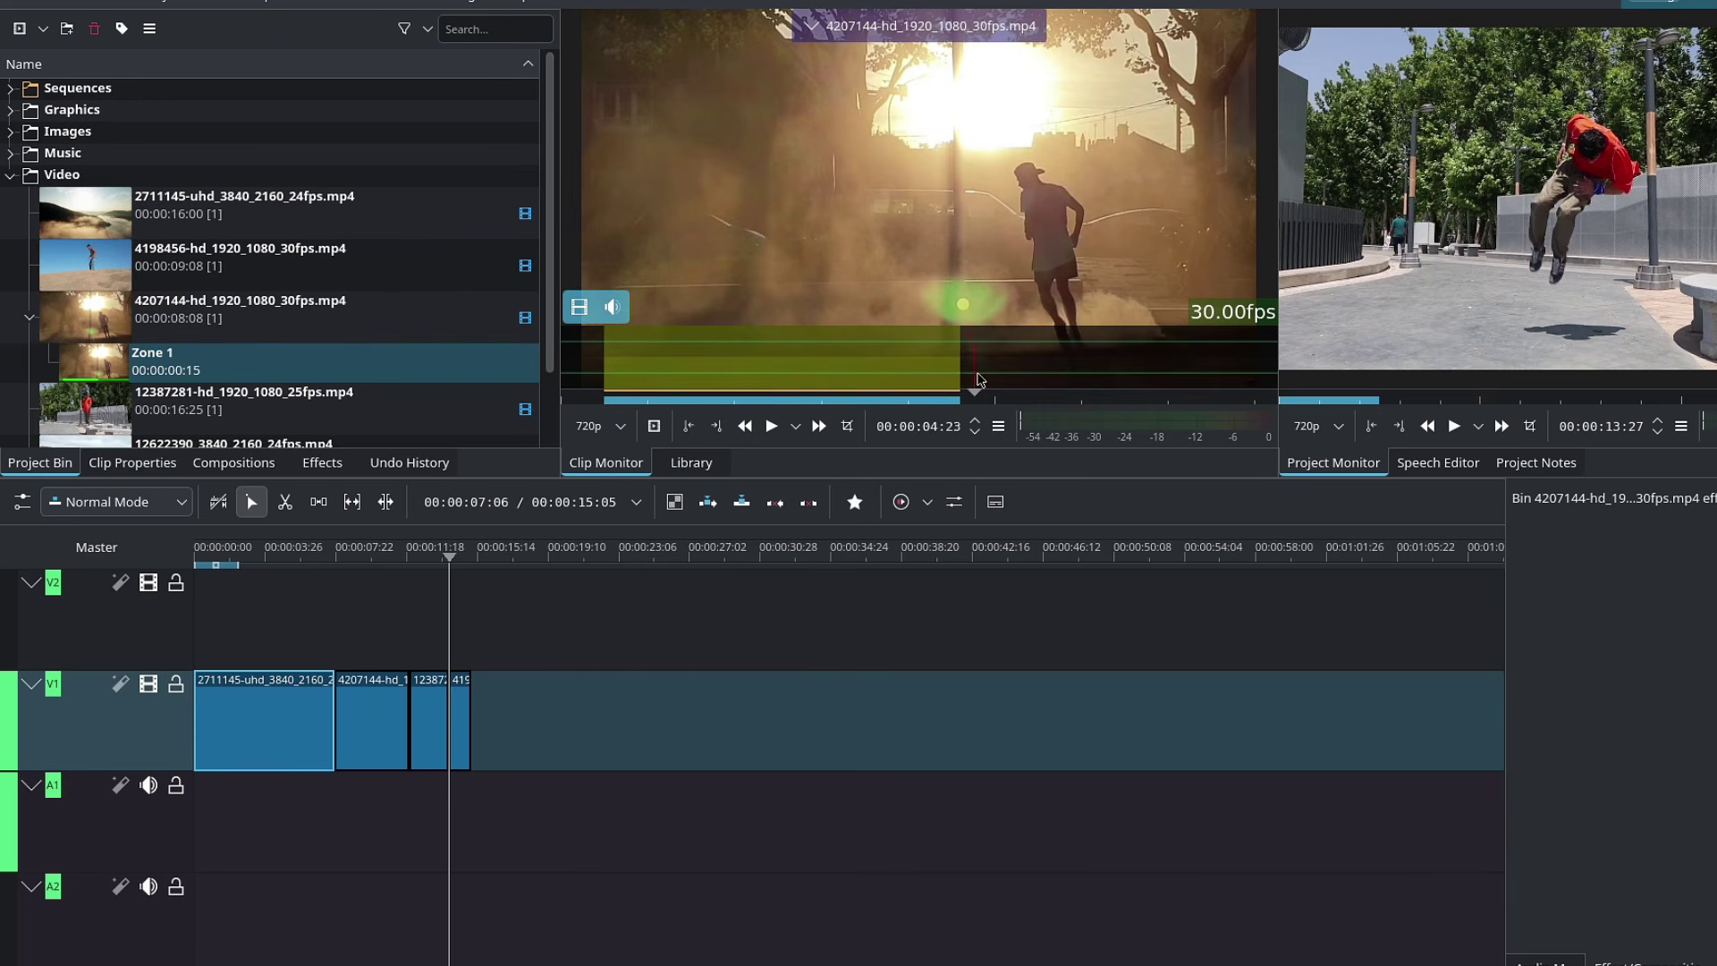
Set the 4207144 clip's in point at 00:00:05:02 and place only the video from there on V1 after the fourth clip
click(989, 380)
drag(990, 377, 998, 377)
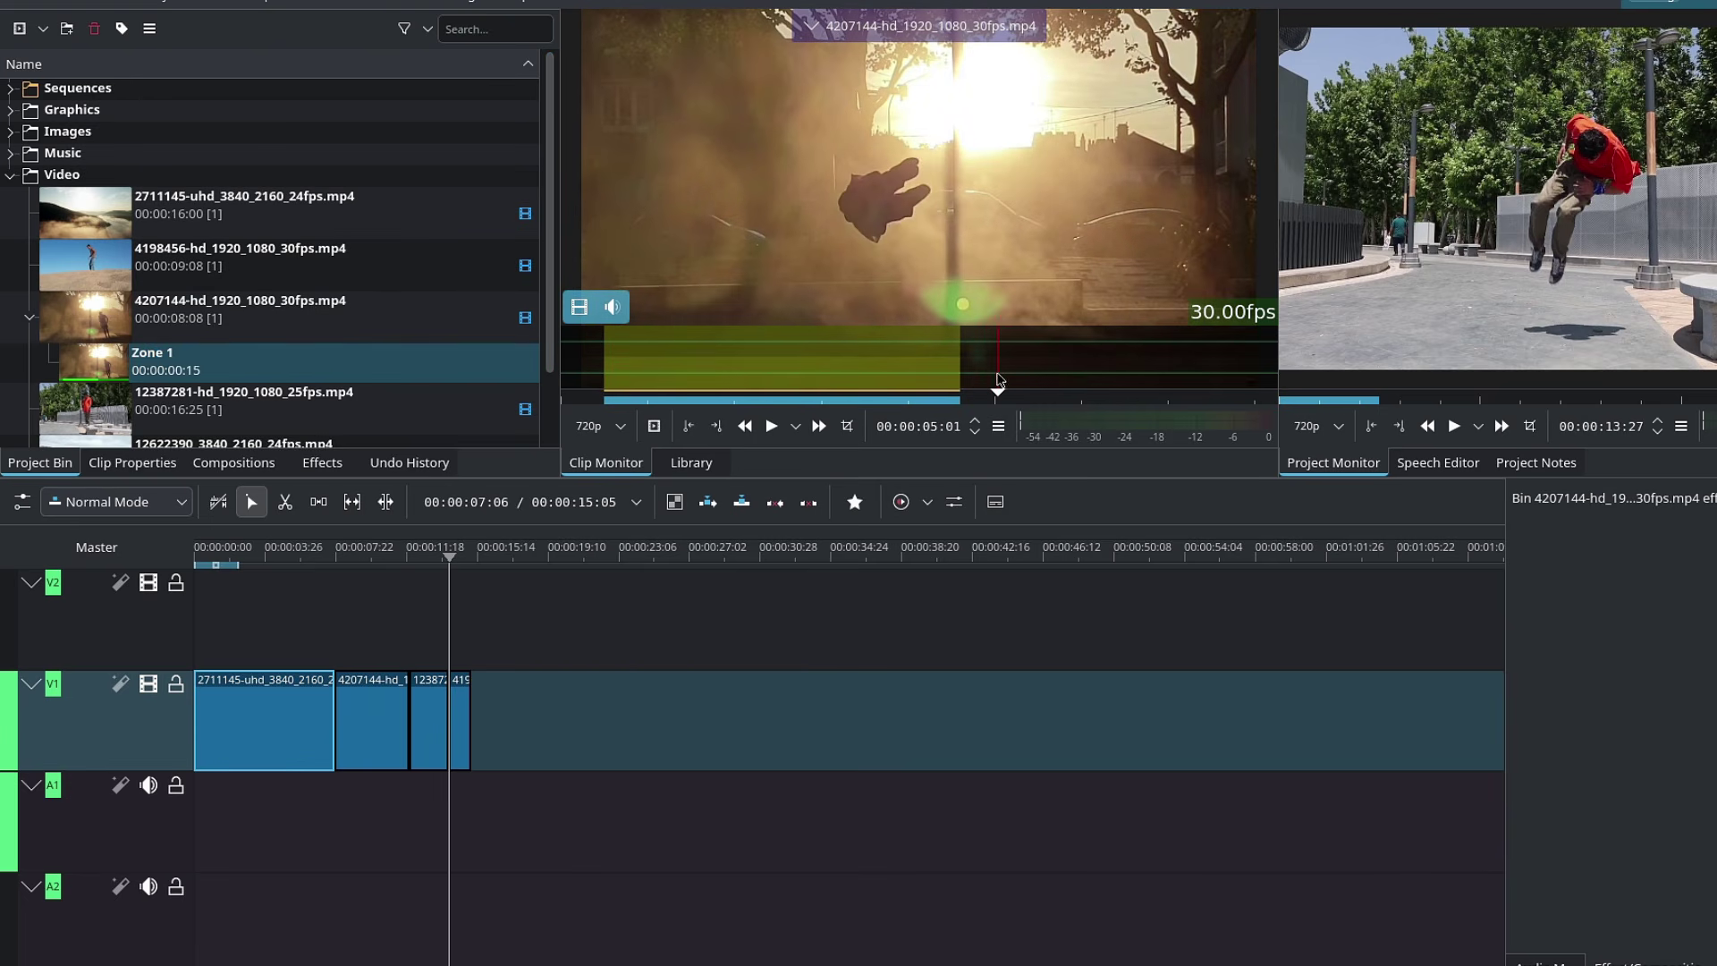
key(space)
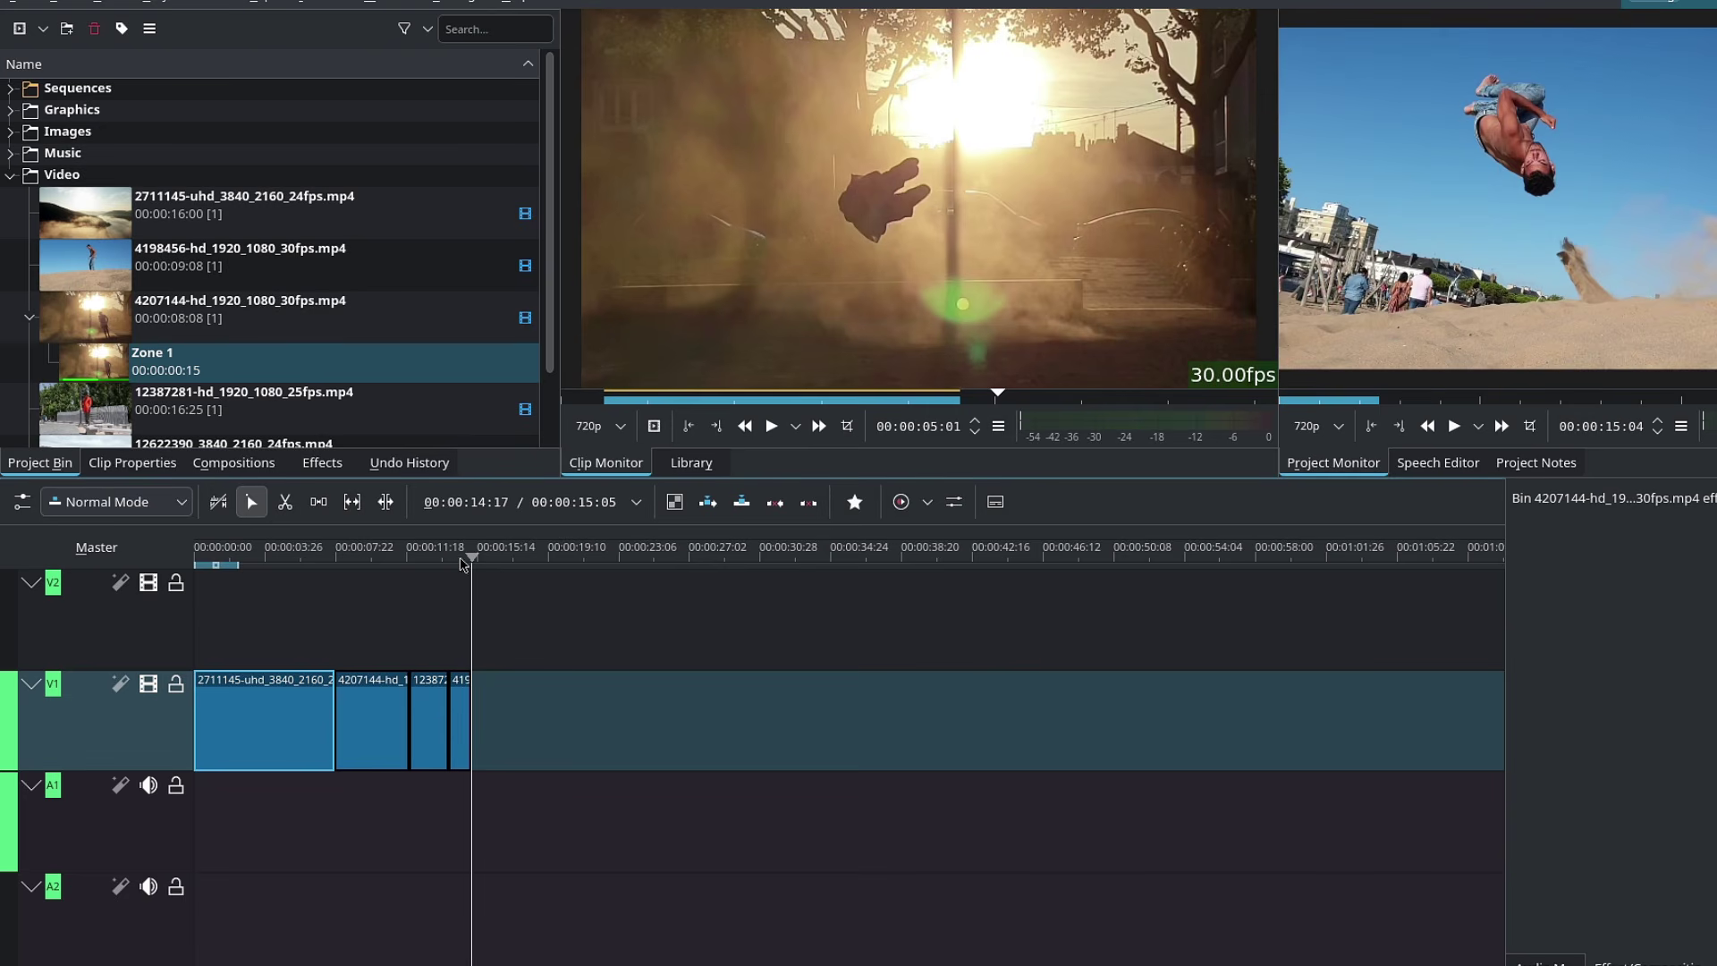
mouse_move(1001, 369)
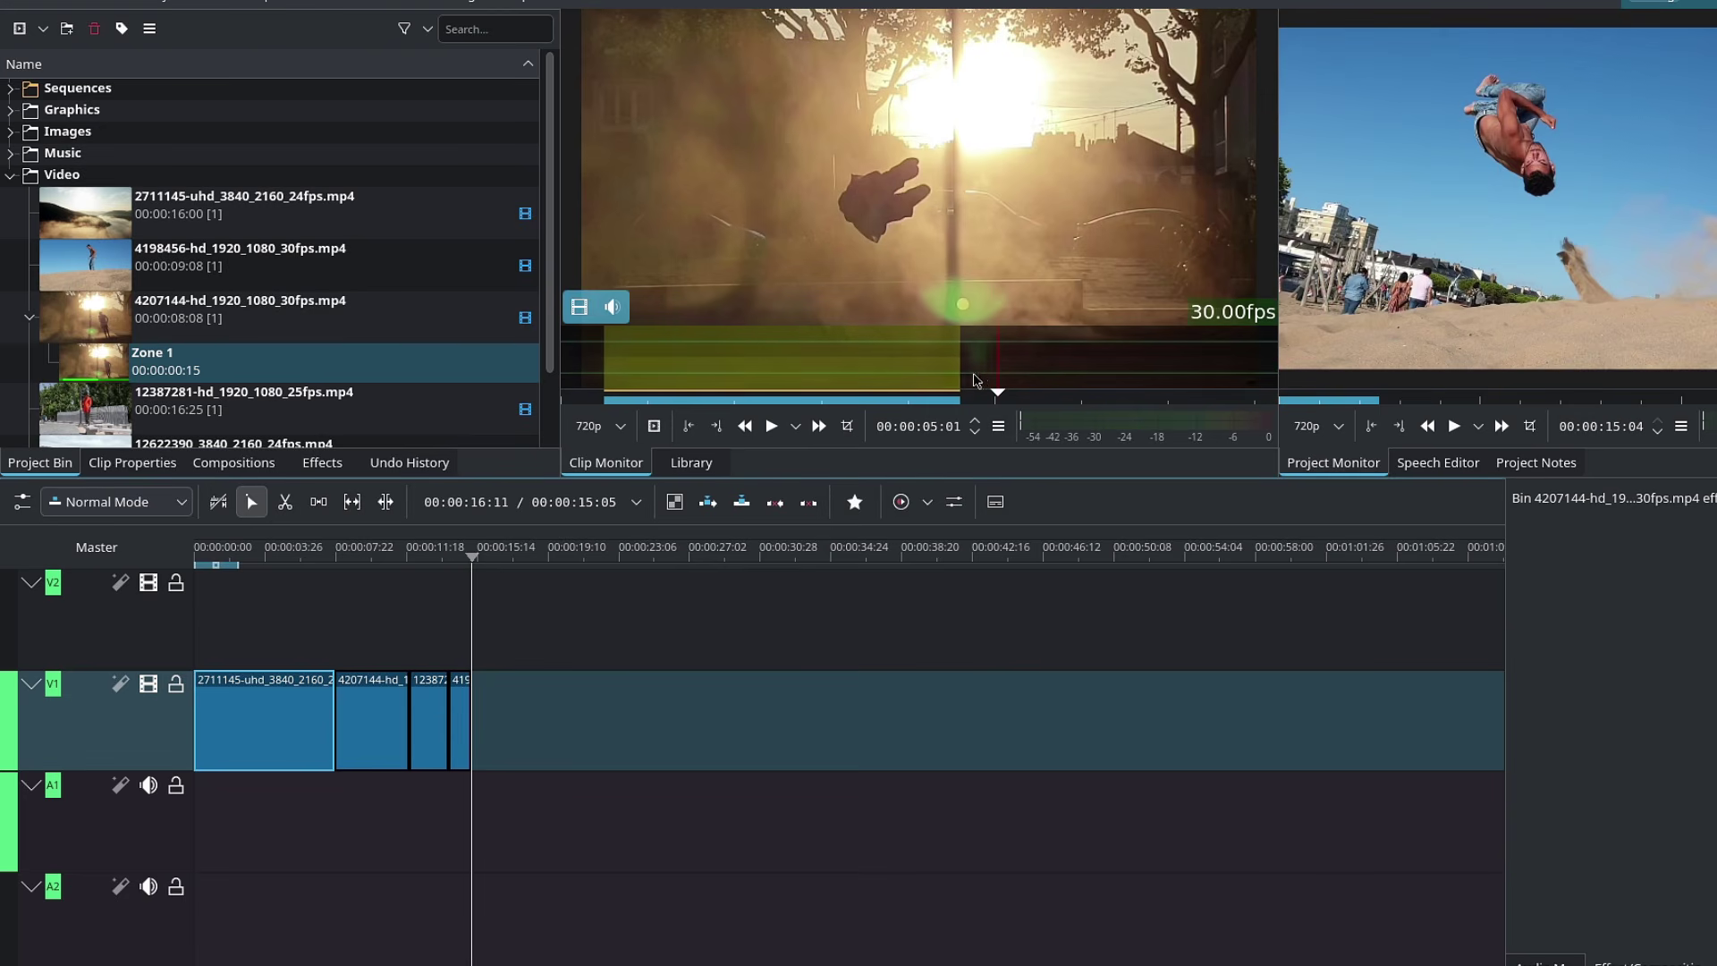
drag(1001, 369, 1003, 371)
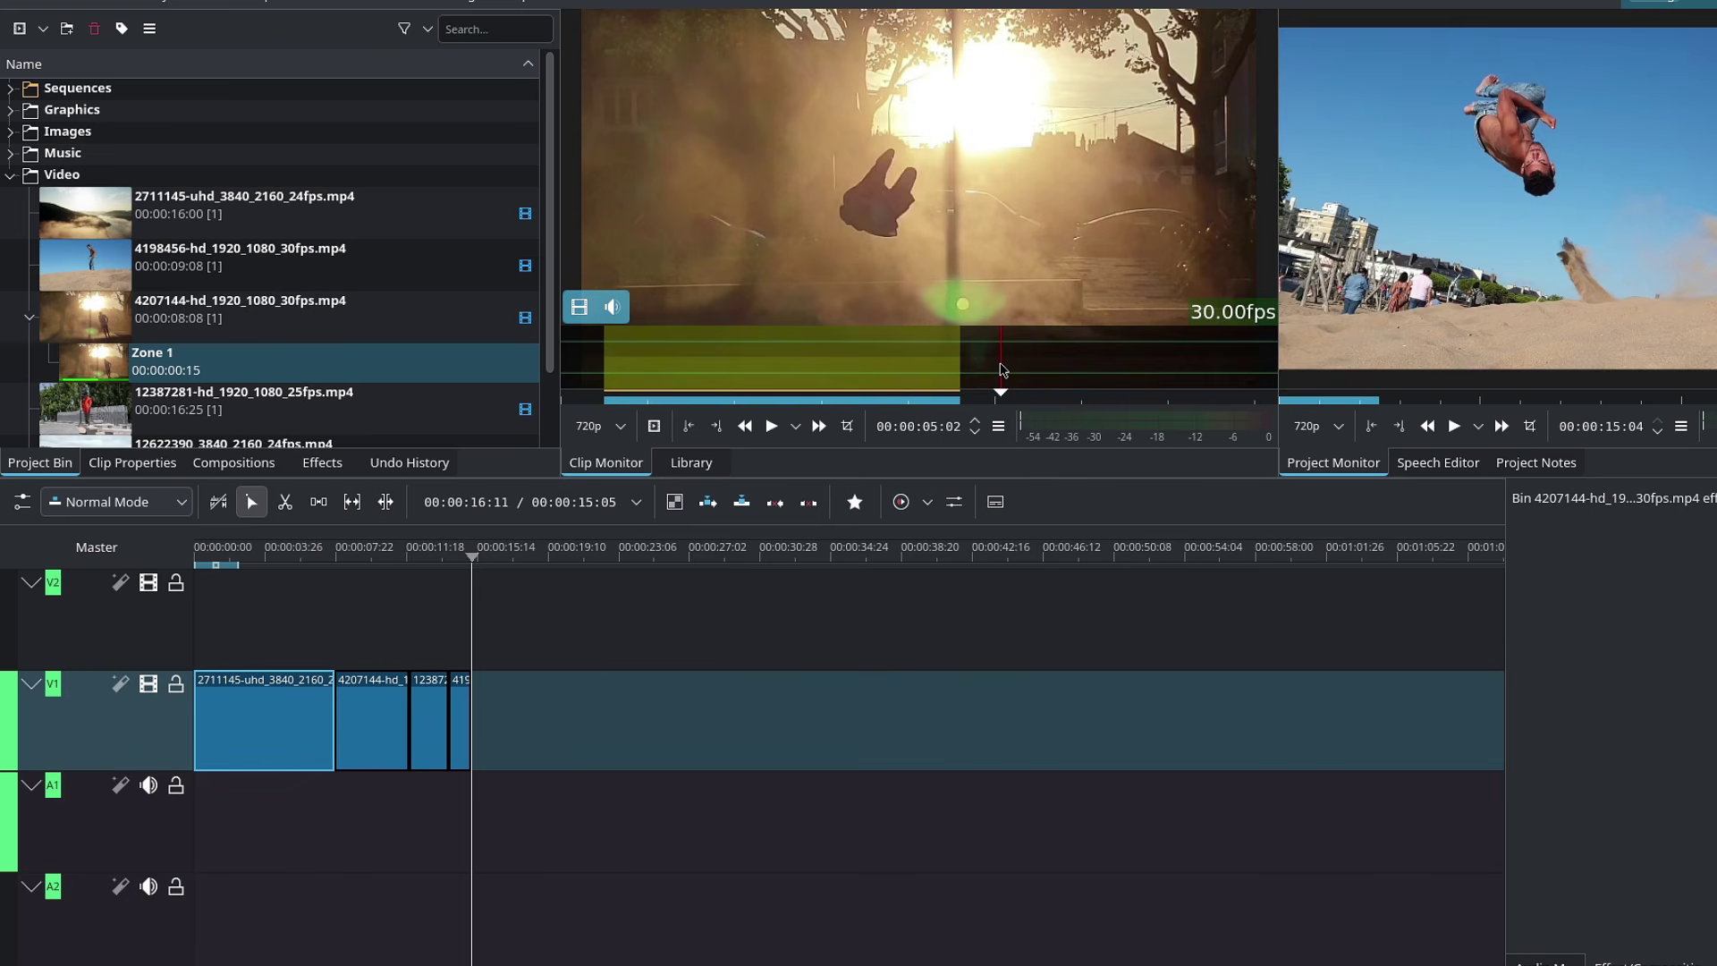
key(i)
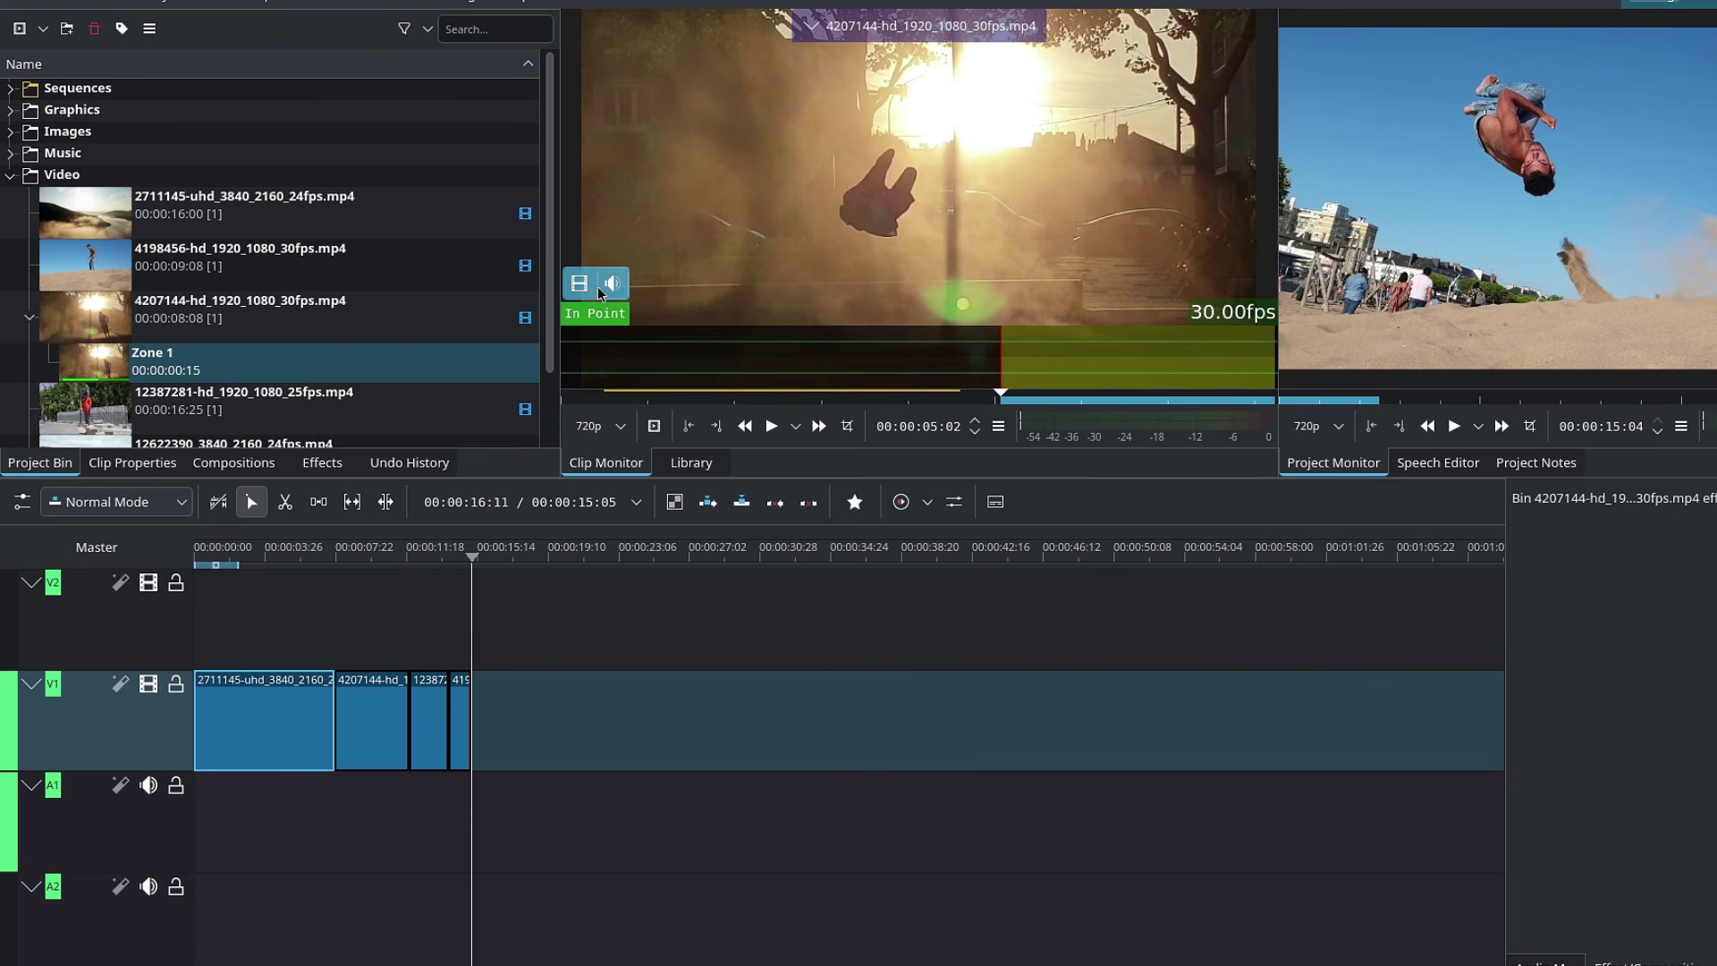
drag(580, 283, 465, 741)
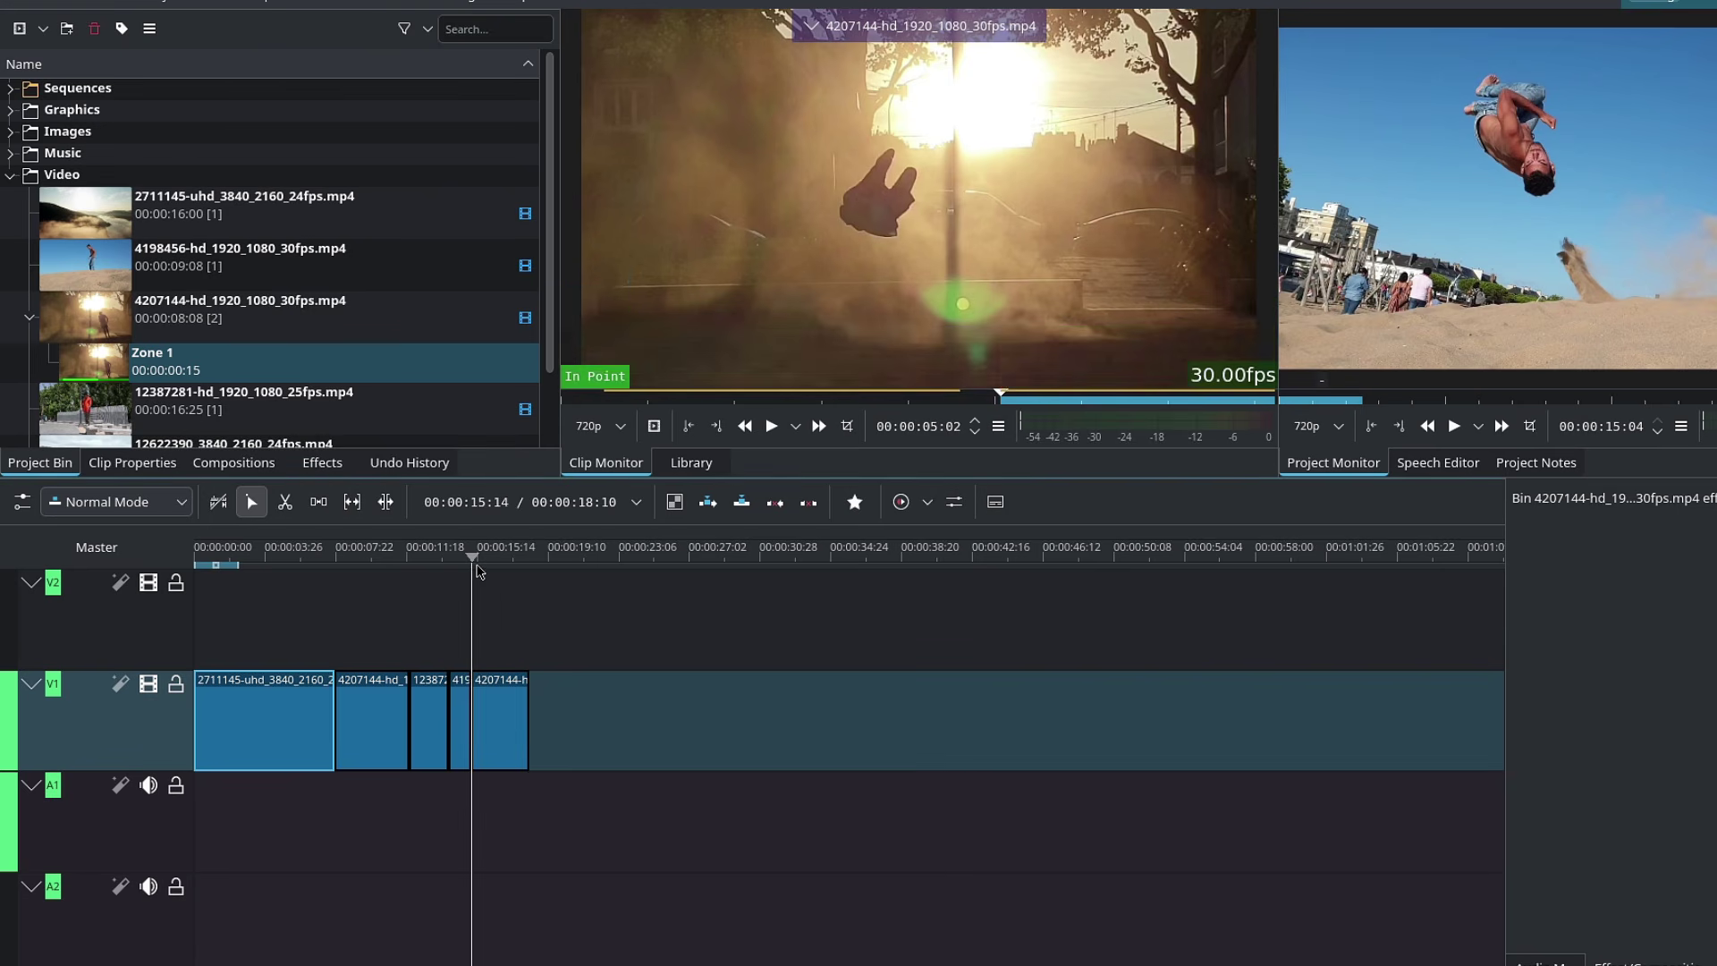
Play back the V1 sequence to review the cuts between the placed clips and the newly added last clip
key(space)
click(474, 568)
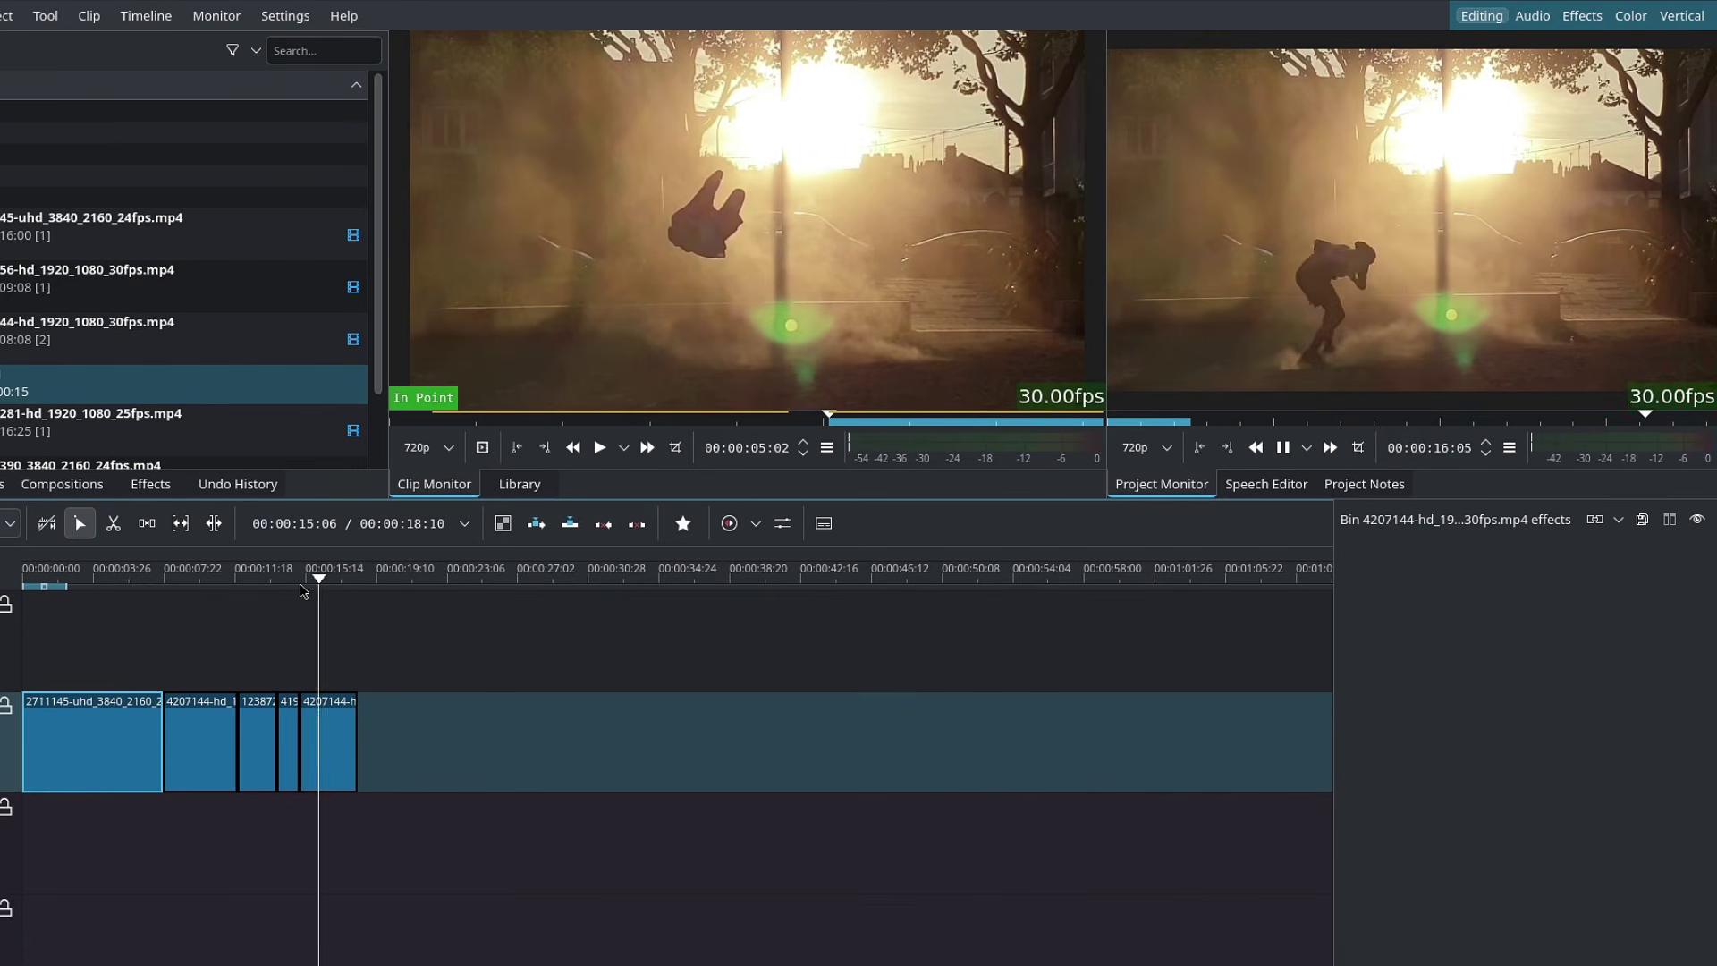
click(288, 582)
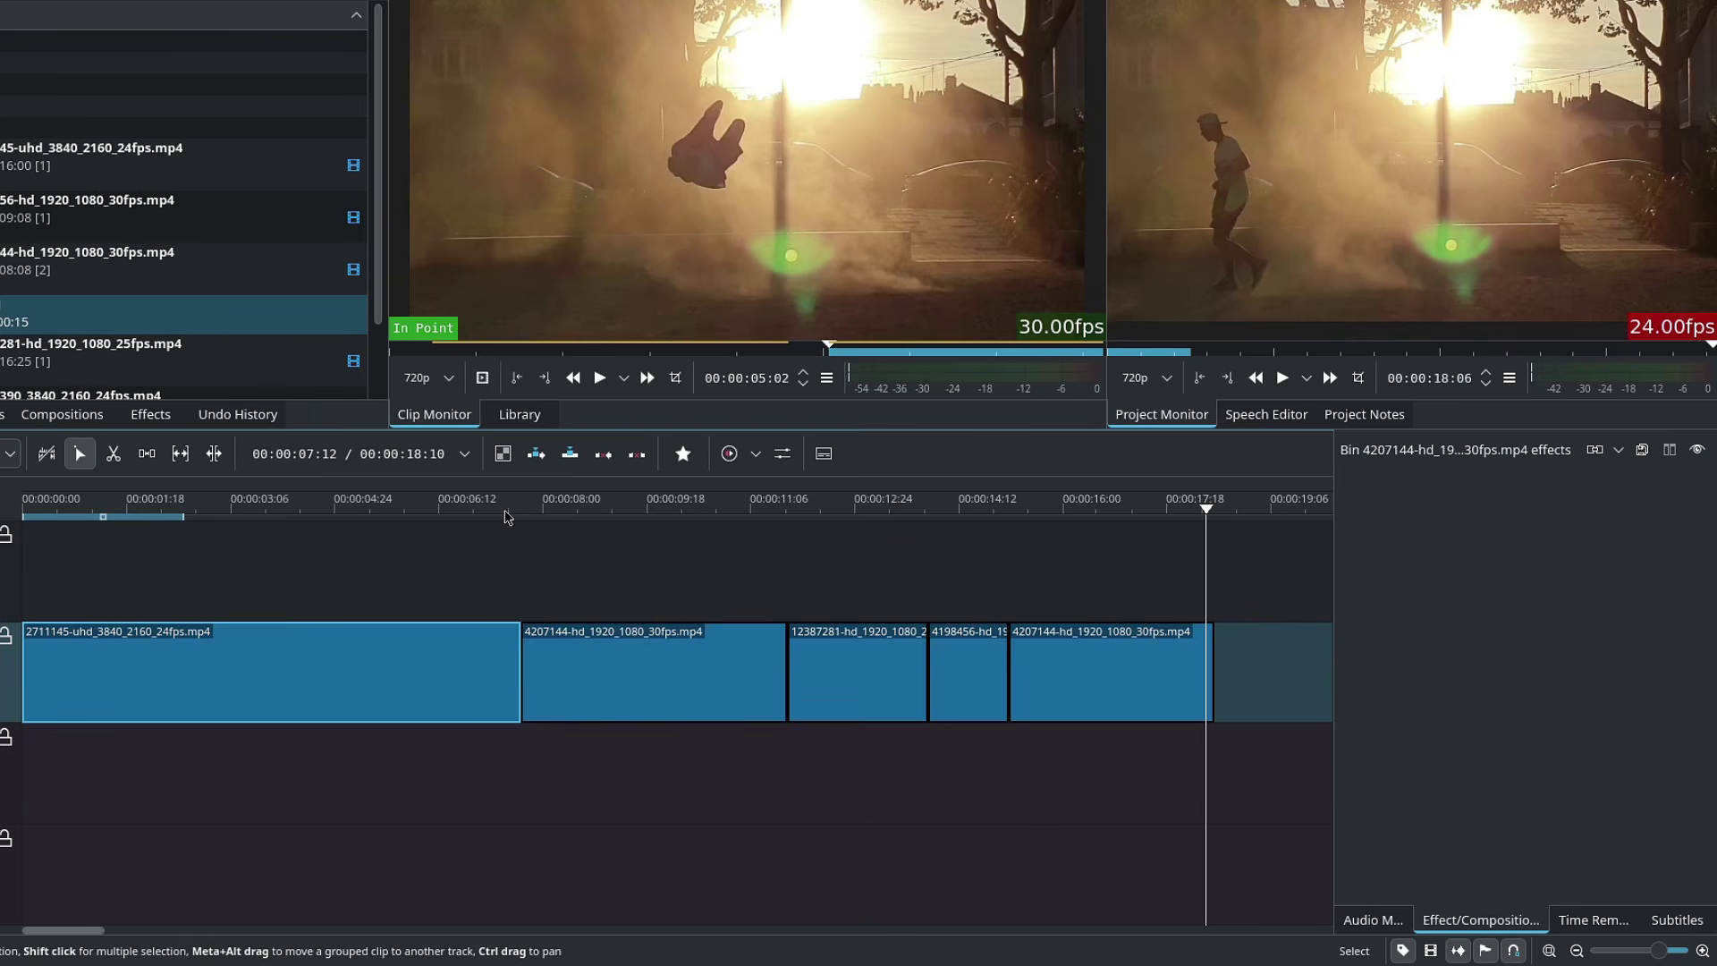
click(507, 517)
Try a 00:00:00:24 fade-out at the end of the last V1 clip and undo it
click(1171, 610)
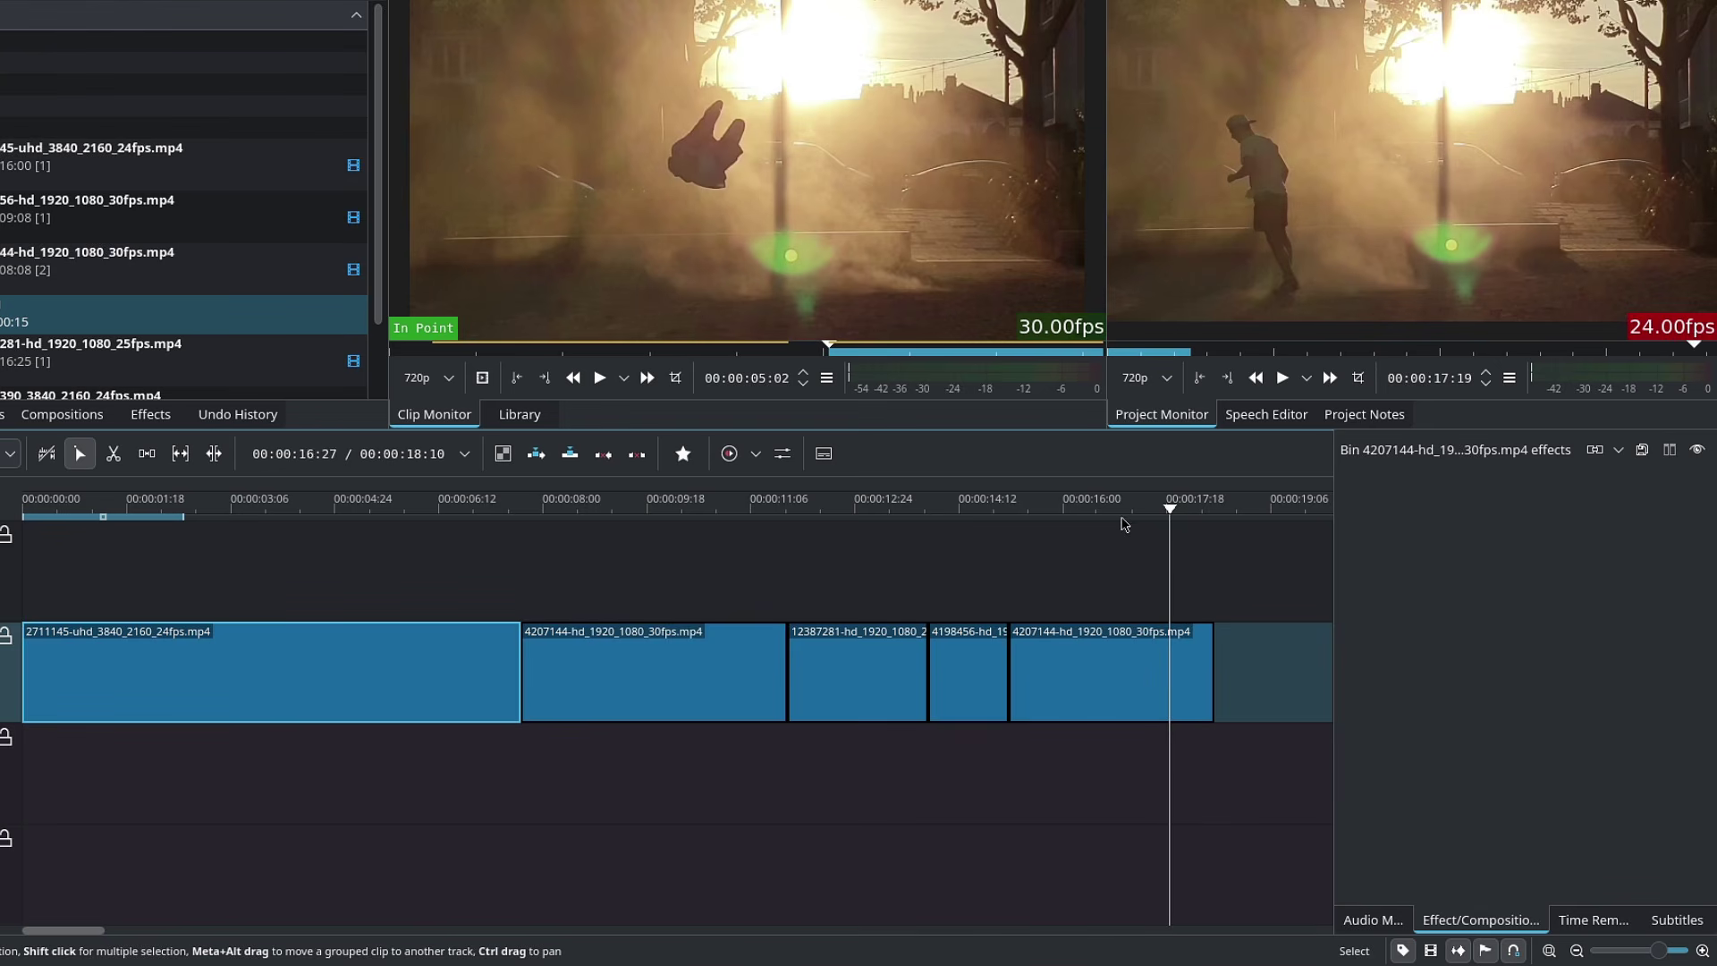
click(1169, 657)
drag(1204, 635, 1170, 642)
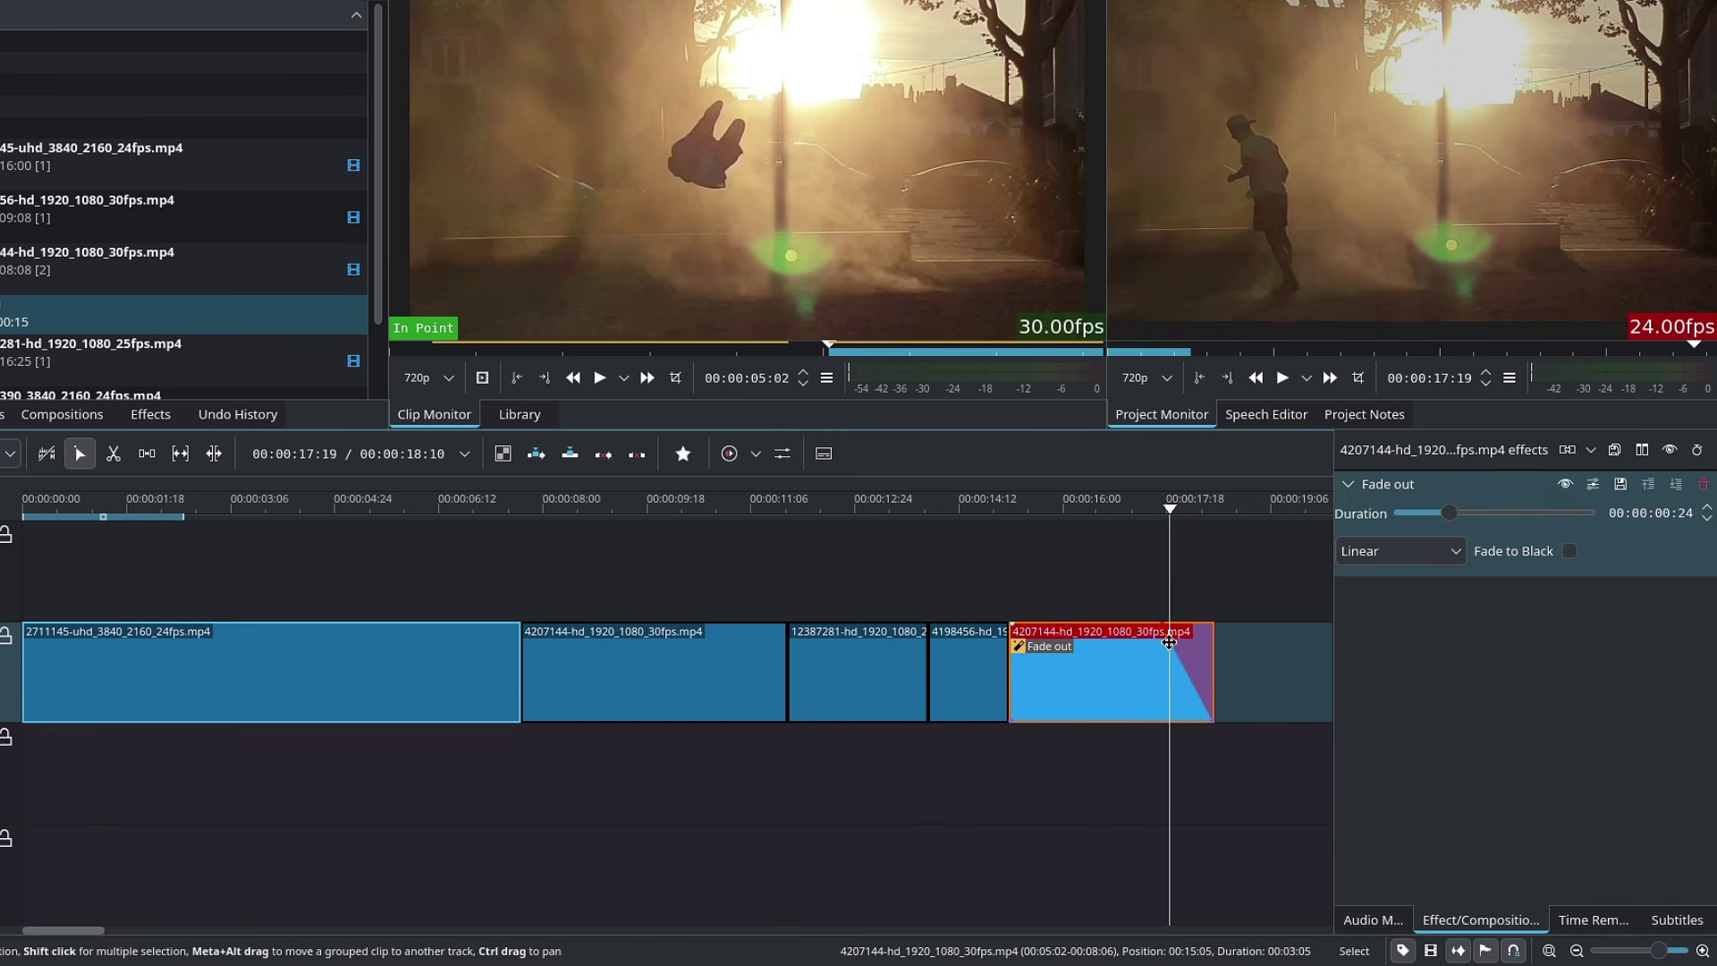
key(ctrl+z)
Give the last V1 clip a fade-out to black of 00:00:01:16 with the Cubic In curve and preview it at 00:00:17:12
drag(1201, 633, 1118, 623)
click(1119, 513)
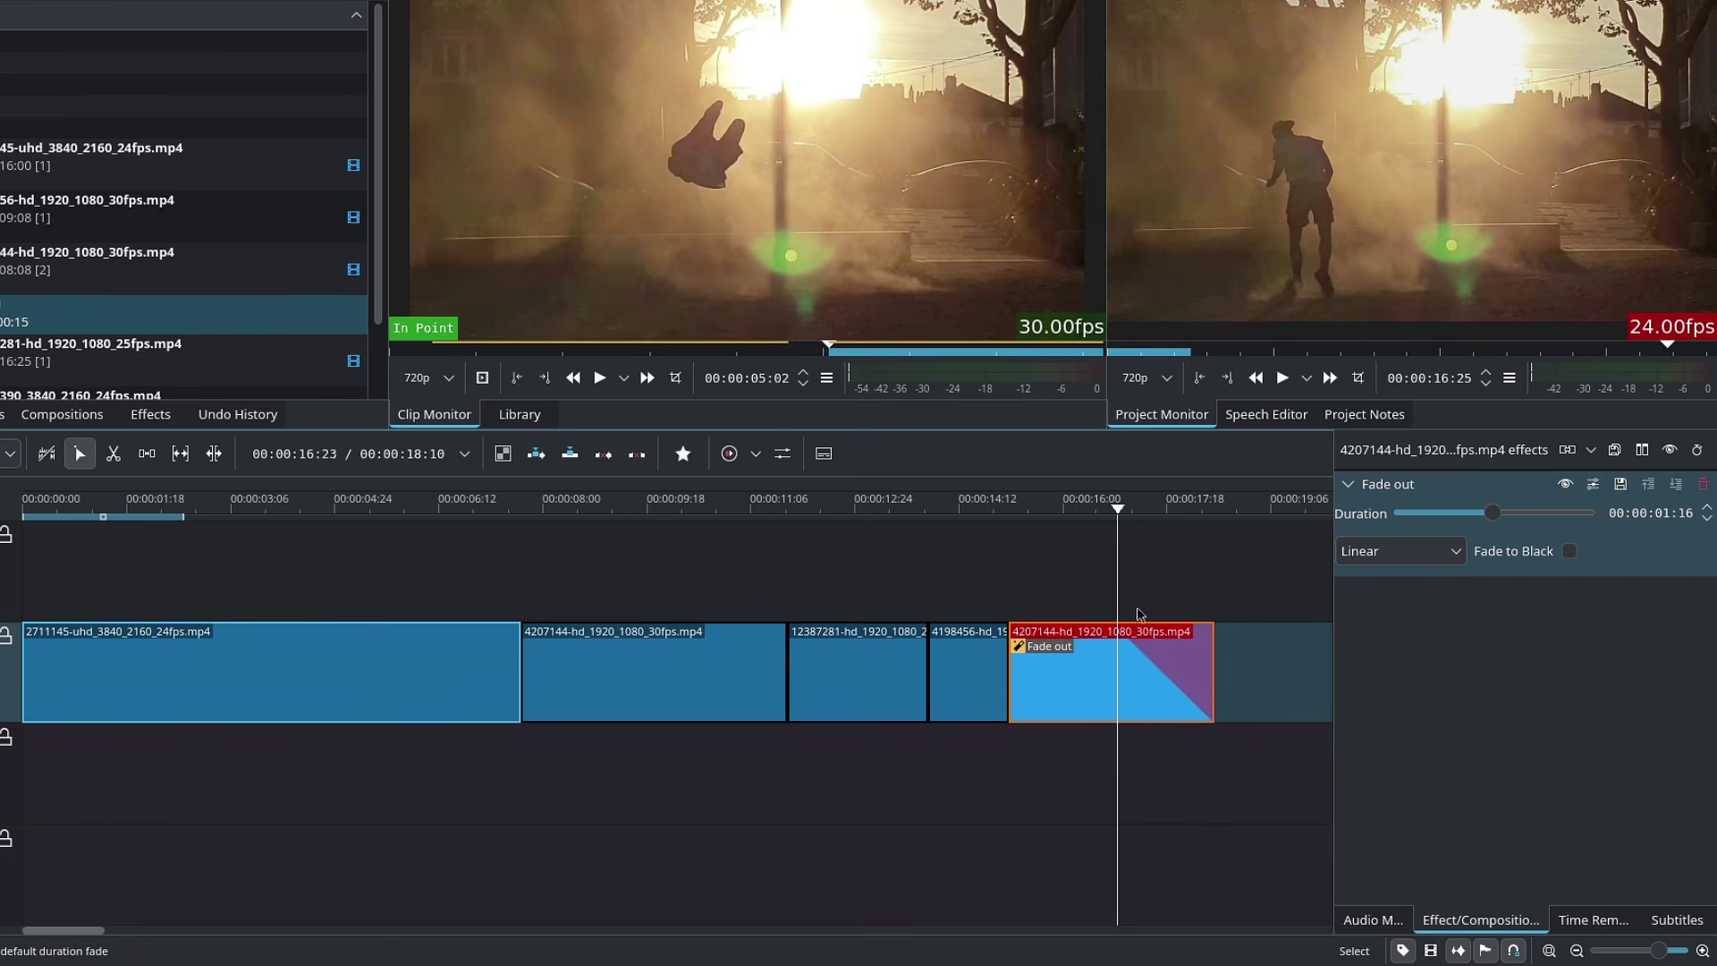
click(1571, 554)
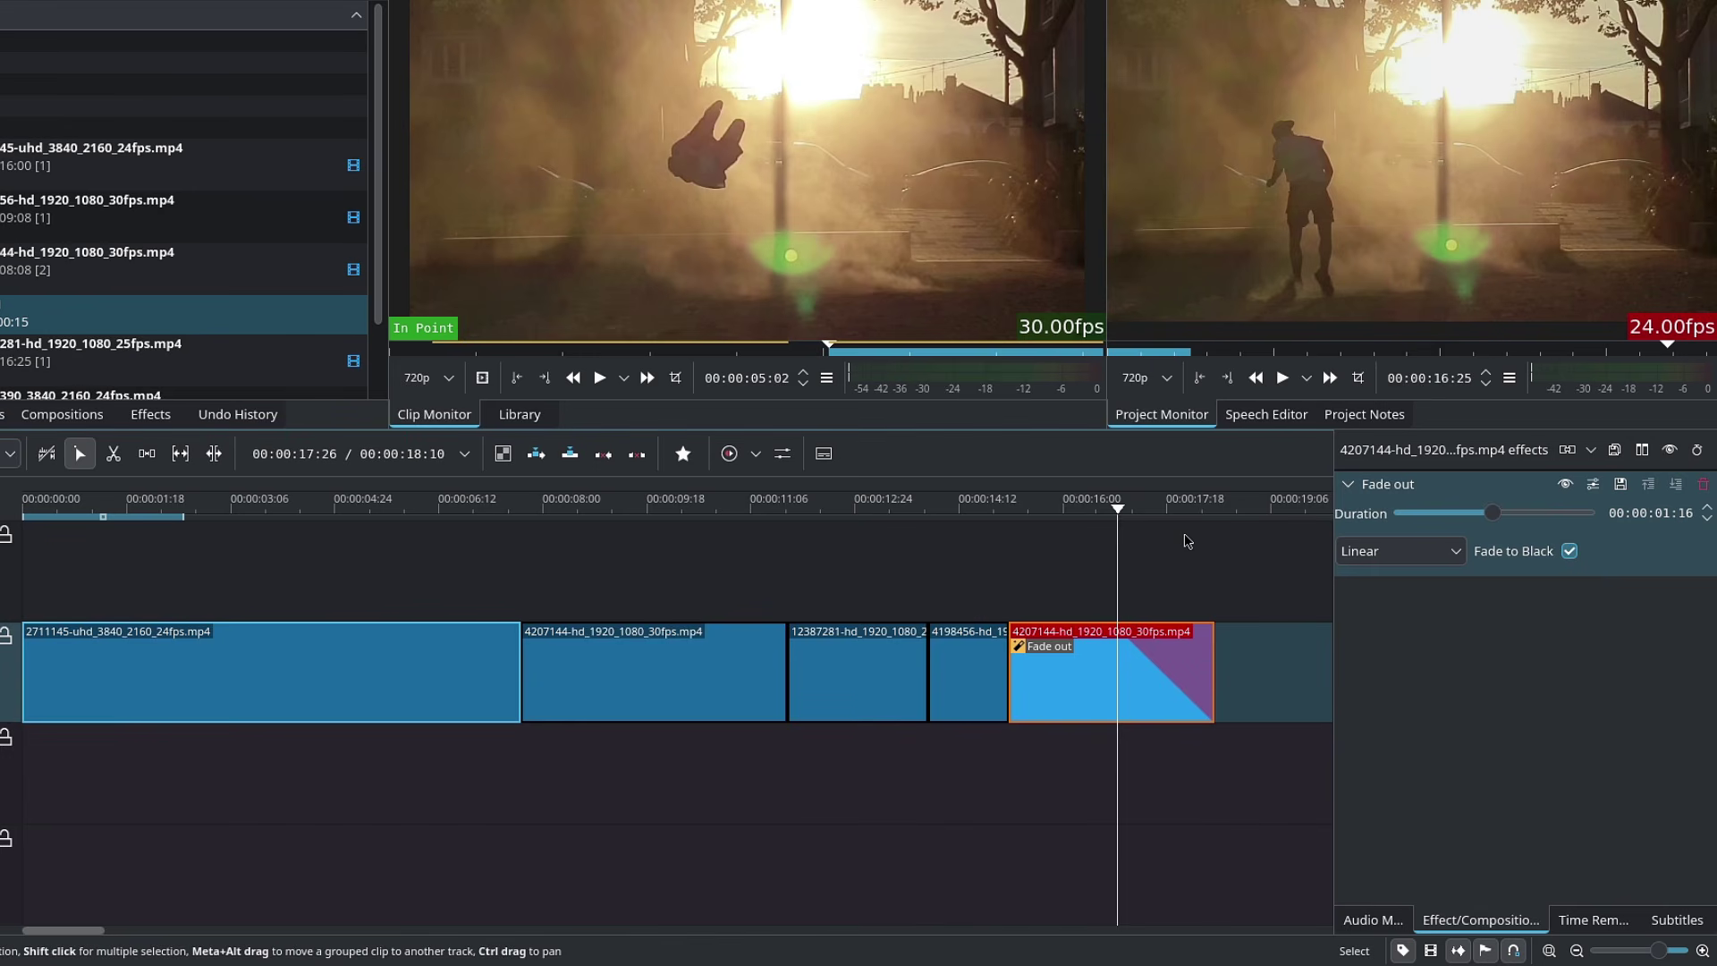
click(1433, 565)
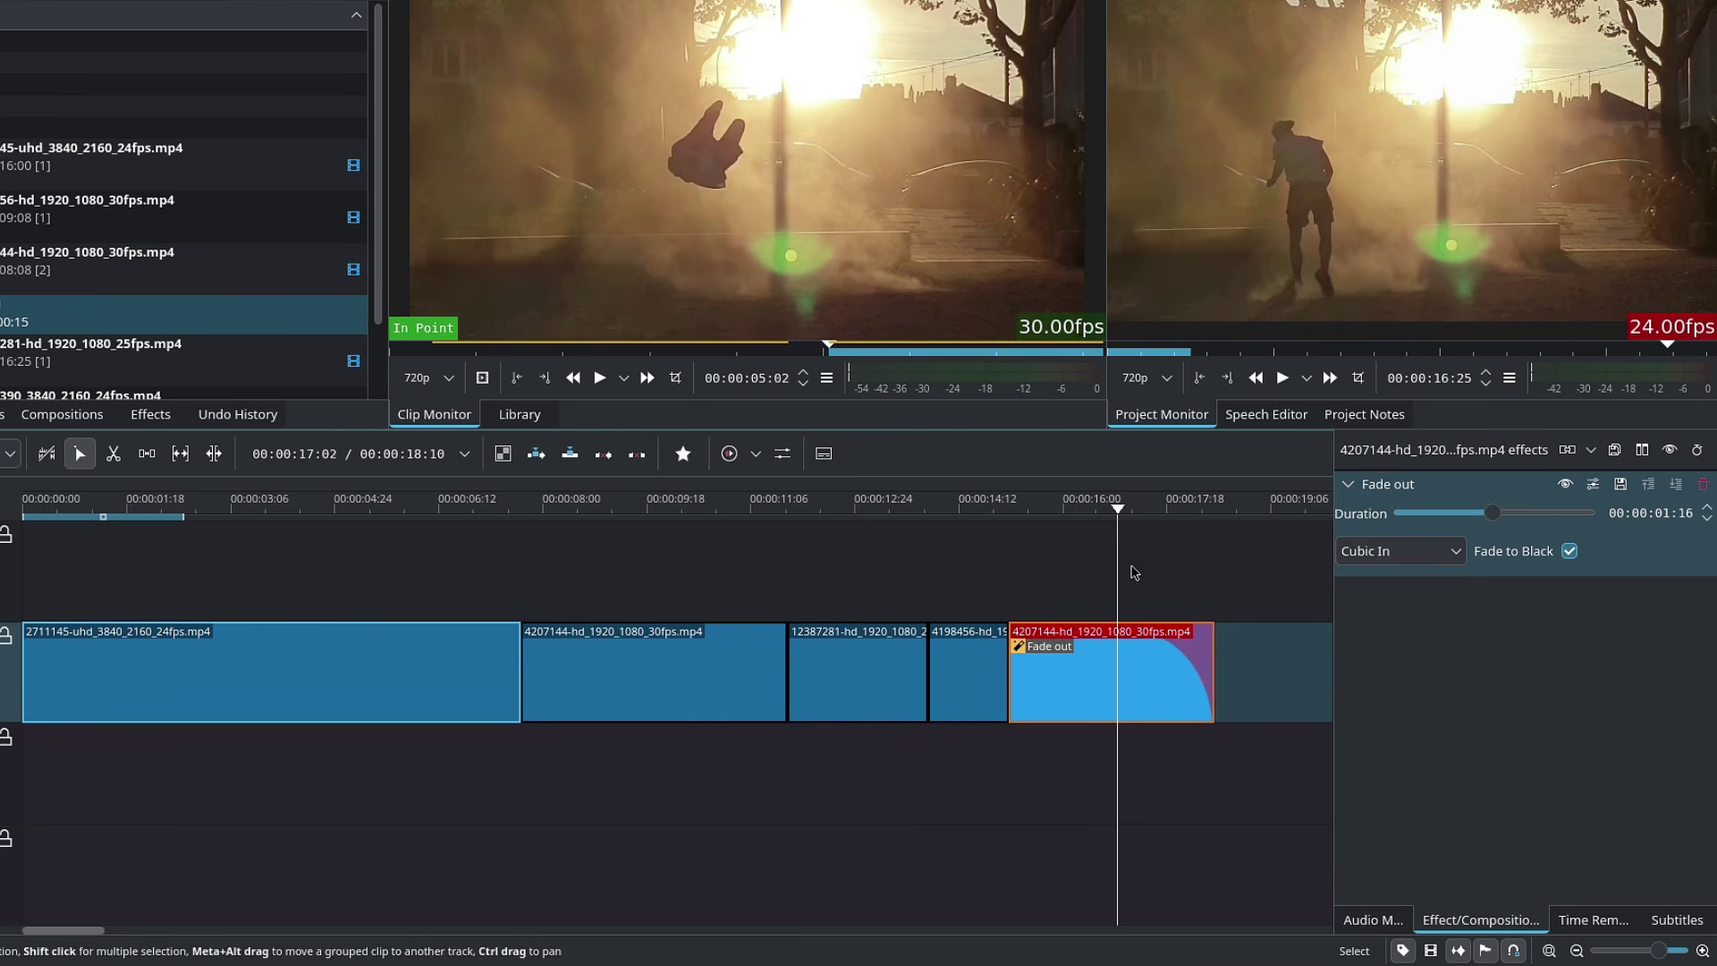
mouse_move(1126, 506)
mouse_down()
mouse_move(1218, 511)
mouse_move(1153, 511)
mouse_up()
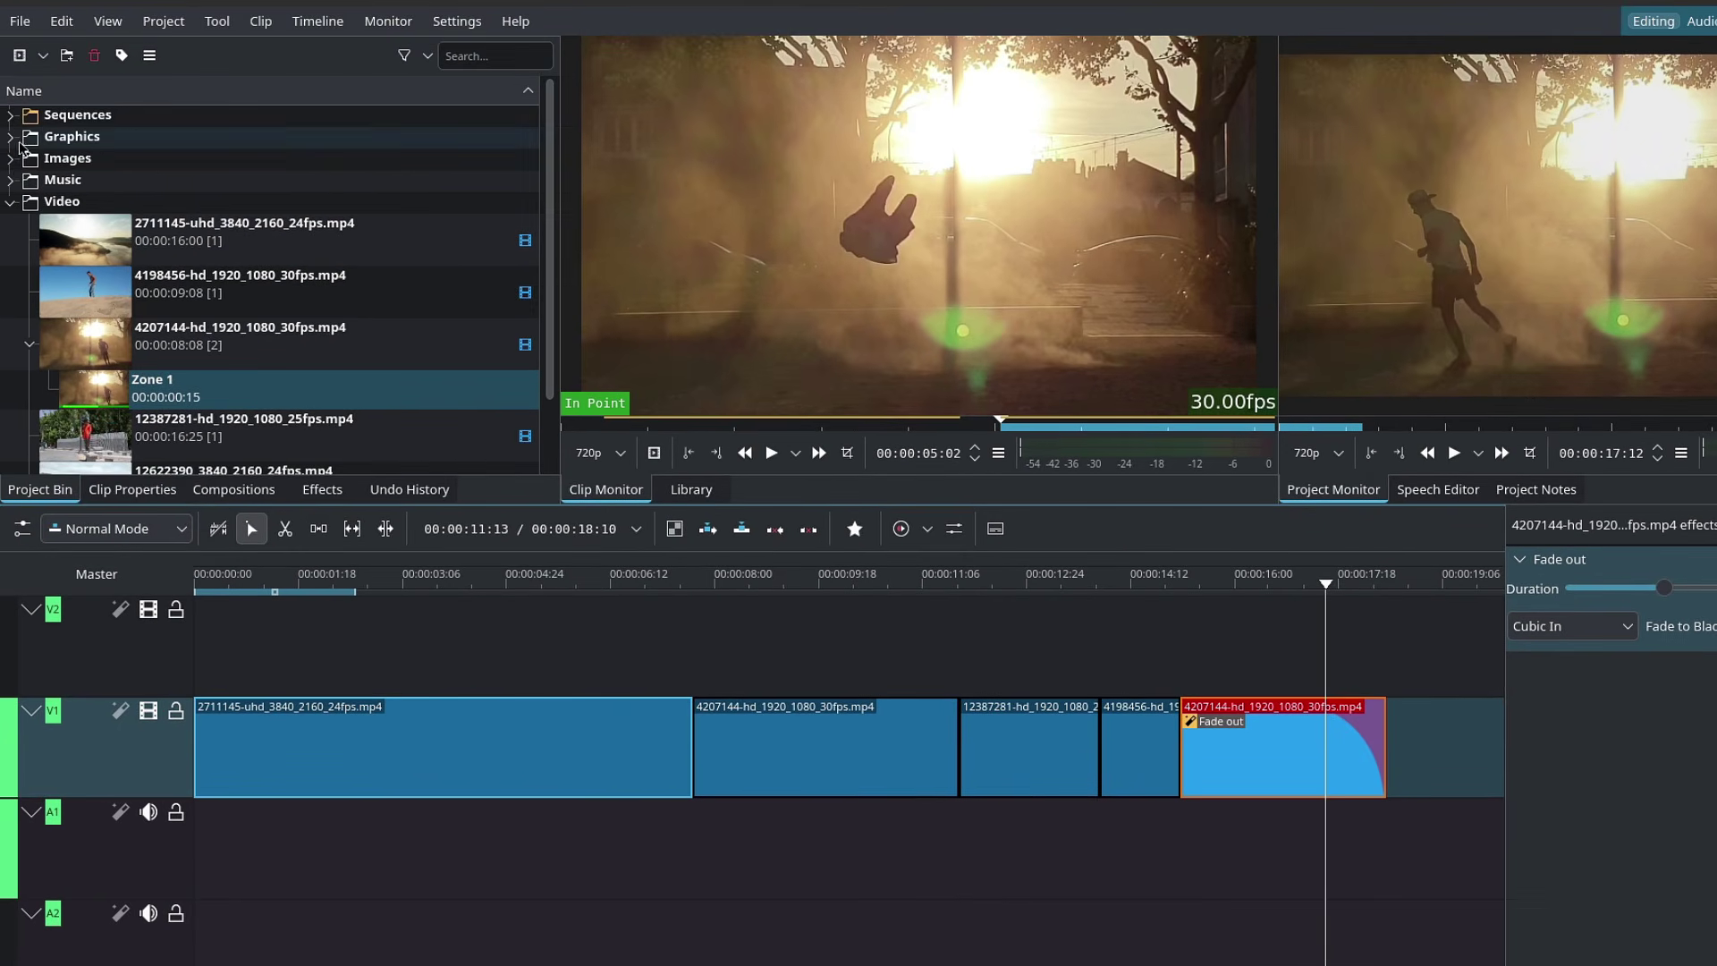
Place logo.png from the Graphics folder on V2, starting at the same point as the last V1 clip
click(10, 136)
click(97, 224)
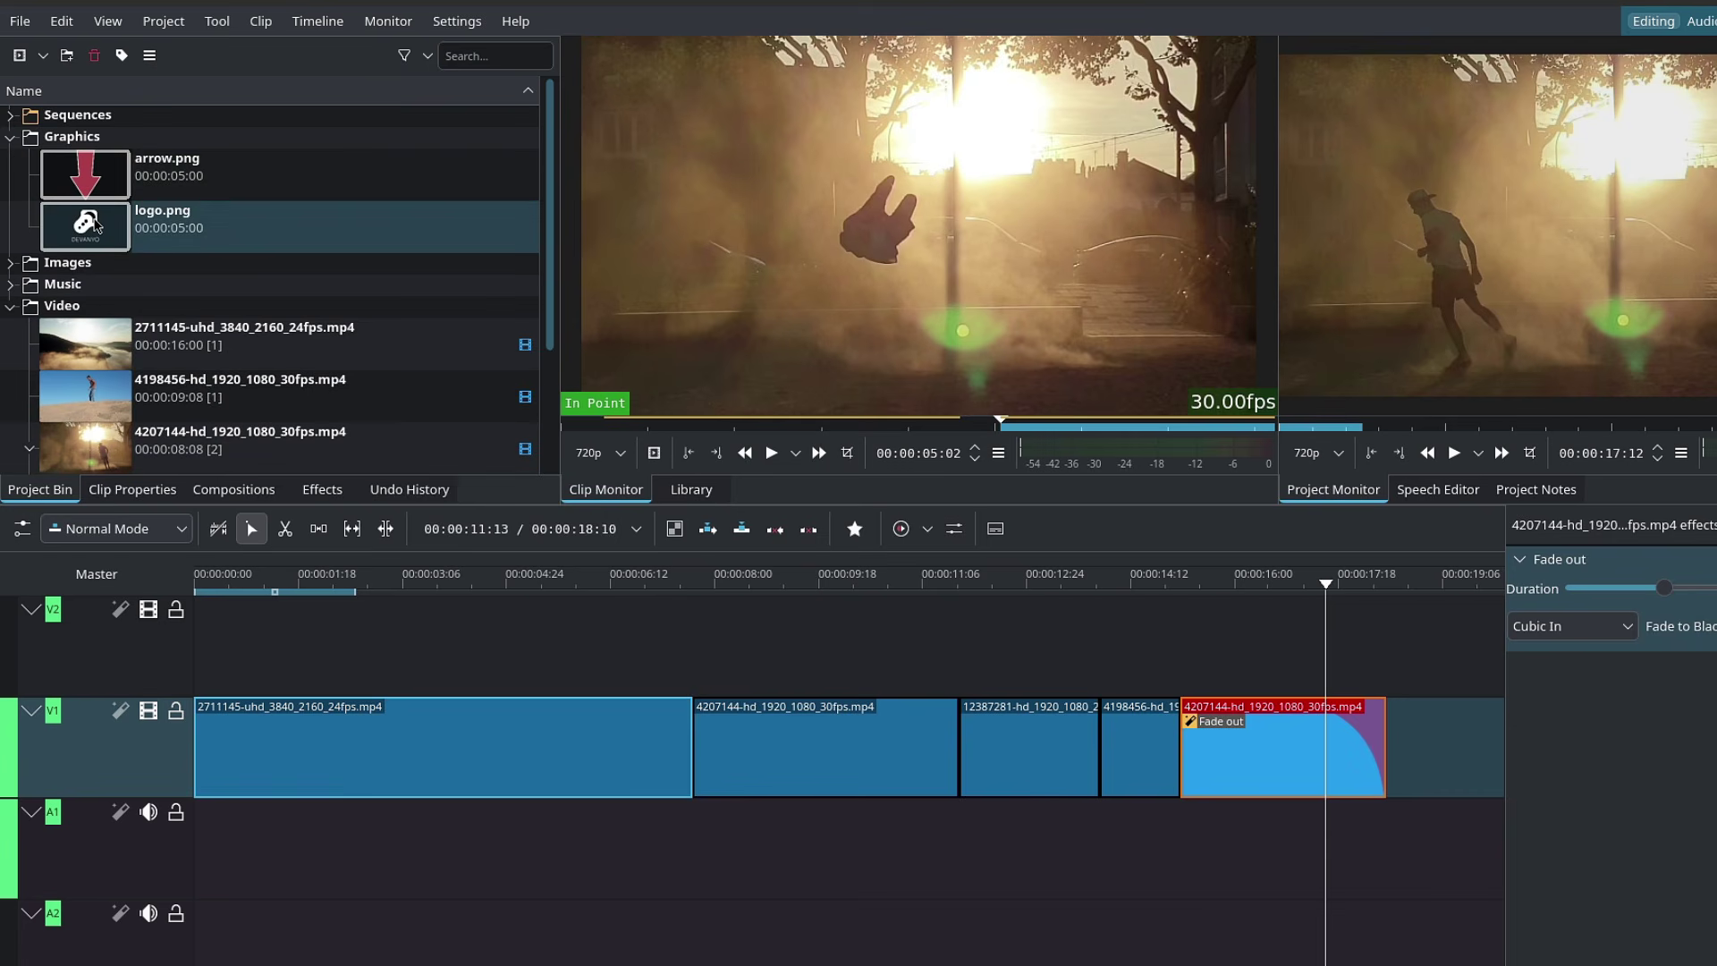
drag(76, 235, 1179, 663)
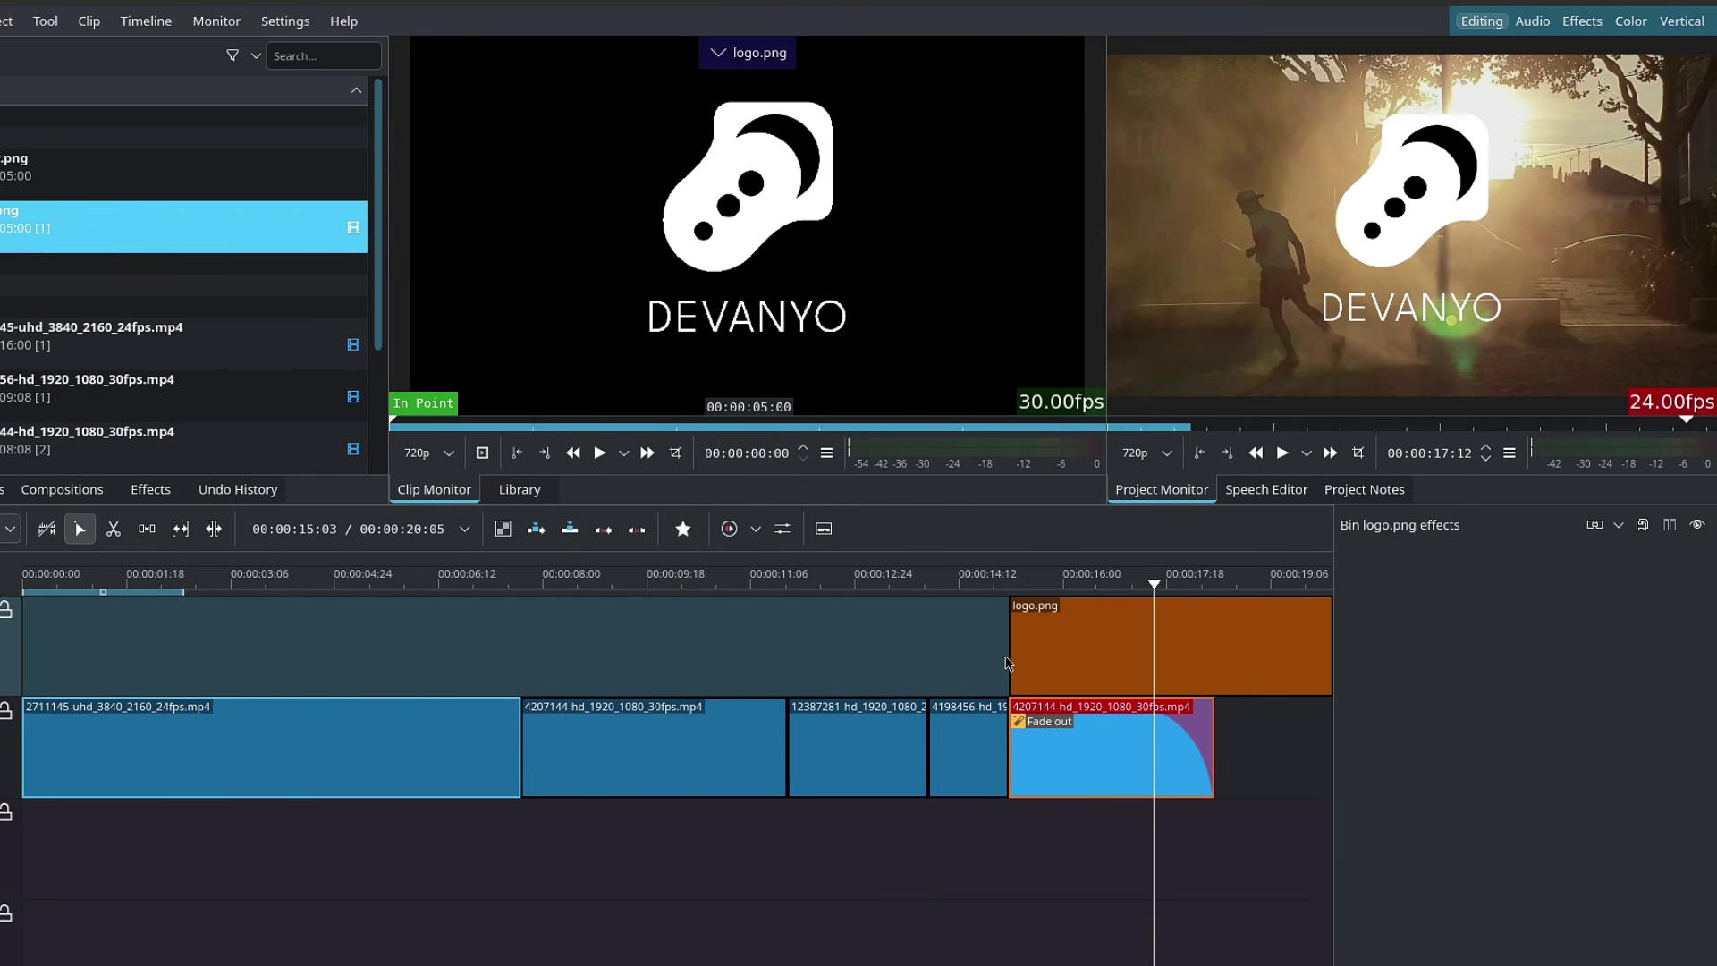
Give the logo.png clip on V2 a fade-in of 00:00:02:00 with the Cubic In curve and scrub through it to preview
scroll(1008, 664, down, 1)
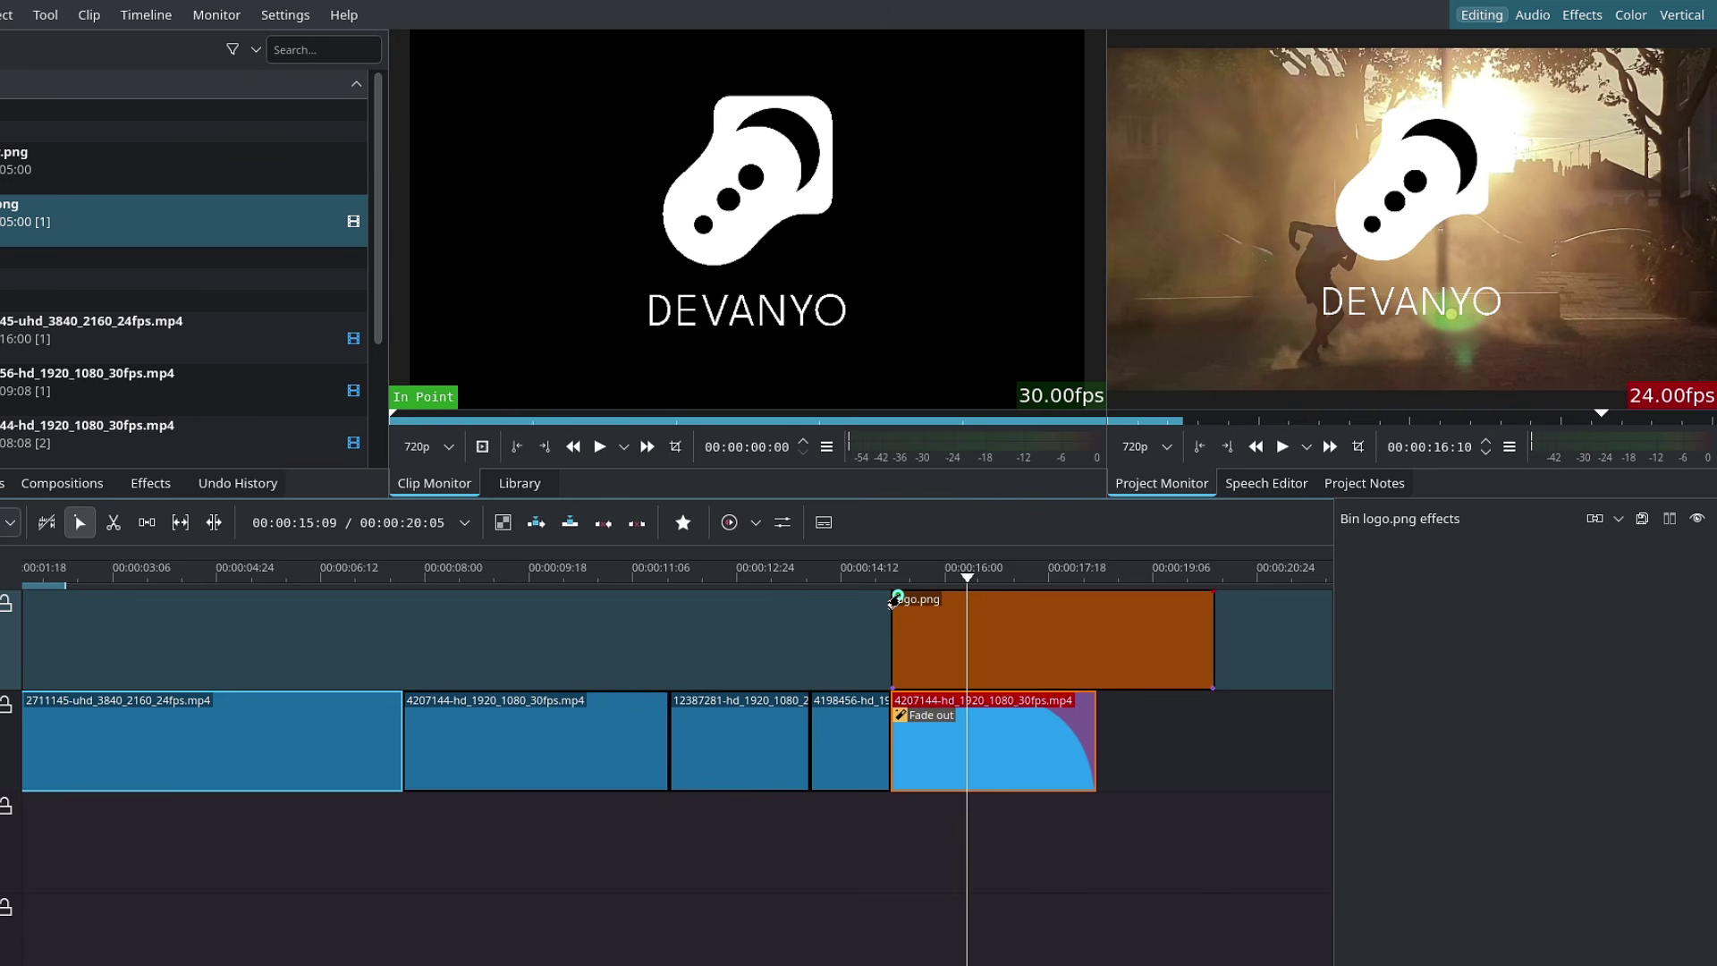
drag(897, 596, 960, 579)
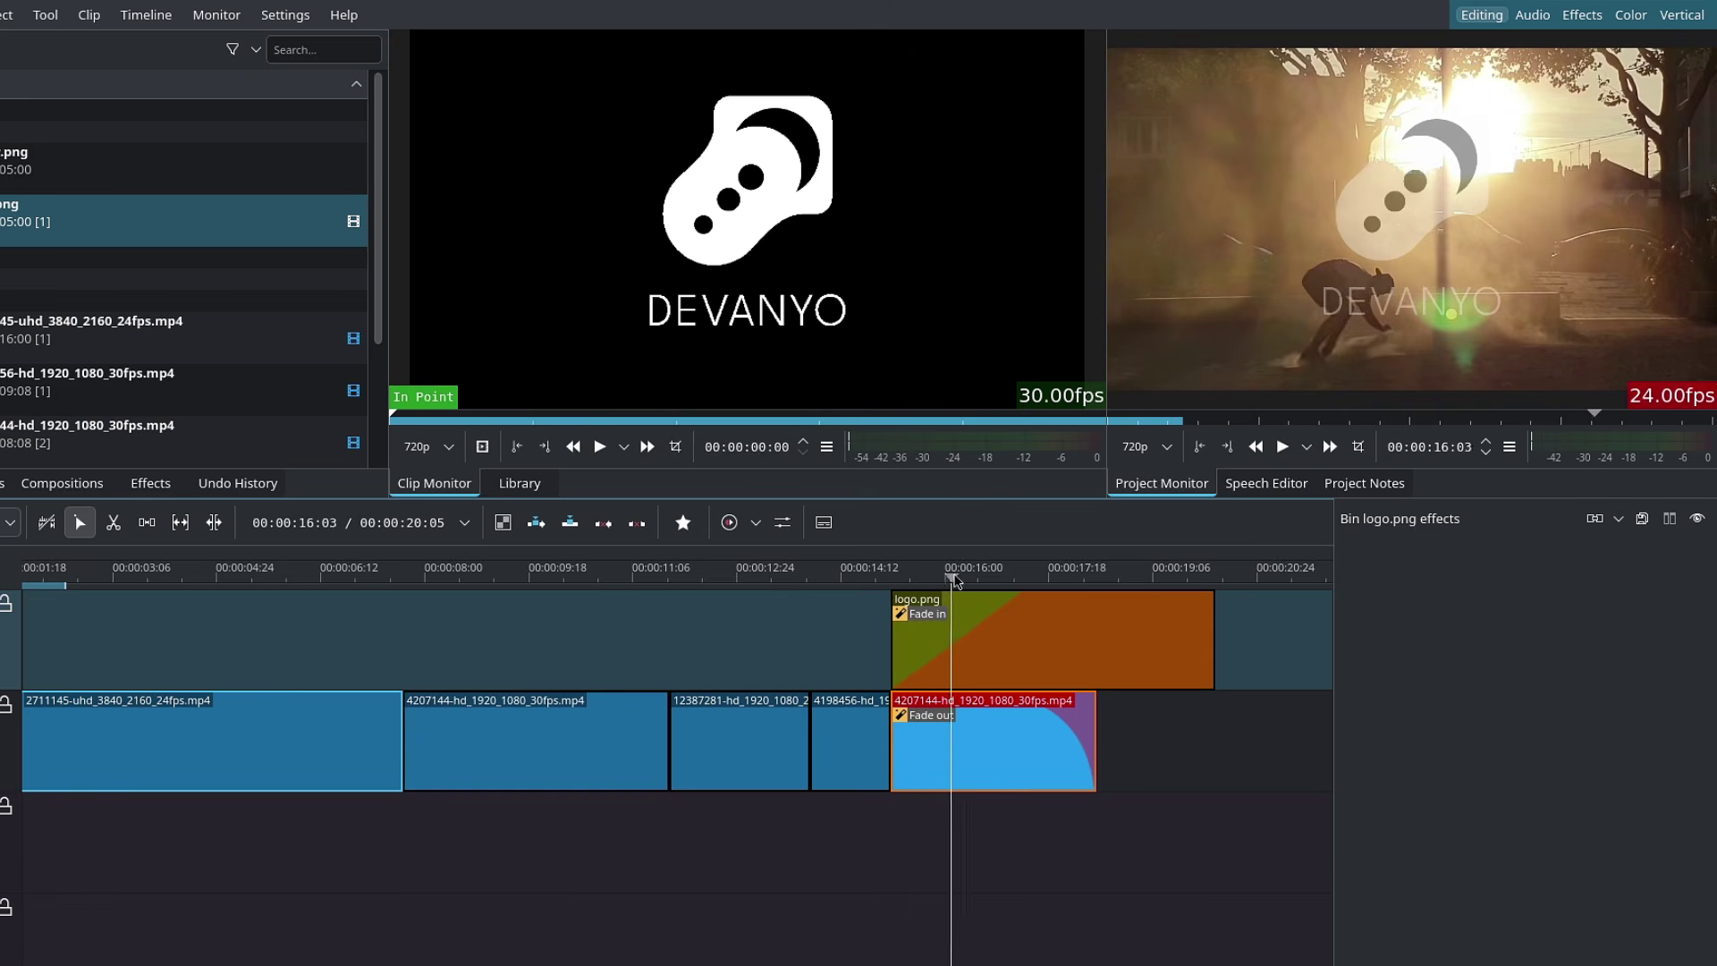
click(980, 625)
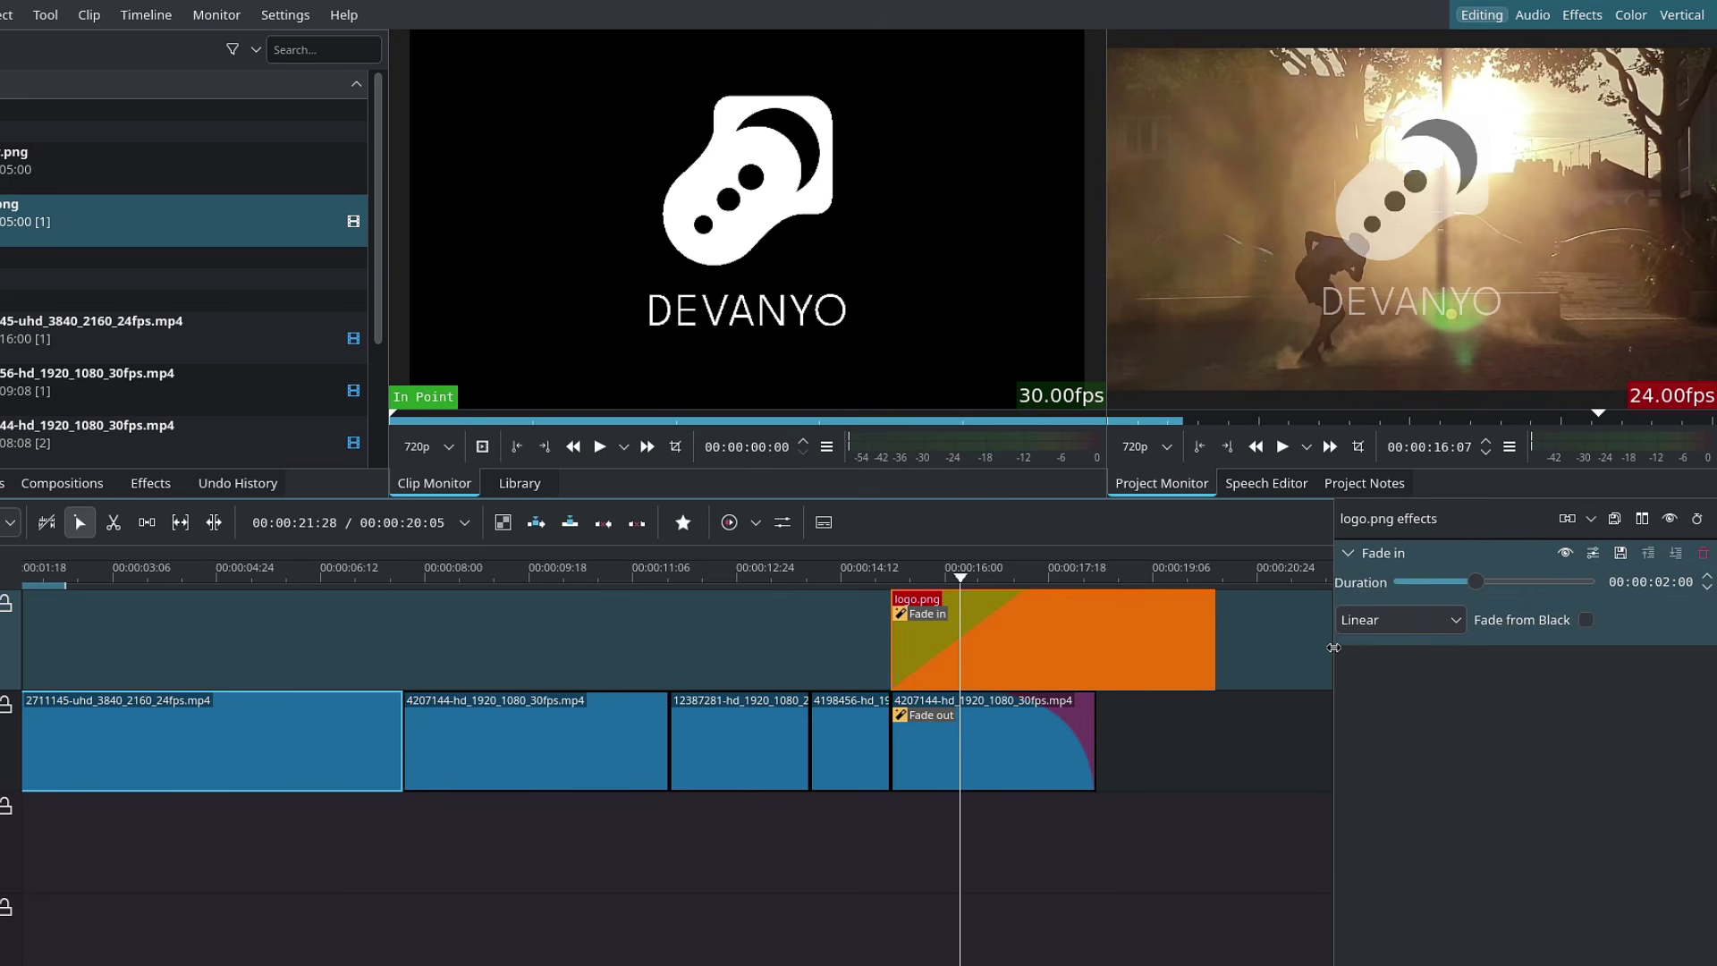
click(1413, 628)
click(1408, 686)
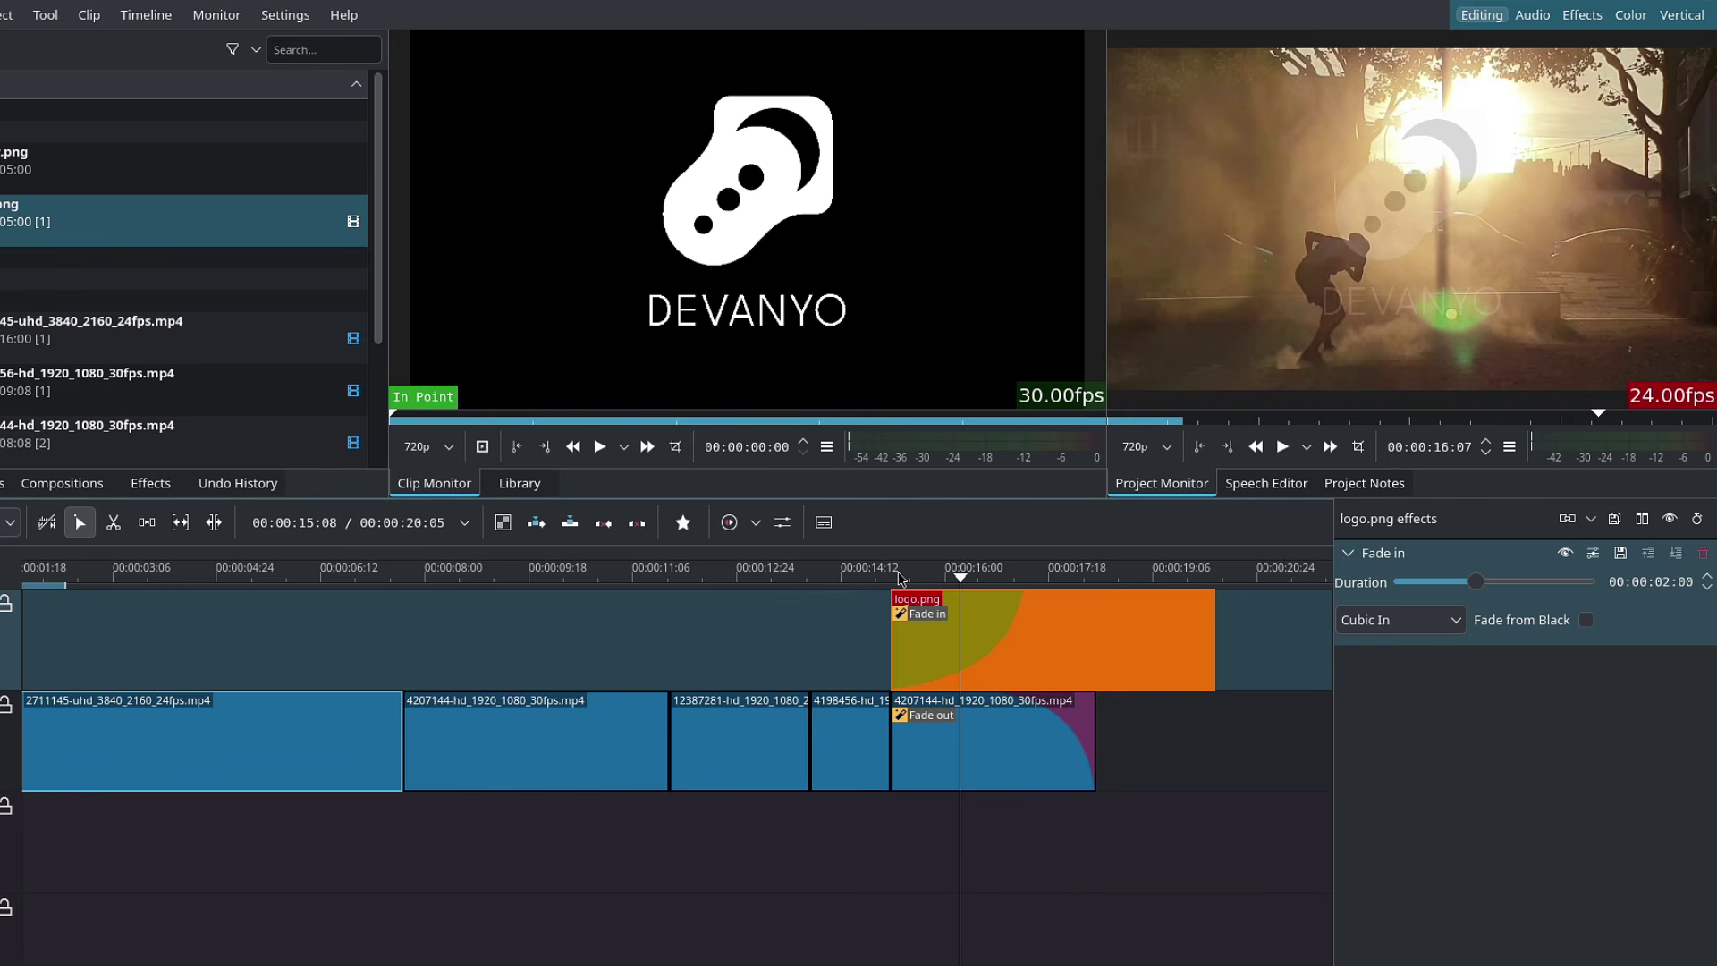
drag(899, 579, 973, 579)
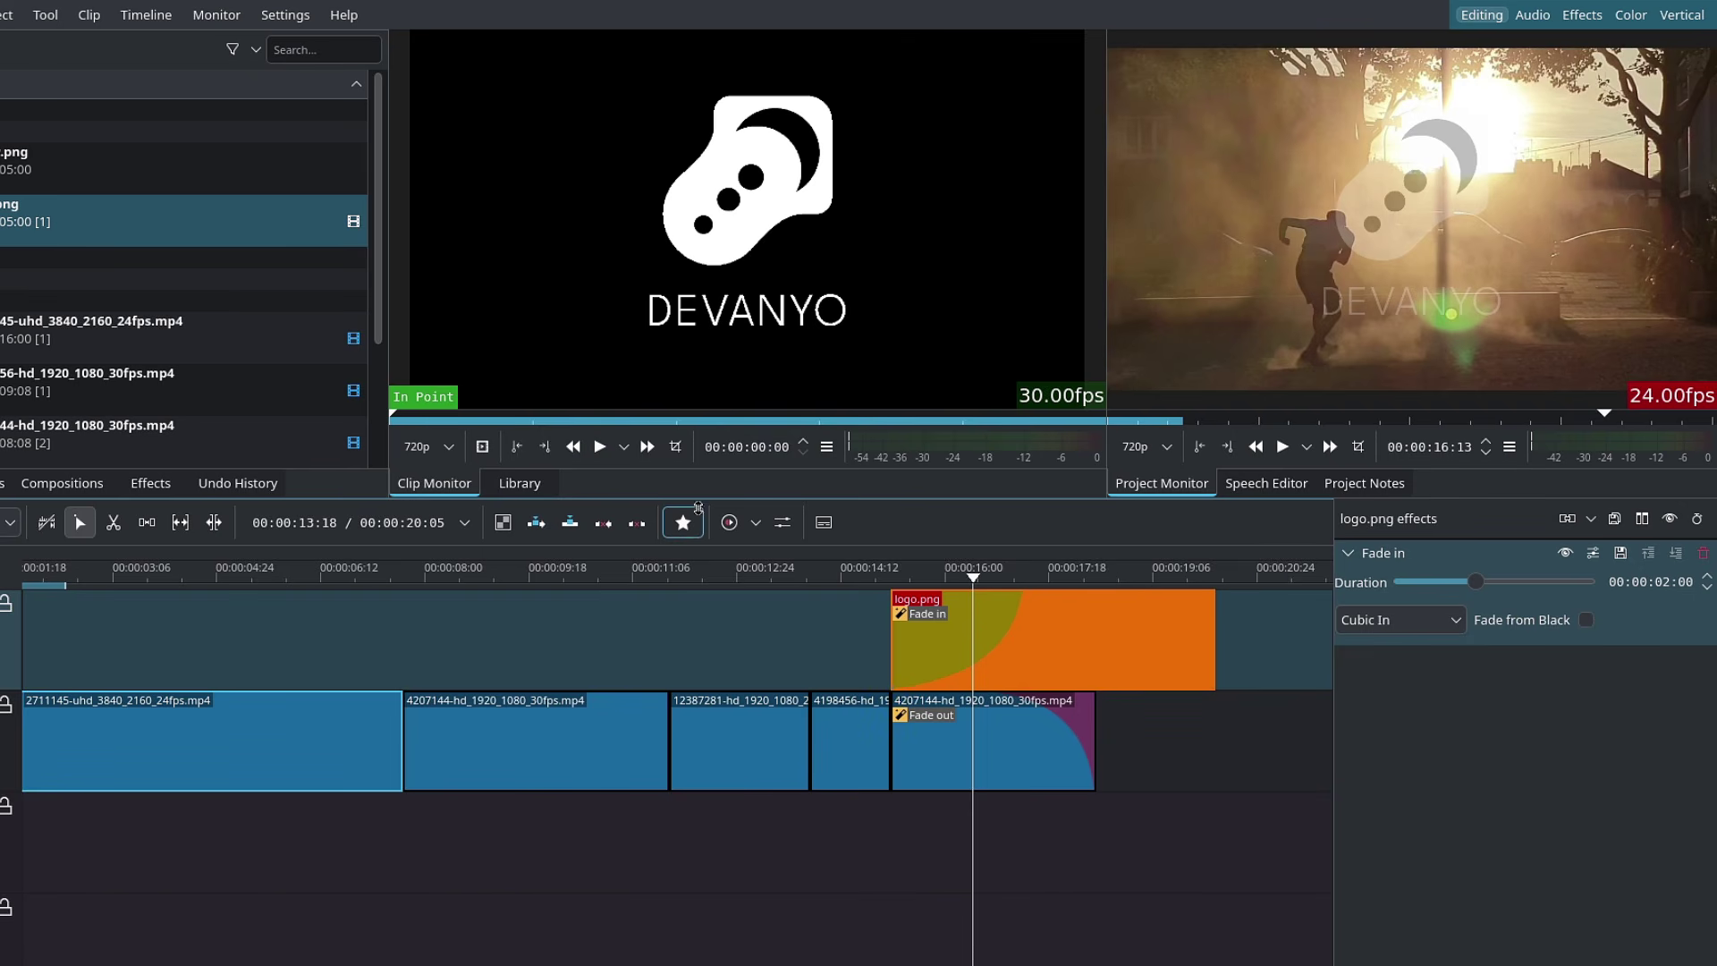
Apply the favorite Transform effect to the logo.png clip, widen the effect settings area and collapse the Transform section
click(684, 527)
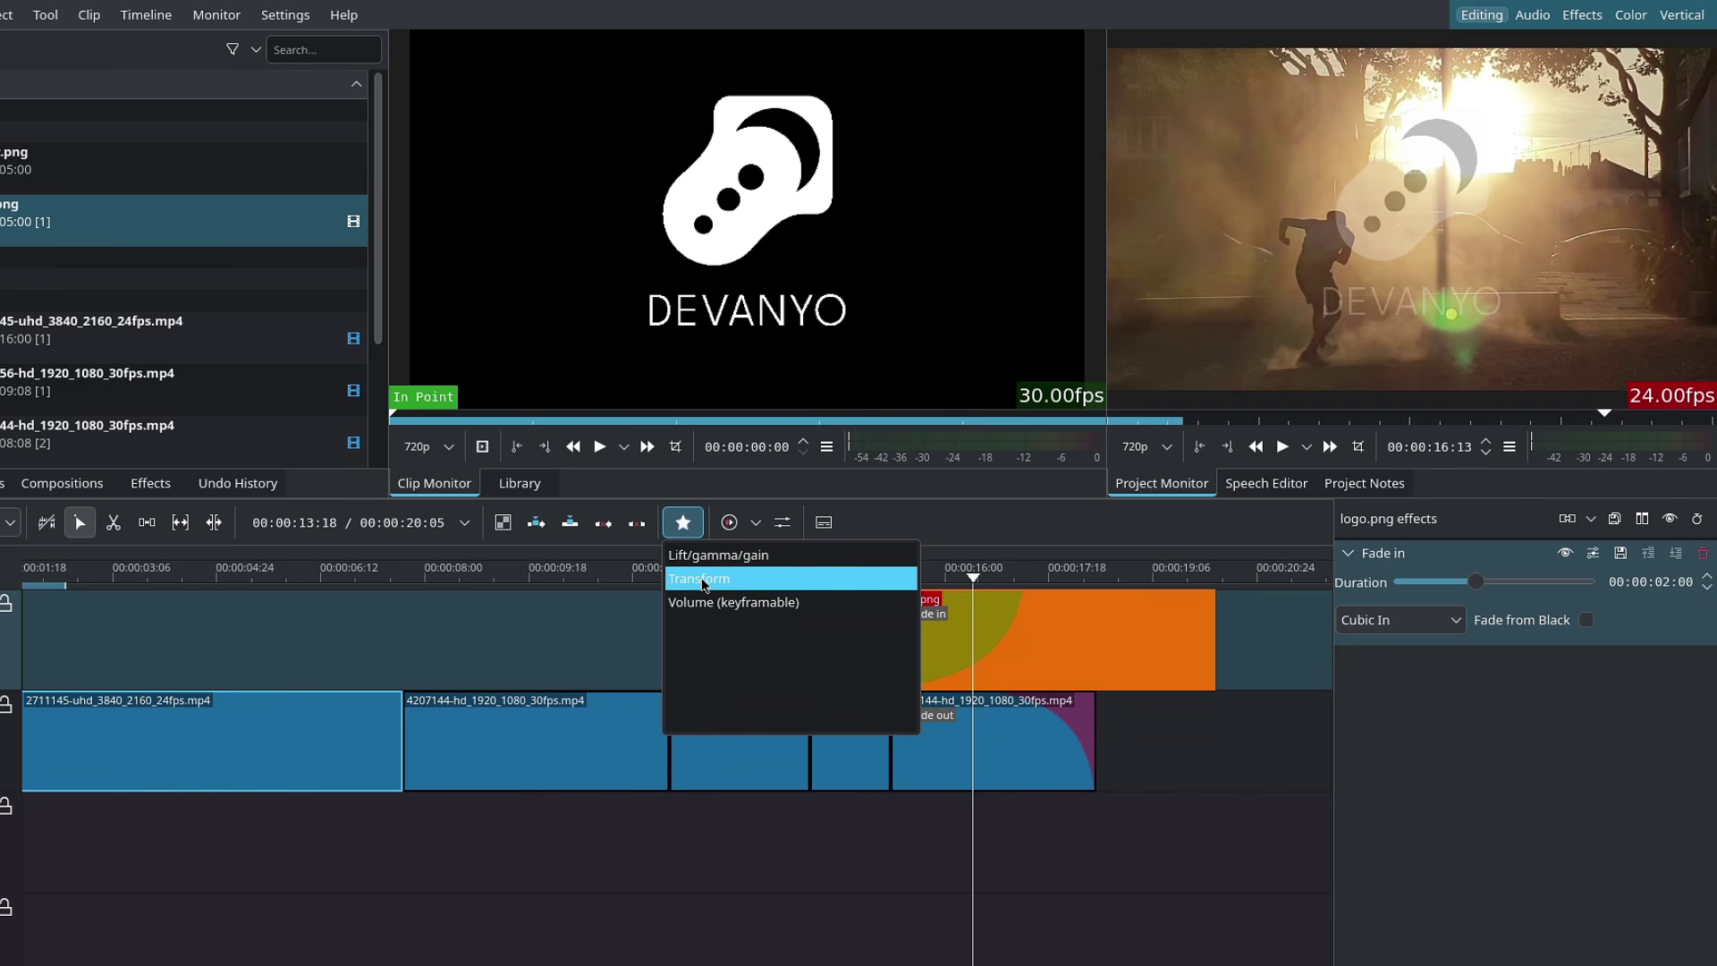
drag(704, 585, 1070, 655)
click(1071, 654)
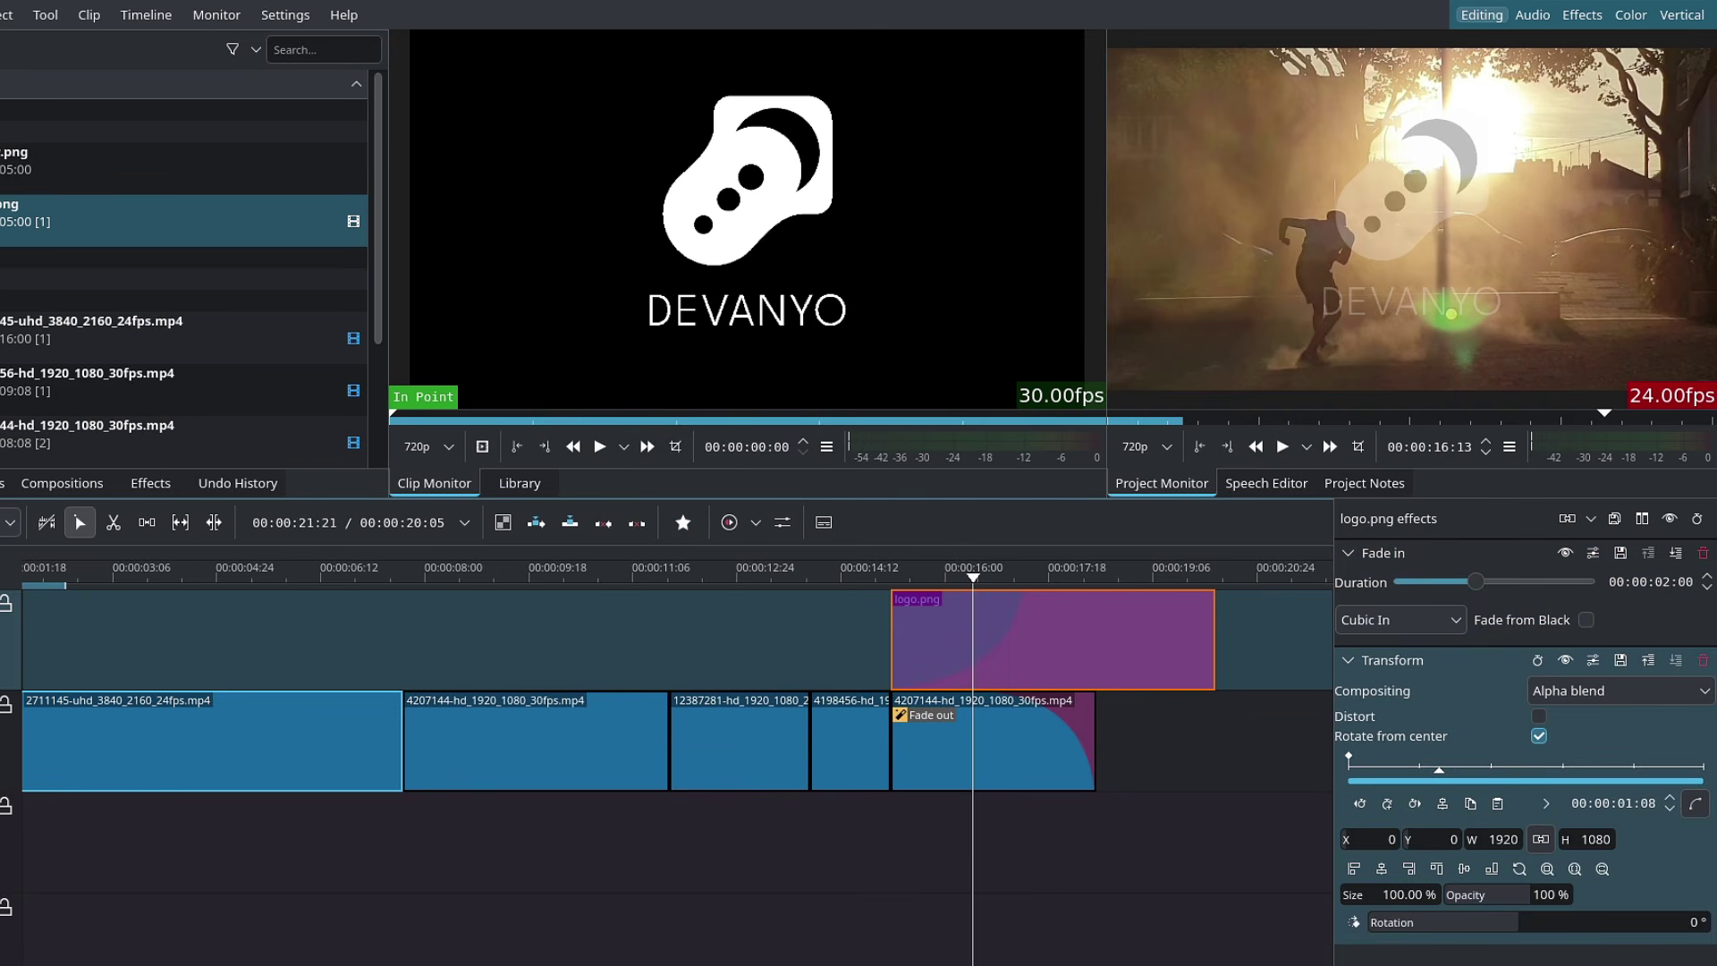
drag(1334, 954, 1268, 943)
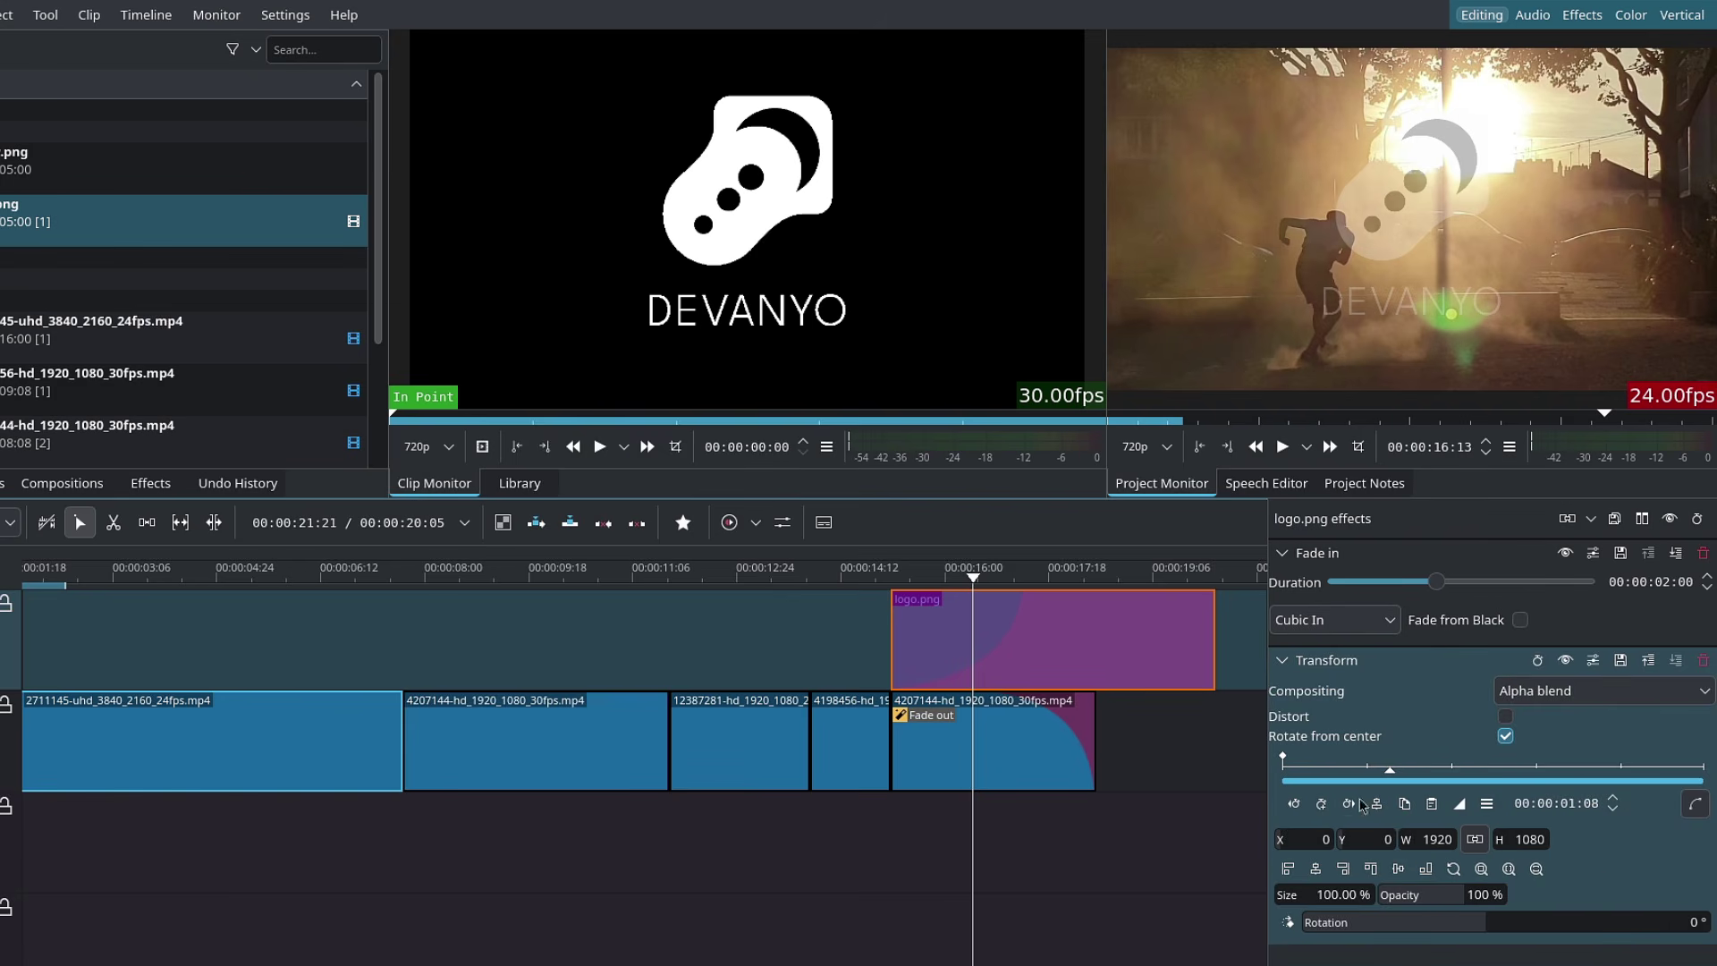
click(1281, 662)
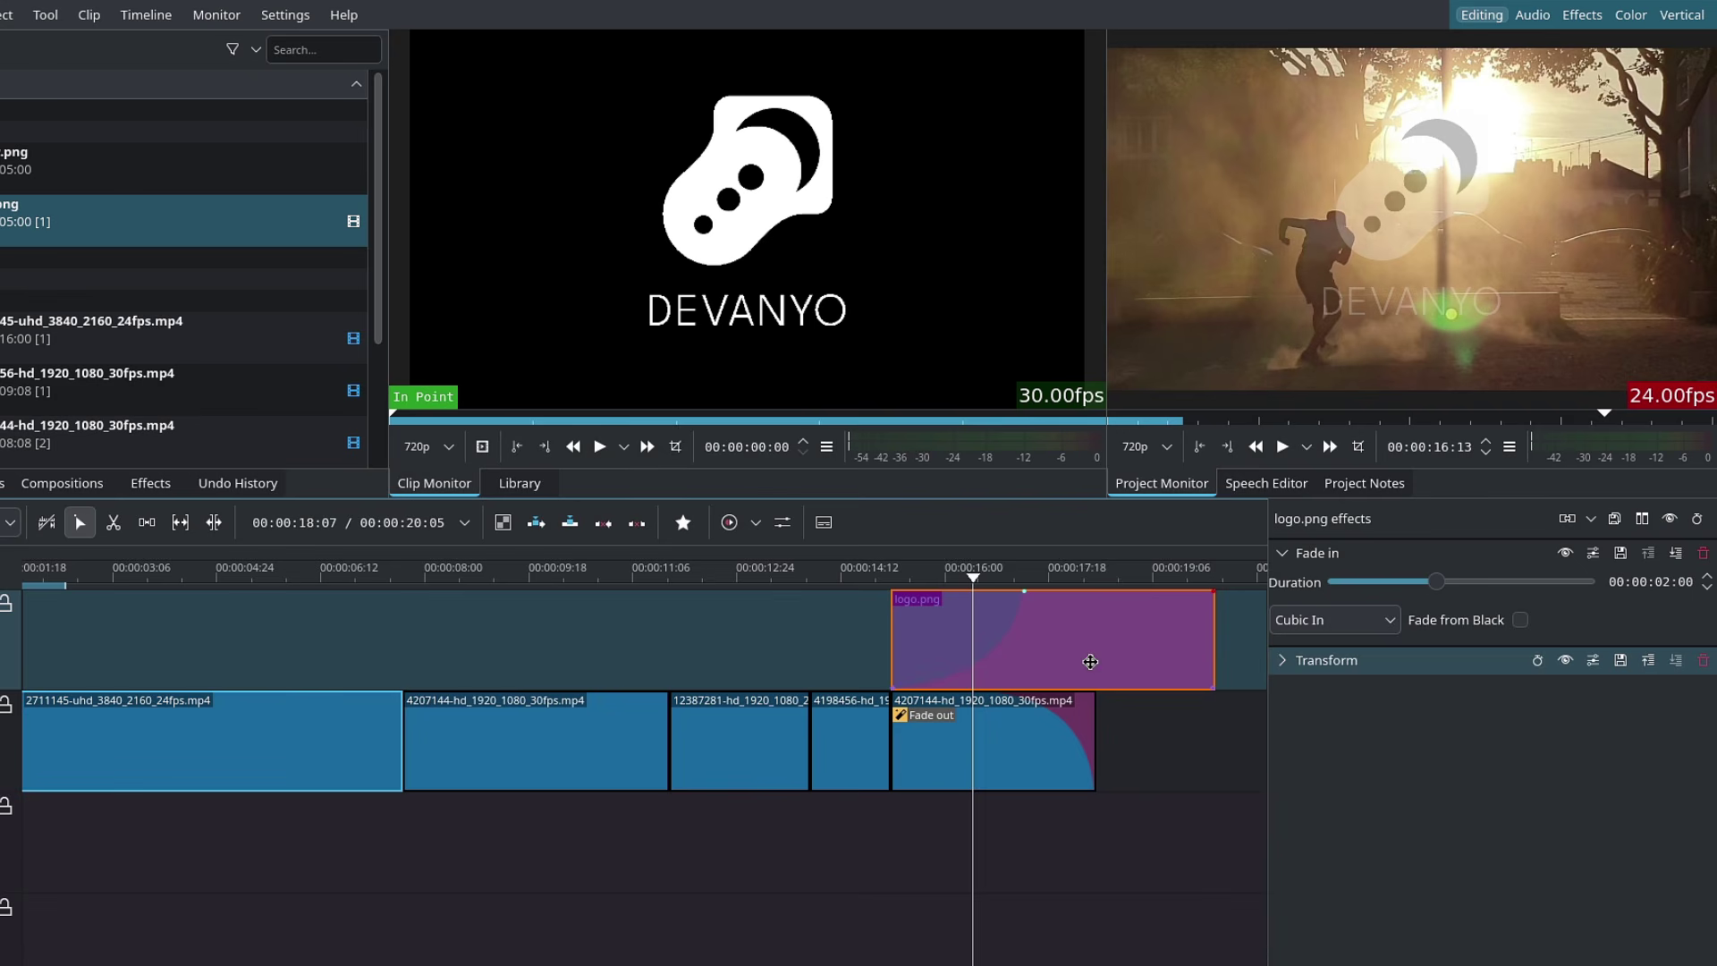
Collapse the Fade in section and set the logo.png clip's Transform size to 80%
click(1281, 553)
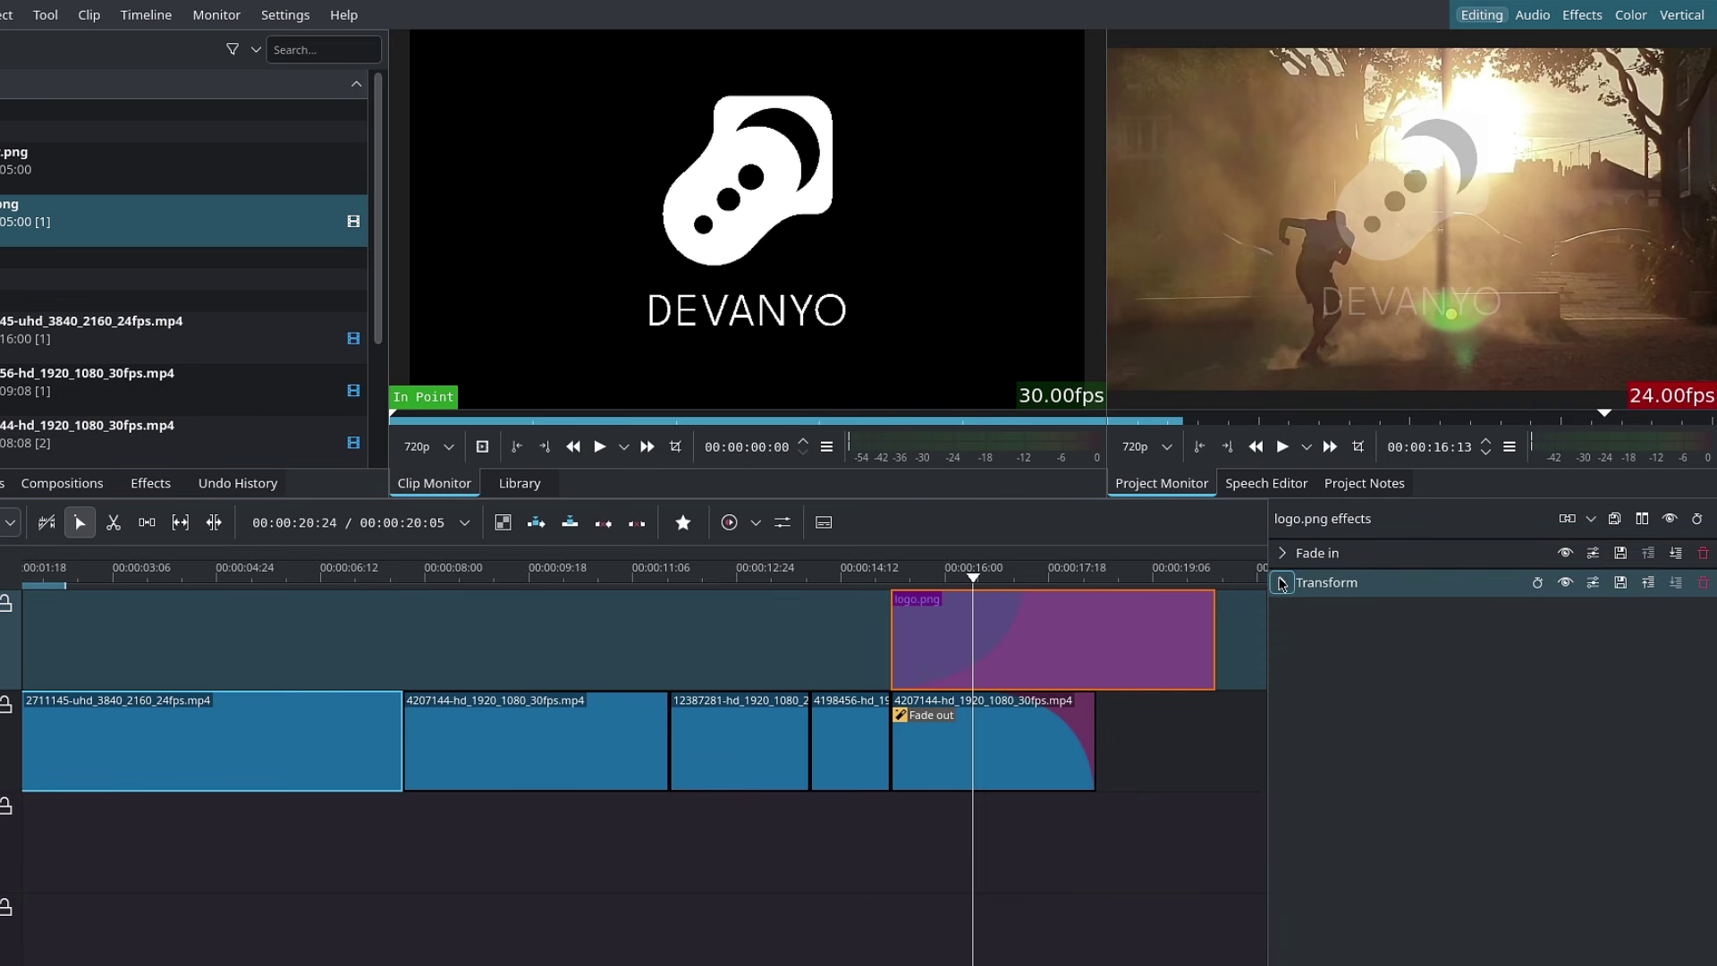
click(1283, 582)
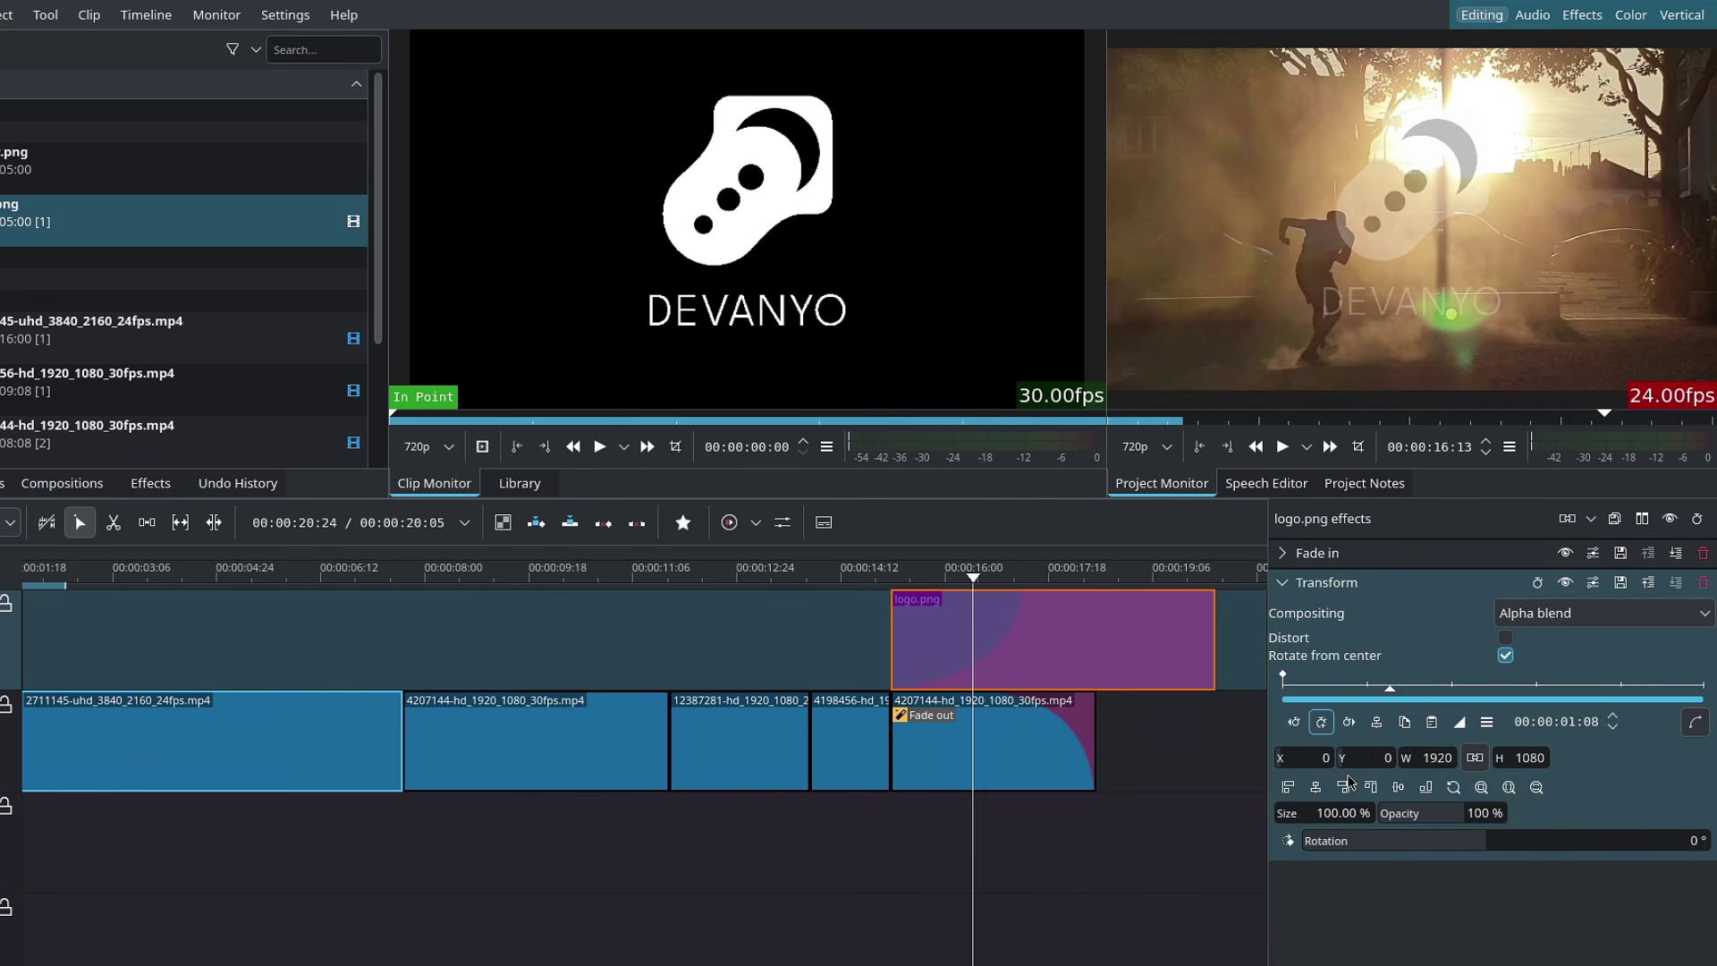
click(1308, 810)
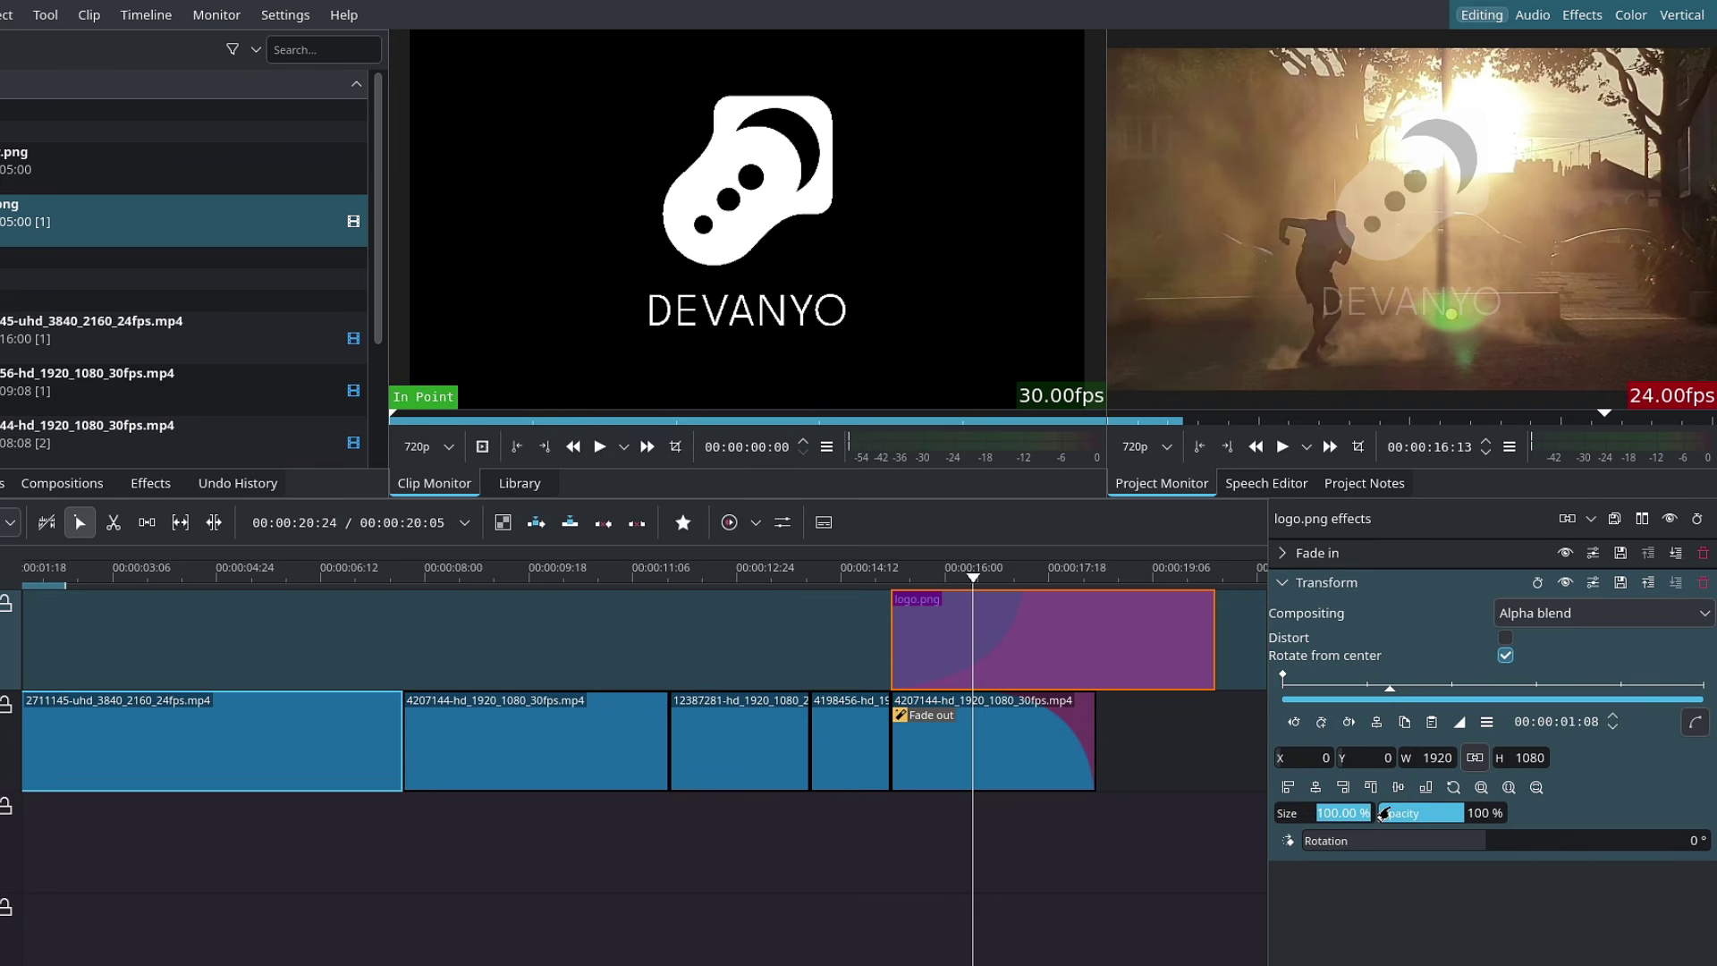
text(8)
key(Return)
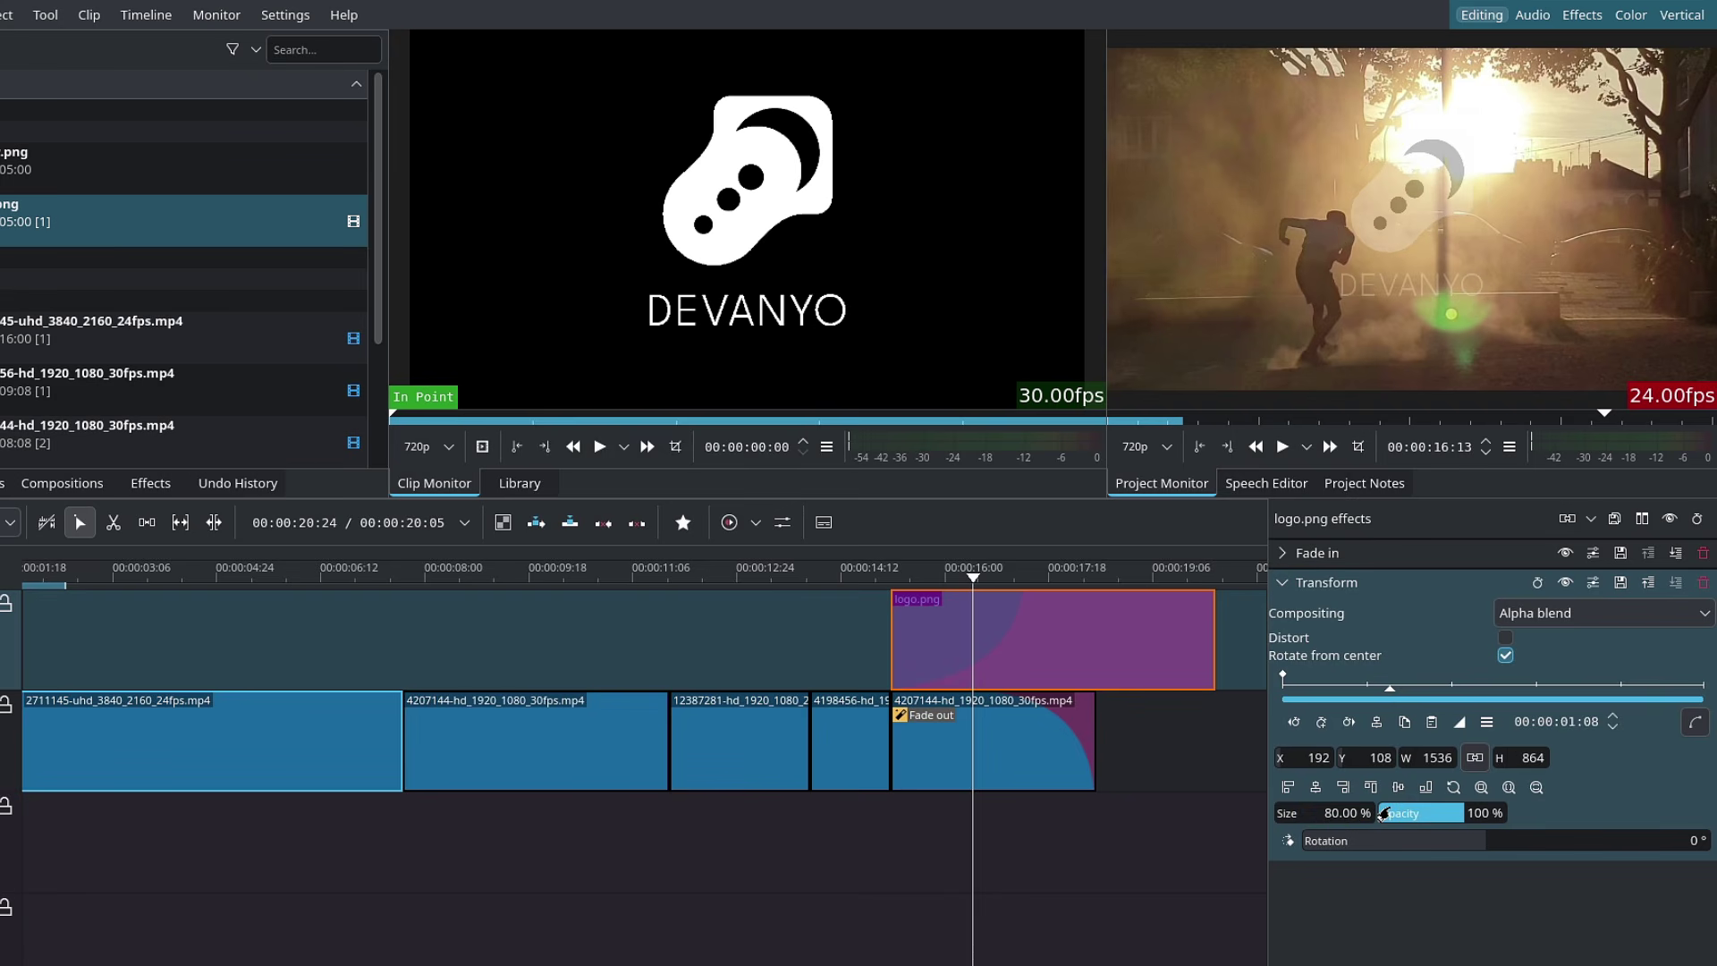
Scrub across the logo.png clip to preview its scaled fade-in and collapse the Transform section
click(927, 572)
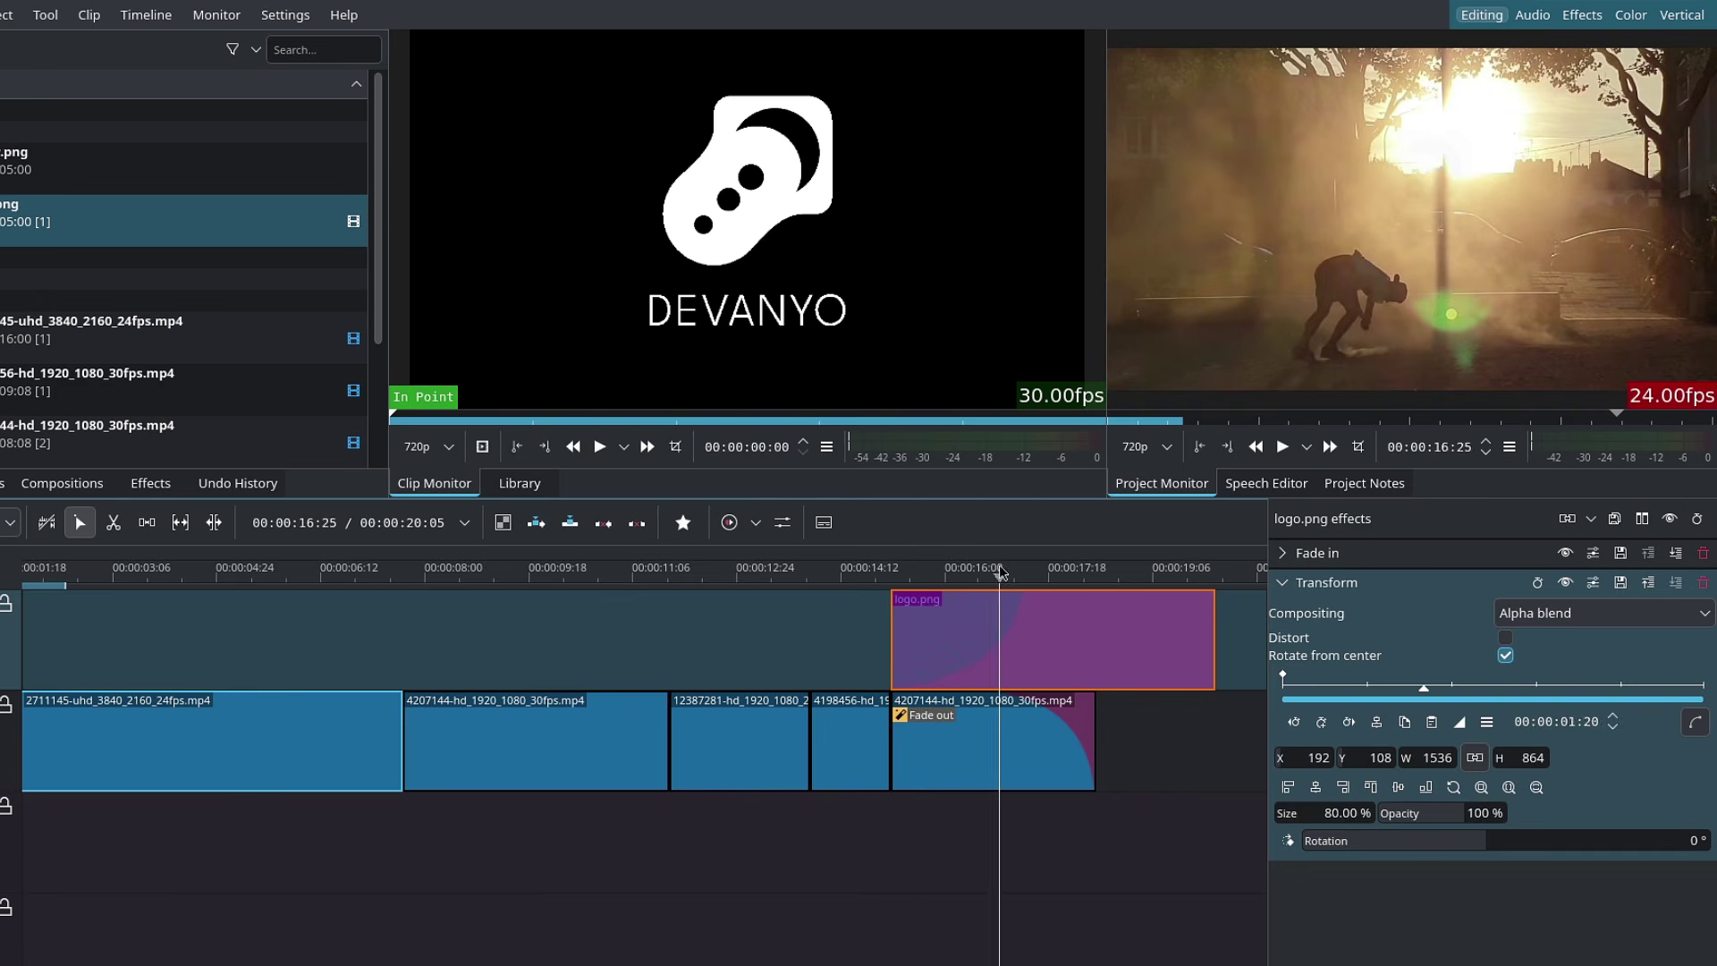
click(1058, 573)
click(1283, 582)
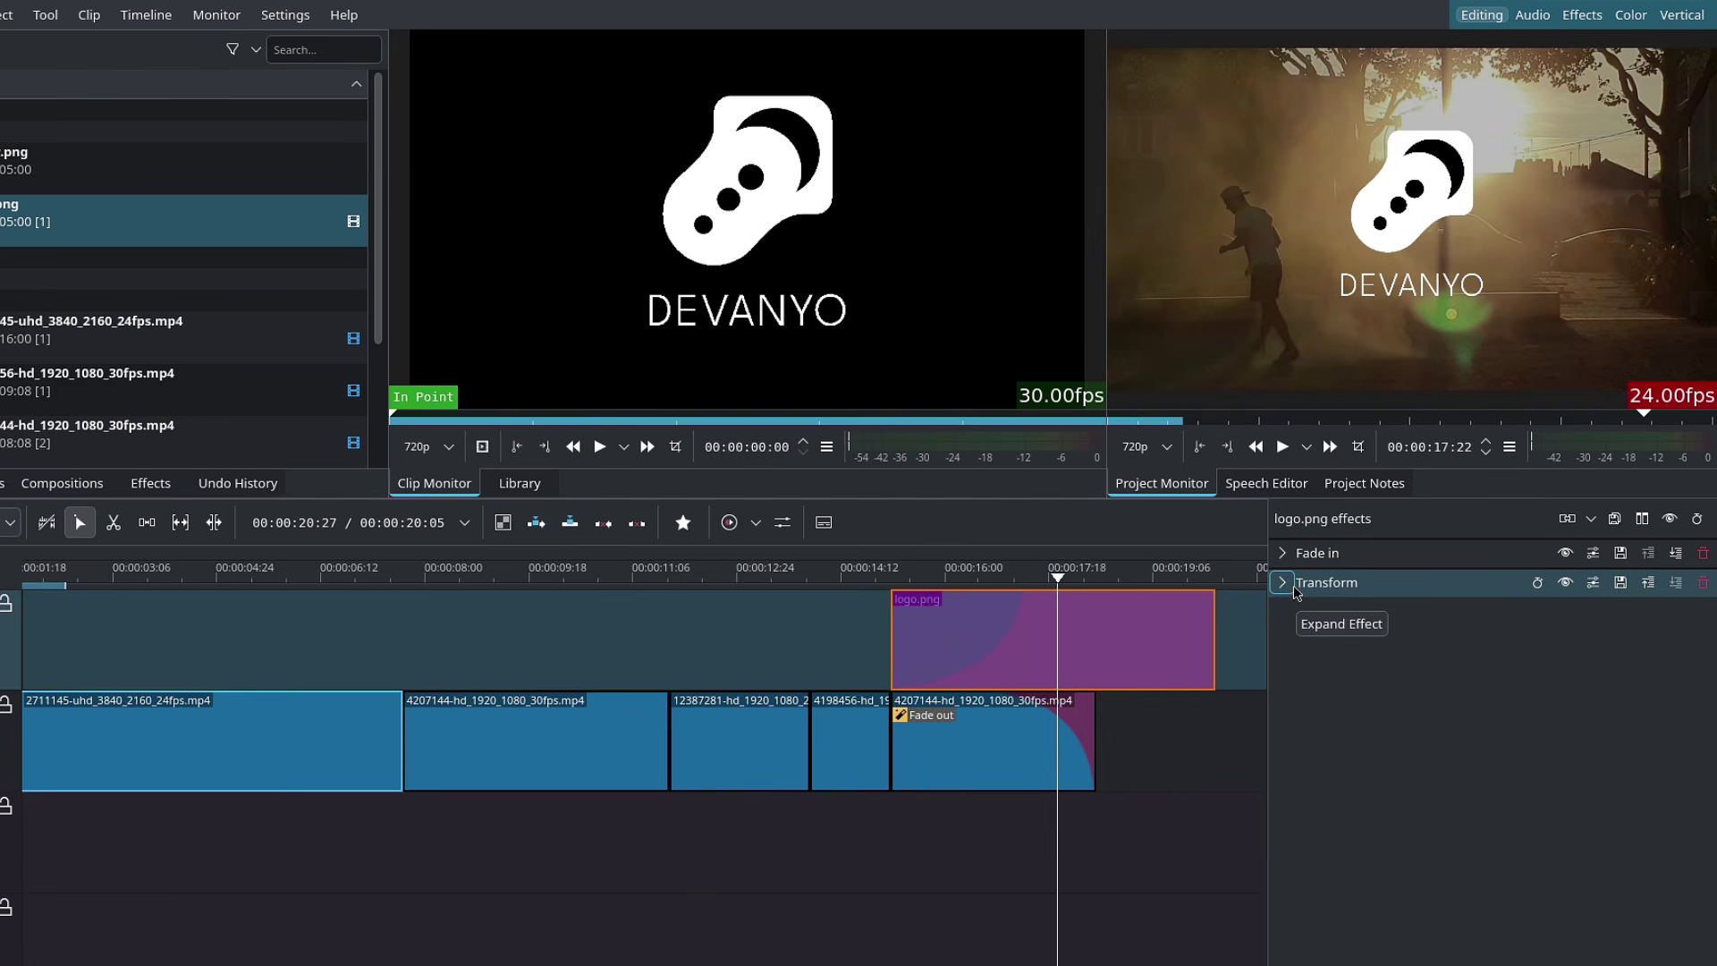
drag(885, 574, 967, 573)
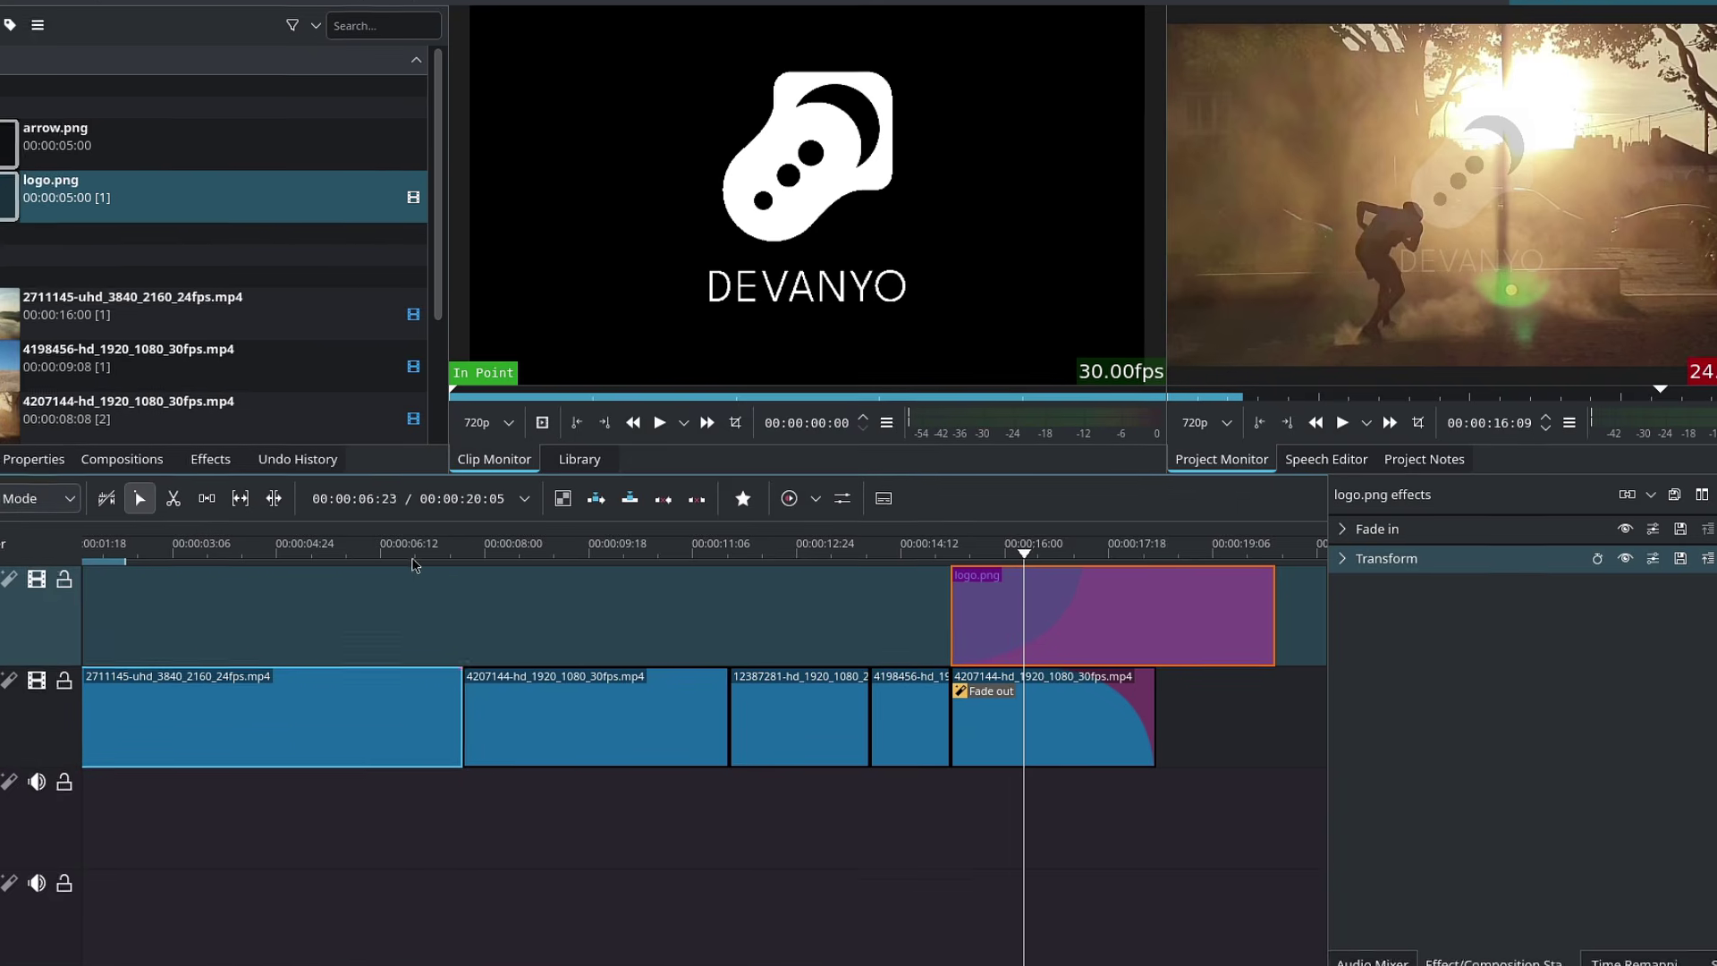
Trim the end of the first V1 clip, 2711145-uhd_3840_2160_24fps.mp4, to the playhead at 00:00:06:17
drag(370, 575, 410, 586)
drag(581, 518, 621, 506)
scroll(373, 631, up, 3)
click(685, 662)
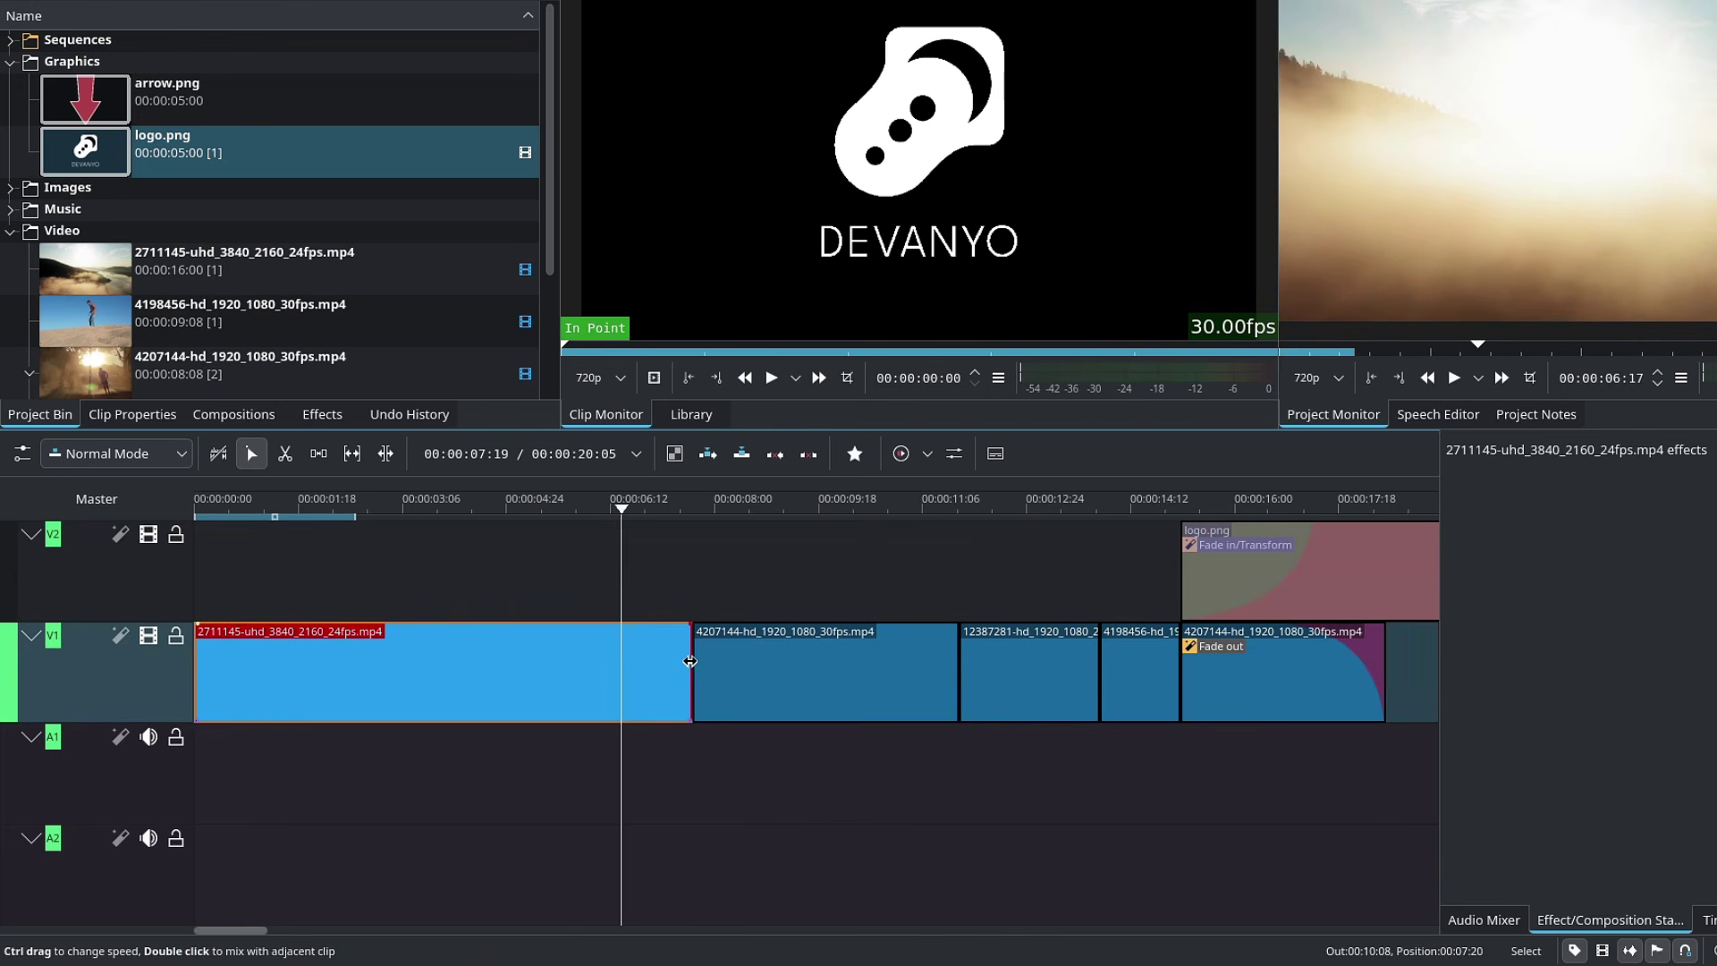
mouse_move(692, 661)
mouse_down()
mouse_move(625, 659)
mouse_move(693, 651)
mouse_up()
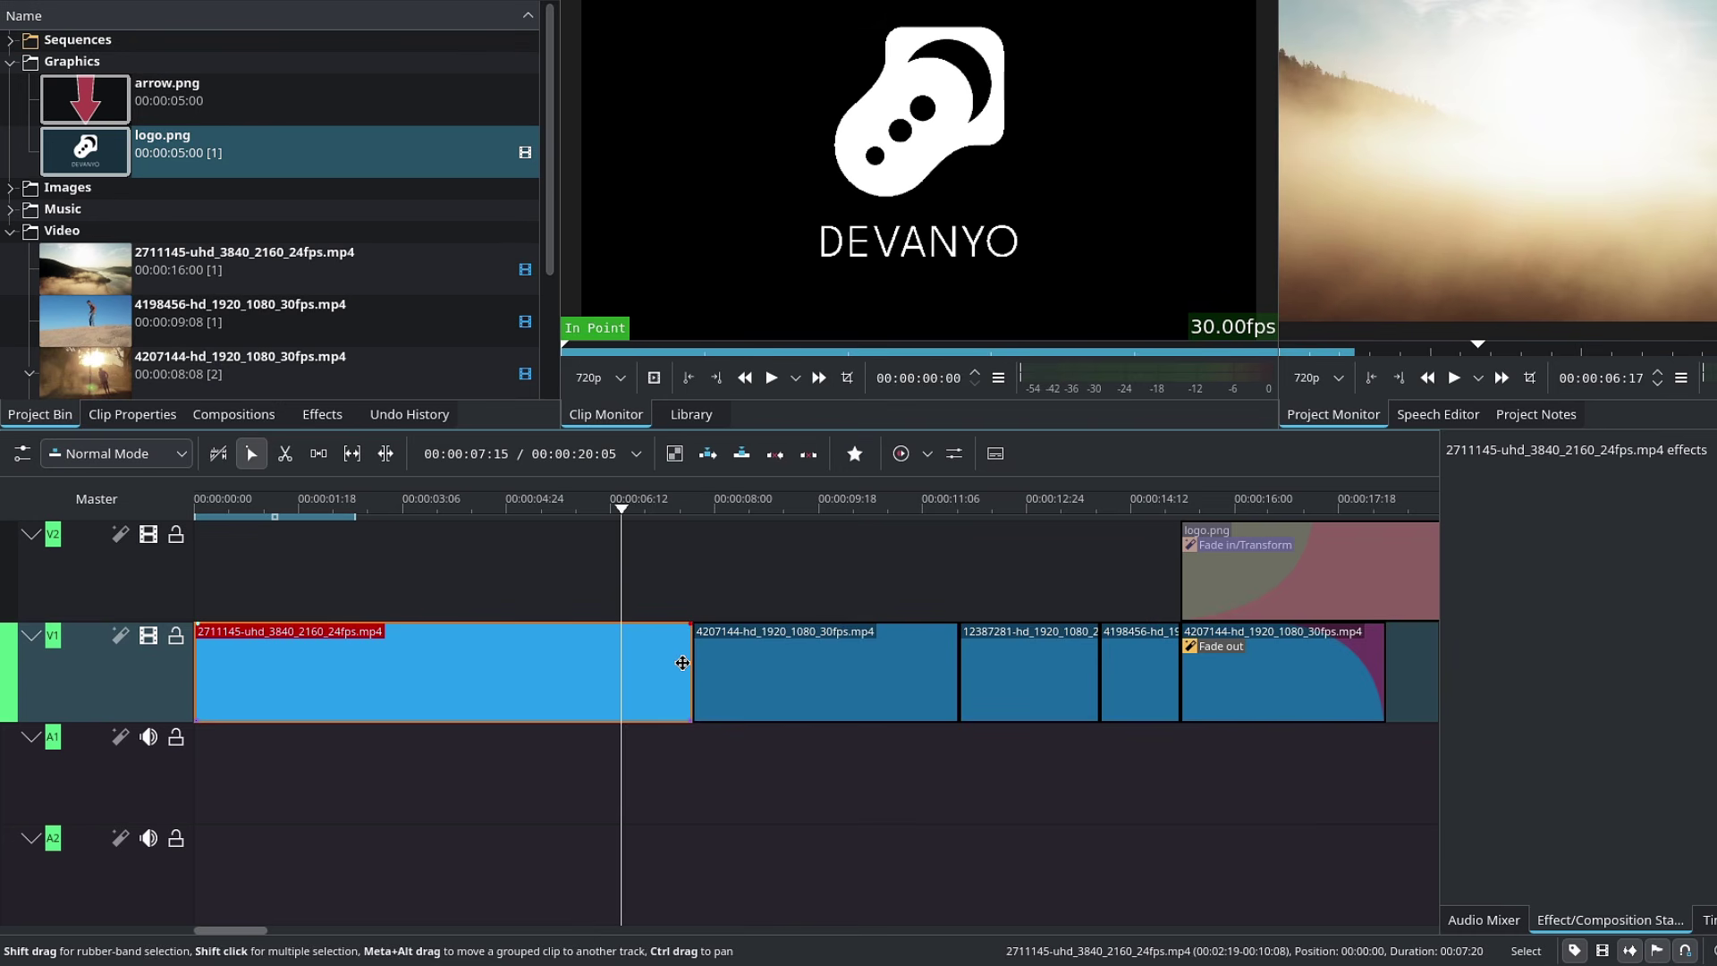
key(parenright)
Try trimming the start of the first V1 clip to the playhead at 00:00:03:15, and undo that trim
click(422, 503)
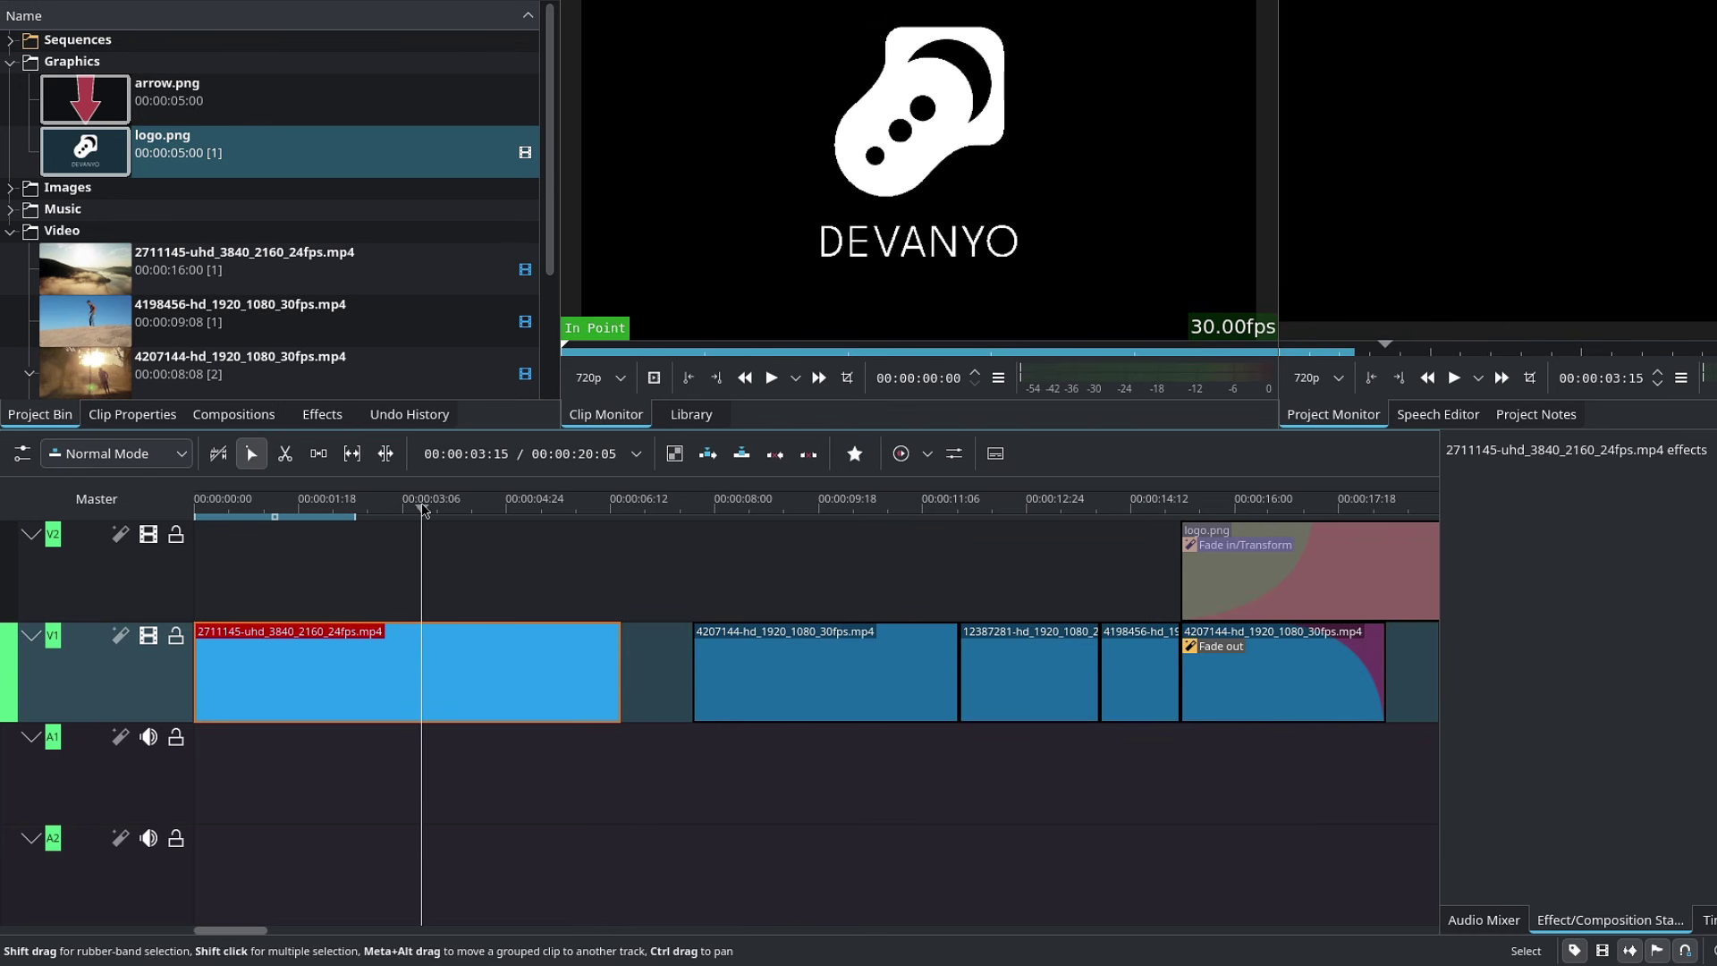
key(parenleft)
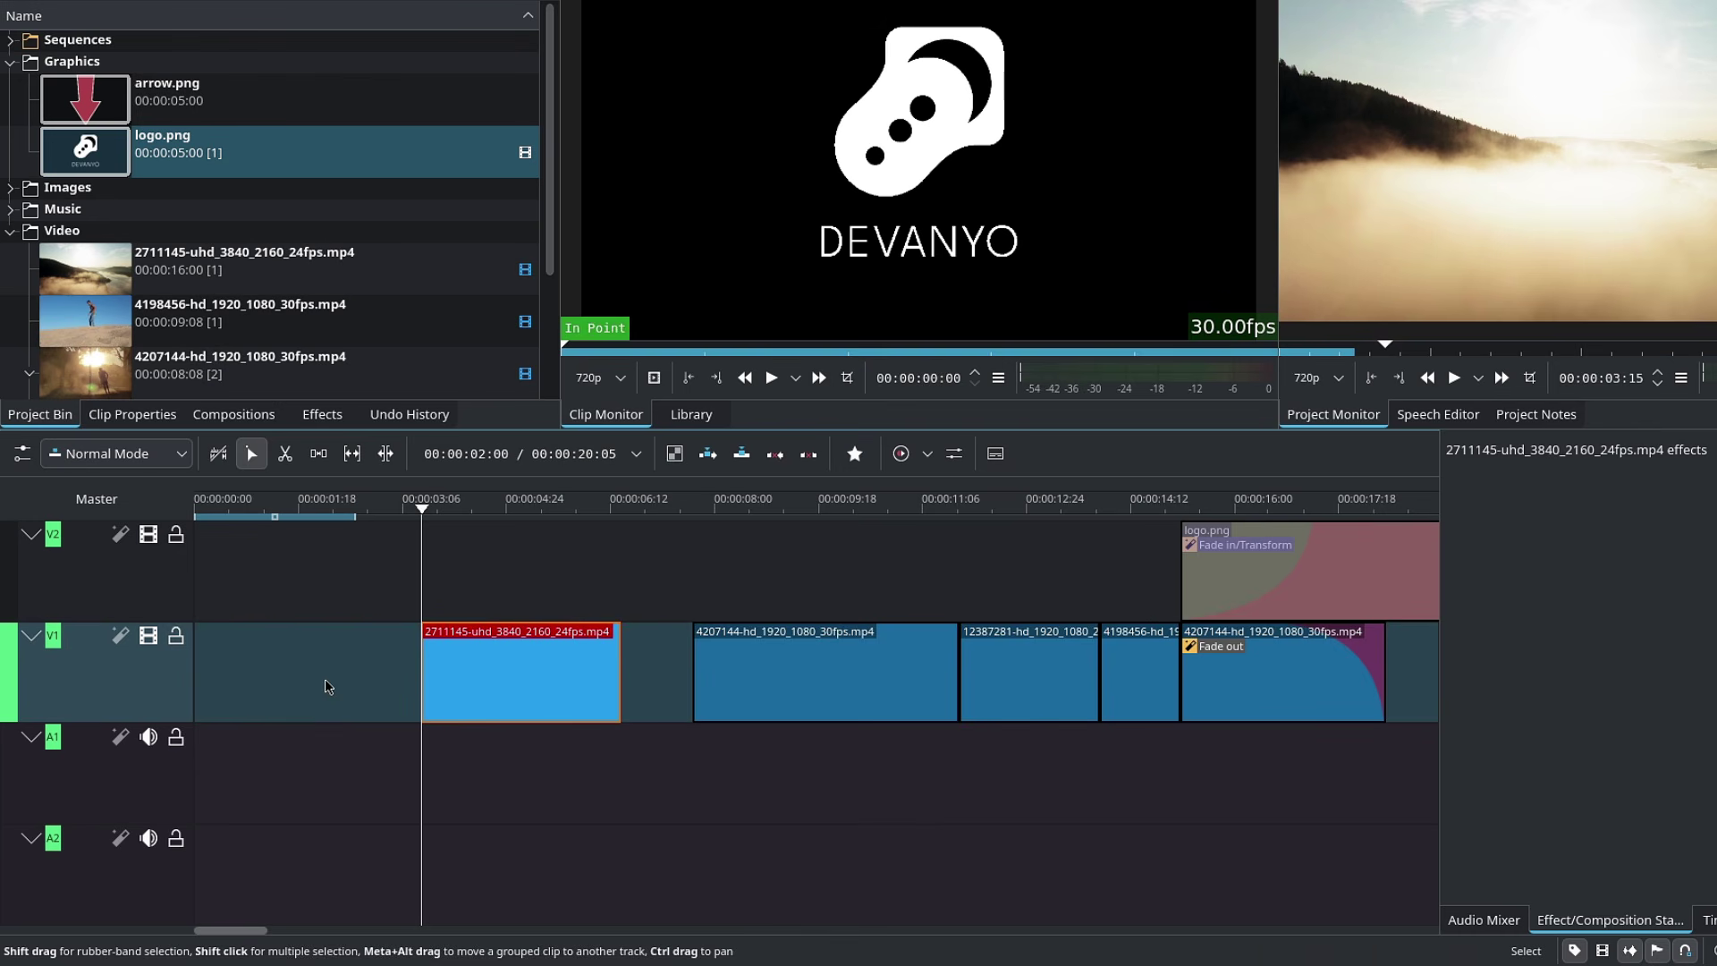
key(ctrl+z)
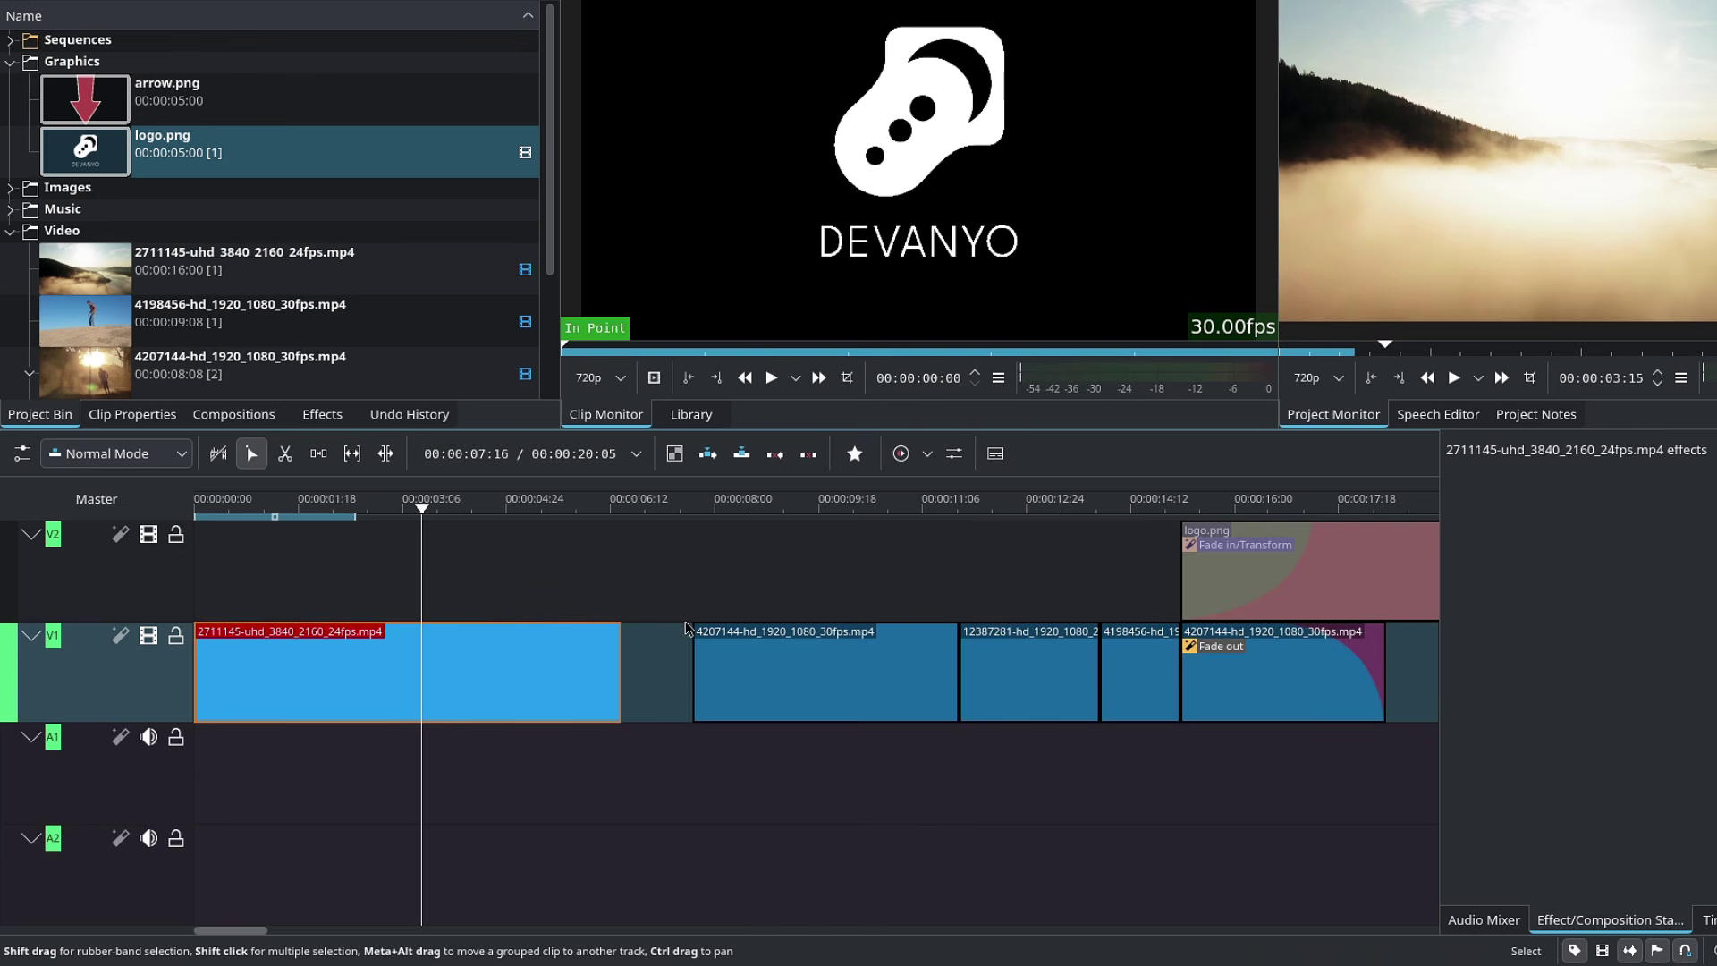
Try removing the space after the first clip on V1 only, and undo the removal
right_click(661, 682)
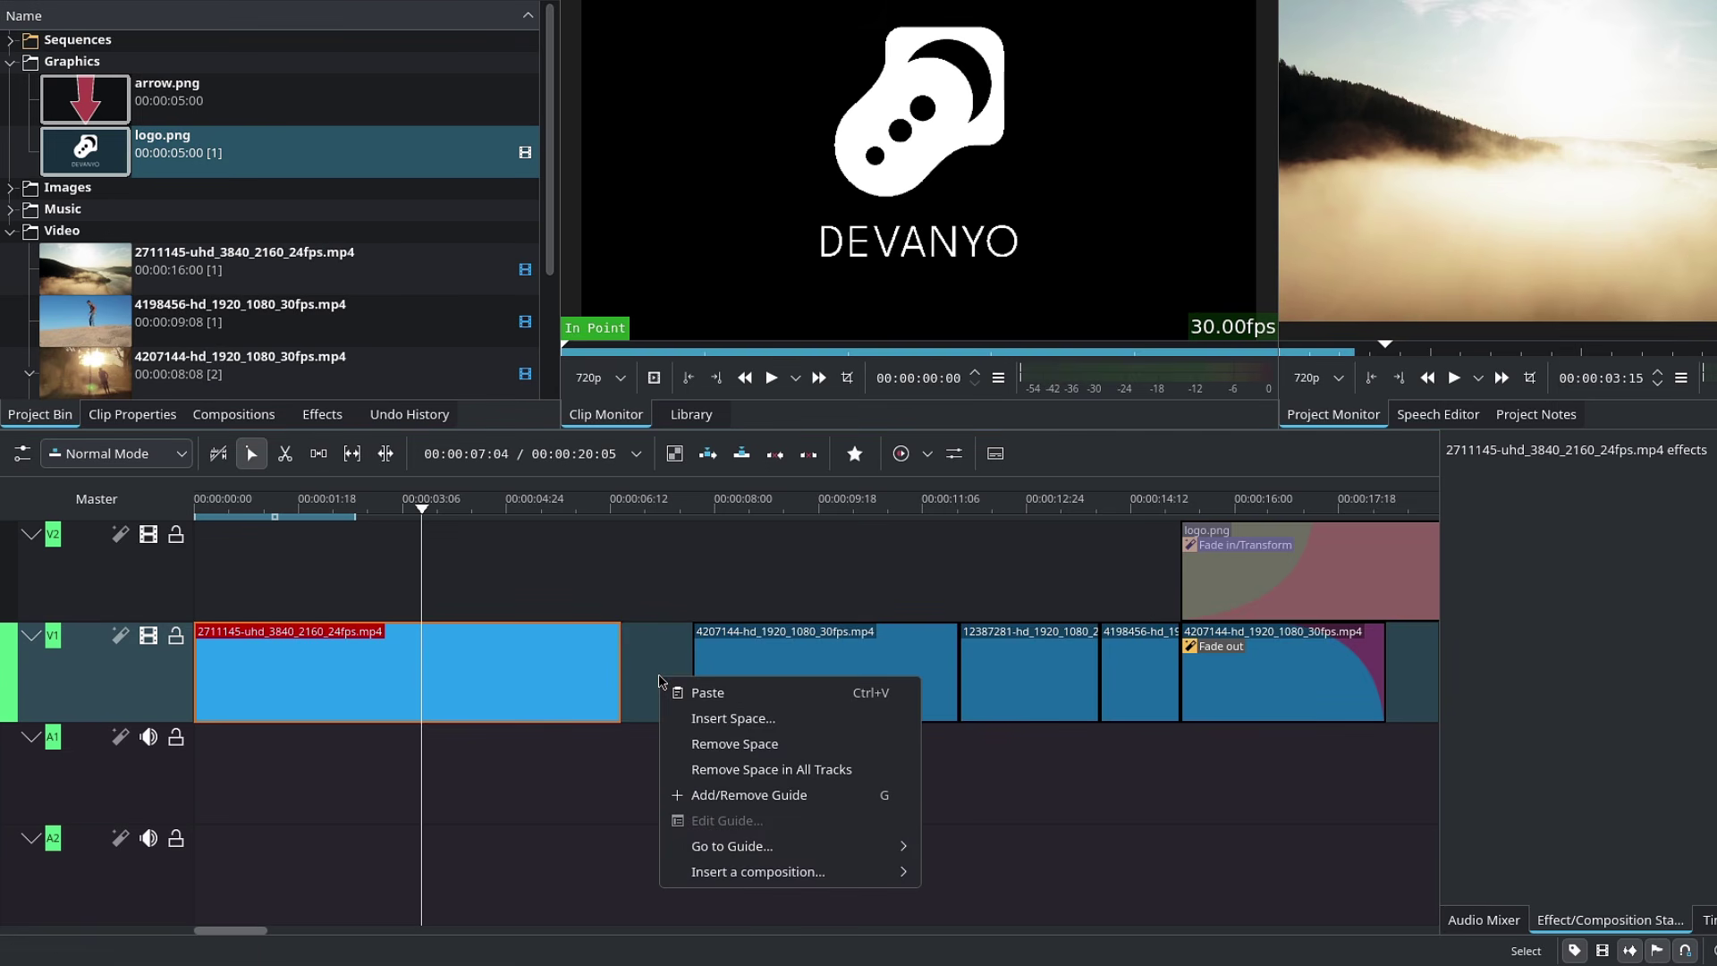
click(767, 754)
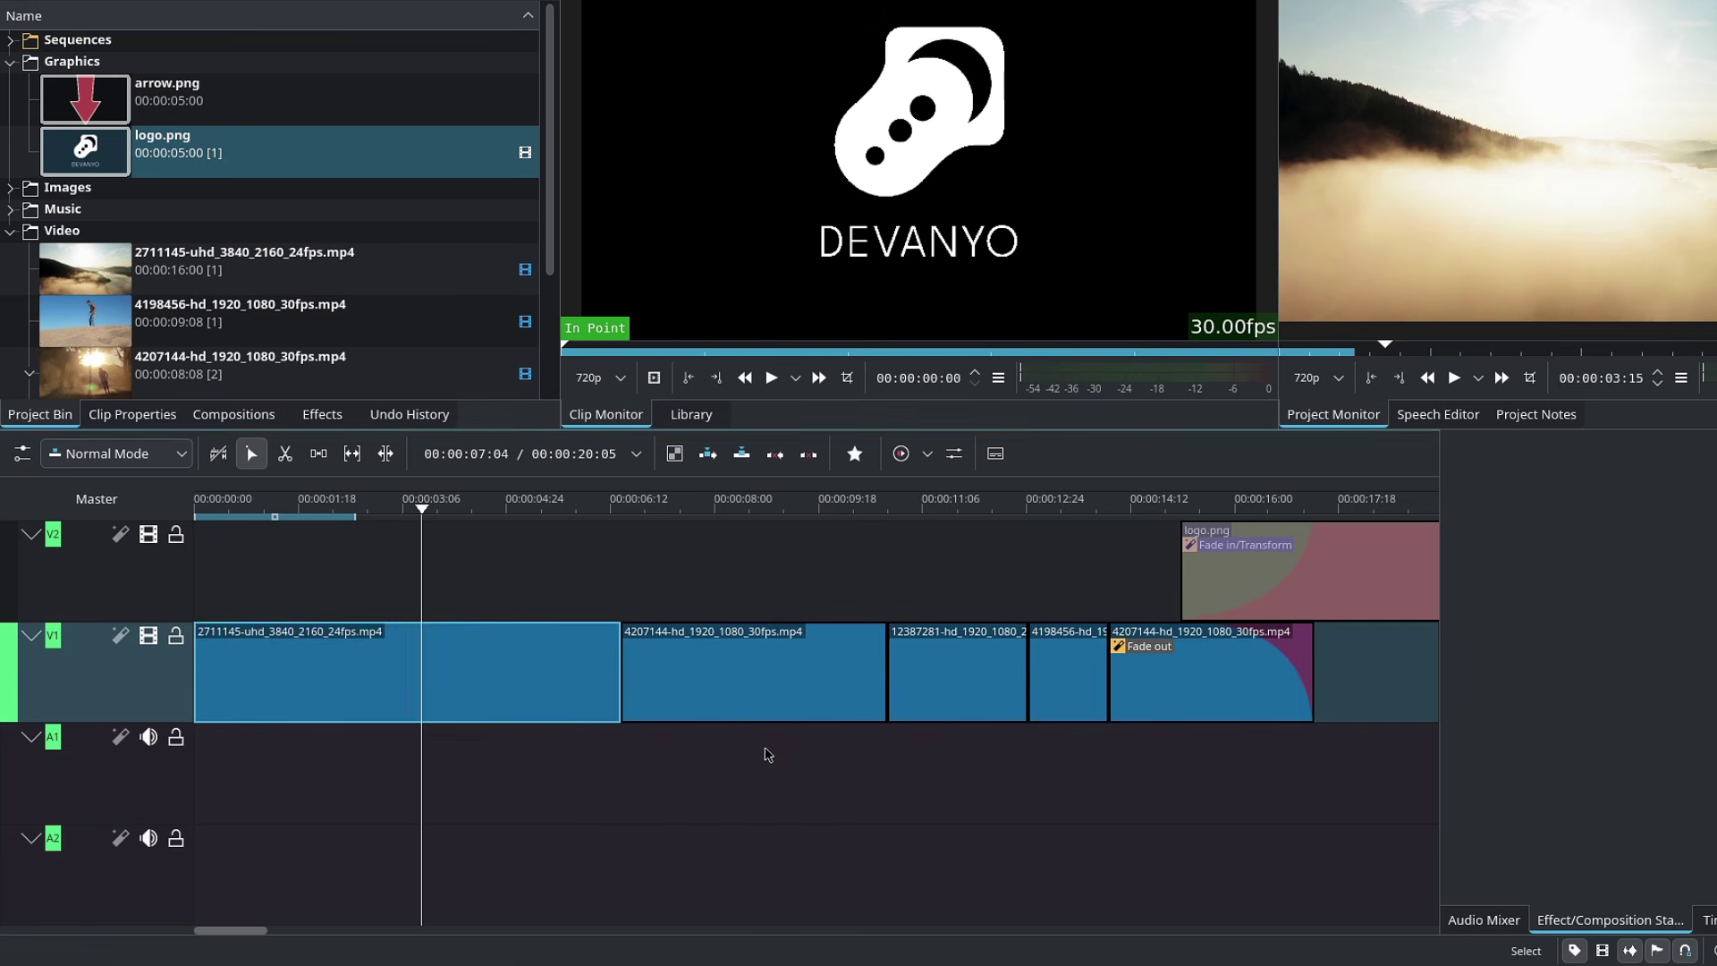
key(ctrl+z)
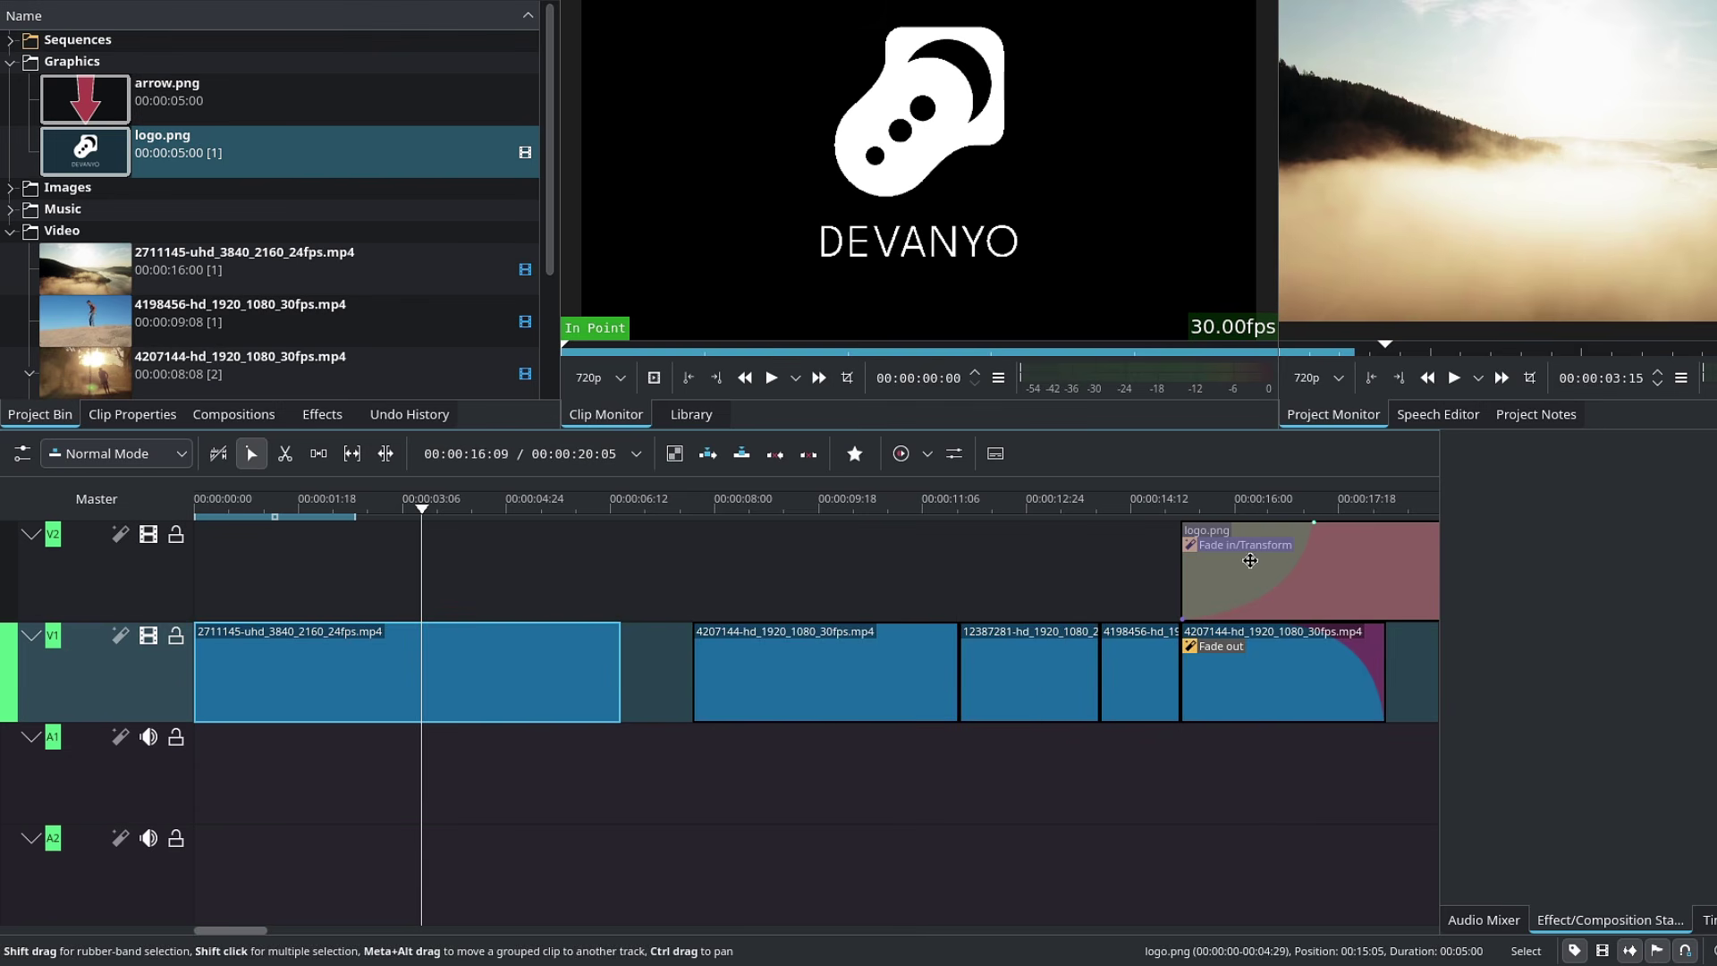
Remove the space after the first V1 clip in all tracks and move the playhead to 00:00:06:11
right_click(659, 680)
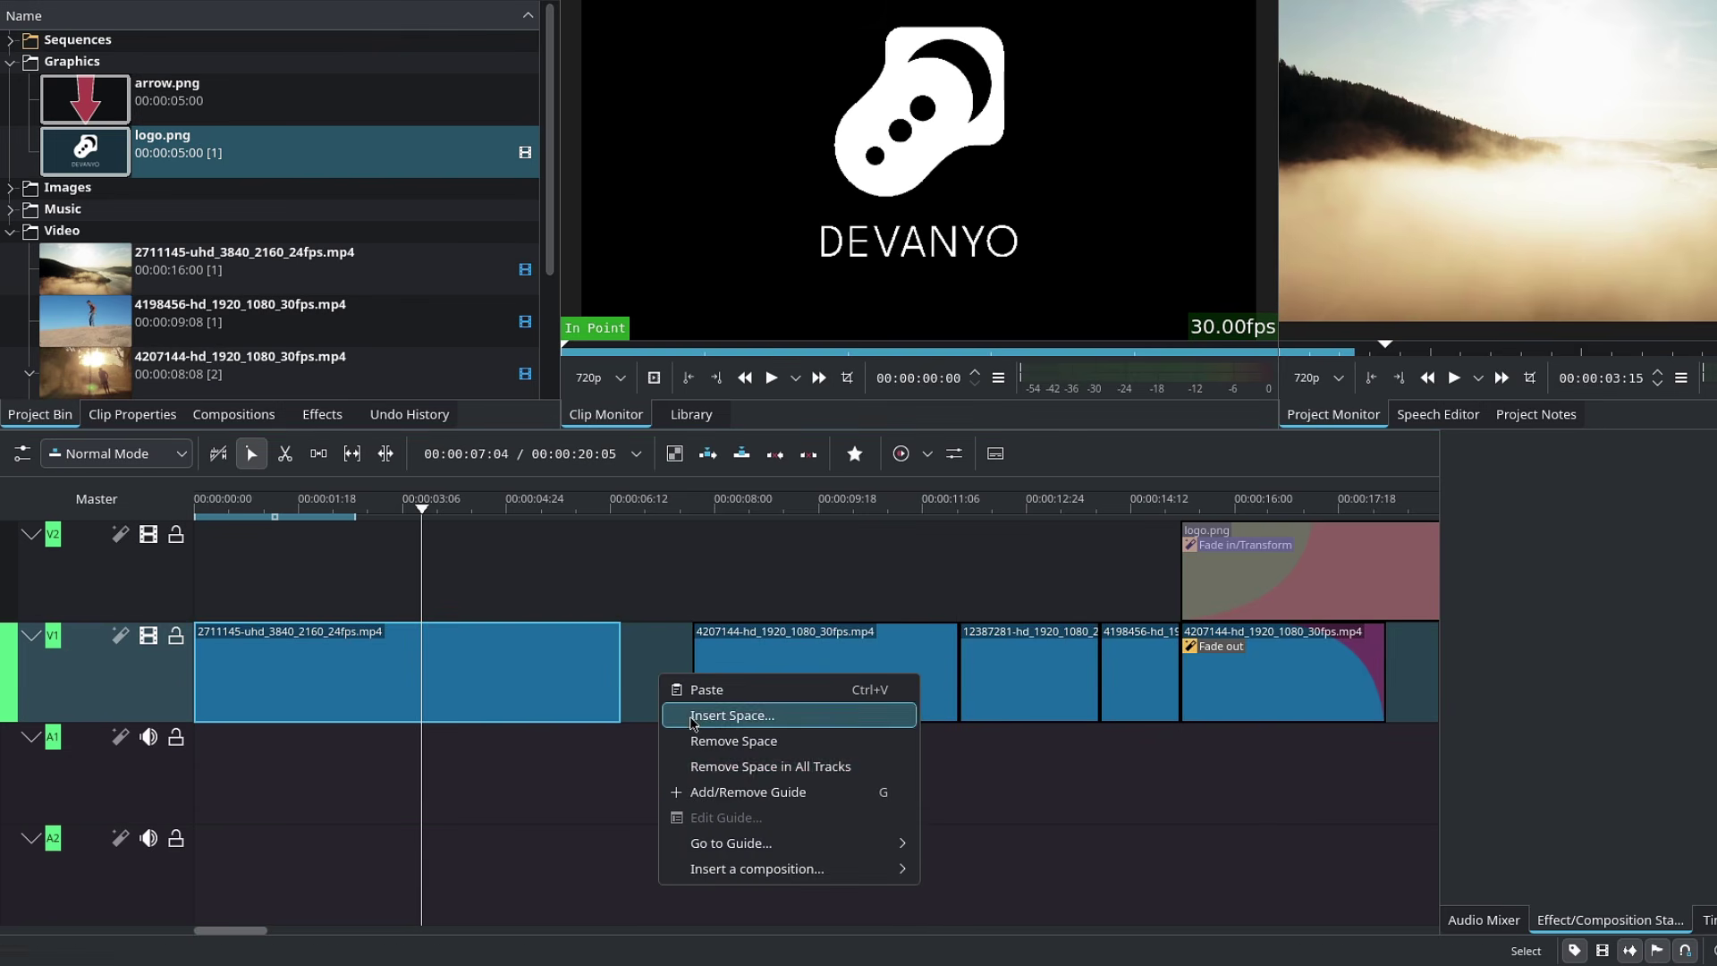
click(767, 766)
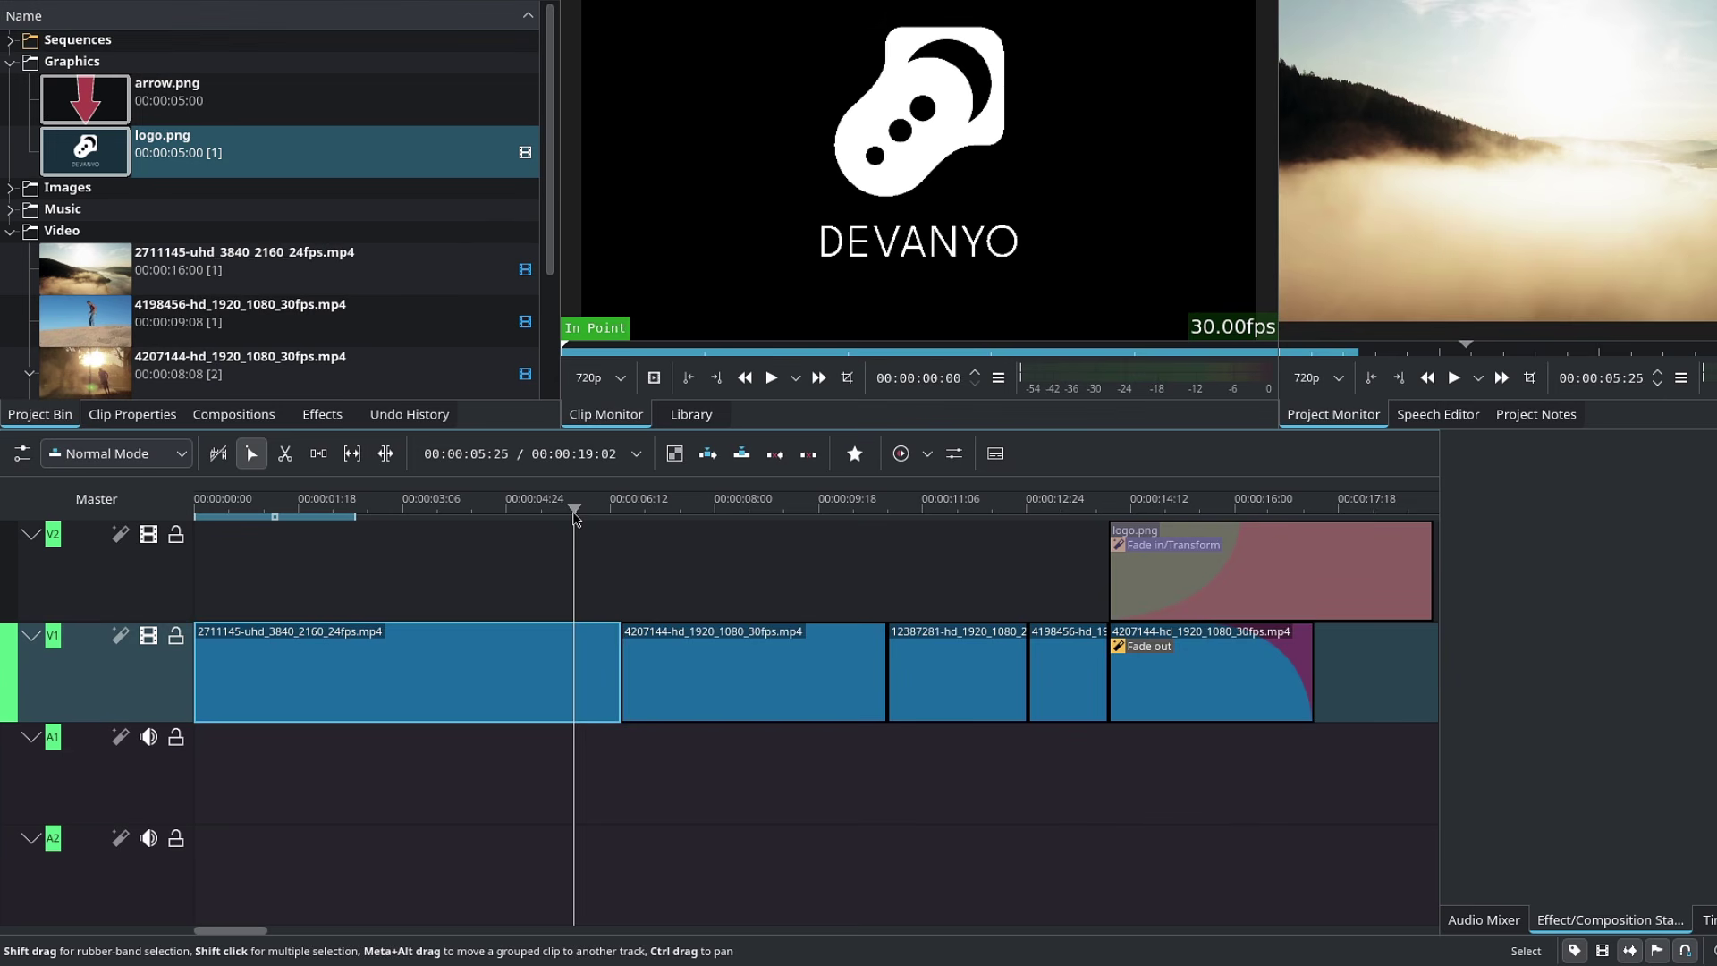
mouse_move(574, 517)
mouse_down()
mouse_move(659, 517)
mouse_move(608, 517)
mouse_up()
Try a mix between the first two V1 clips, and delete that mix
click(553, 697)
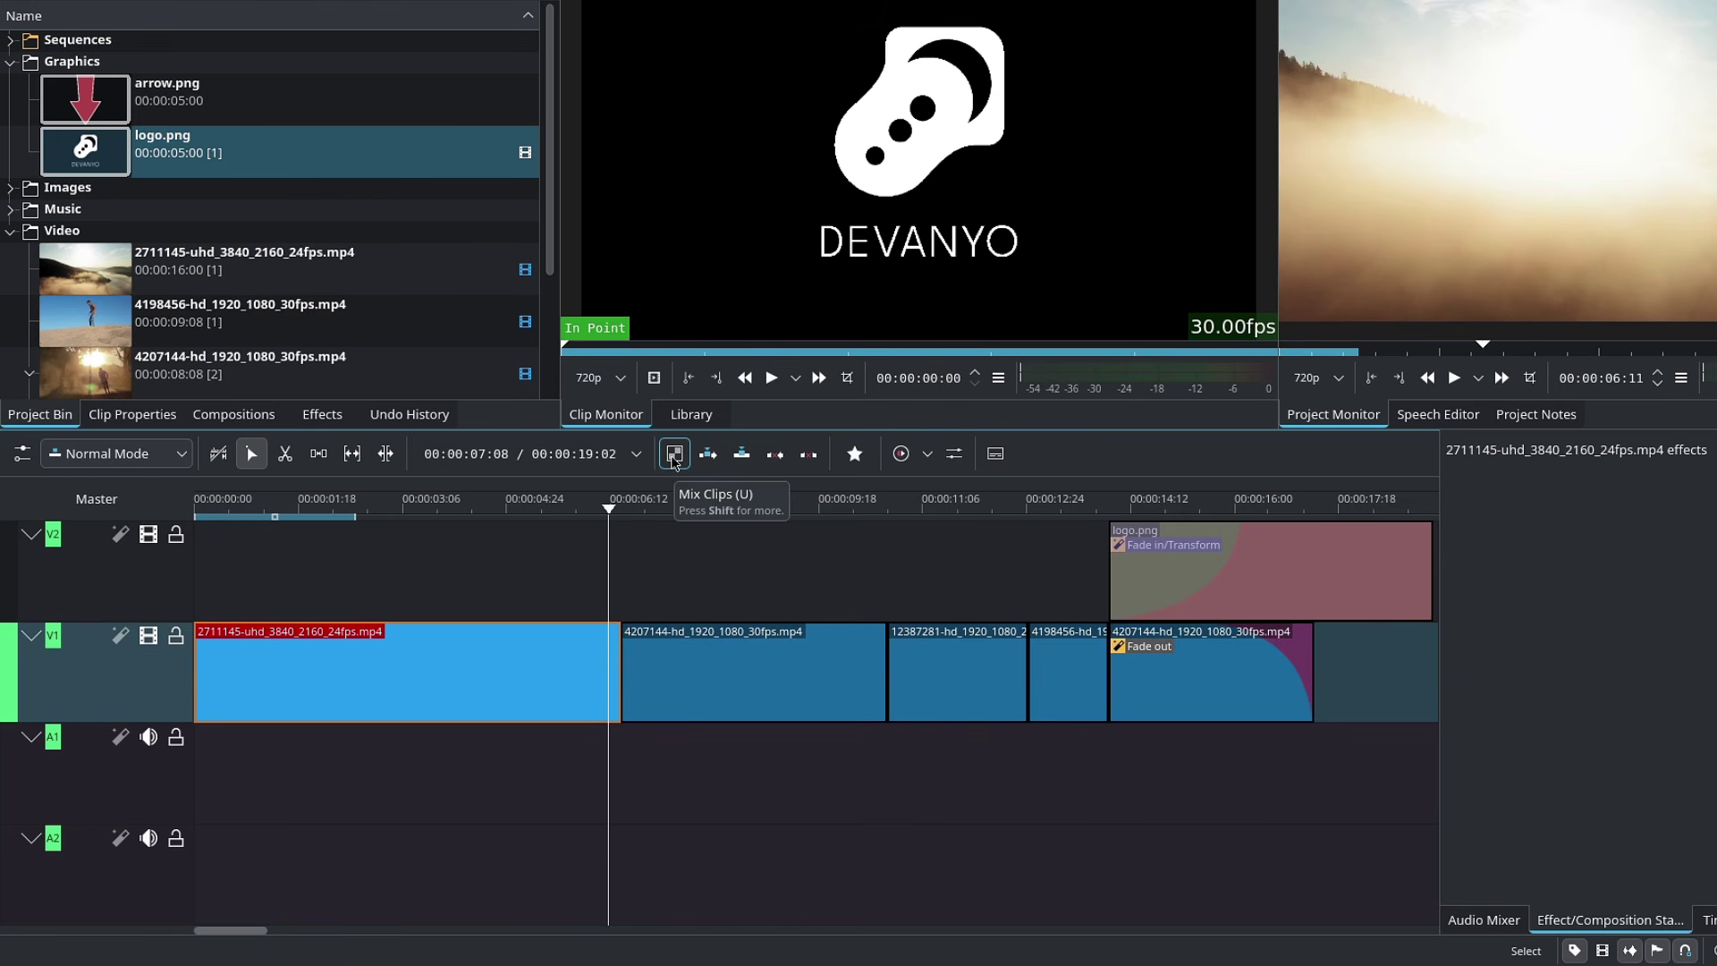
double_click(623, 680)
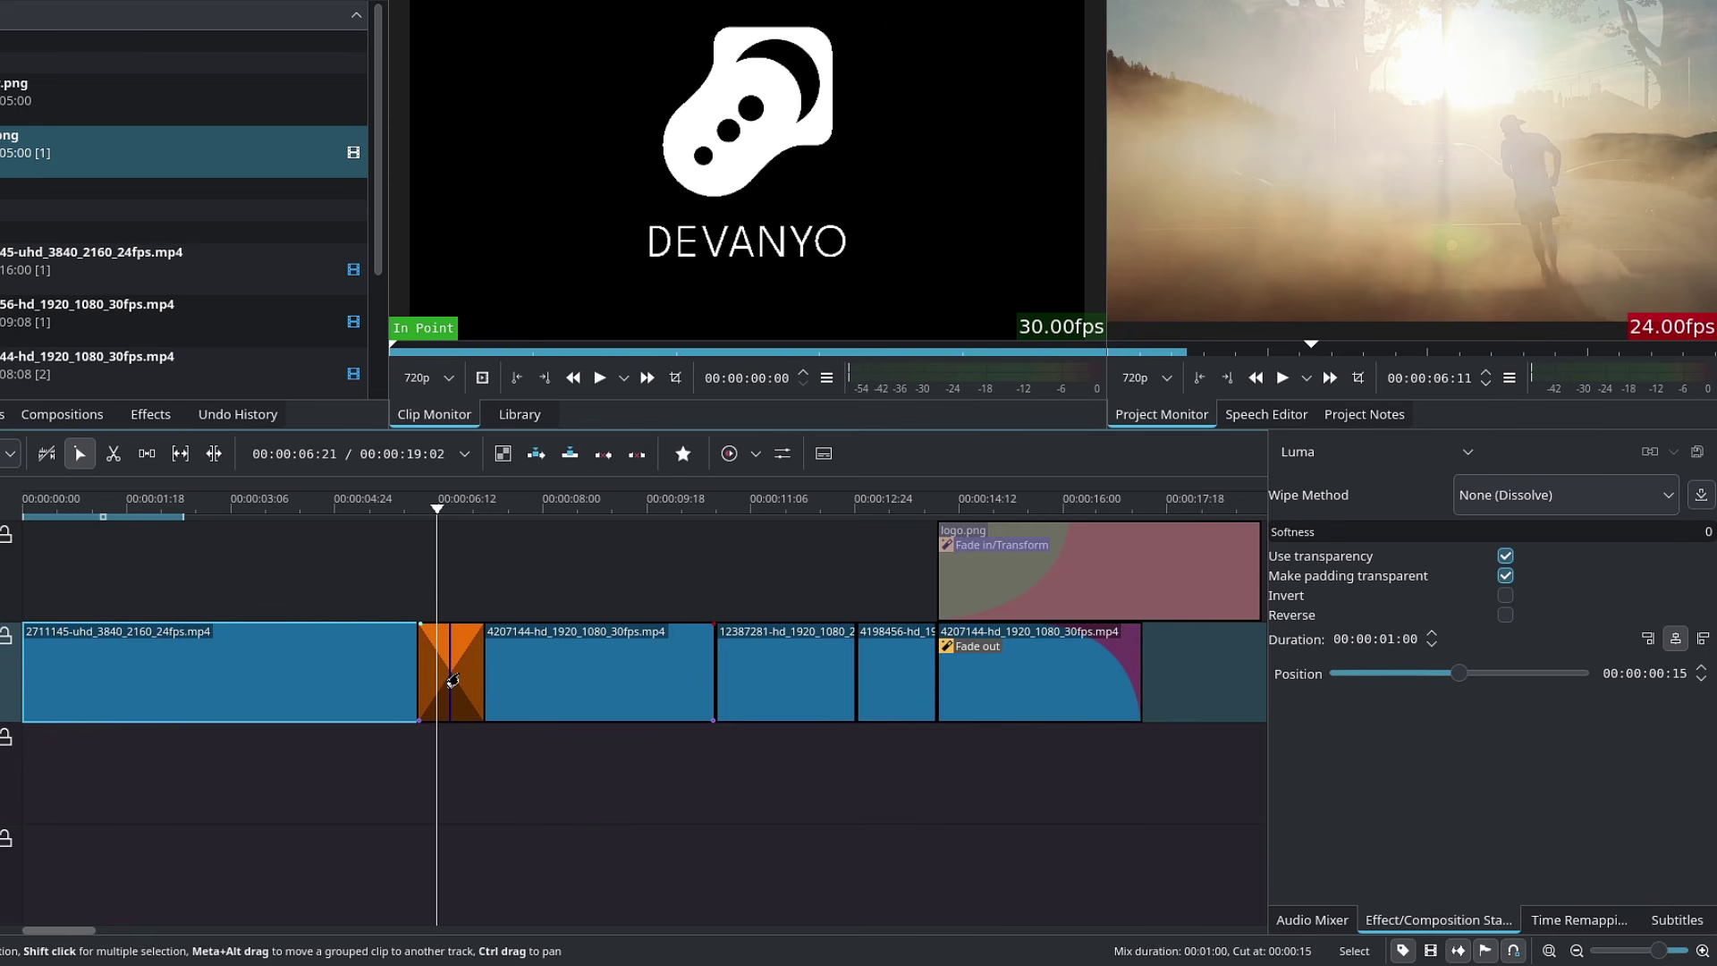
key(Delete)
Move the second V1 clip to V2, starting at 00:00:05:01 over the first clip, and scrub through the overlap
click(511, 678)
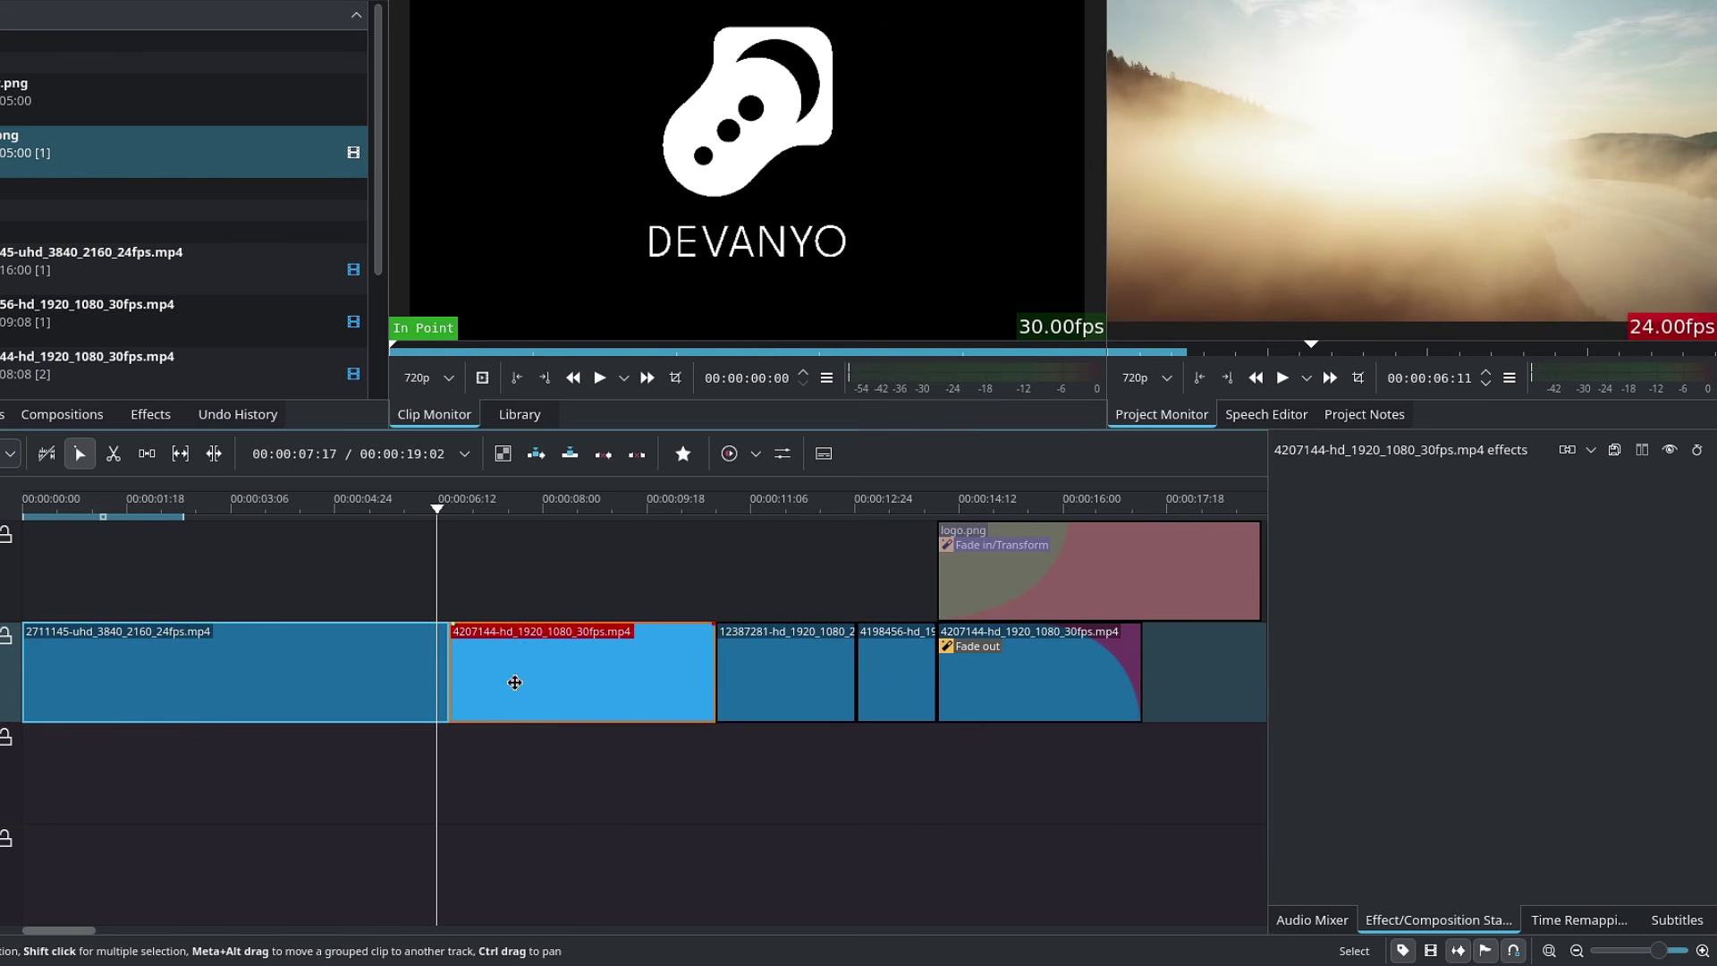
drag(483, 625, 437, 595)
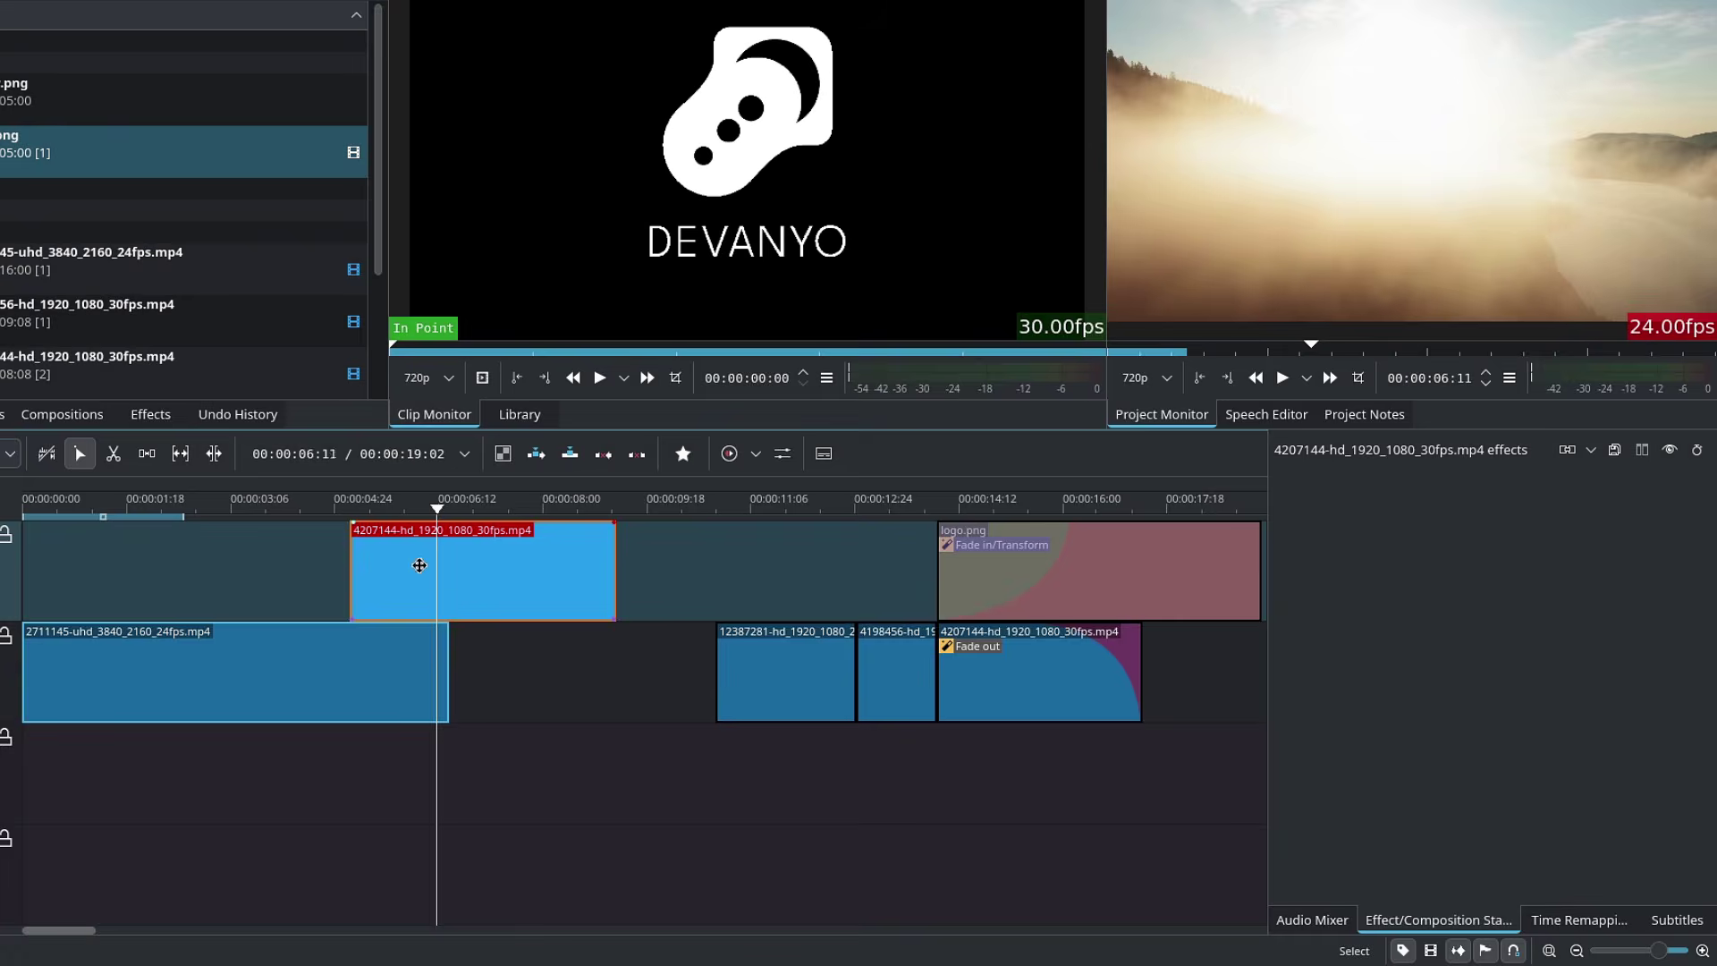
click(363, 511)
drag(347, 512, 326, 511)
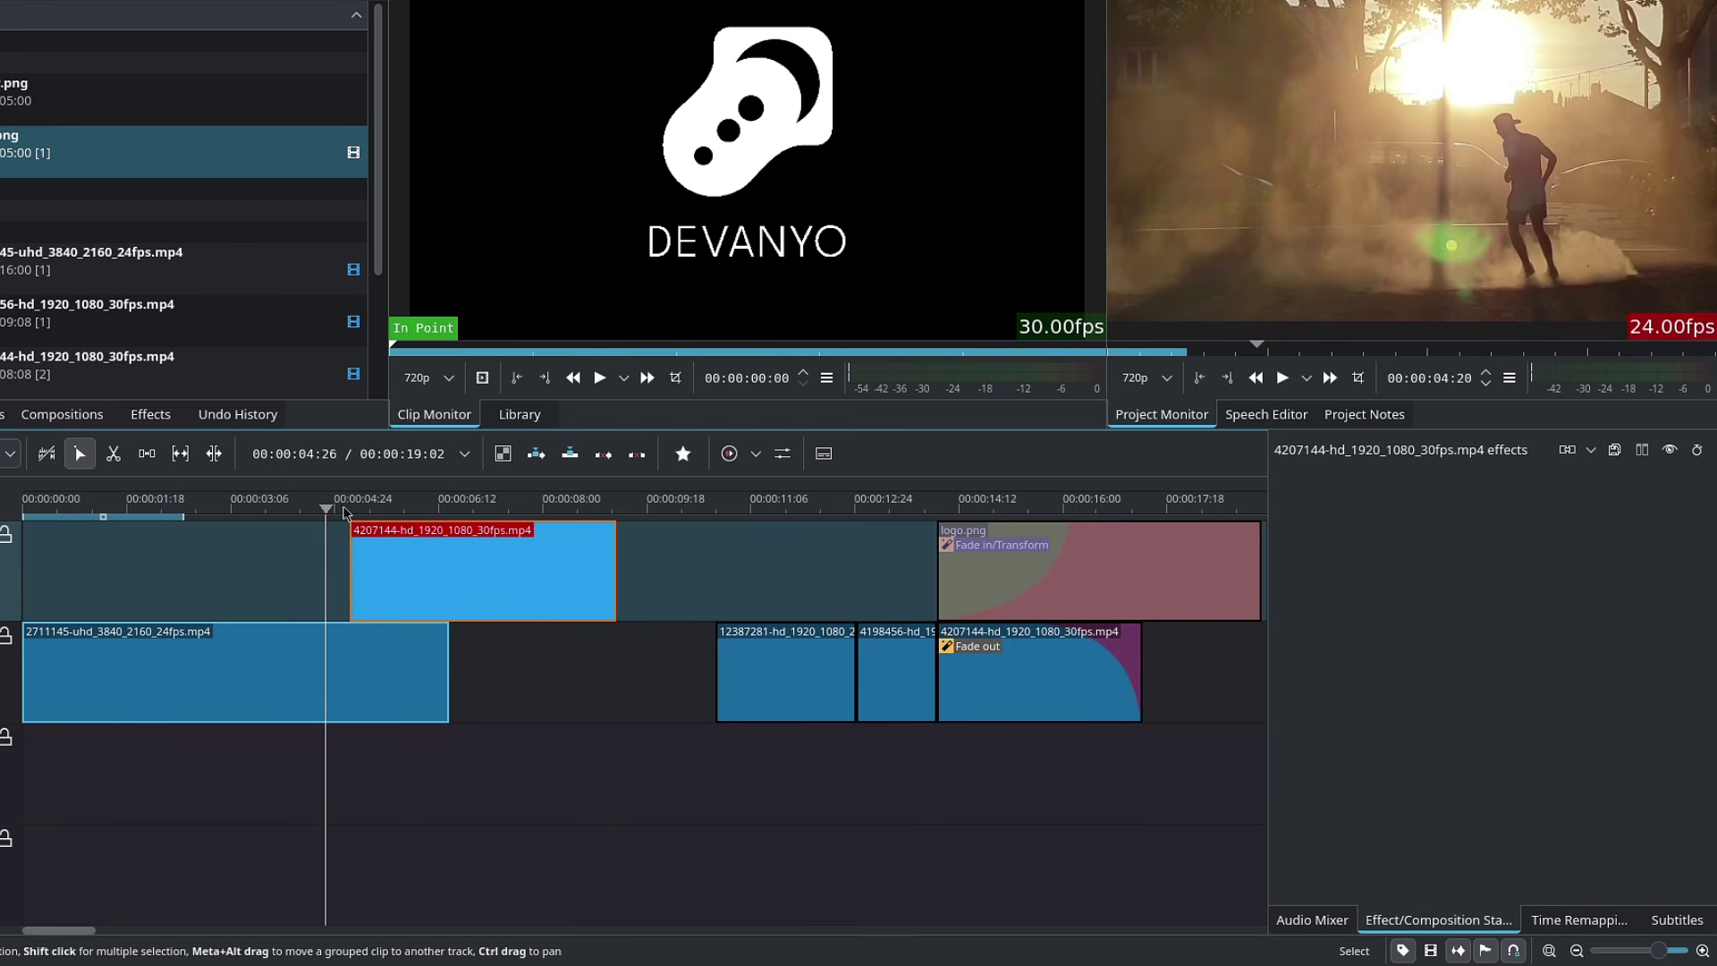
click(347, 511)
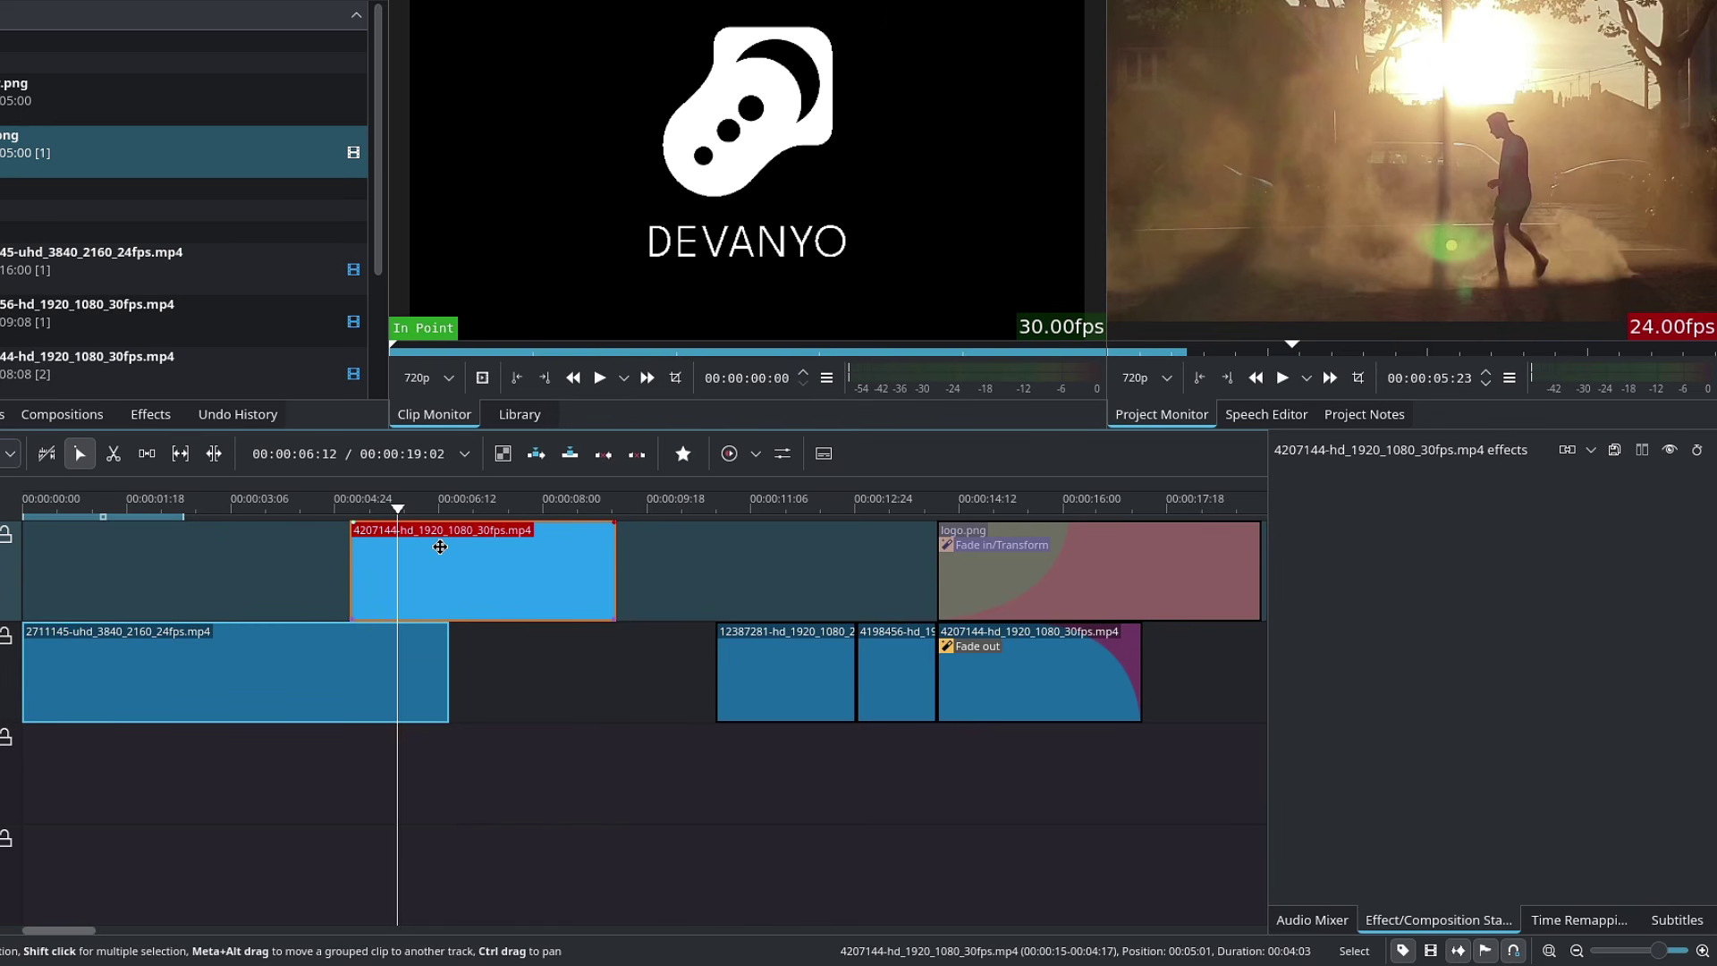
Shift the 4207144-hd_1920_1080_30fps.mp4 clip on V2 to start at 00:00:04:17, two seconds before the first V1 clip ends
click(382, 510)
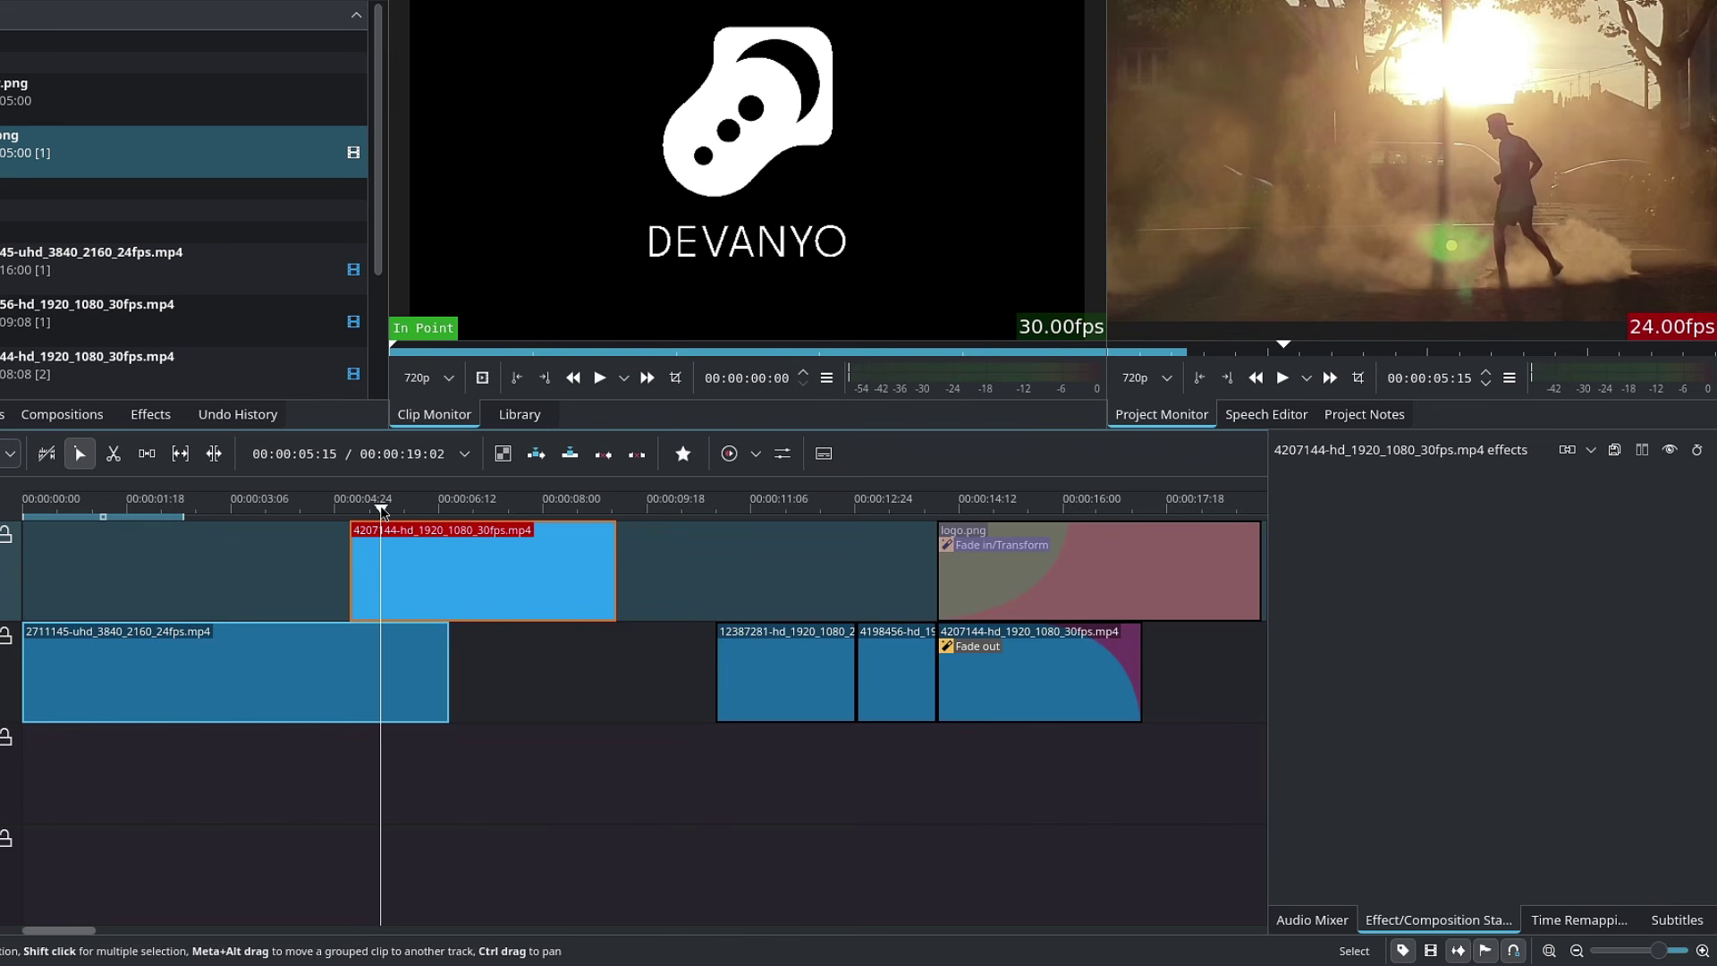
key(alt+Right)
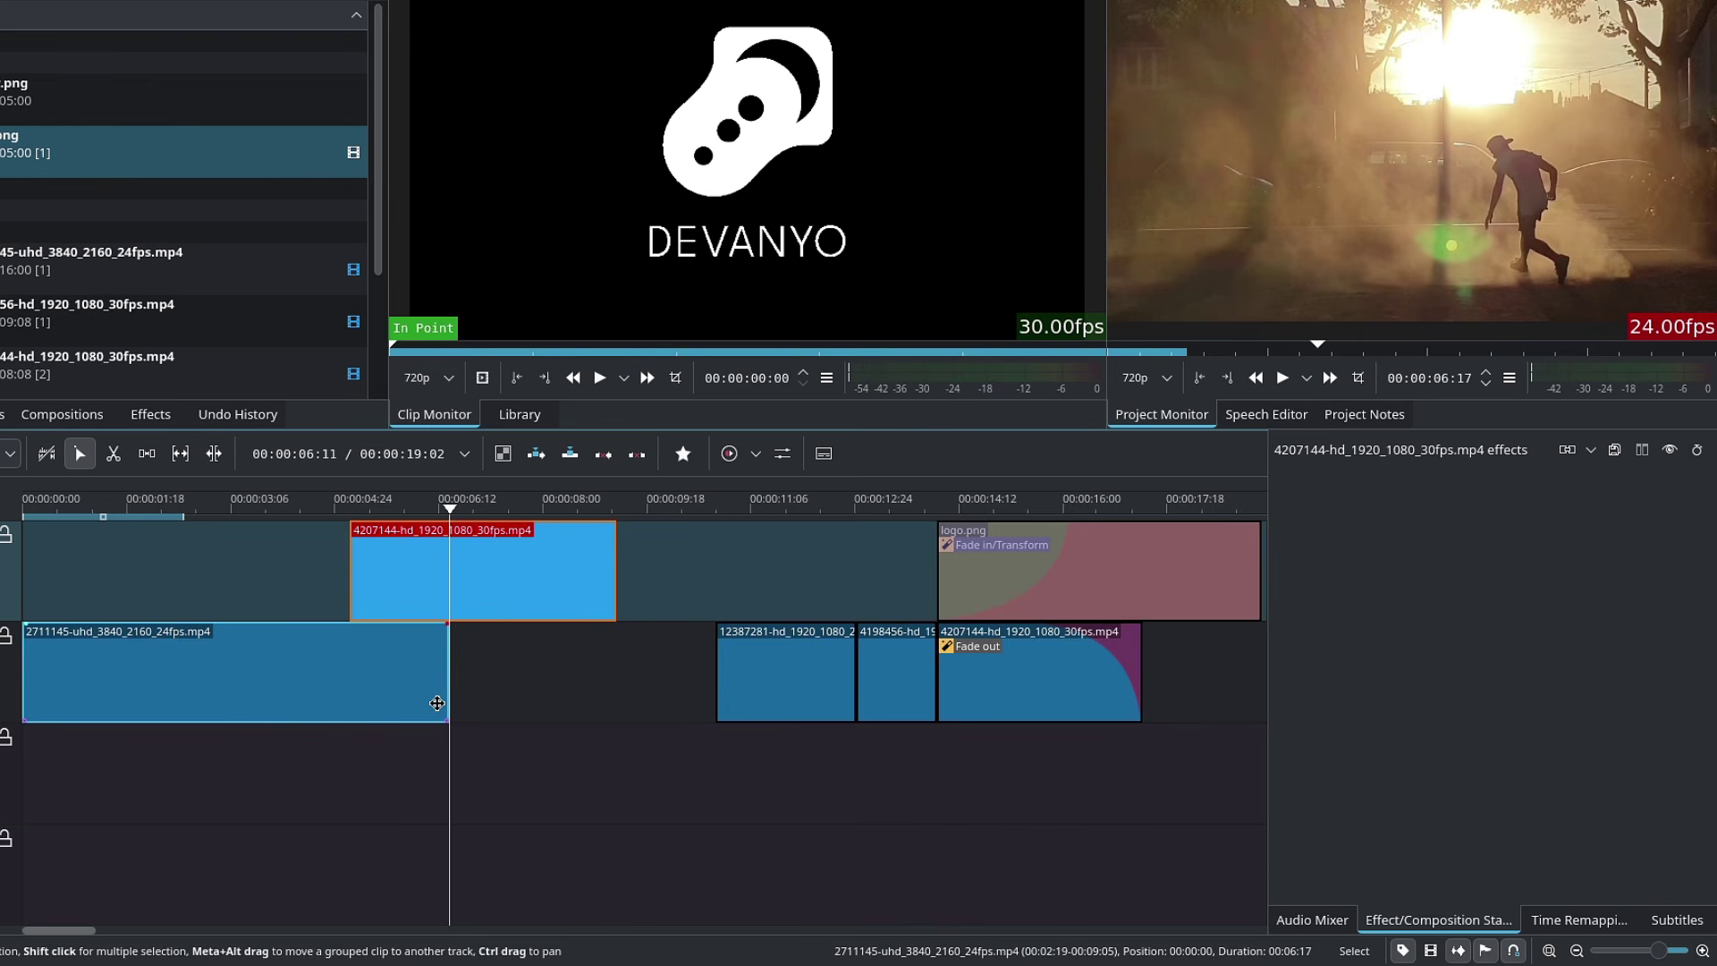
click(385, 509)
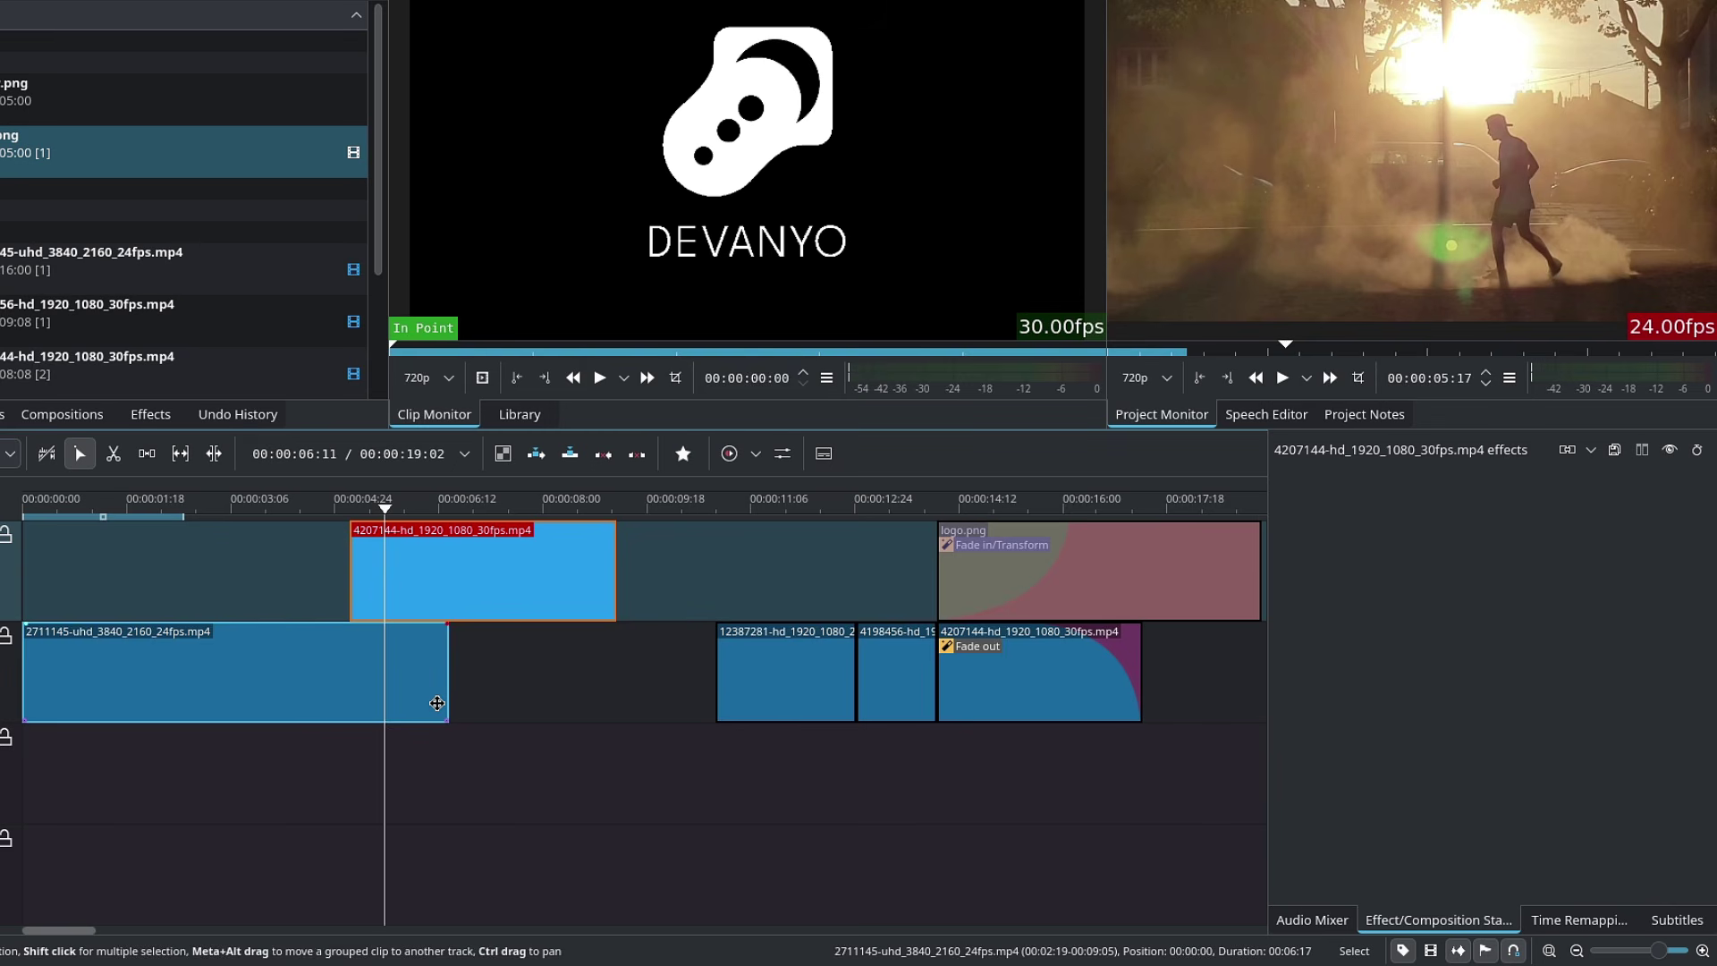
key(shift+Left)
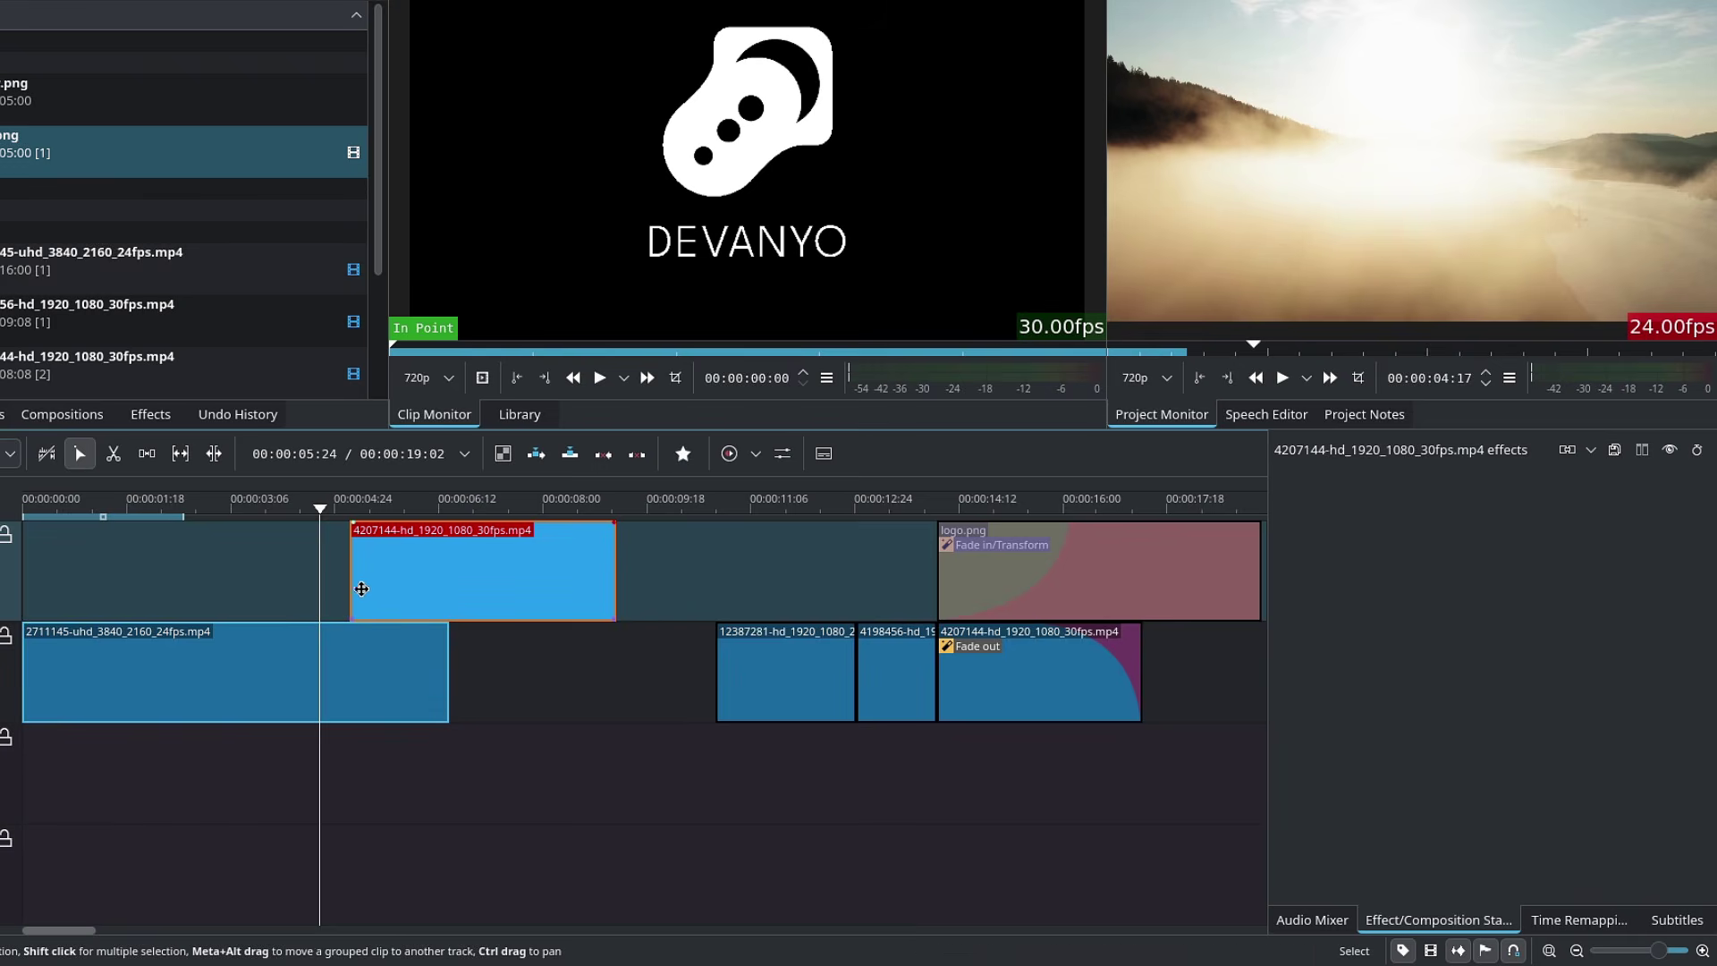
drag(391, 579, 380, 579)
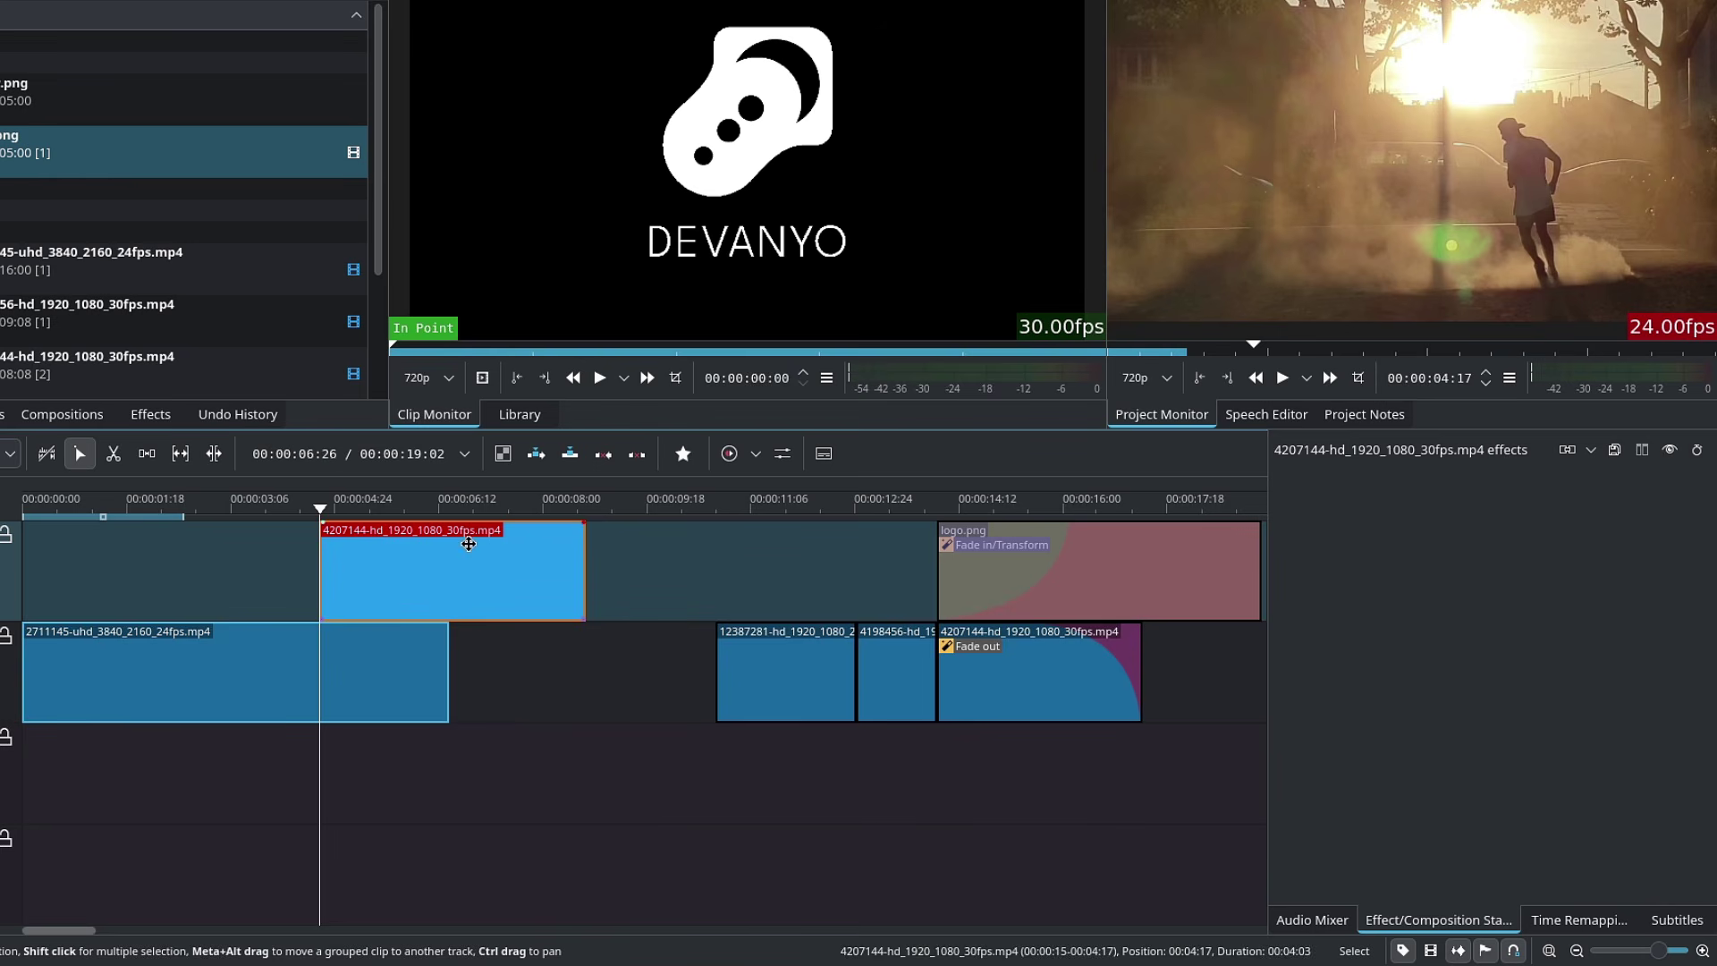
Add a Wipe composition across the overlap between the V2 clip and the first V1 clip, and preview it at 00:00:04:24
click(340, 603)
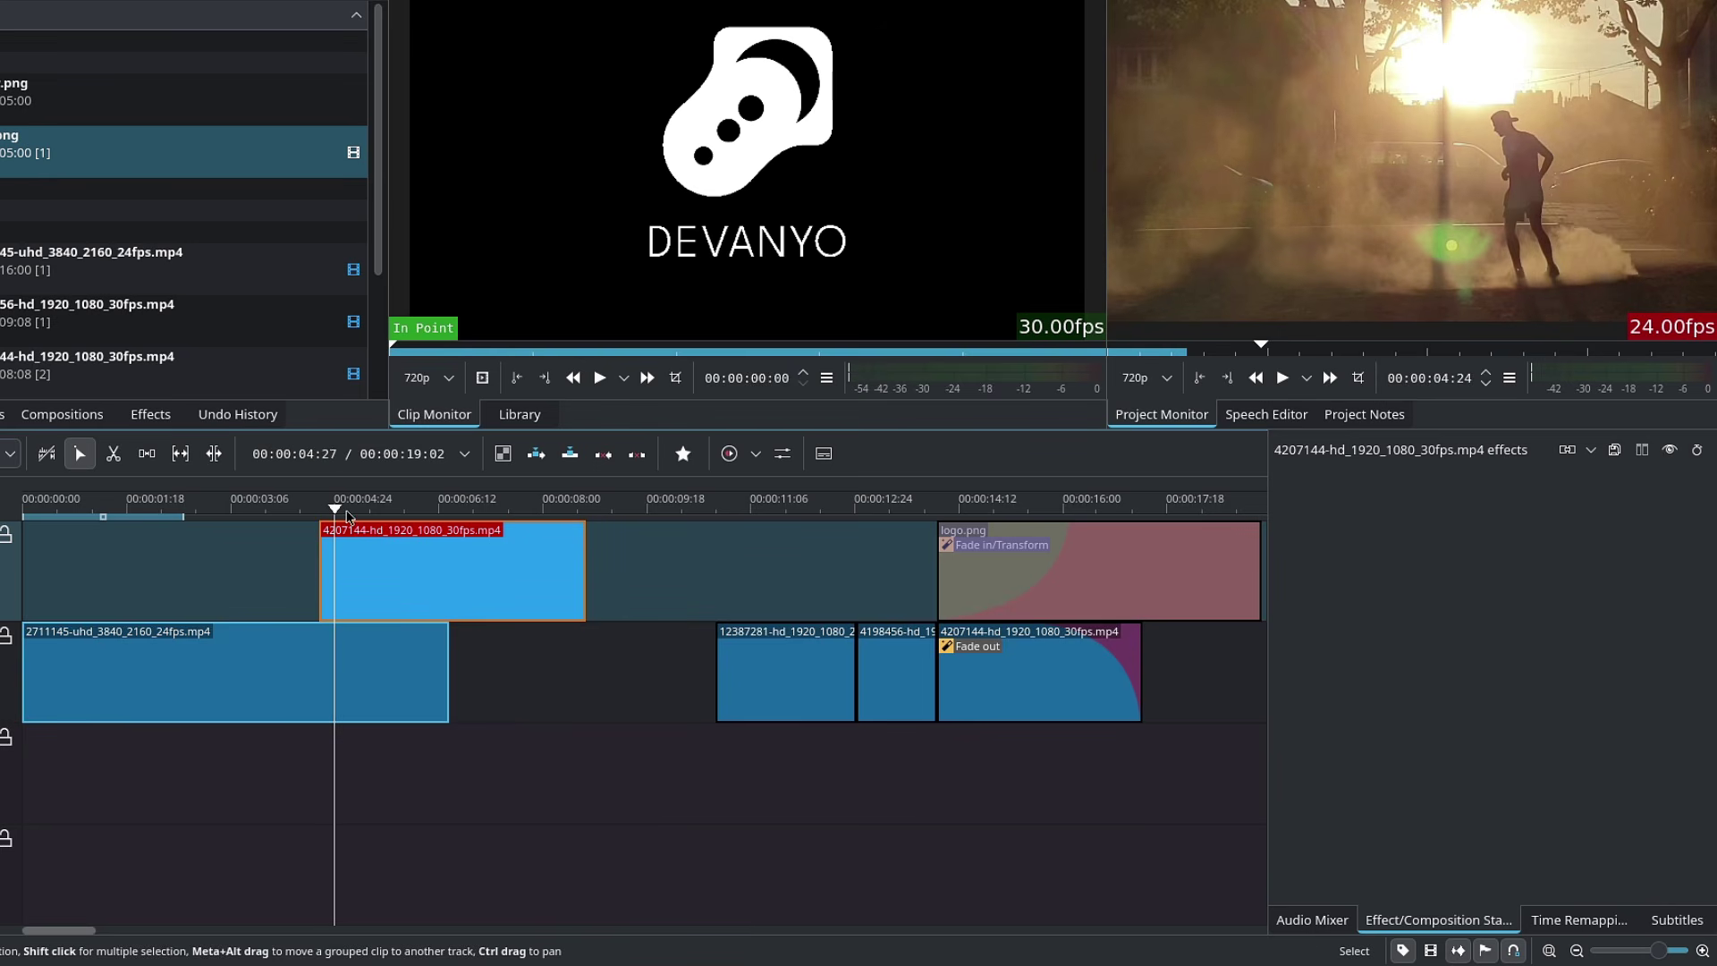
click(323, 619)
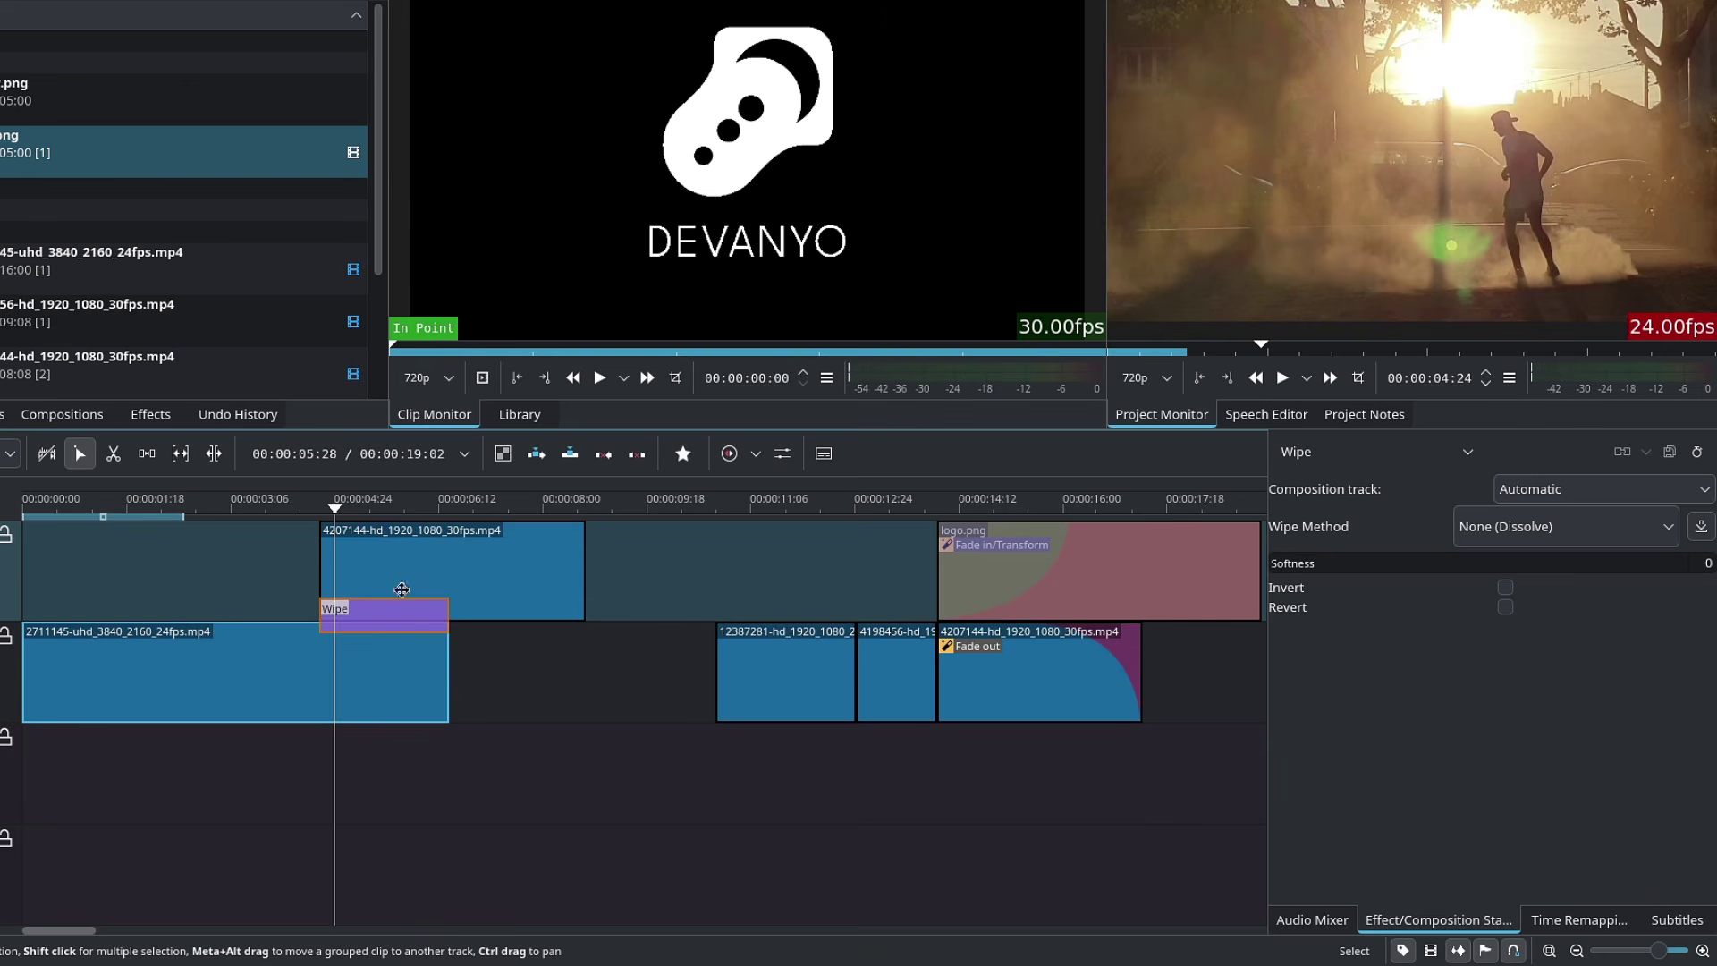
mouse_move(384, 617)
mouse_down()
mouse_move(517, 689)
mouse_move(480, 652)
mouse_move(306, 597)
mouse_move(458, 577)
mouse_move(586, 666)
mouse_move(598, 619)
mouse_move(373, 627)
mouse_up()
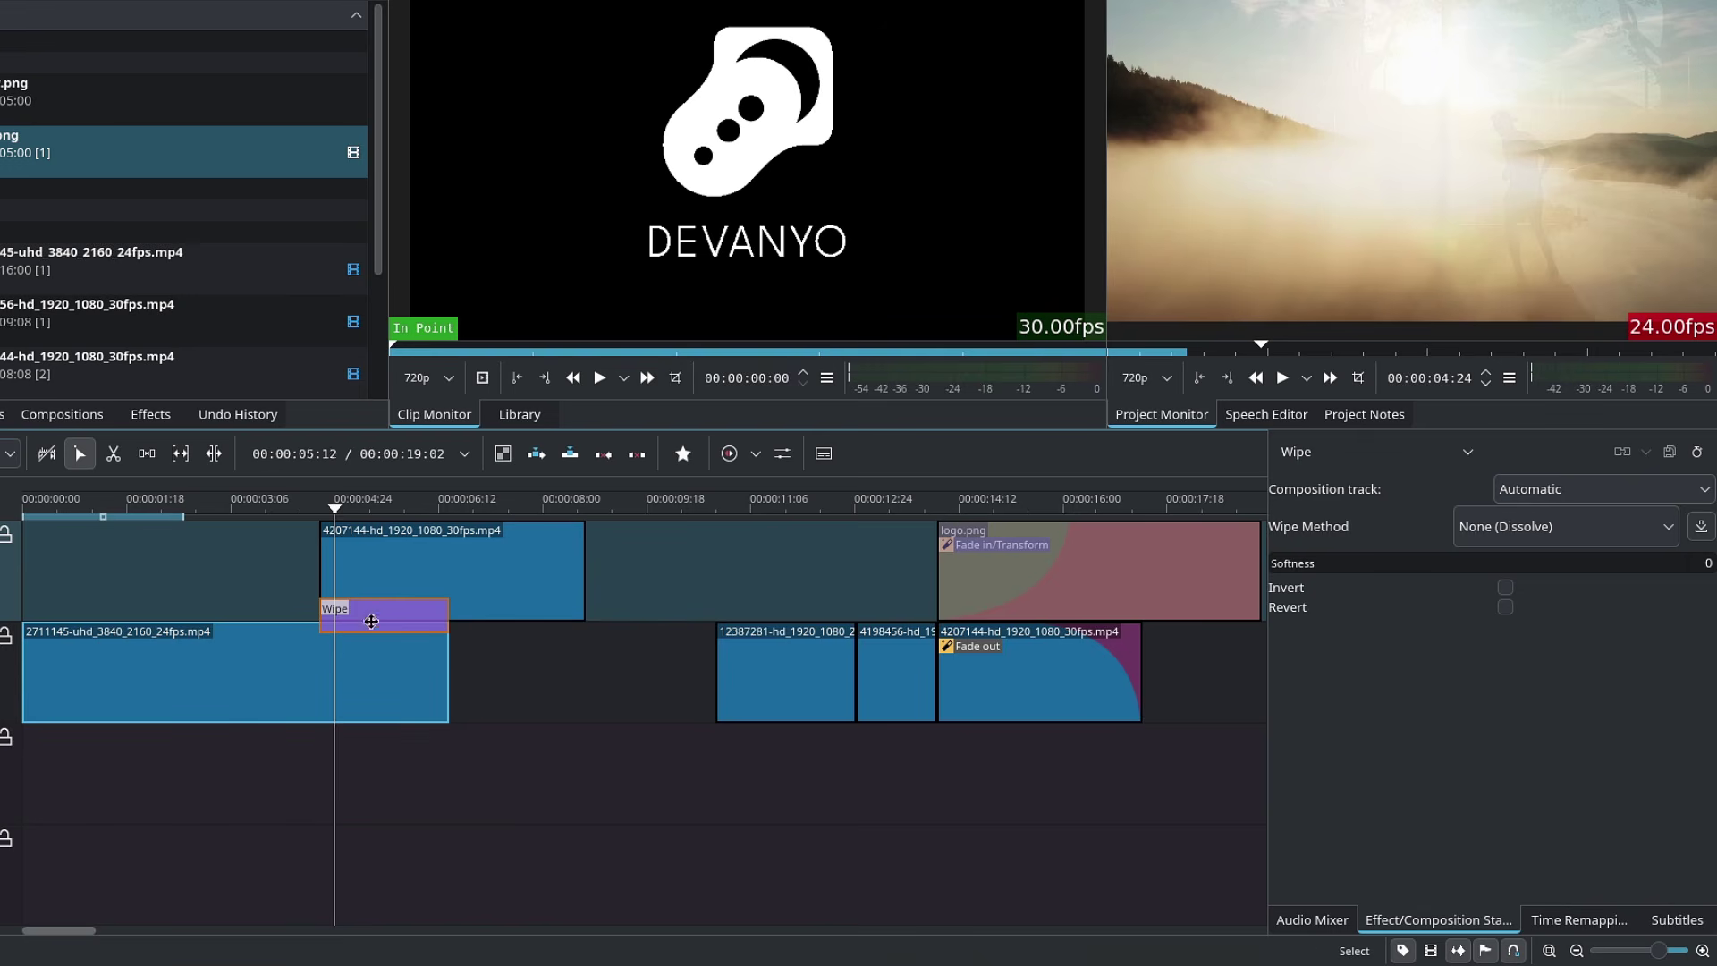
click(1333, 454)
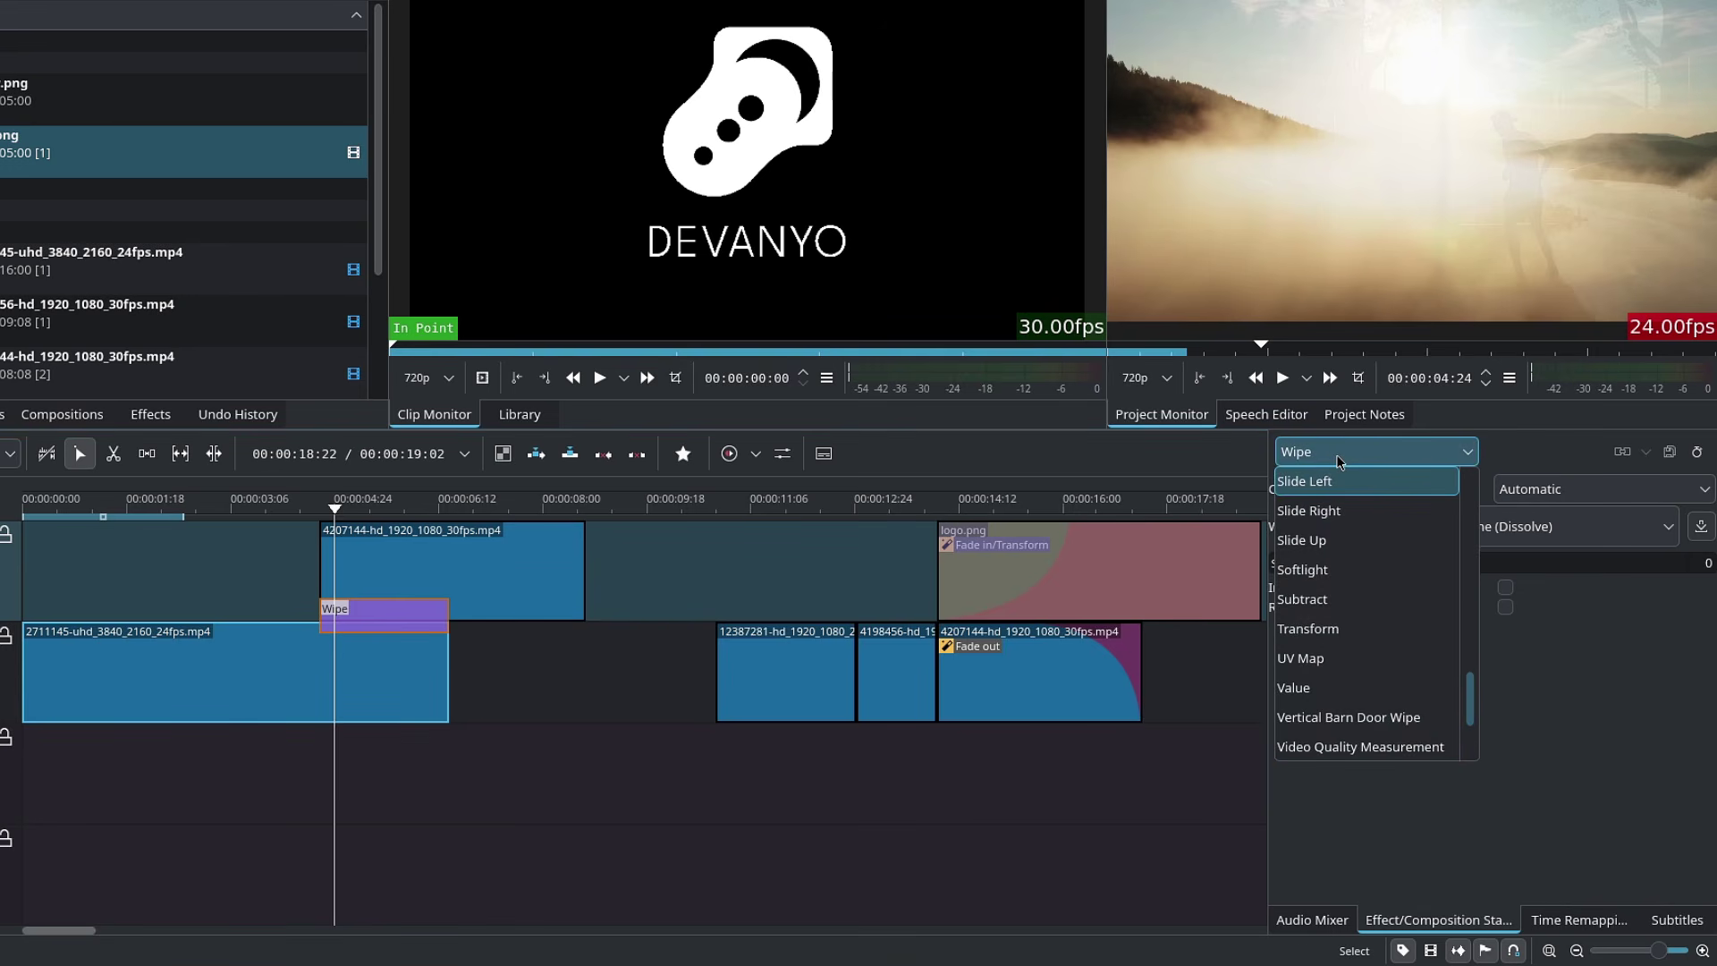
scroll(1350, 599, down, 2)
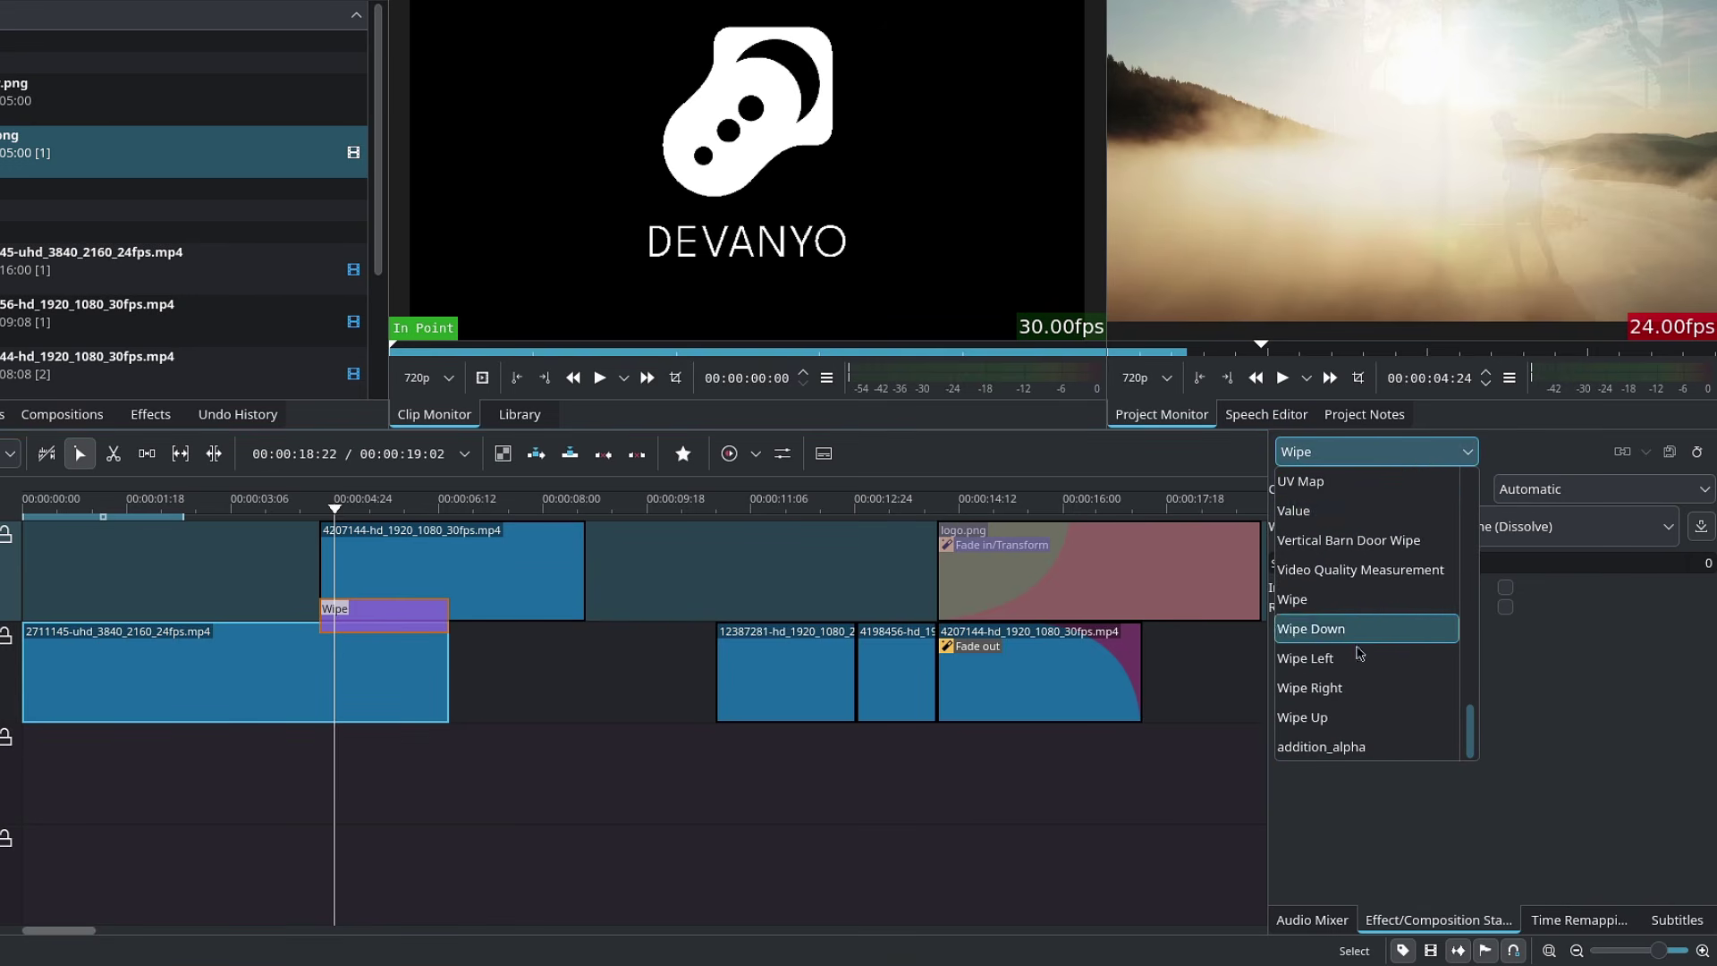
scroll(1388, 573, up, 5)
click(1383, 454)
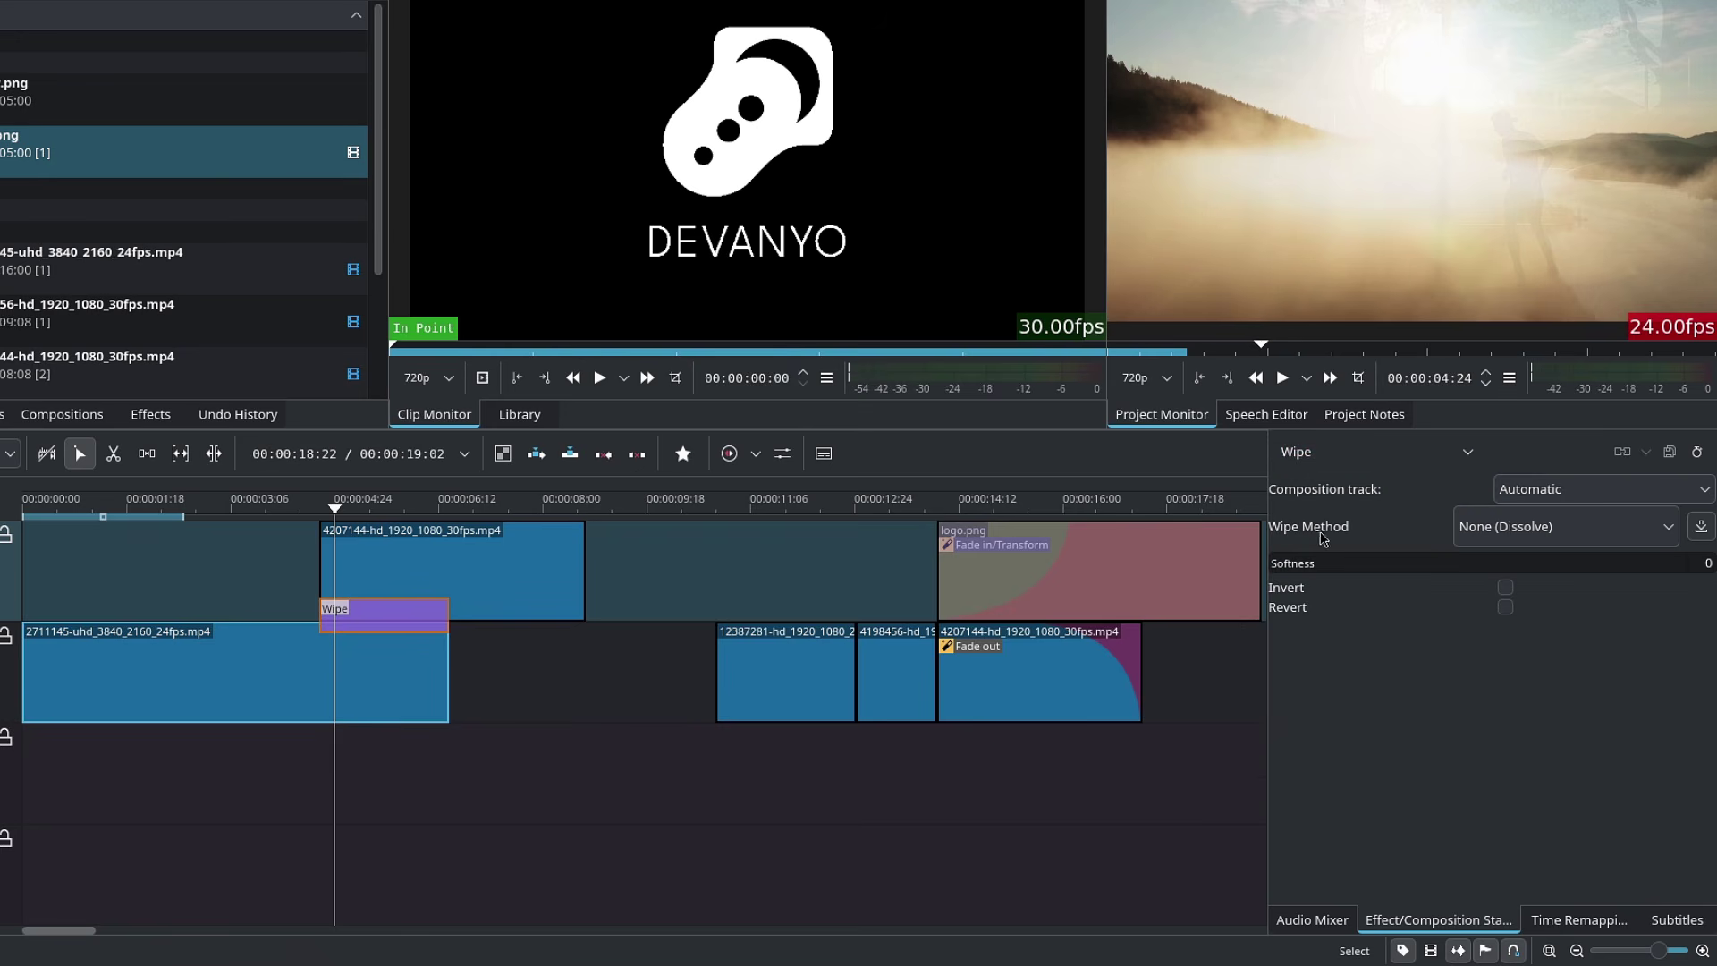
Set the wipe method of the composition between the overlapping clips to Curtain, and preview the transition at 00:00:05:17
click(1510, 537)
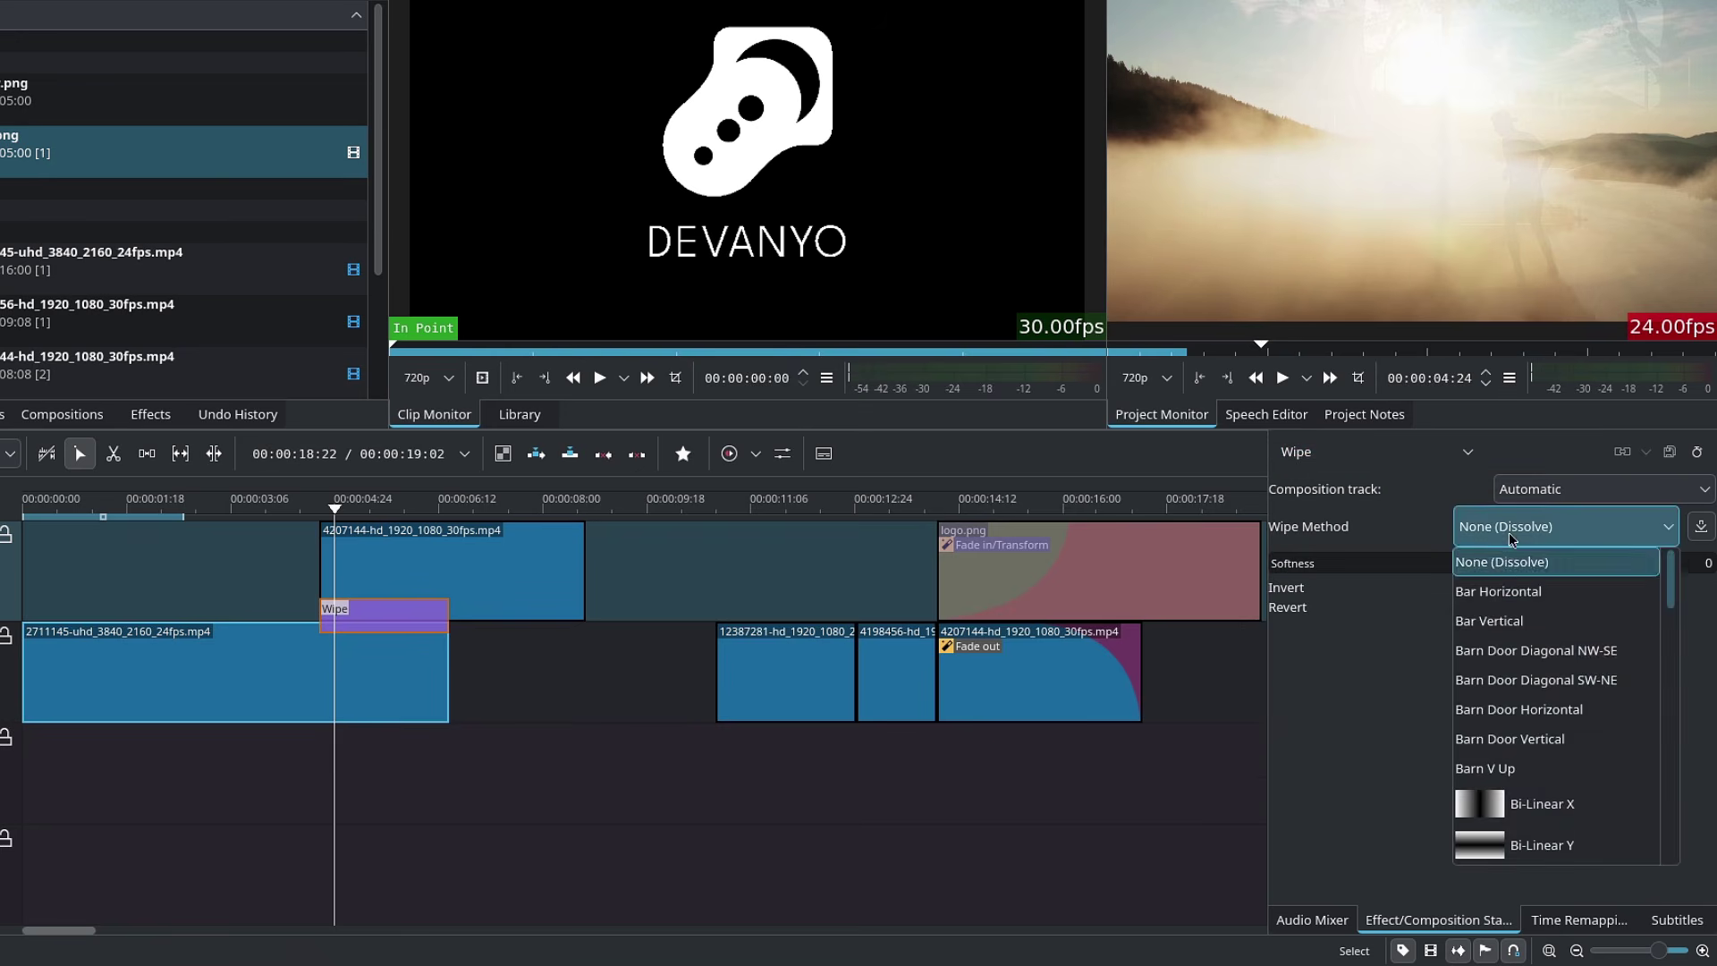
scroll(1502, 688, down, 5)
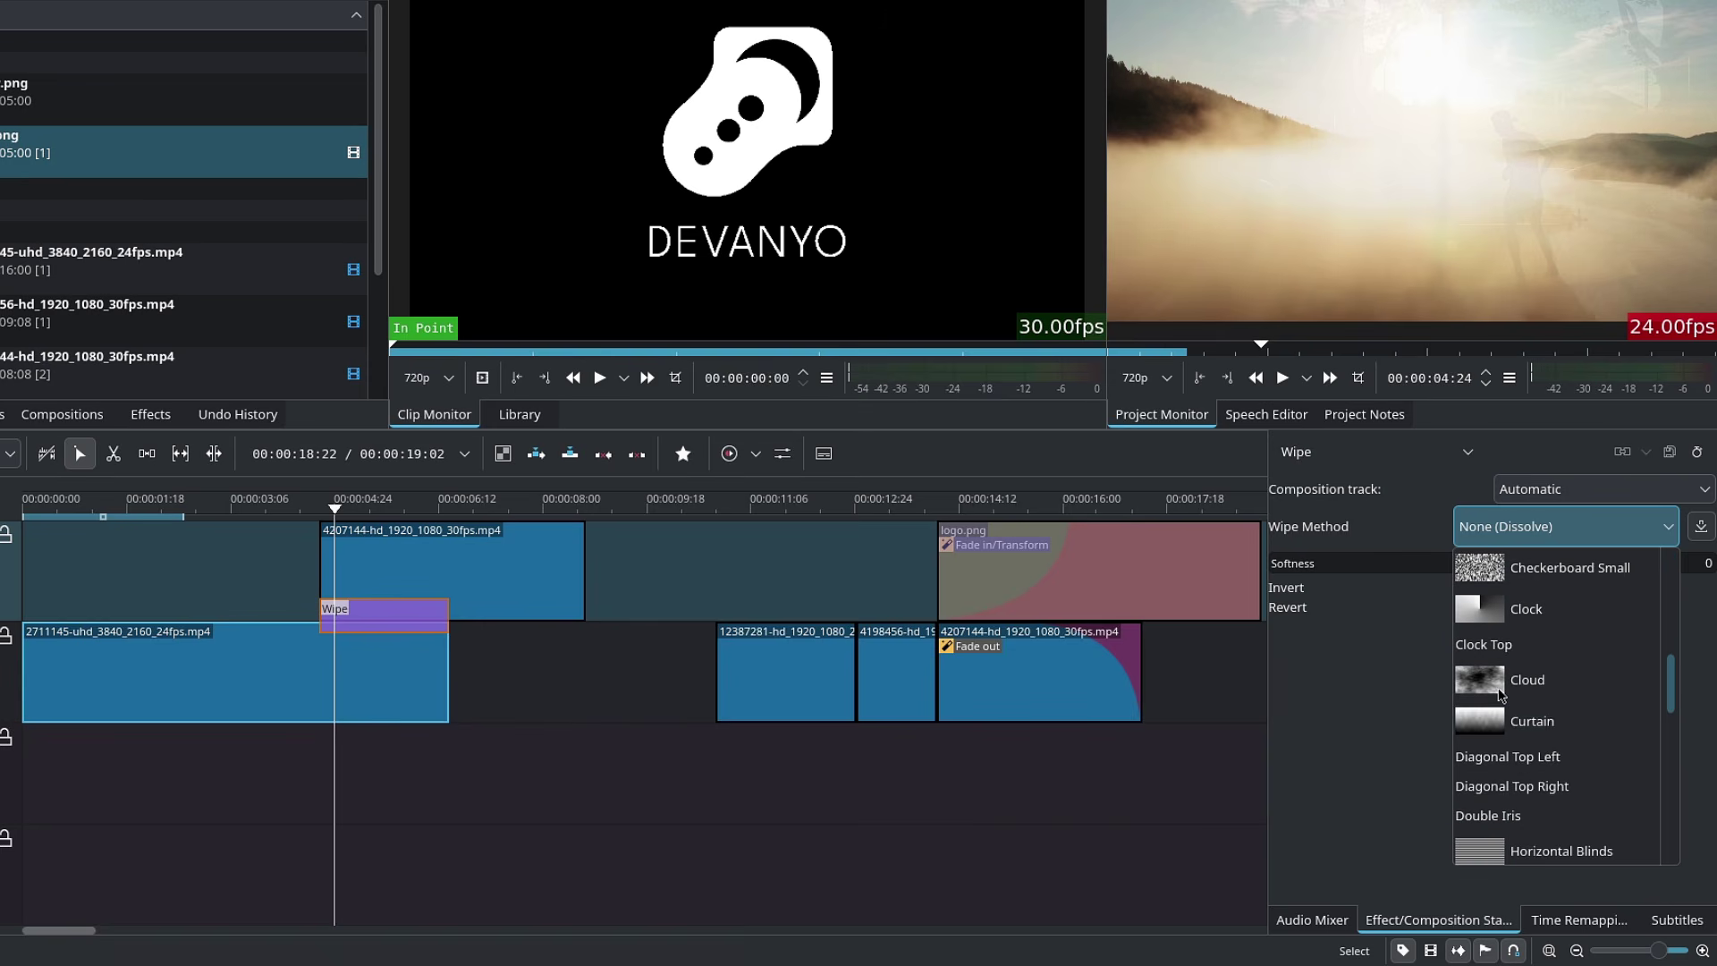
click(1489, 722)
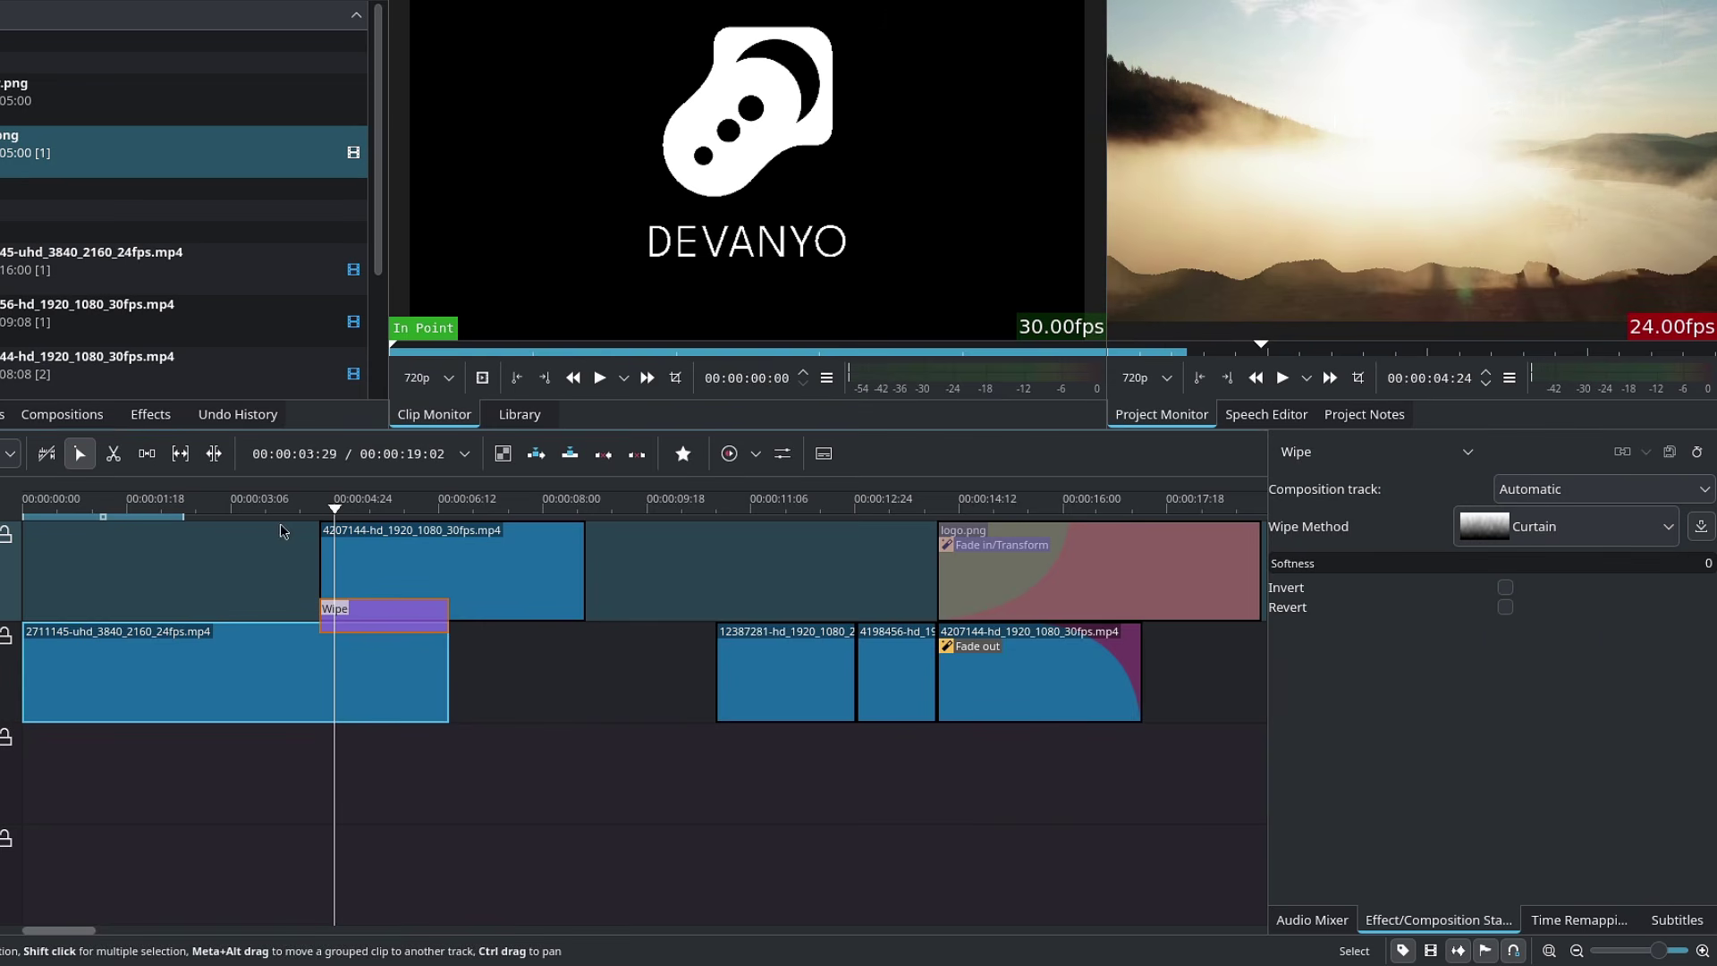
click(333, 507)
drag(334, 507, 386, 508)
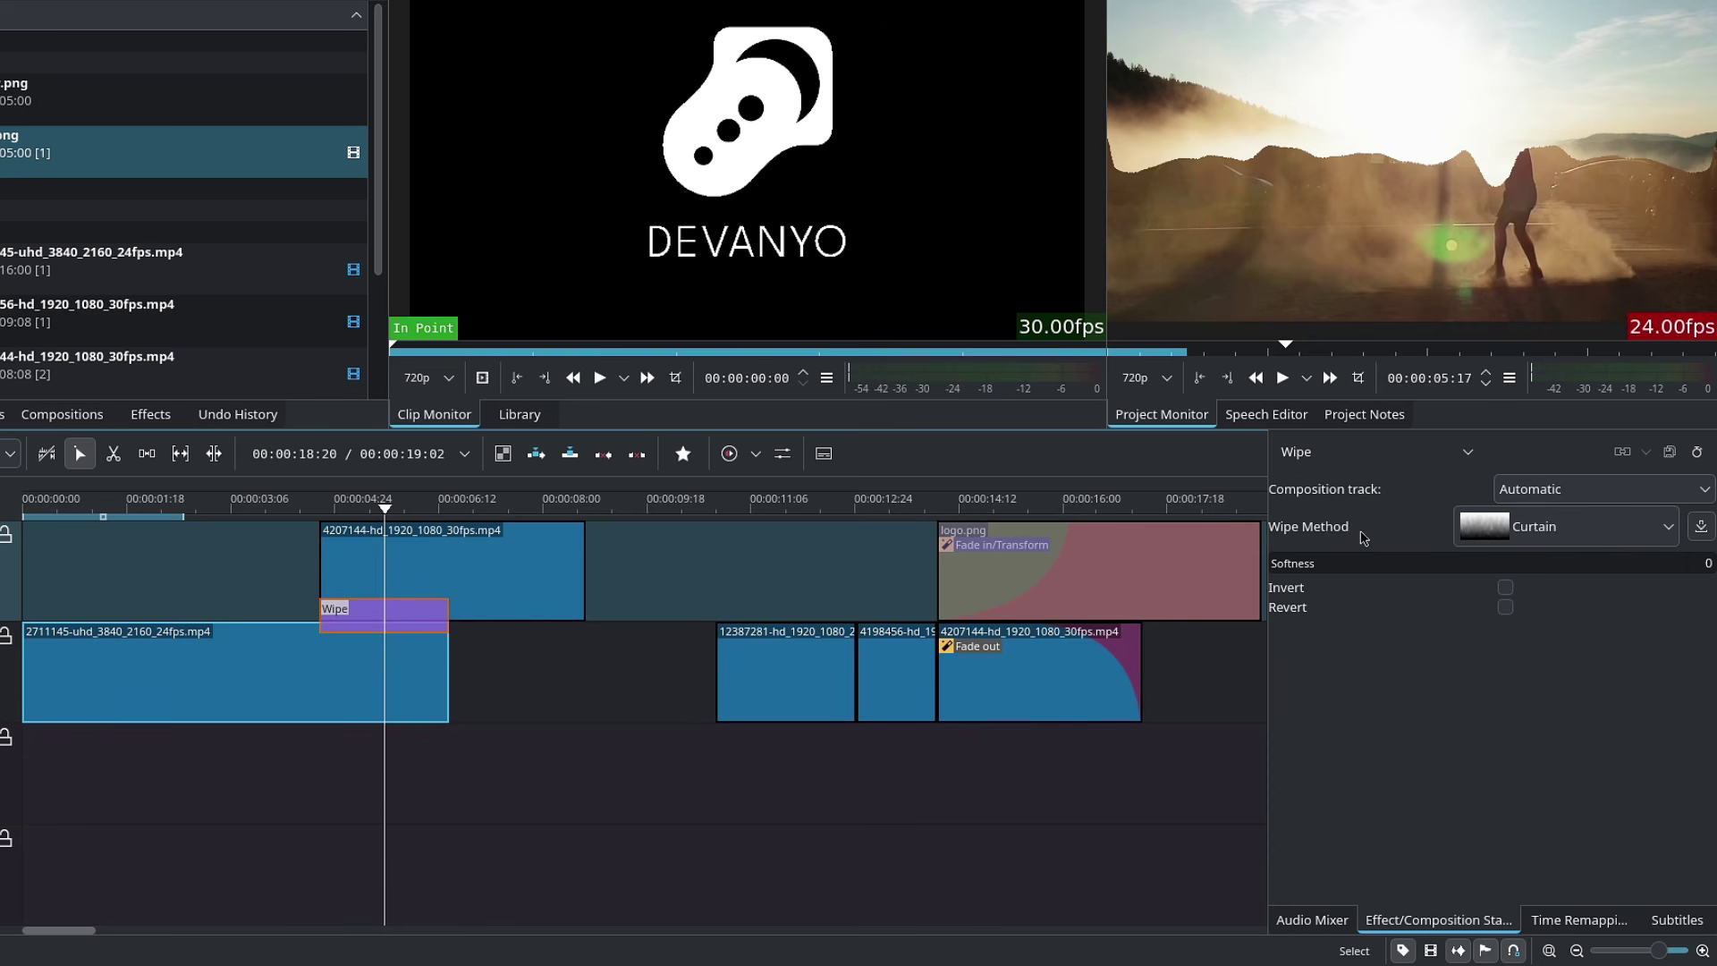
Raise the softness of the Curtain wipe, and preview the softened edge at 00:00:04:27
drag(1317, 580, 1486, 574)
click(333, 508)
mouse_move(335, 509)
mouse_down()
mouse_move(463, 510)
mouse_move(341, 509)
mouse_up()
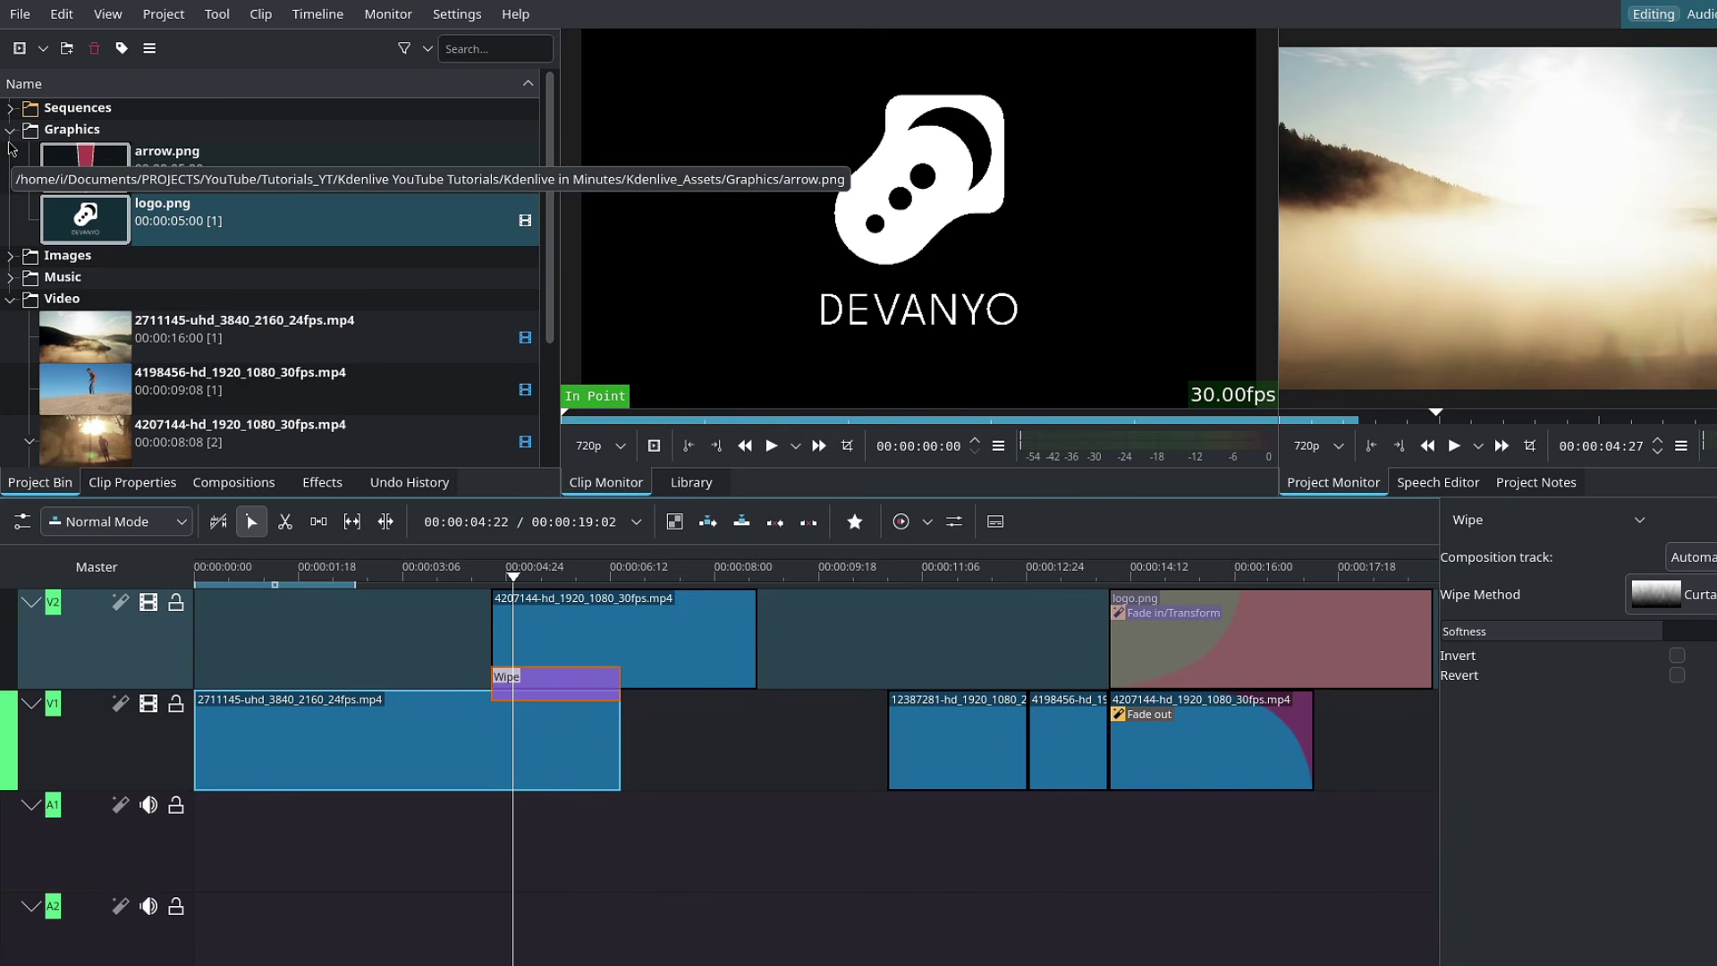
Collapse the Graphics and Video folders in the project bin, and create a top-level folder named Titles
click(10, 130)
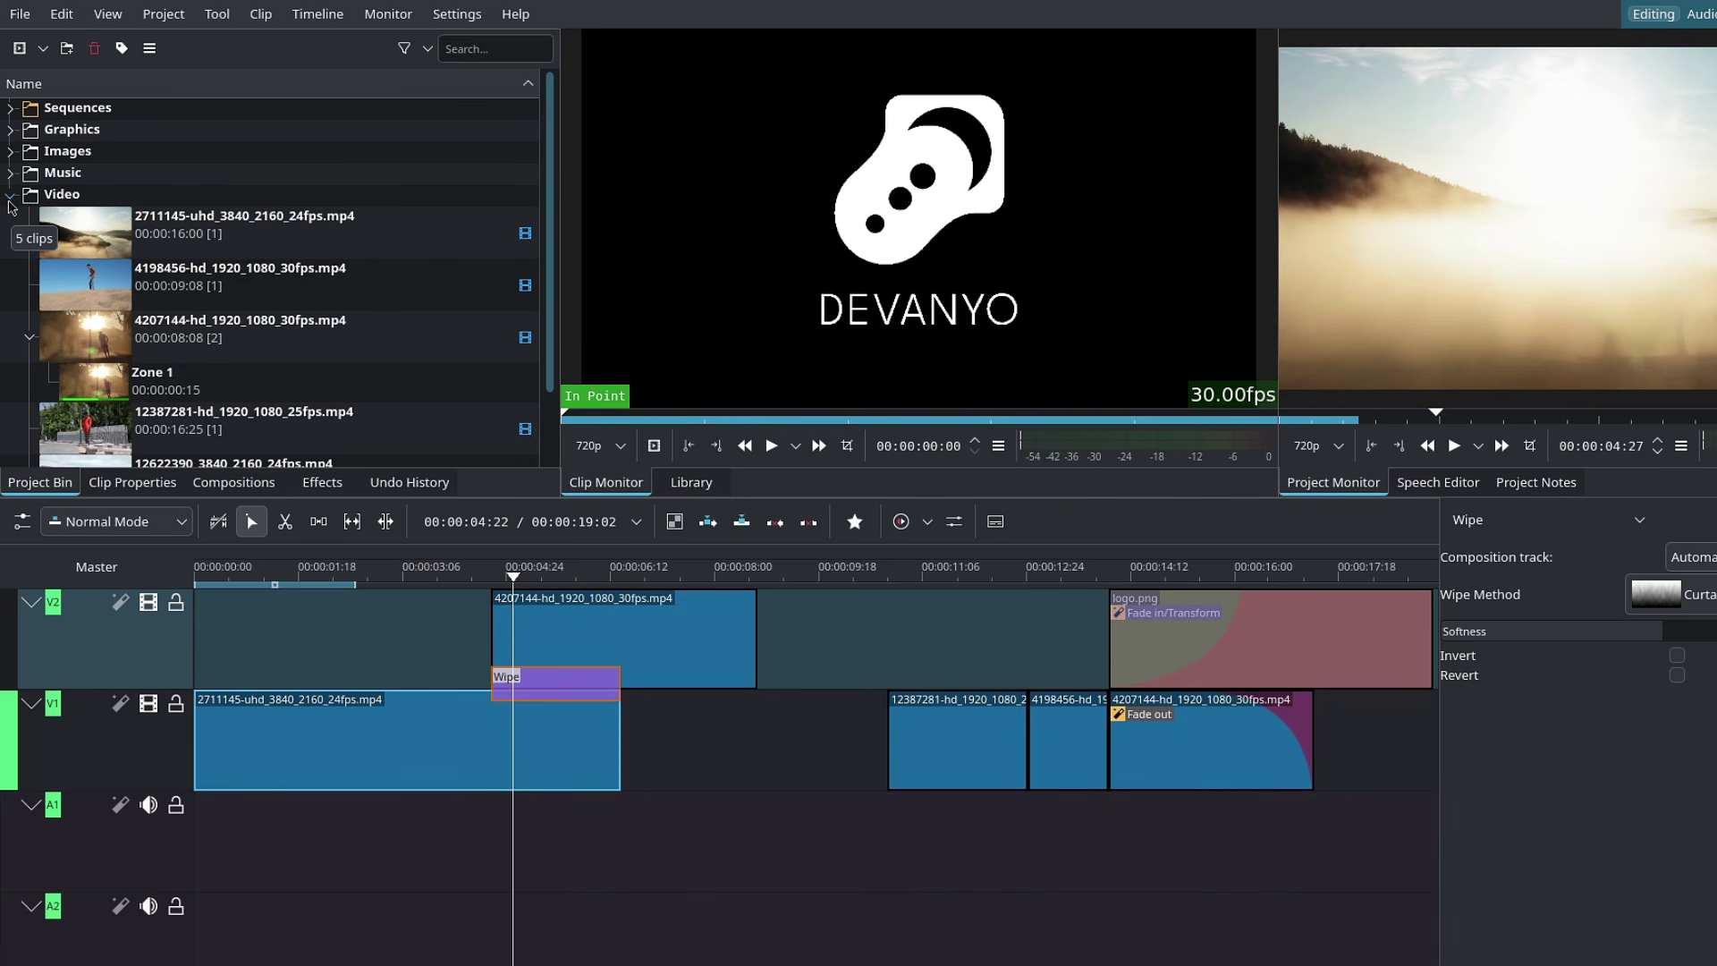
click(9, 195)
click(135, 239)
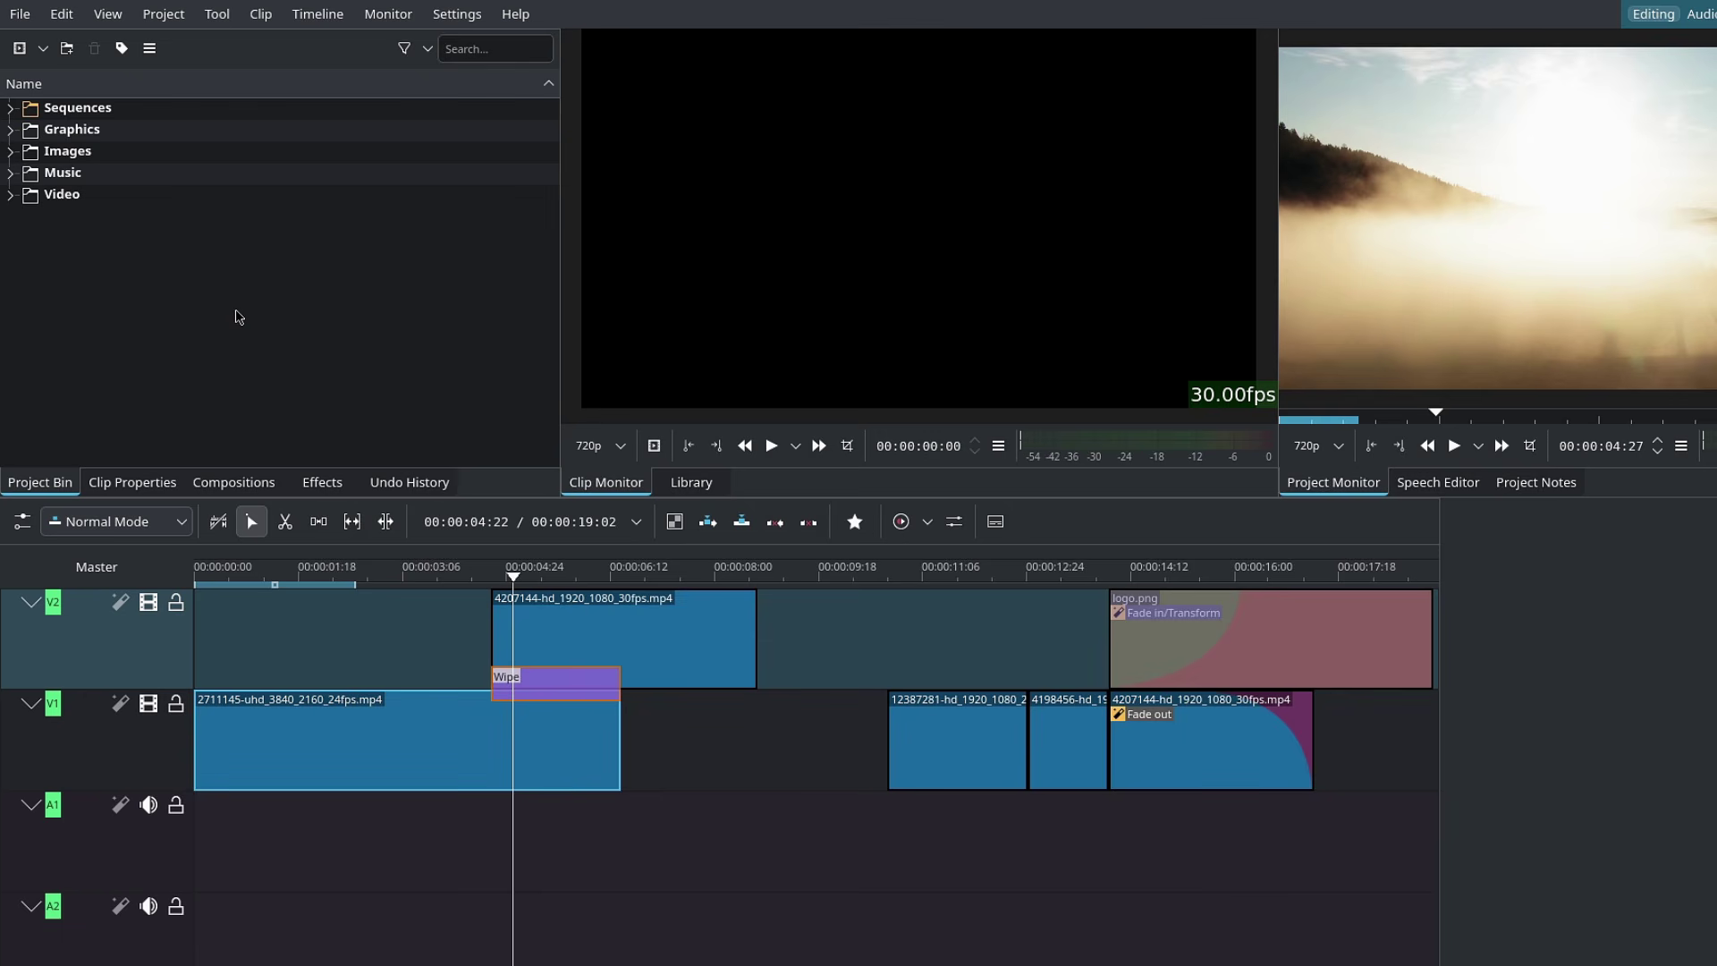
click(69, 50)
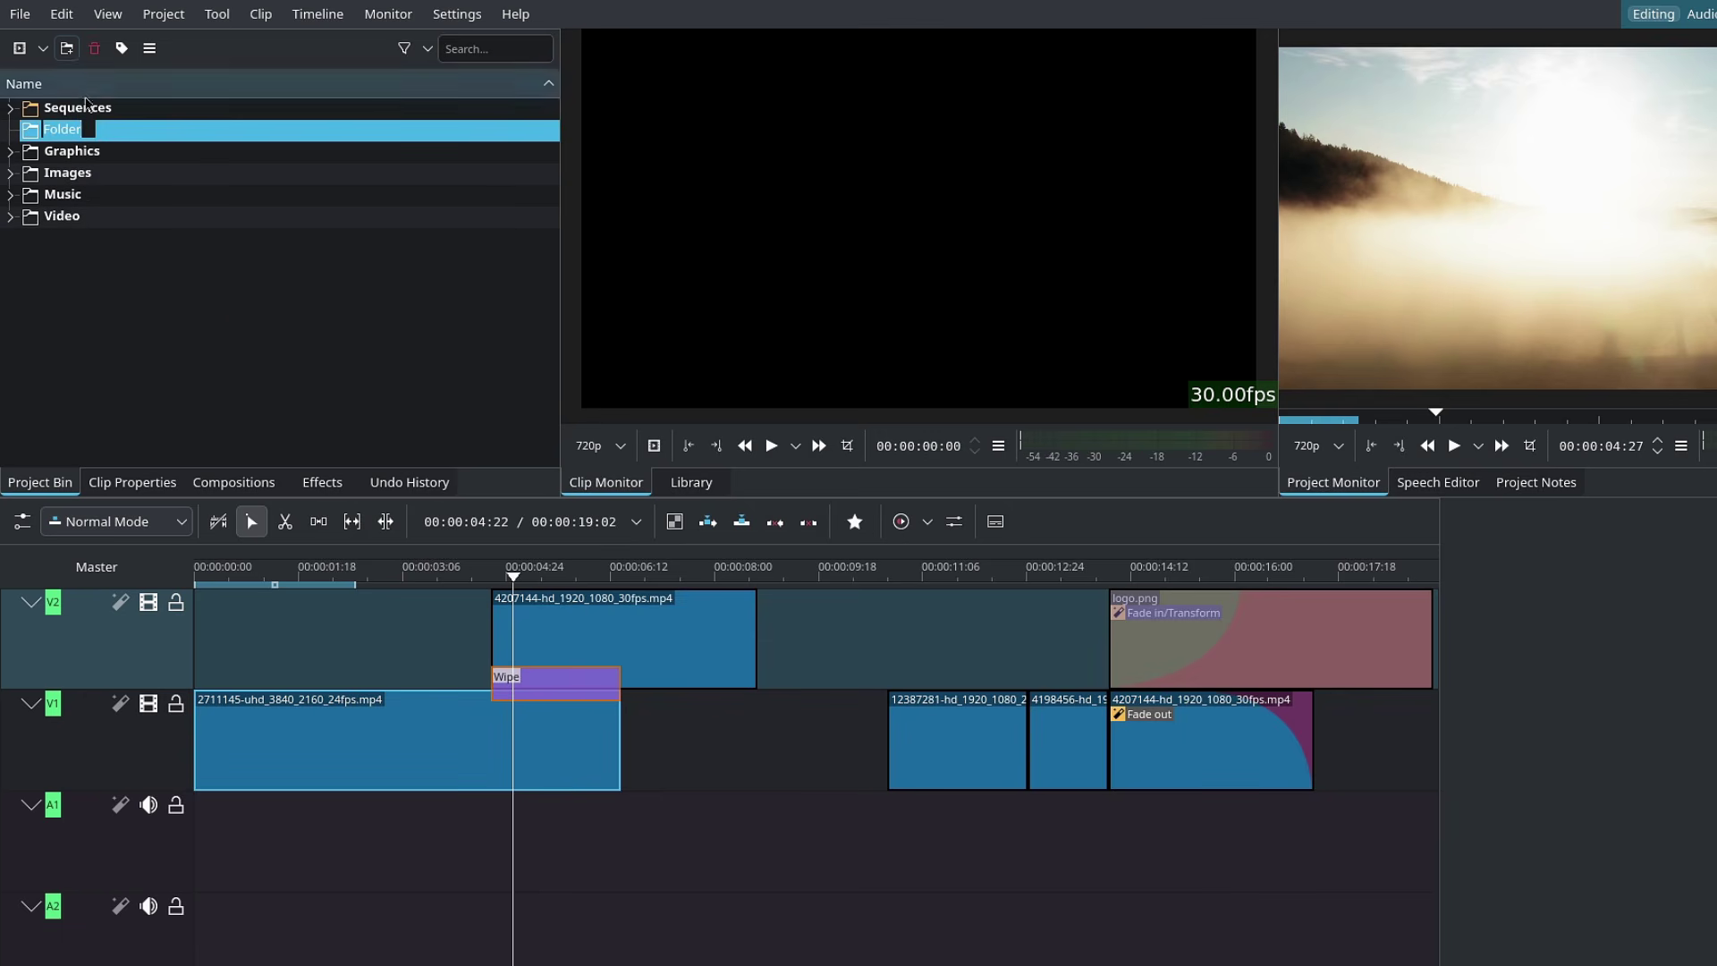
text(Titles)
key(Return)
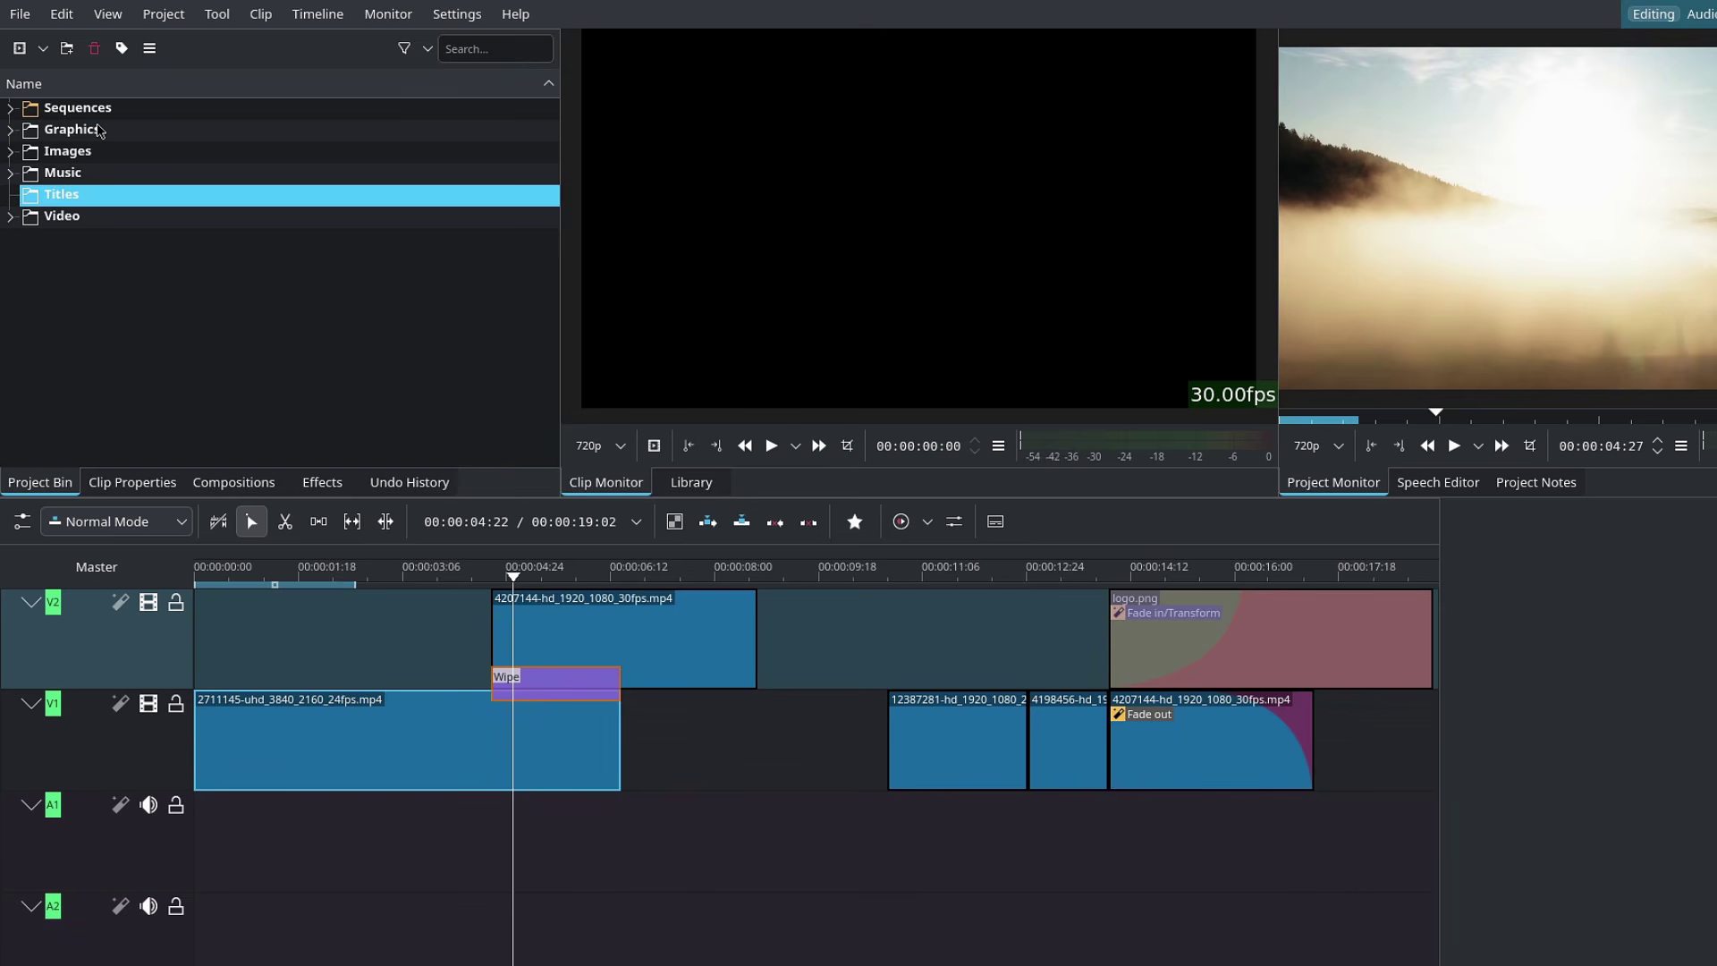
Start a title clip in the Titles folder with the text FLIP, centred horizontally and vertically in the frame
click(23, 52)
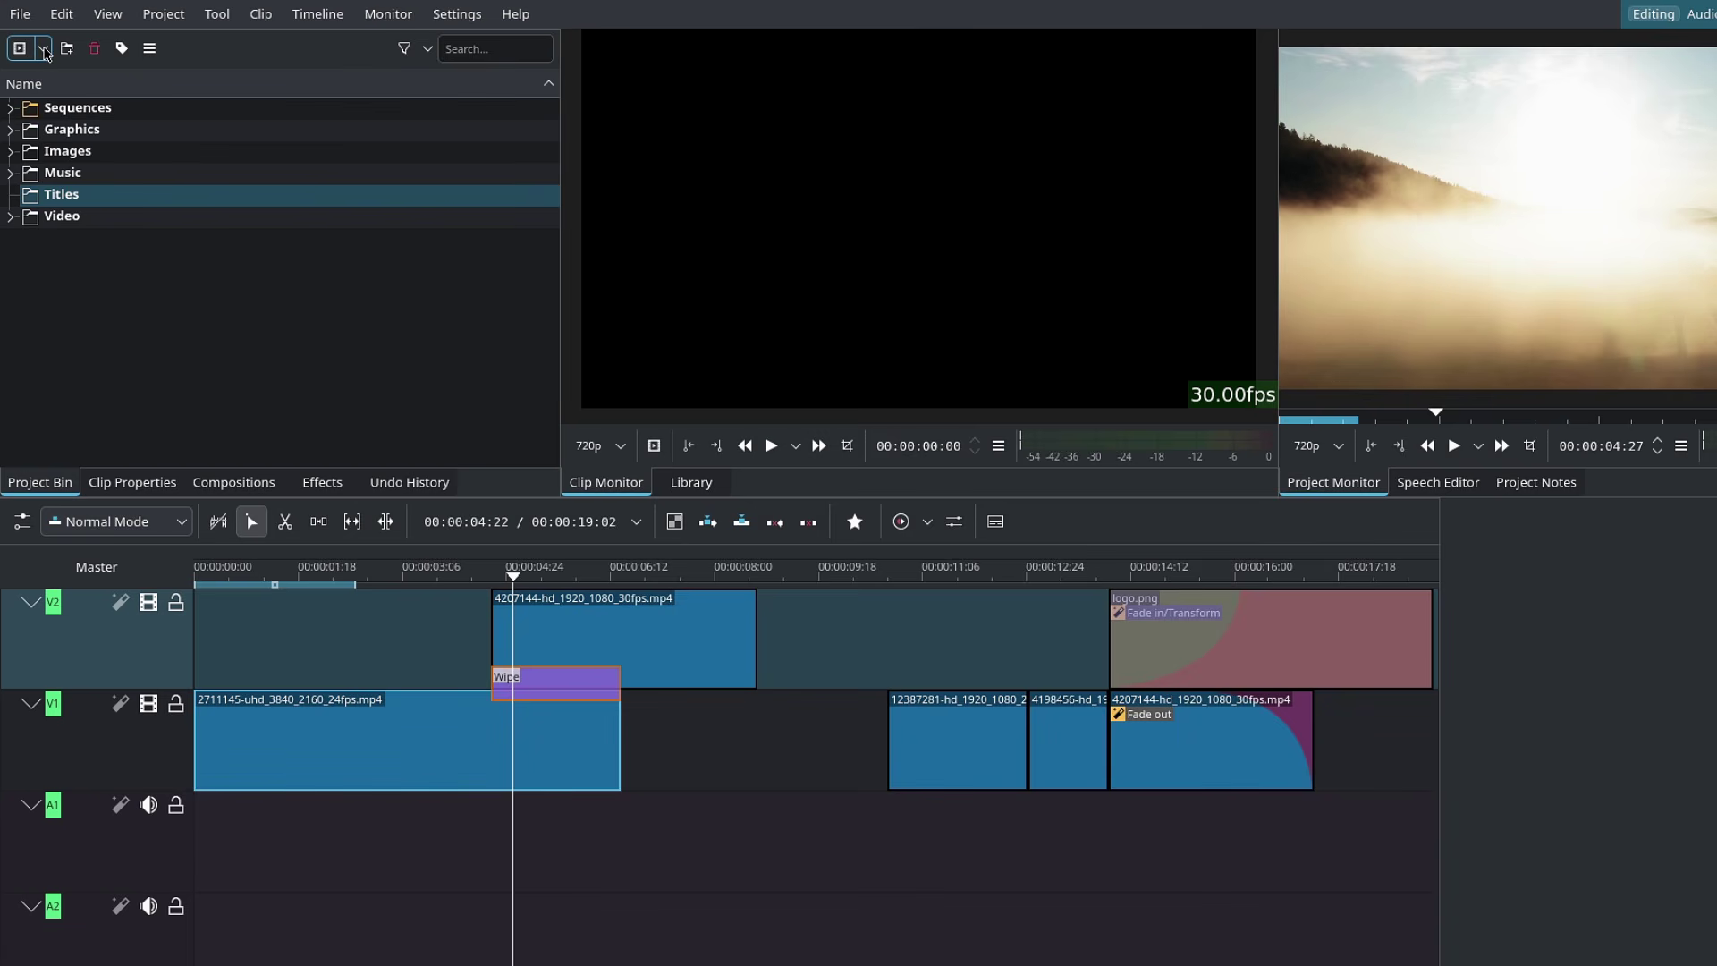
click(43, 51)
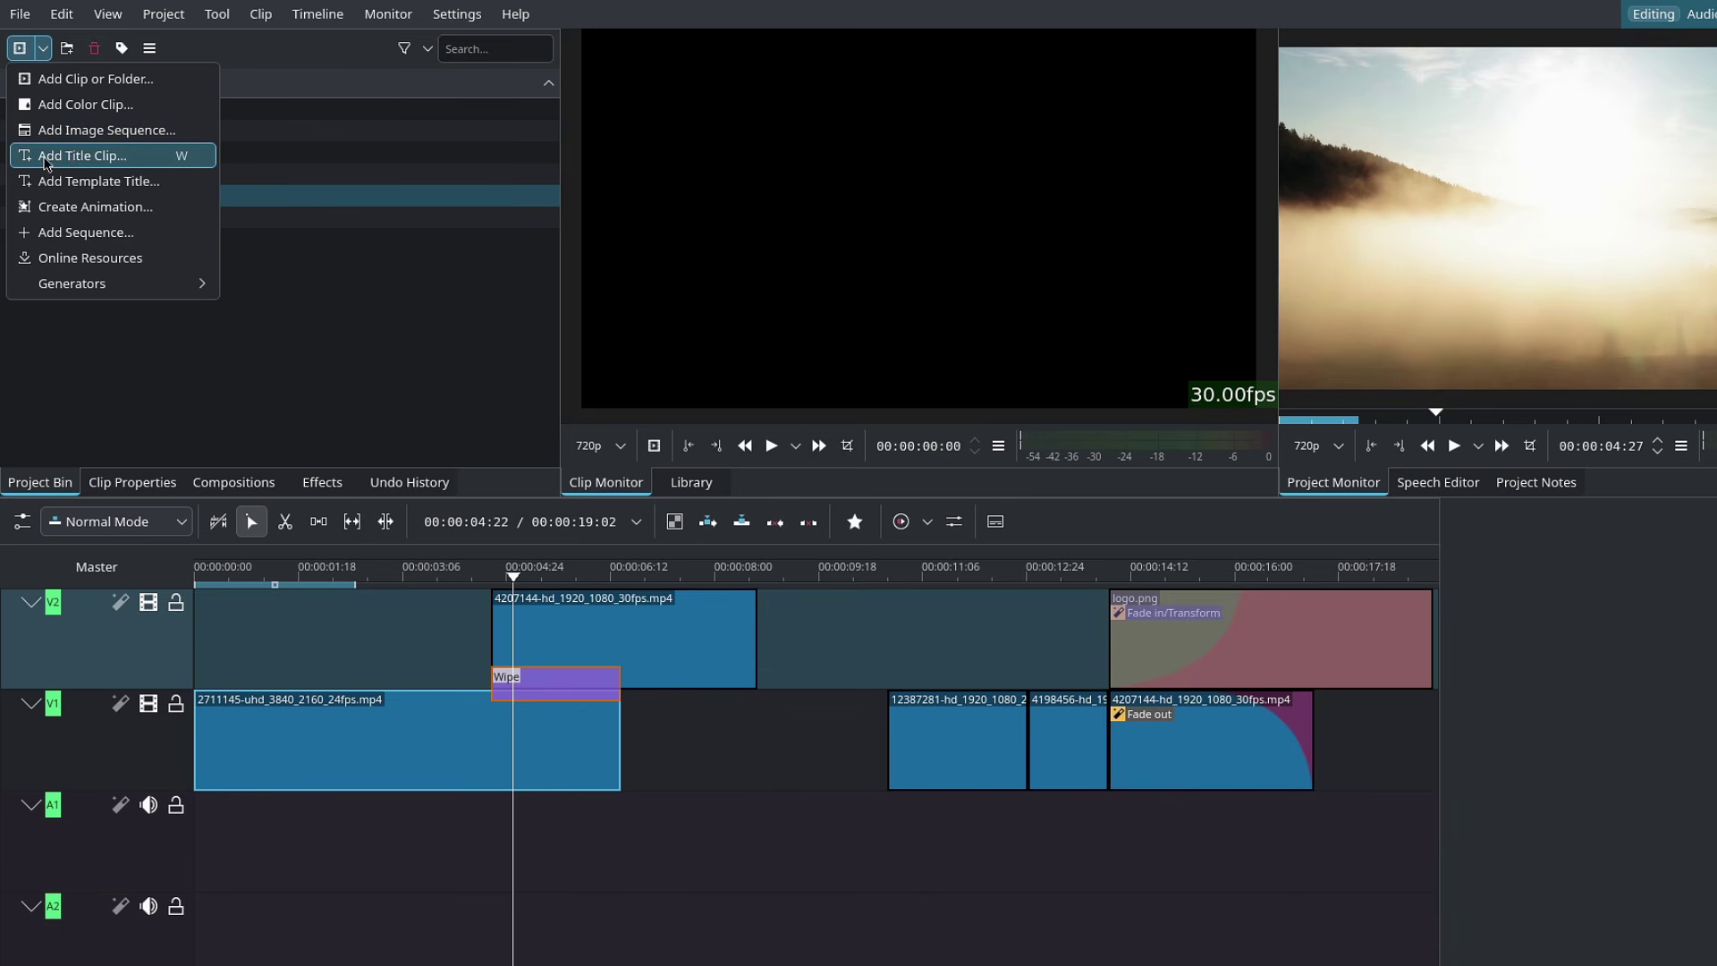
click(76, 158)
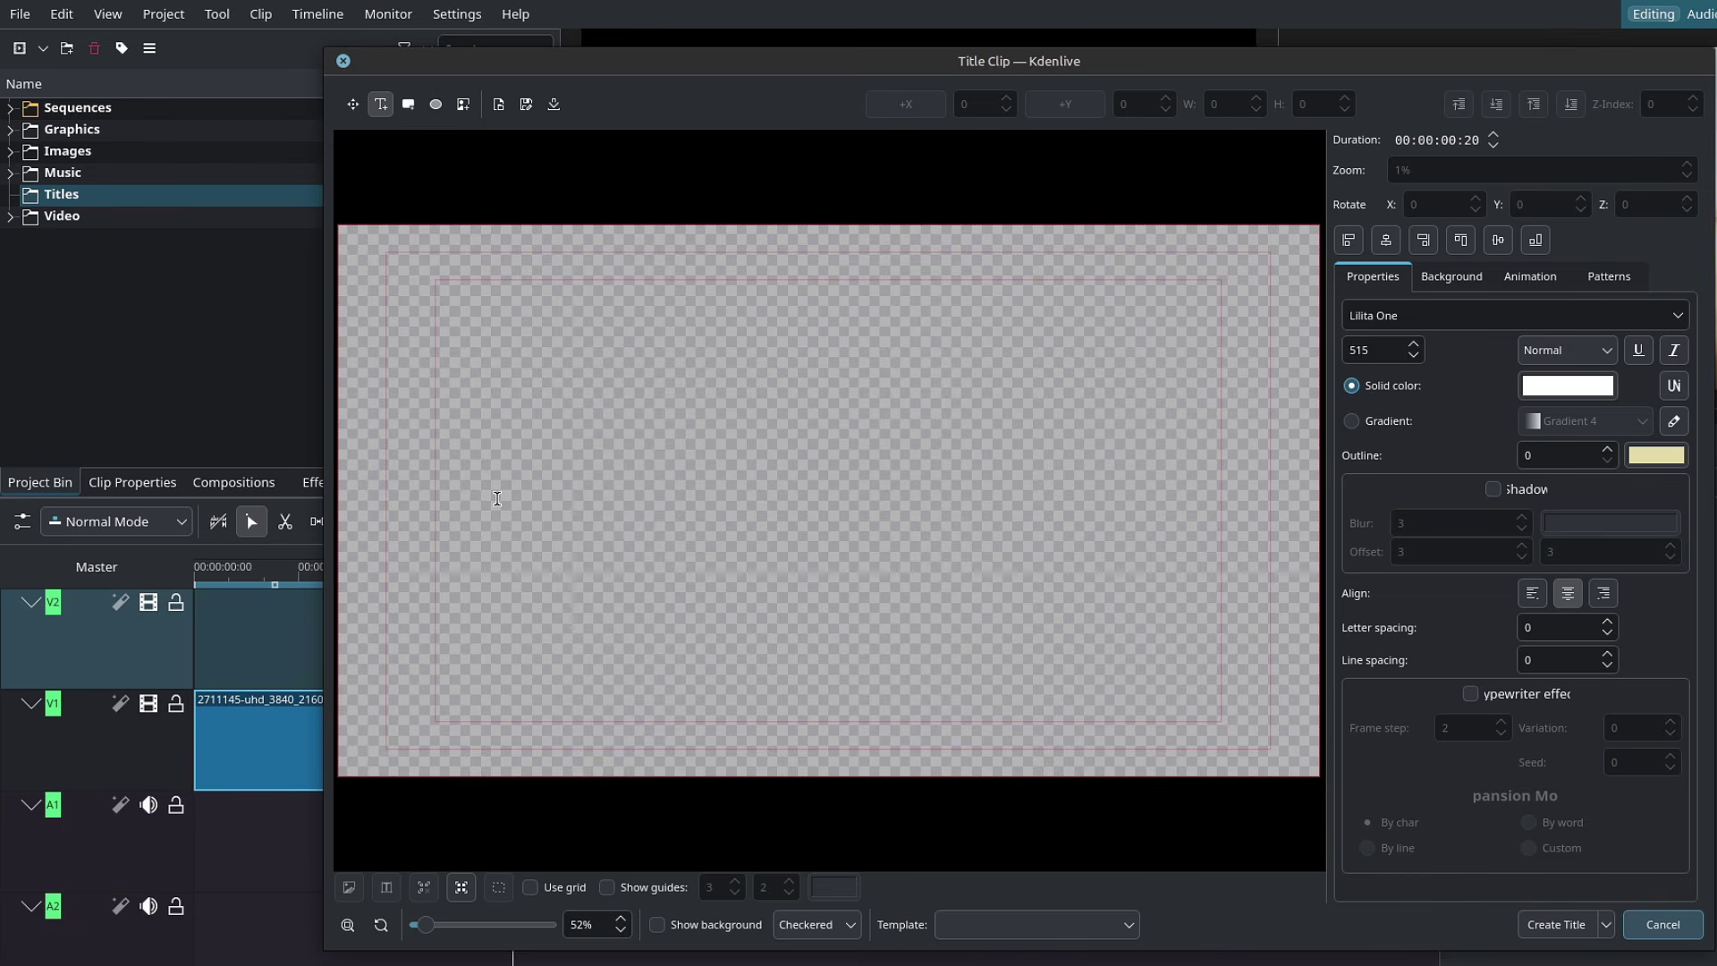
click(497, 498)
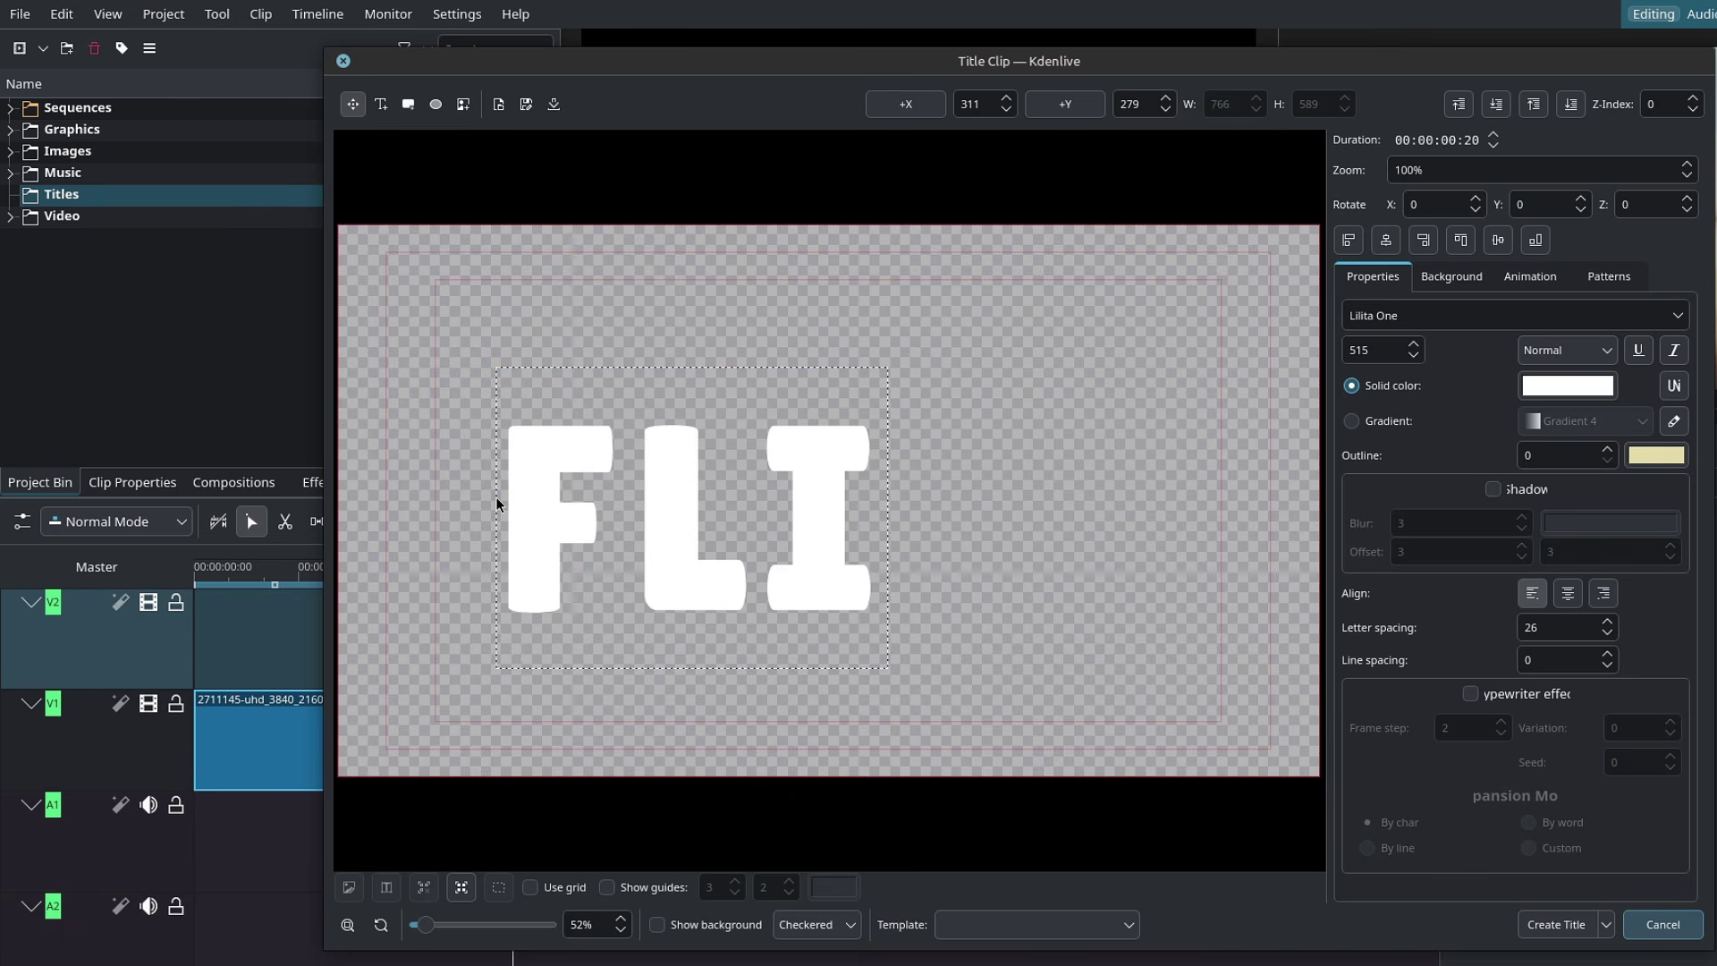
text(P)
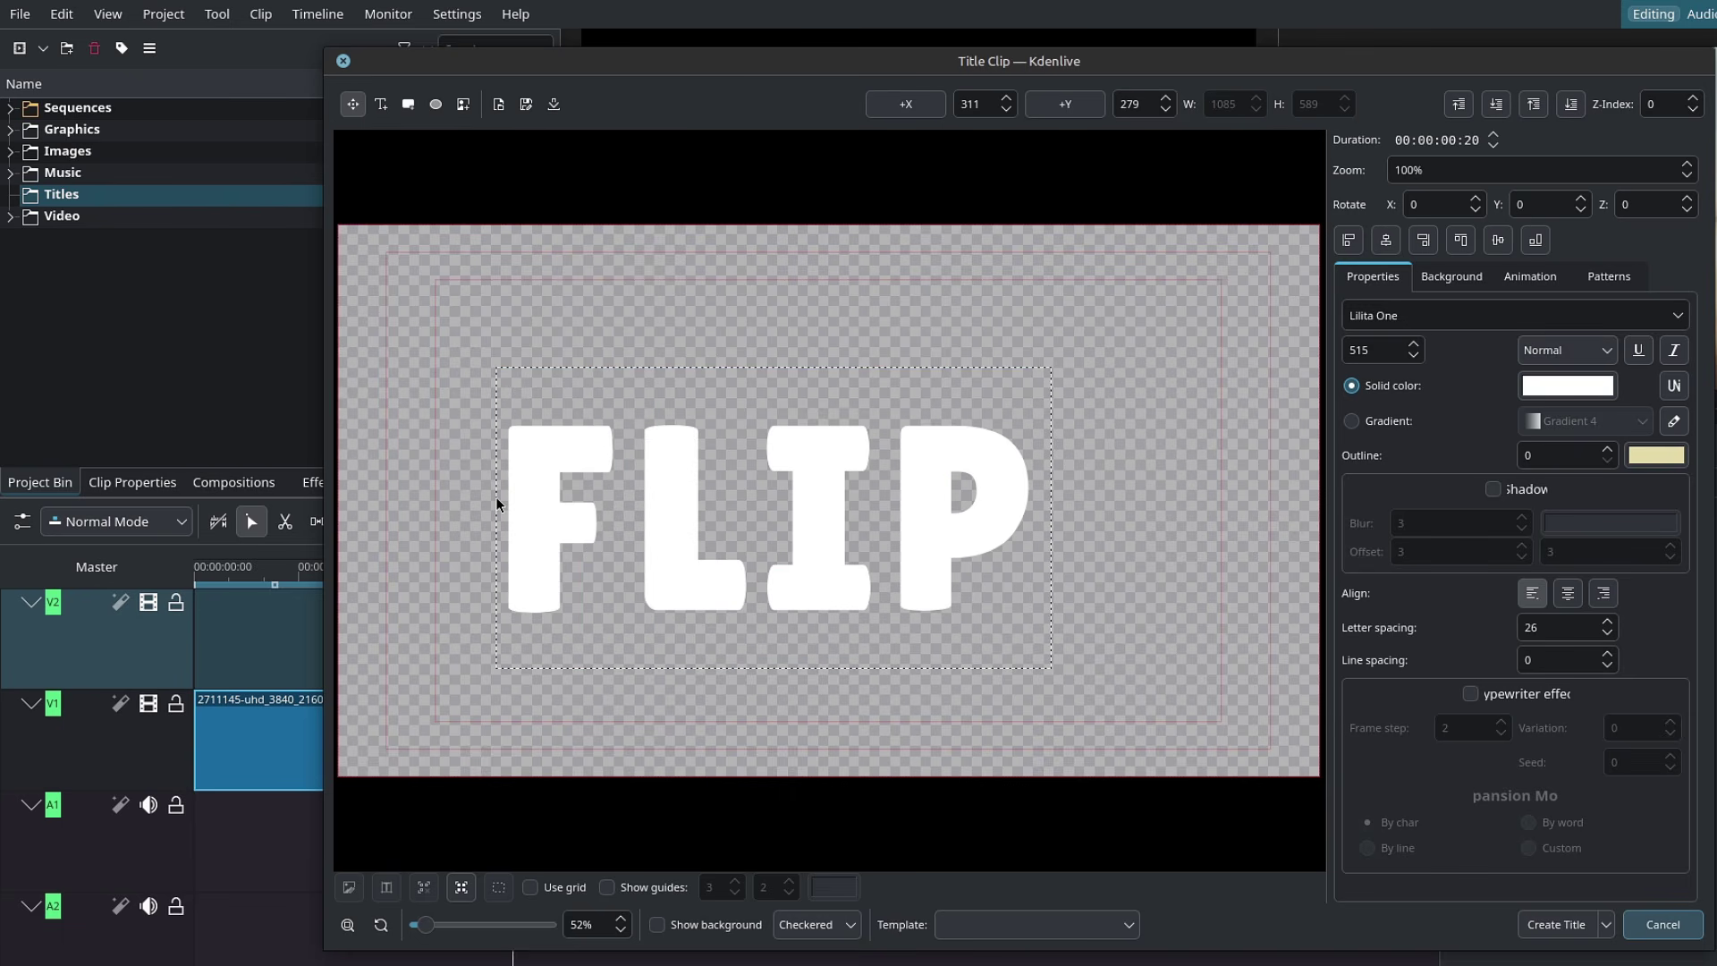
click(1385, 239)
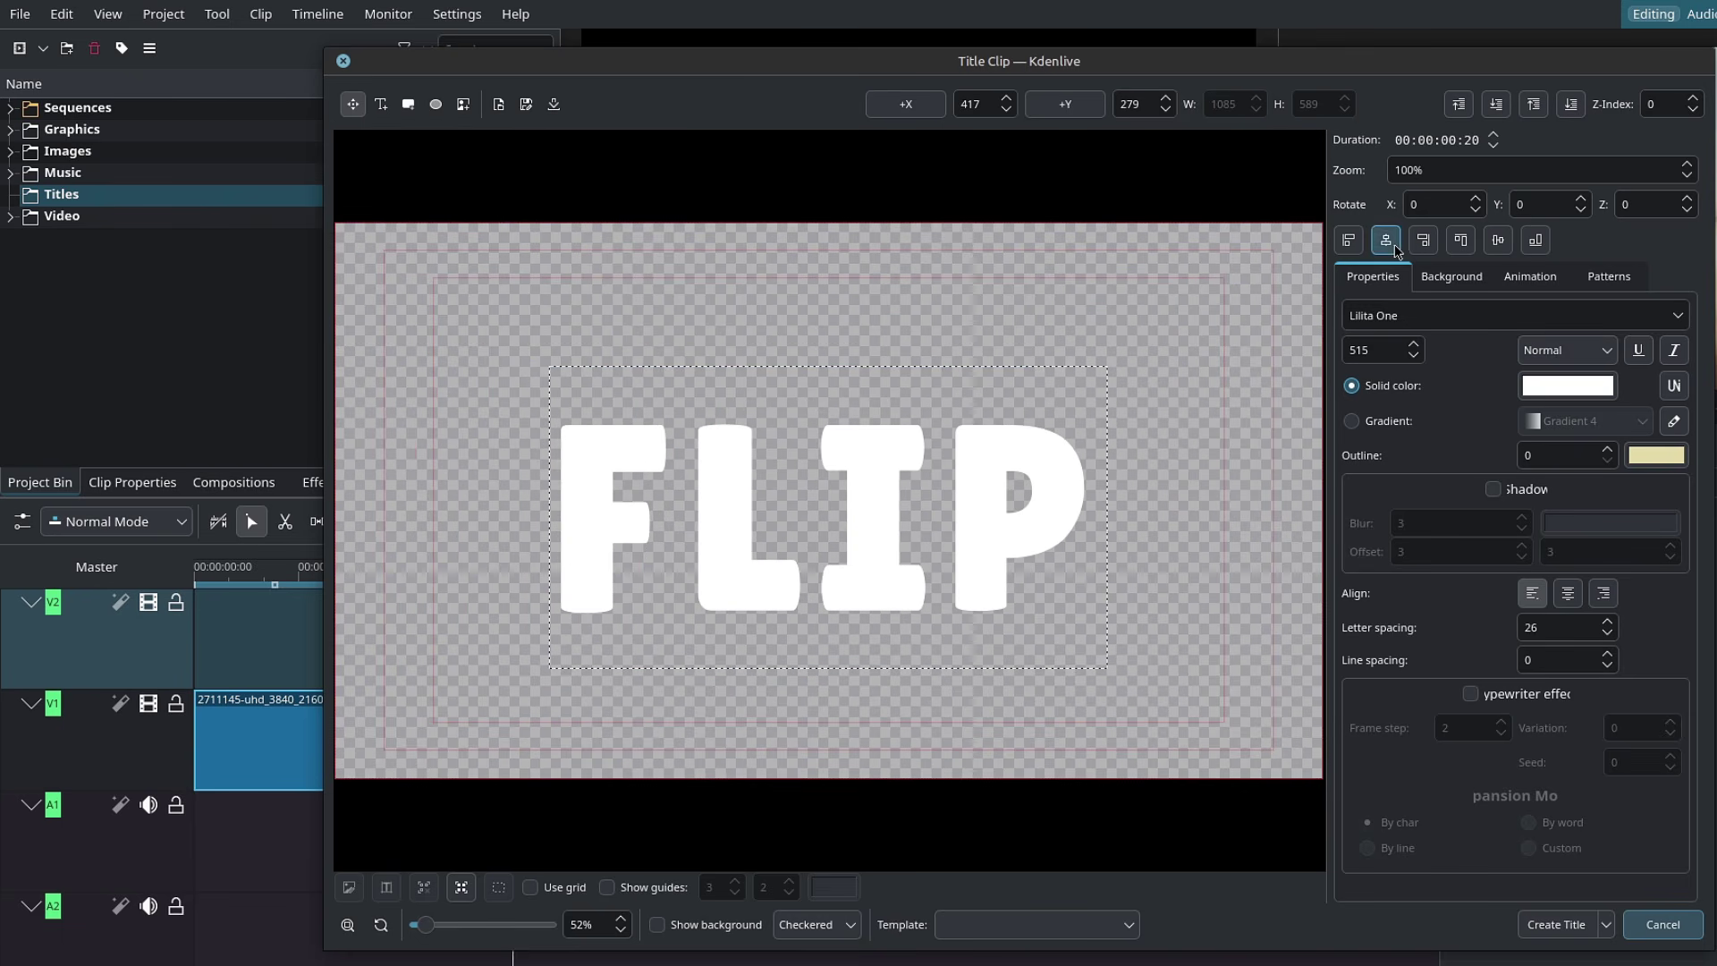
click(1498, 240)
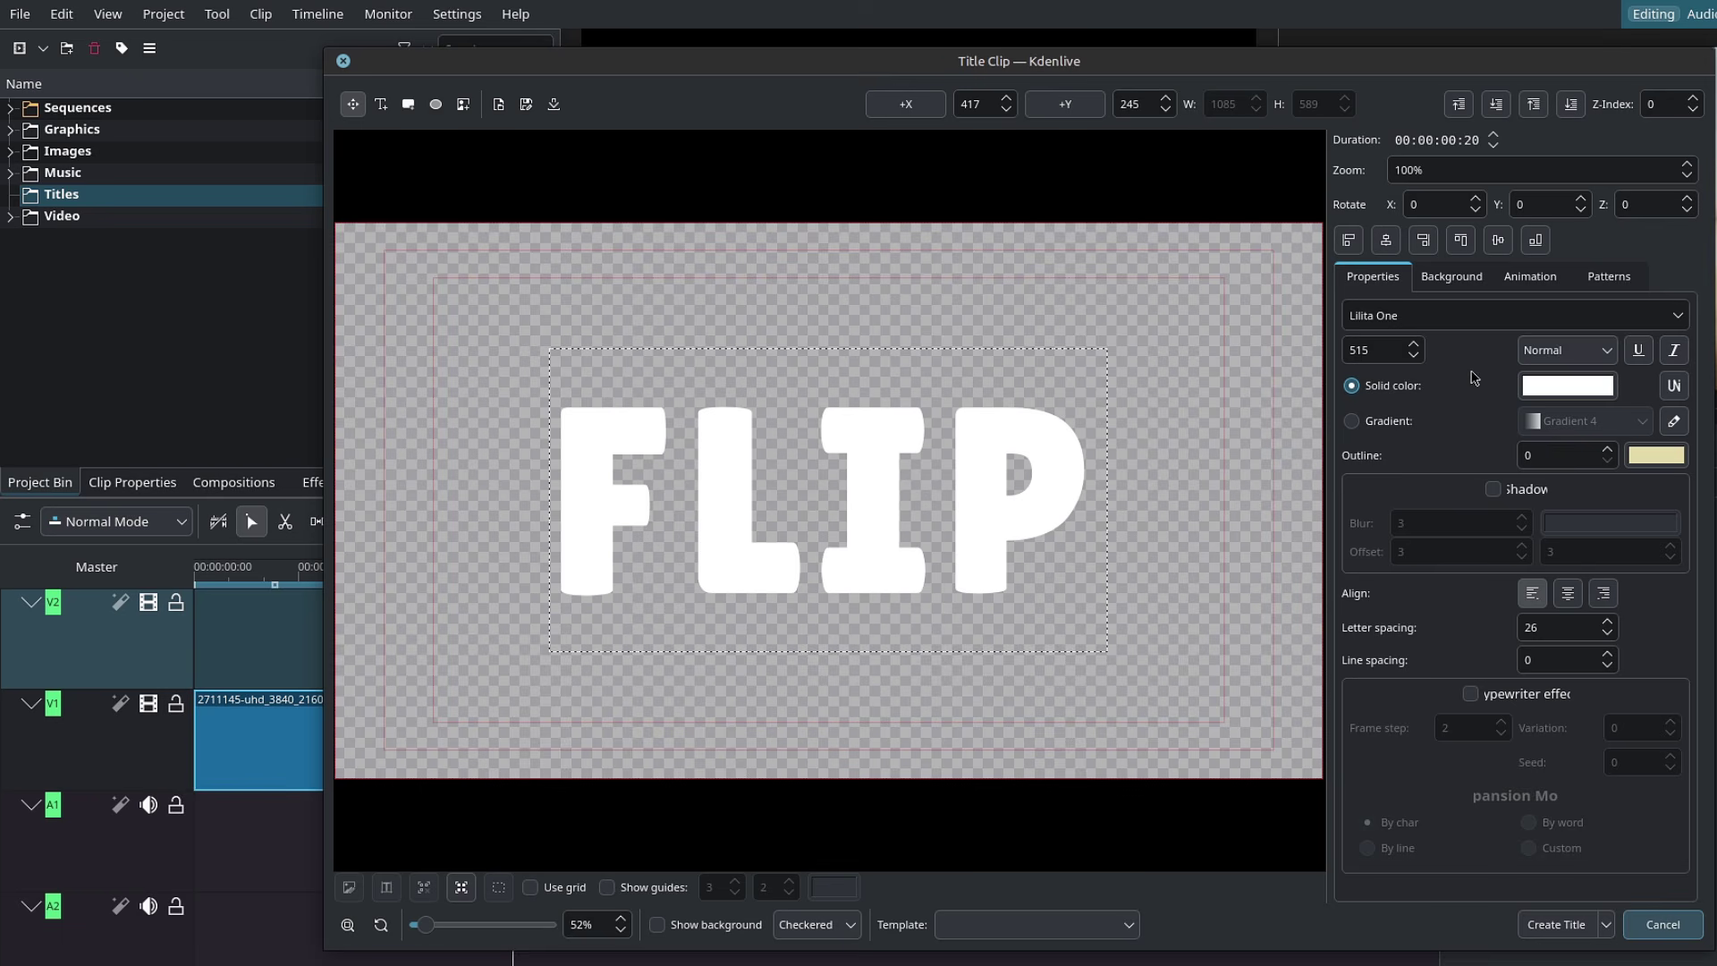
Fill the FLIP text with Gradient 2, and inspect the gradient's colours without changing them
click(1371, 422)
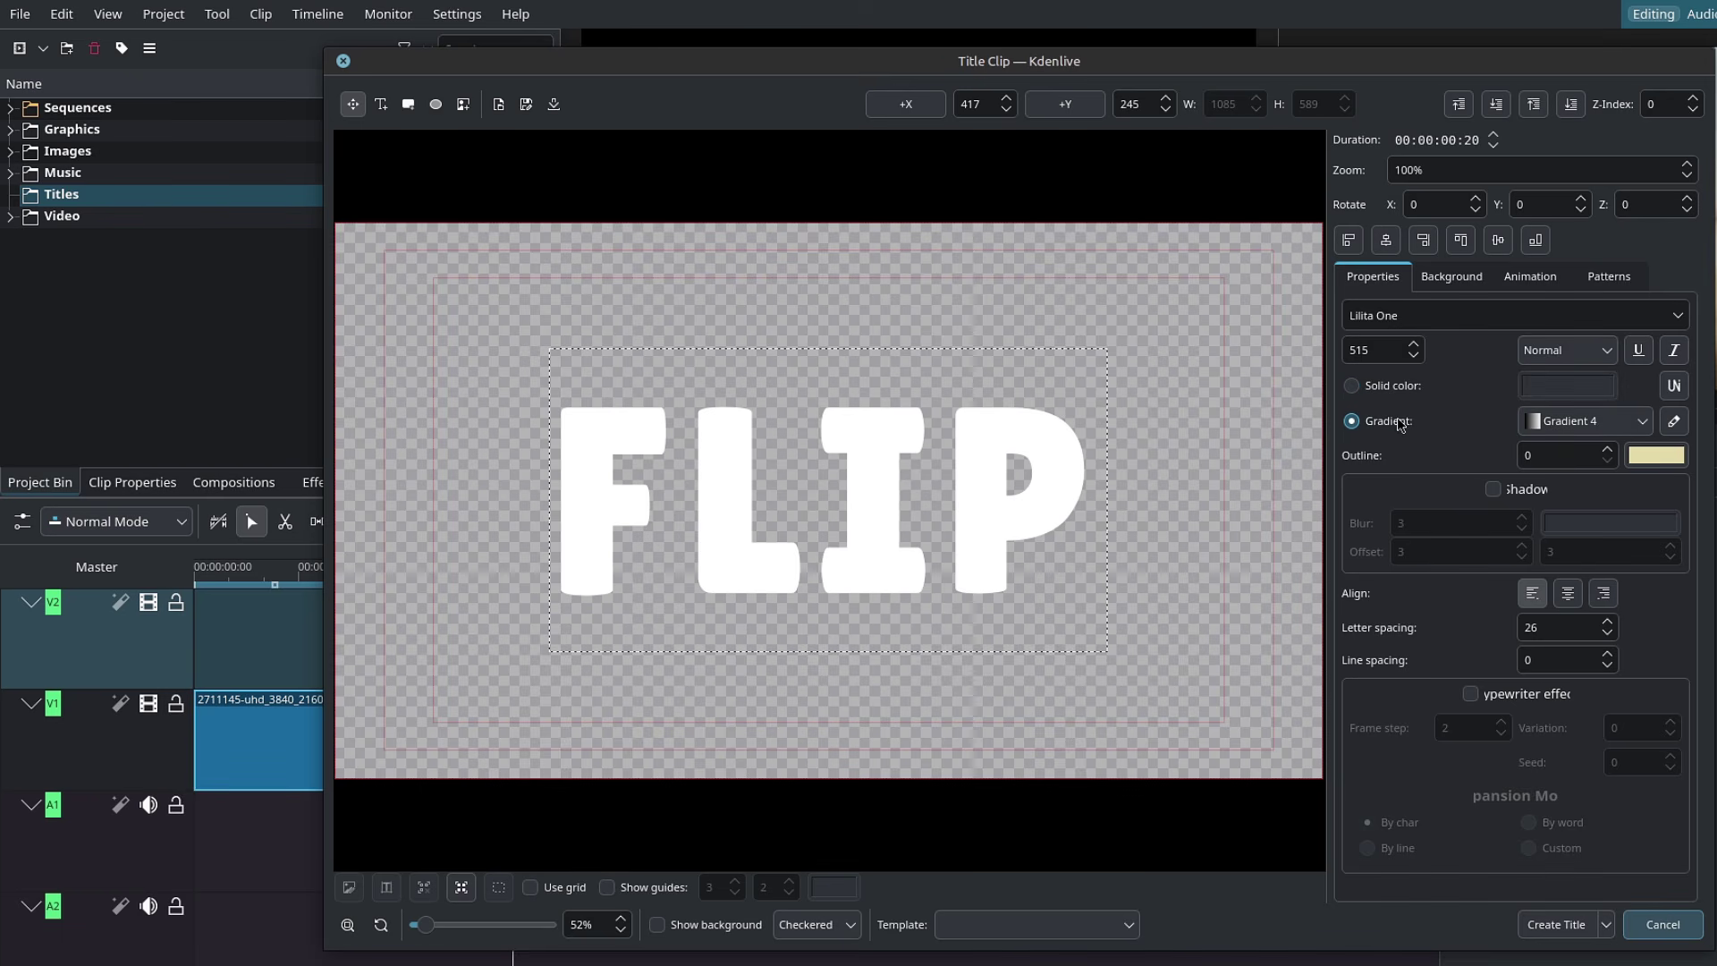
click(1578, 420)
click(1585, 482)
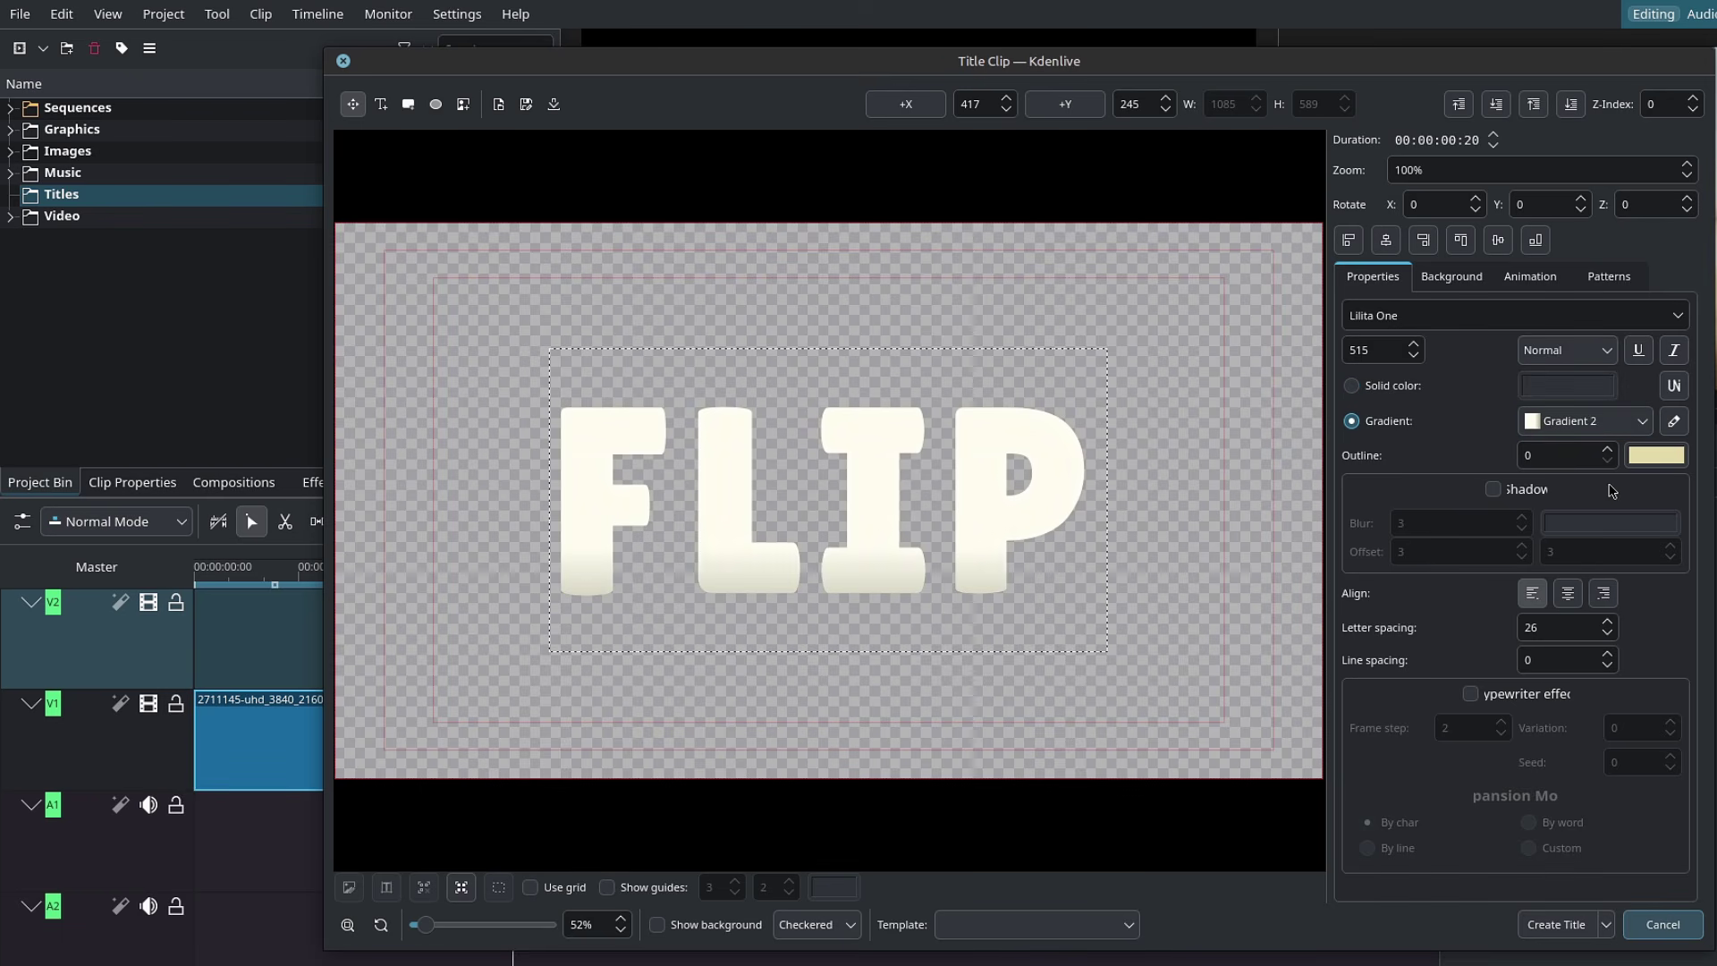
click(1674, 421)
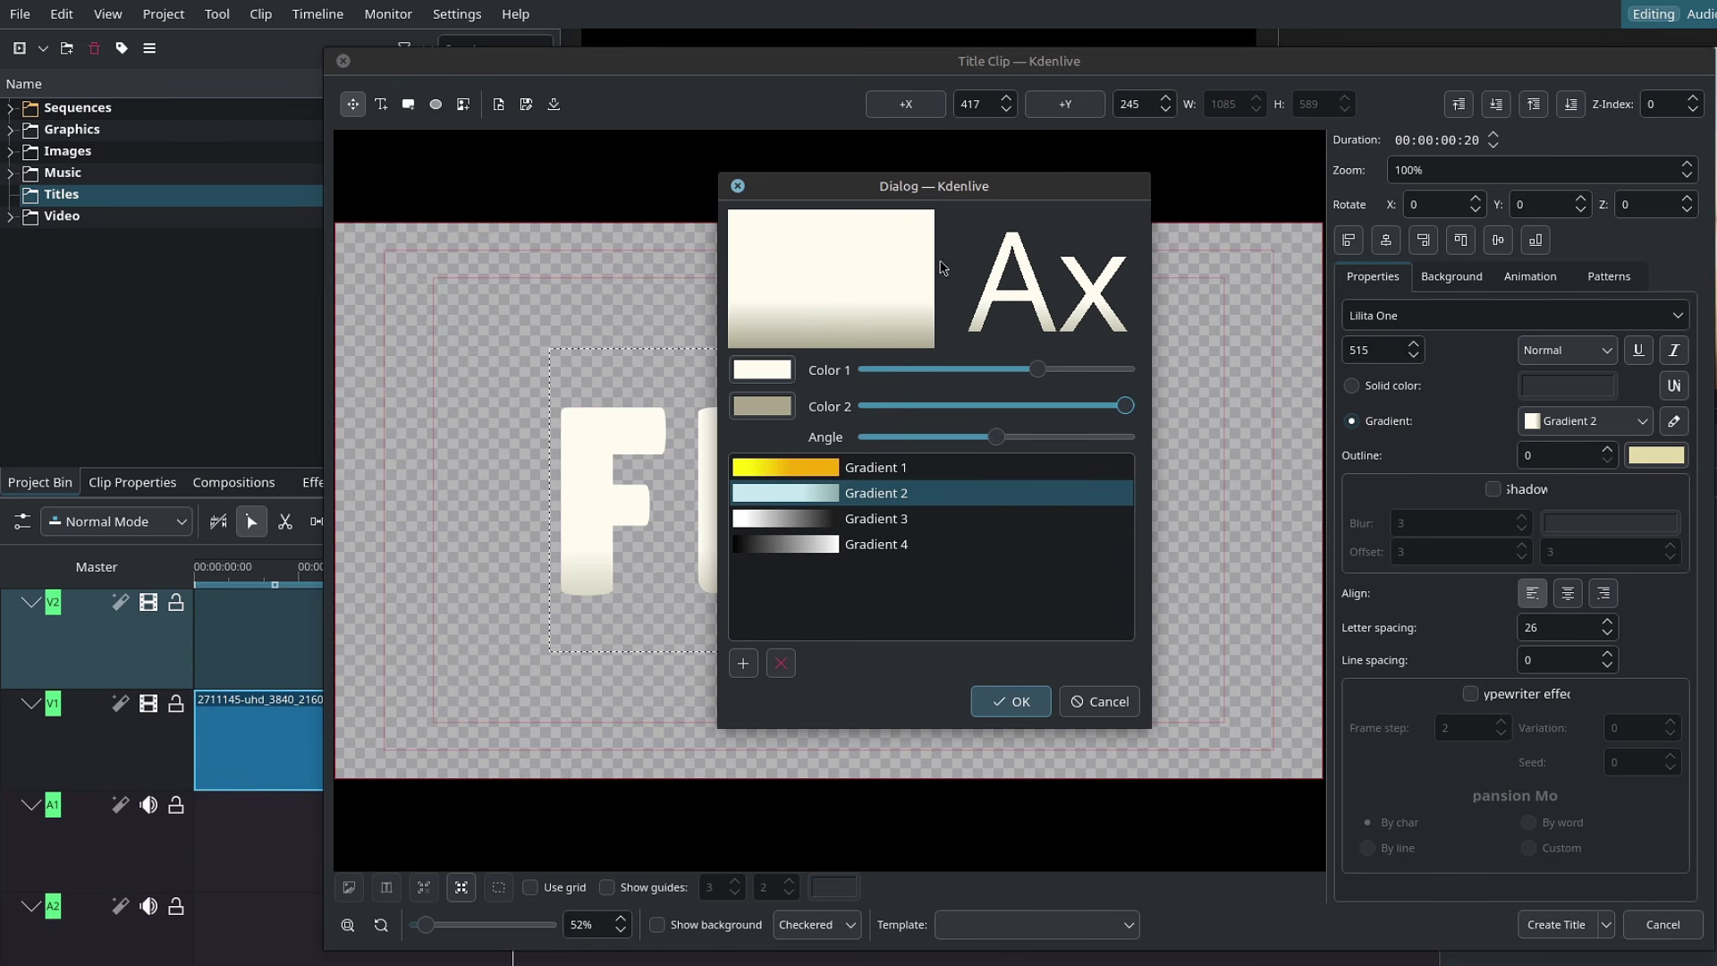
click(1102, 711)
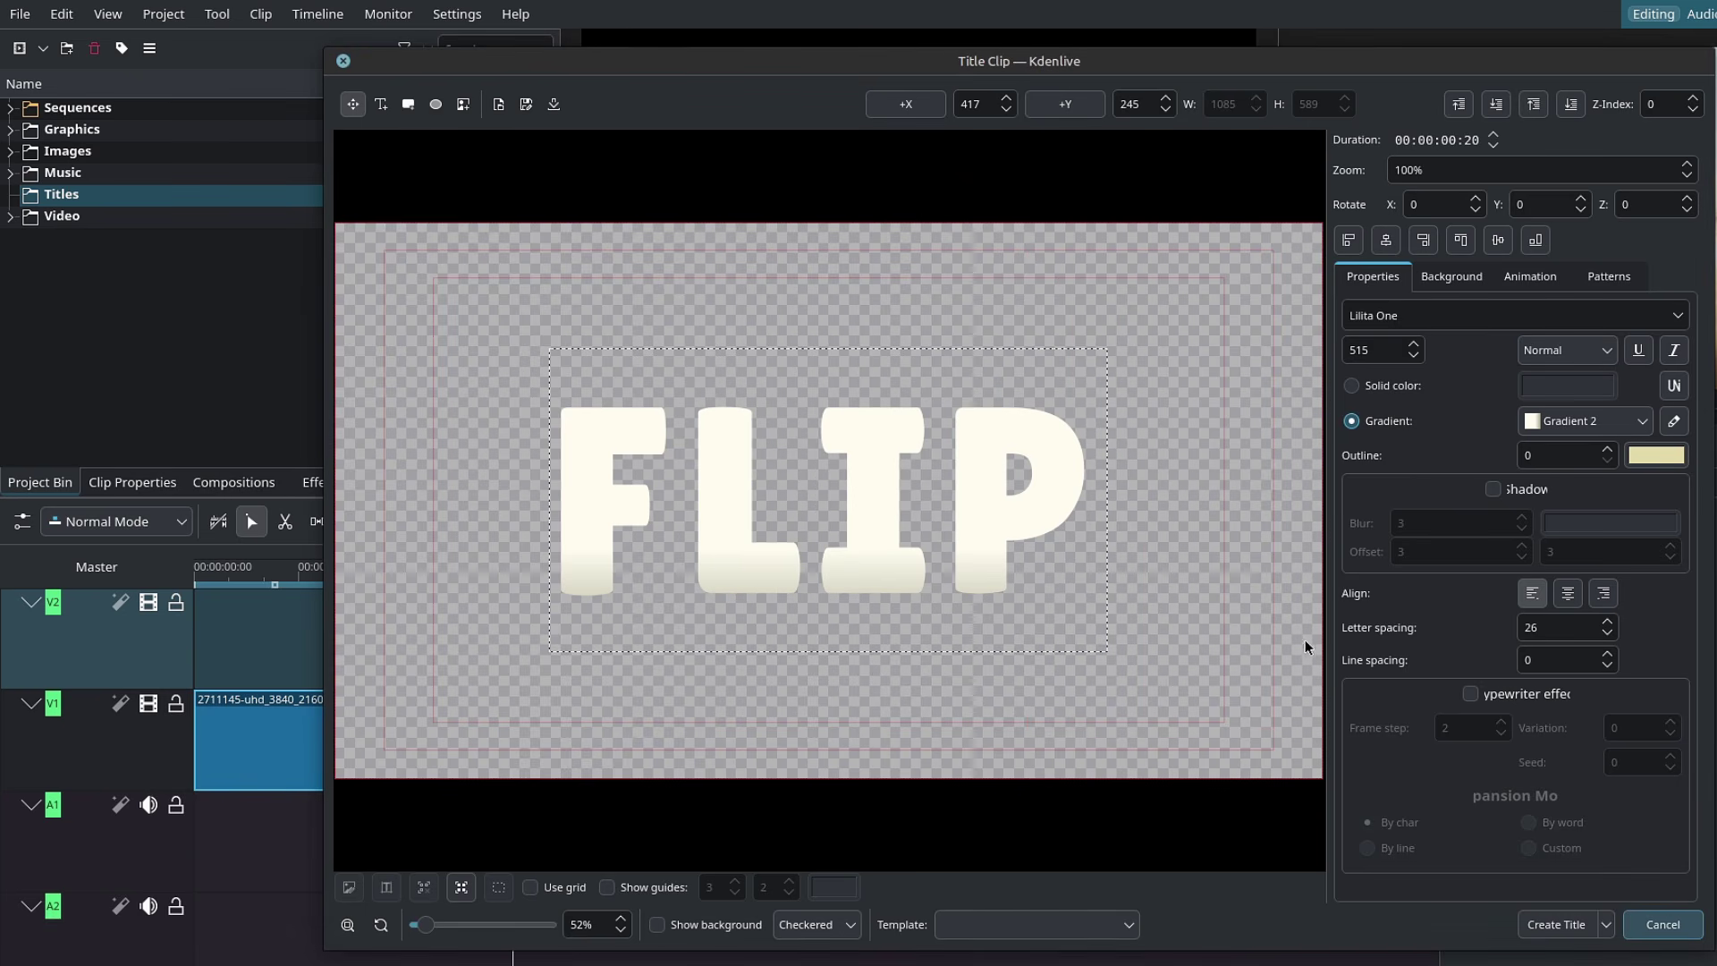
Show the video background, add a text shadow with blur 29 and vertical offset -3, and create the title
click(1492, 489)
double_click(1431, 523)
scroll(1430, 523, up, 5)
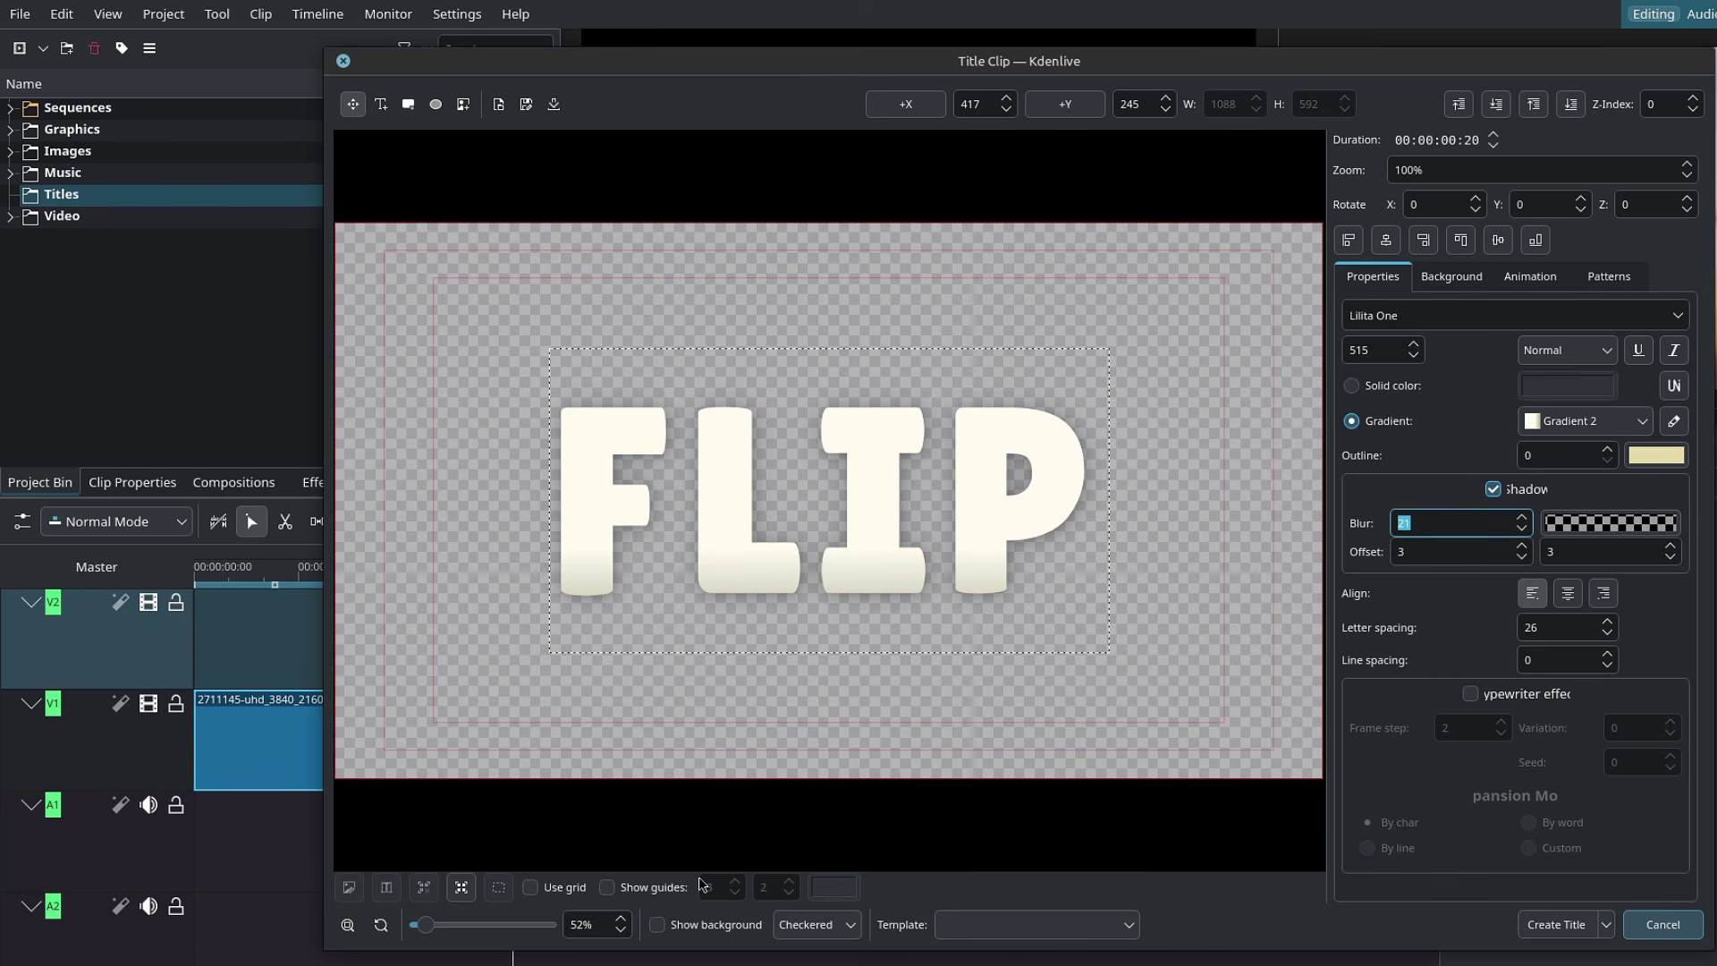
click(663, 927)
scroll(1471, 542, down, 18)
double_click(1607, 552)
text(-3)
scroll(1449, 520, up, 7)
scroll(1446, 524, down, 12)
scroll(1444, 524, up, 13)
scroll(1442, 551, up, 7)
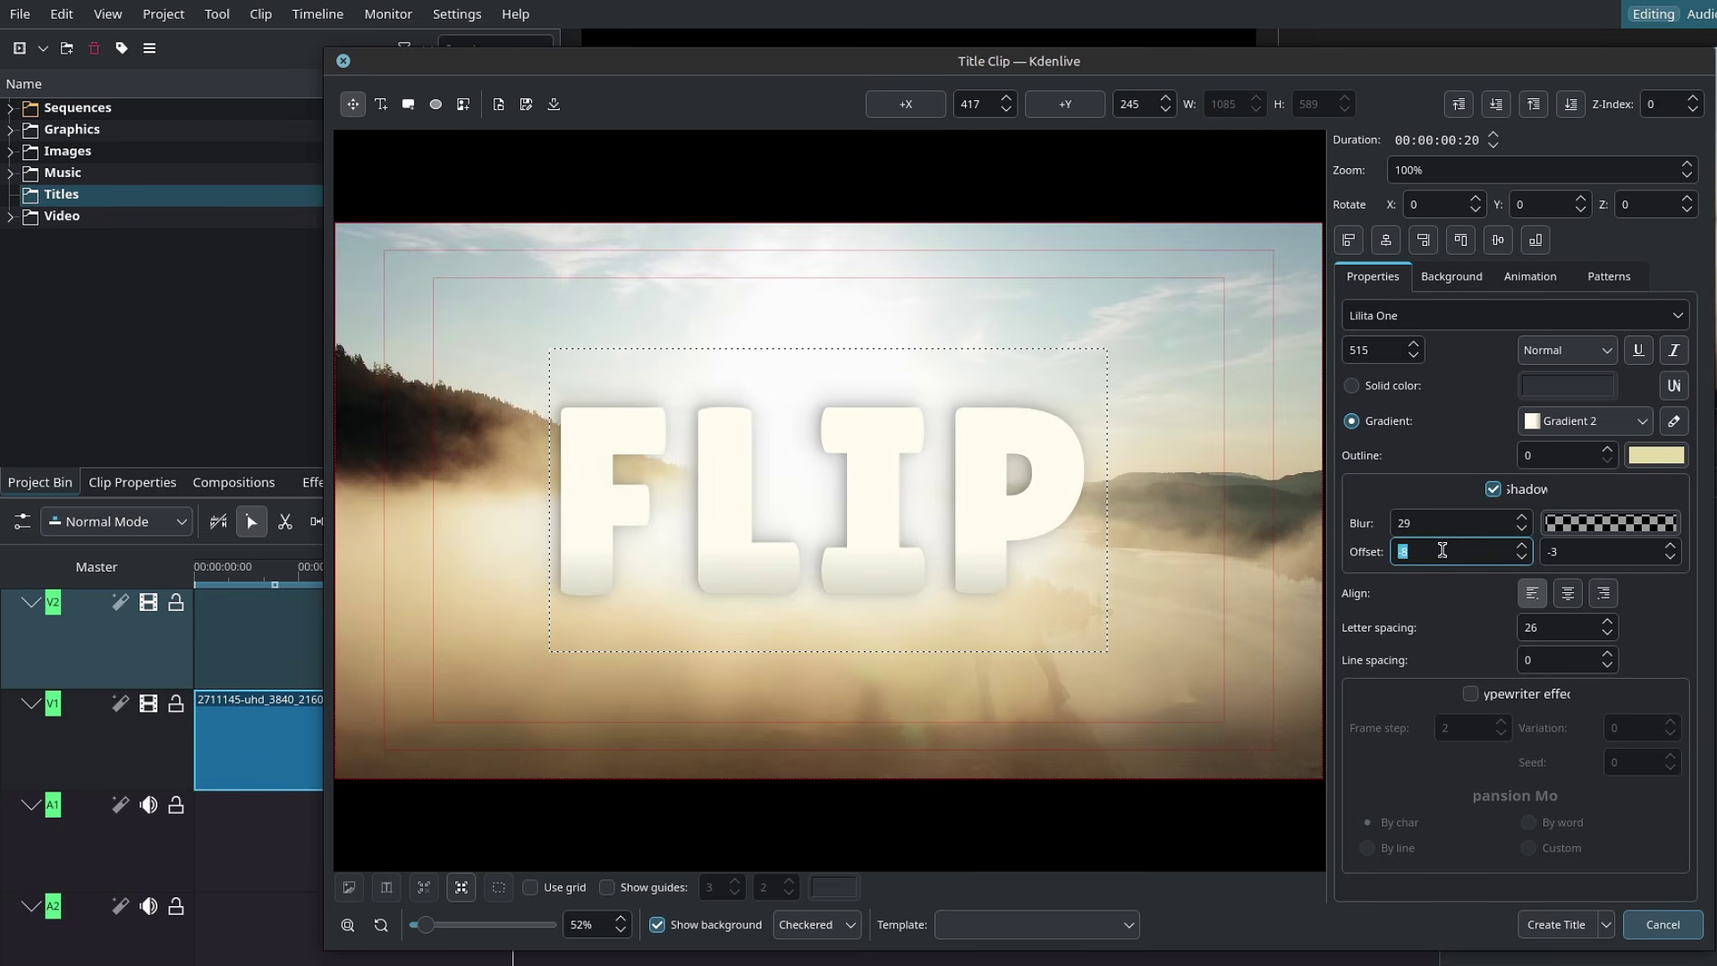
click(1550, 926)
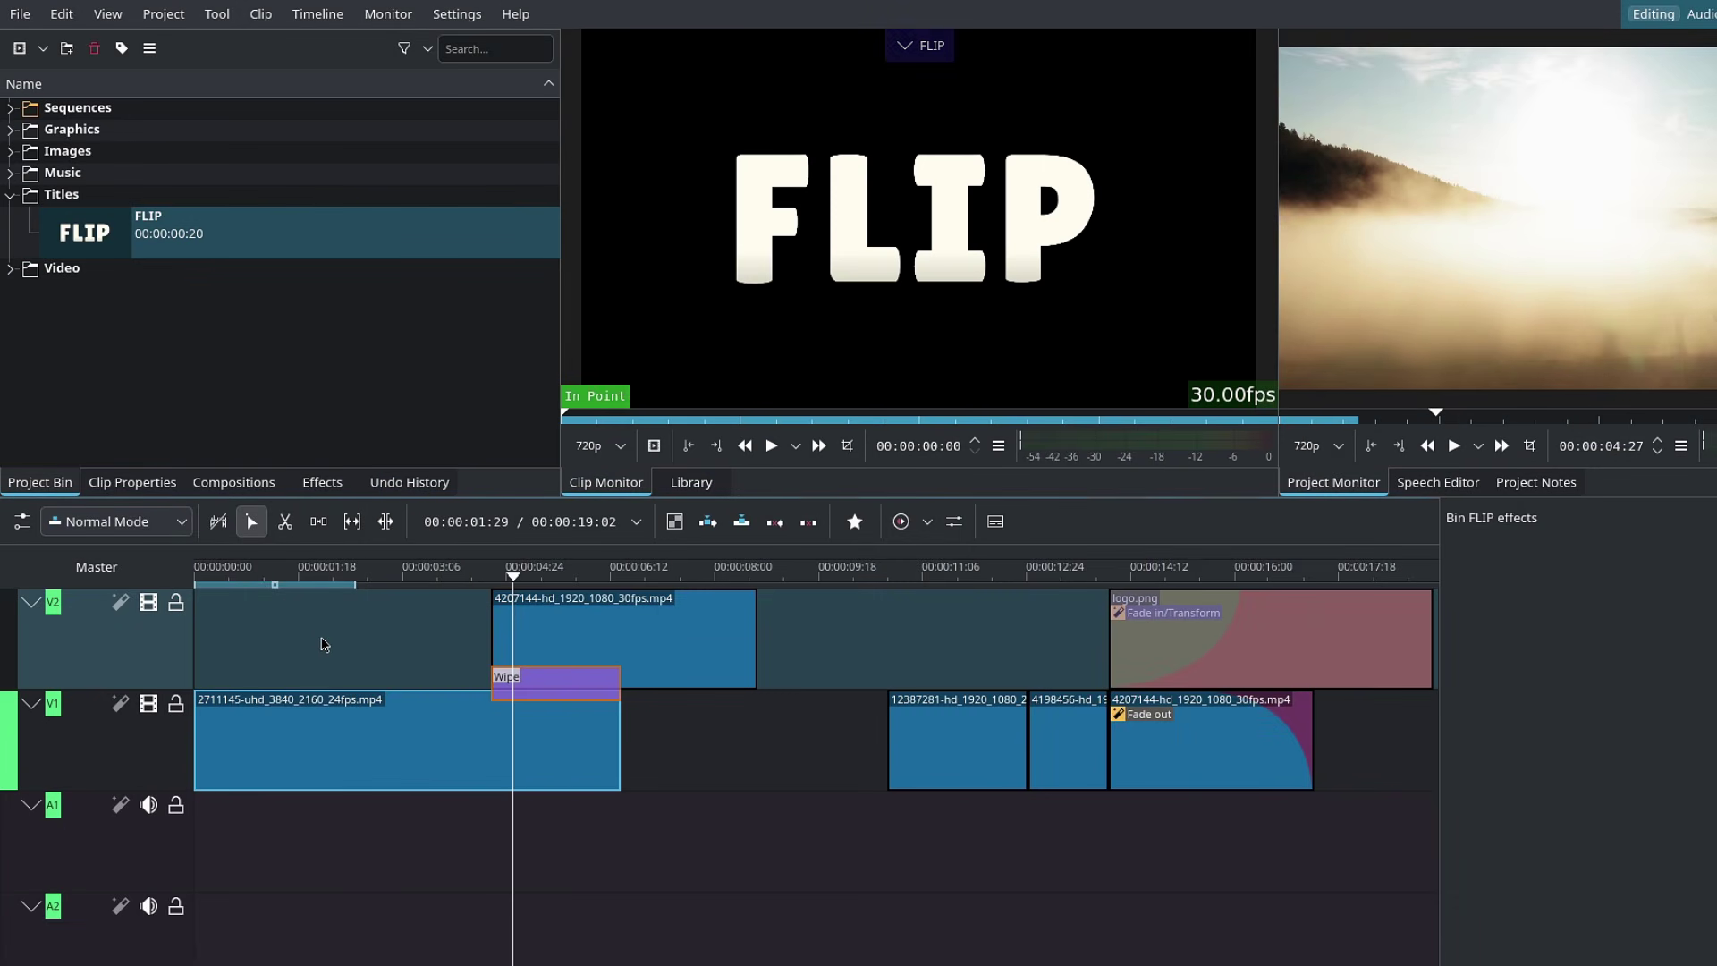
Insert one video track named Titles above V2
right_click(139, 641)
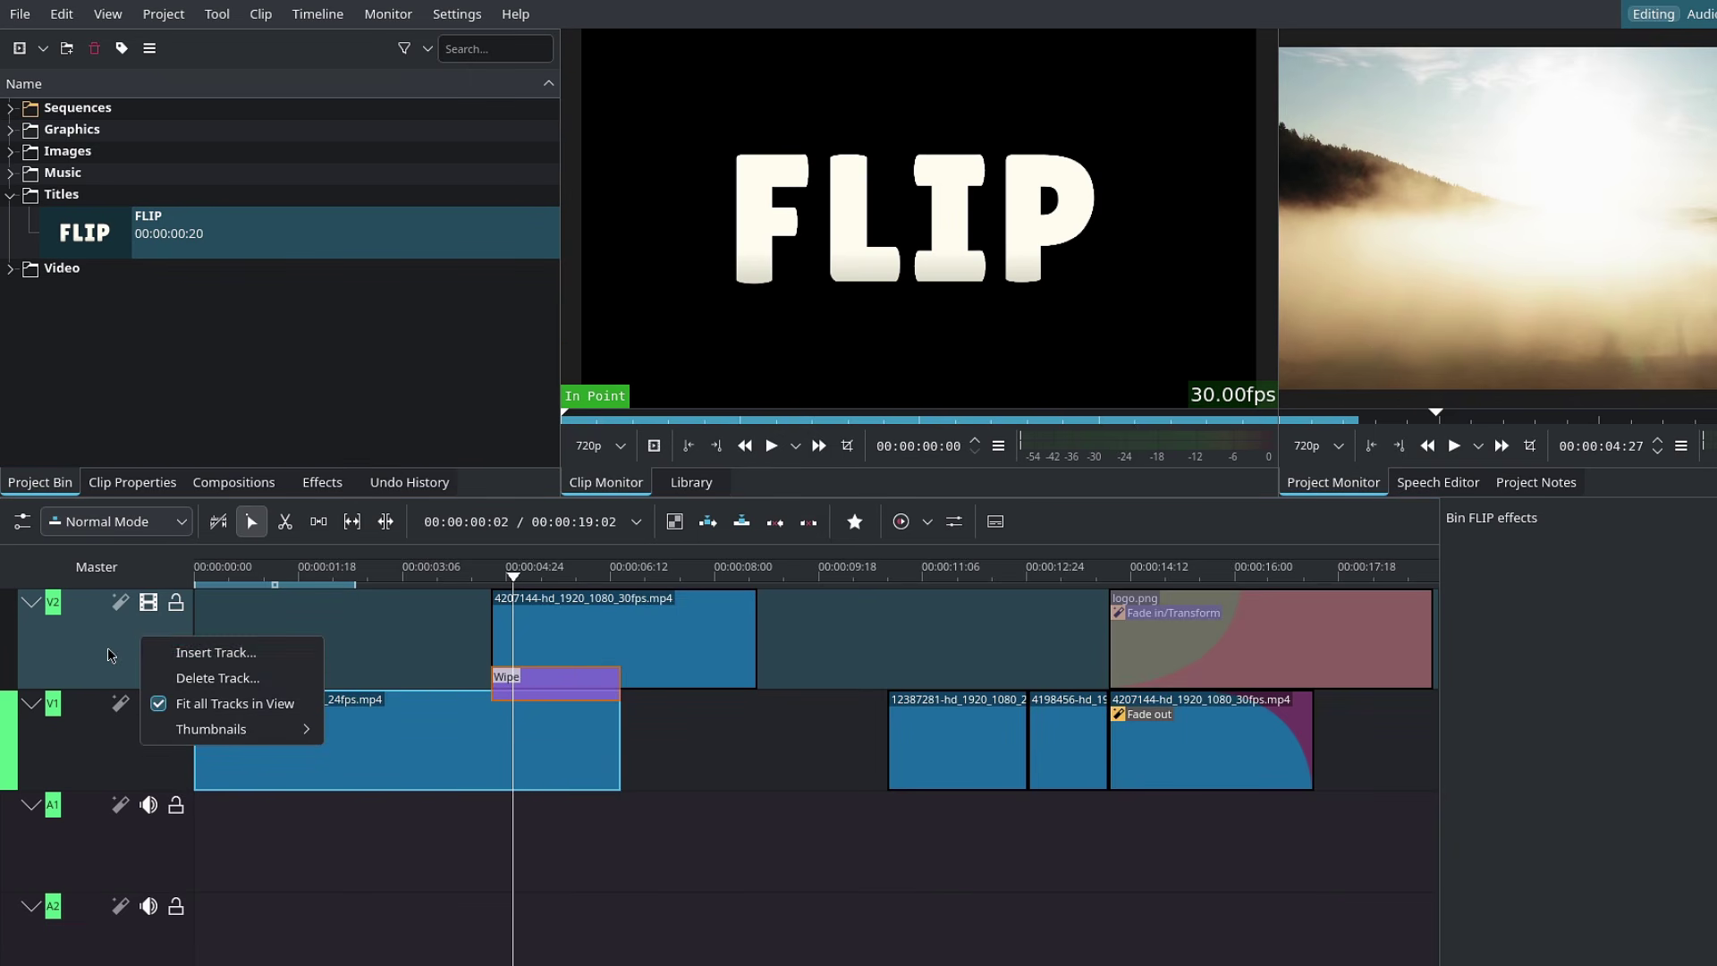
click(163, 655)
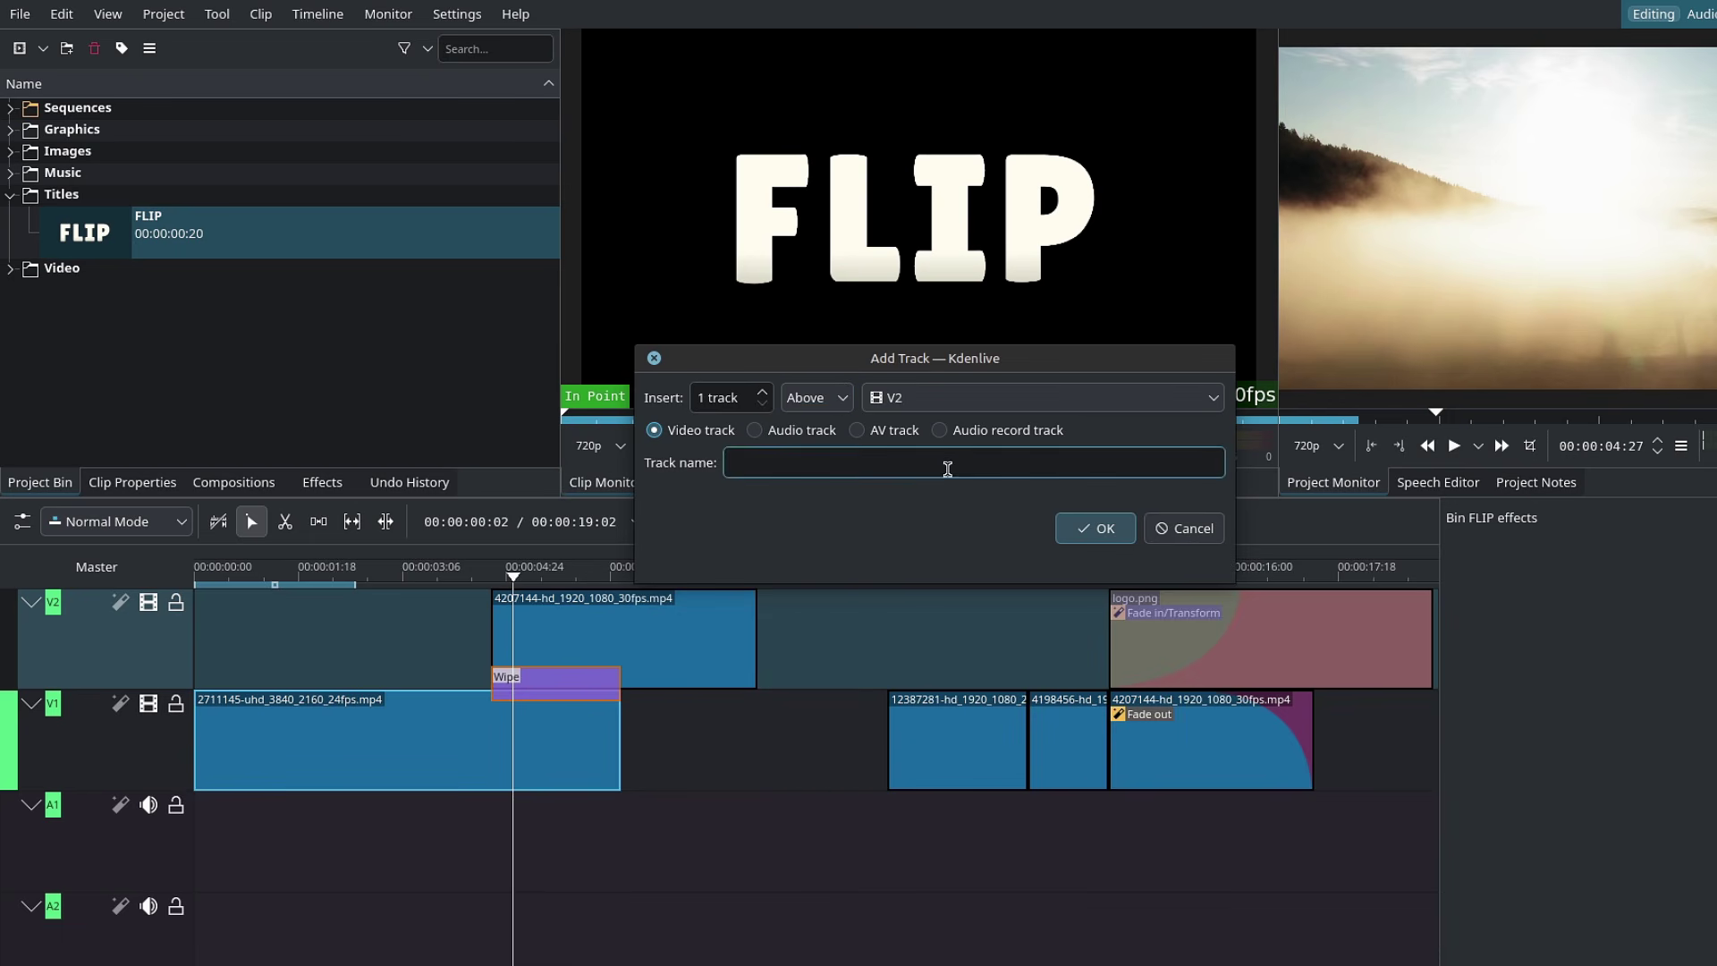
click(1095, 528)
Place the FLIP title on V3 and stretch it from 00:00:01:00 to the end of the first V1 clip
drag(74, 238, 313, 648)
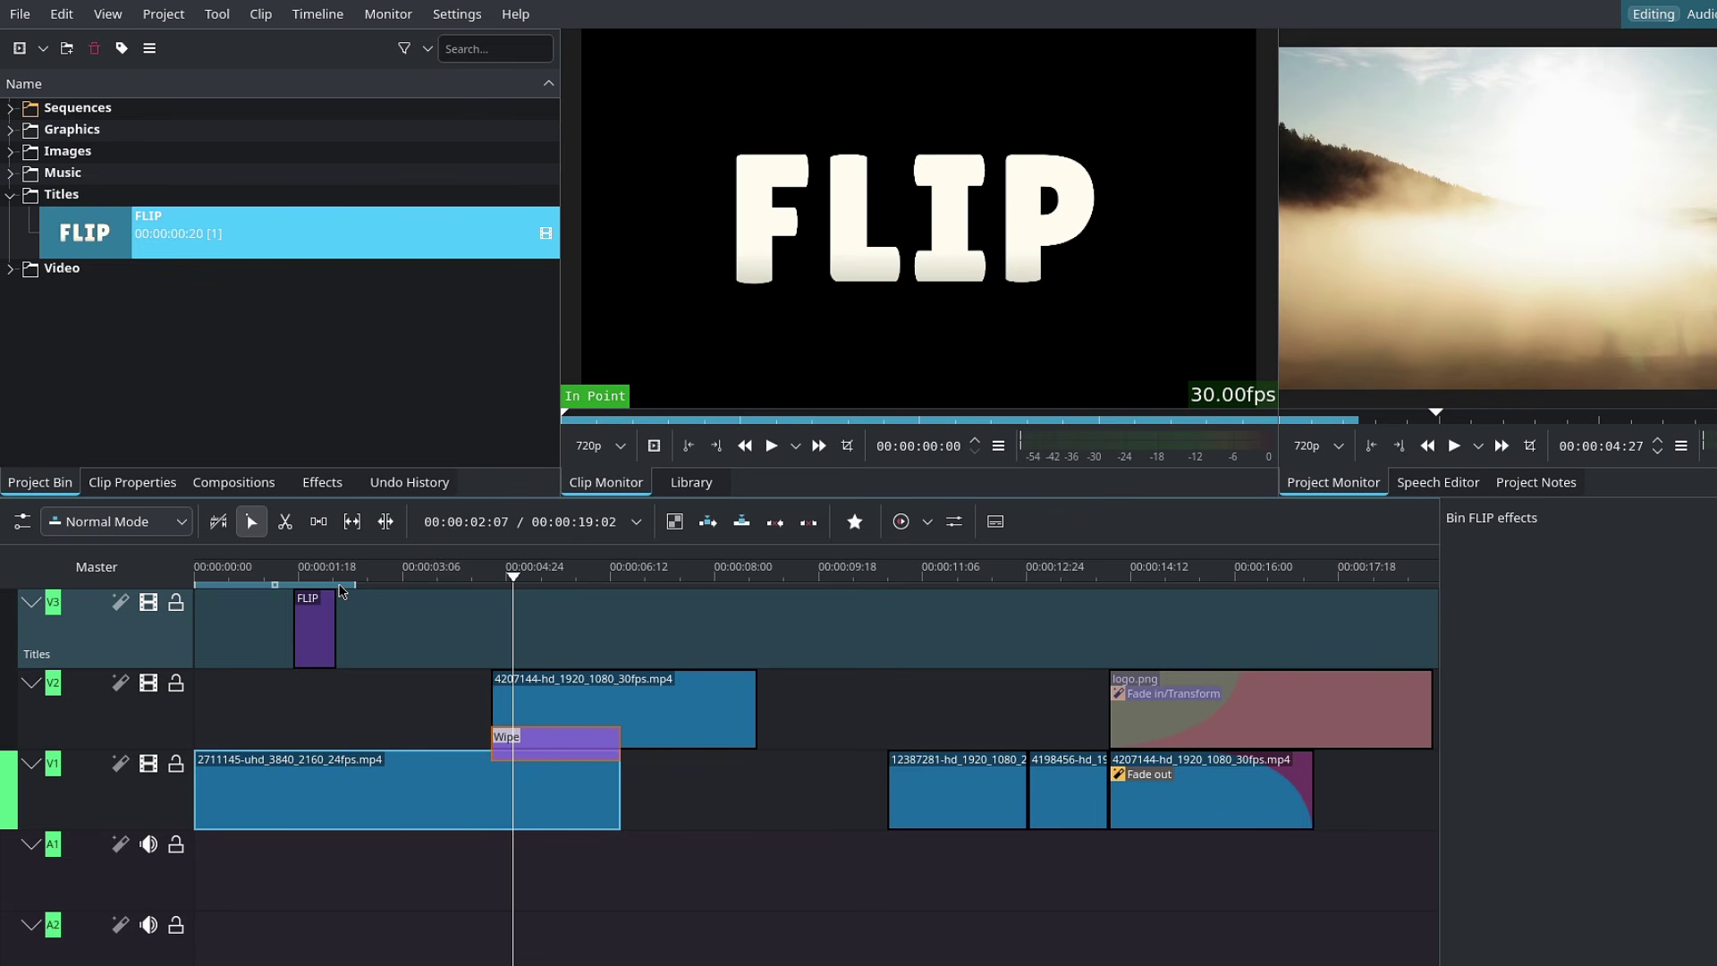
drag(285, 573, 156, 566)
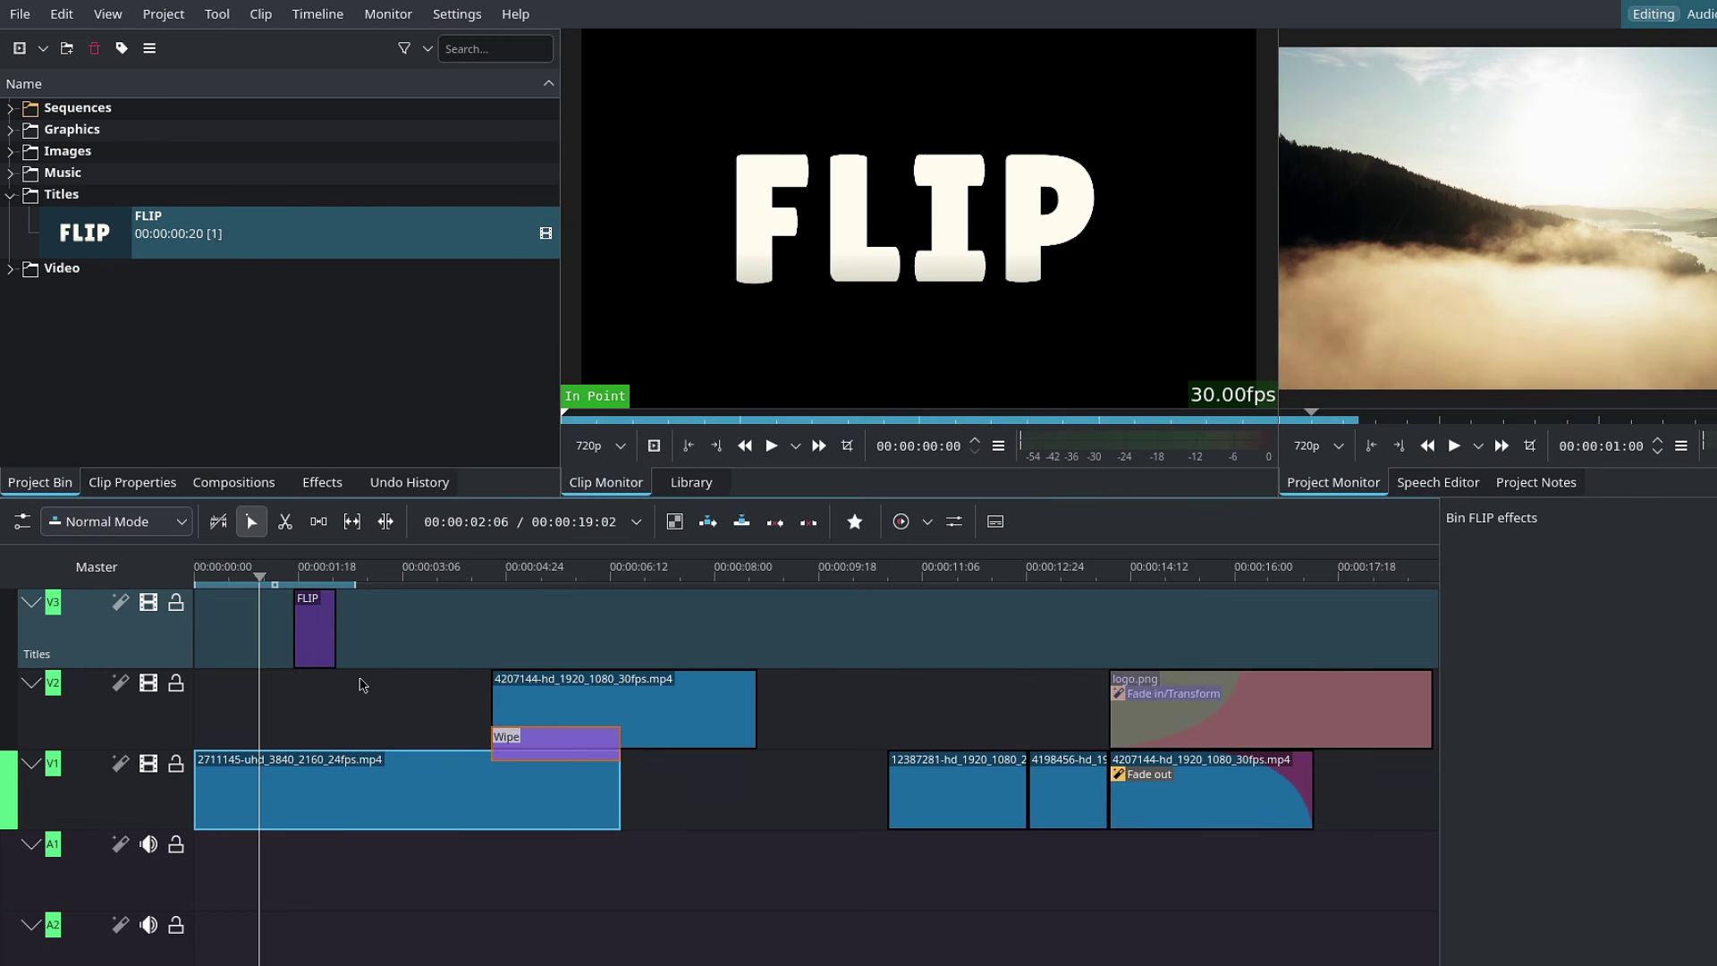
drag(329, 638, 619, 626)
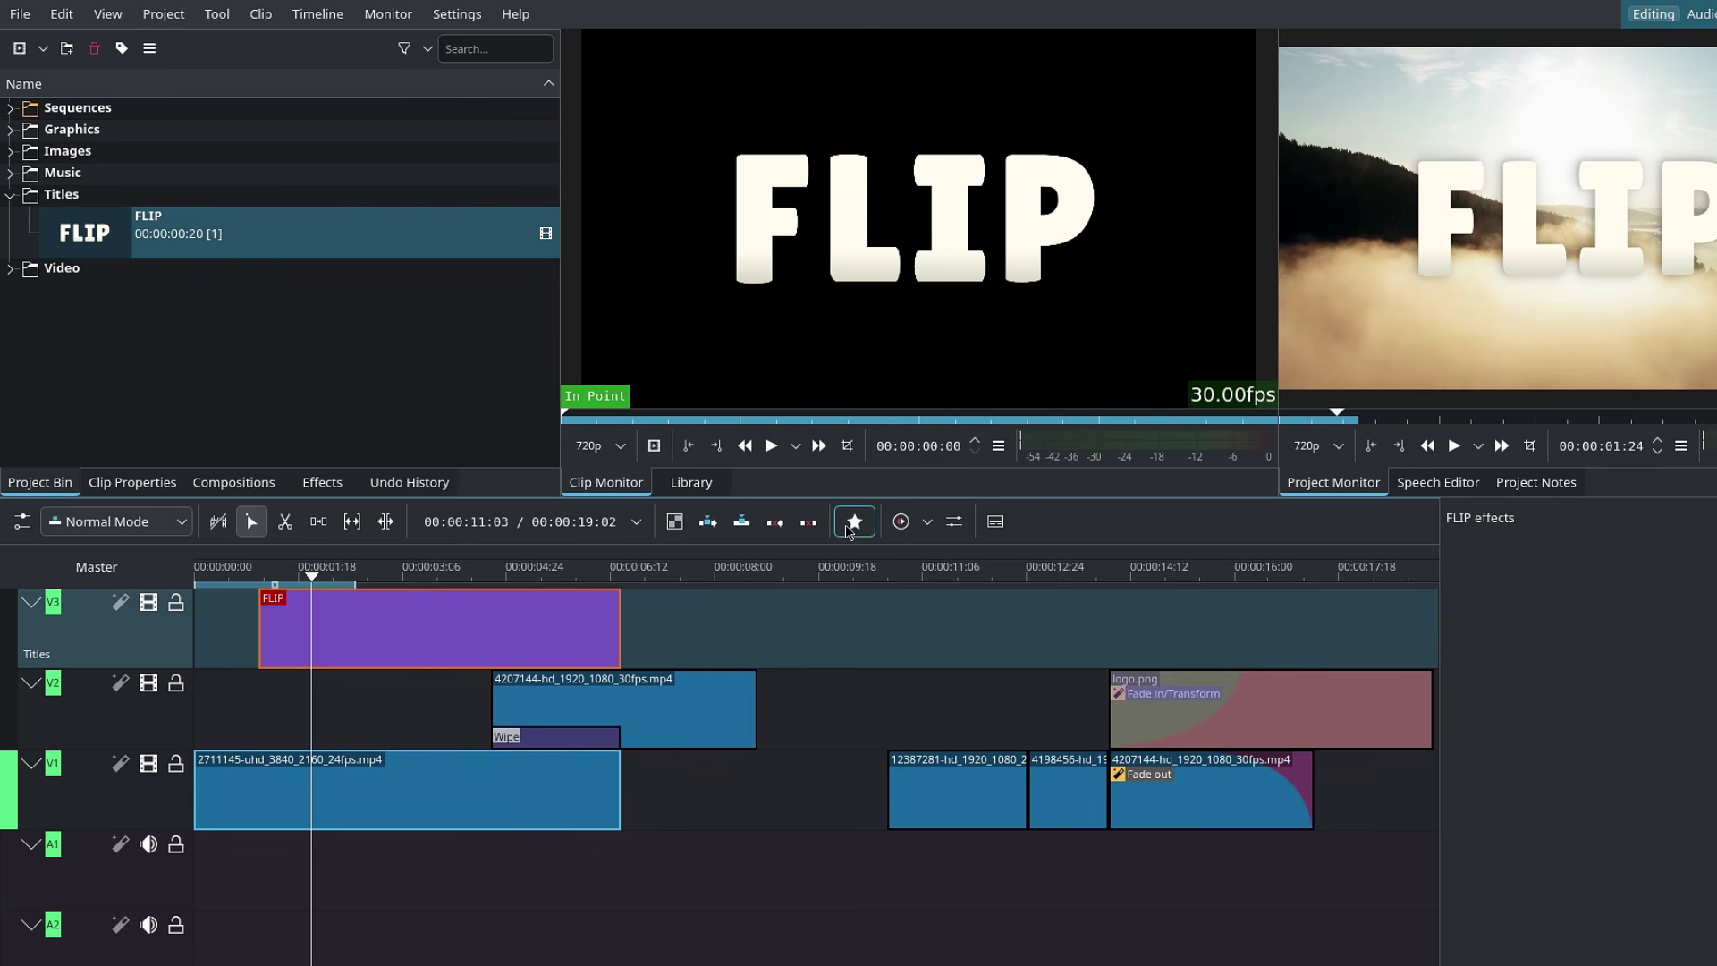
Apply the Transform effect to the FLIP title clip, and go to the effect's first keyframe
click(849, 530)
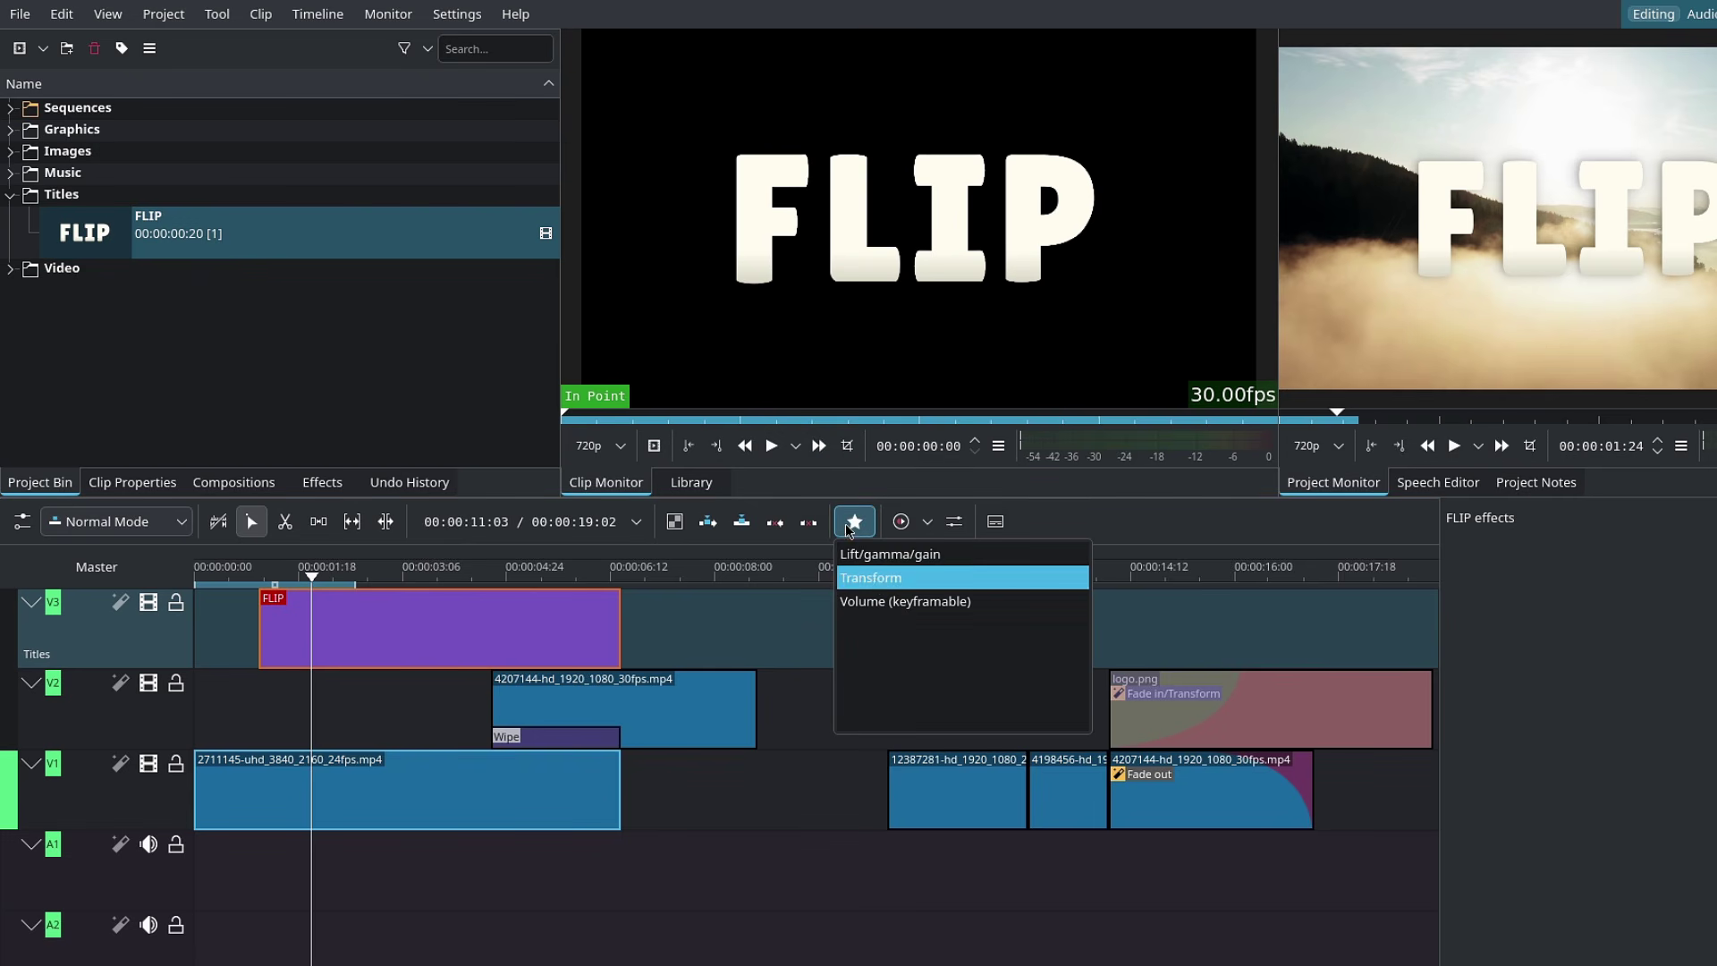
drag(873, 579, 515, 633)
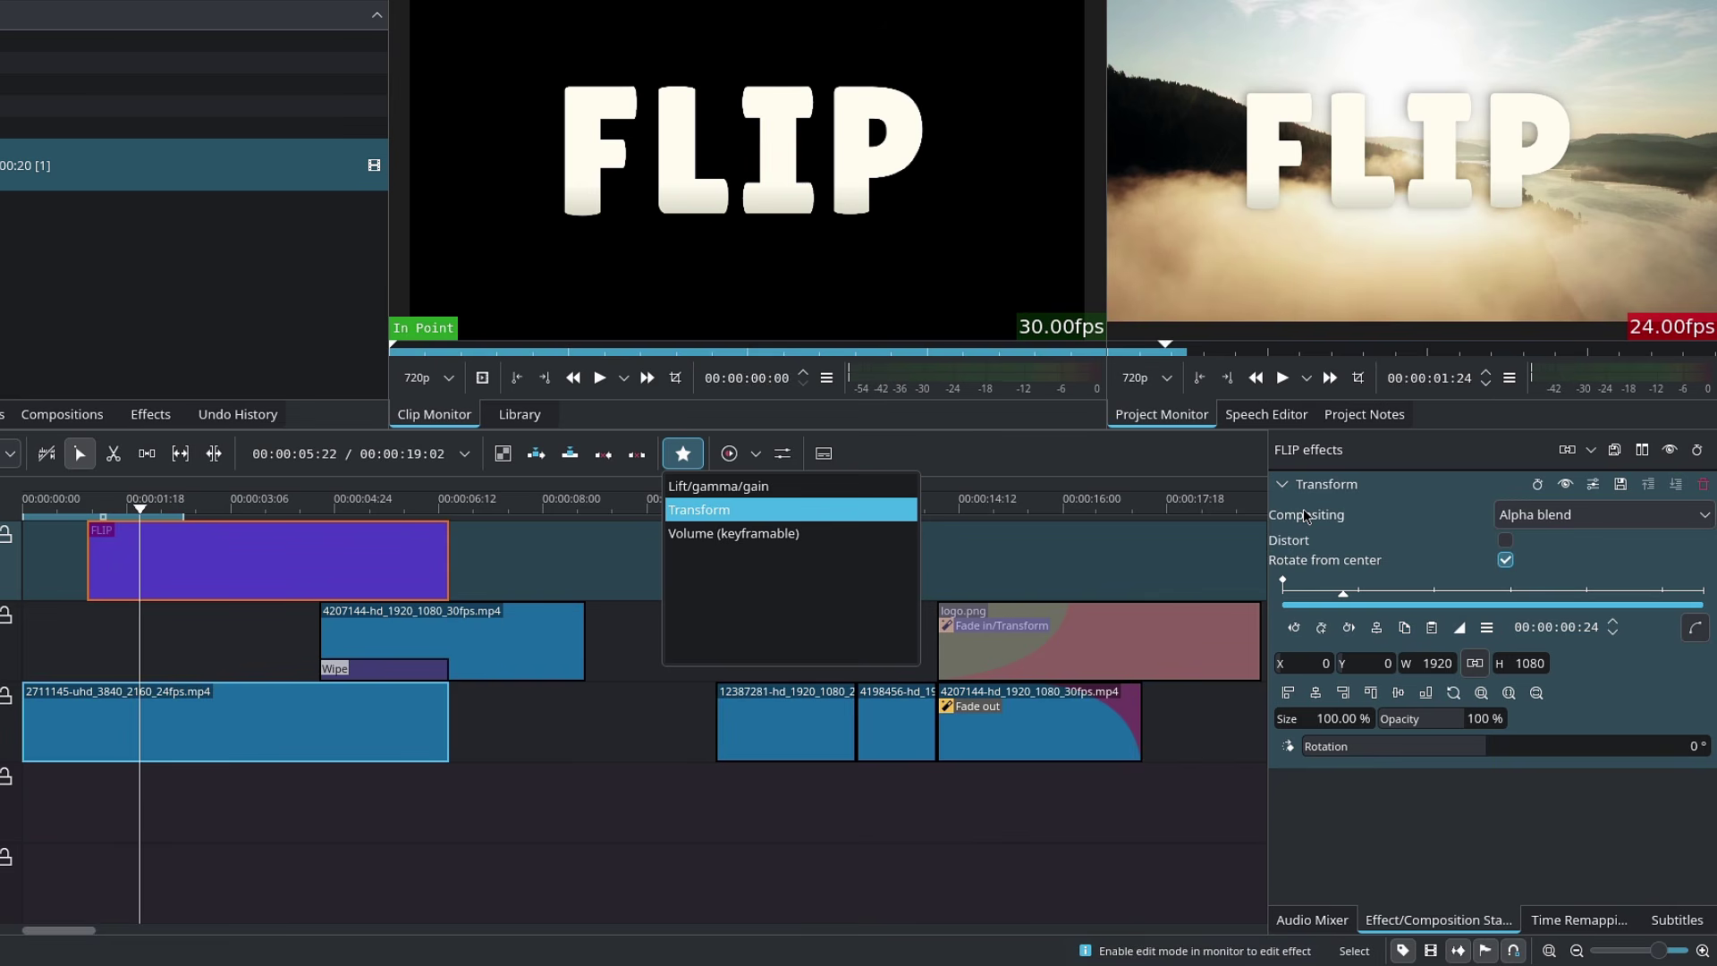
click(1293, 628)
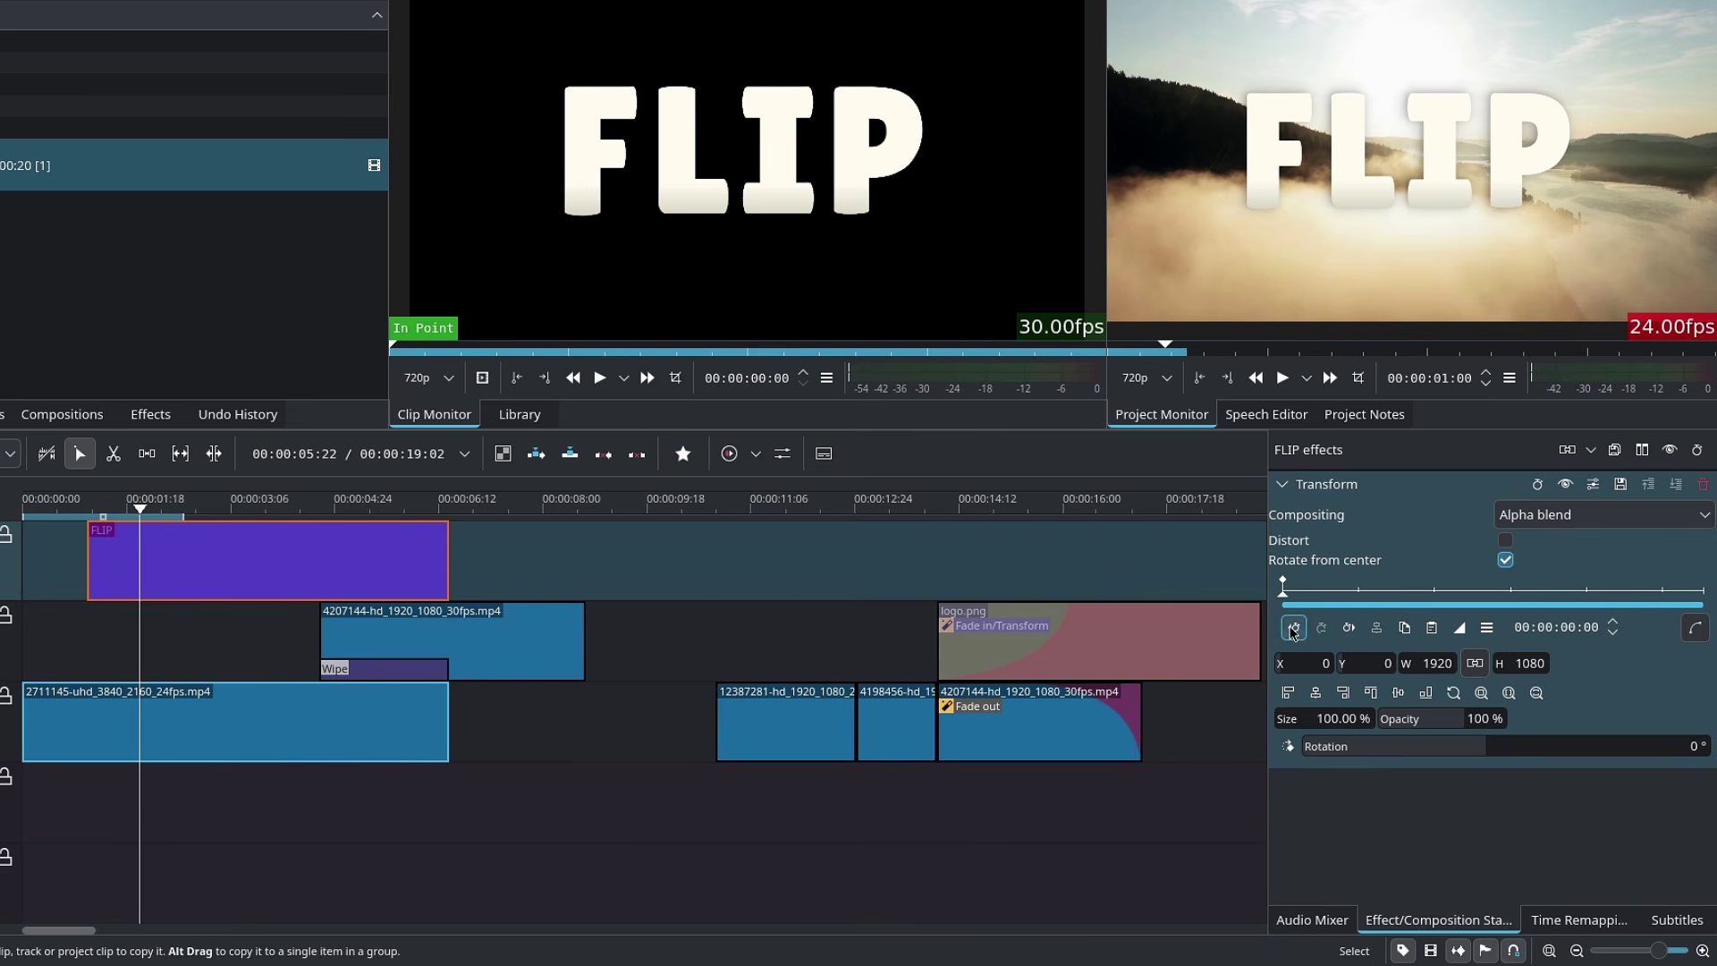
click(1293, 628)
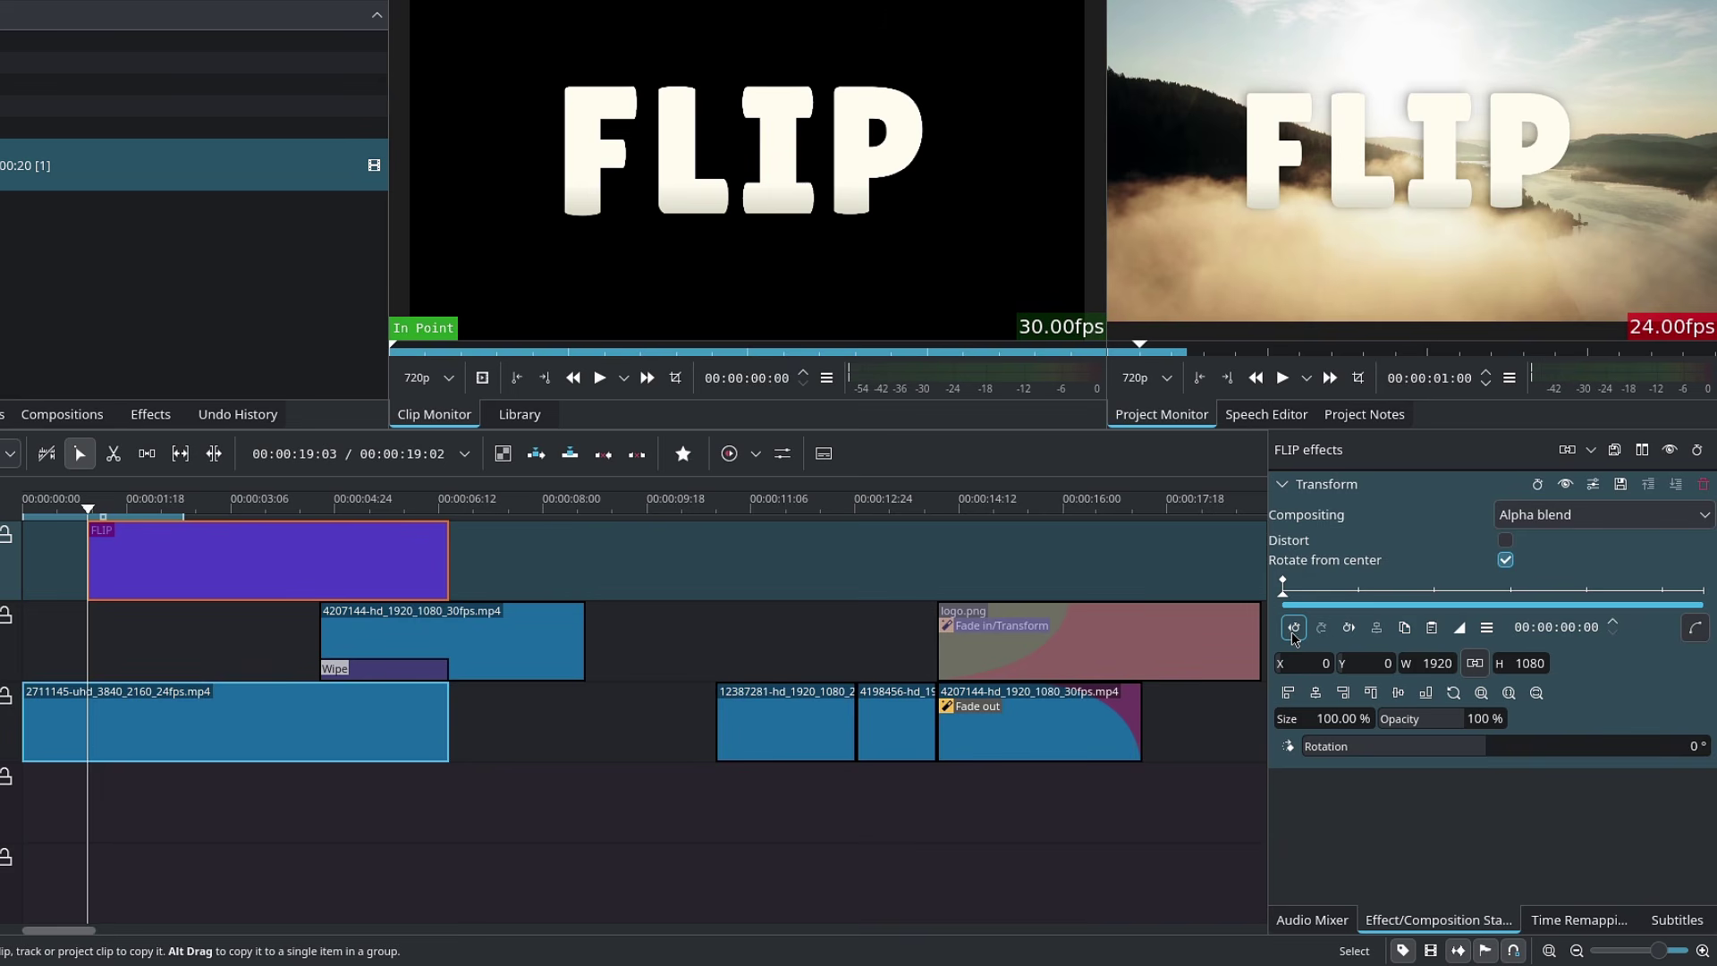
Add a Transform keyframe at the end of the FLIP title, with Y position 371 at the first keyframe and -40 at the last
click(1342, 629)
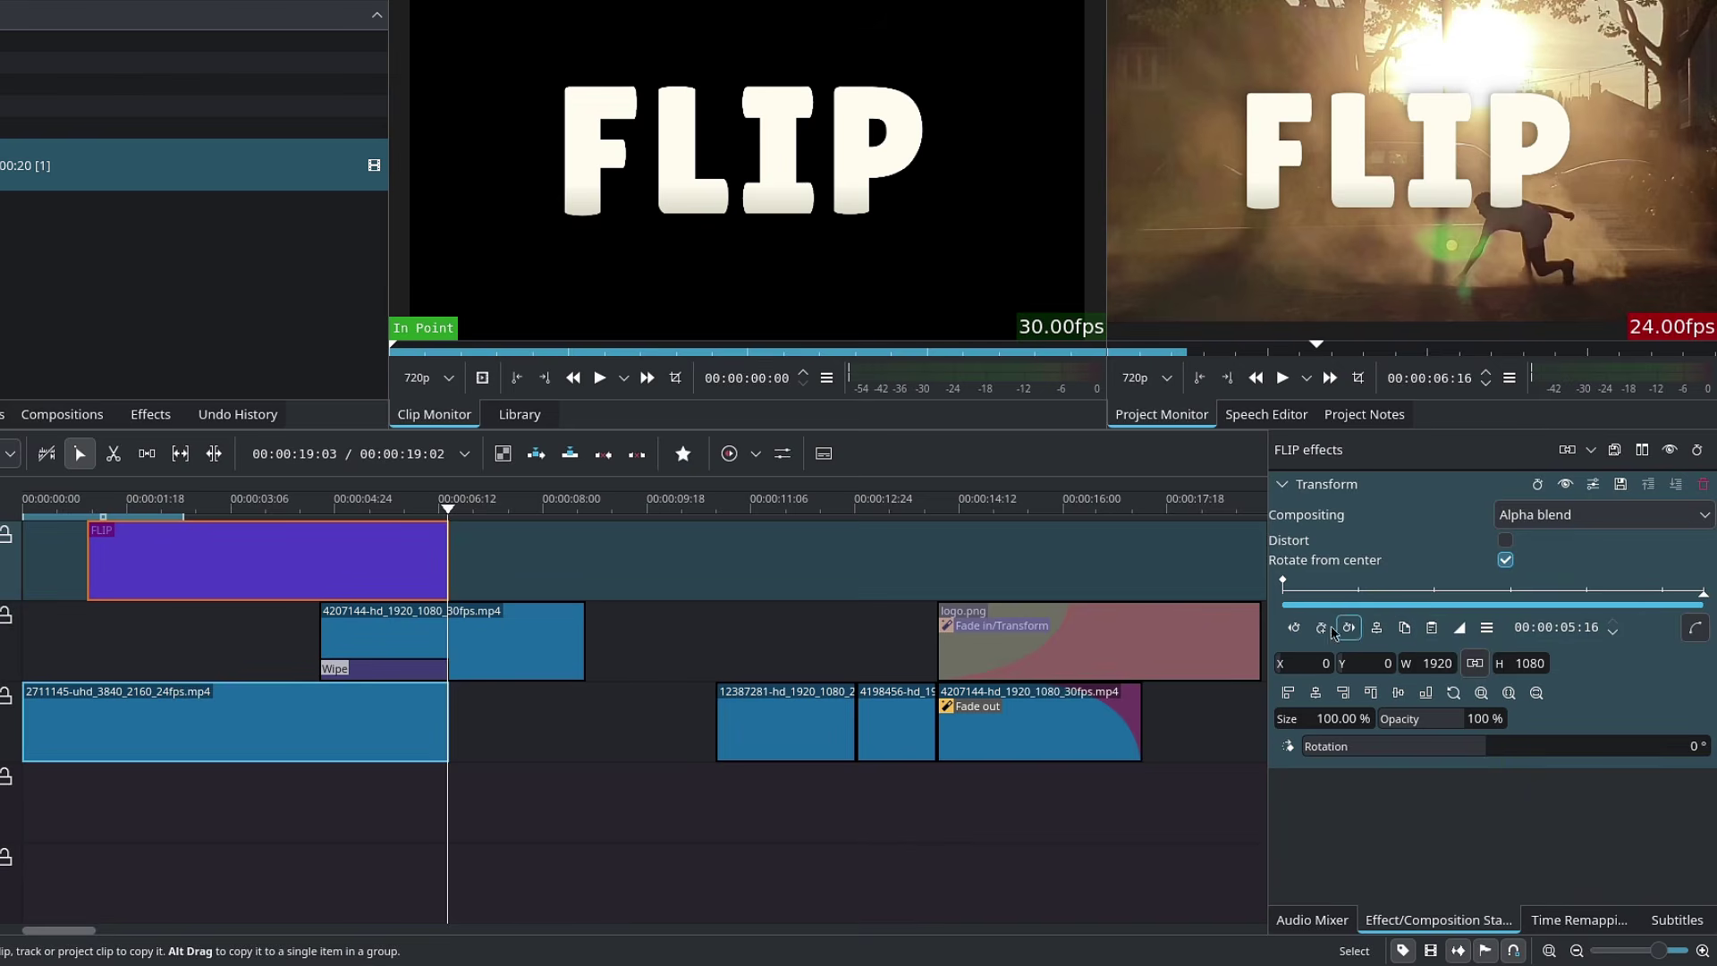
click(1294, 627)
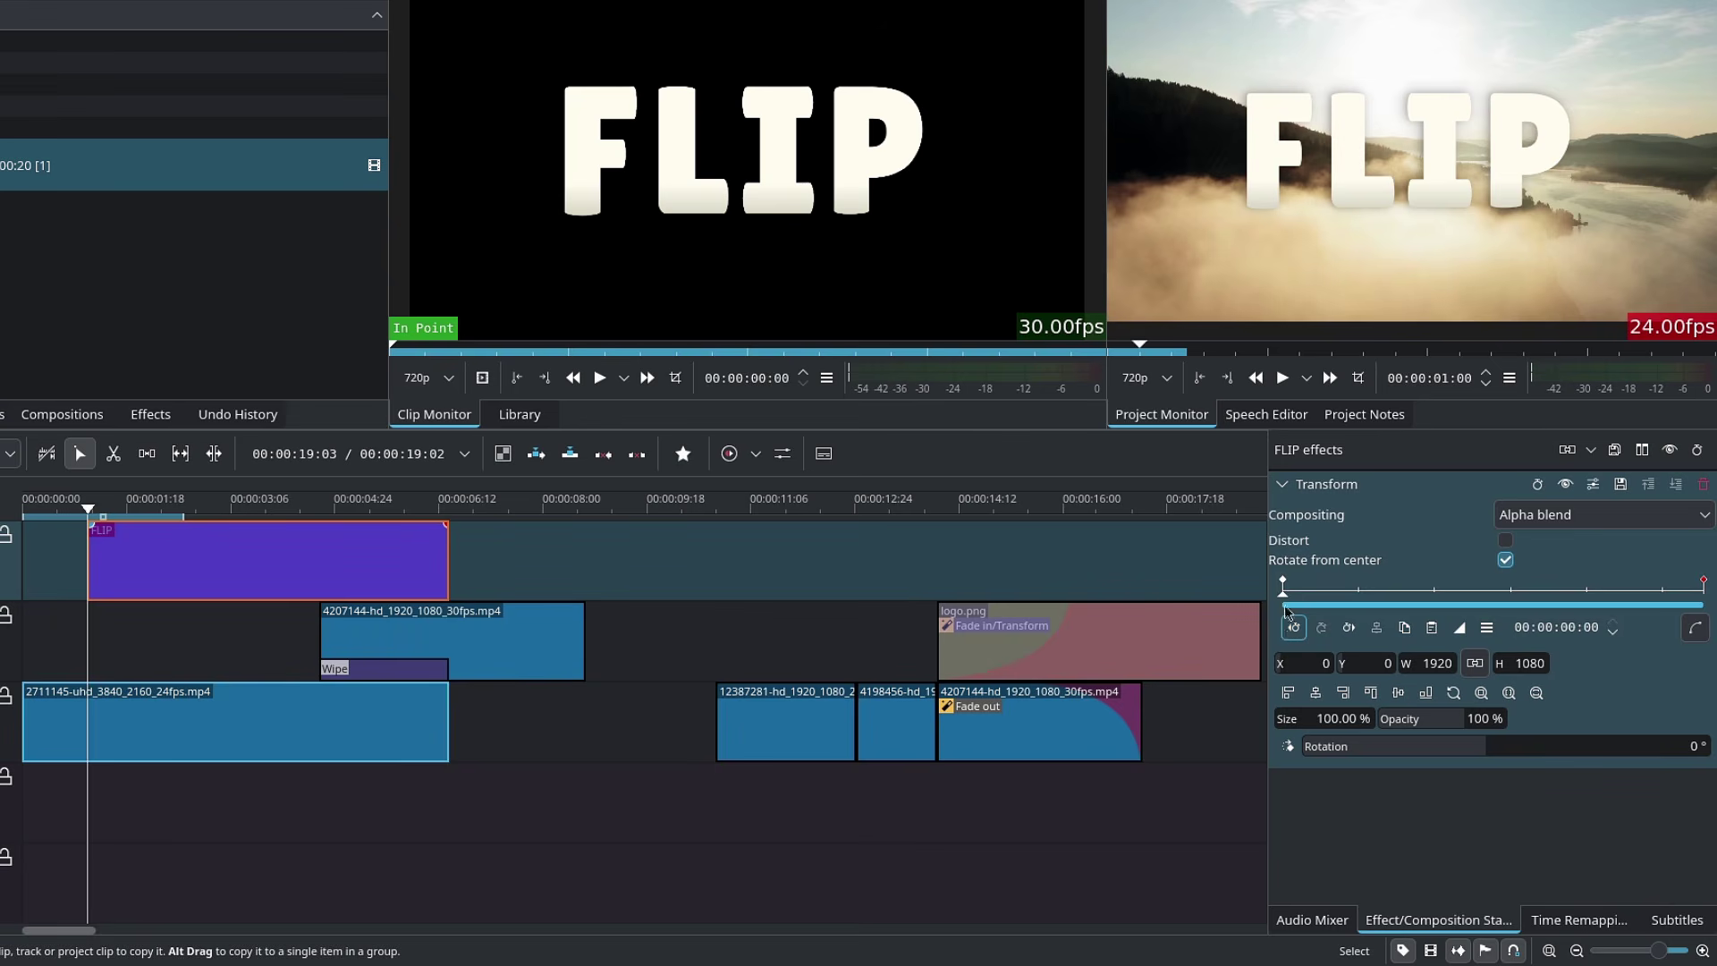
drag(1332, 668, 1714, 699)
mouse_move(1338, 669)
mouse_down()
mouse_move(1443, 666)
mouse_move(1348, 652)
mouse_up()
click(1348, 627)
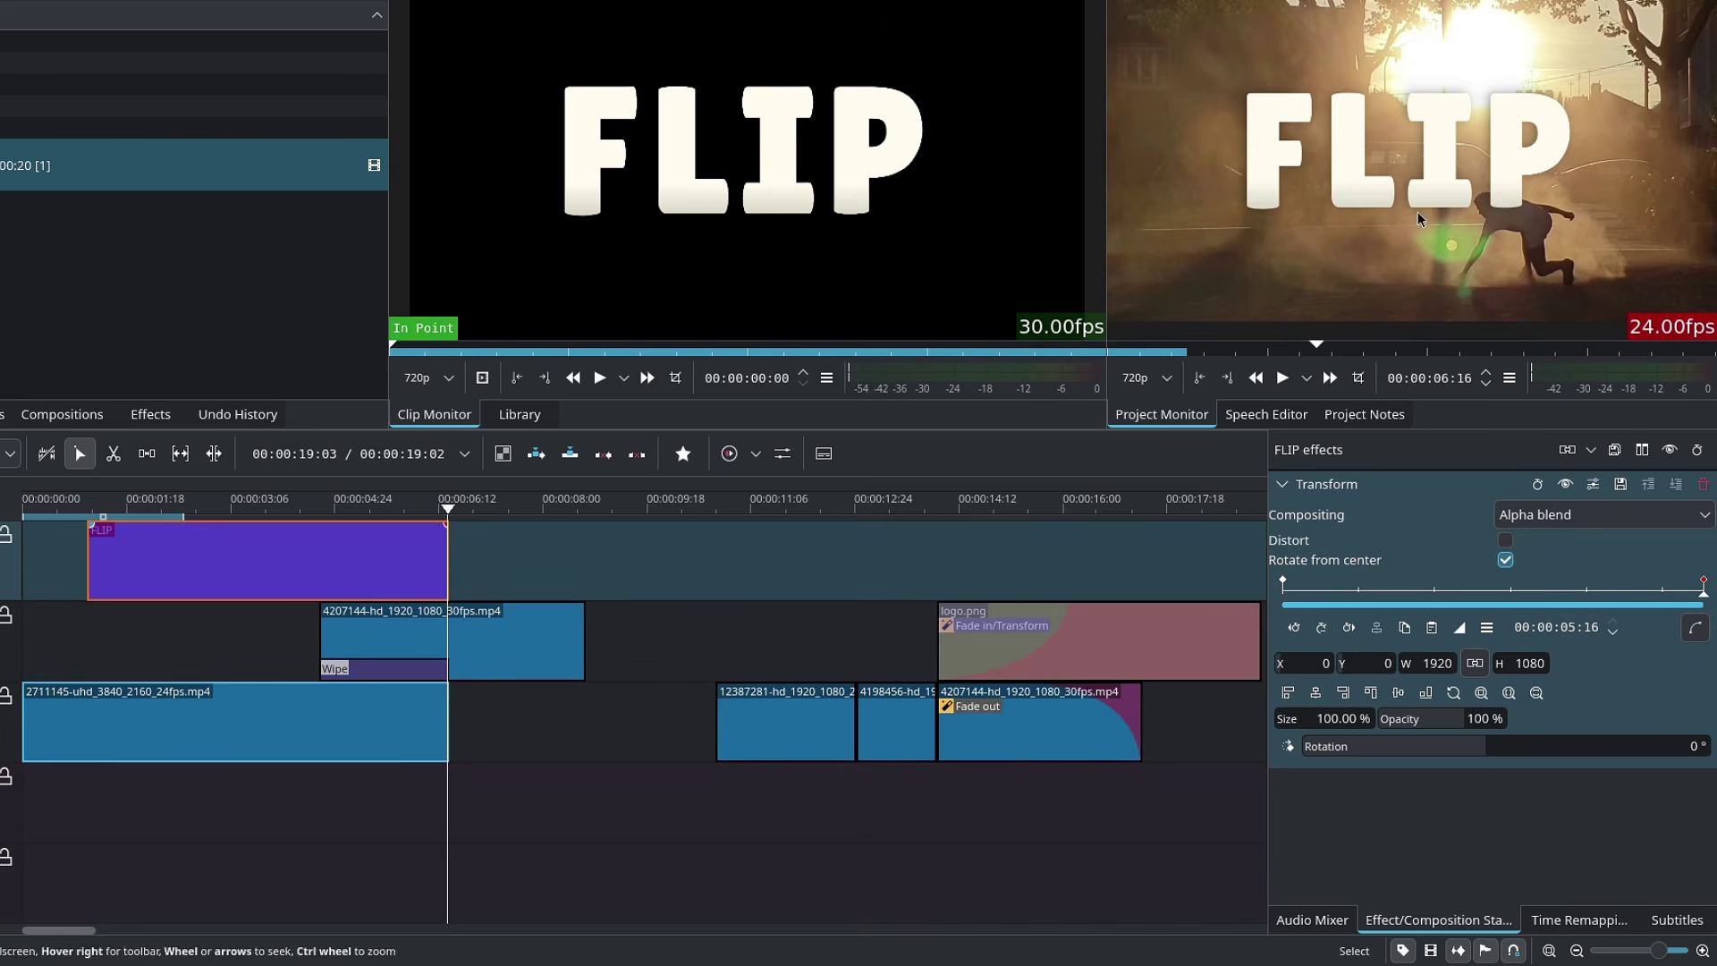
drag(1339, 664, 1294, 664)
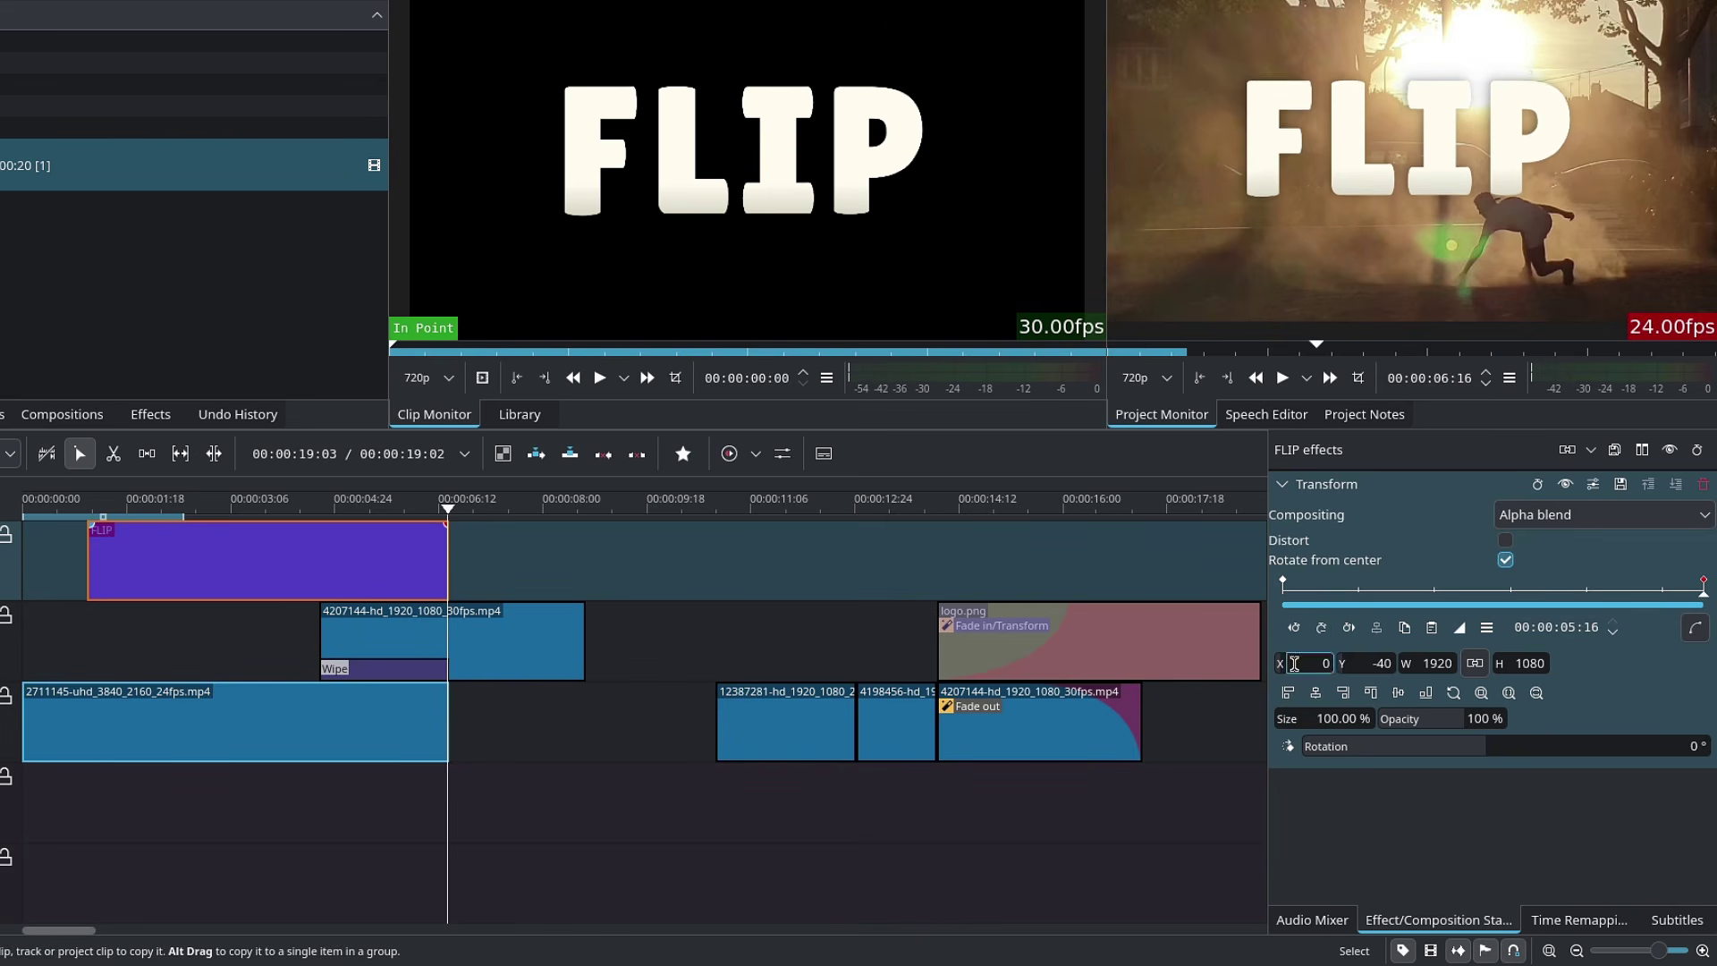
Show edit mode in the project monitor, try moving the title to about X -239, Y 49, and undo the move
click(1358, 377)
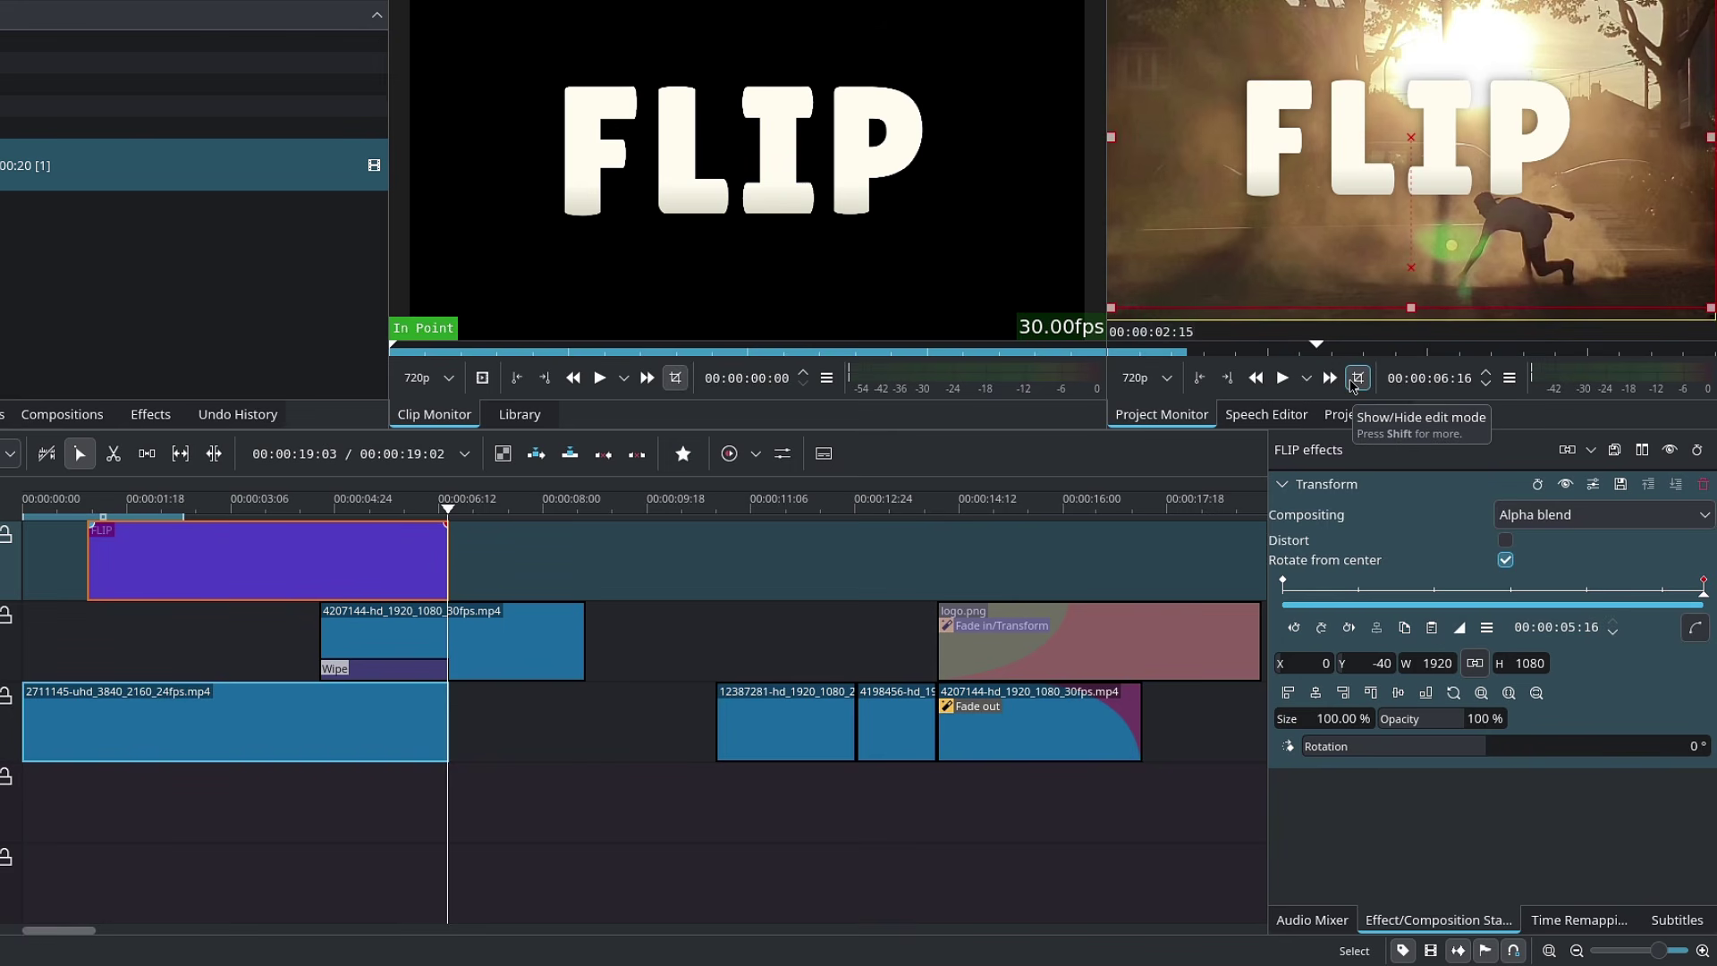
drag(1410, 180, 1330, 215)
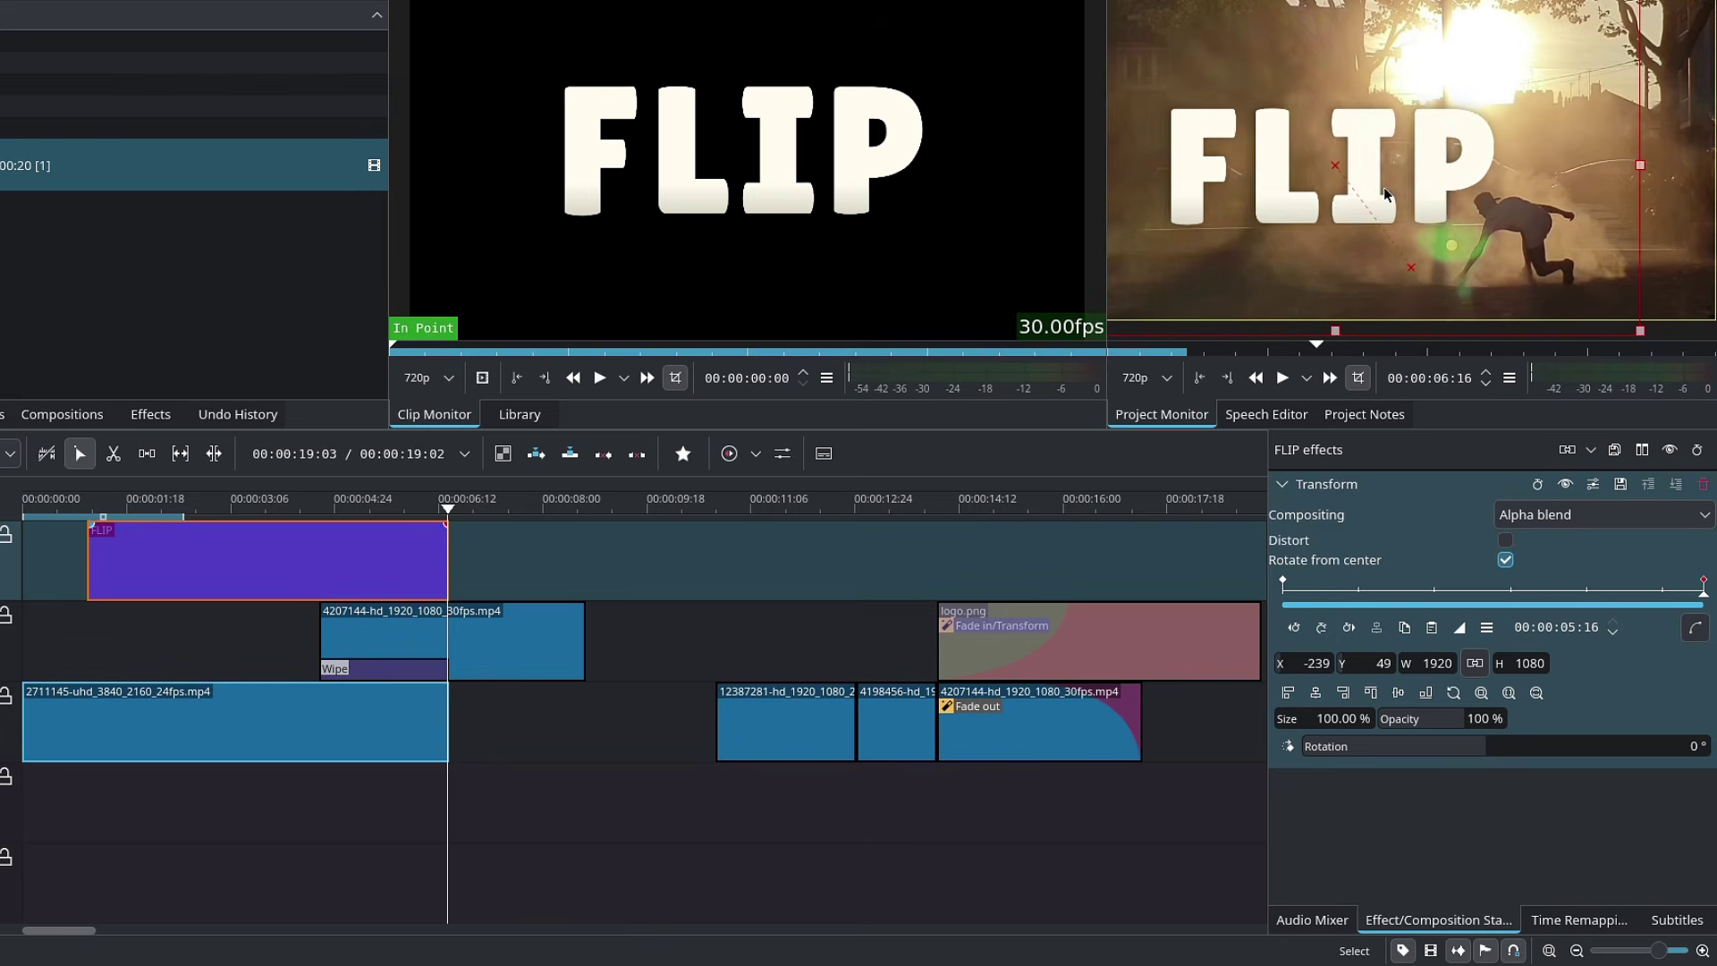
key(ctrl+z)
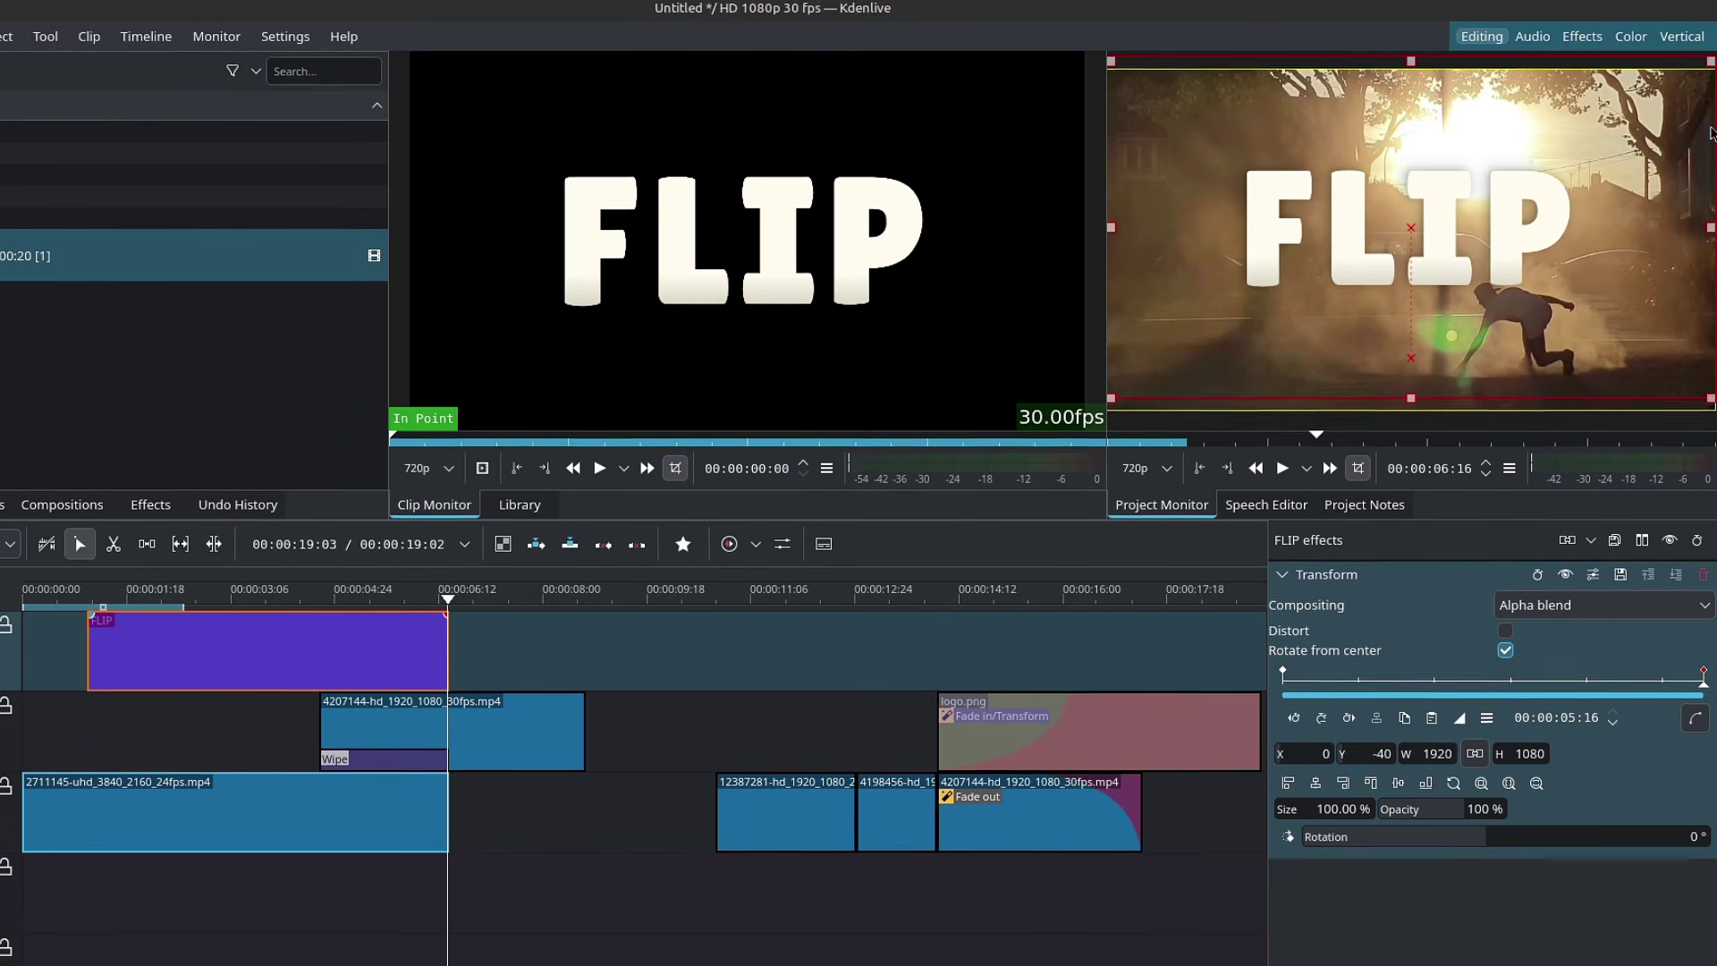
Zoom the project monitor out and back in, and cycle through its guide overlays until none is shown
mouse_move(1691, 119)
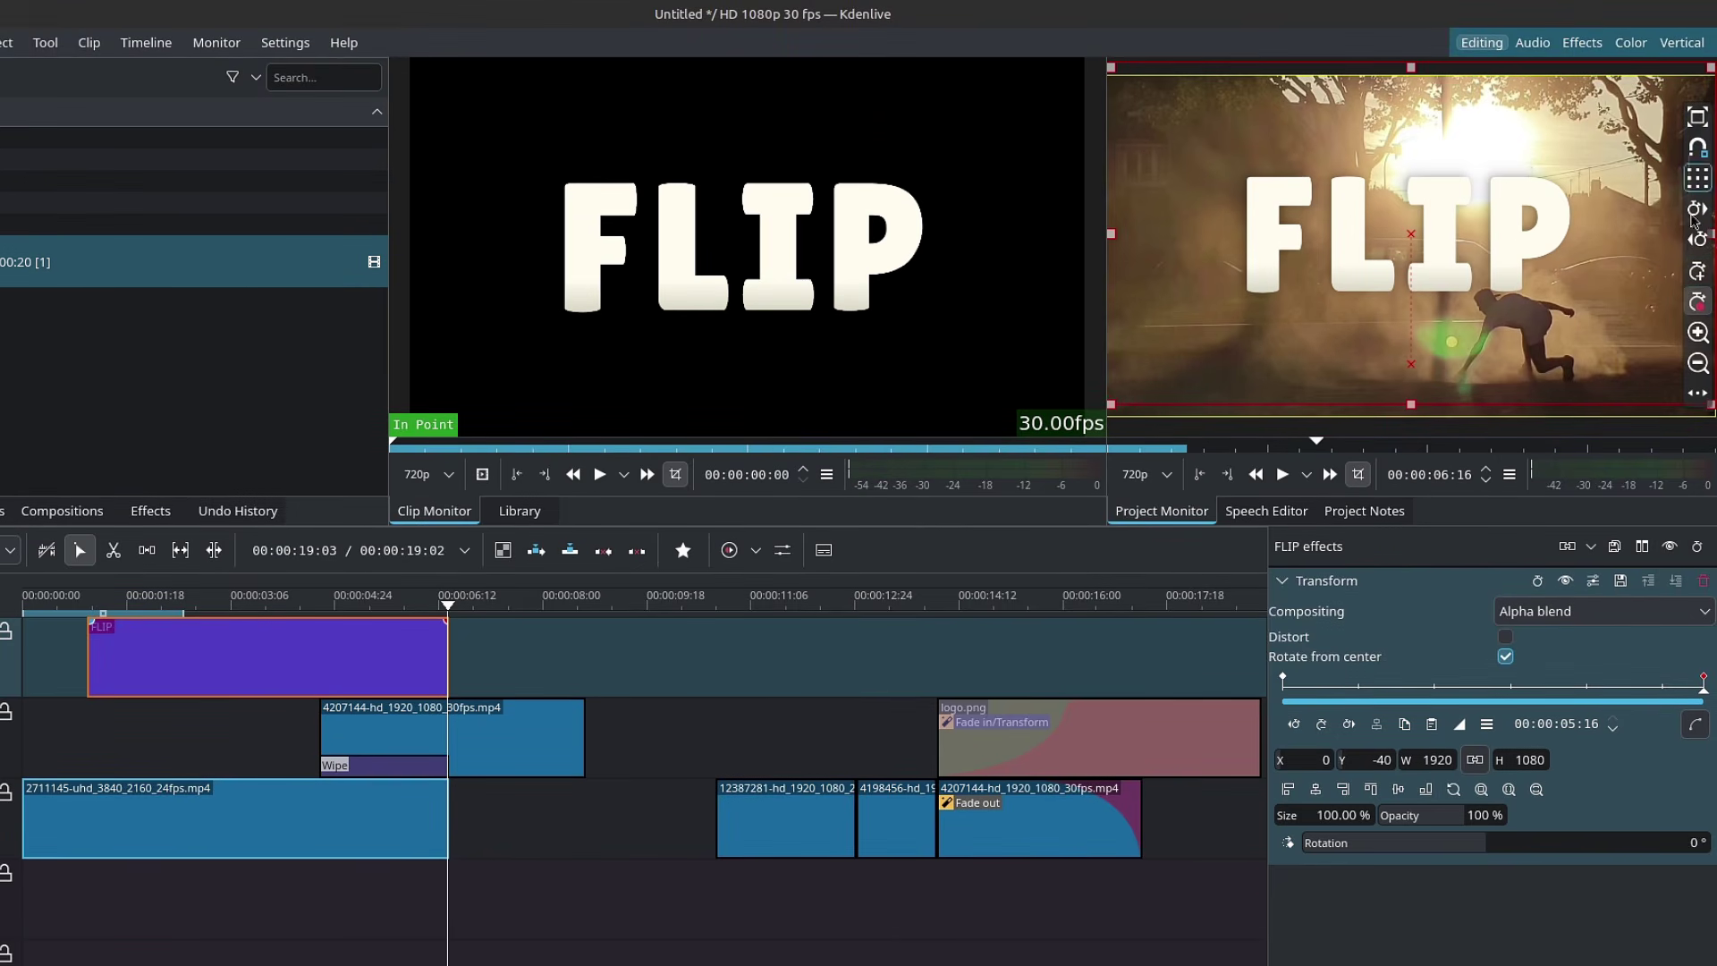
click(1697, 363)
click(1698, 332)
click(1698, 180)
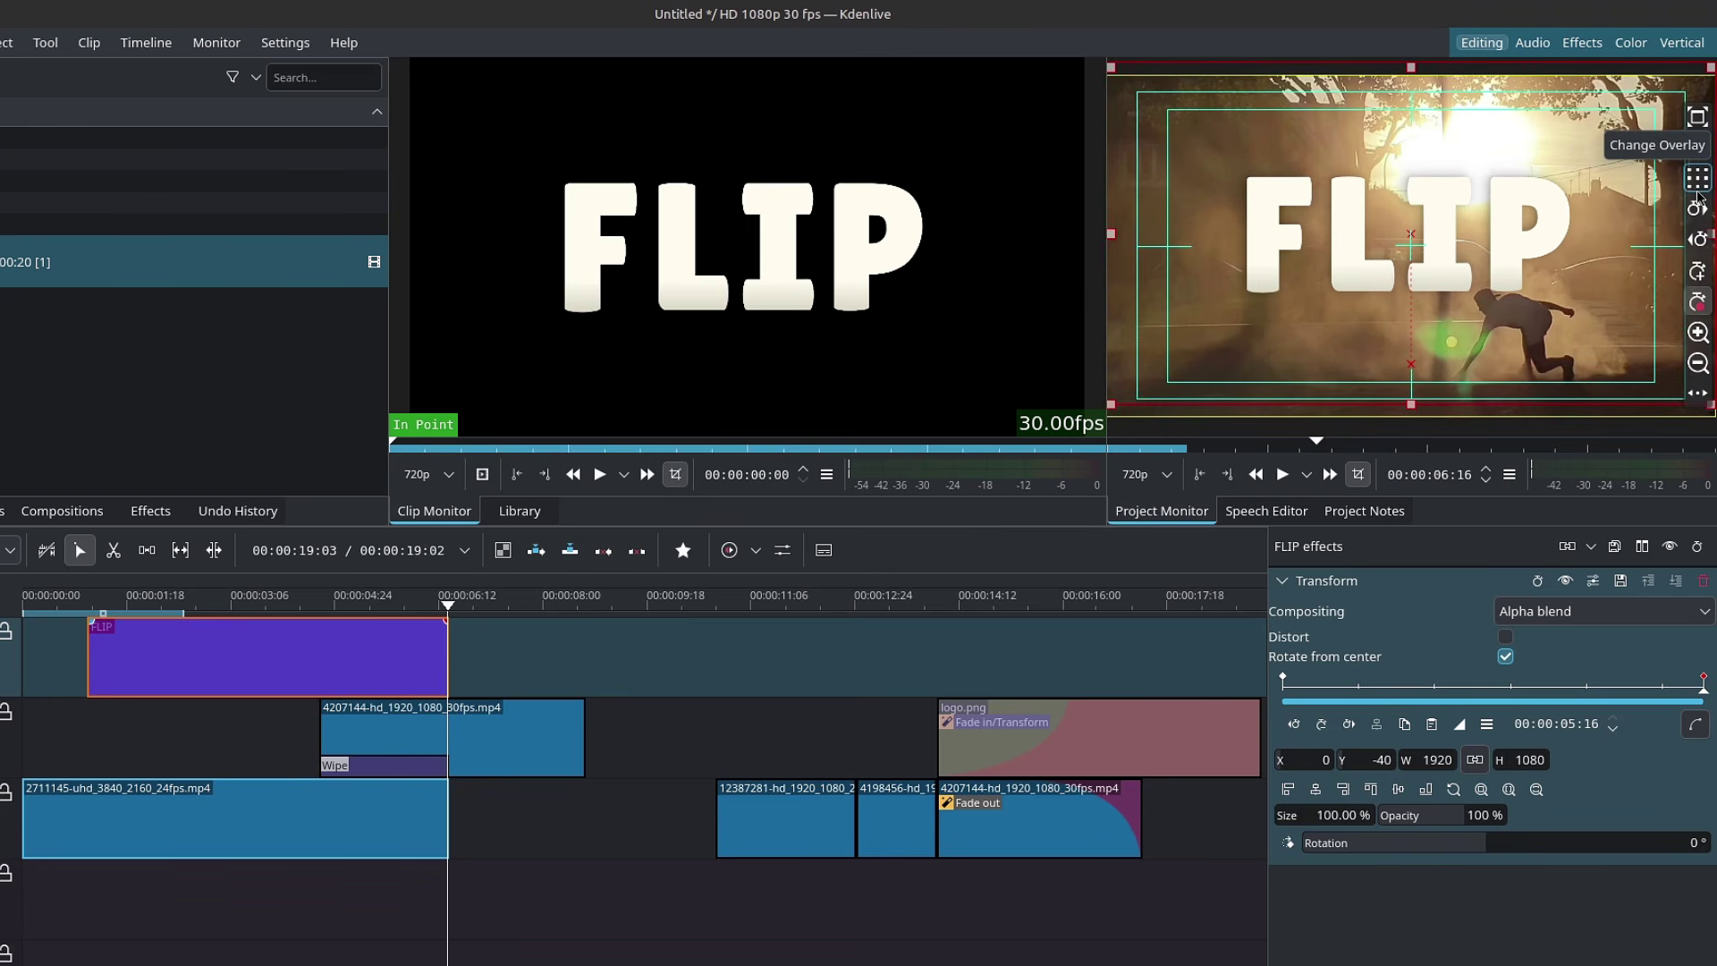
click(1706, 179)
click(1706, 180)
click(1706, 179)
click(1706, 180)
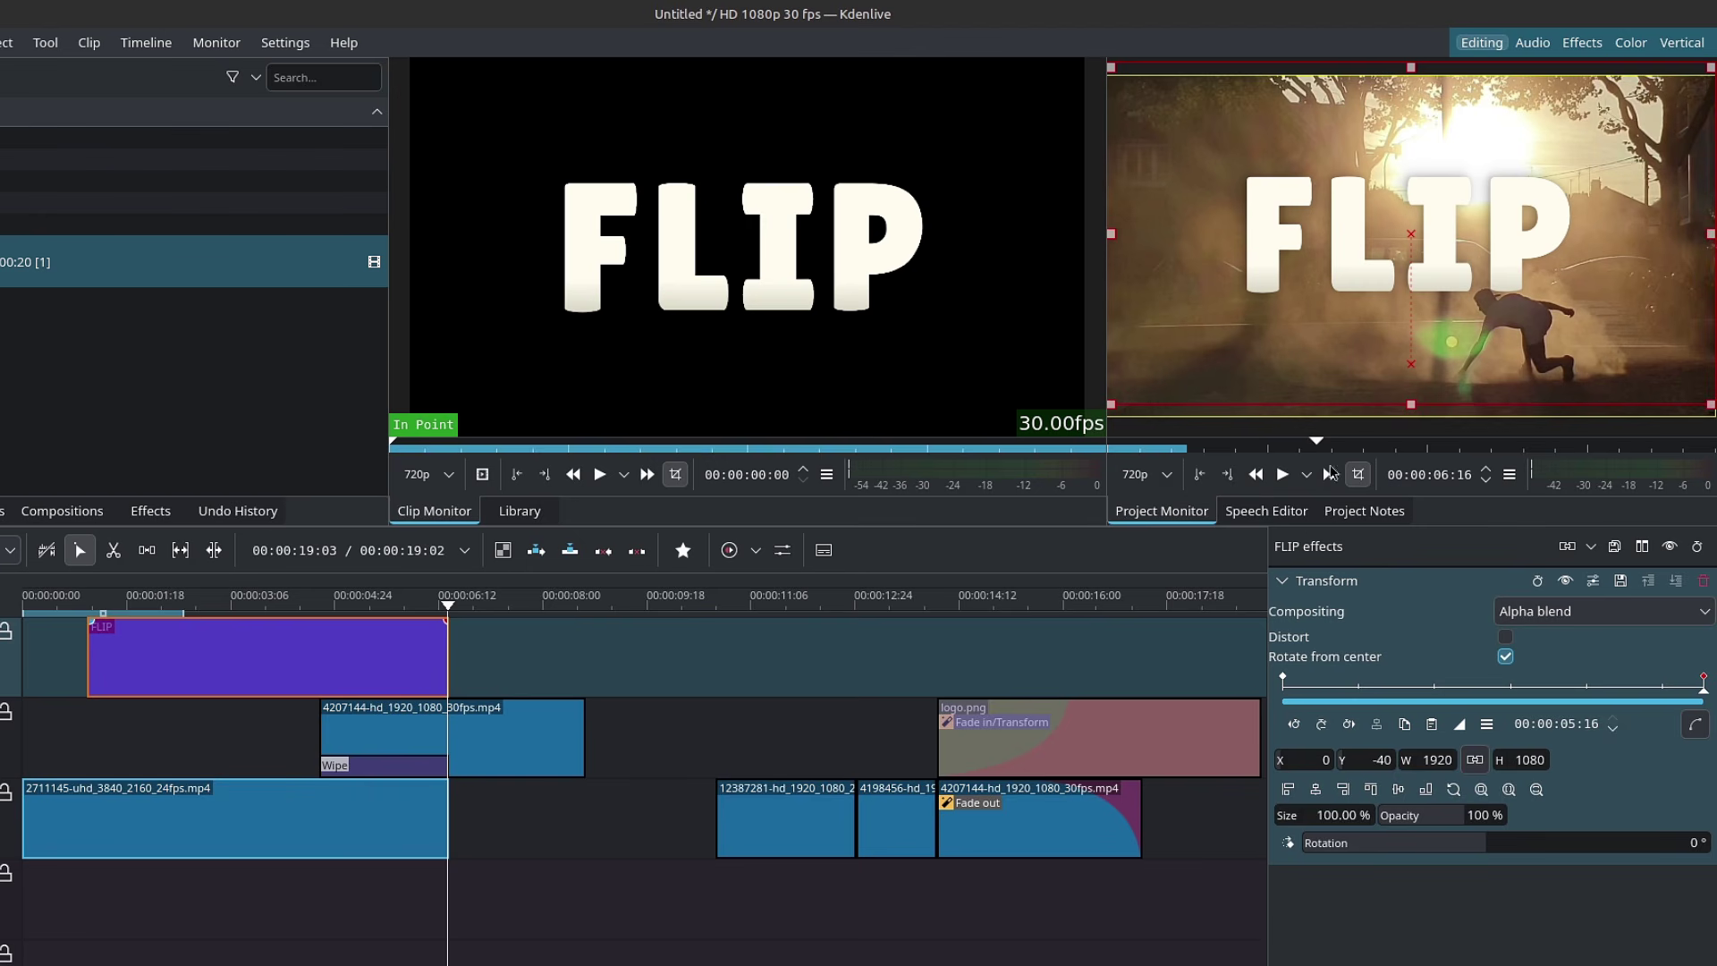
Set the first keyframe's interpolation to Smooth while viewing the Y position curve, and return to the keyframe ruler
click(1283, 679)
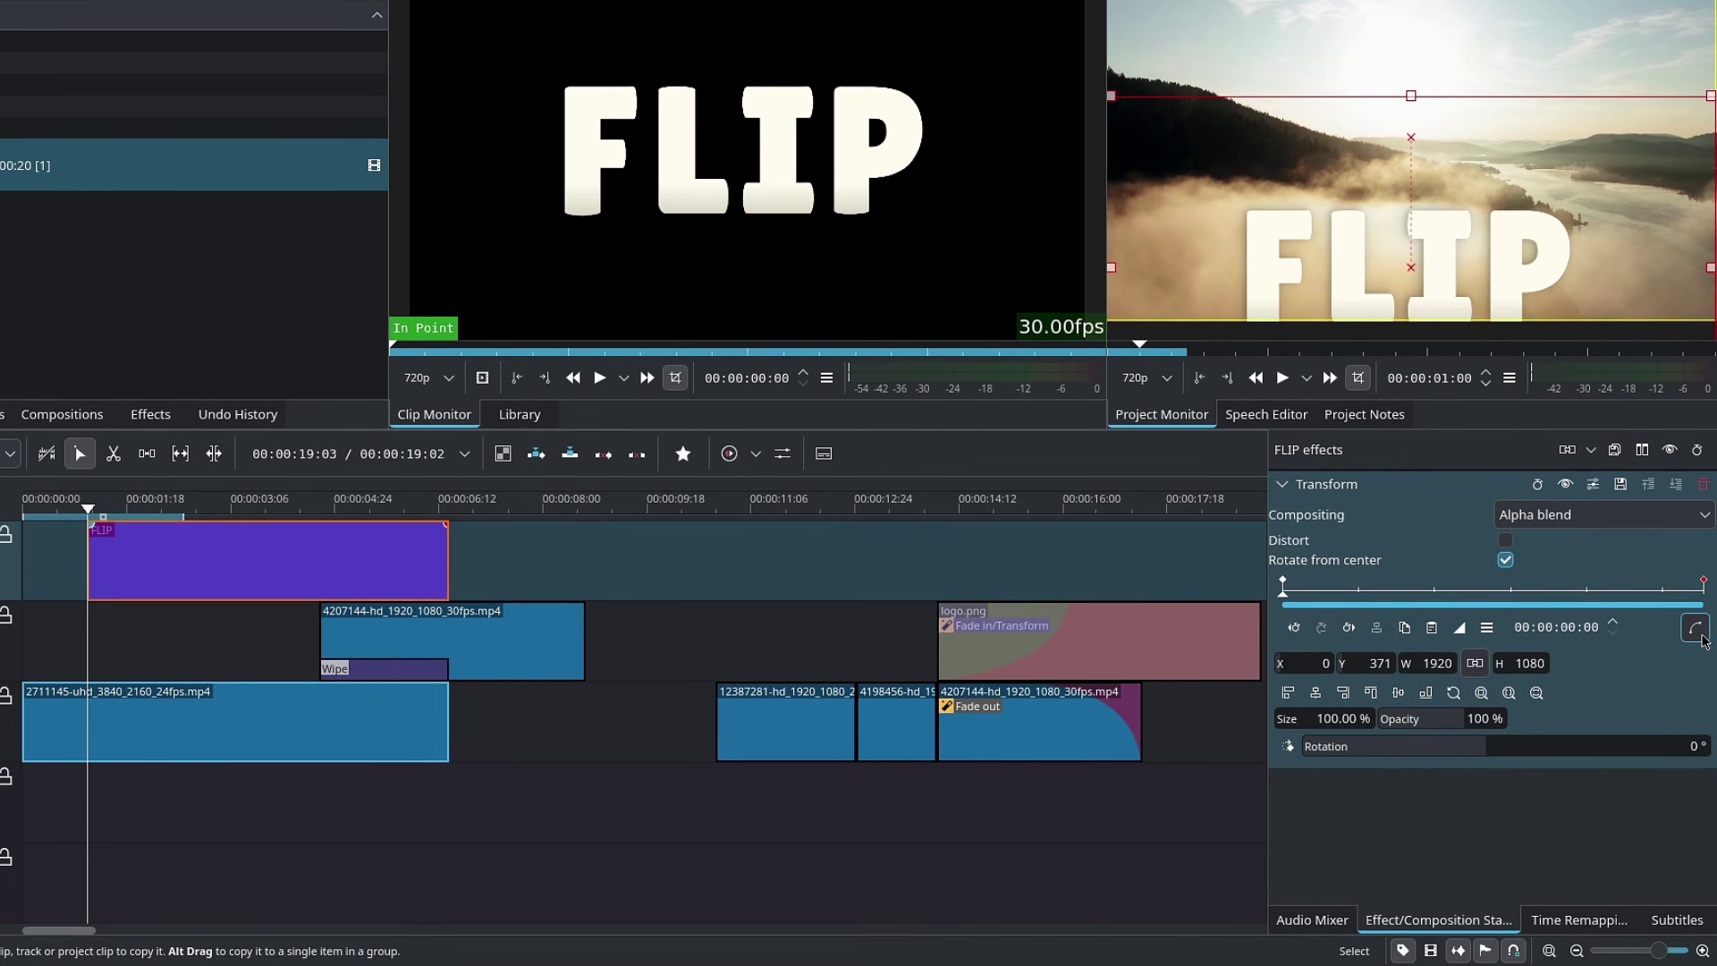
click(1695, 630)
click(1397, 588)
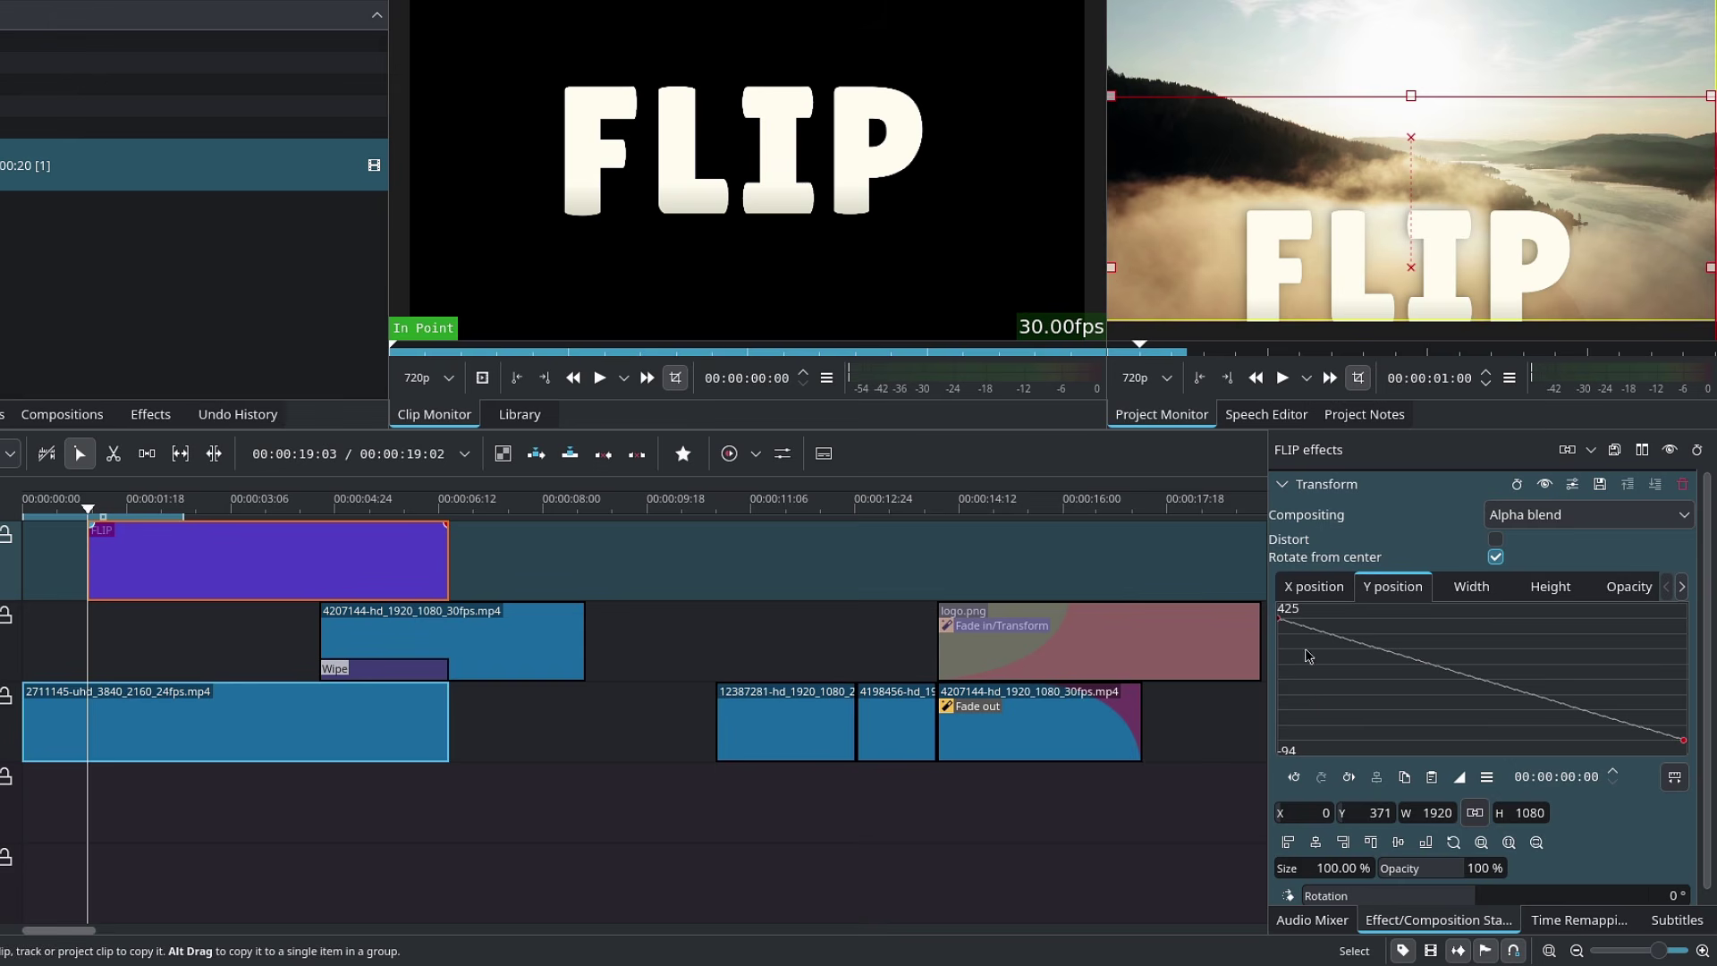
click(1459, 778)
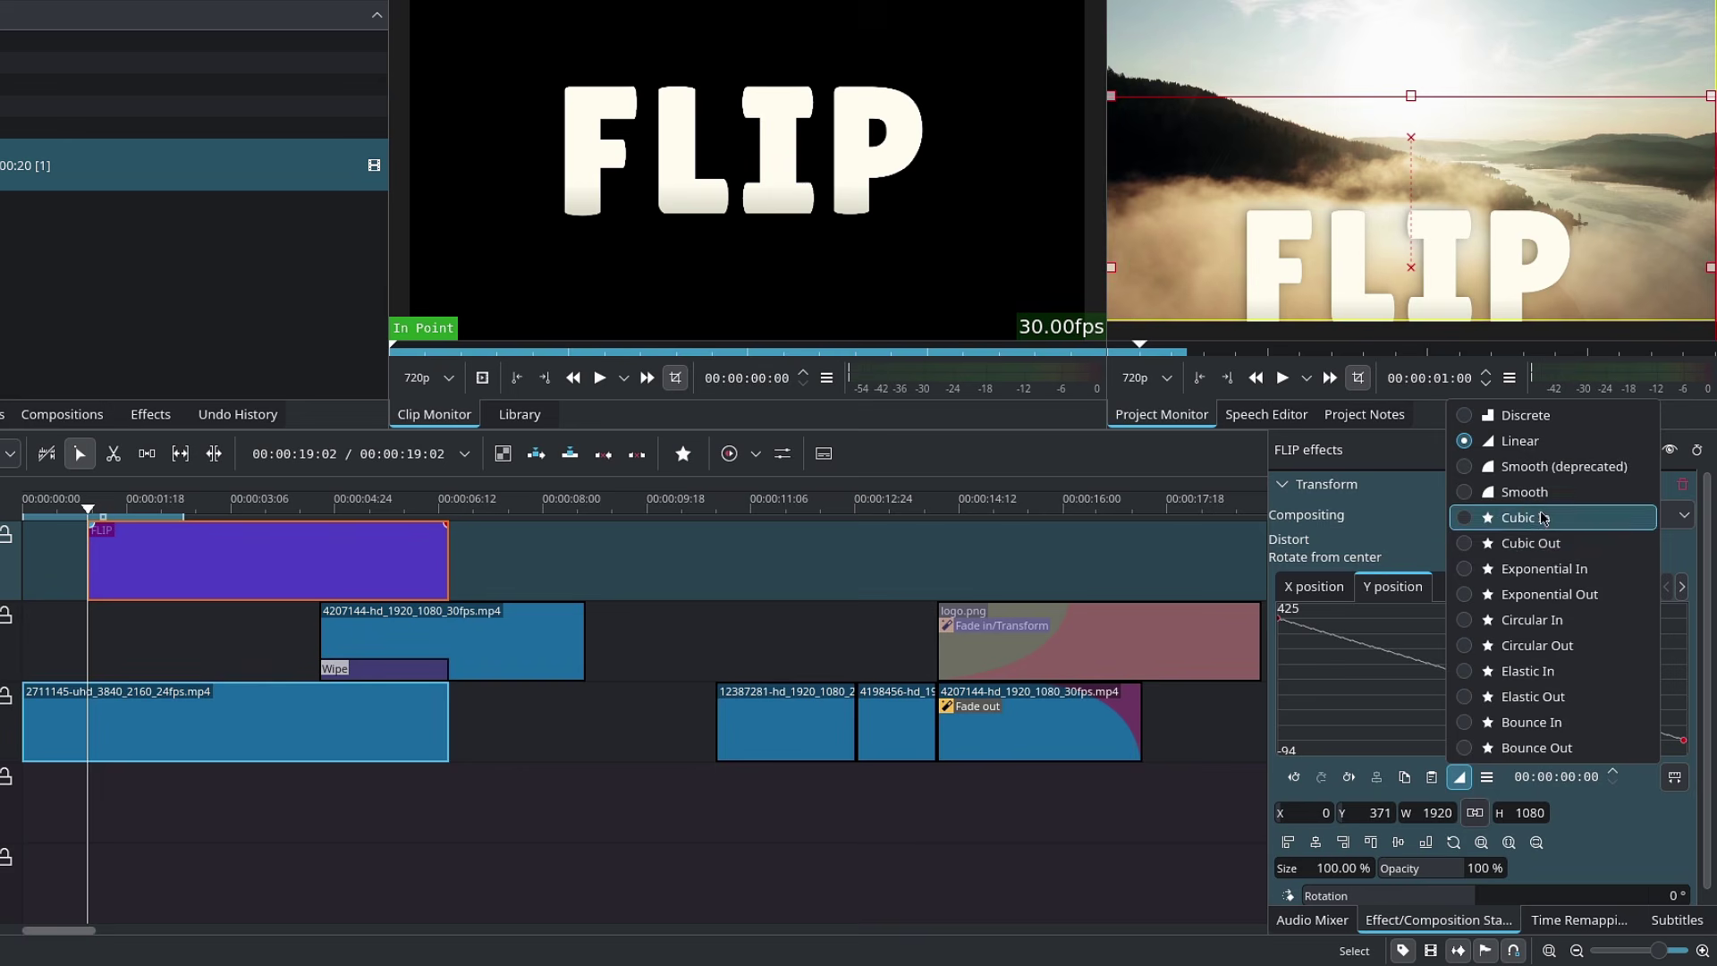
click(1520, 494)
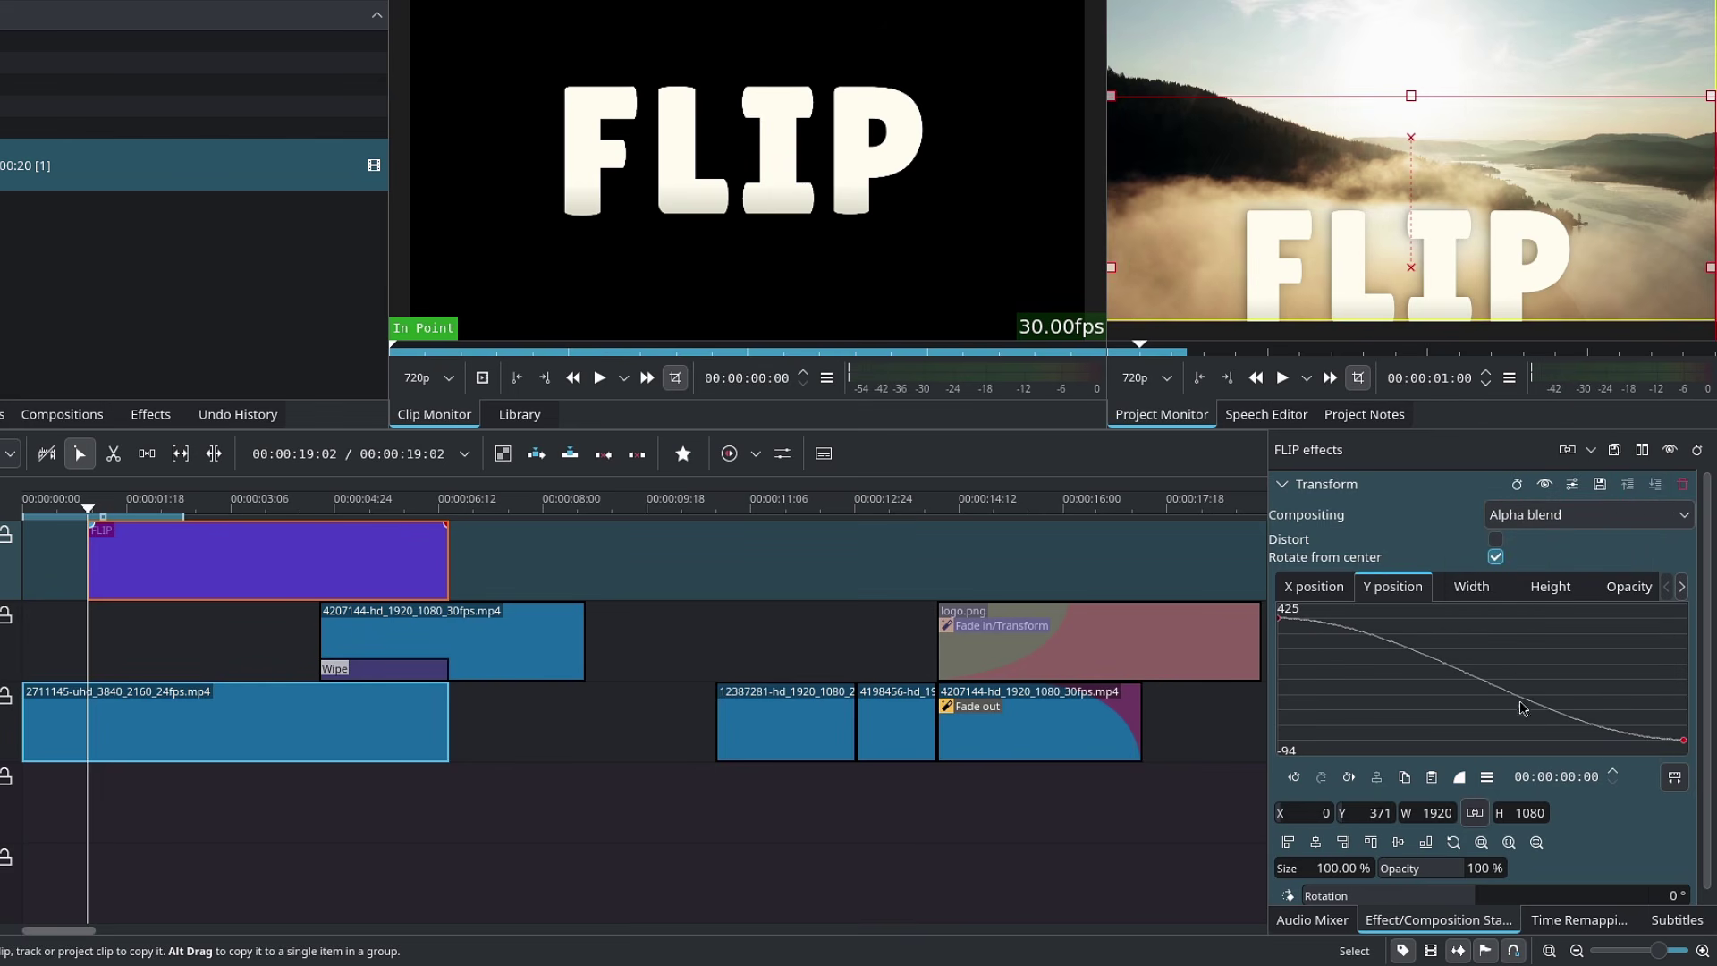
click(1675, 776)
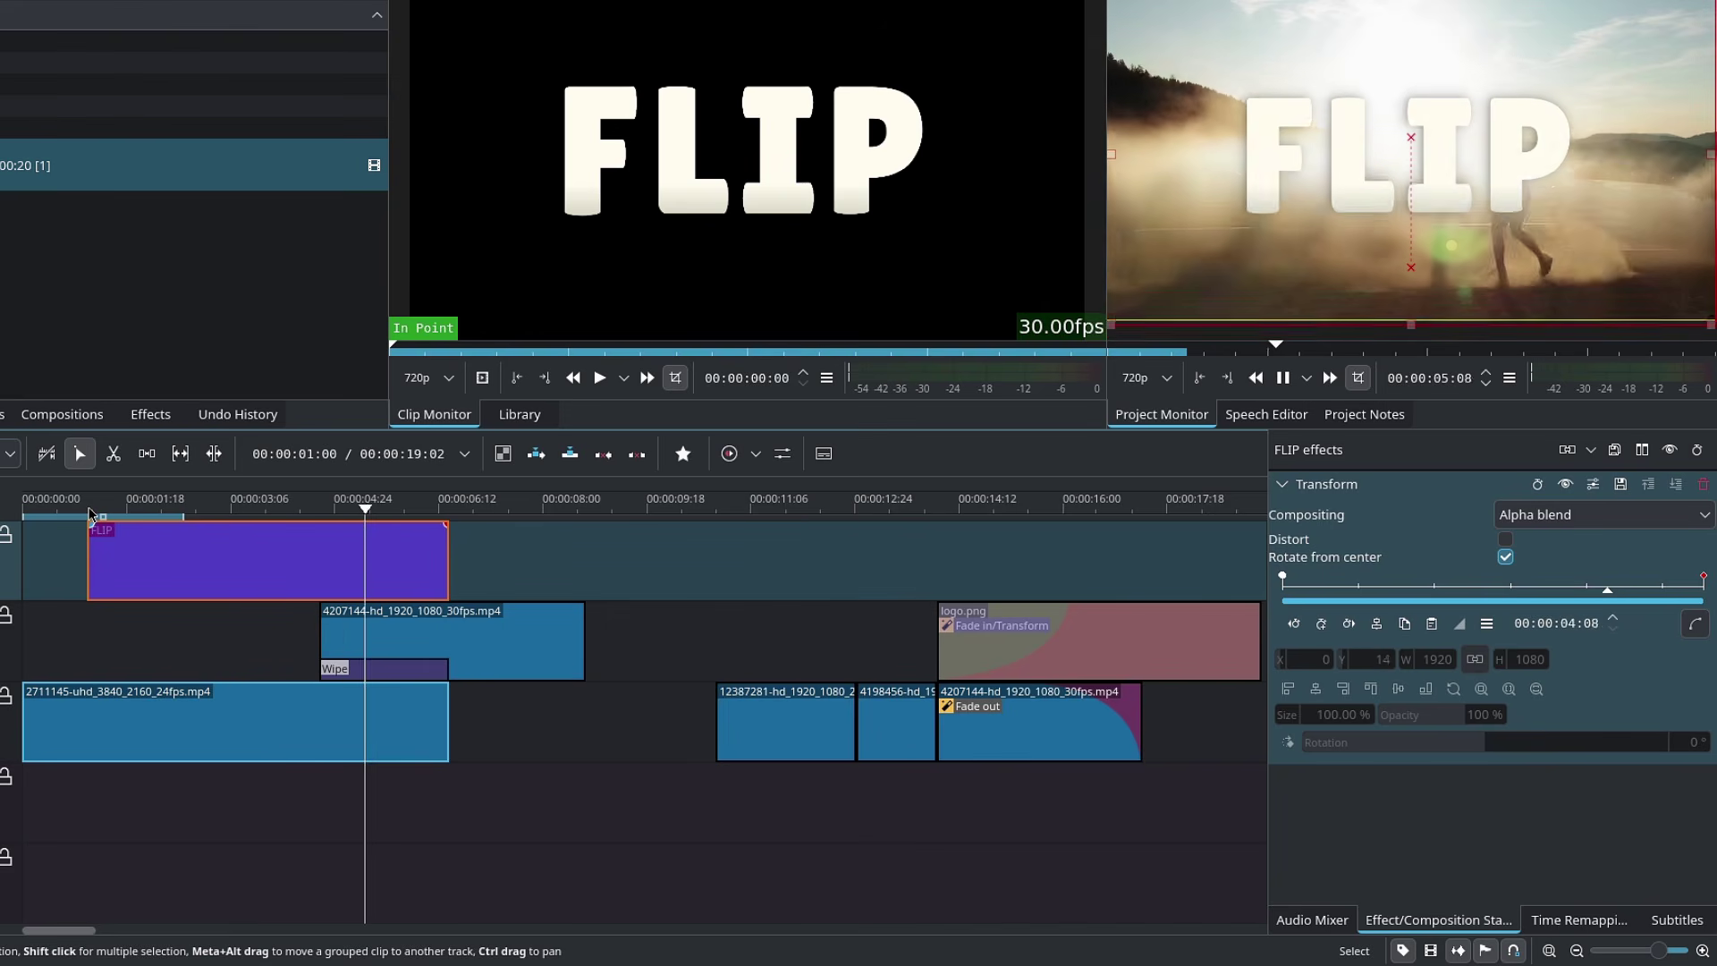
Add a Wipe composition at the start of the FLIP title on V3 and preview it
click(90, 512)
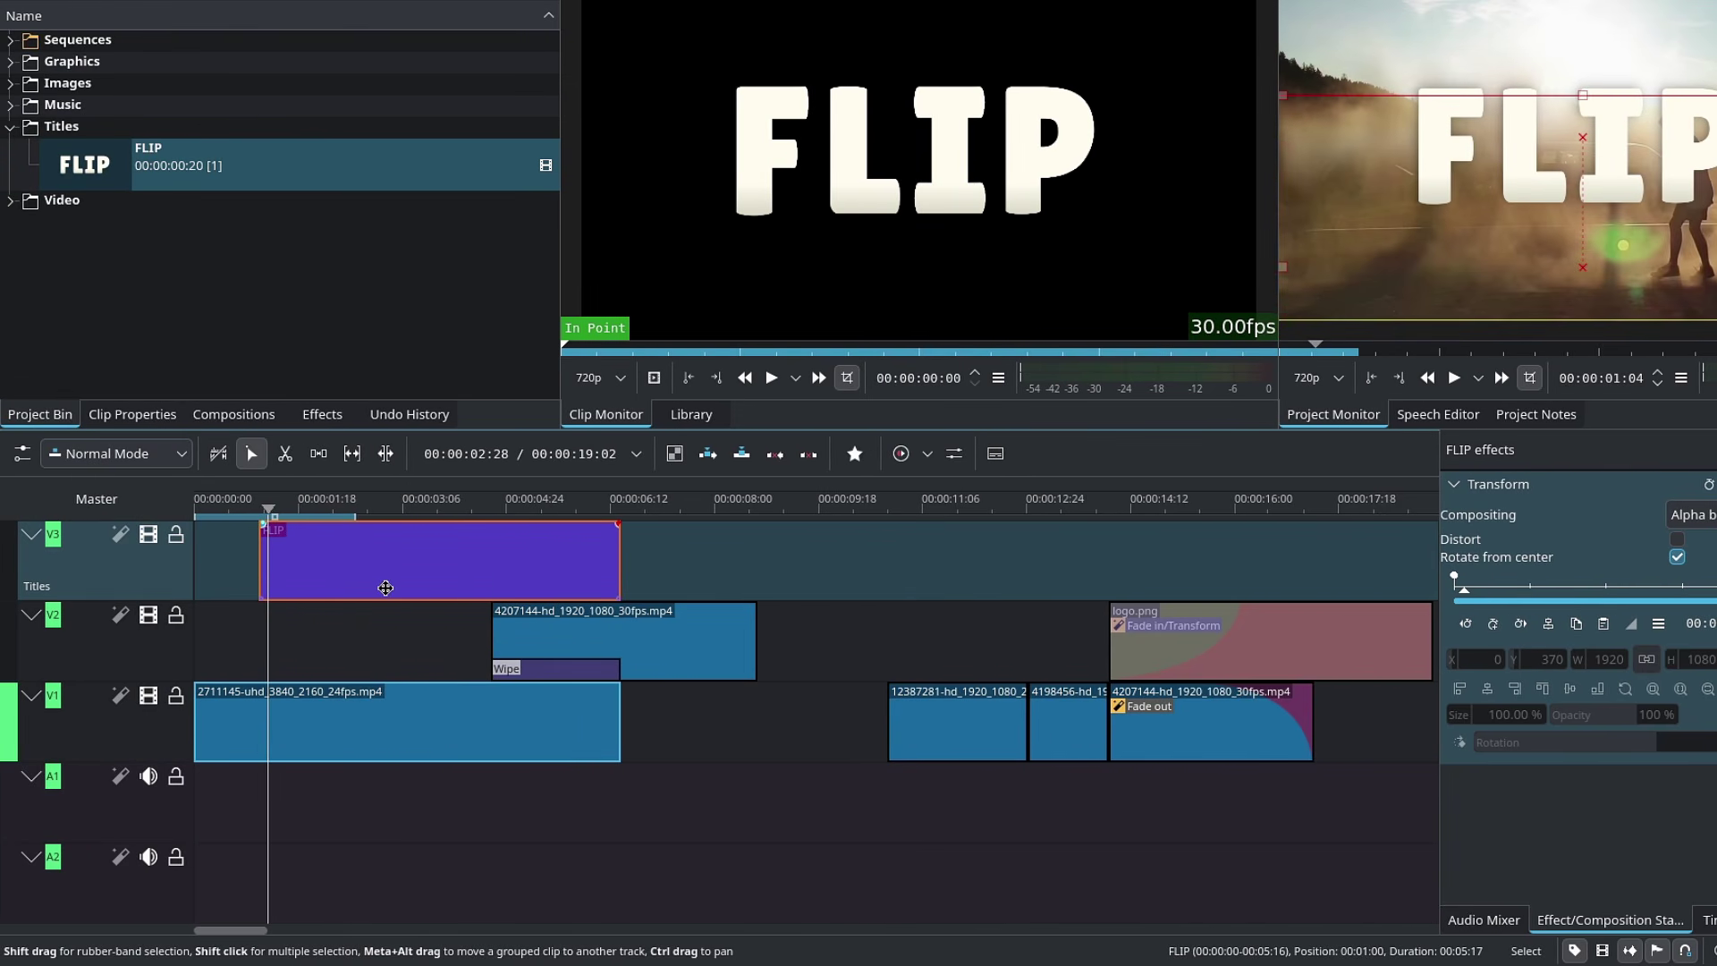
click(260, 604)
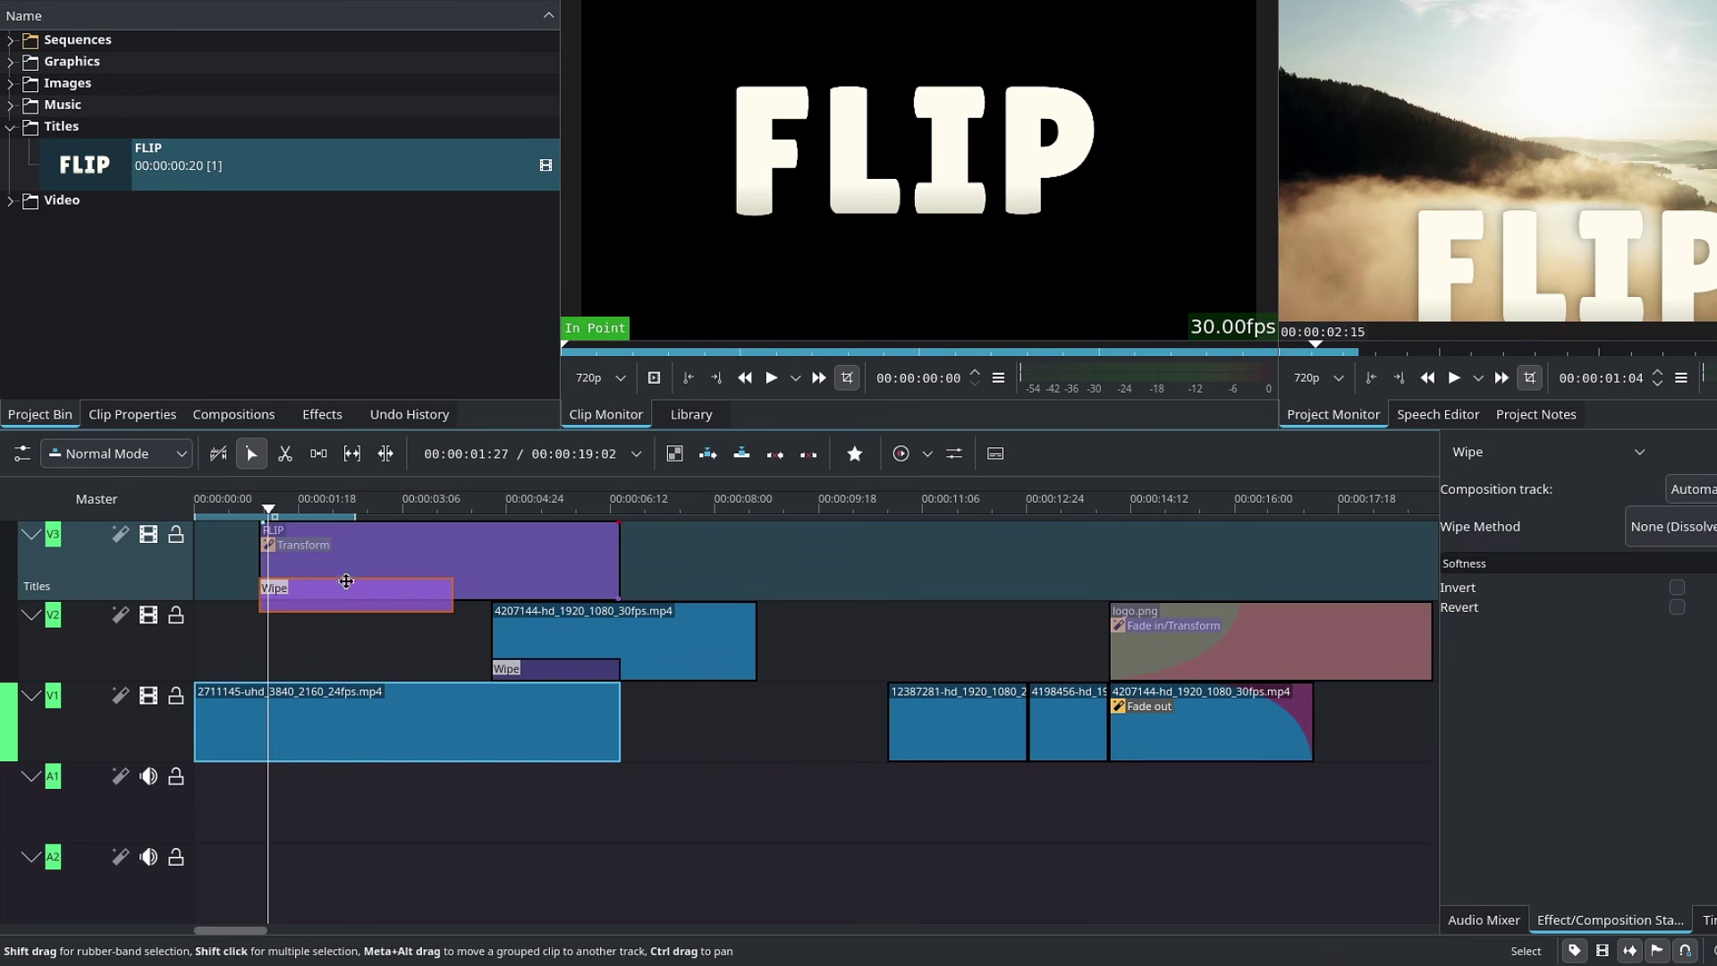
key(space)
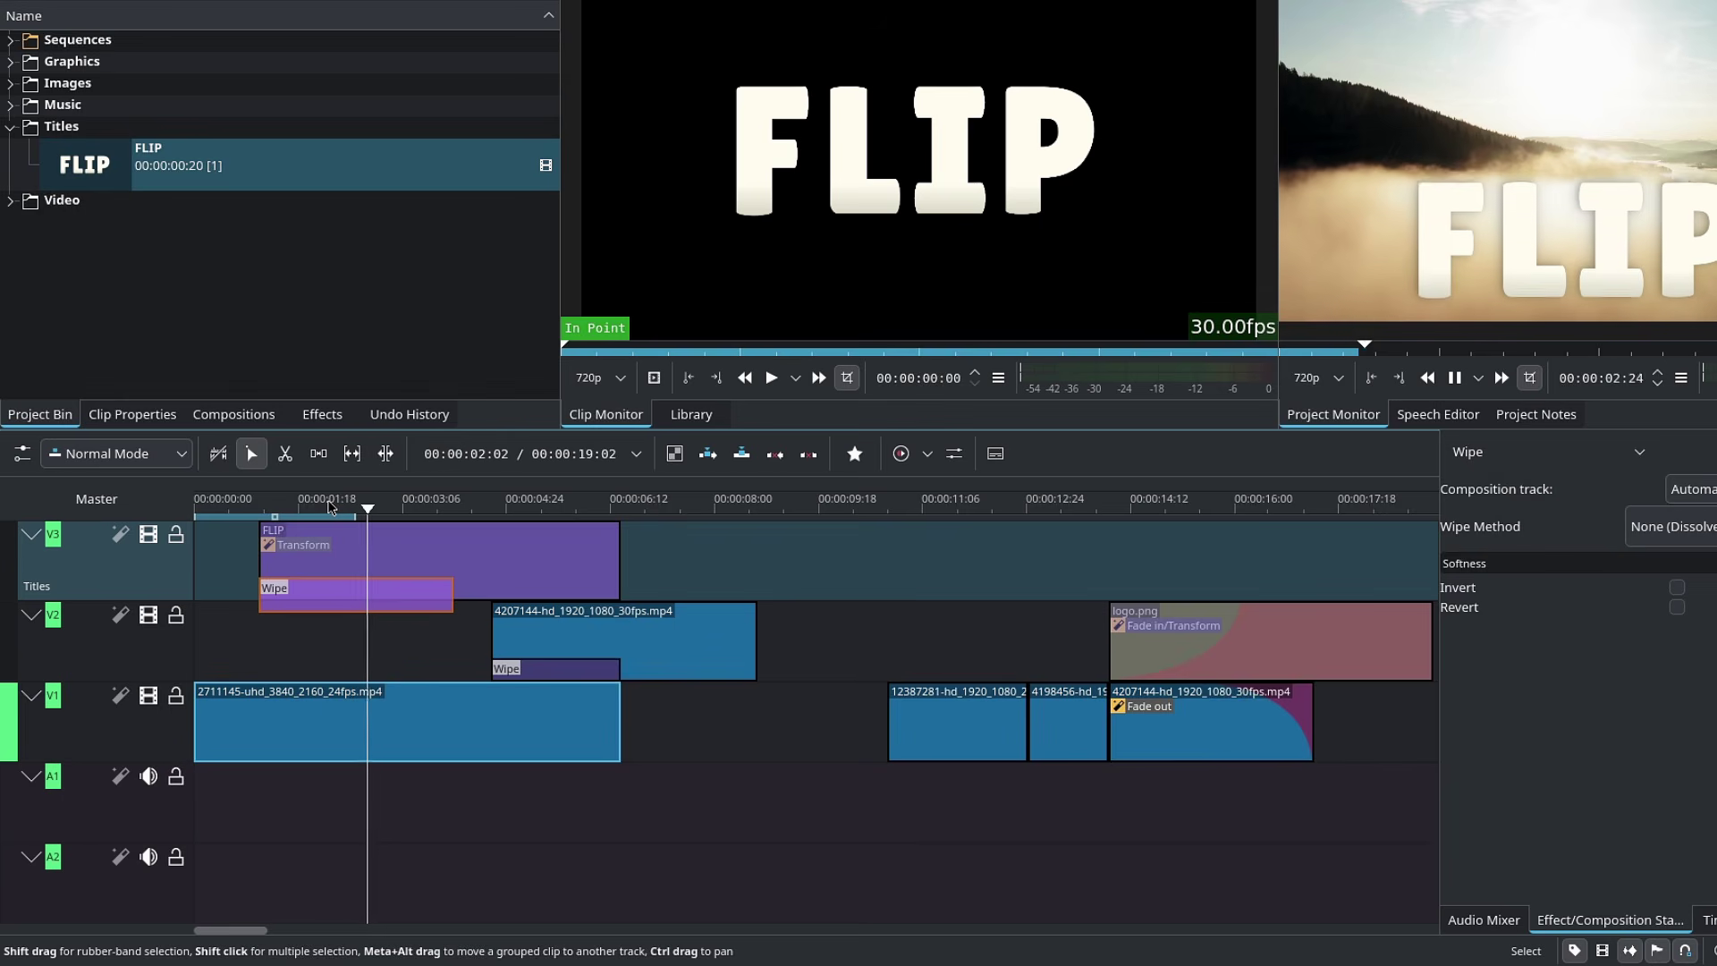
key(space)
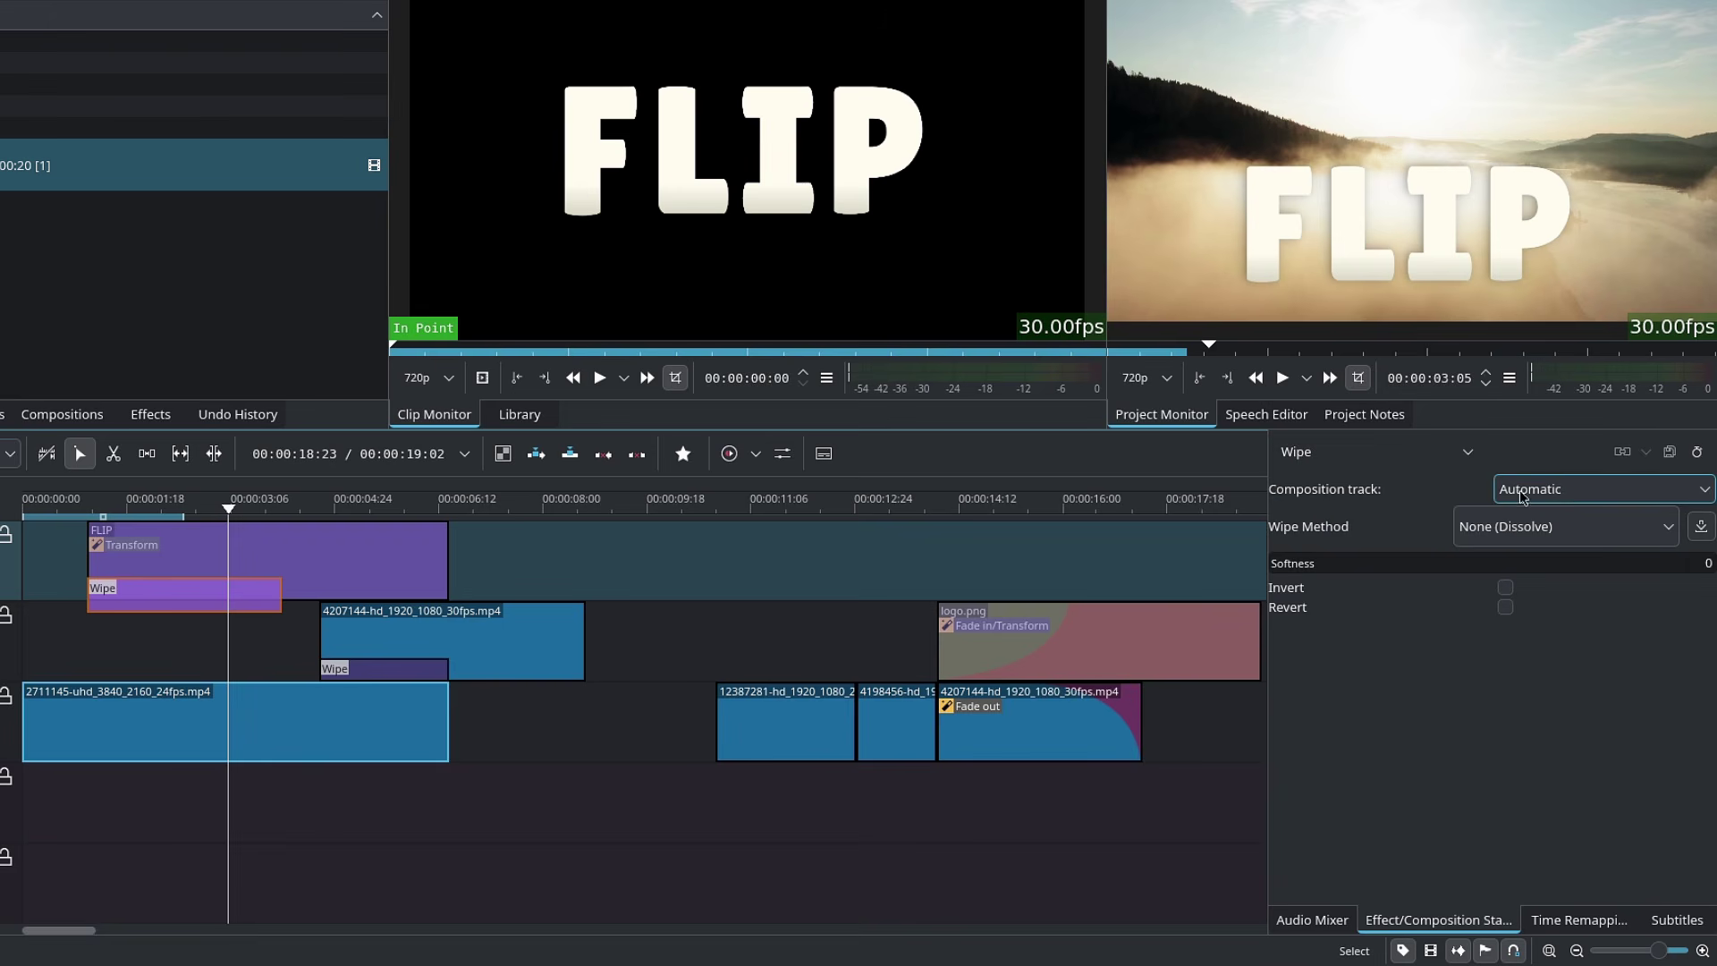
Set the opening wipe's composition track to V1 and play the title's entrance
click(1557, 492)
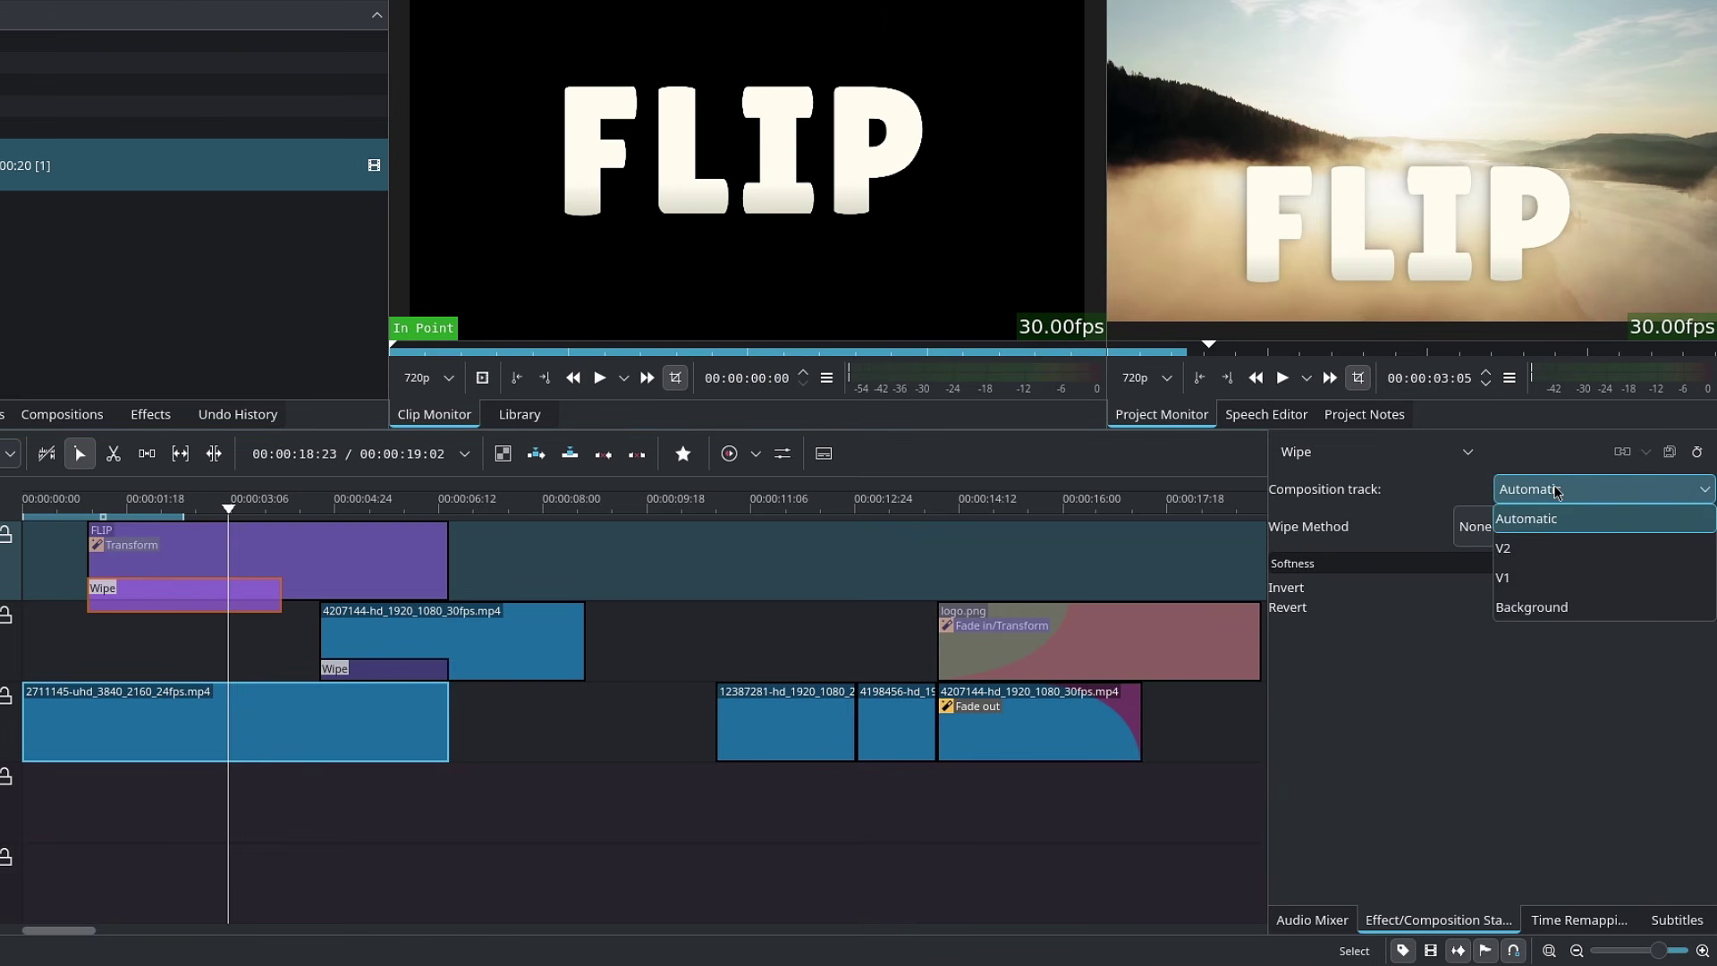
click(1555, 577)
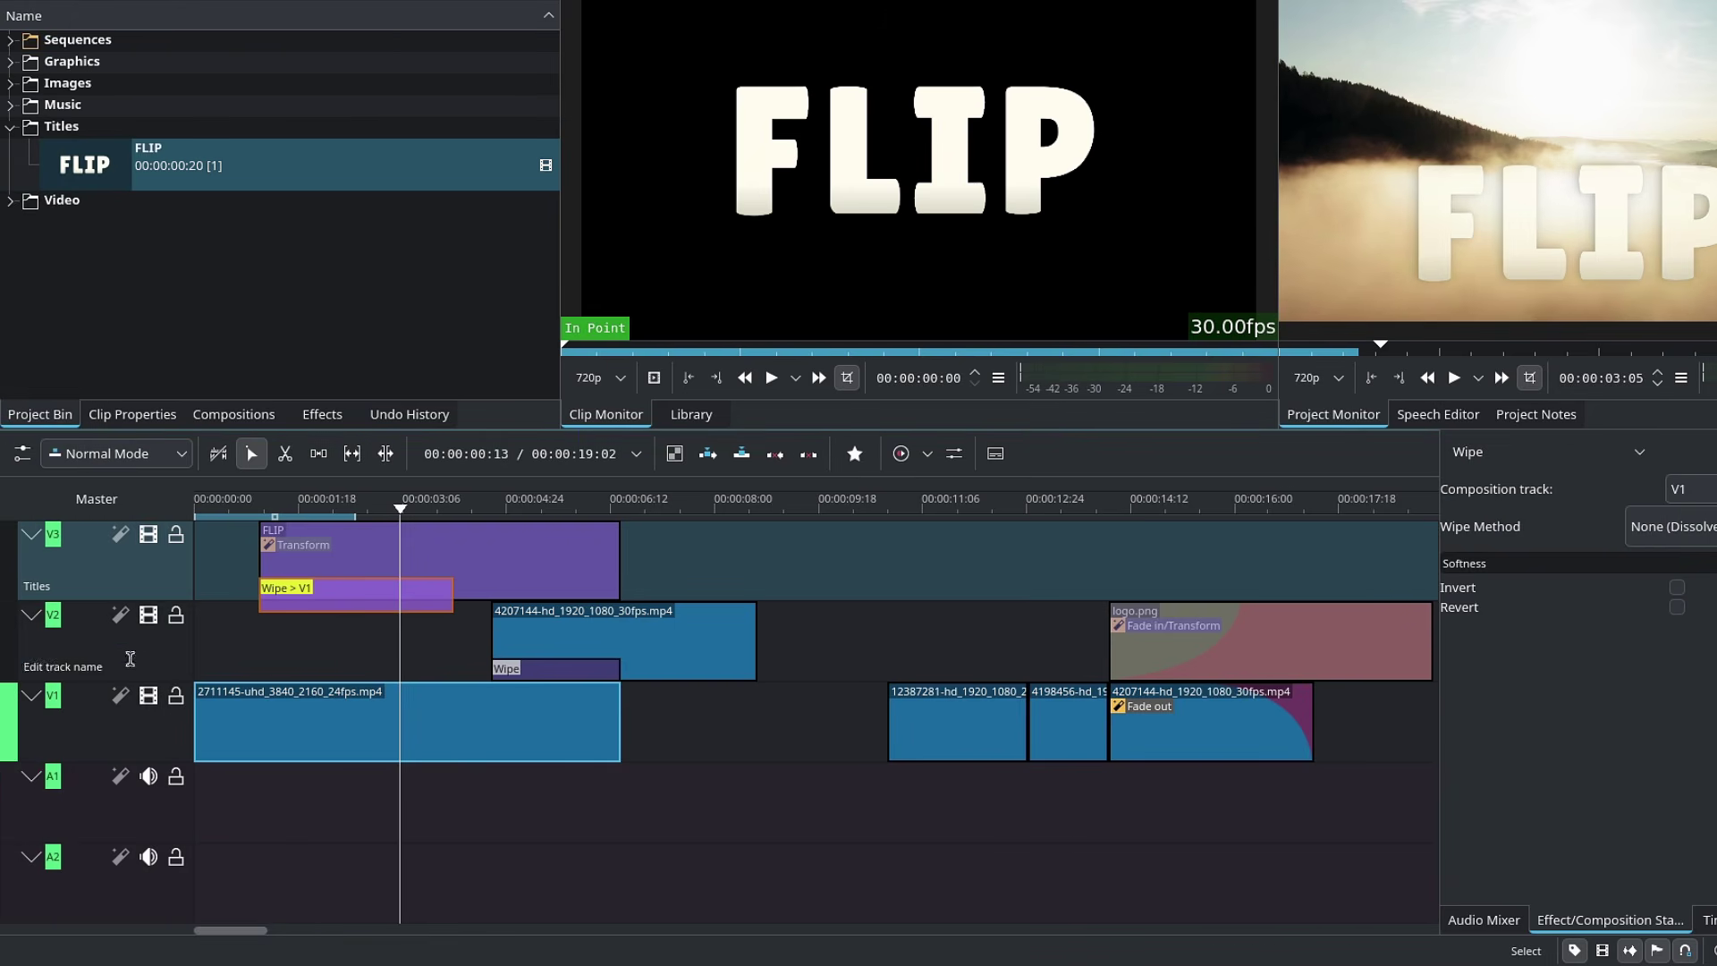
click(270, 510)
key(space)
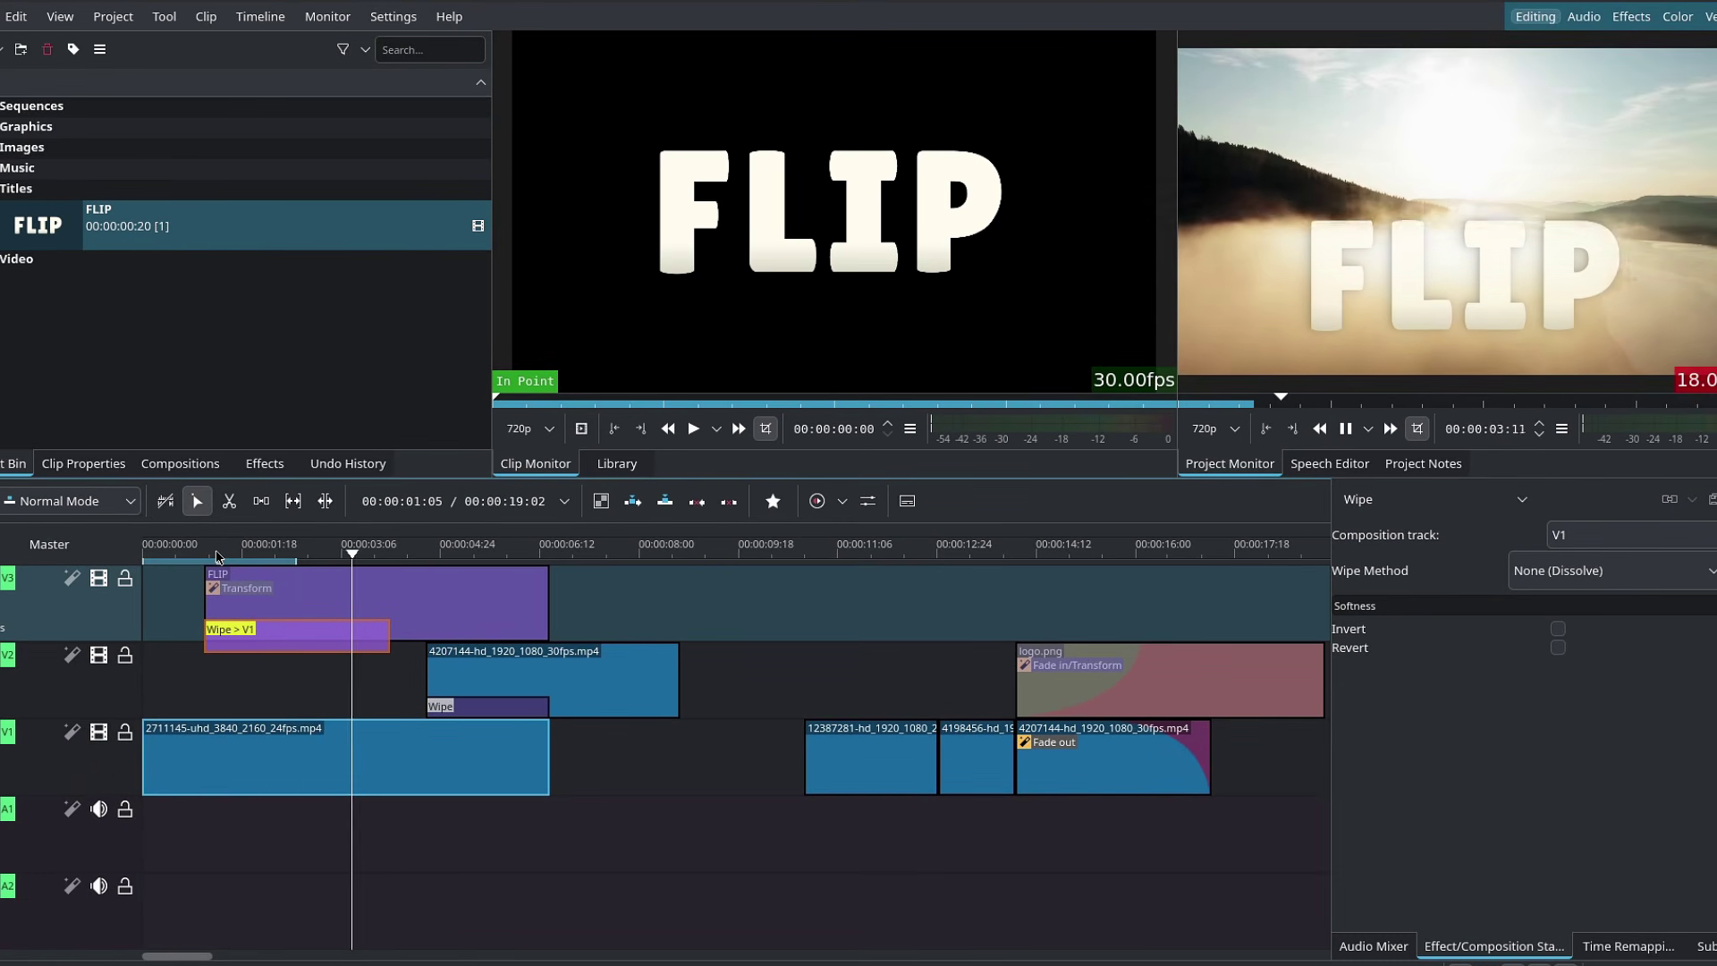
key(space)
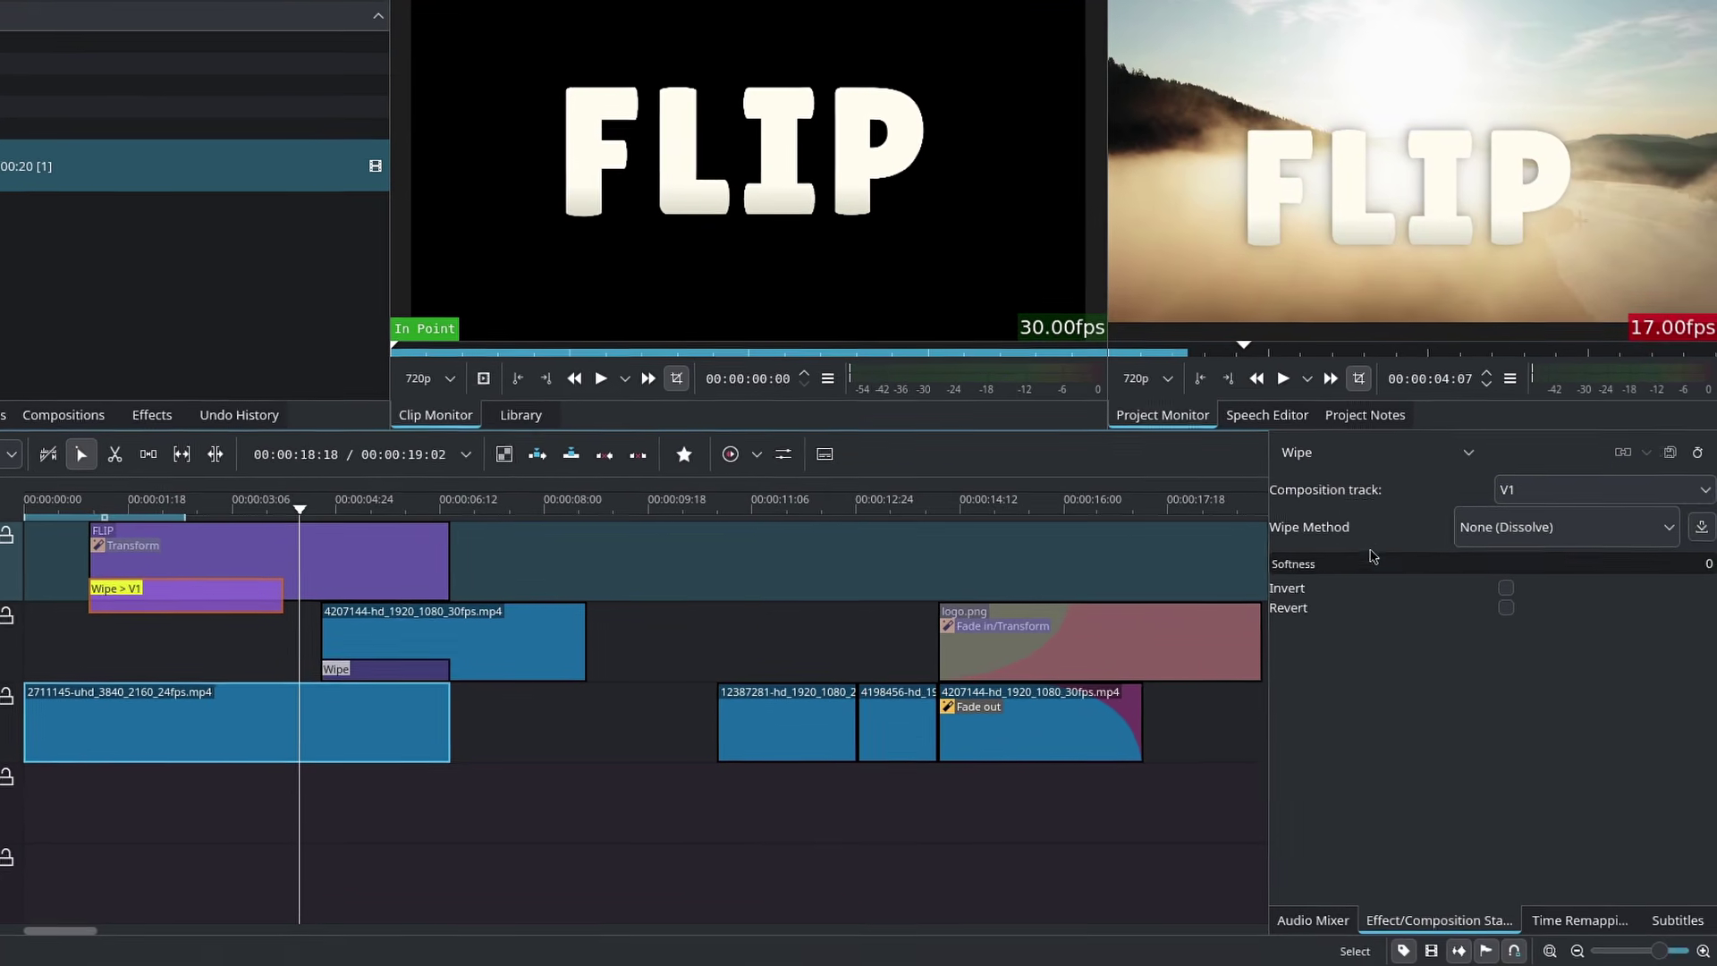
Change the opening wipe's method to Curtain and preview the transition
click(1499, 532)
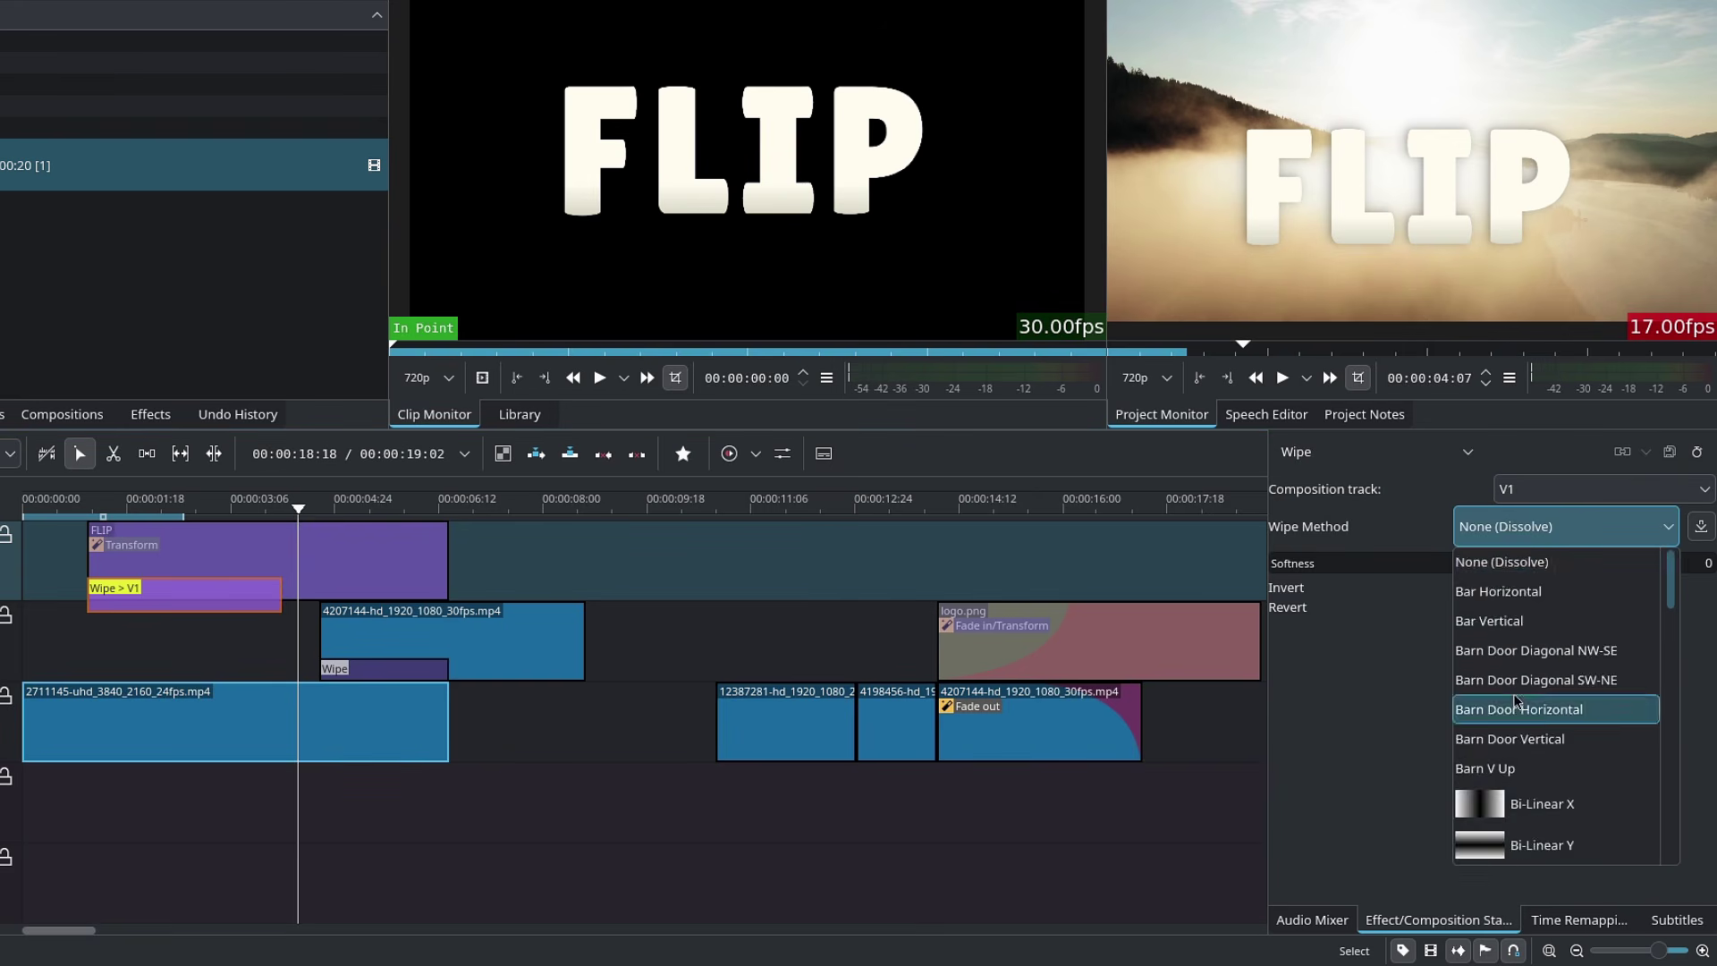
scroll(1516, 702, down, 3)
scroll(1516, 702, down, 1)
click(1529, 759)
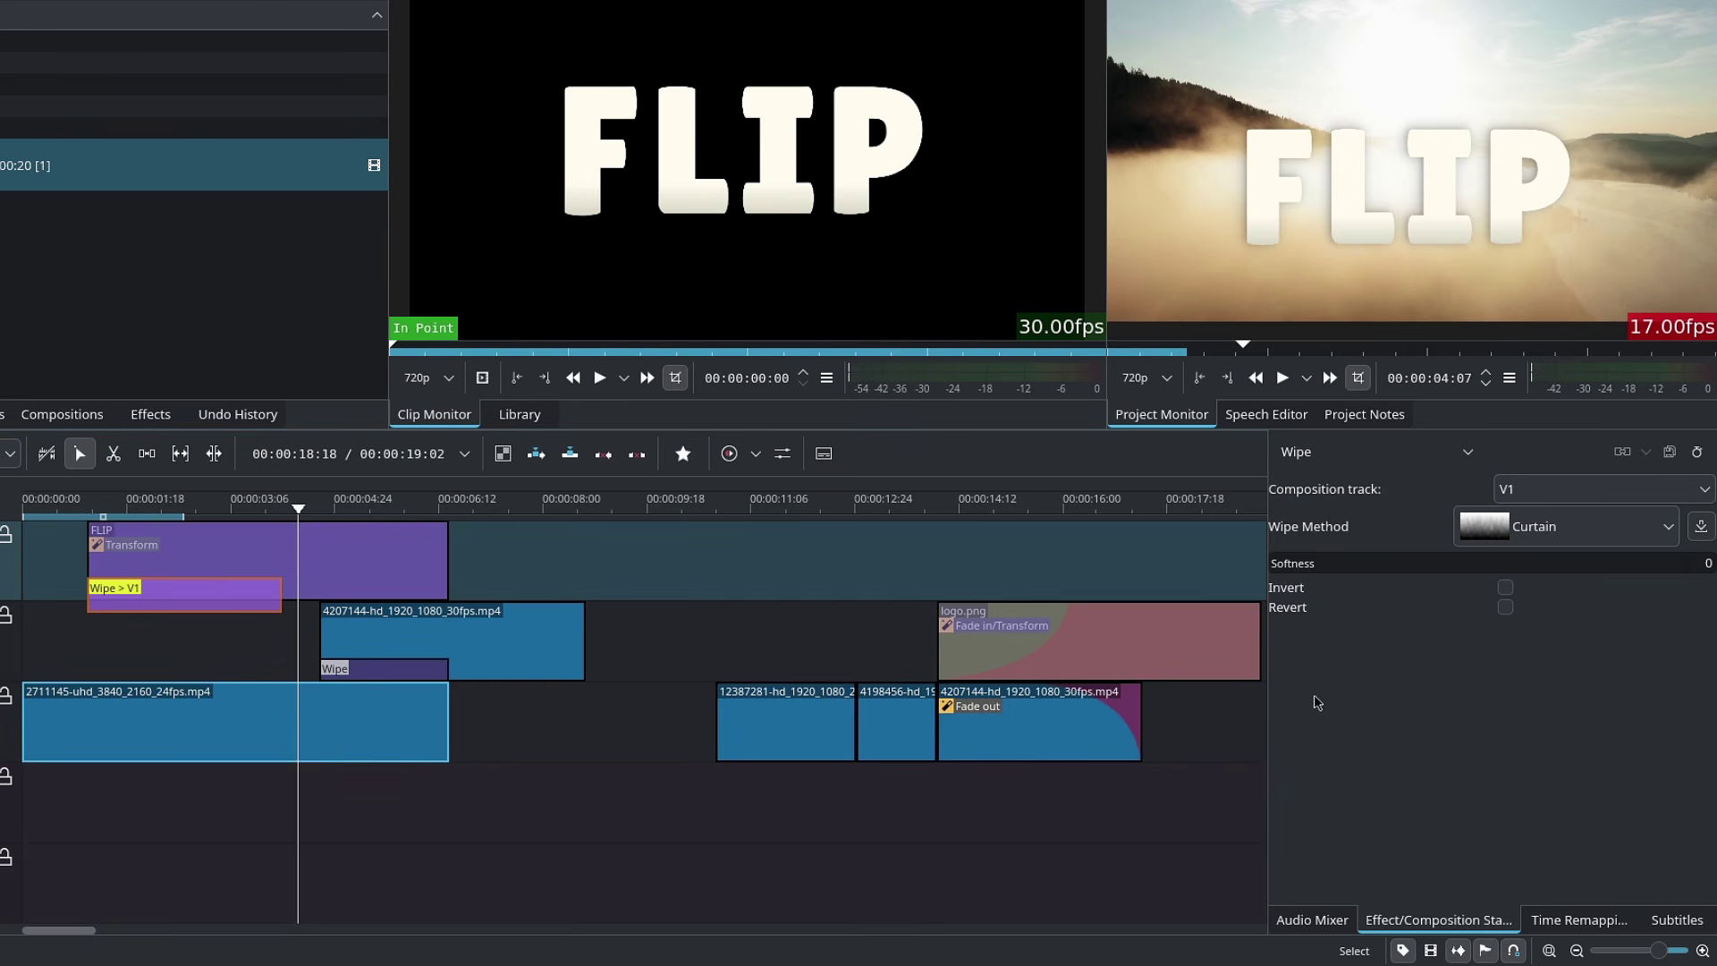
click(130, 507)
key(space)
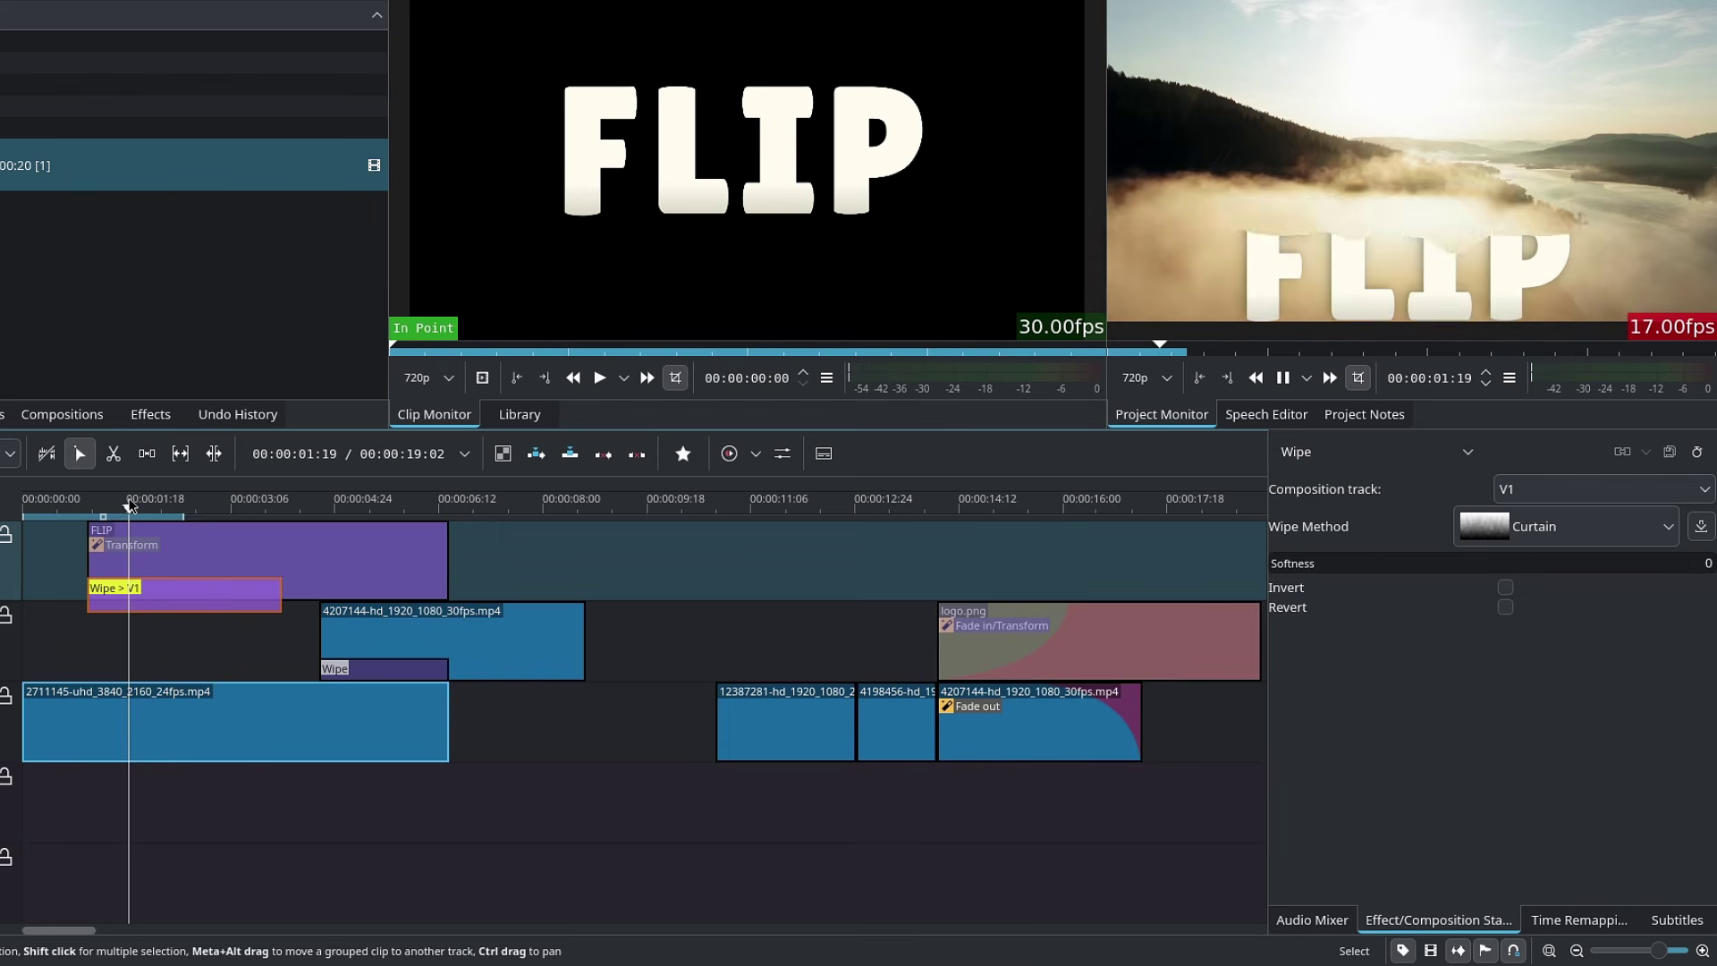
key(space)
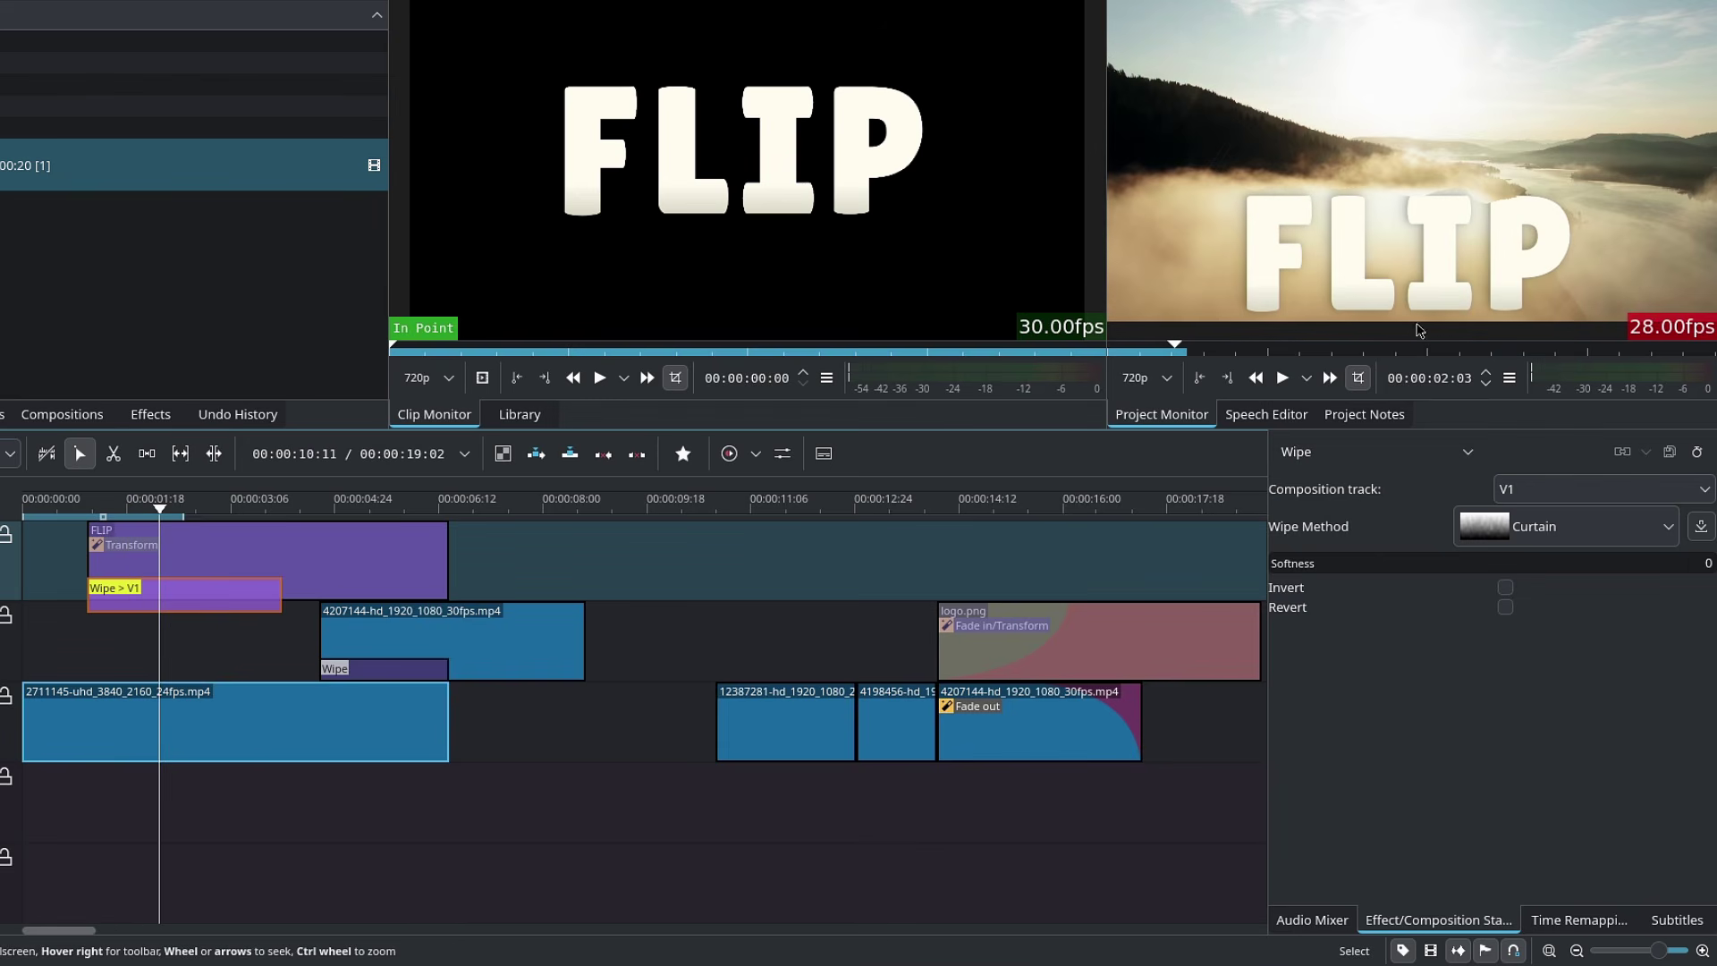
Invert the opening Curtain wipe and preview the reversed direction
click(1506, 587)
click(101, 508)
key(space)
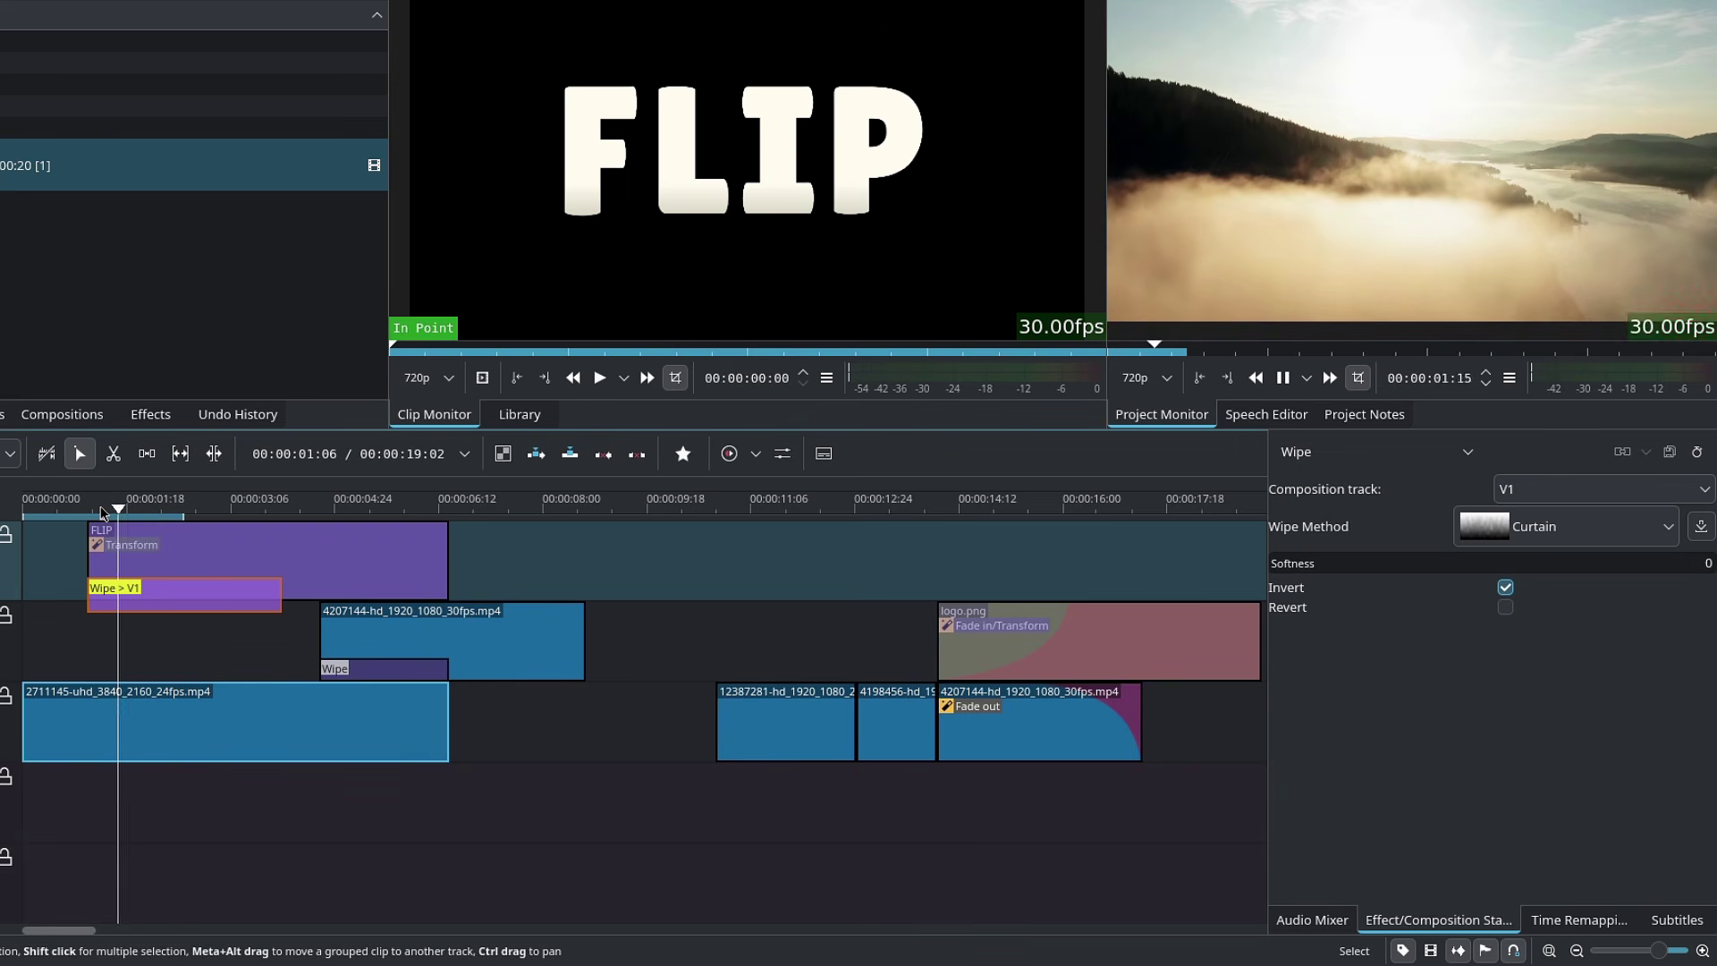
key(space)
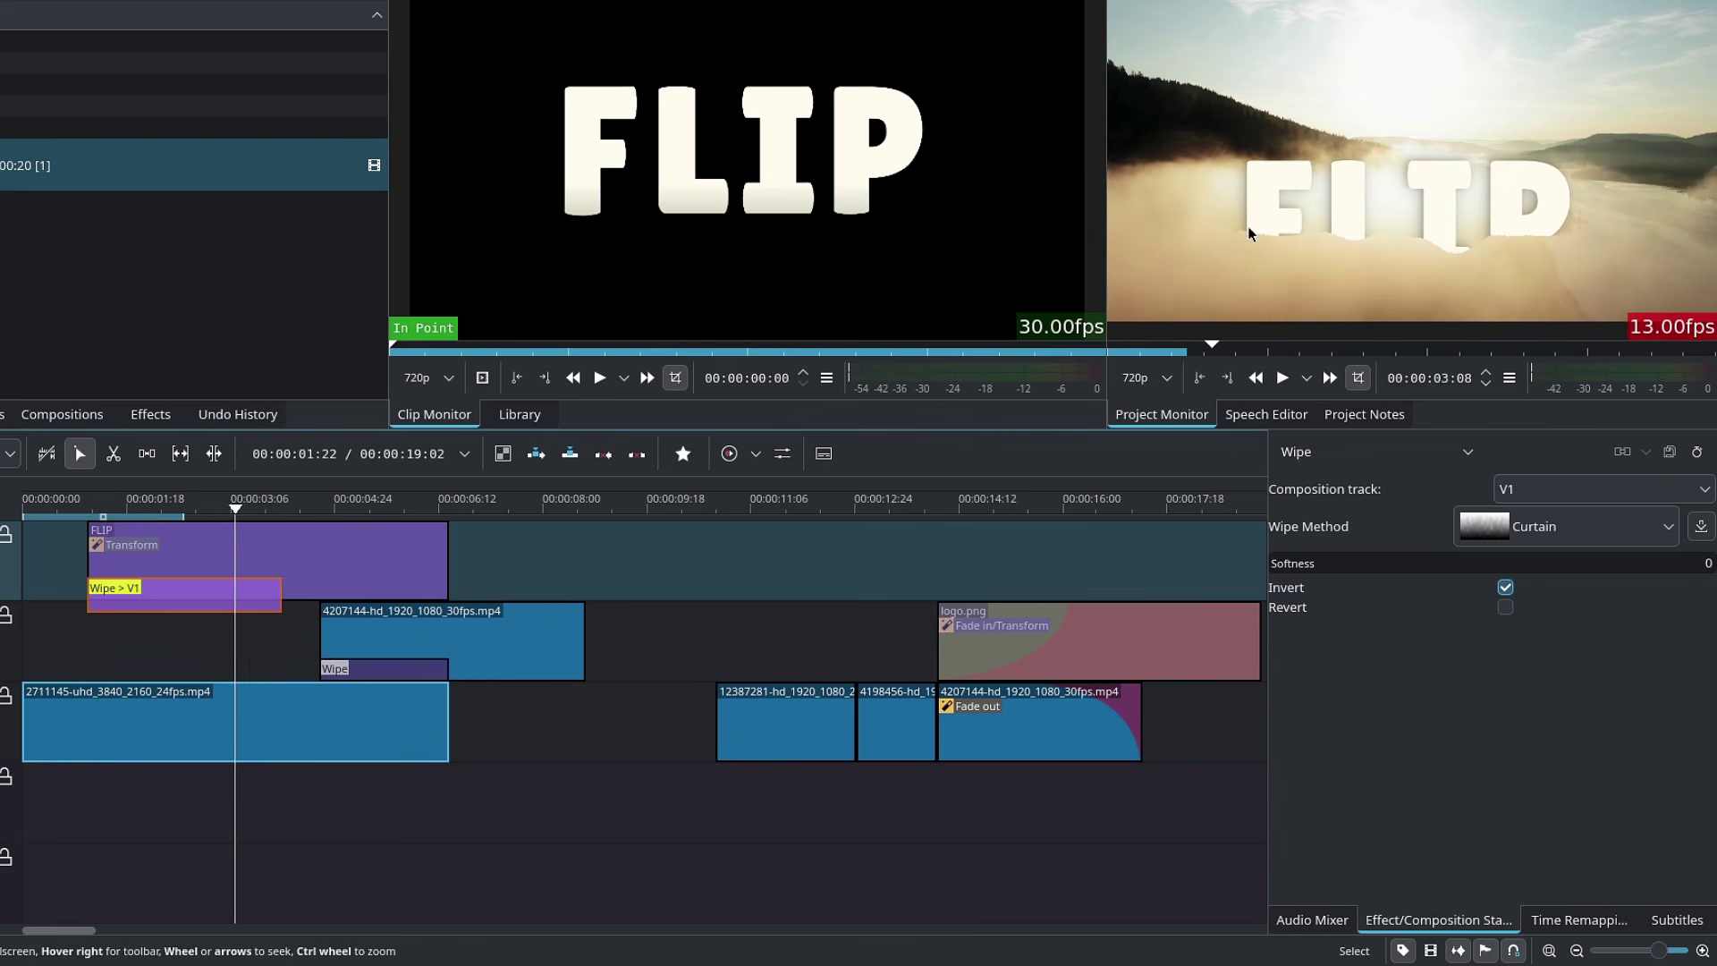
Set the opening wipe's softness to 29 and play the last part of the title
drag(1353, 565, 1390, 565)
drag(234, 508, 343, 511)
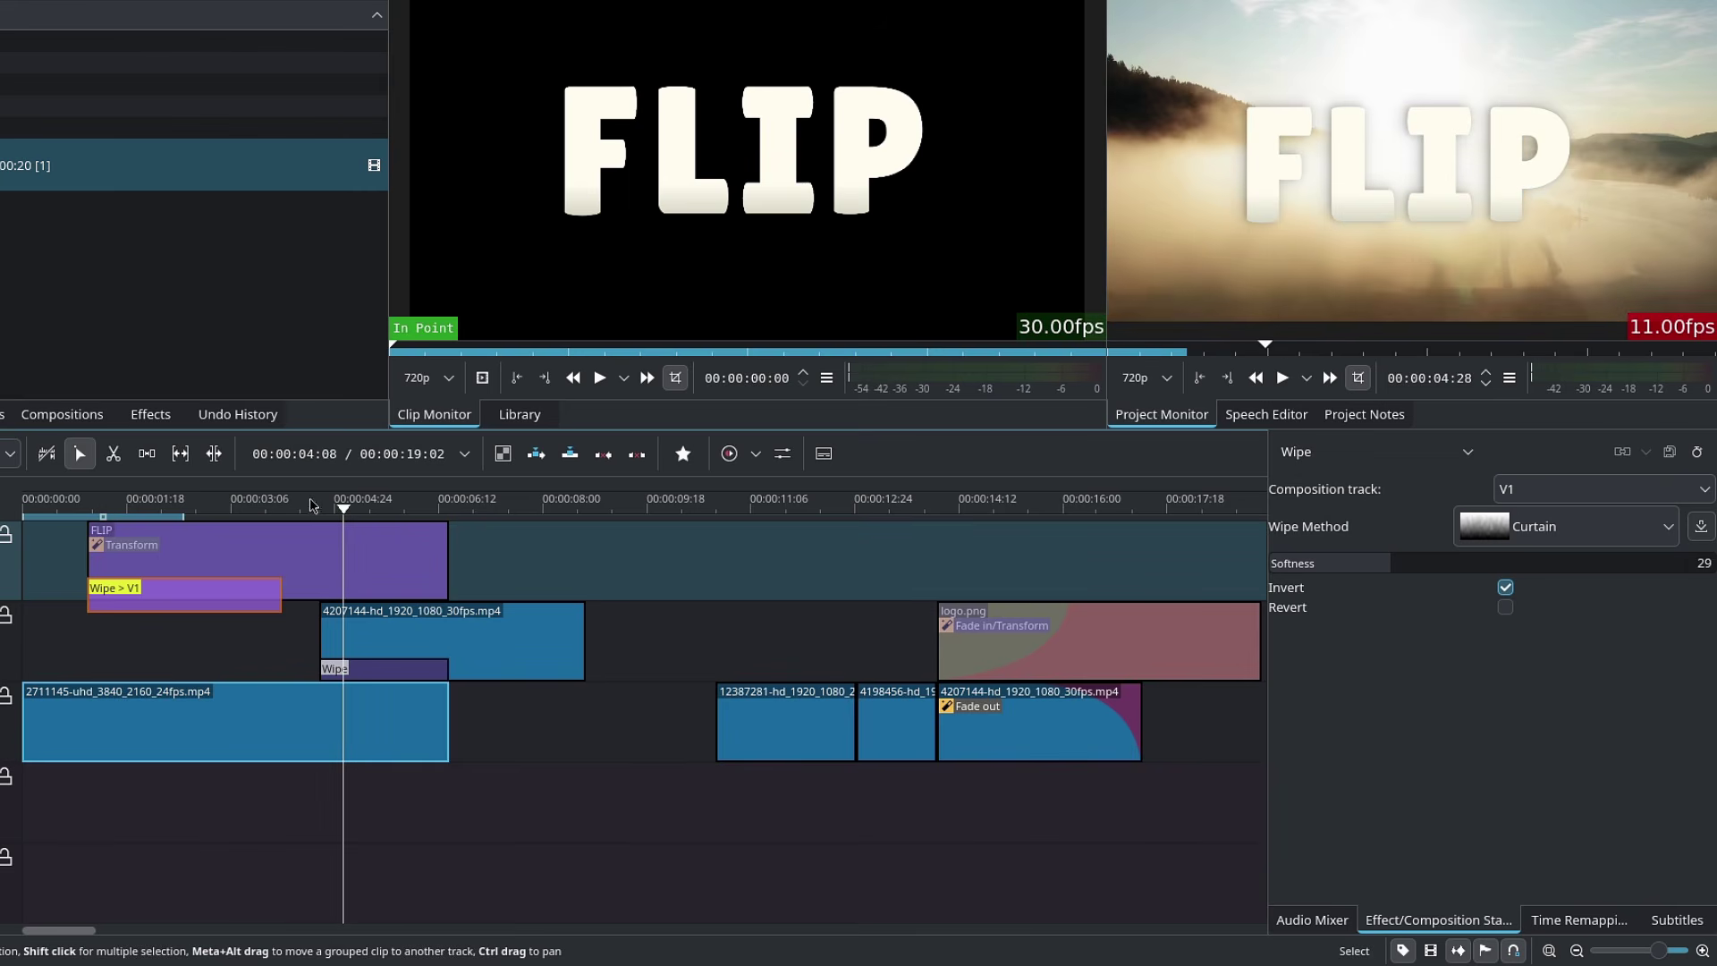
click(323, 509)
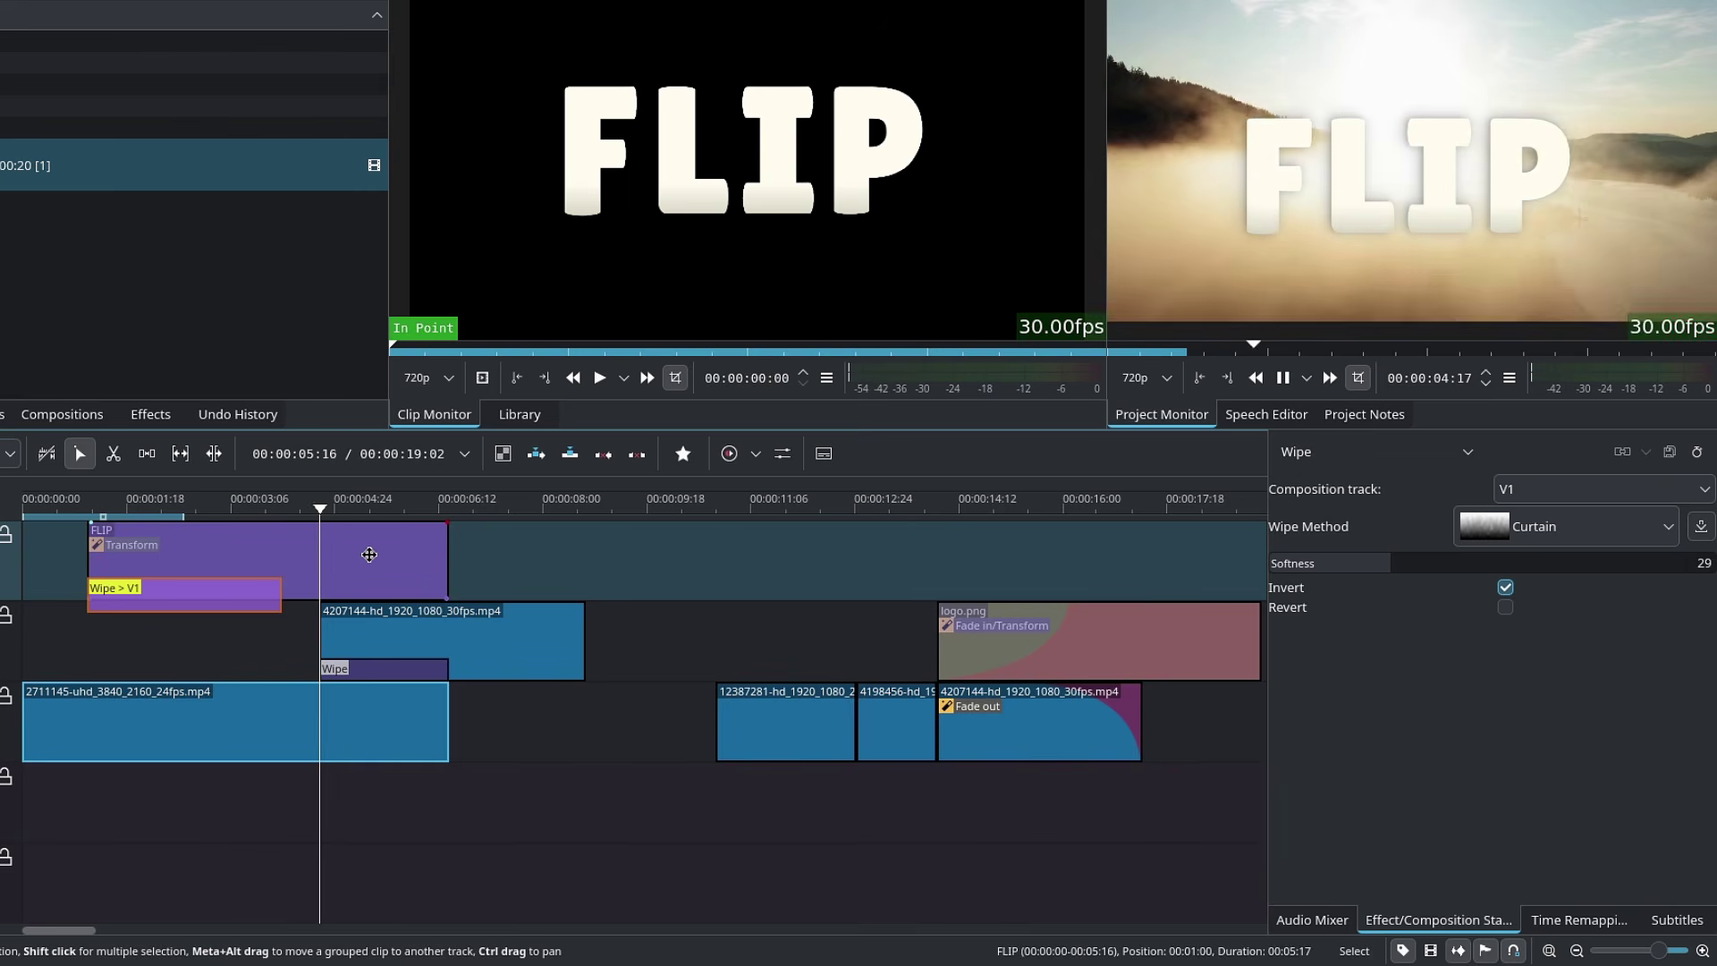
key(space)
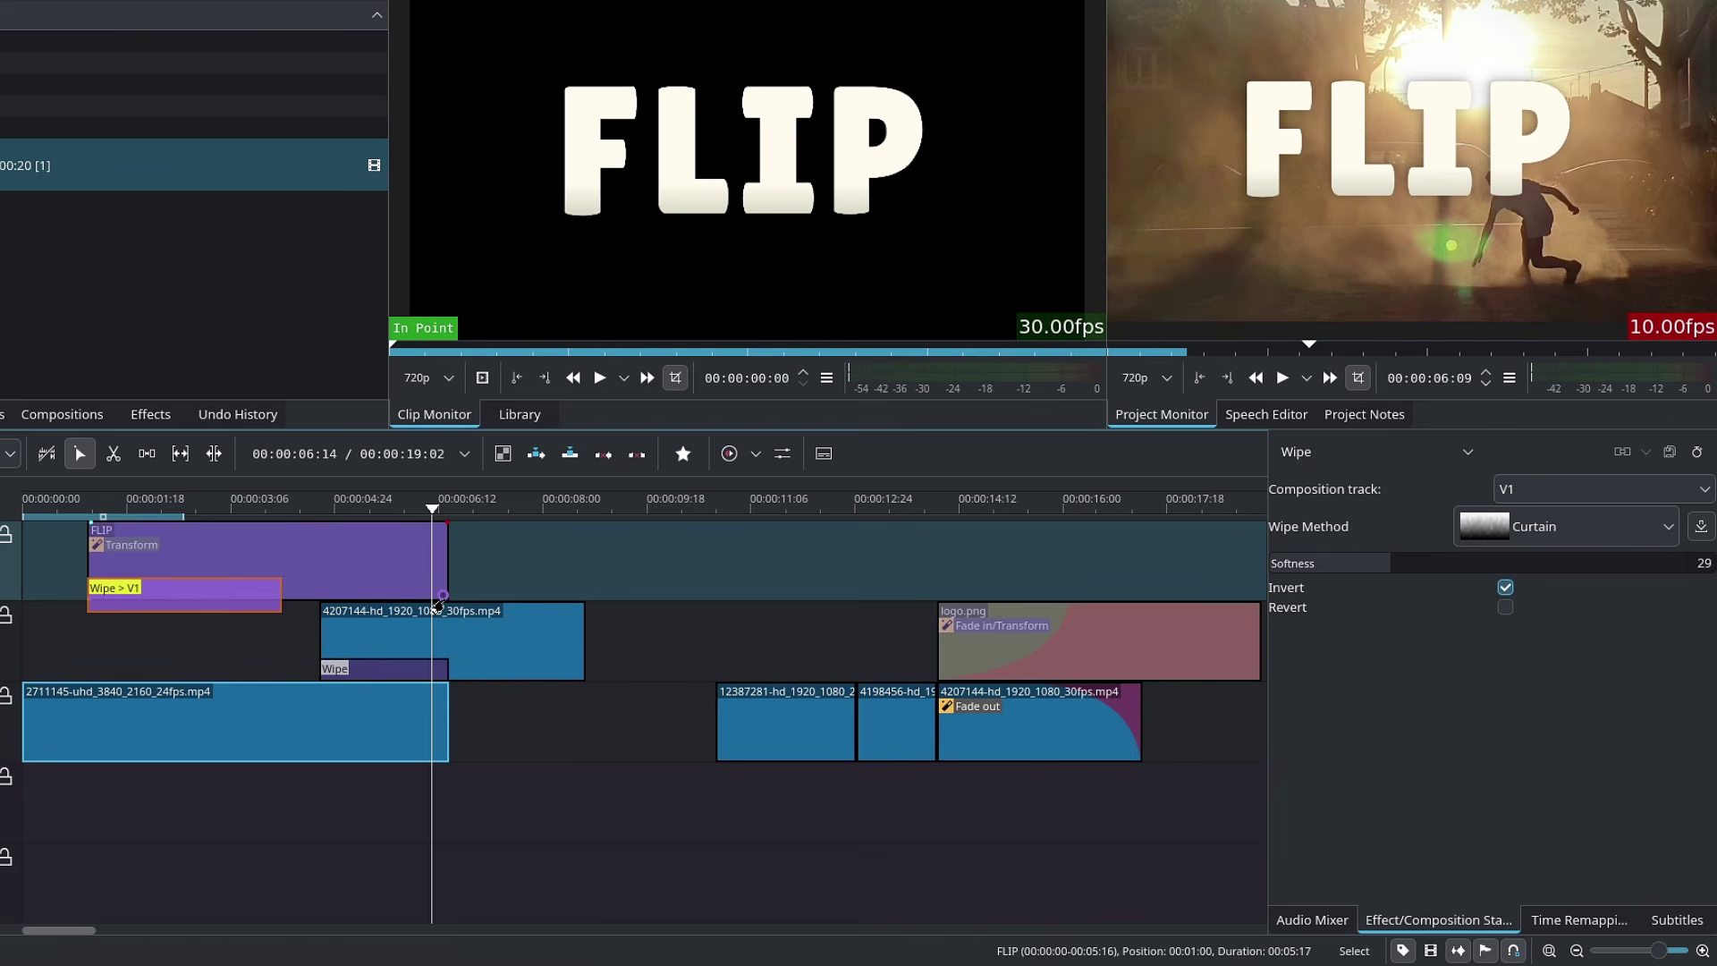
Add a Wipe composition at the end of the FLIP title, set its method to Curtain, and preview the title's exit
click(442, 595)
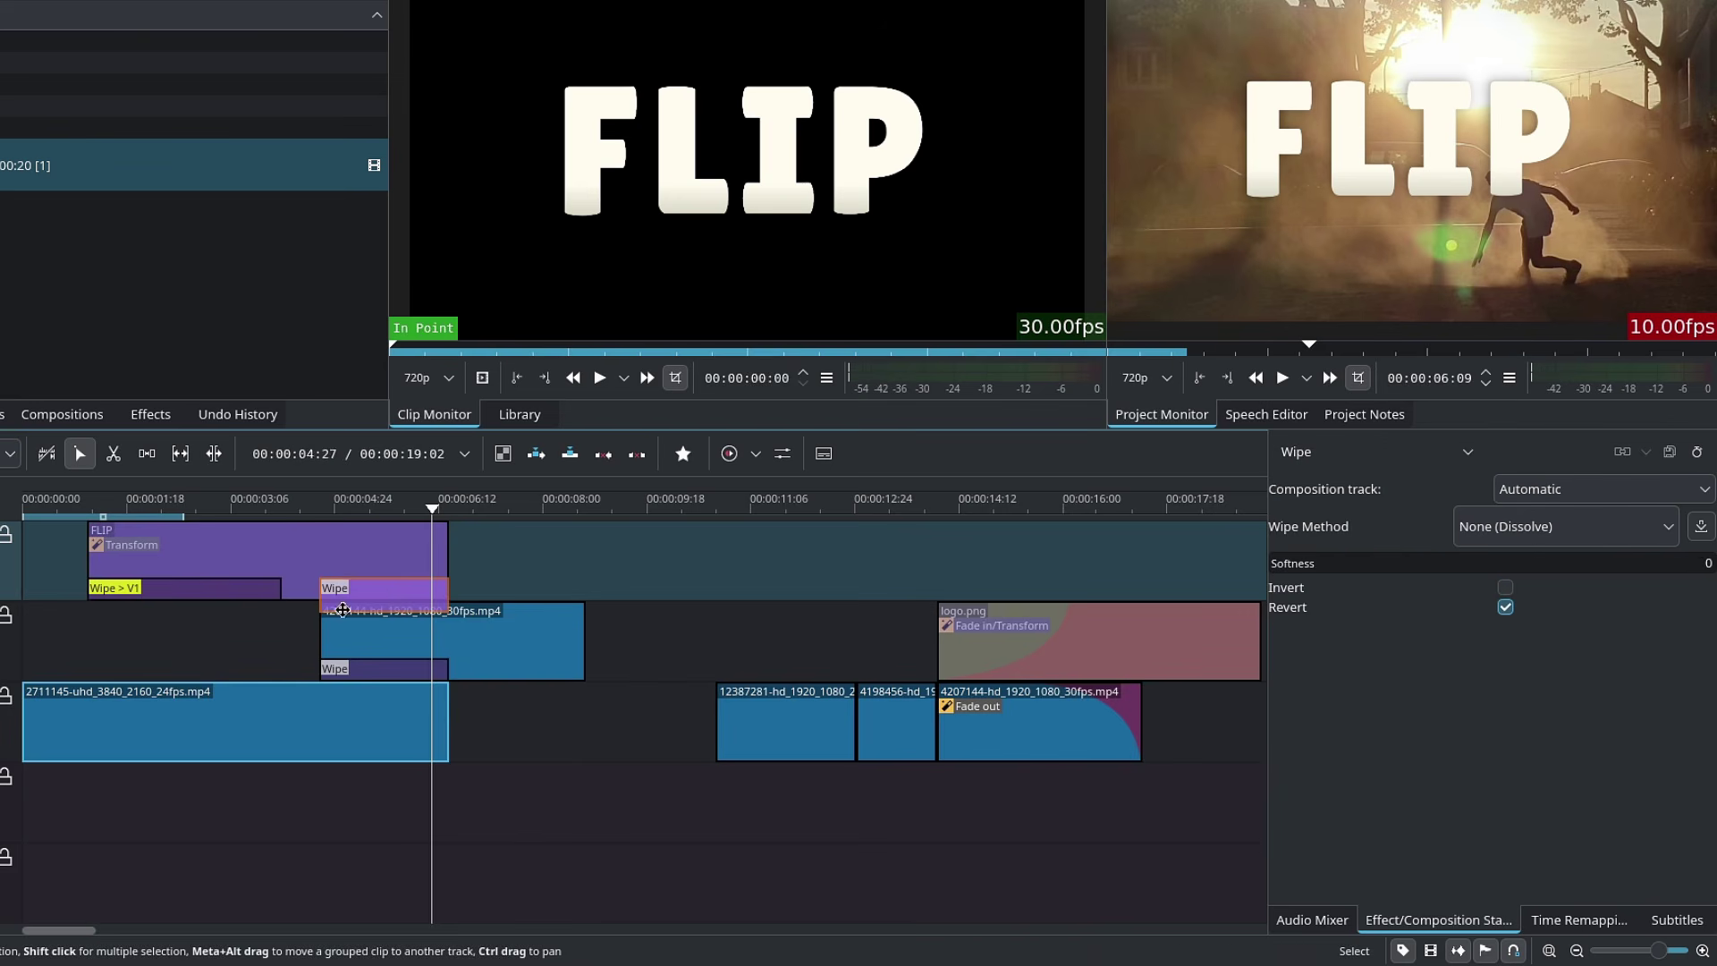
click(1565, 526)
scroll(1552, 662, down, 3)
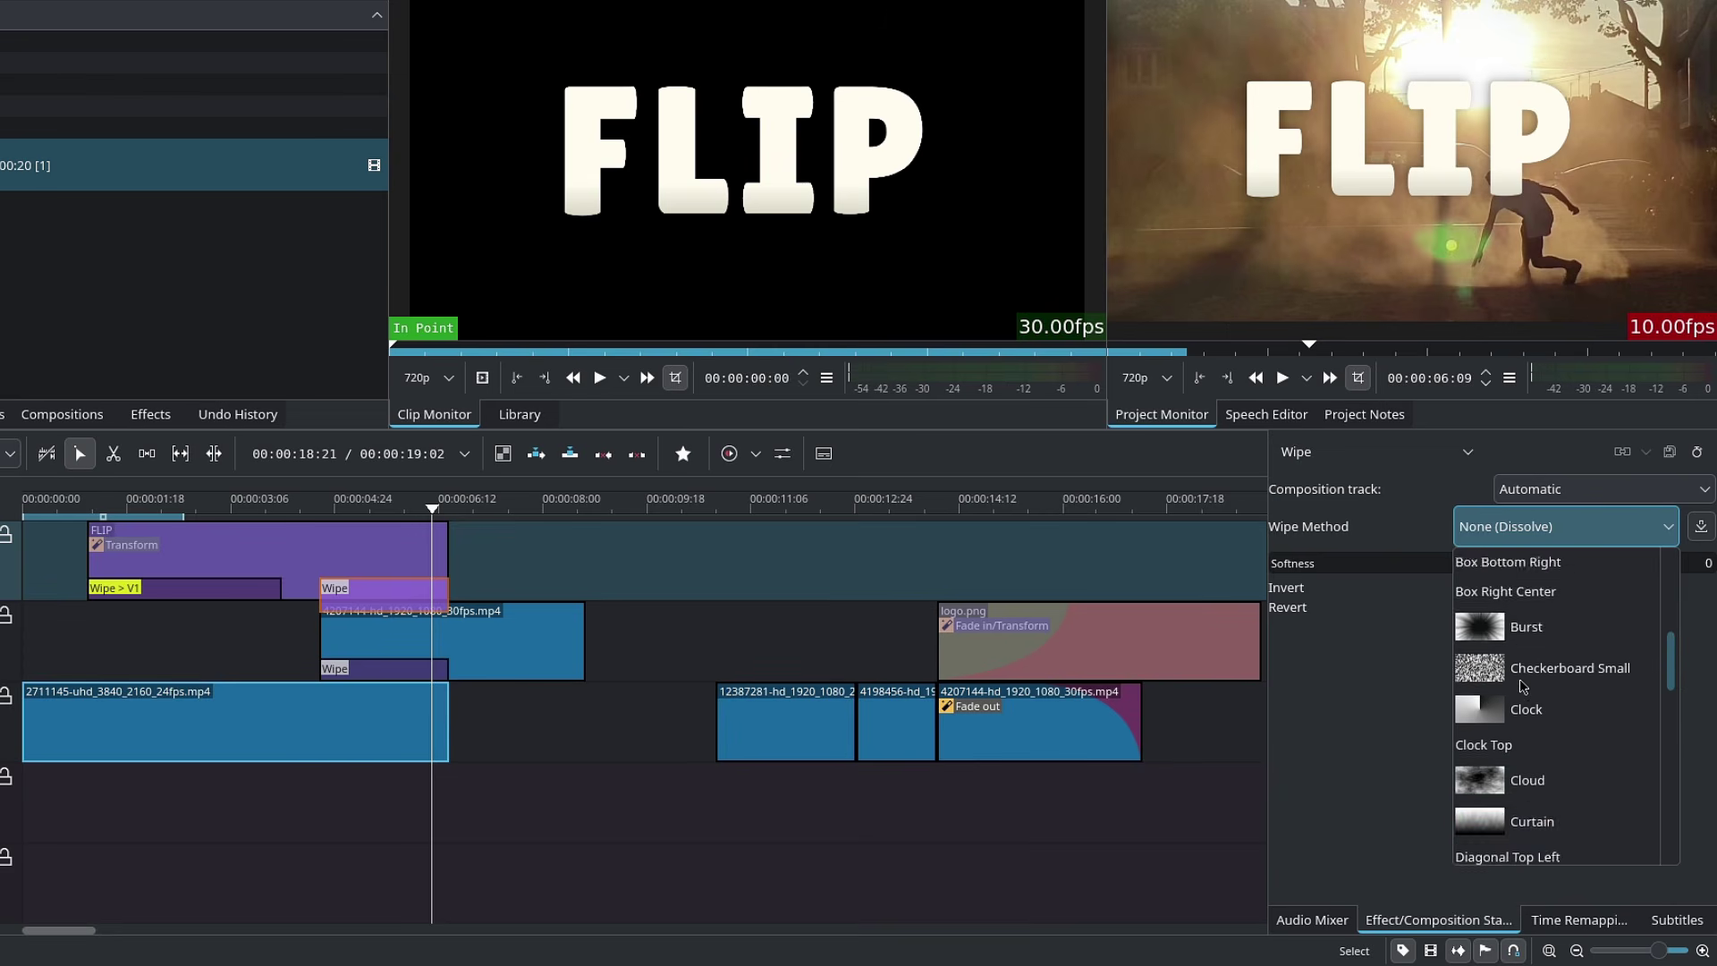
click(1533, 720)
click(327, 506)
key(space)
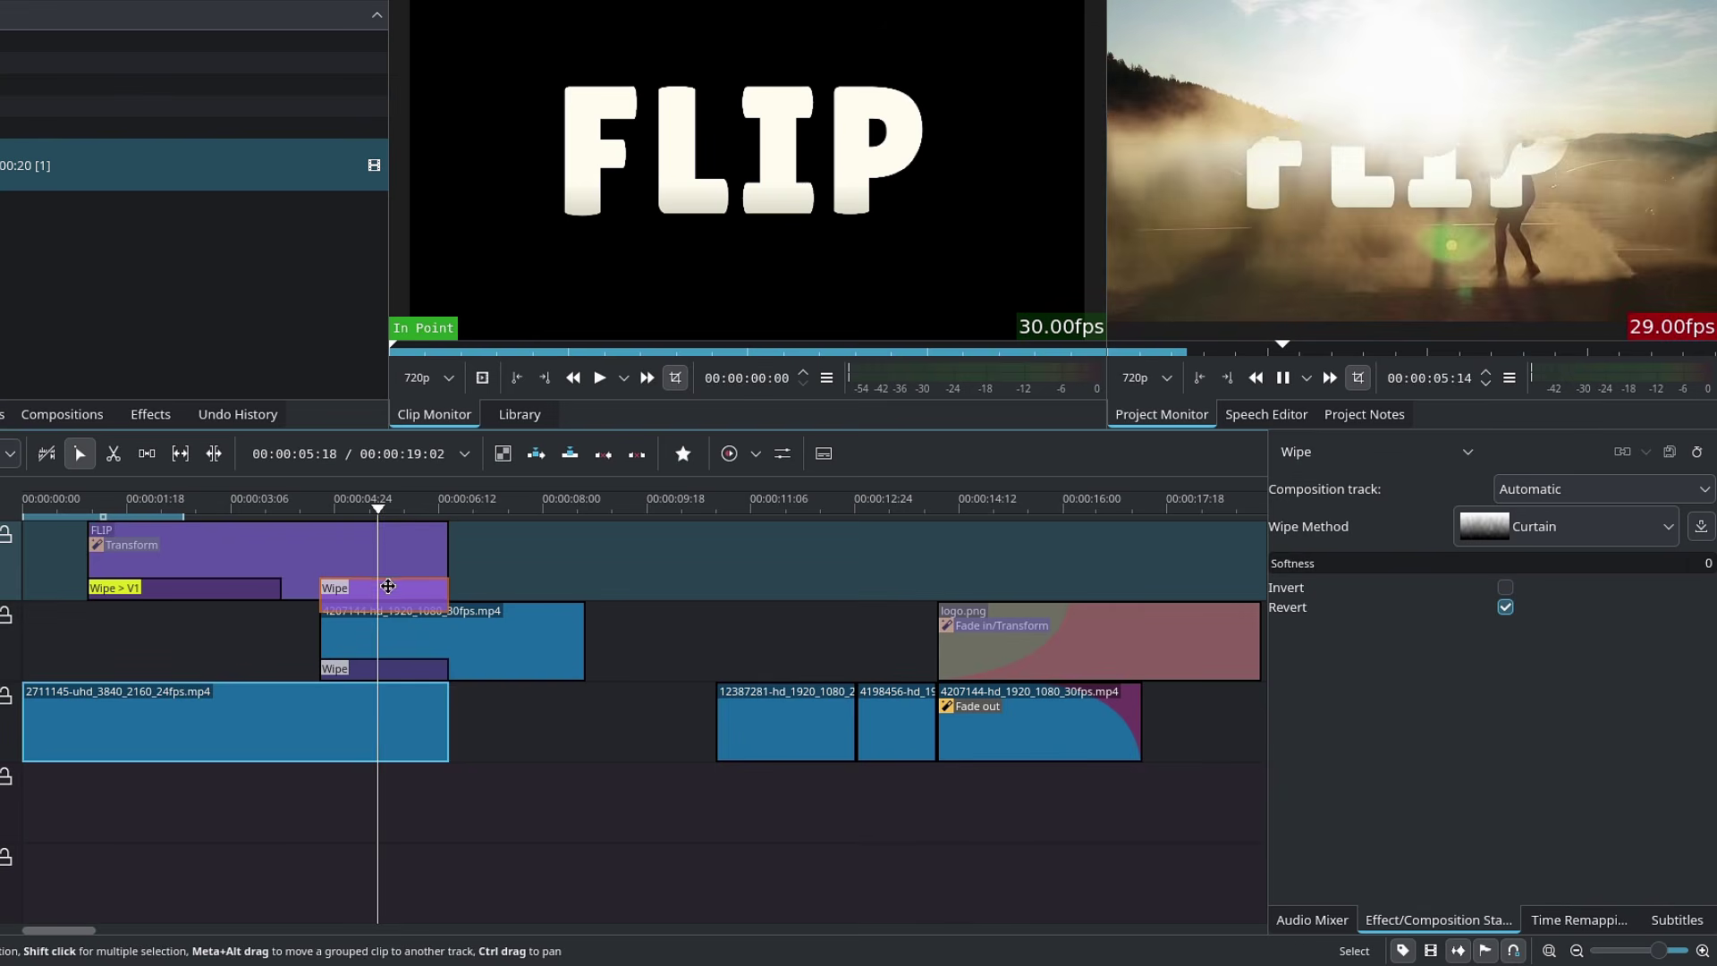
Set the composition track of the FLIP title's closing wipe to V1 and invert the wipe
key(space)
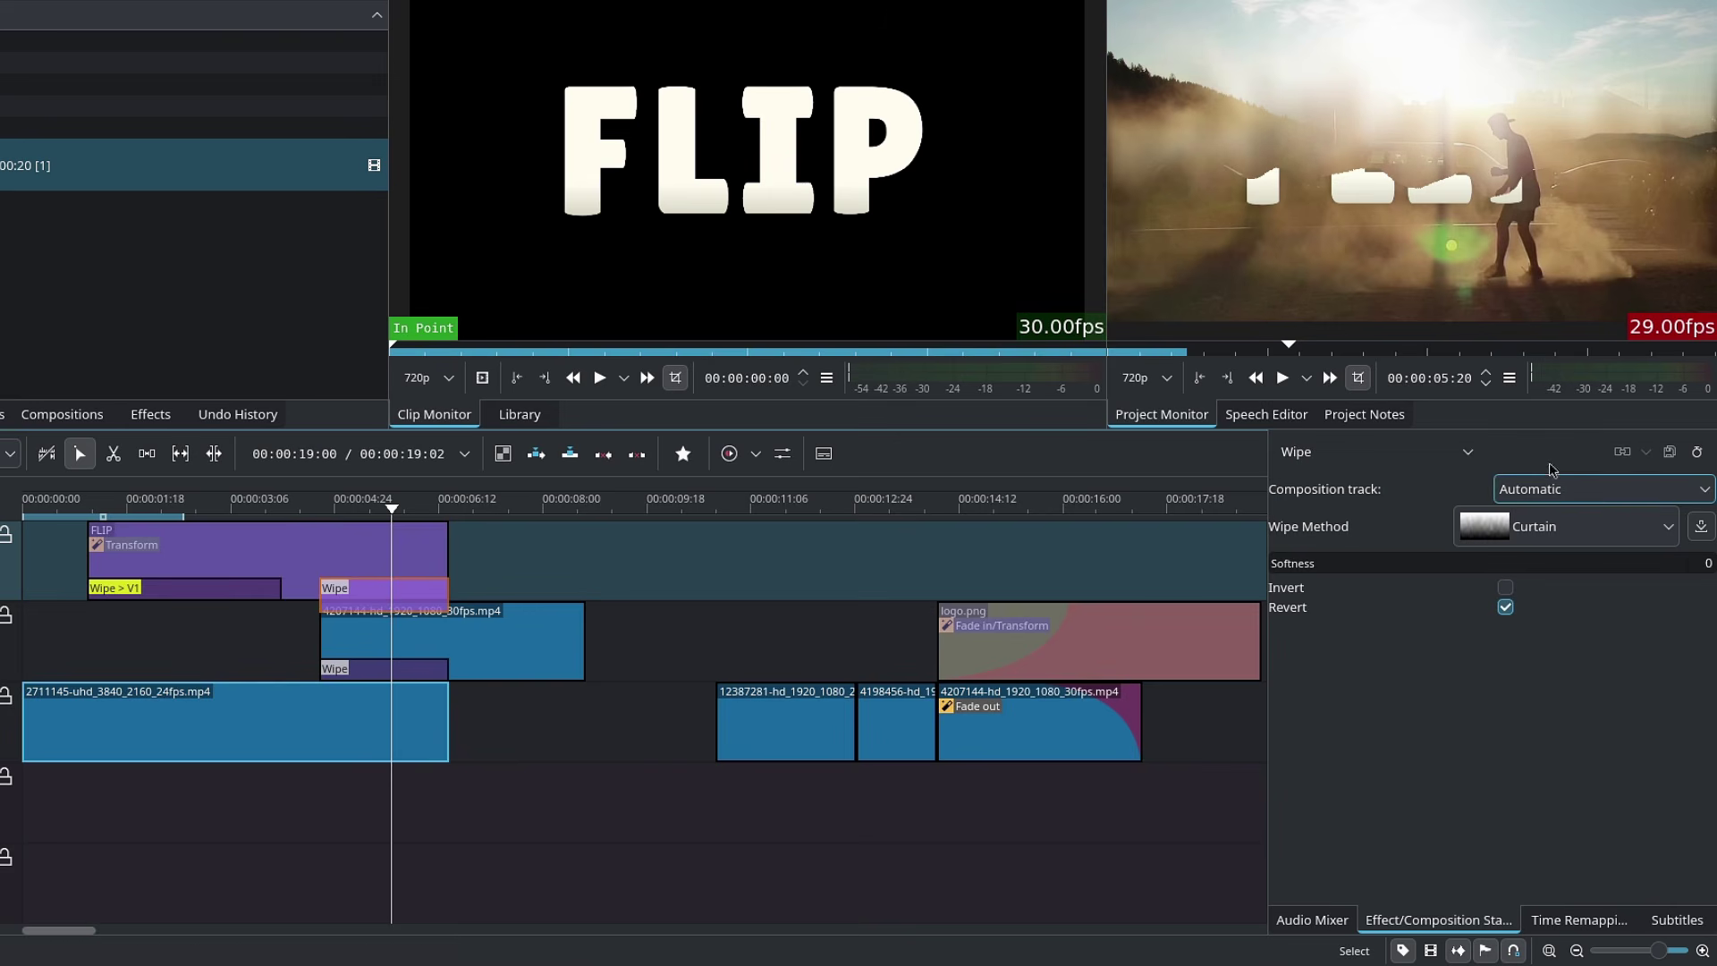
click(1602, 491)
click(1521, 577)
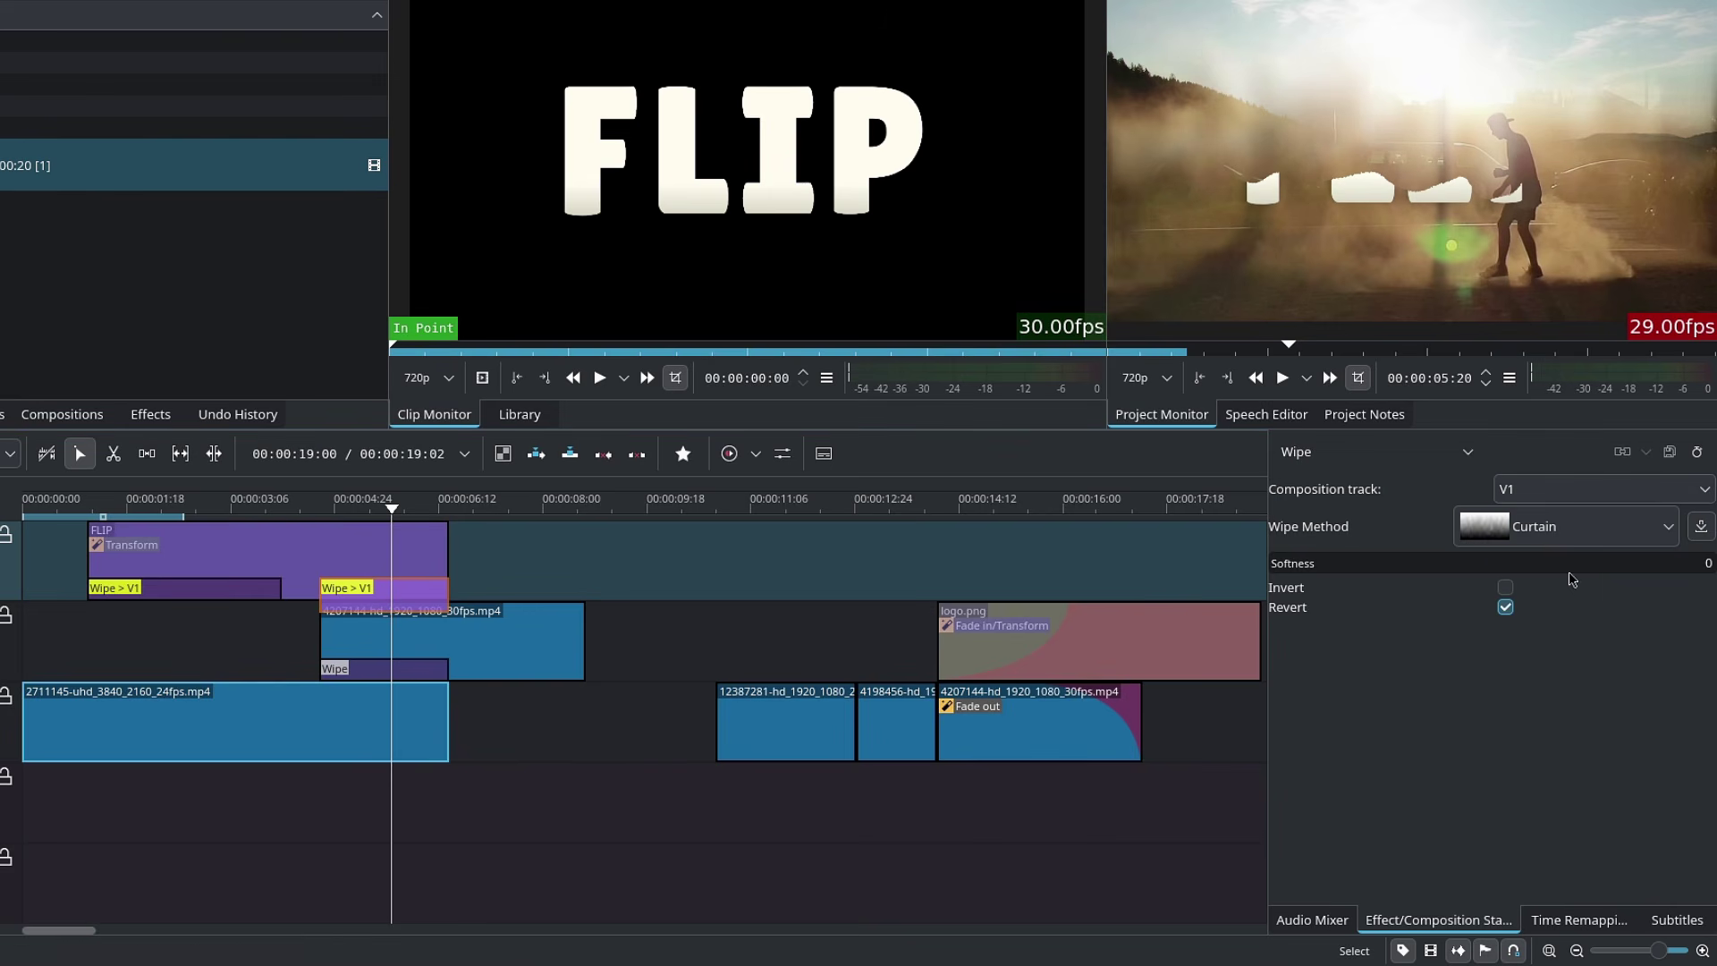
click(1506, 588)
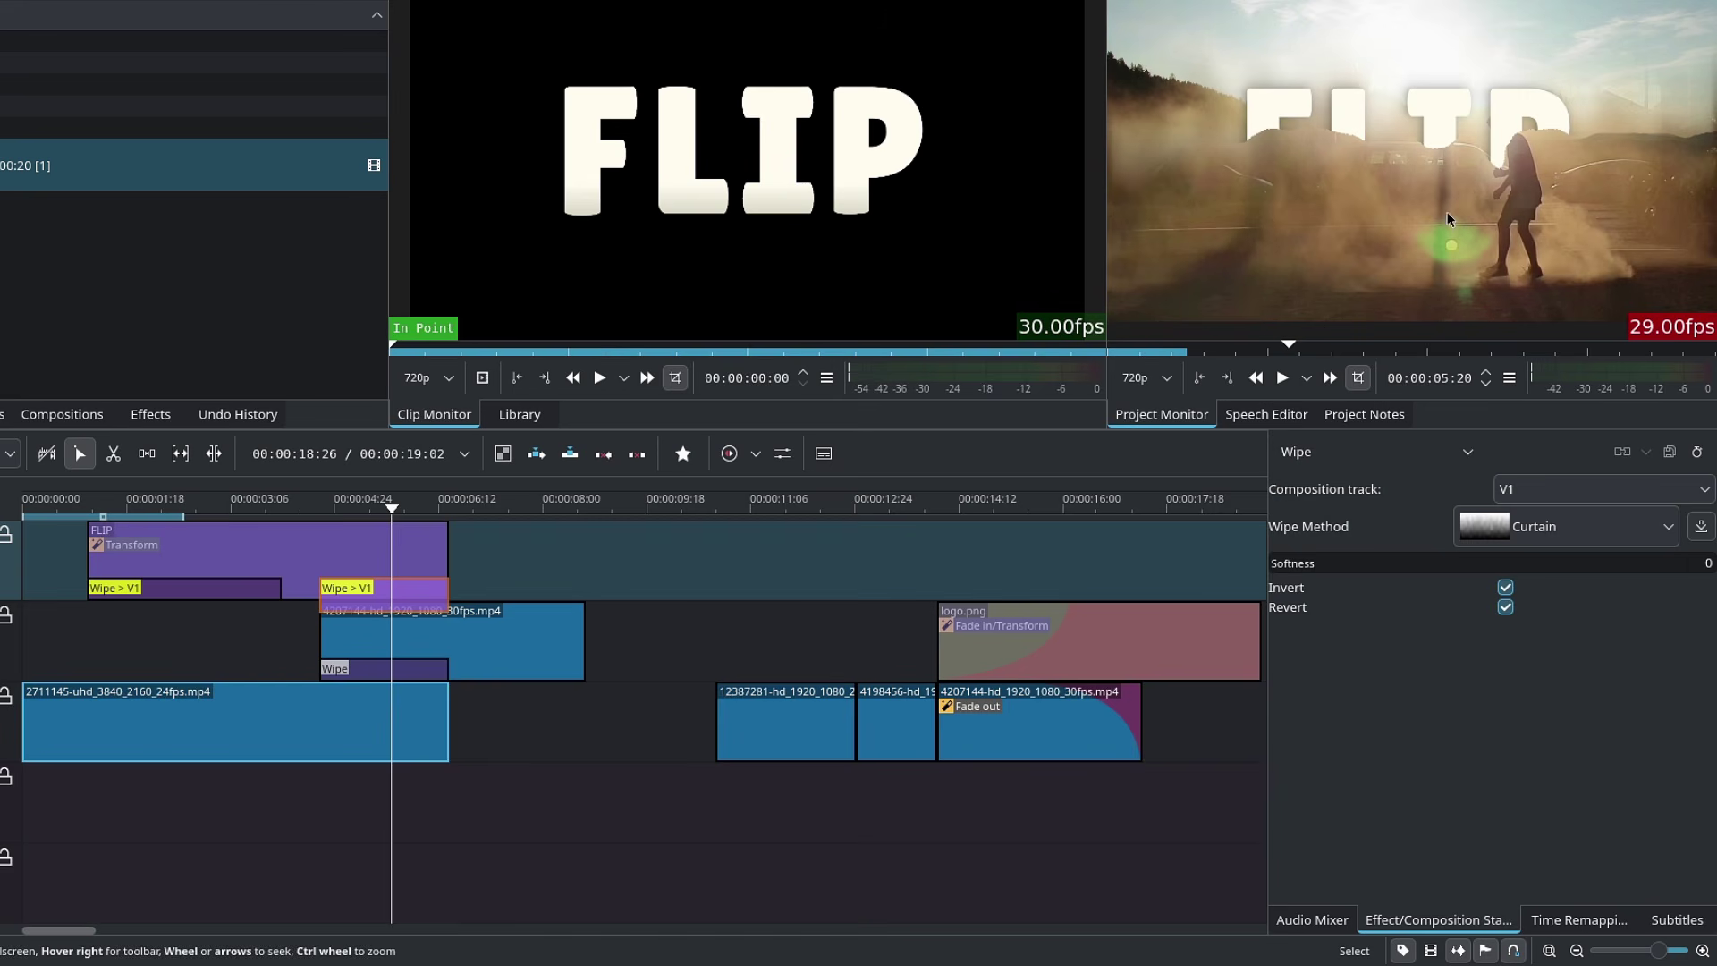
Set the closing wipe's softness to 37 and preview the title's exit
drag(1310, 563, 1446, 574)
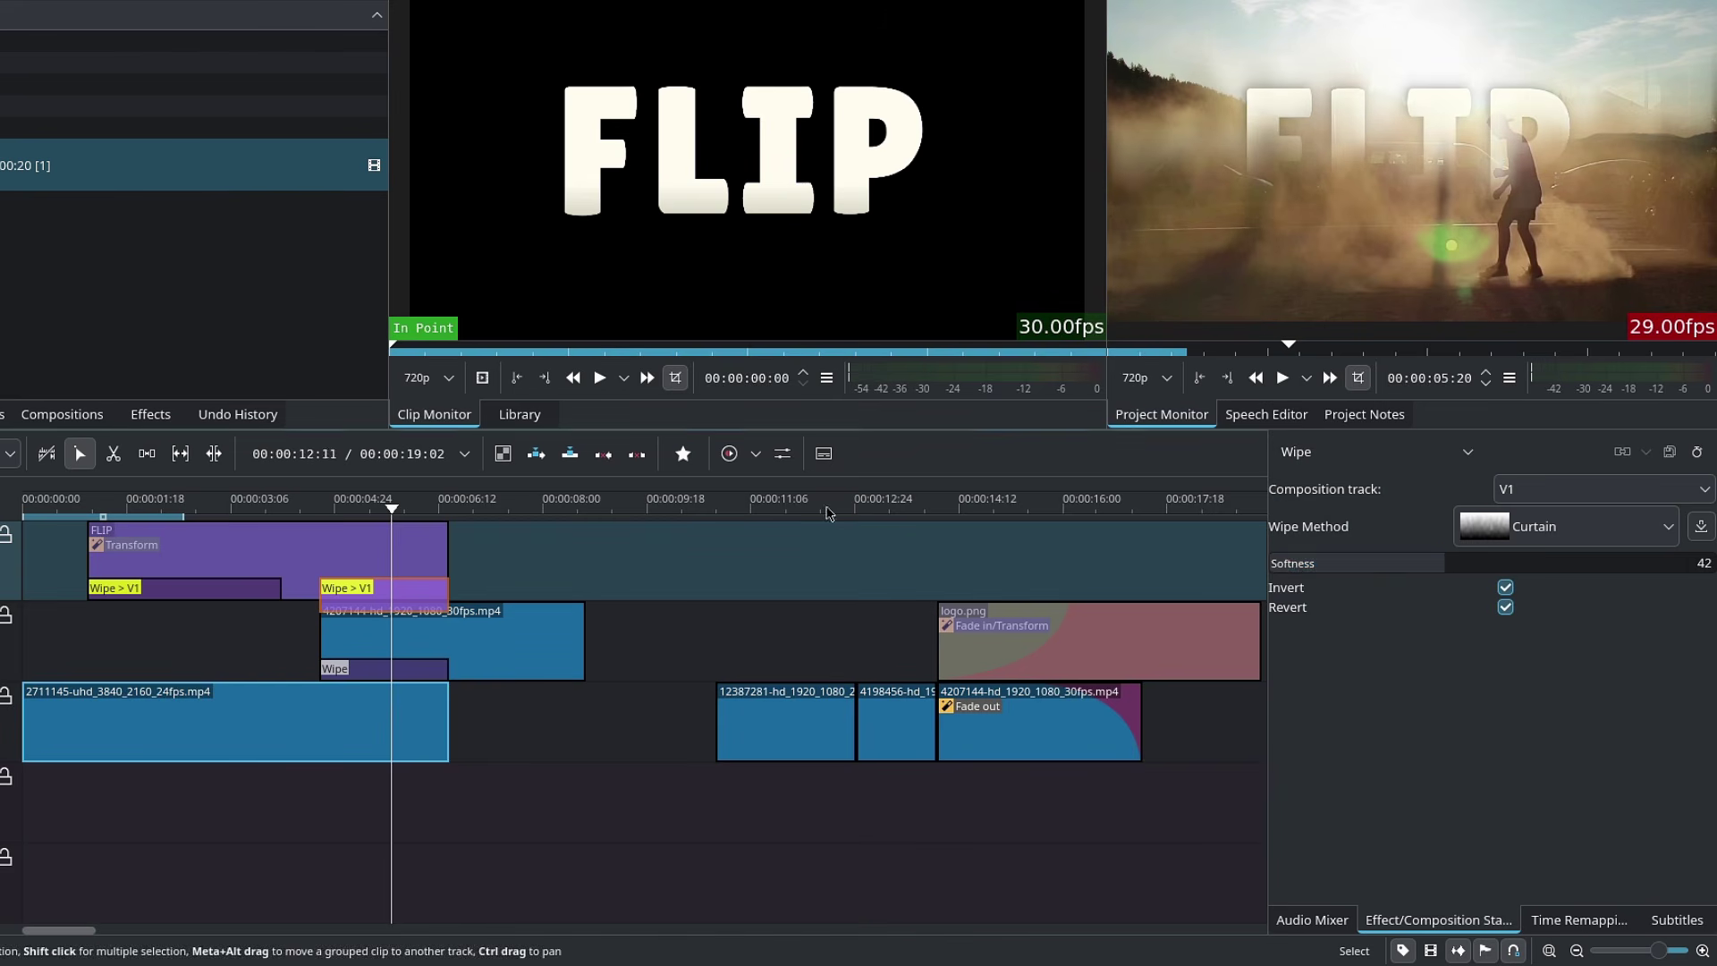
click(328, 511)
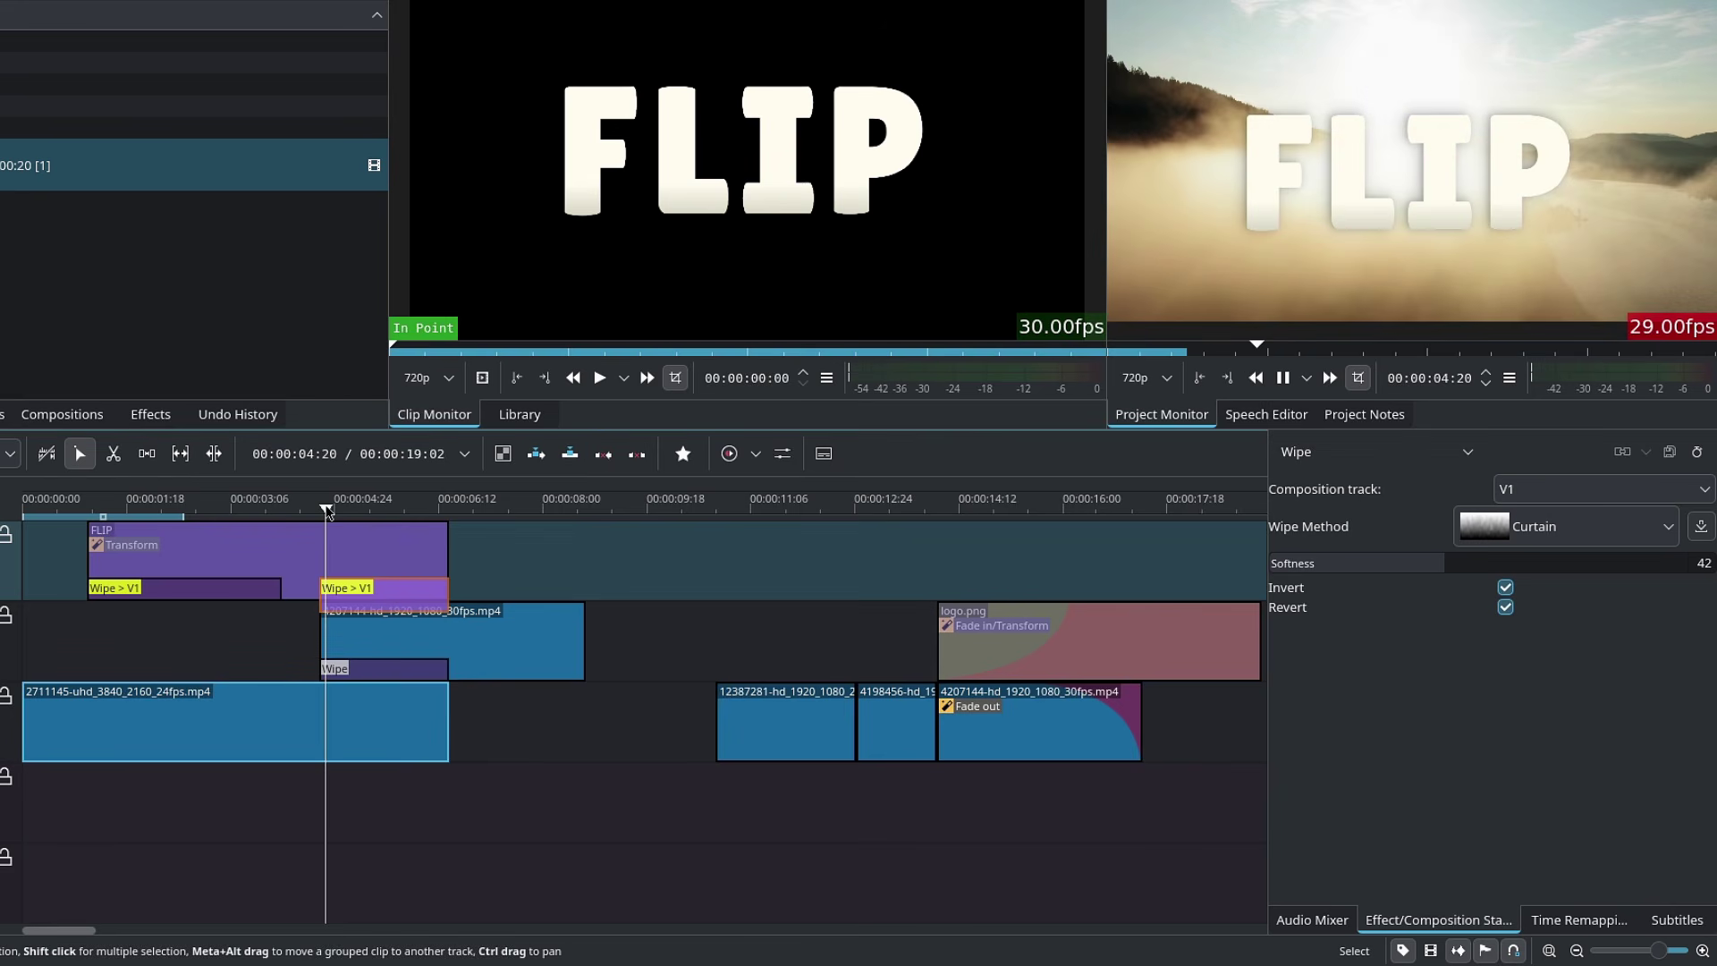
key(space)
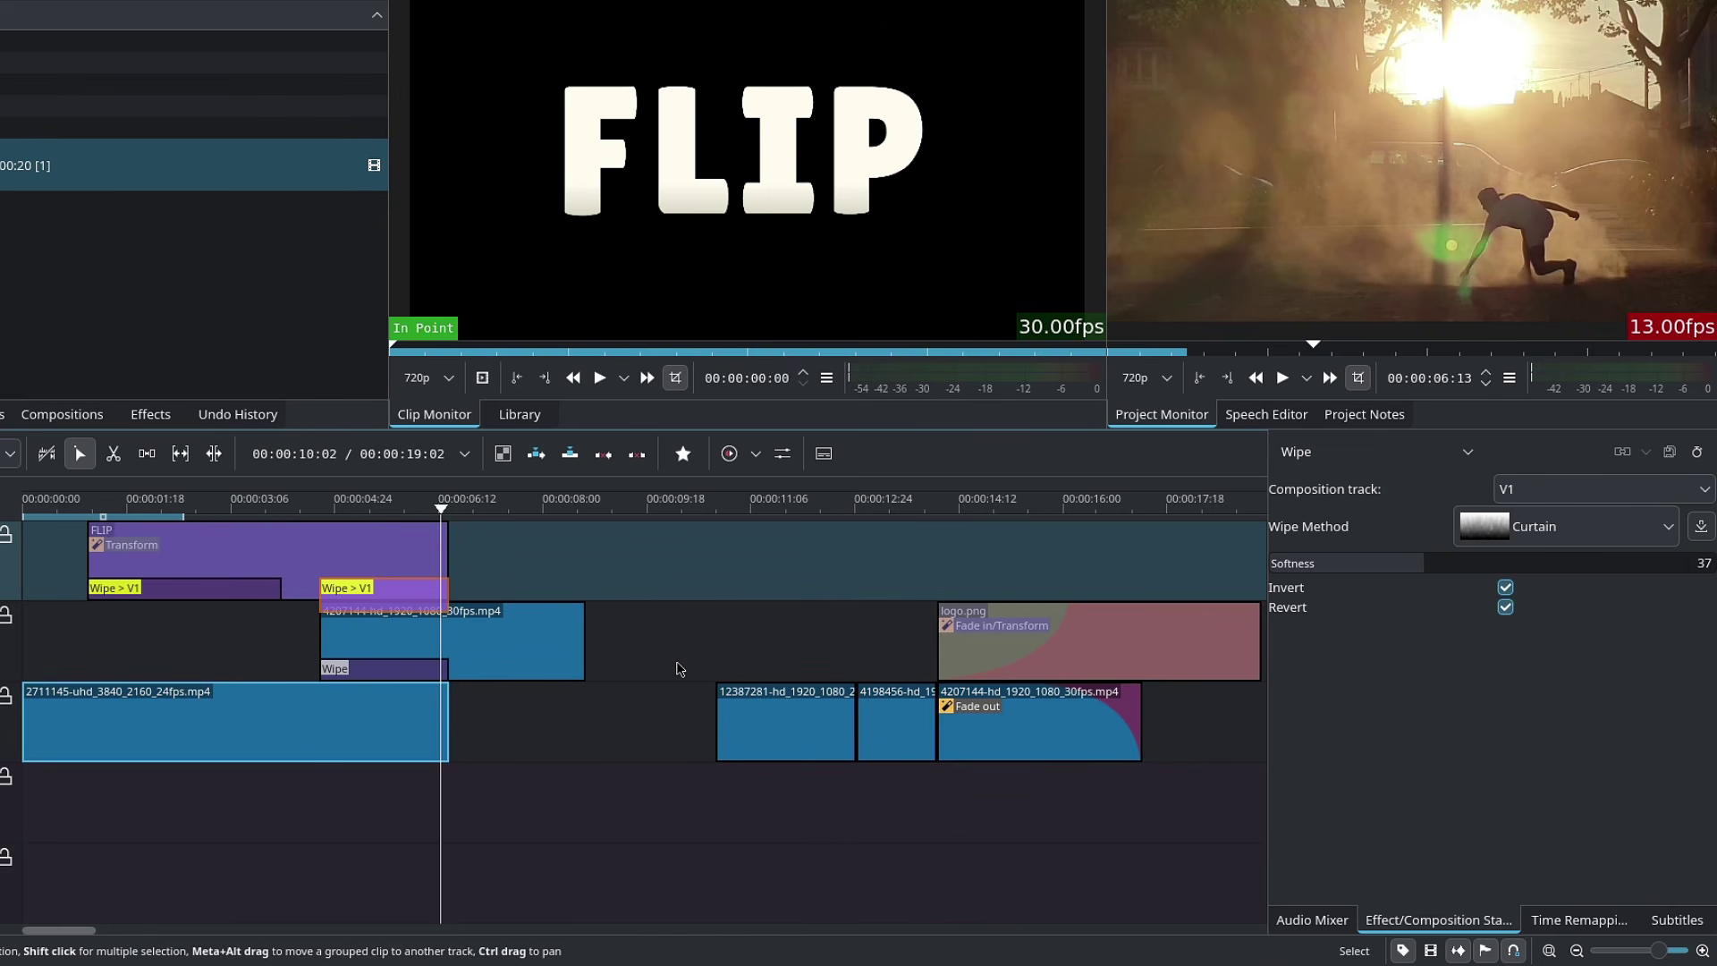
Try removing the space in all tracks at the gap on V1, and undo the removal
scroll(679, 669, right, 1)
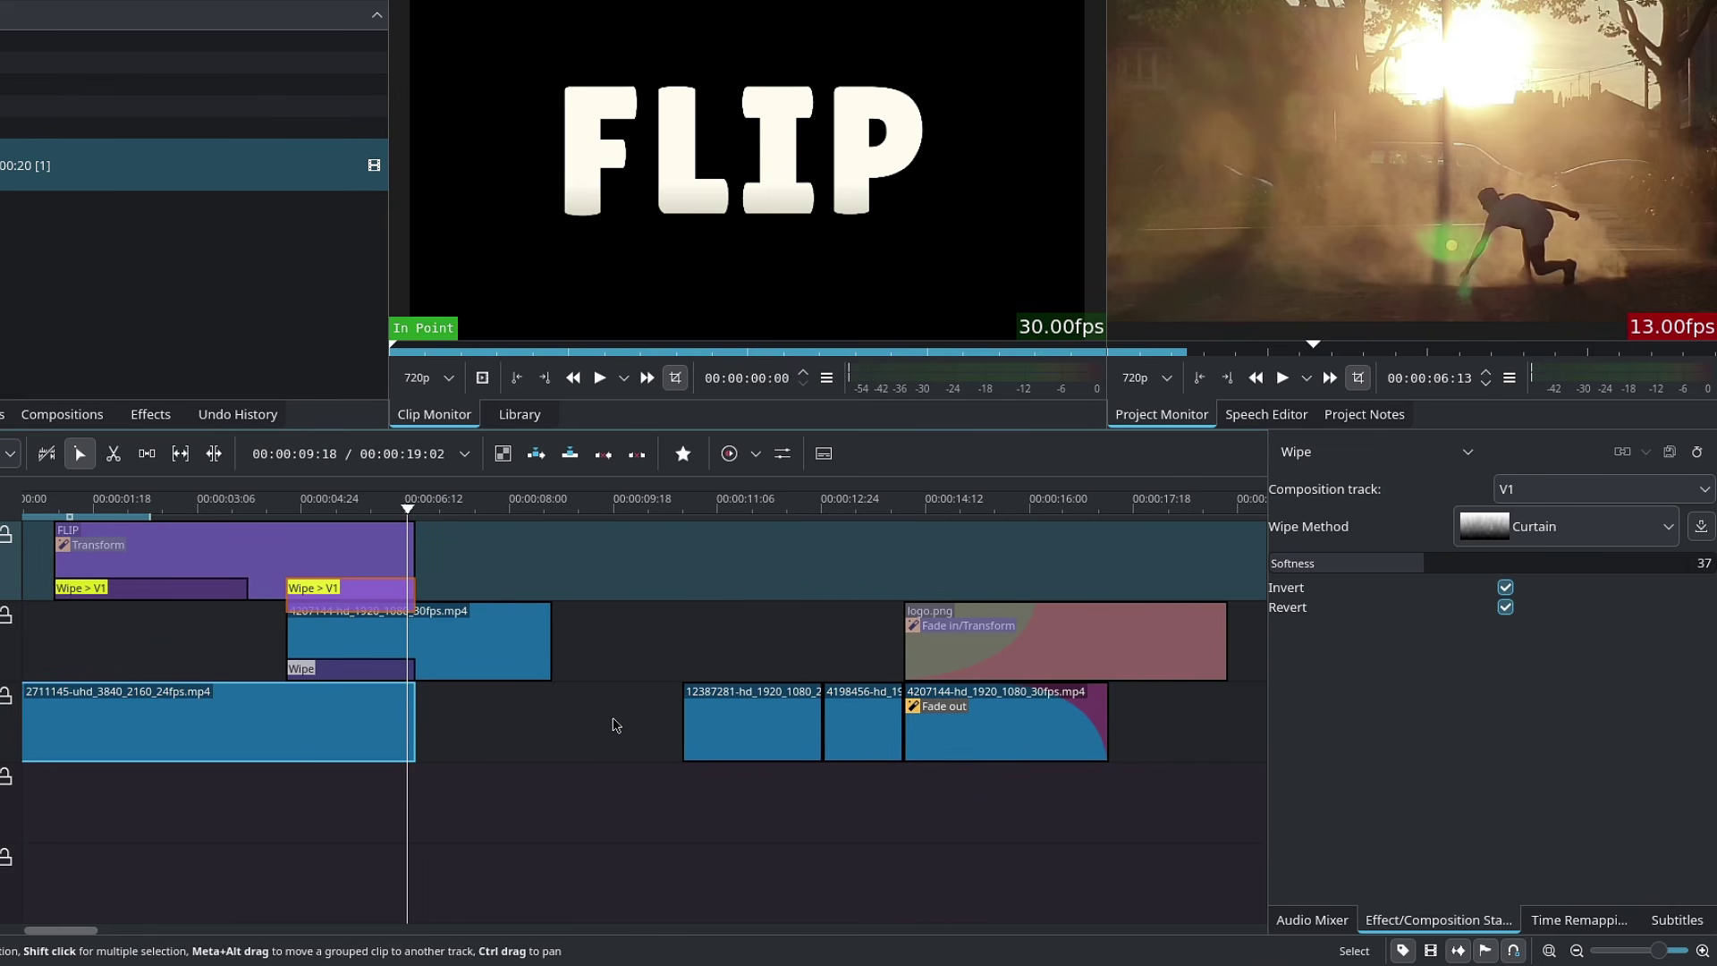
right_click(614, 722)
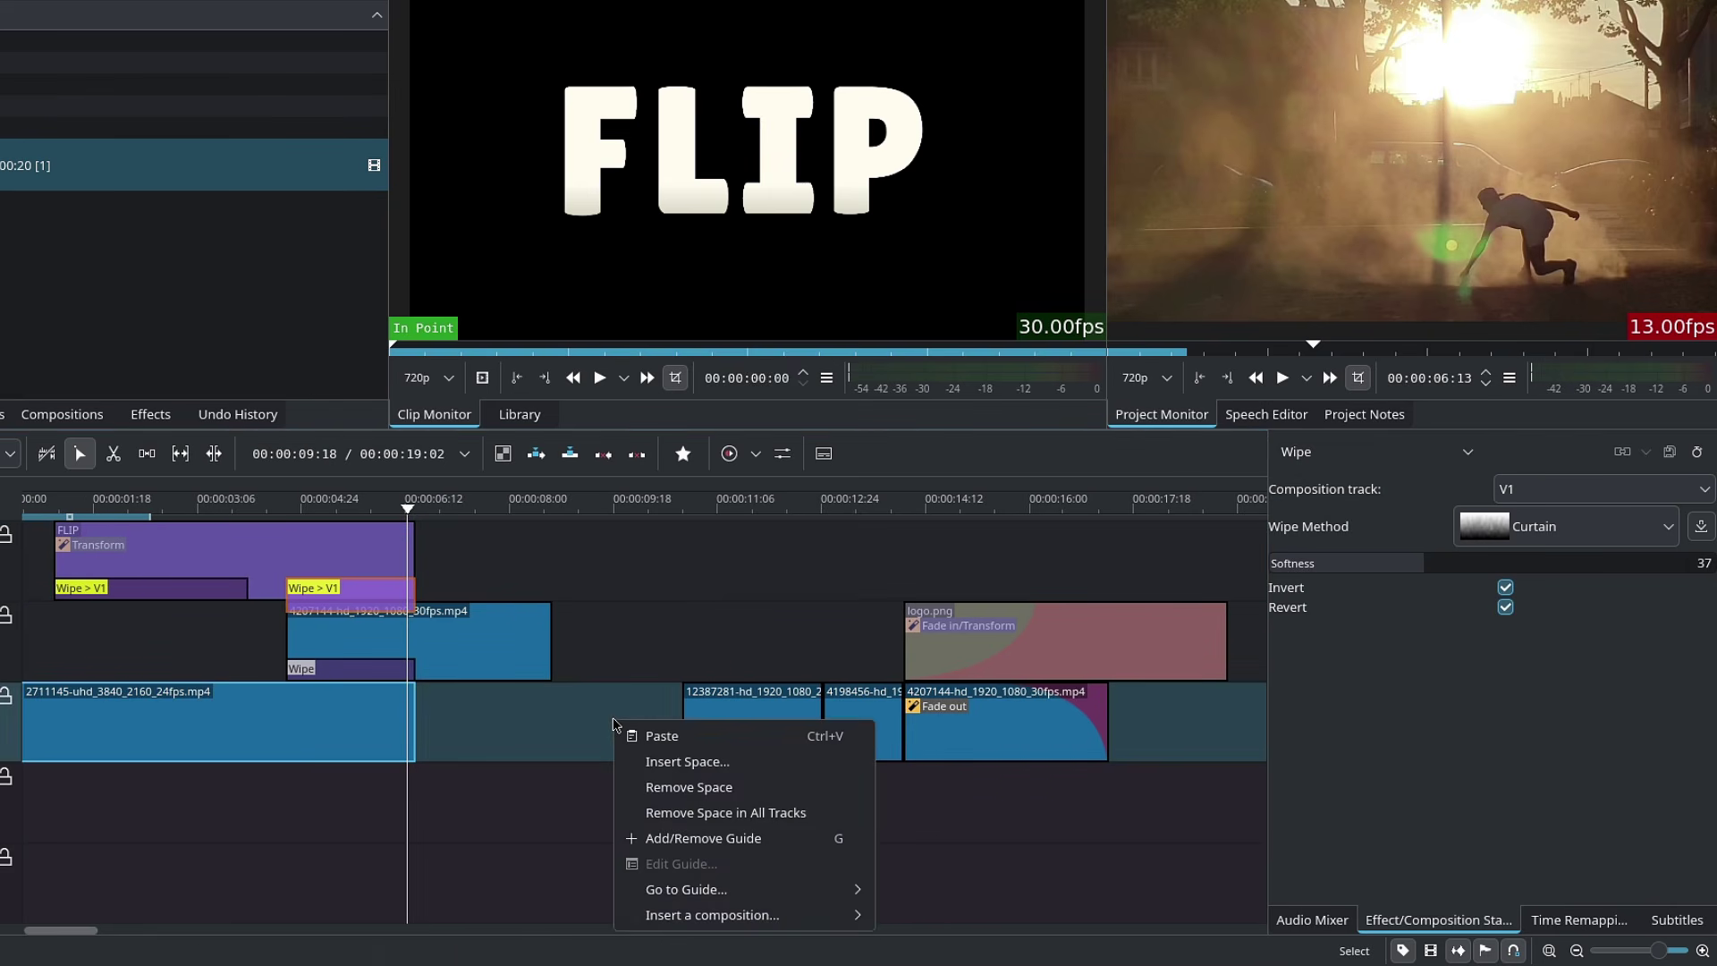
click(786, 813)
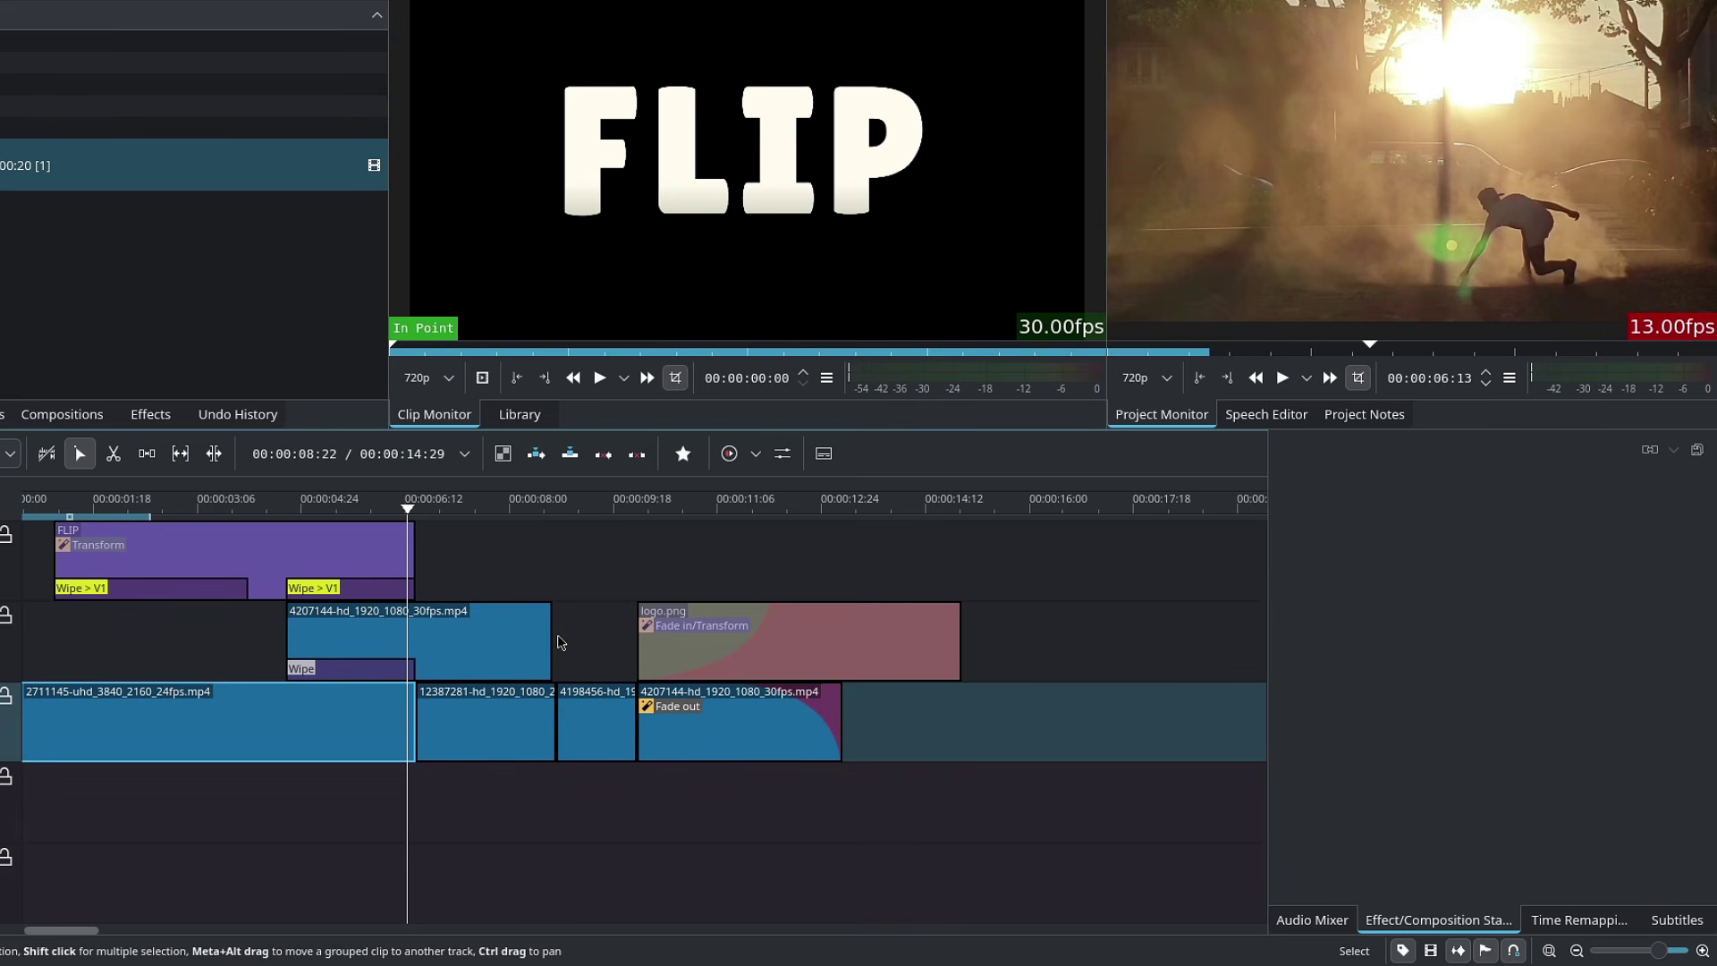
key(ctrl+z)
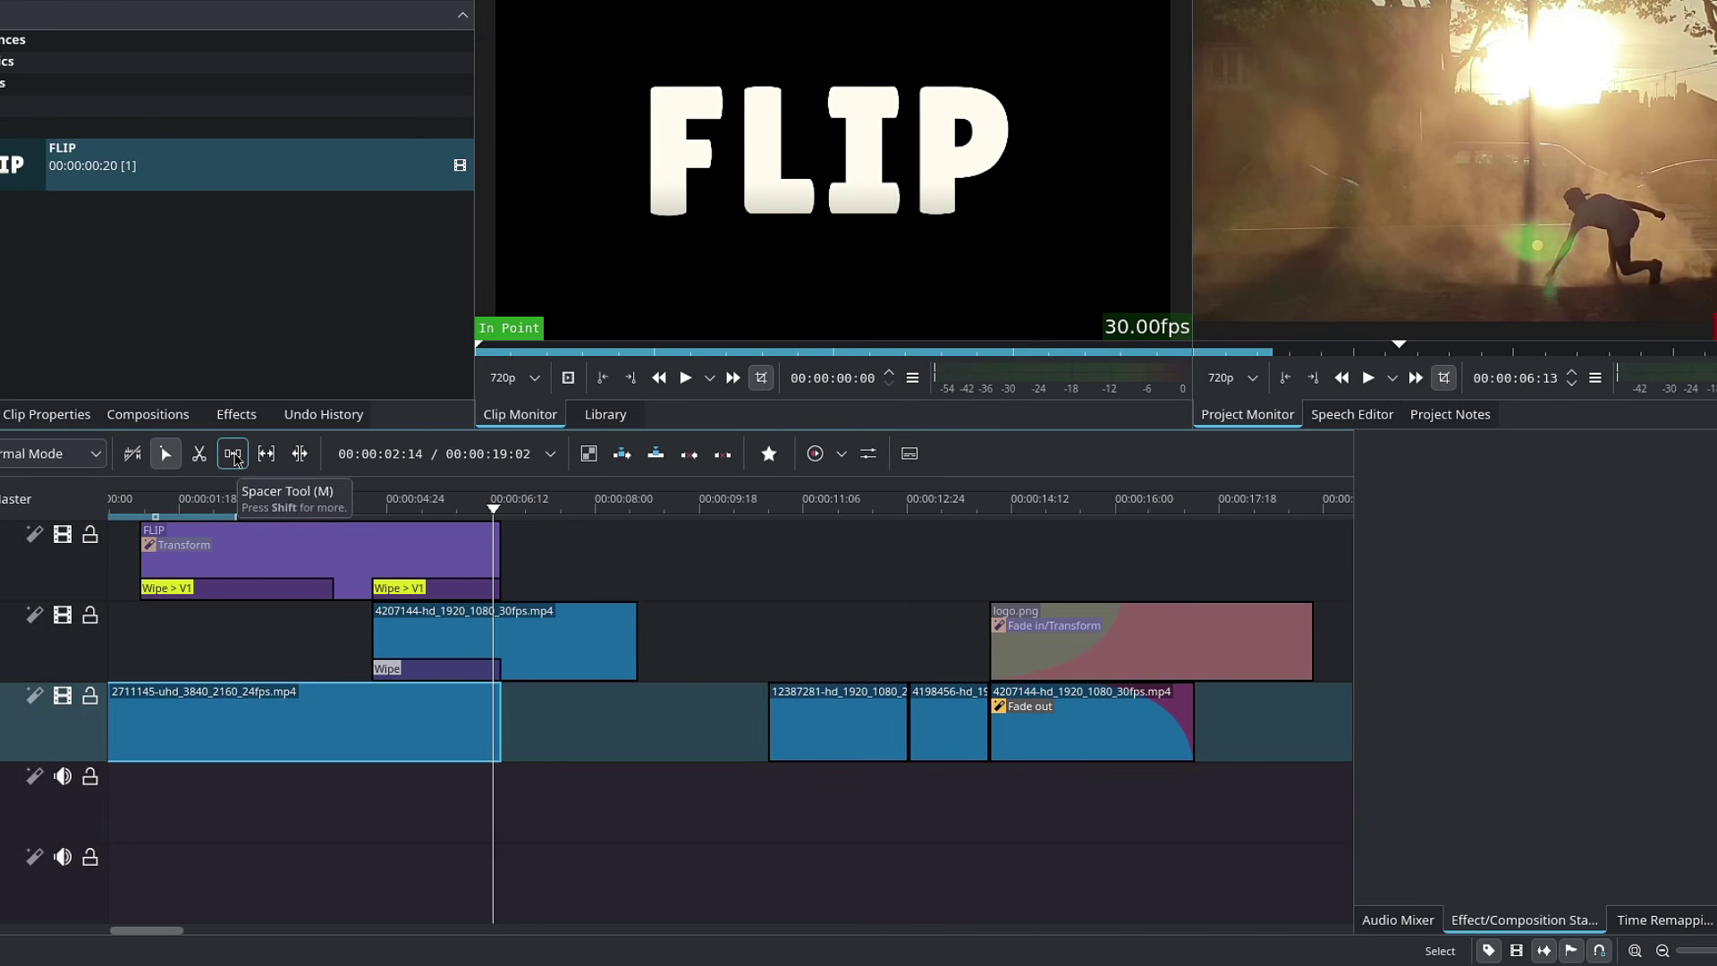
Use the Spacer Tool to shift the last three V1 clips and the logo earlier, so they start where V2's 4207144 clip ends
click(234, 457)
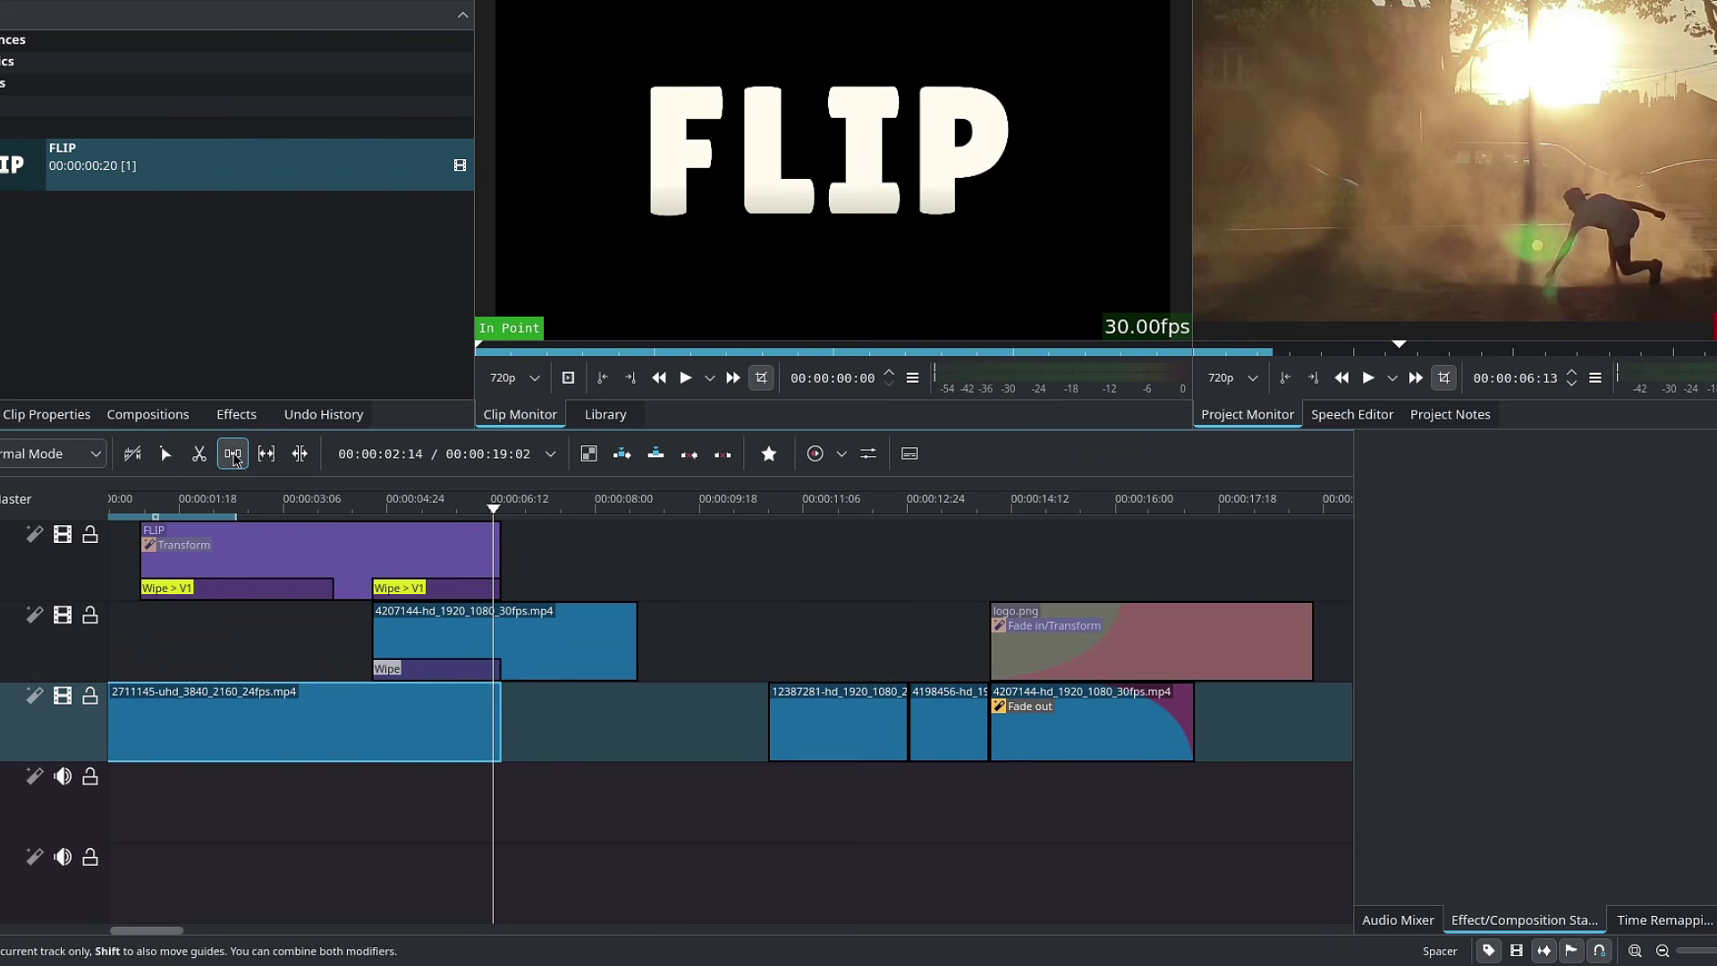
click(718, 657)
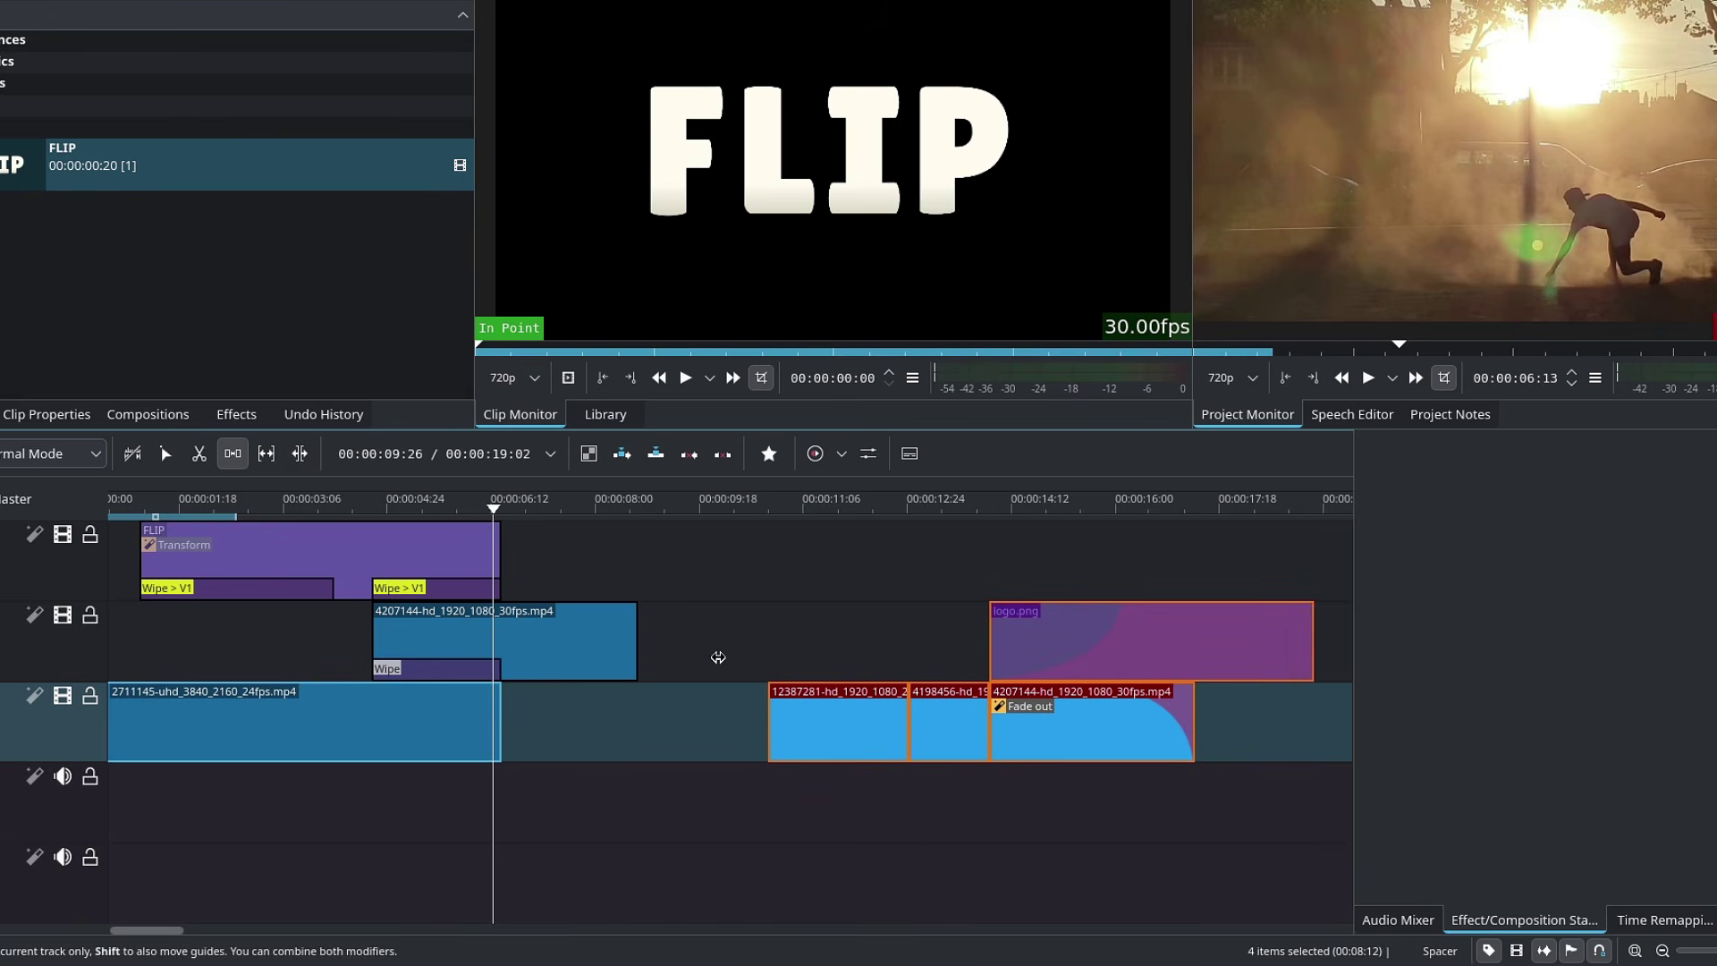
drag(709, 656, 589, 638)
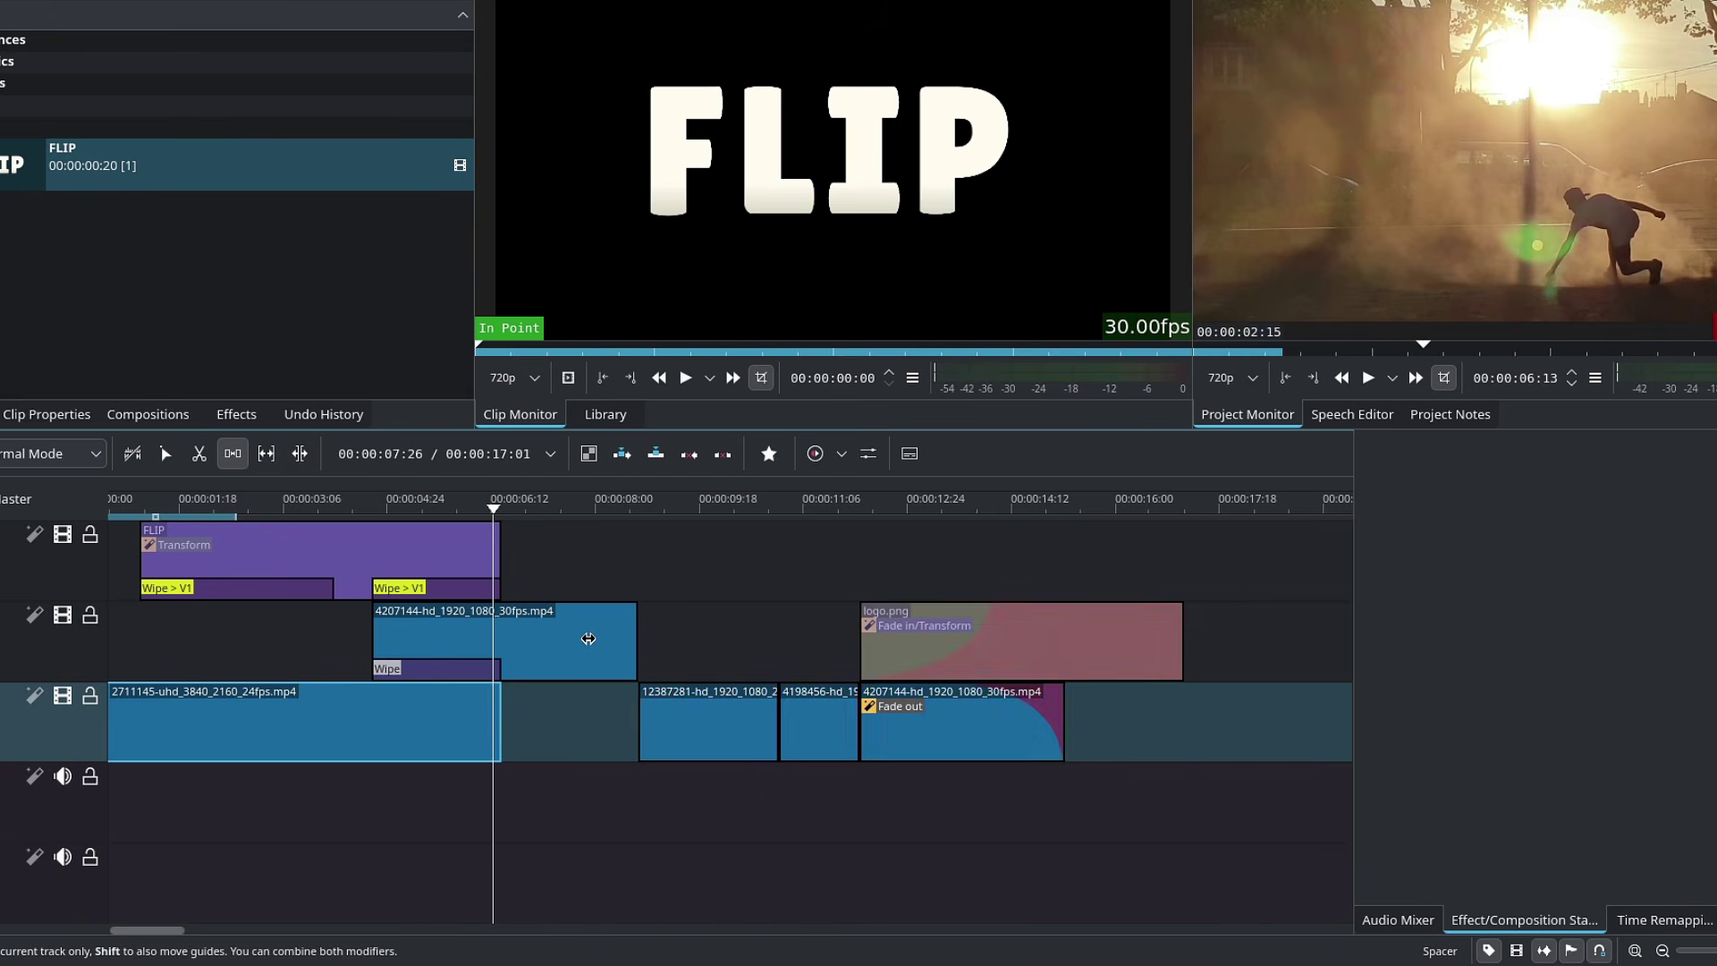
click(720, 705)
drag(607, 718, 675, 729)
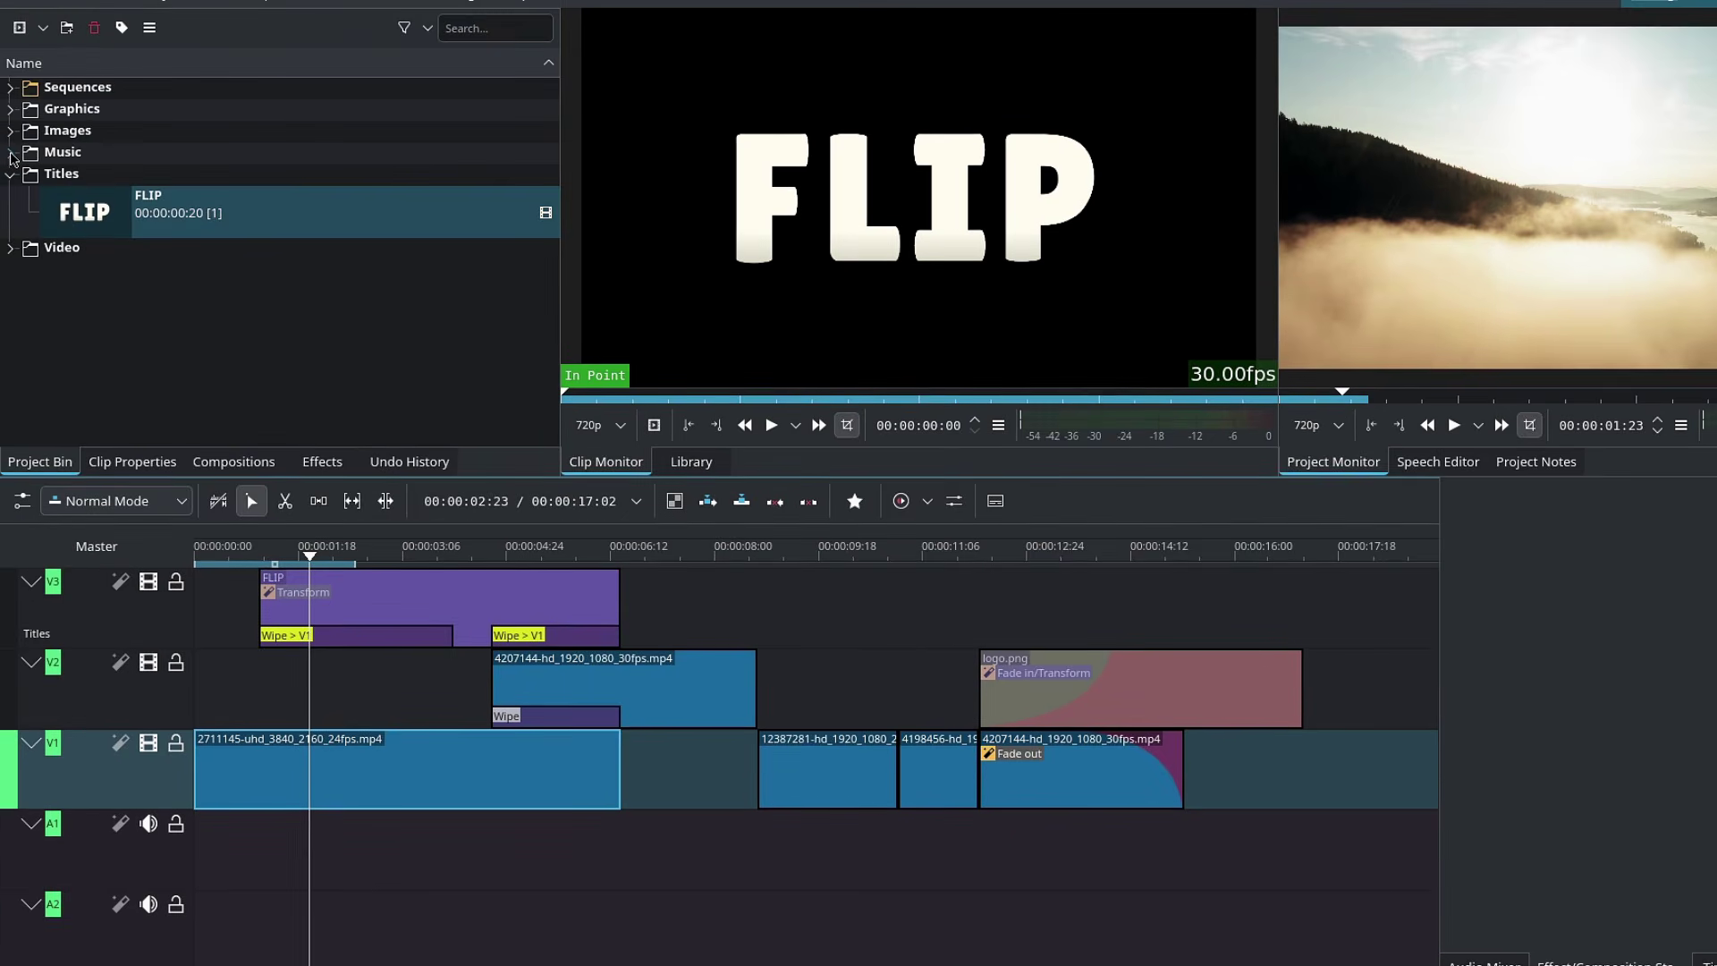
Try placing the whole Good Energy - Dyalla.mp3 track at the start of A1, and undo the placement
click(11, 154)
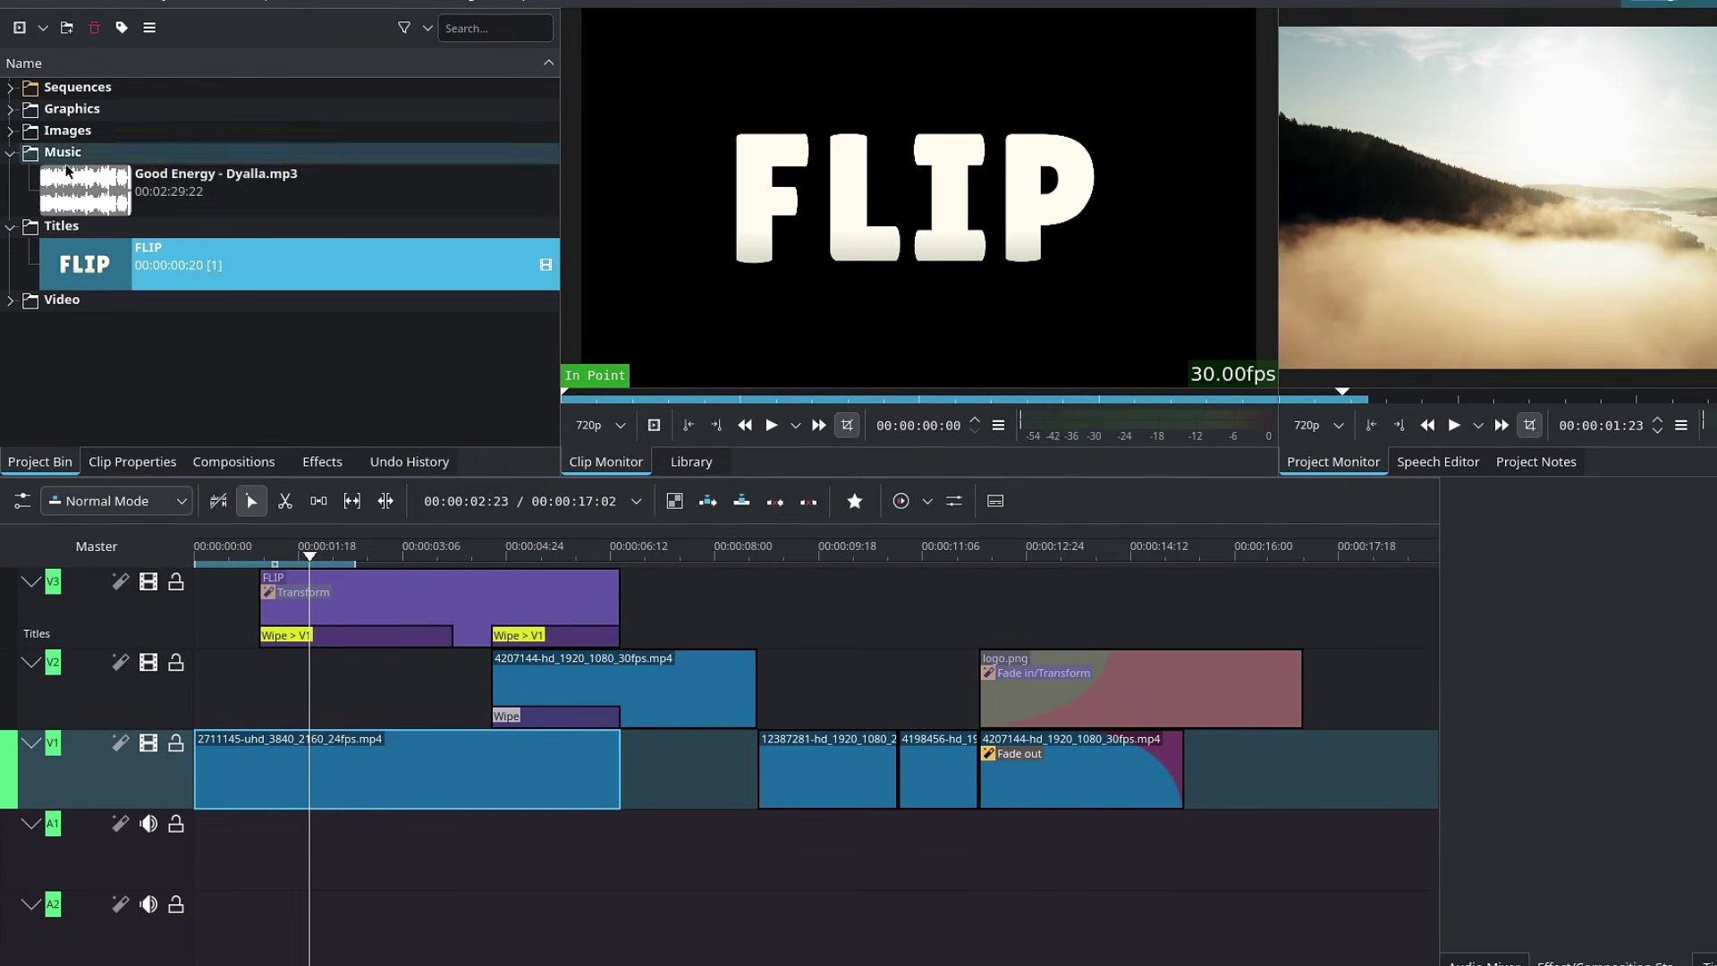
drag(214, 195, 196, 825)
key(shift+z)
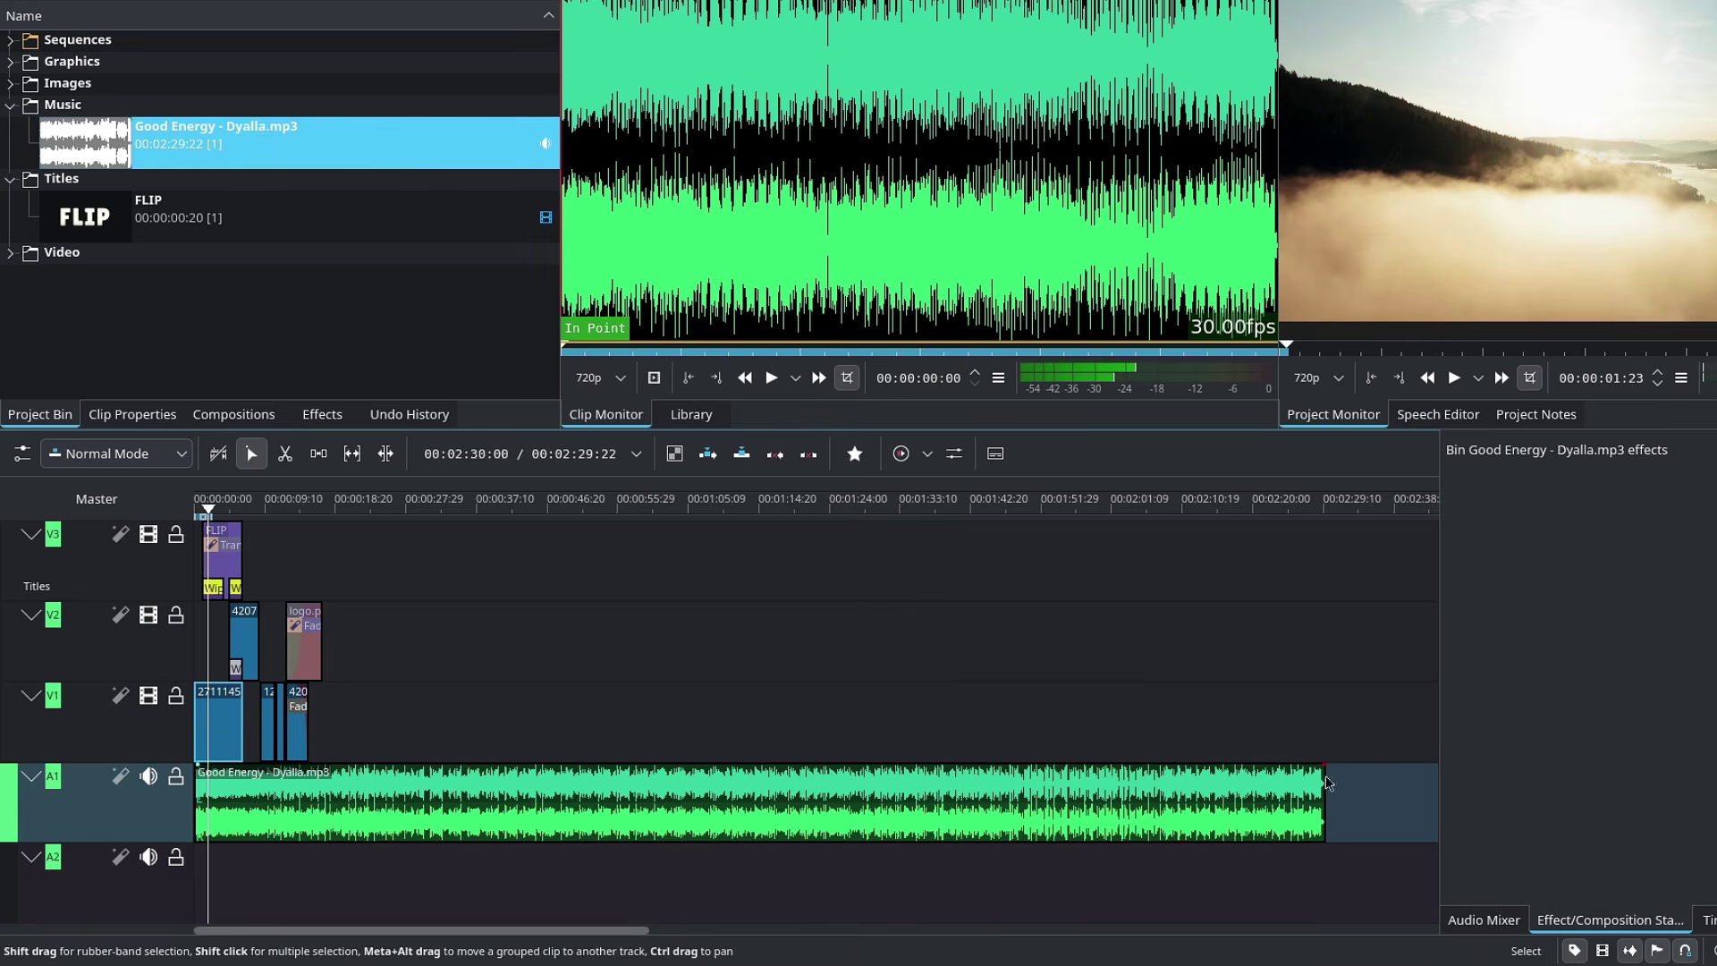
key(ctrl+z)
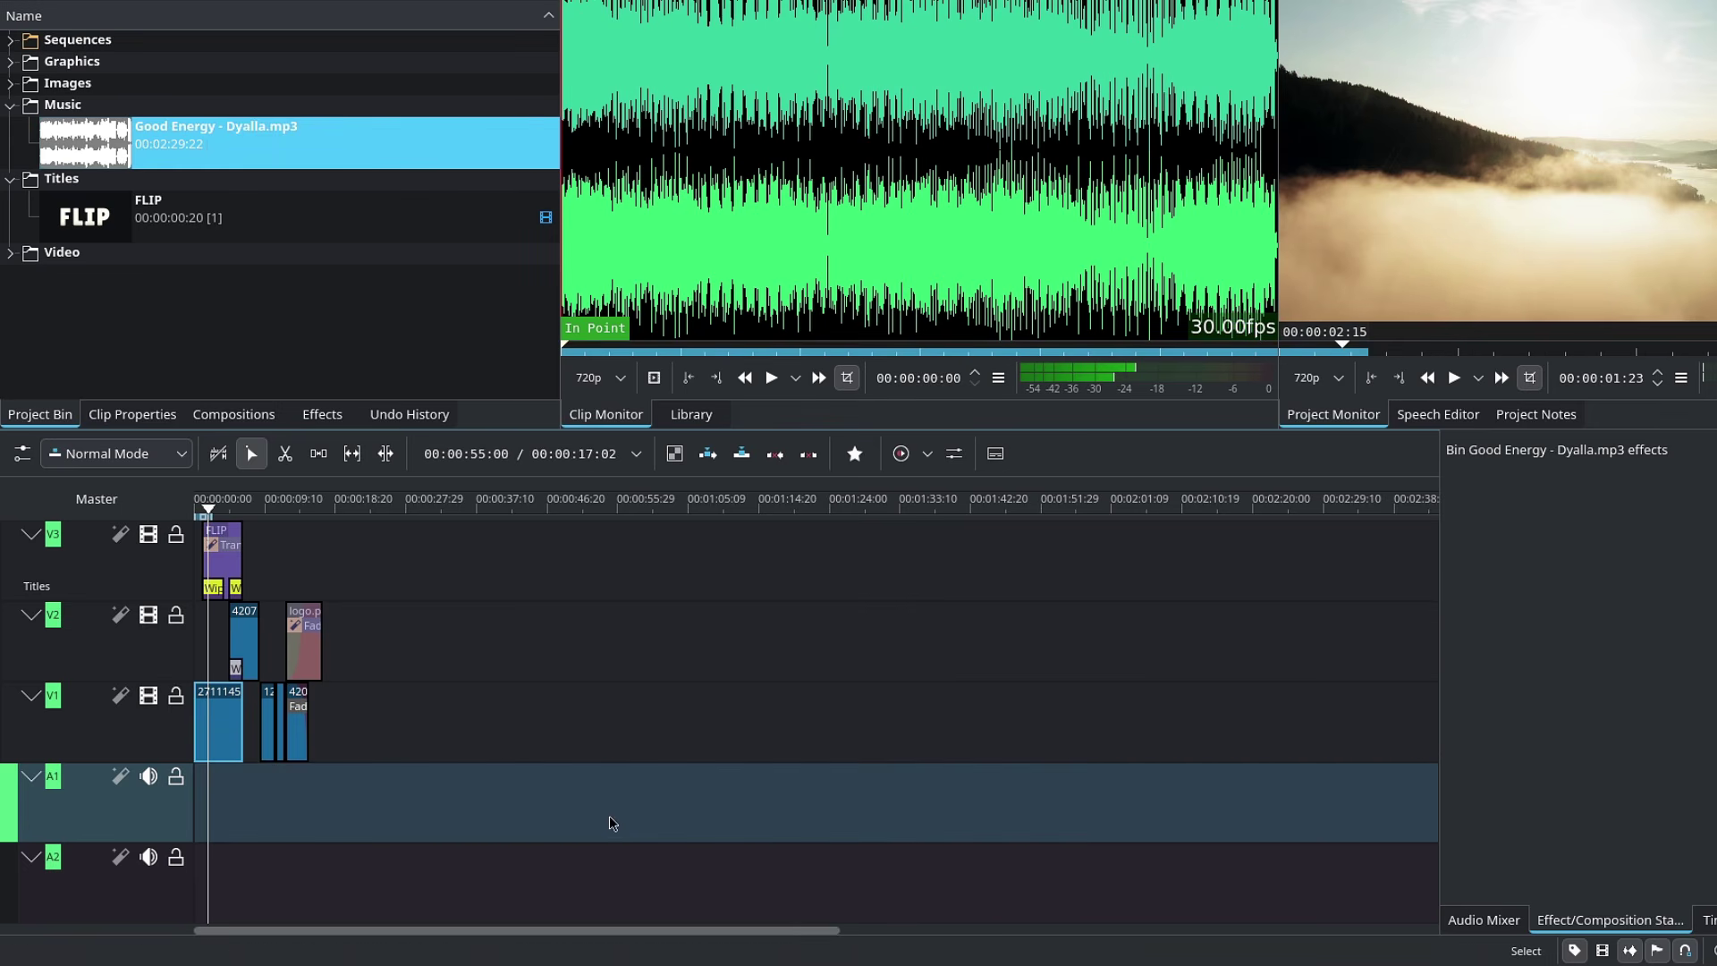
key(shift+z)
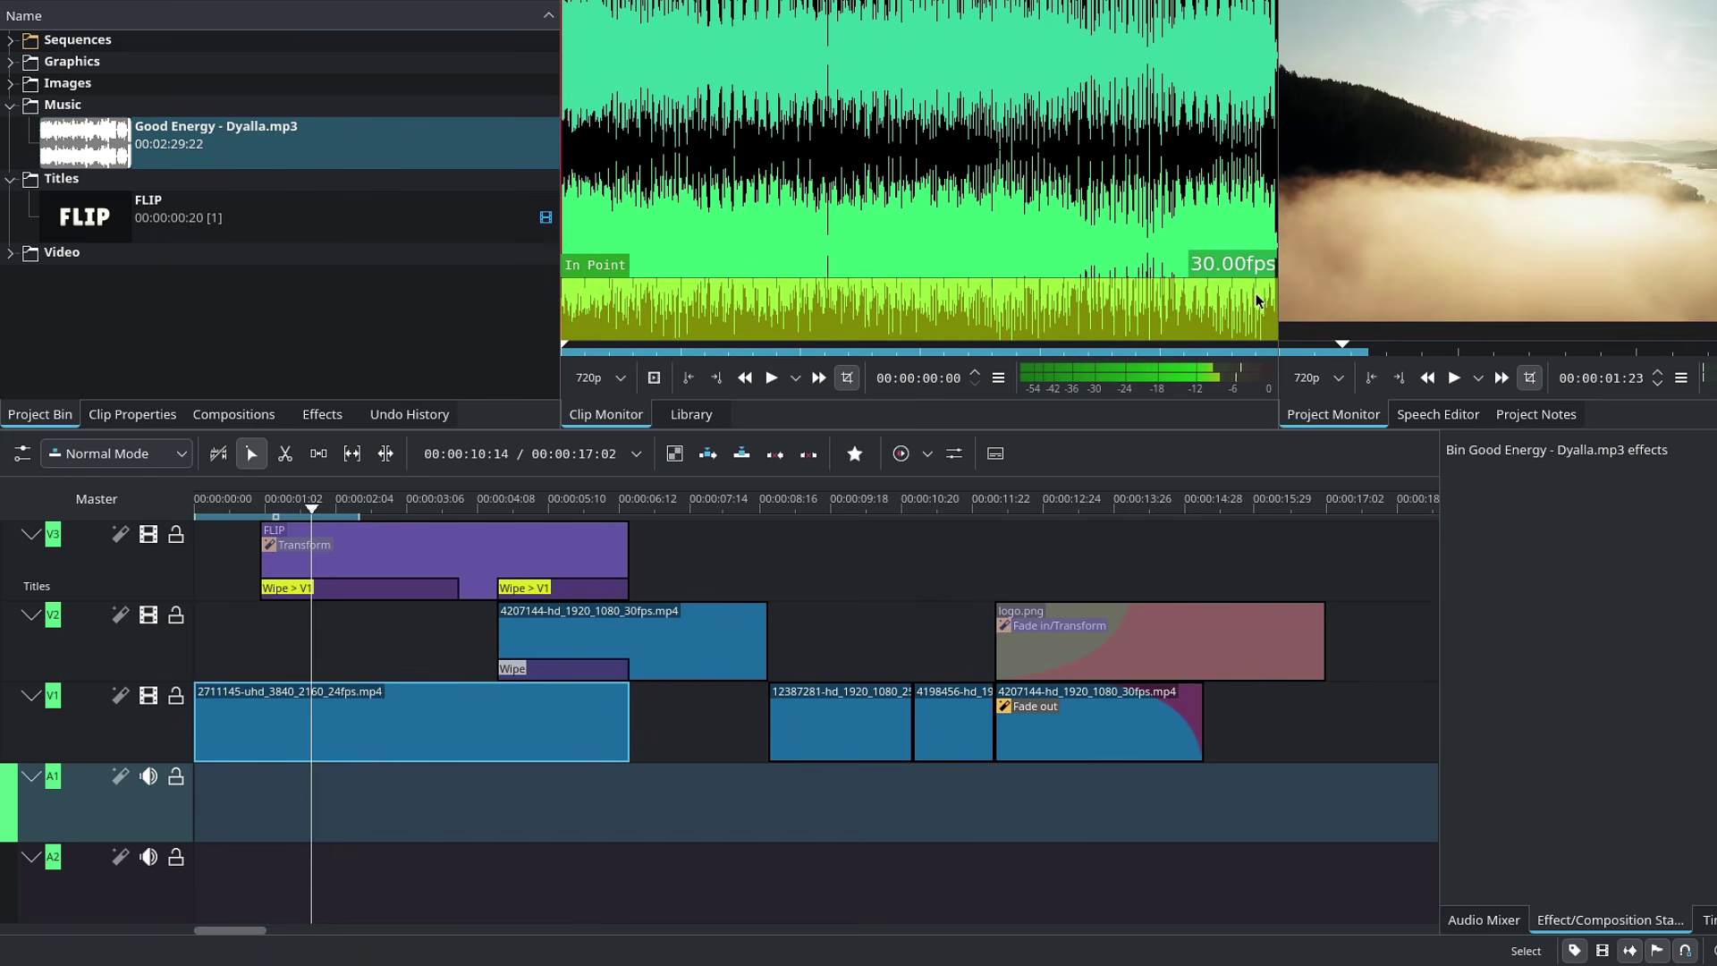
Place the ending of Good Energy - Dyalla.mp3 from 00:02:25:00 on A1, aligned with V1's end, and extend its start to the timeline's beginning
click(1255, 293)
click(687, 388)
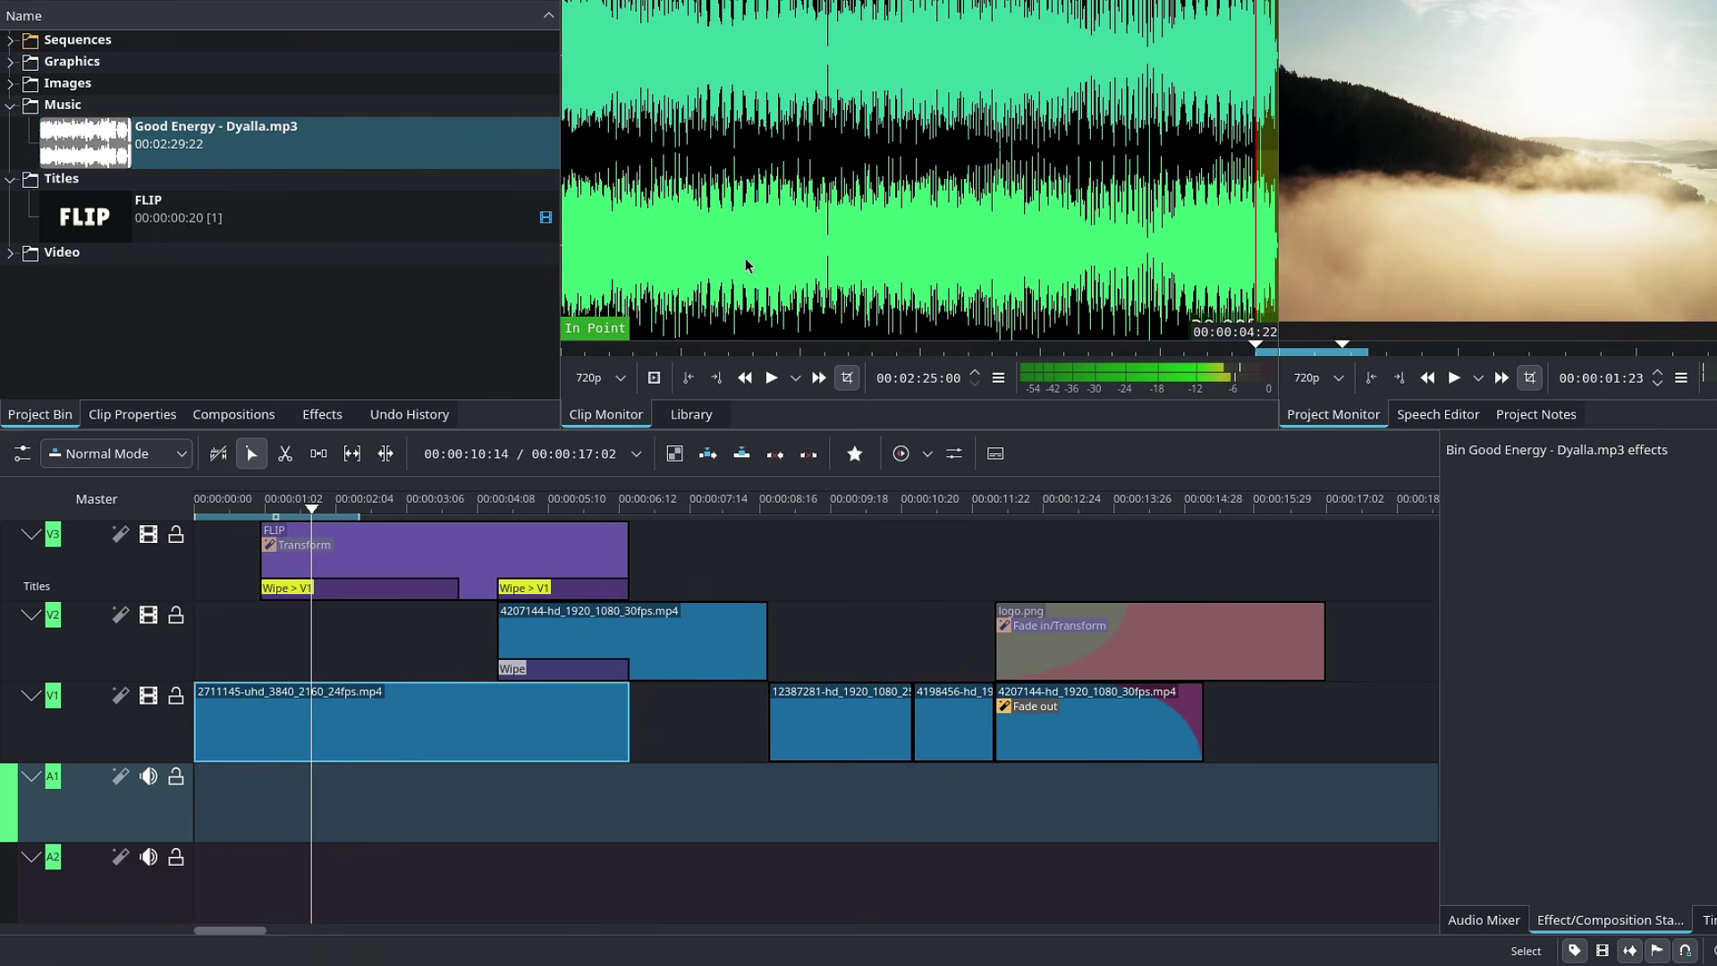
drag(726, 202, 521, 839)
drag(716, 827, 195, 805)
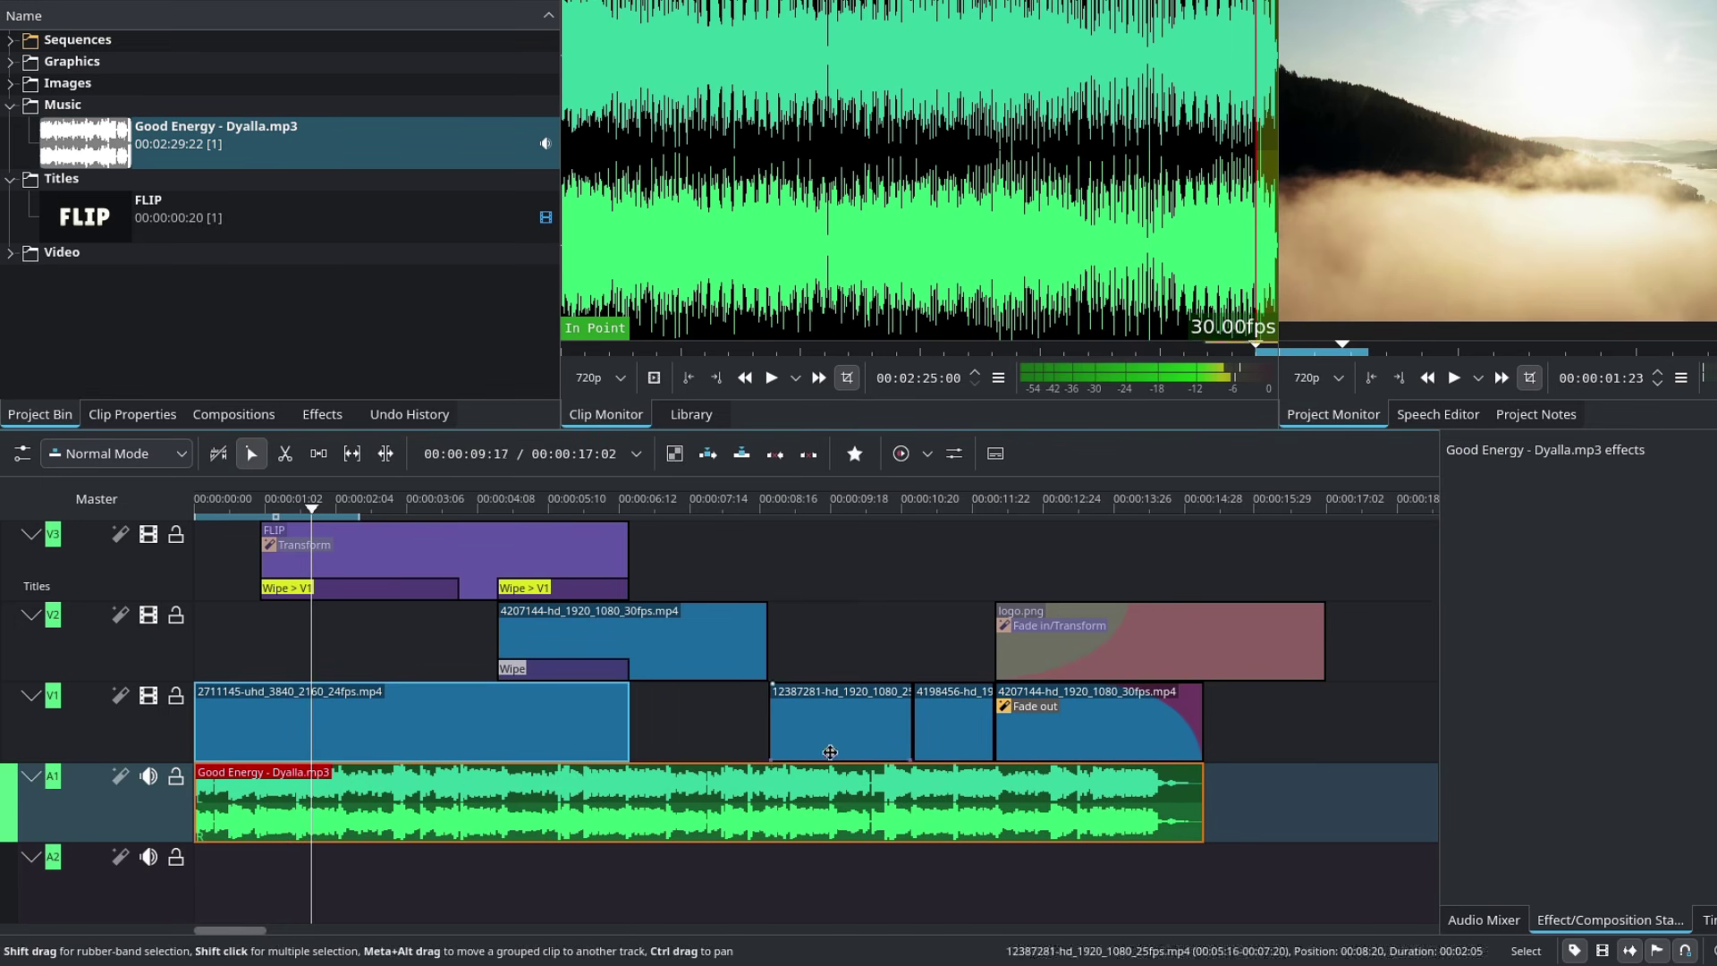
Play the cut into the 12387281 clip and examine where the music's beat falls in the waveform around it
scroll(841, 760, up, 3)
scroll(450, 750, left, 1)
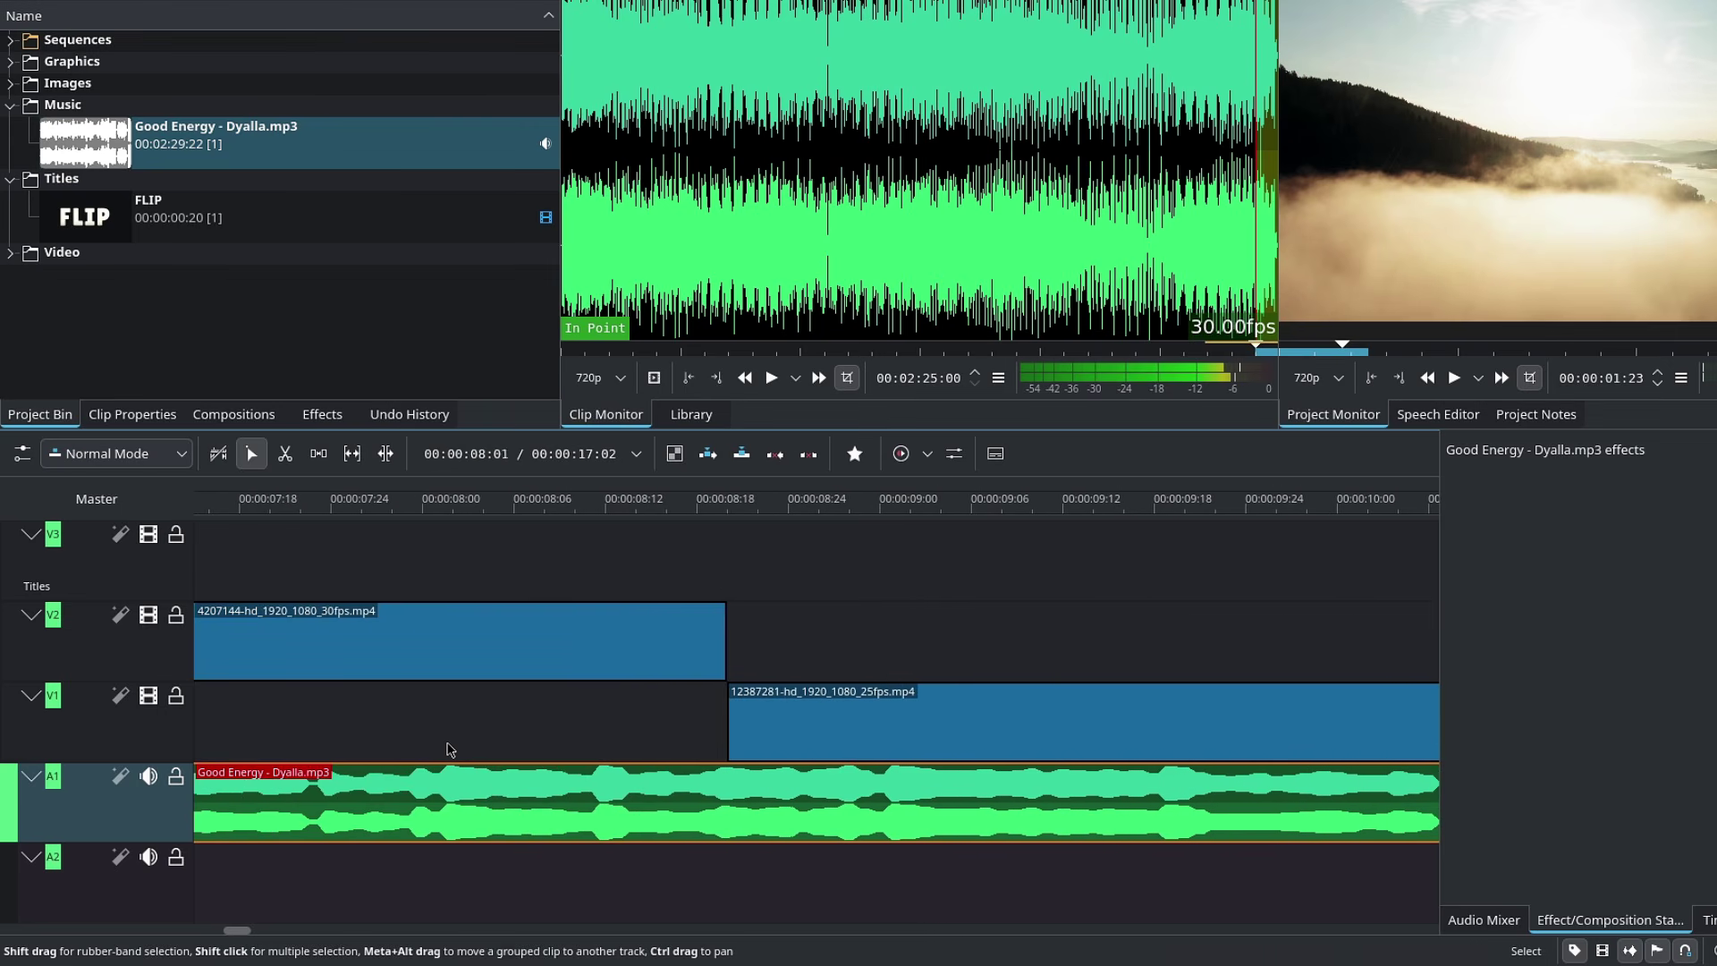
click(695, 510)
key(space)
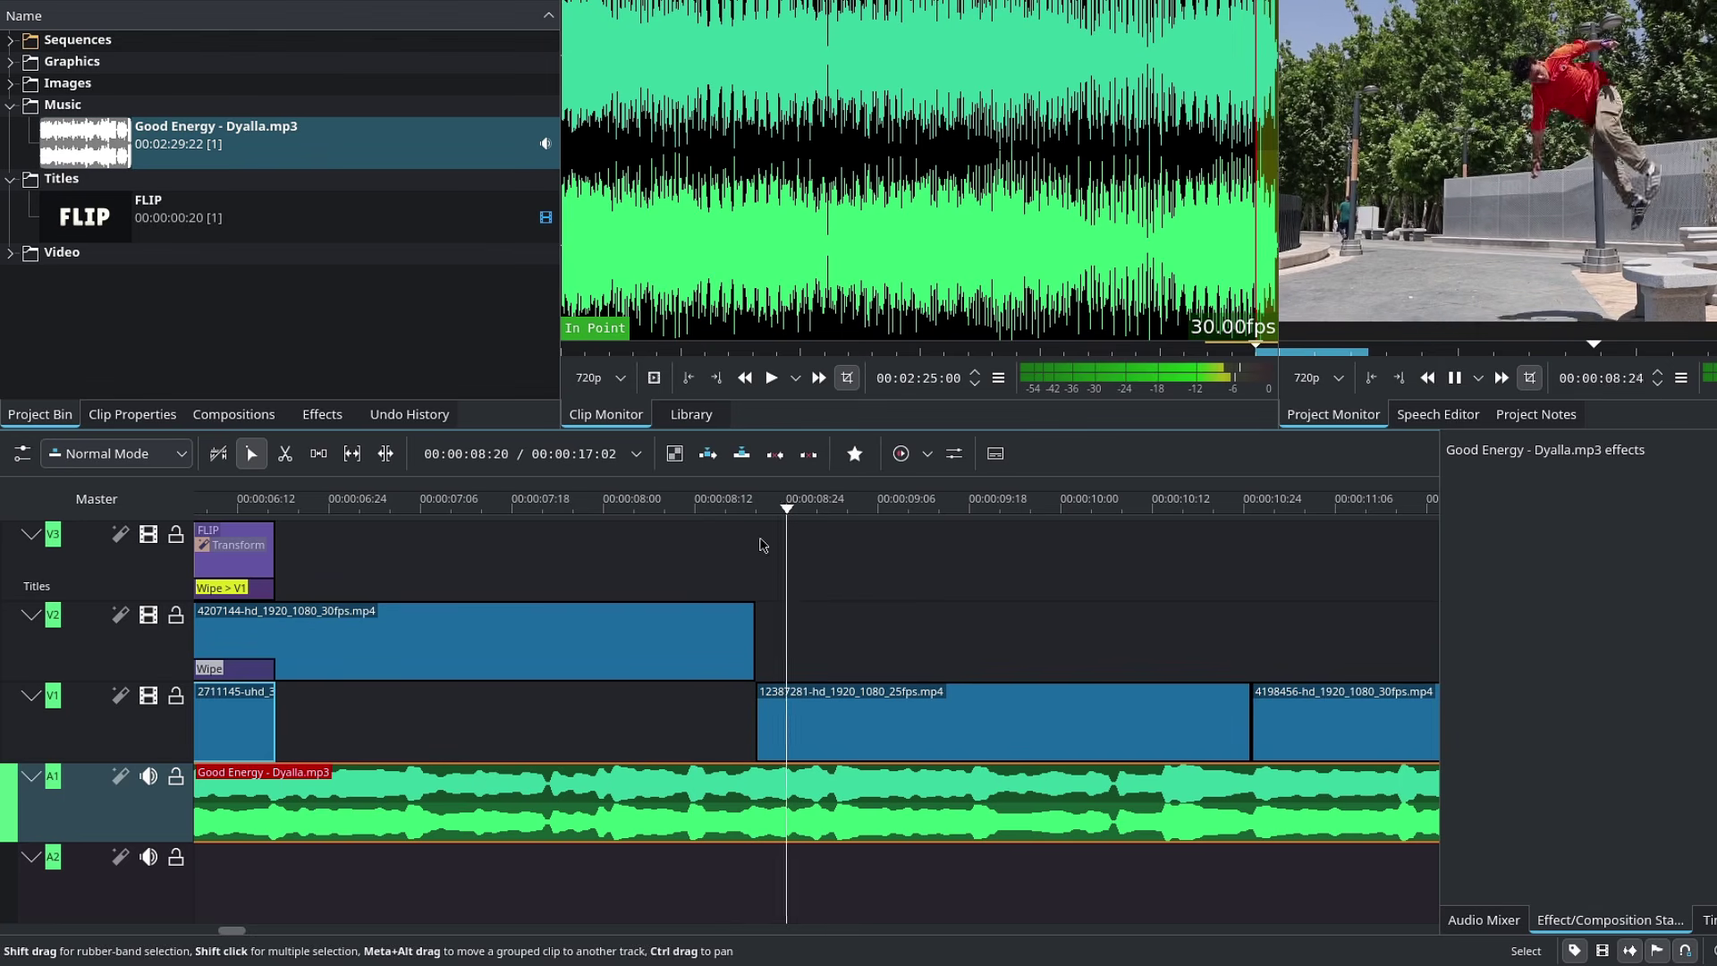
key(space)
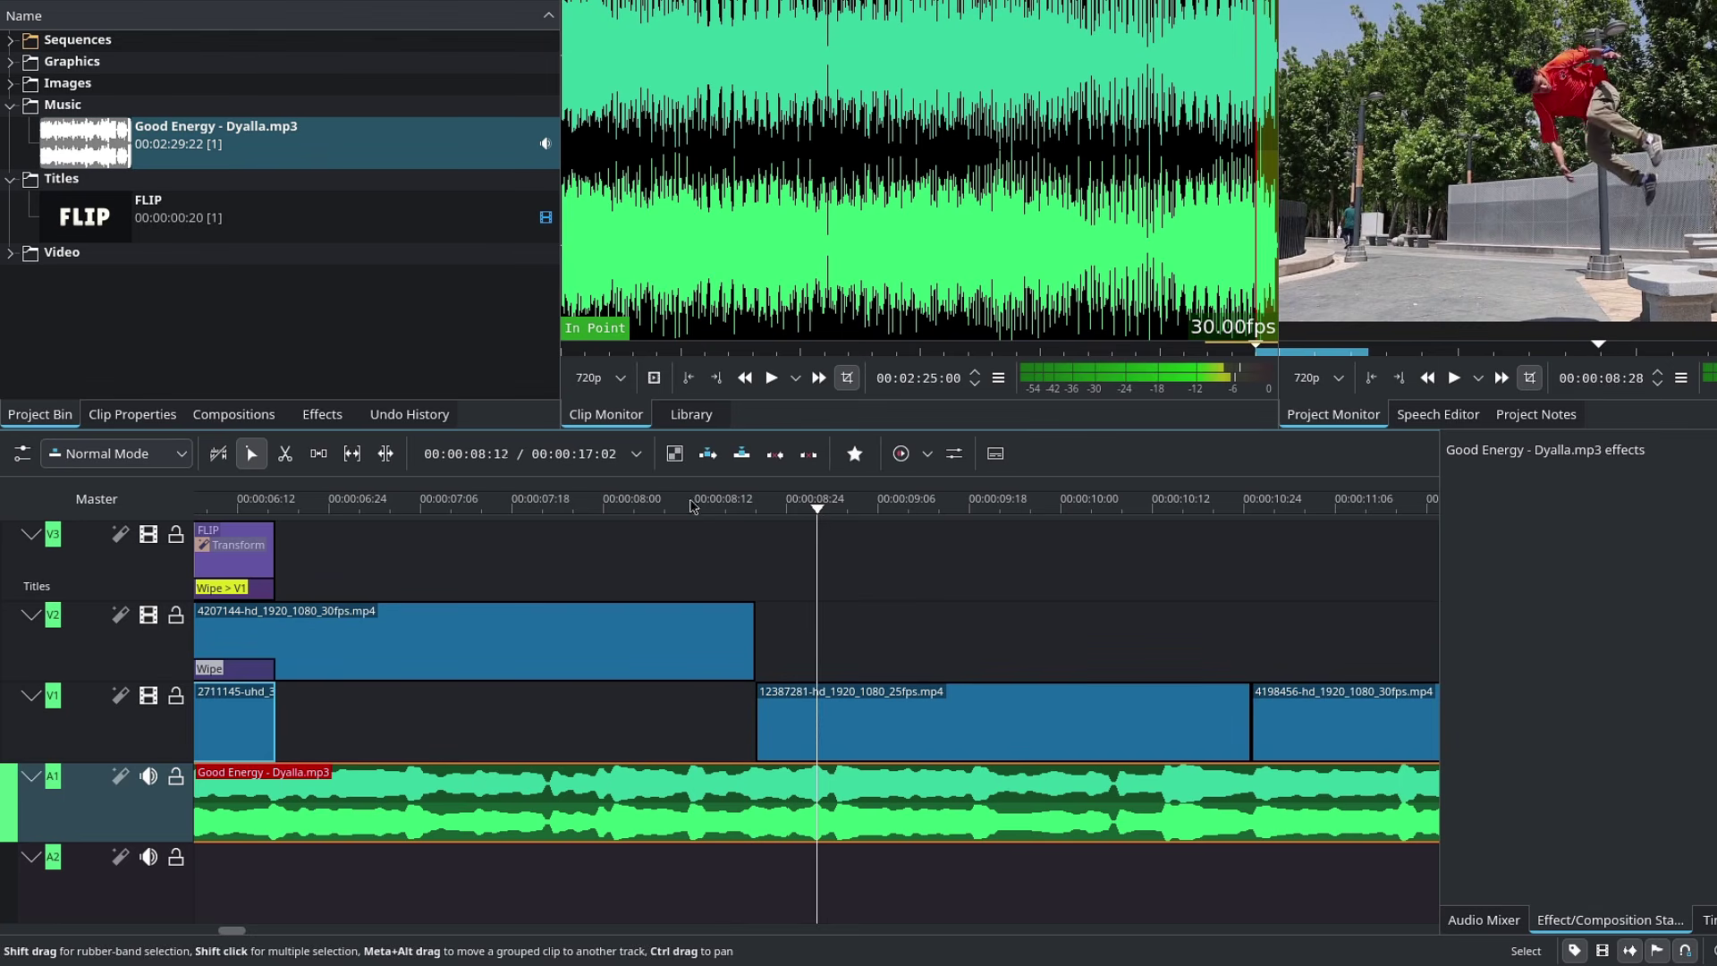
mouse_move(686, 501)
mouse_down()
mouse_move(758, 517)
mouse_move(695, 519)
mouse_up()
mouse_move(744, 787)
mouse_down()
mouse_move(804, 786)
mouse_move(750, 798)
mouse_up()
scroll(762, 785, up, 3)
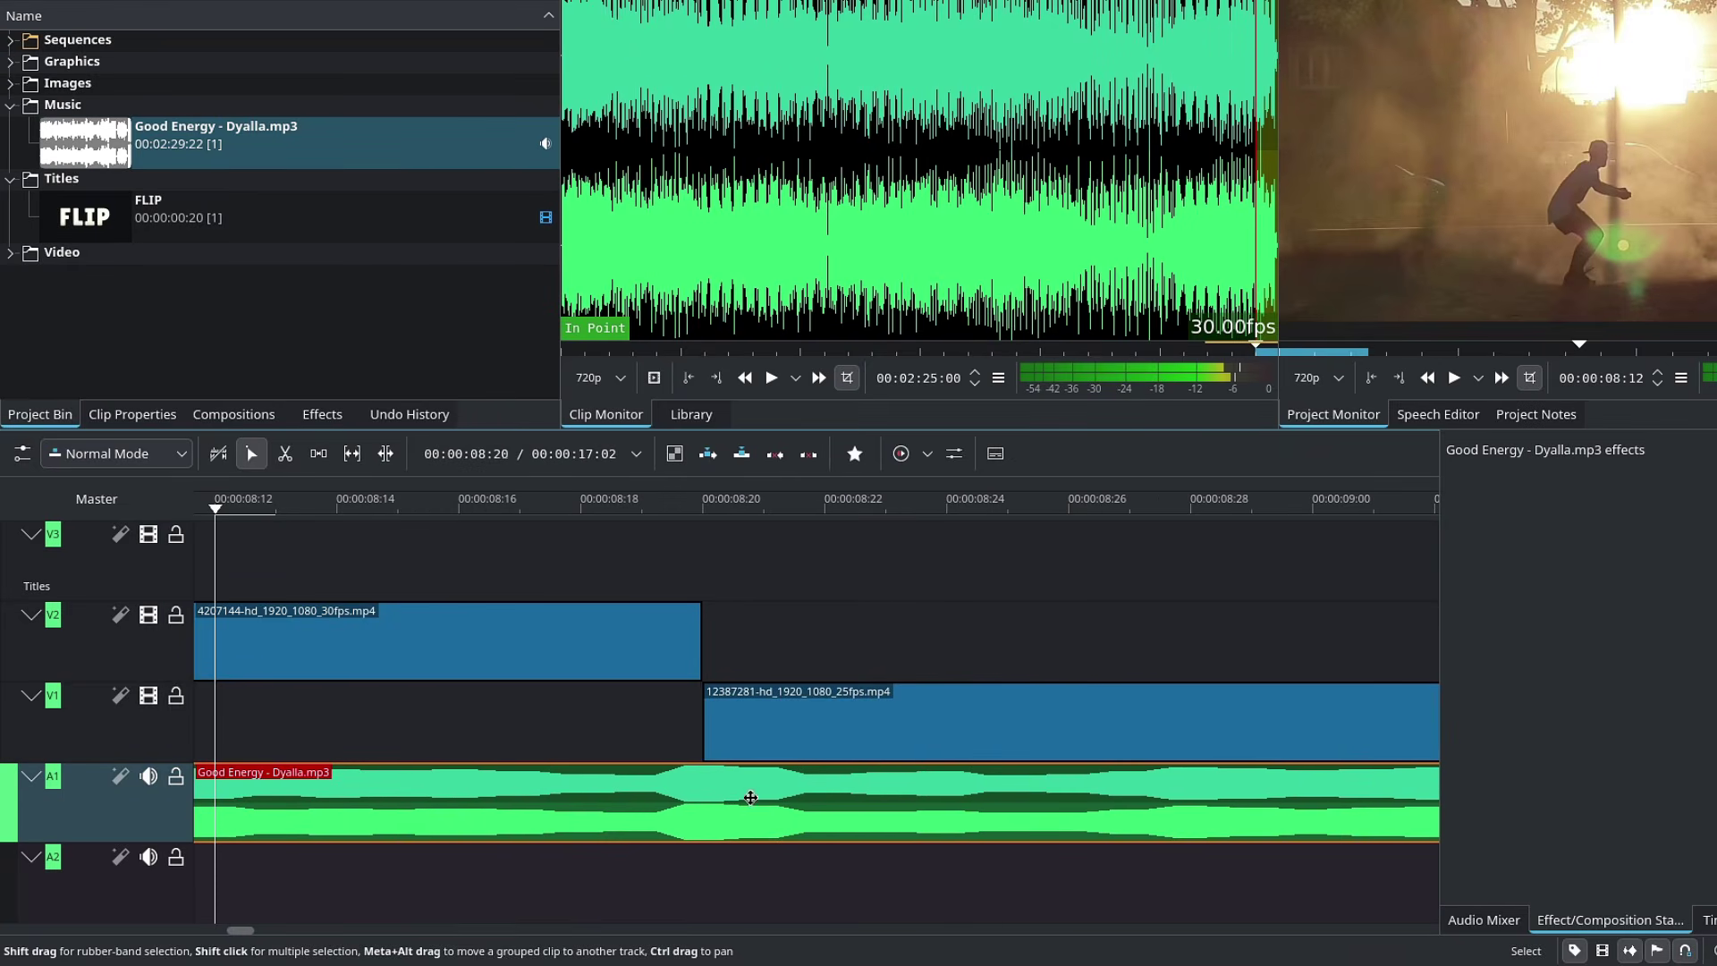
scroll(696, 755, down, 3)
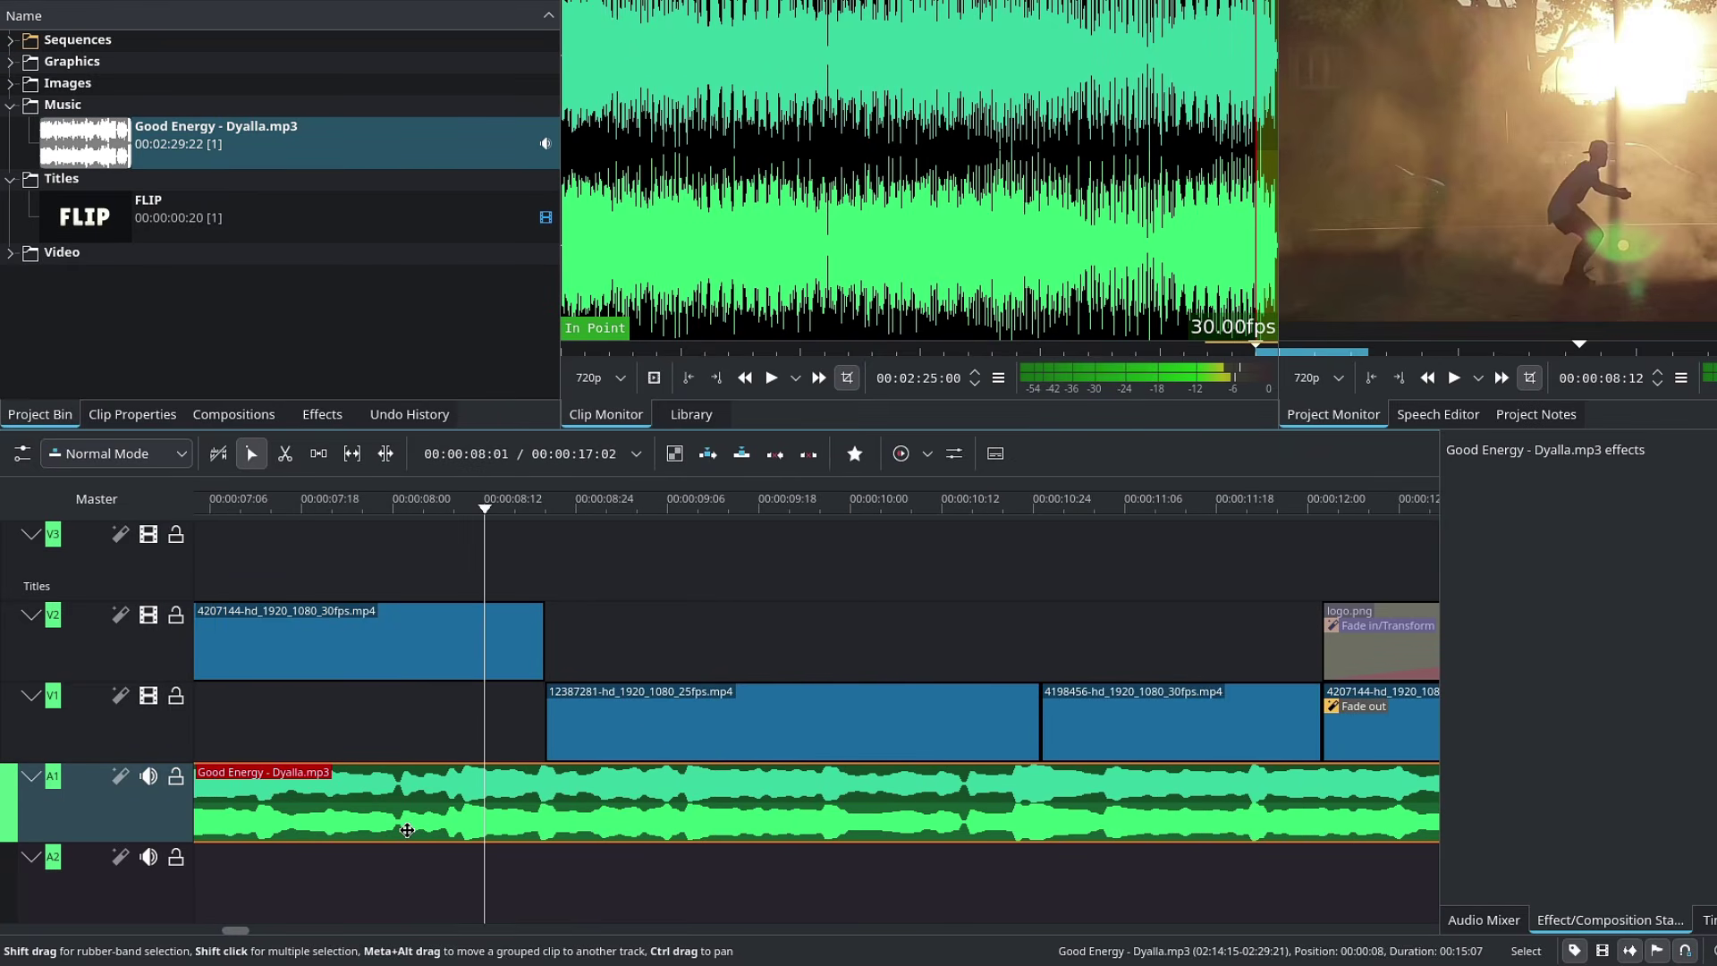
Turn off separate channels for the A1 audio waveform, and turn the option back on
right_click(89, 801)
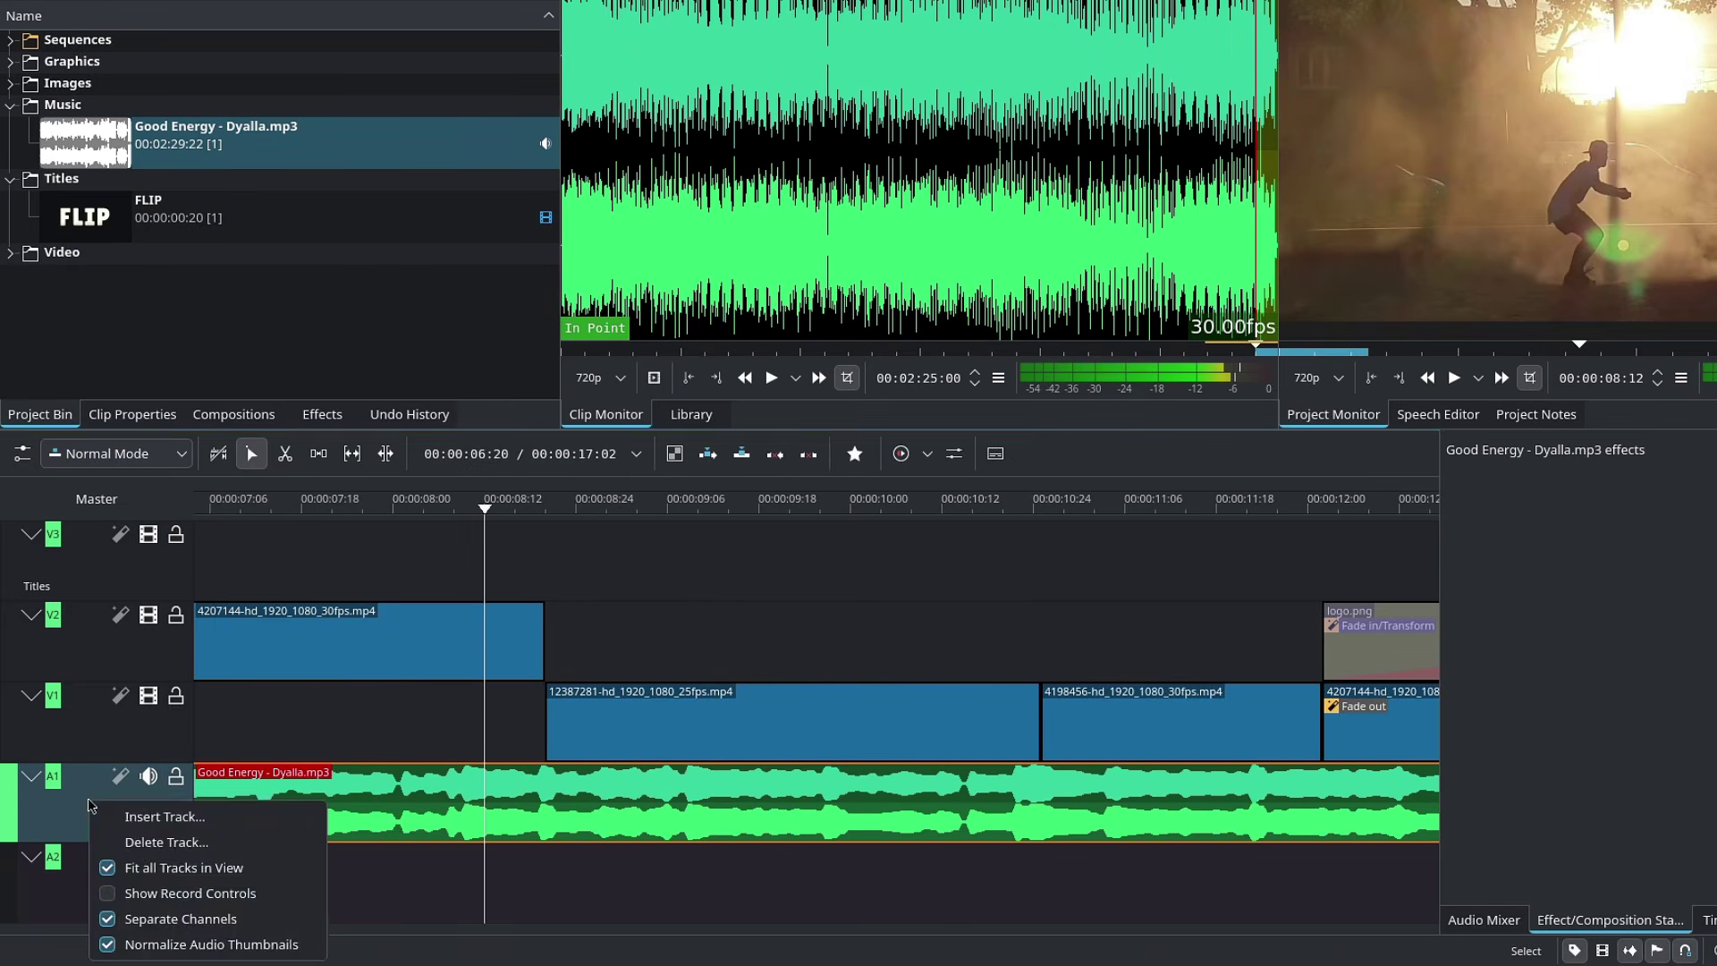
click(219, 923)
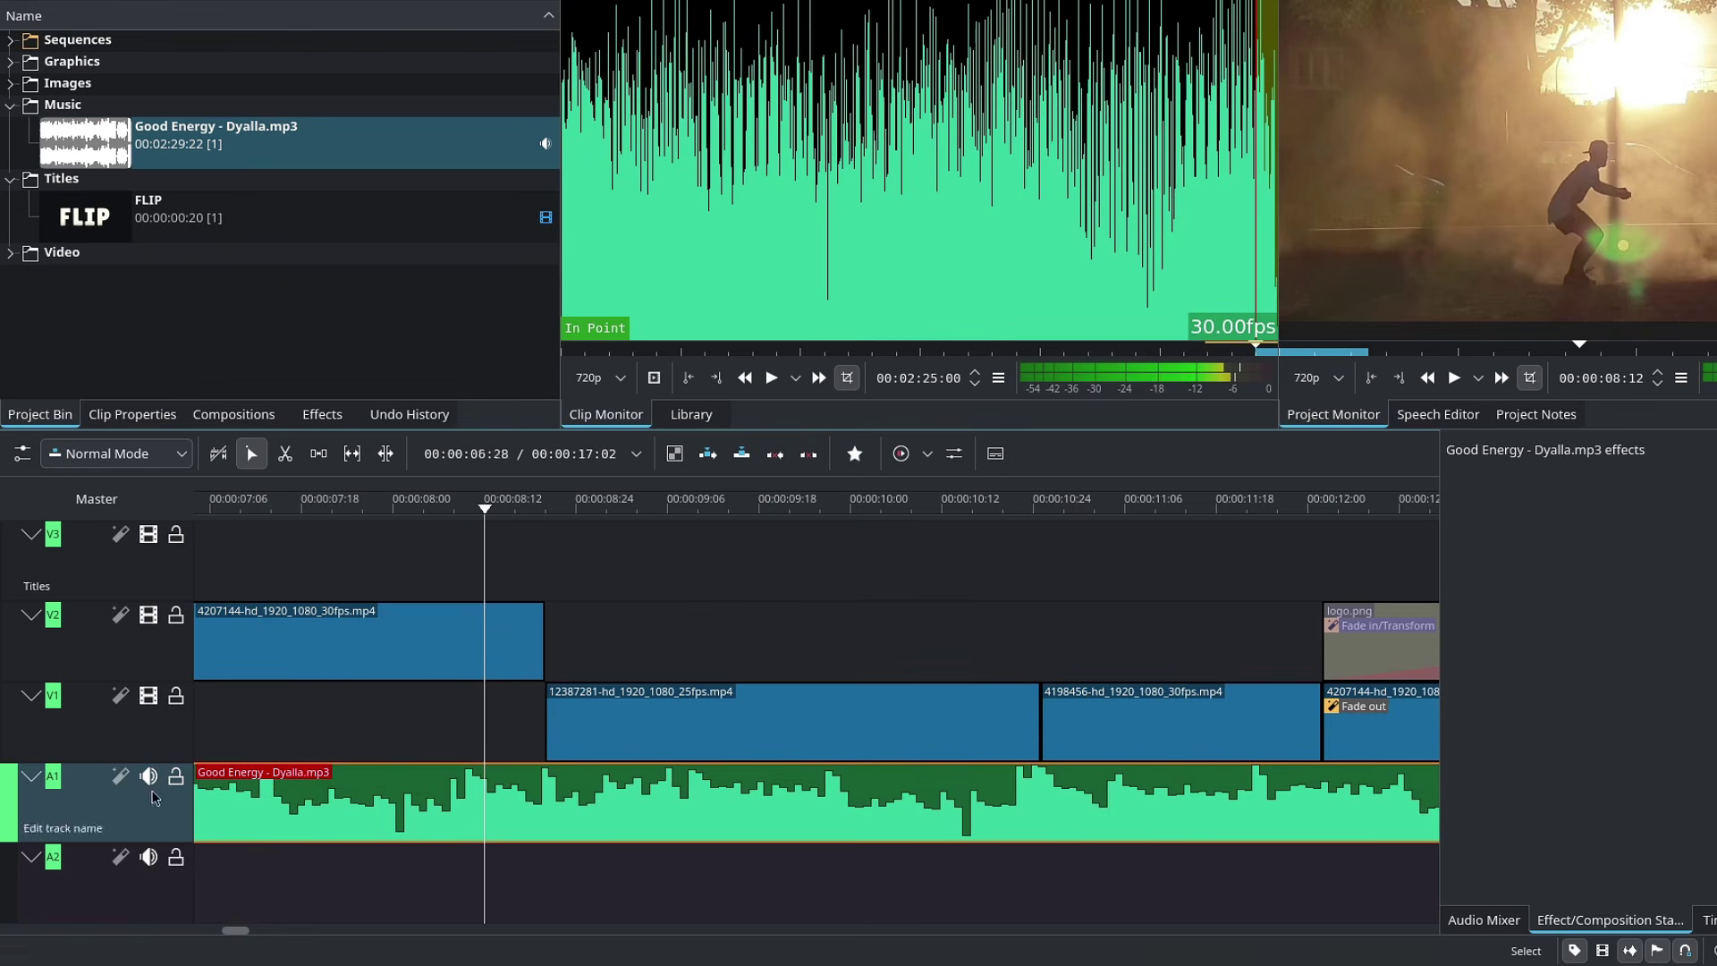
right_click(121, 799)
click(219, 918)
Shift the music clip so its beat lines up with the cut to the 12387281 clip, and extend its start to the timeline's beginning
mouse_move(523, 507)
mouse_down()
mouse_move(633, 507)
mouse_move(528, 507)
mouse_move(544, 510)
mouse_up()
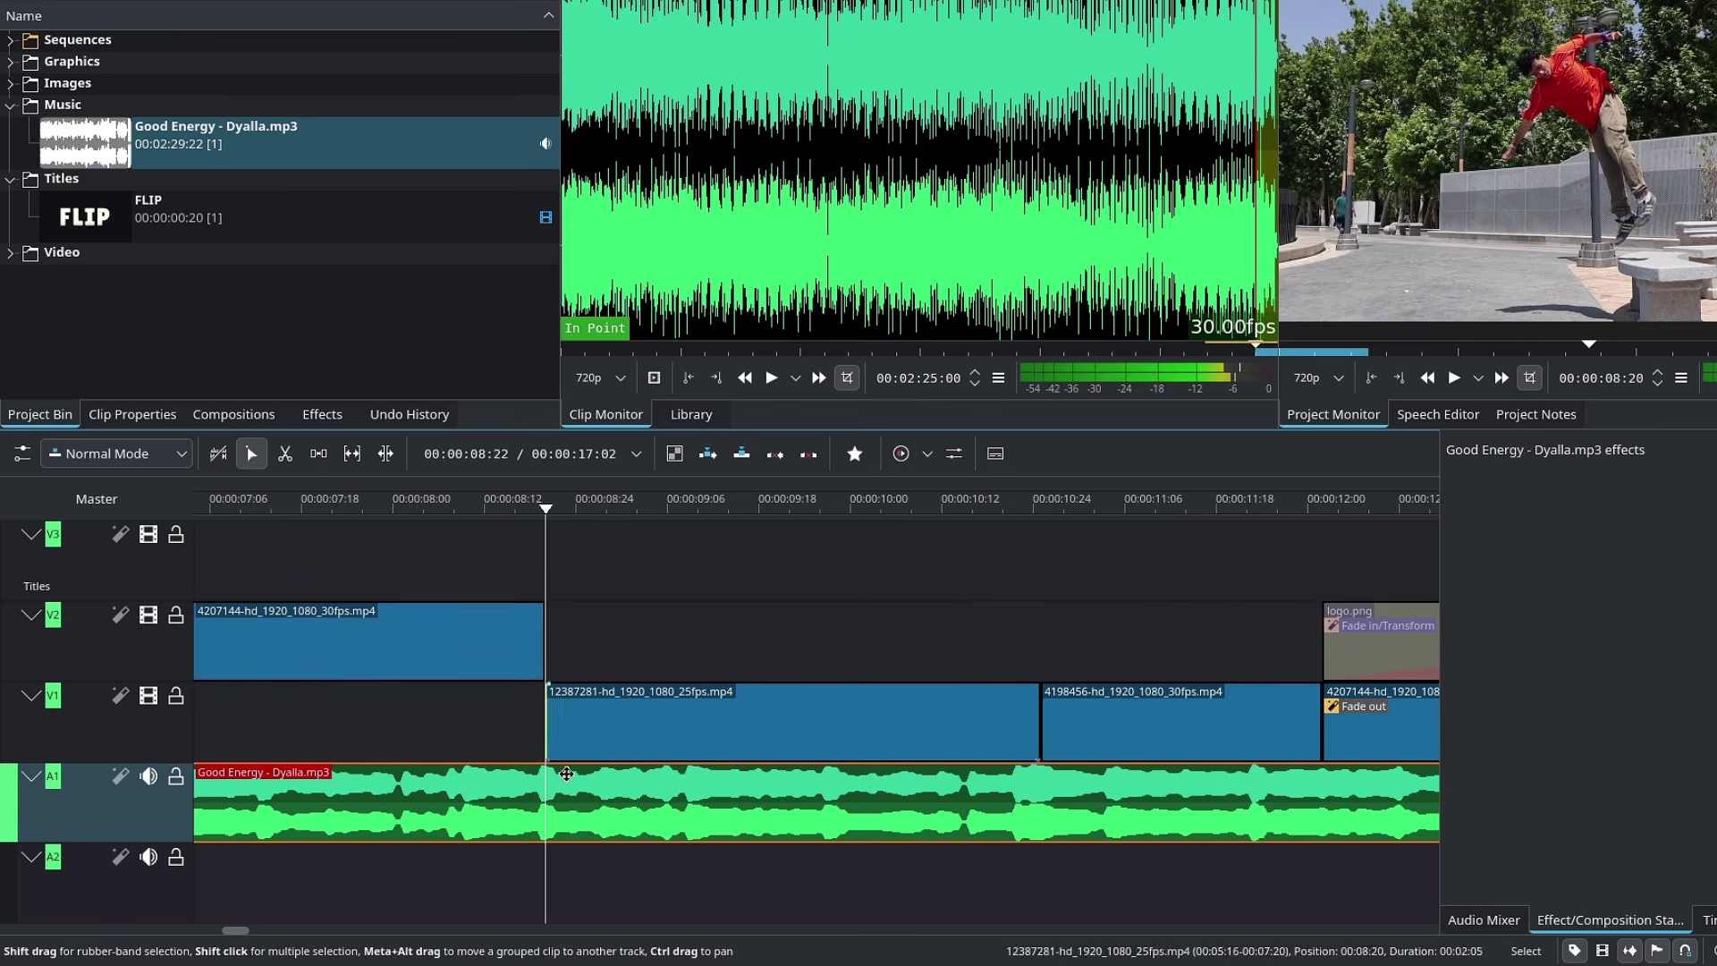
scroll(541, 723, up, 1)
key(Left)
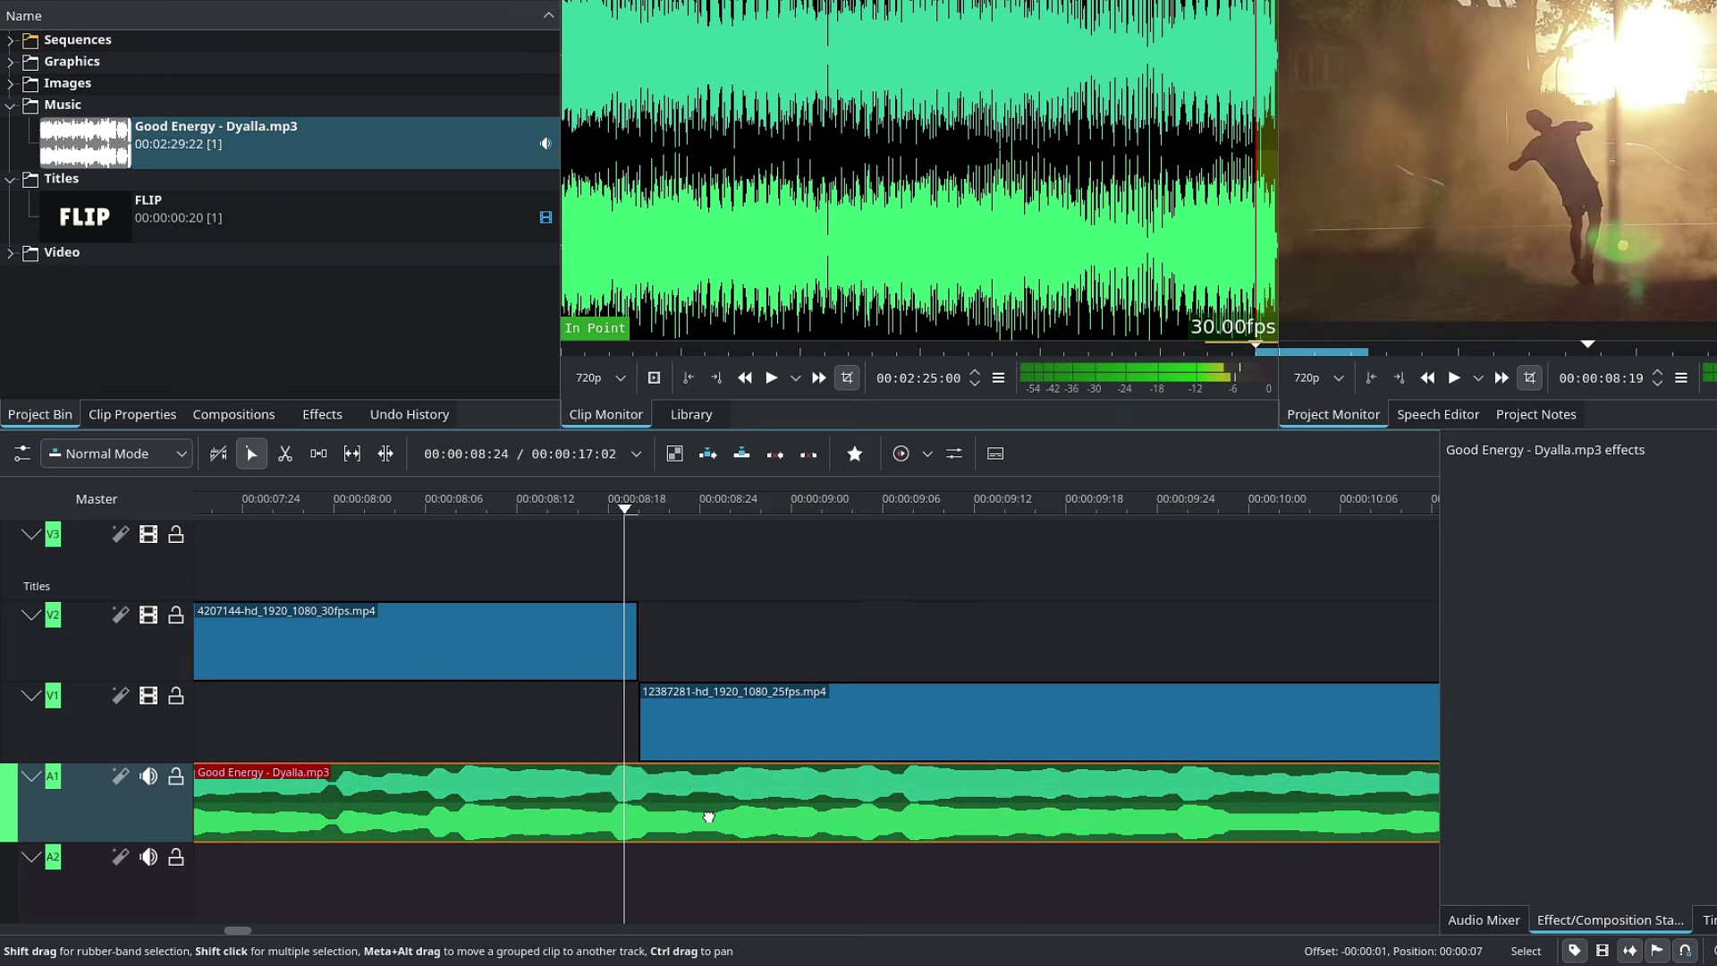
scroll(711, 817, down, 5)
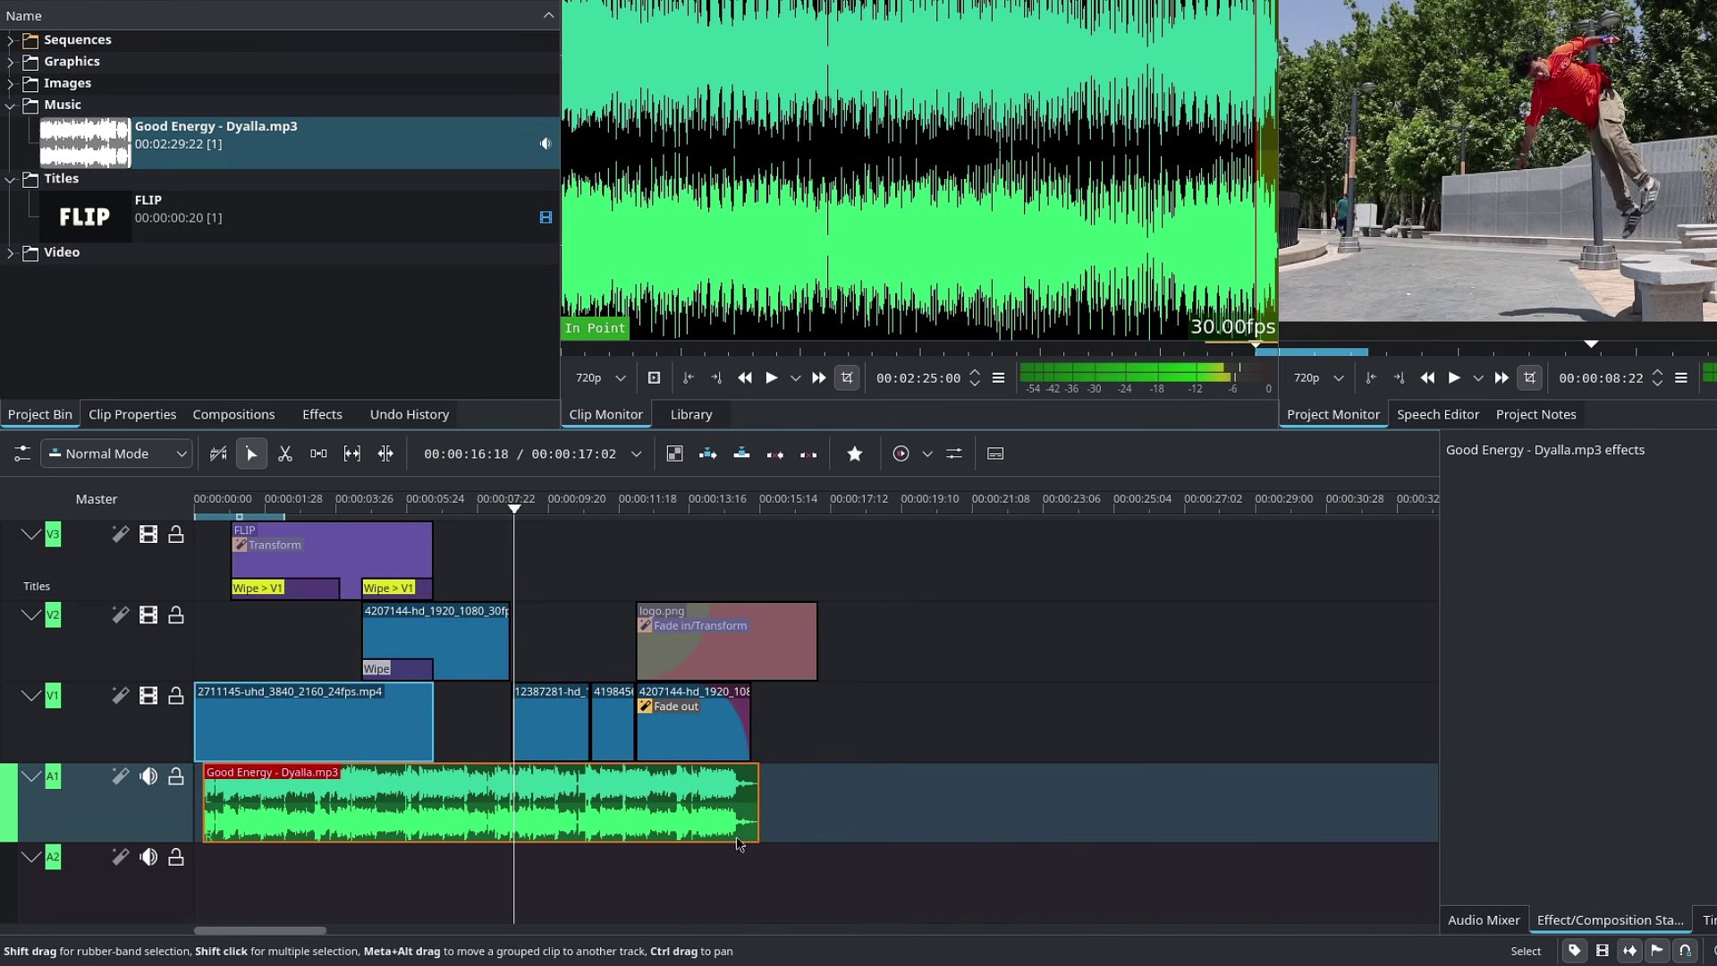
scroll(217, 808, up, 5)
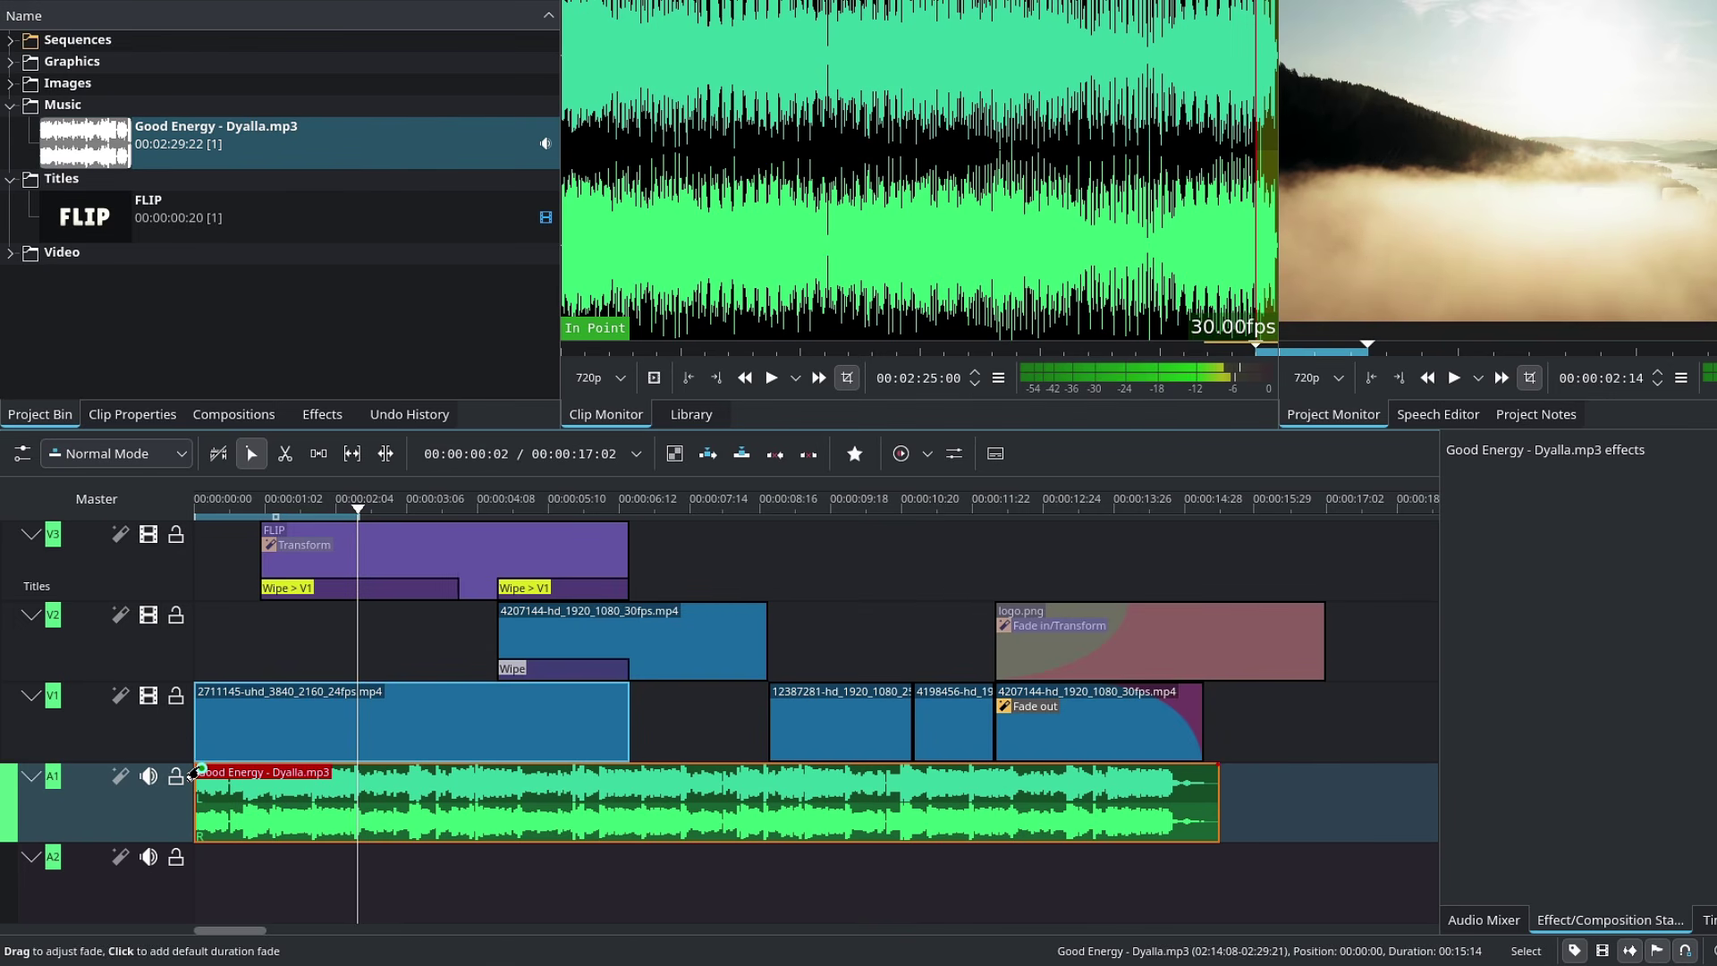
Add a fade-in of about 00:00:06:14 to the music clip and play the timeline from the beginning
drag(193, 770, 234, 769)
drag(354, 739, 619, 714)
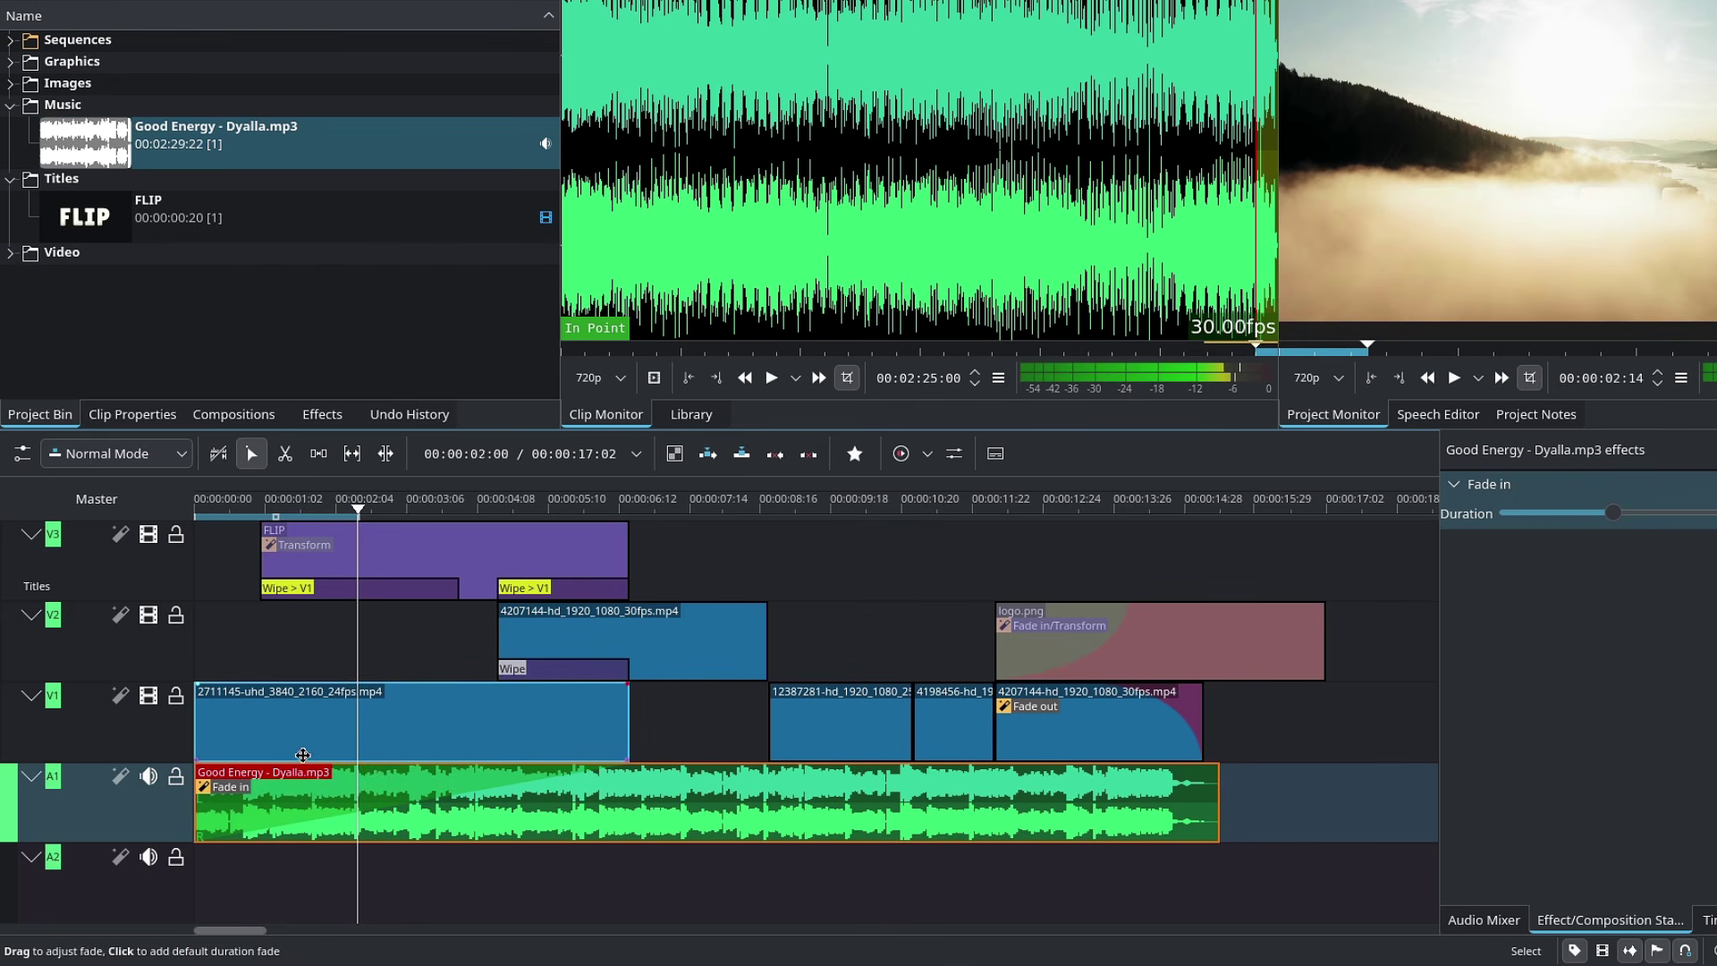
key(Home)
key(space)
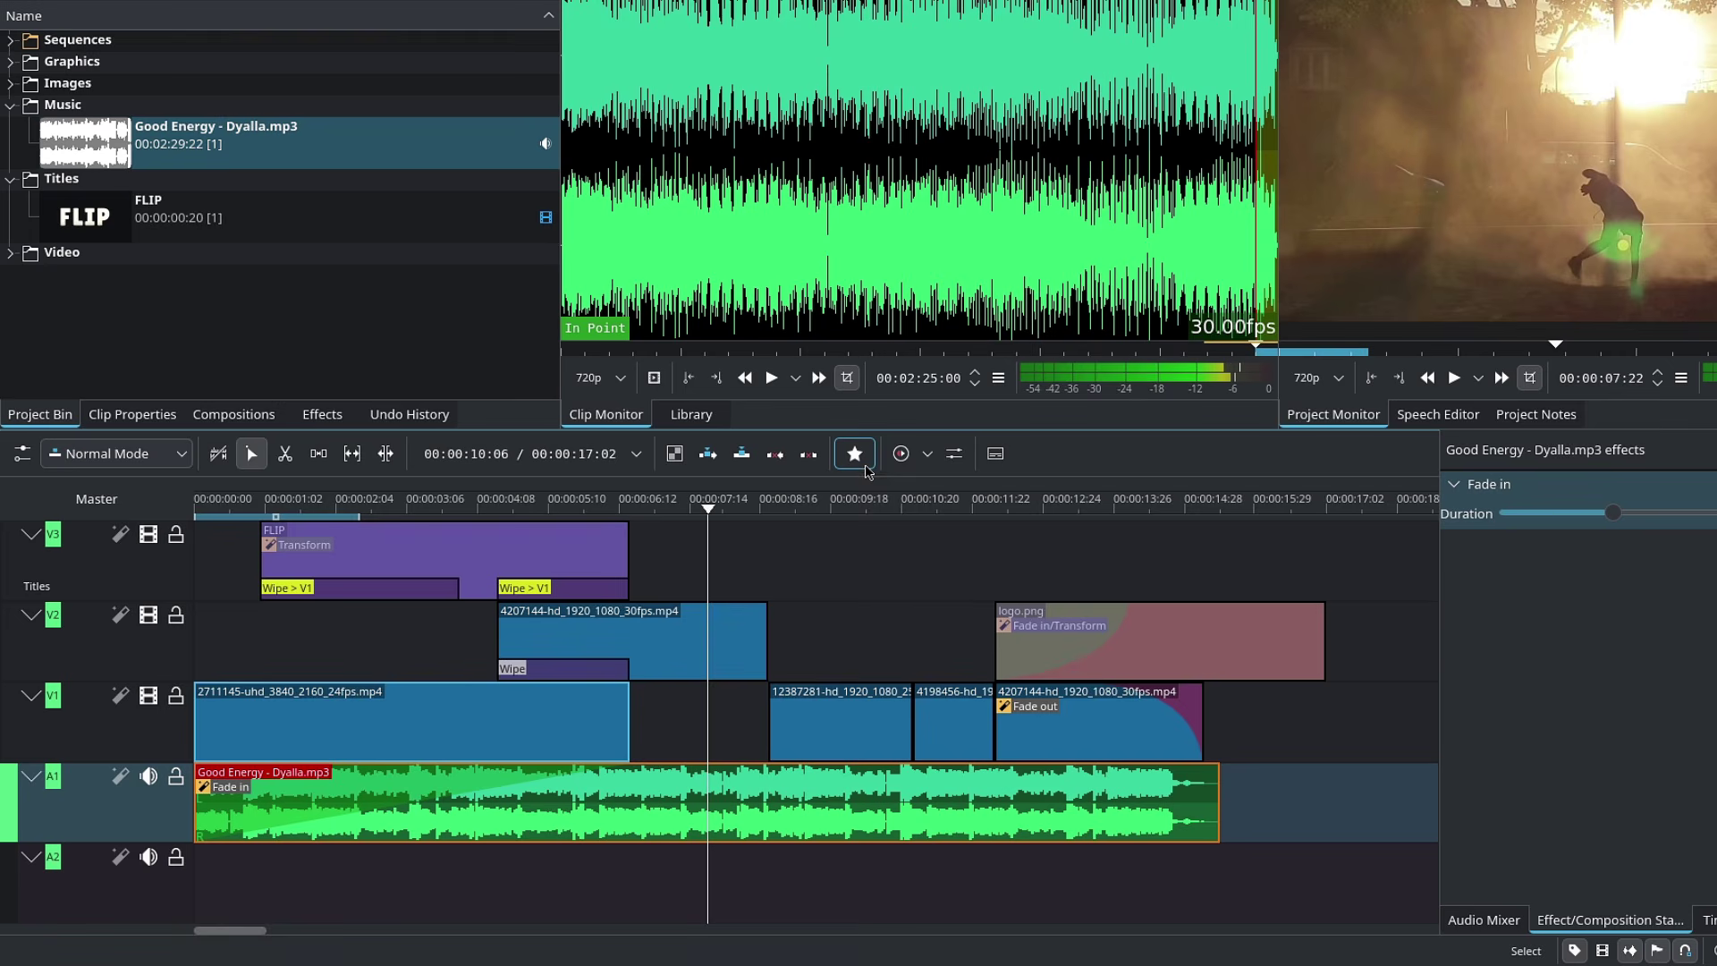
Apply a Volume (keyframable) effect to the music clip, set its gain to -12 dB, and play the timeline
click(854, 454)
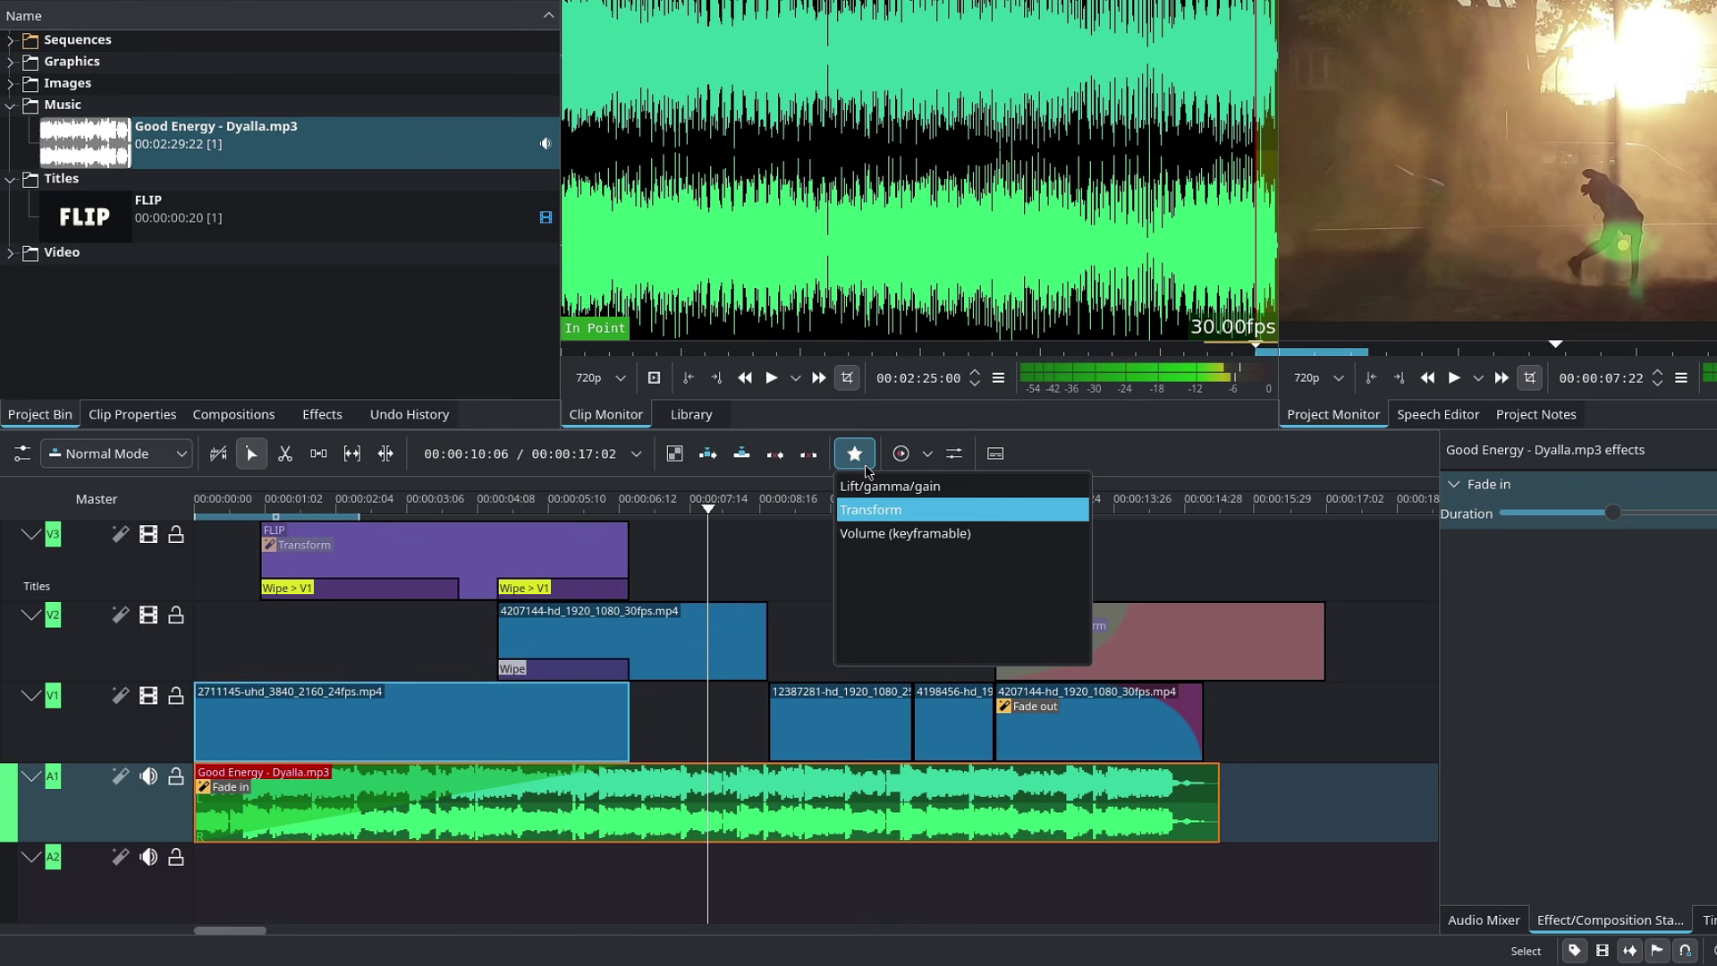
drag(894, 534, 816, 803)
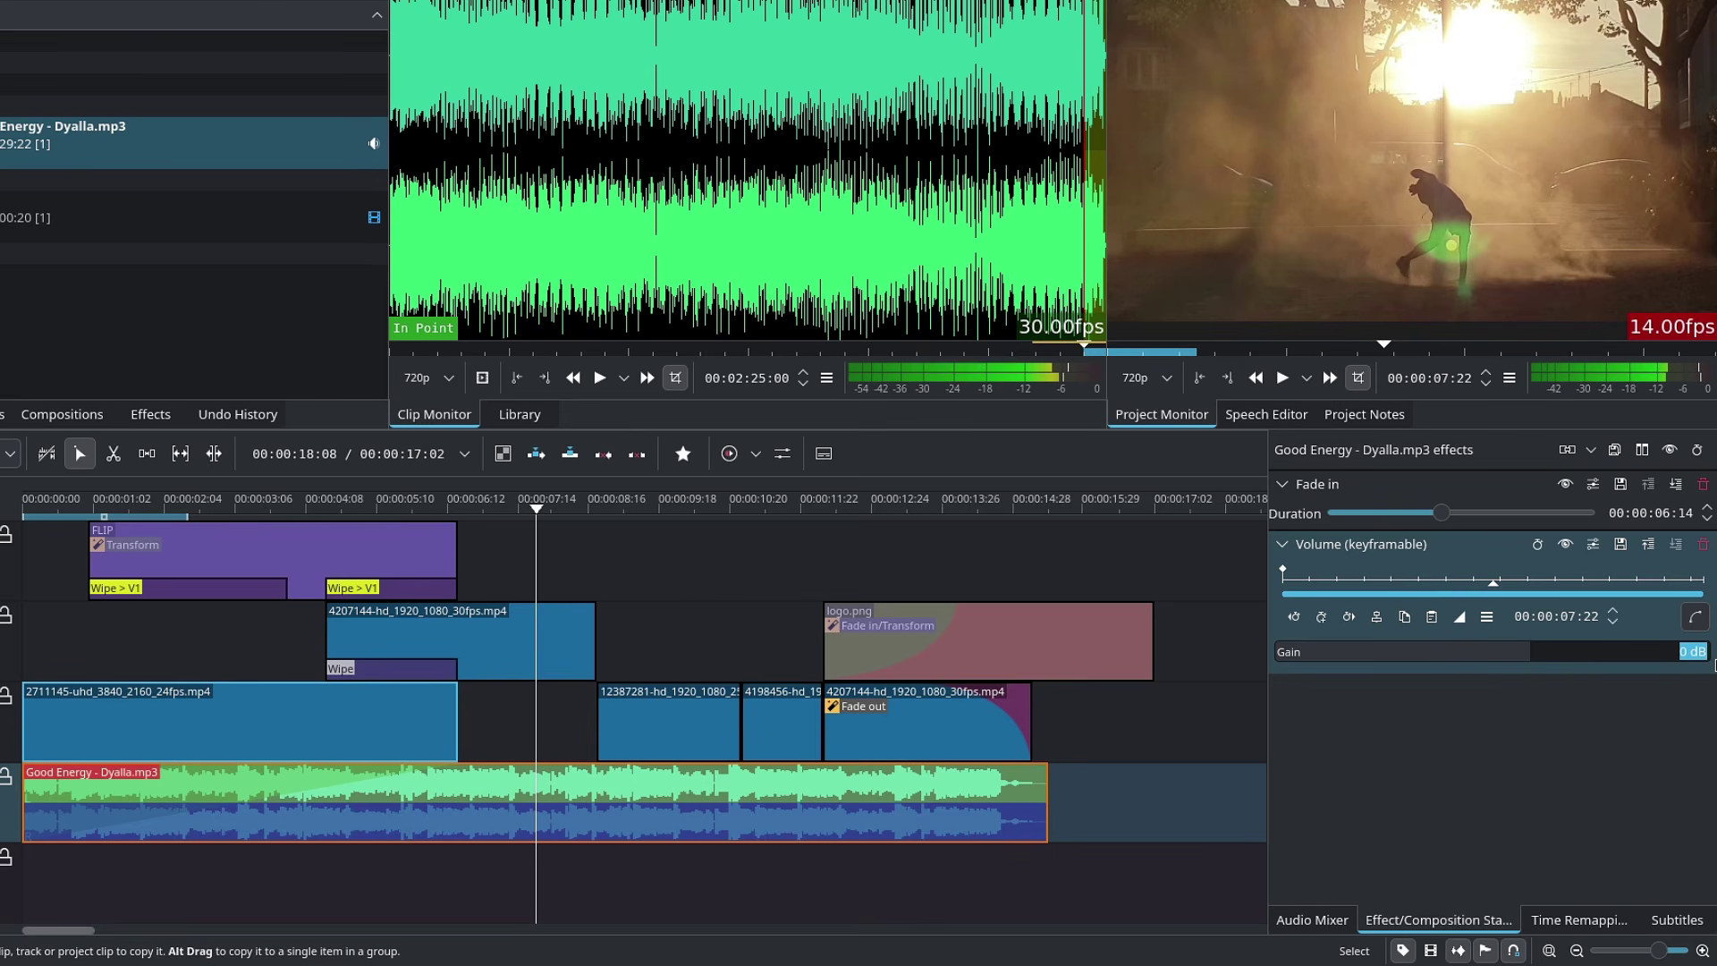
key(Return)
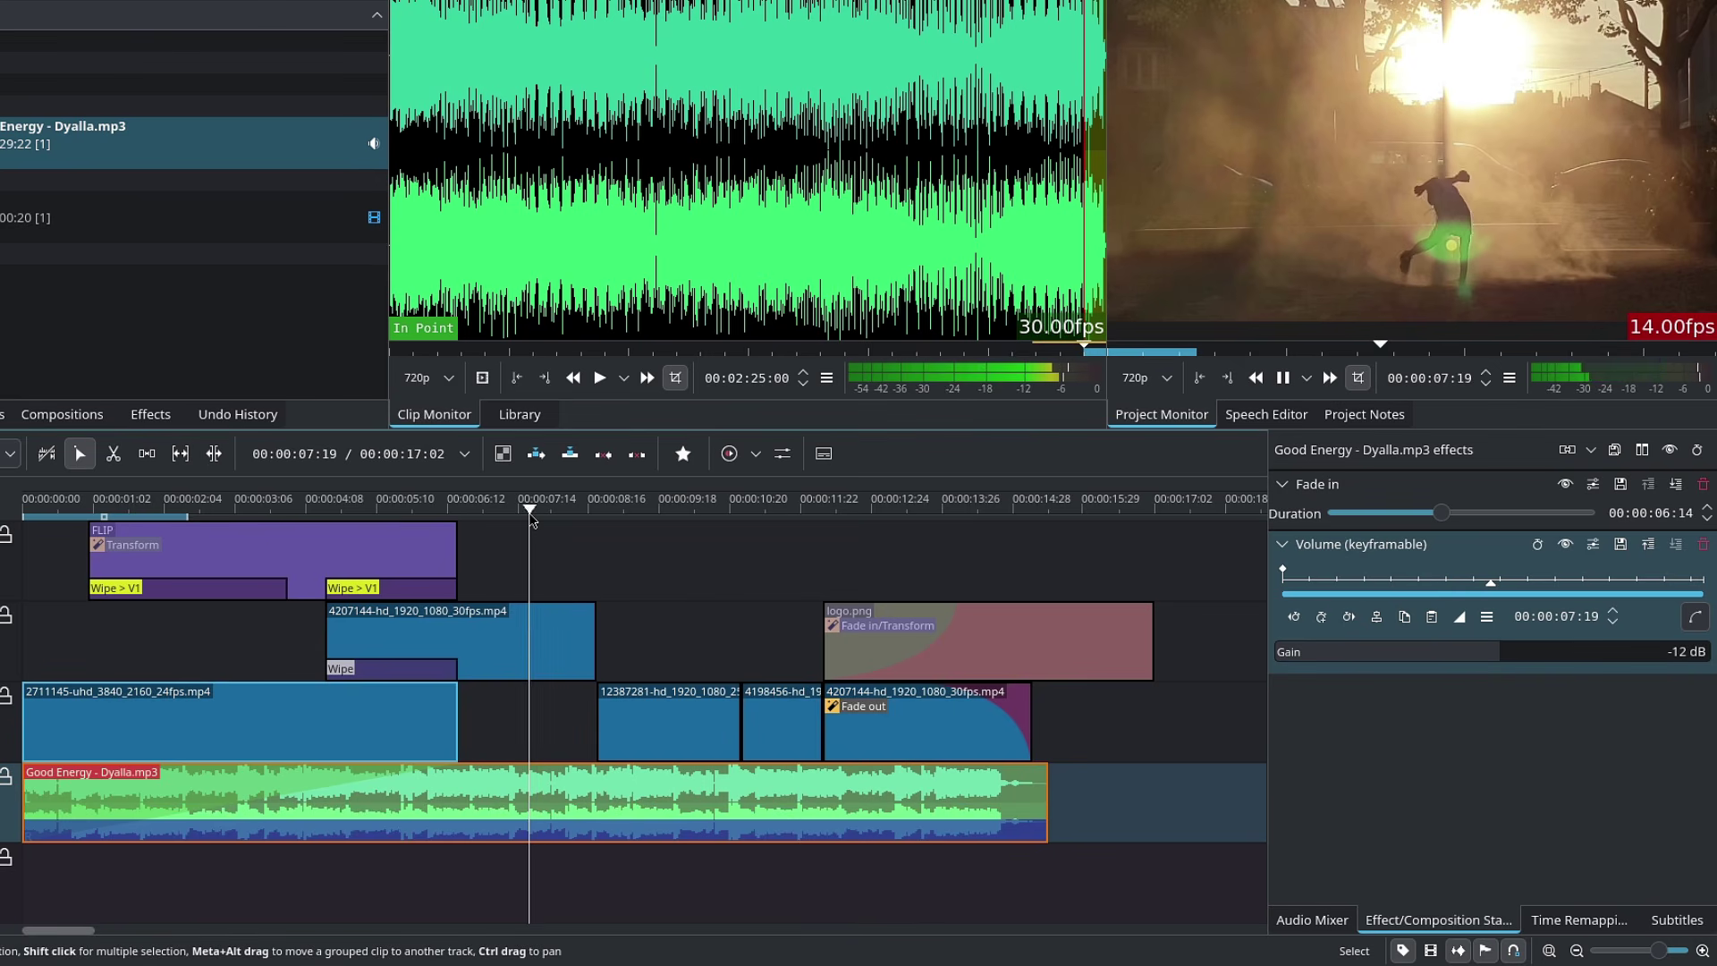
key(space)
Set the music clip's gain to -6 dB and play the timeline again to check the volume
click(1661, 650)
text(-6)
key(Return)
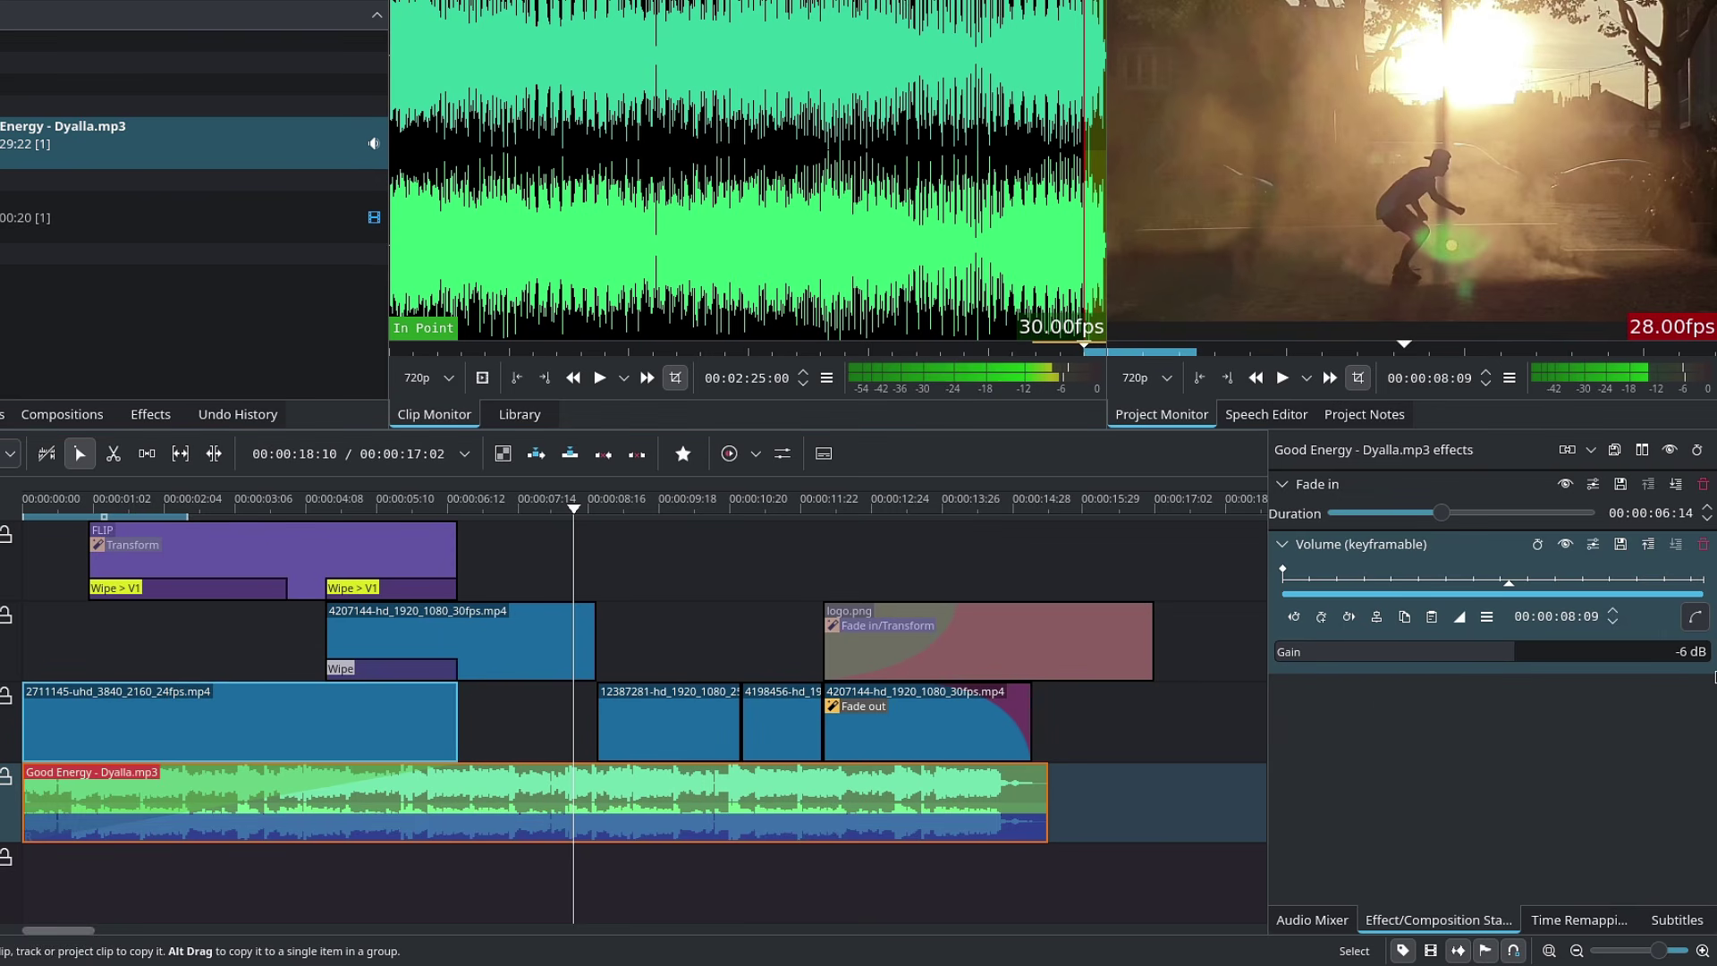
key(space)
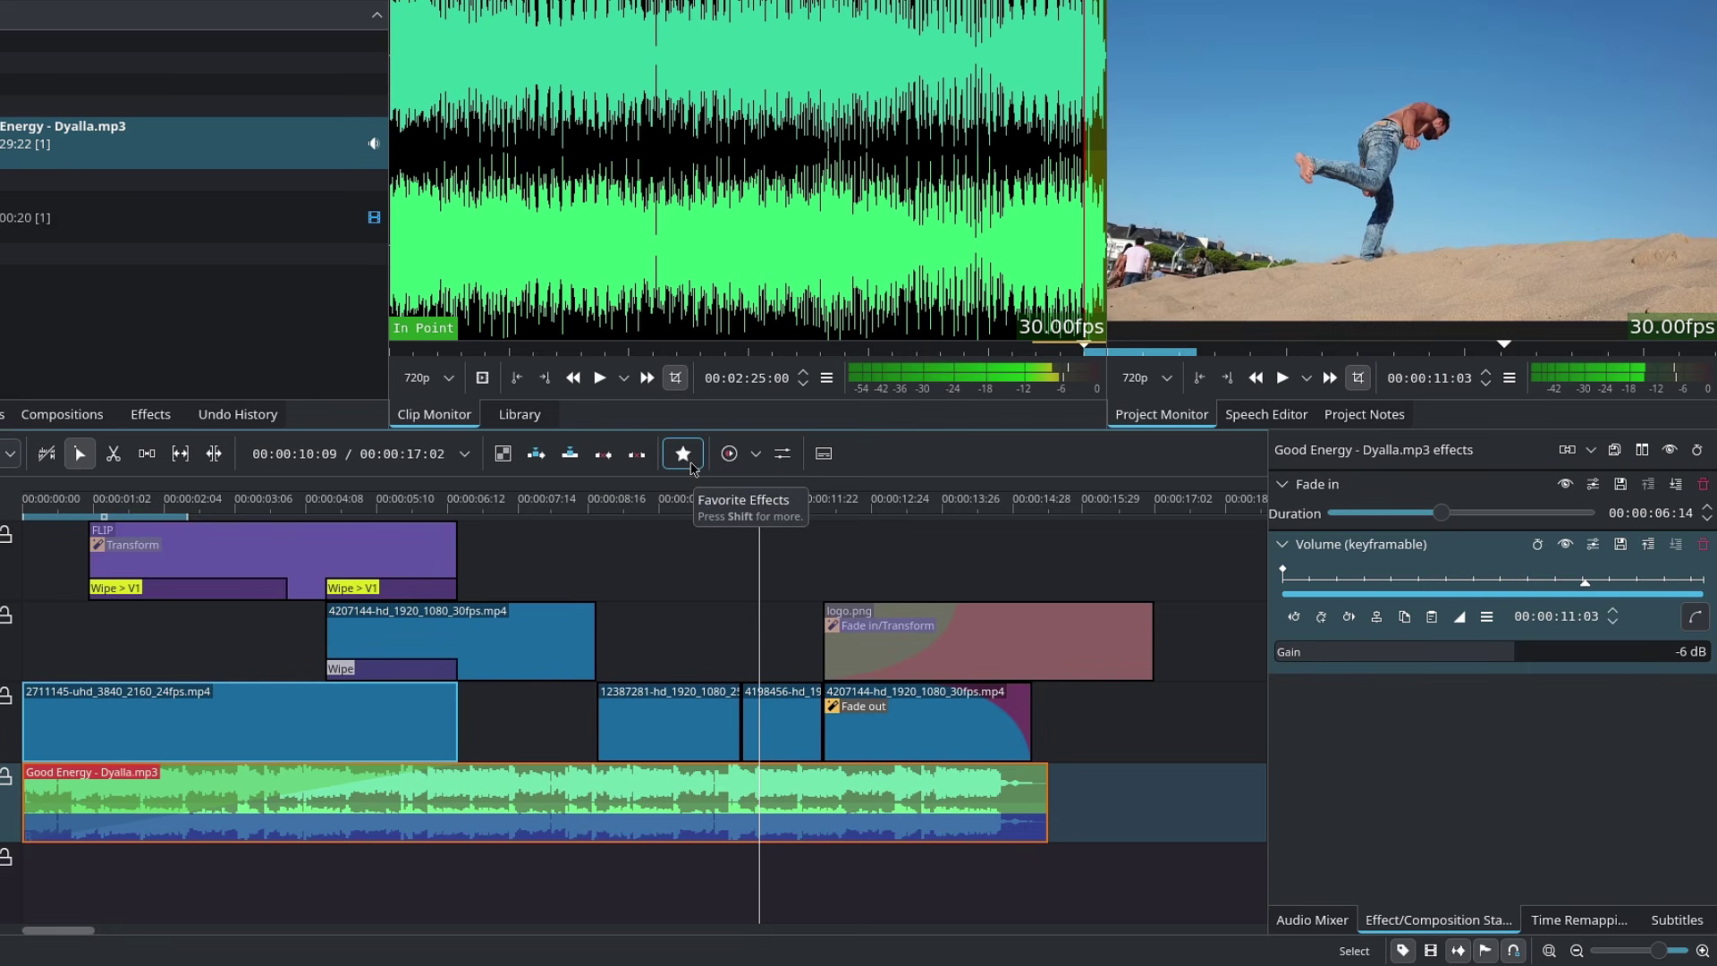
Apply a Lift/gamma/gain effect to the 12387281 clip on V1 and show a frame of that clip
click(682, 453)
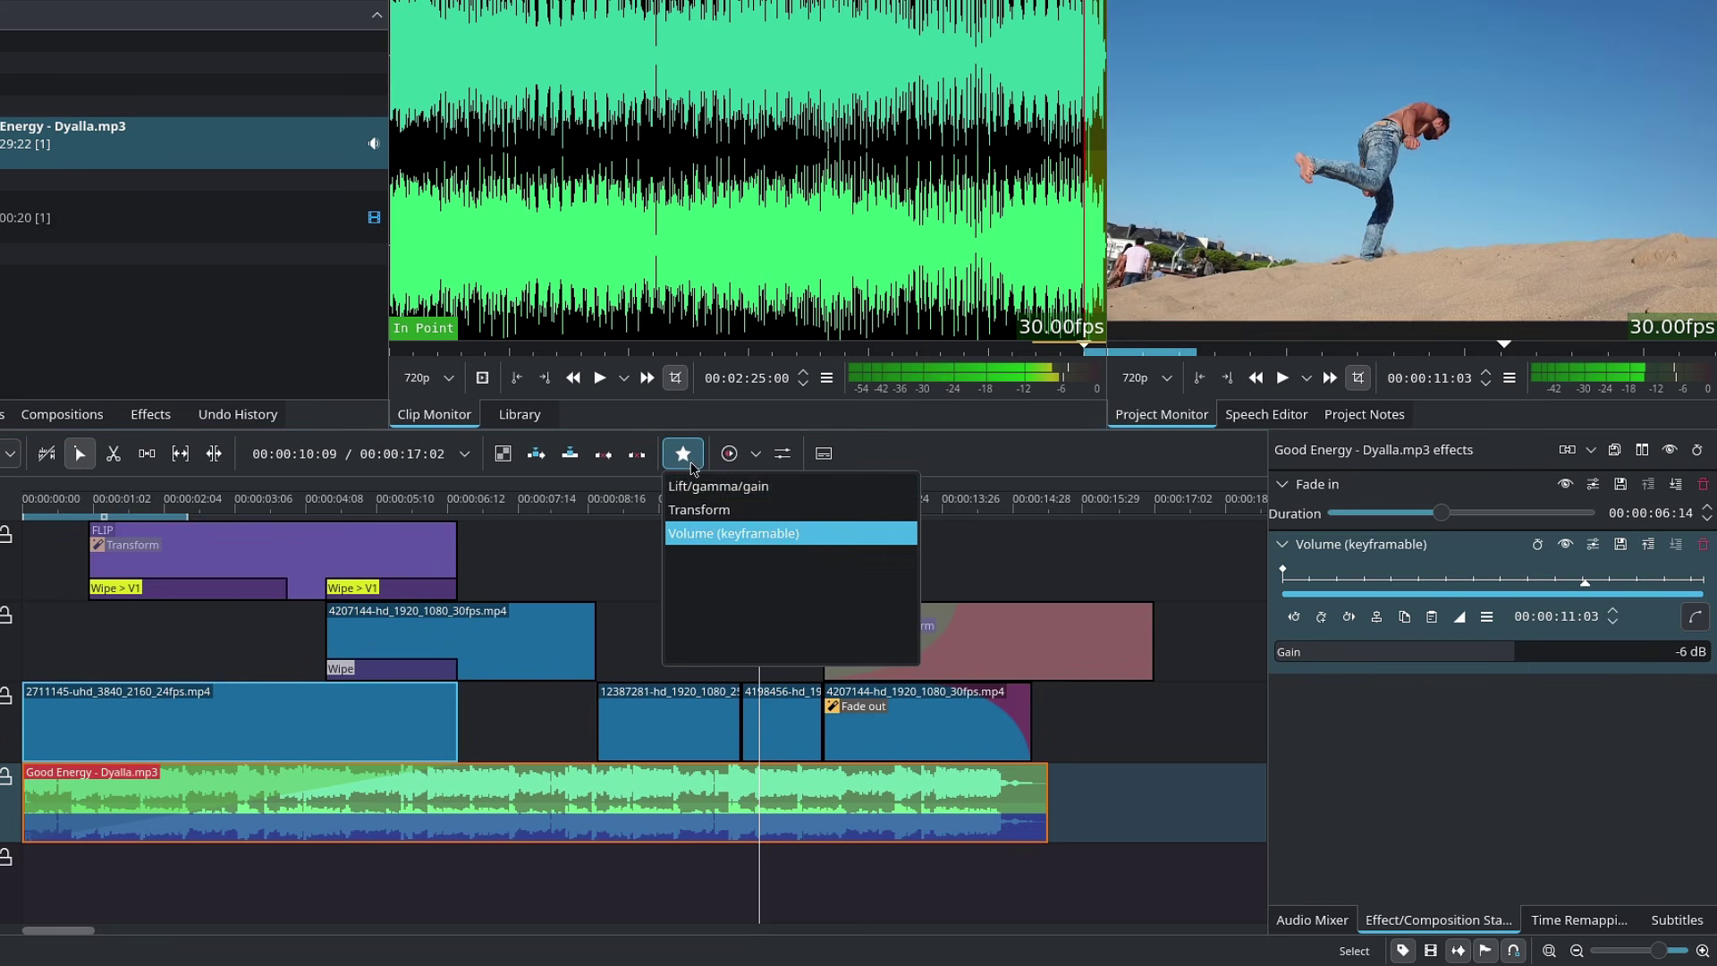
drag(715, 487, 651, 719)
click(634, 515)
click(633, 514)
click(664, 718)
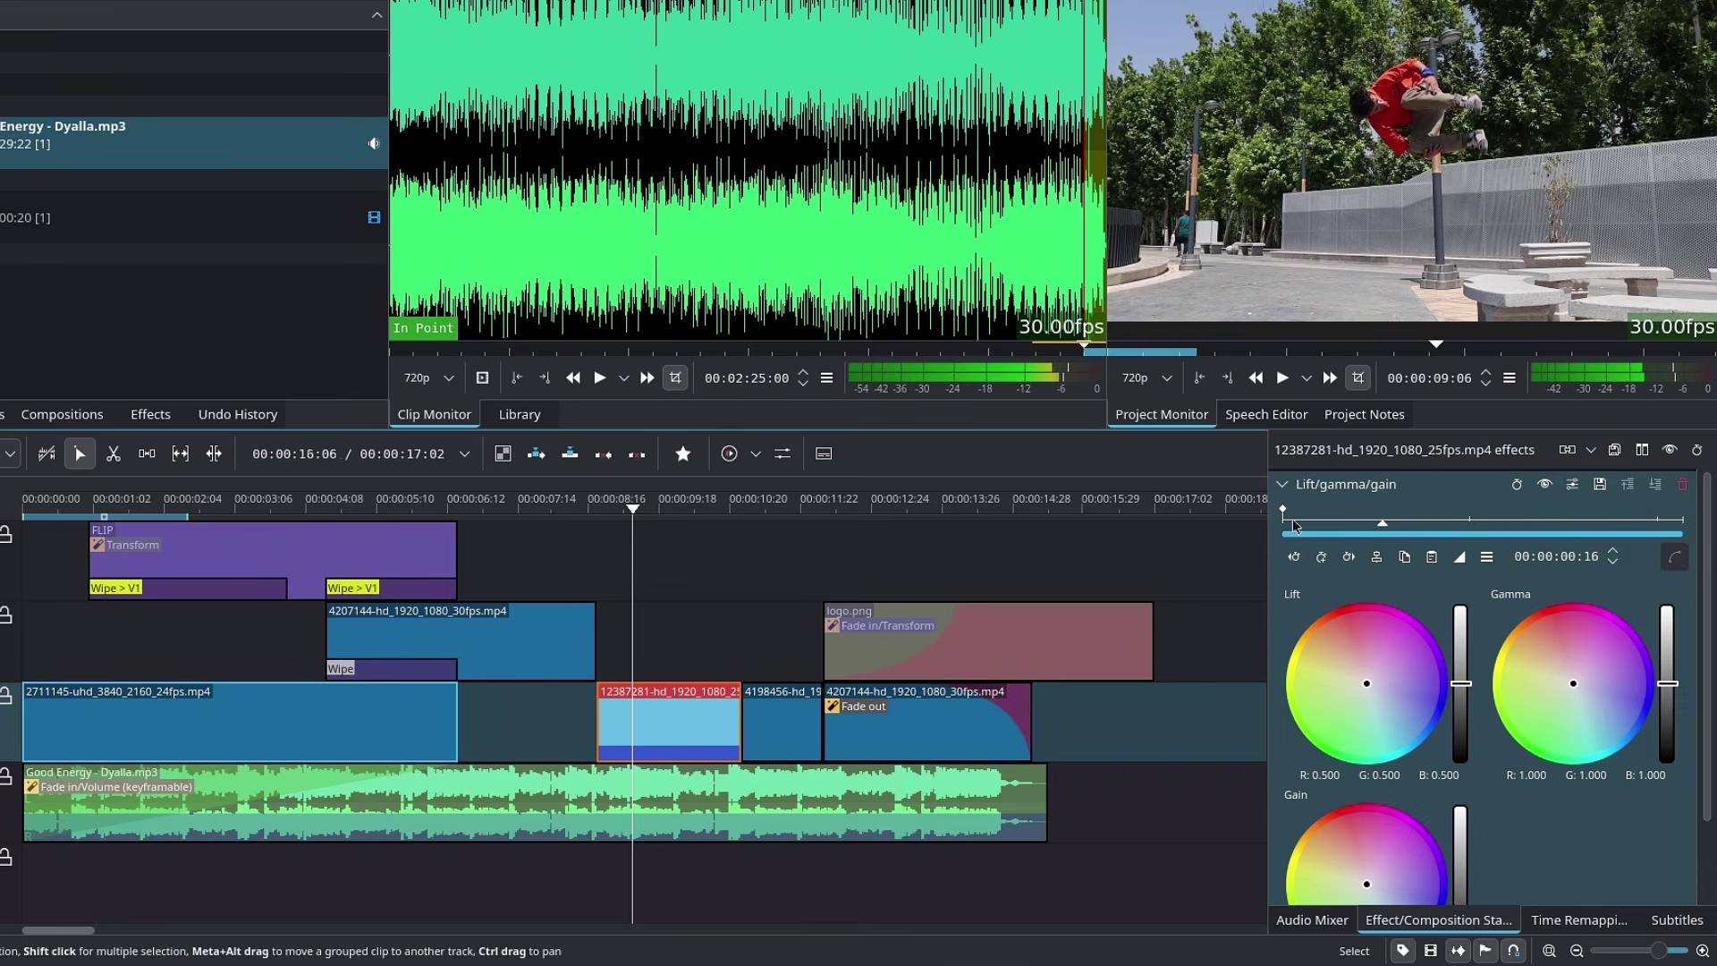
scroll(1708, 590, down, 2)
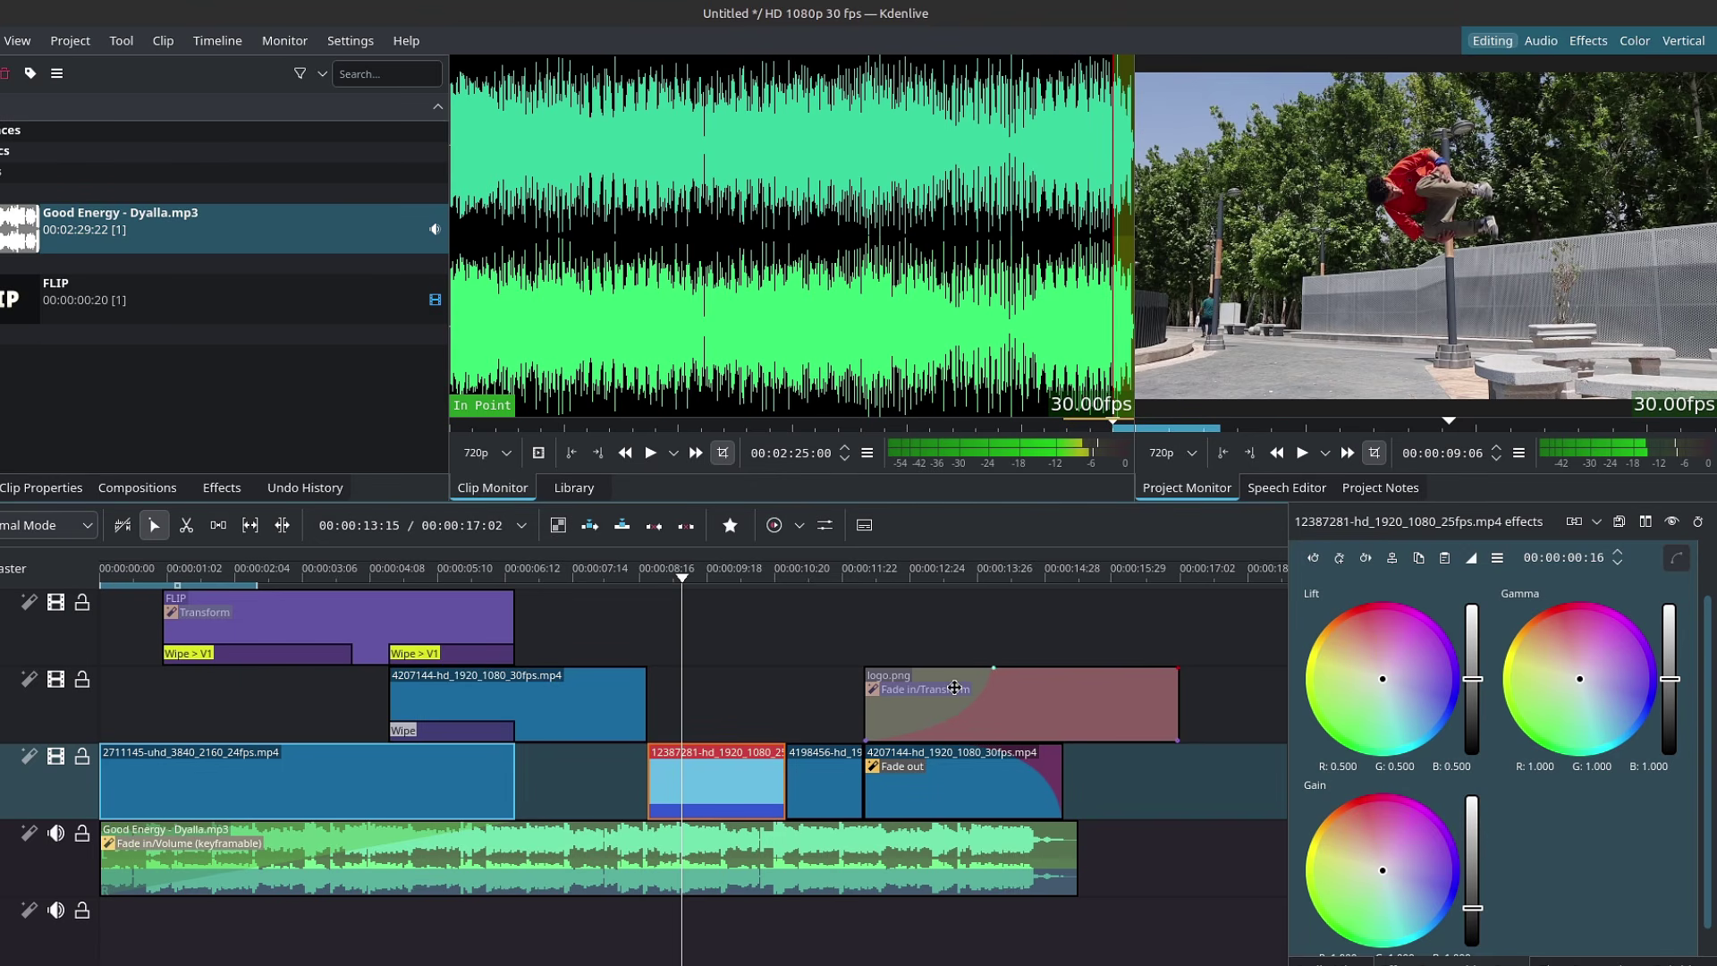
Switch to the Color layout and examine the waveform and vectorscope at different frames of the 12387281 clip
click(1635, 42)
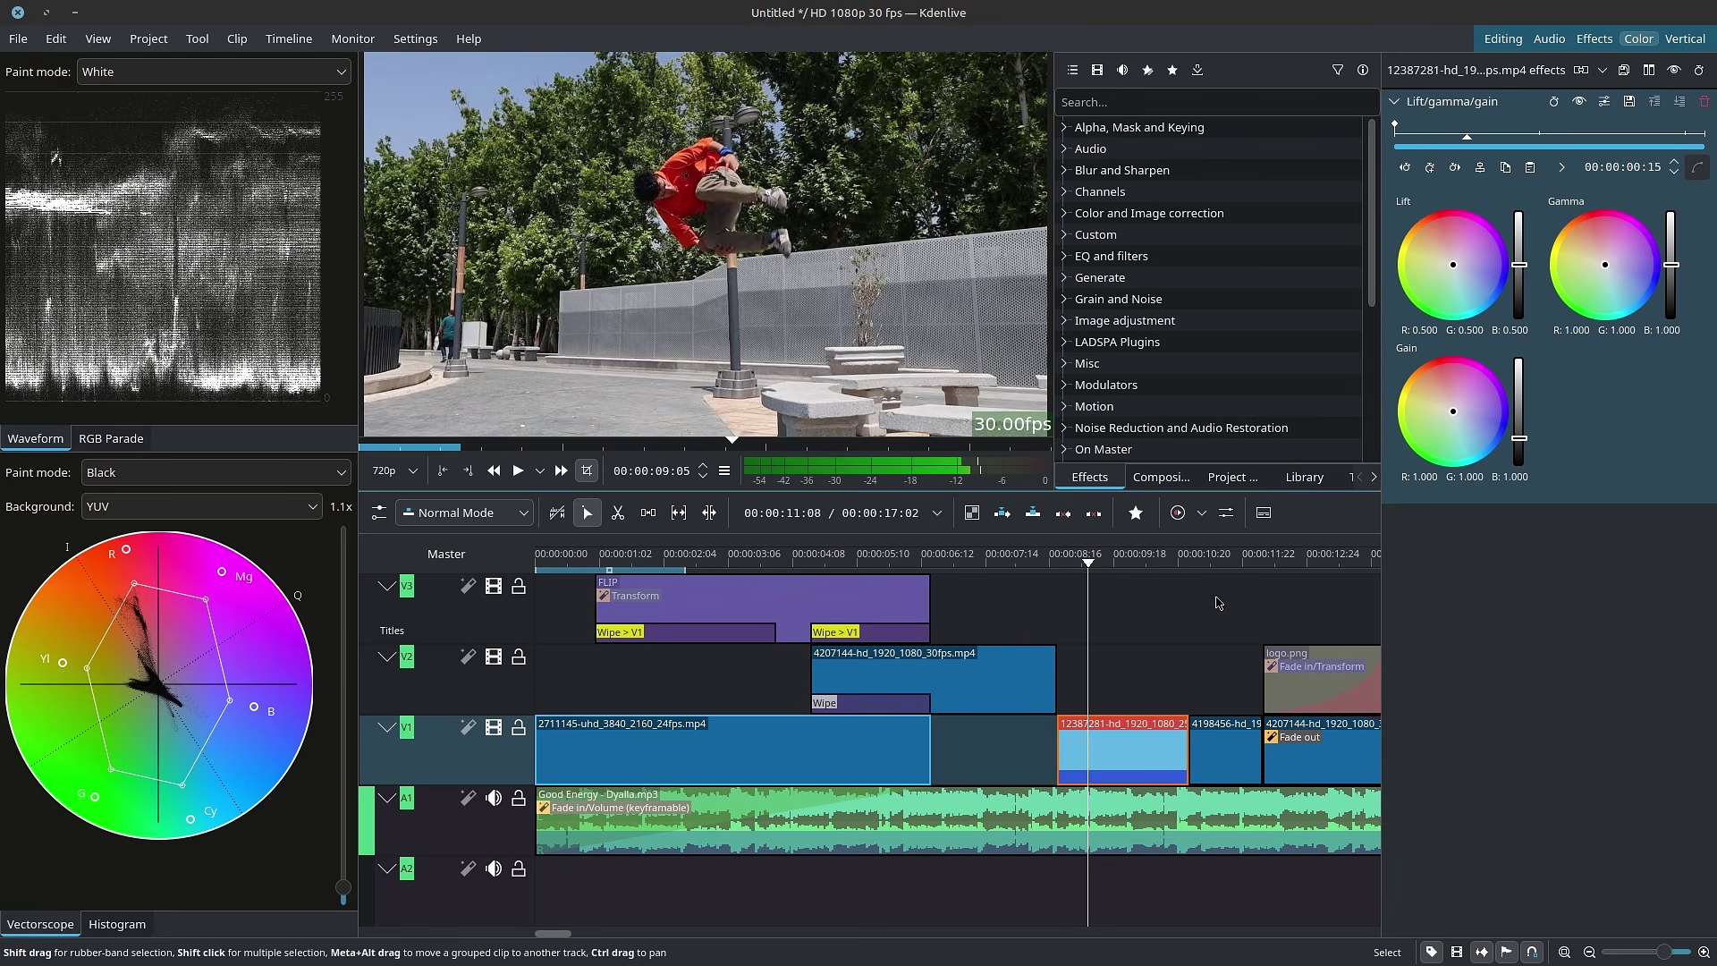
click(1038, 574)
drag(1070, 571, 1120, 572)
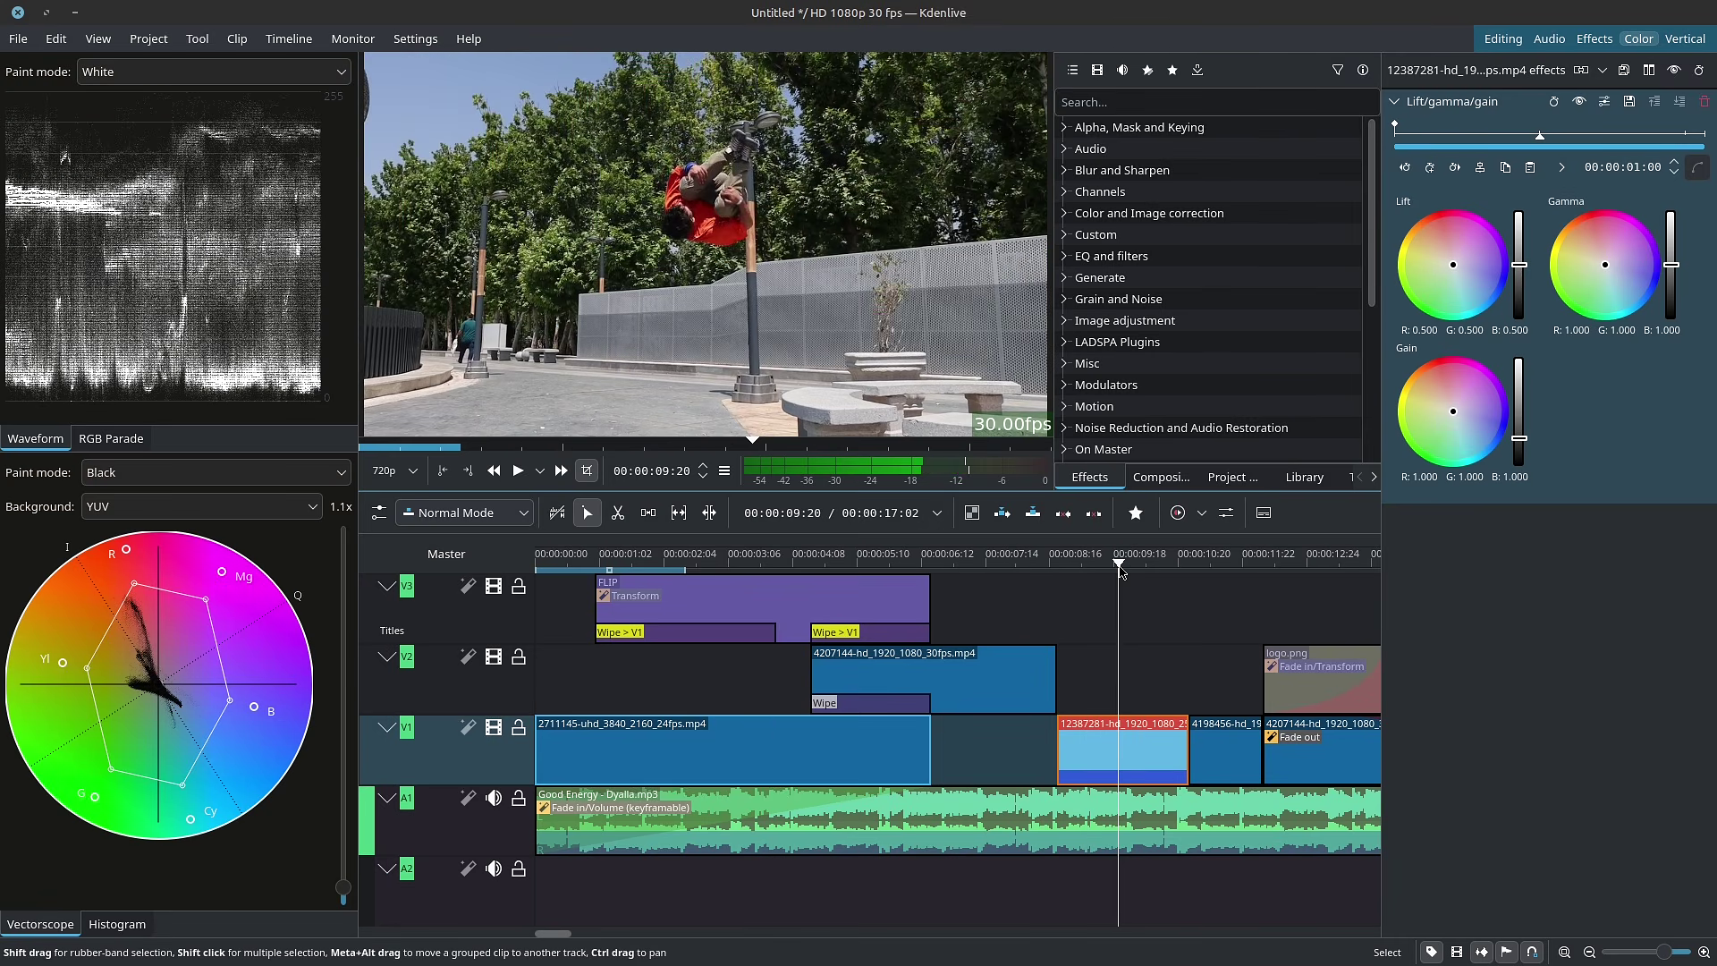
Return to the Editing layout and grade the 12387281 clip with lift 0.484 and gamma R 1.161, G 1.006, B 0.950
click(1517, 44)
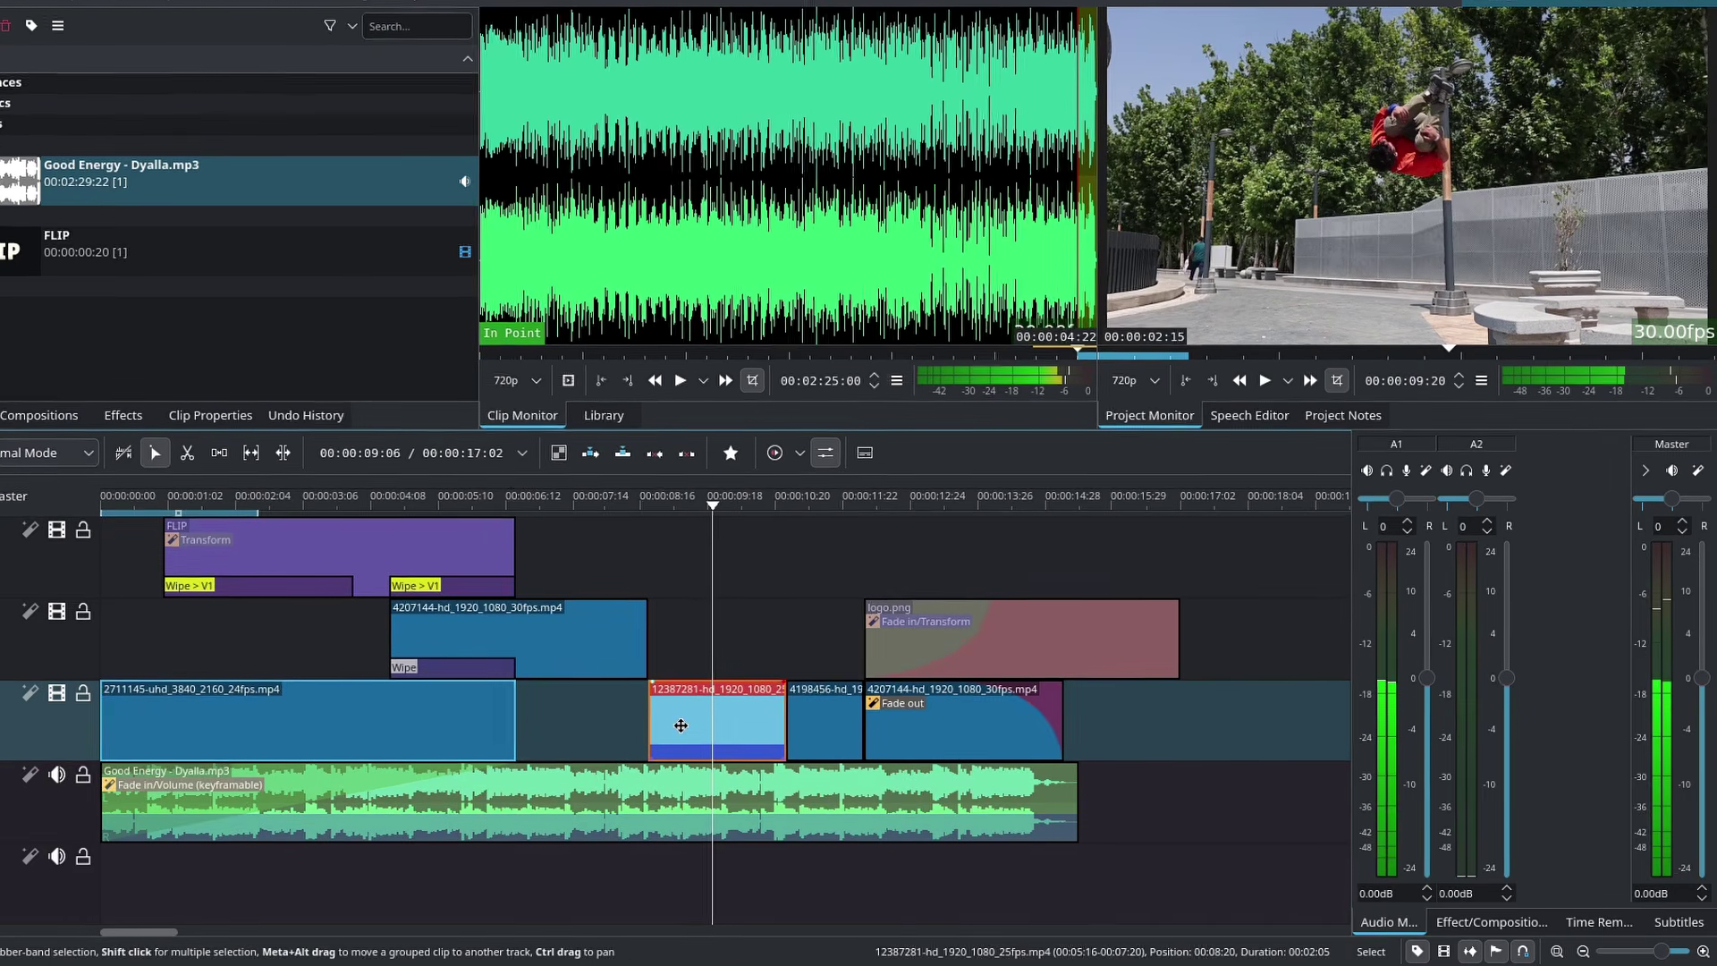
click(720, 729)
drag(1496, 653, 1495, 656)
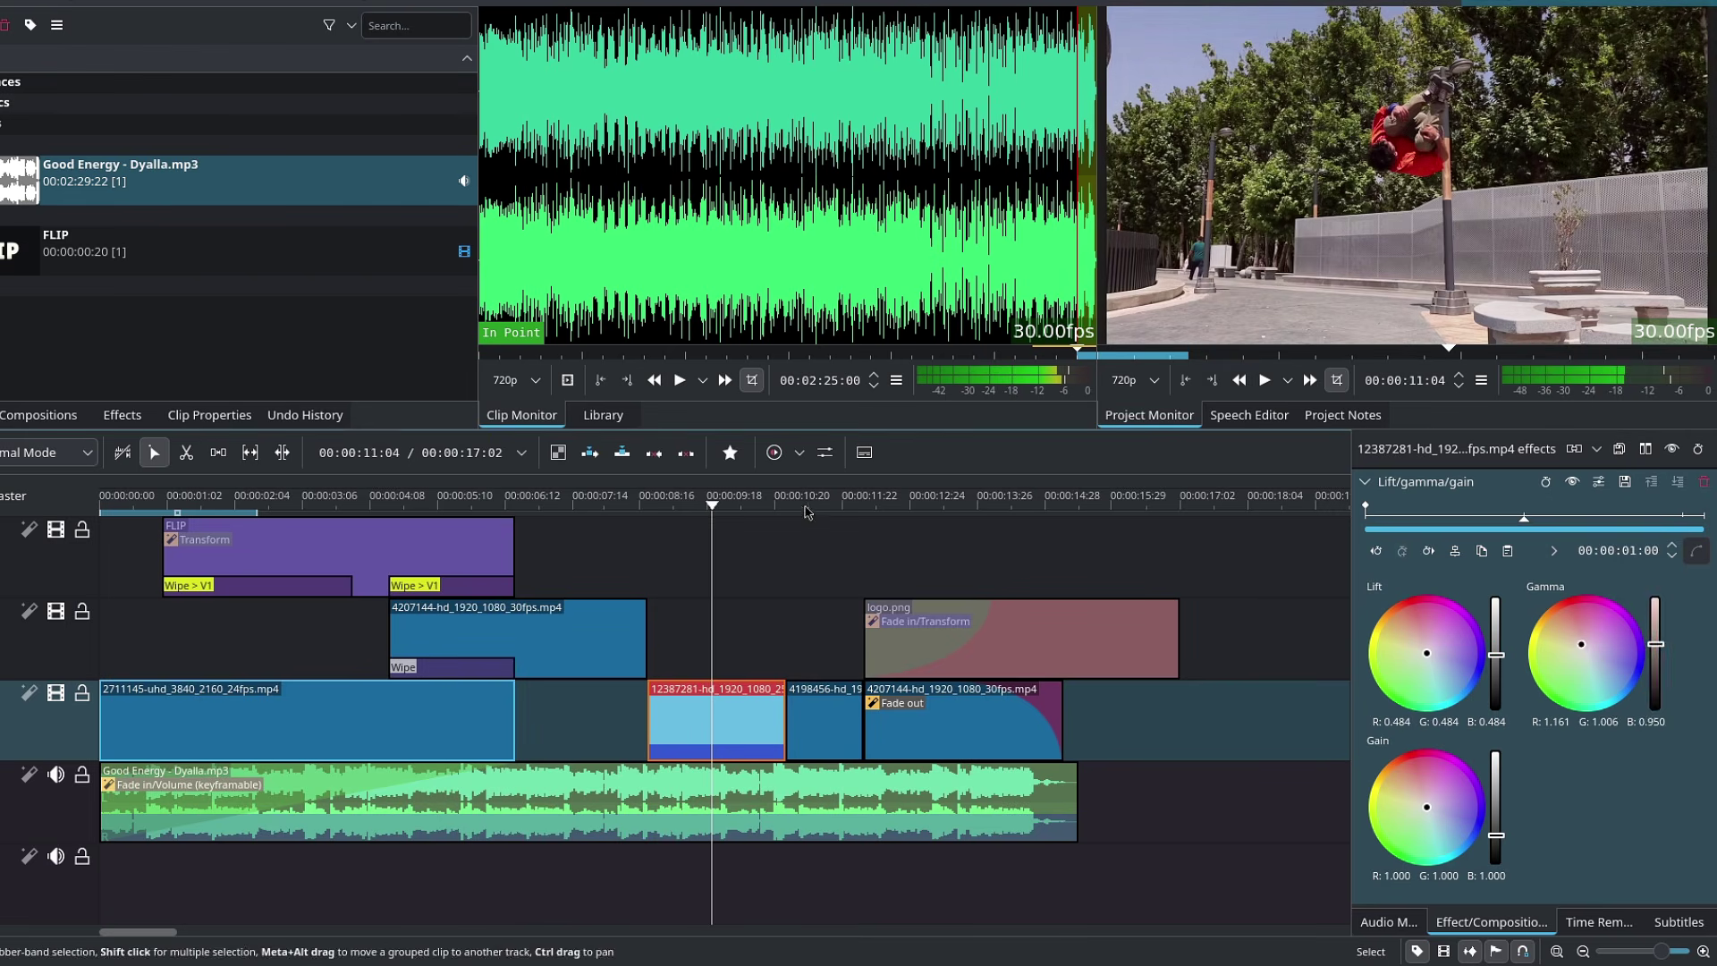
Apply a Lift/gamma/gain effect to the 4198456 clip, raise its gamma to 1.113, and scrub through the timeline
click(808, 715)
click(730, 452)
click(787, 503)
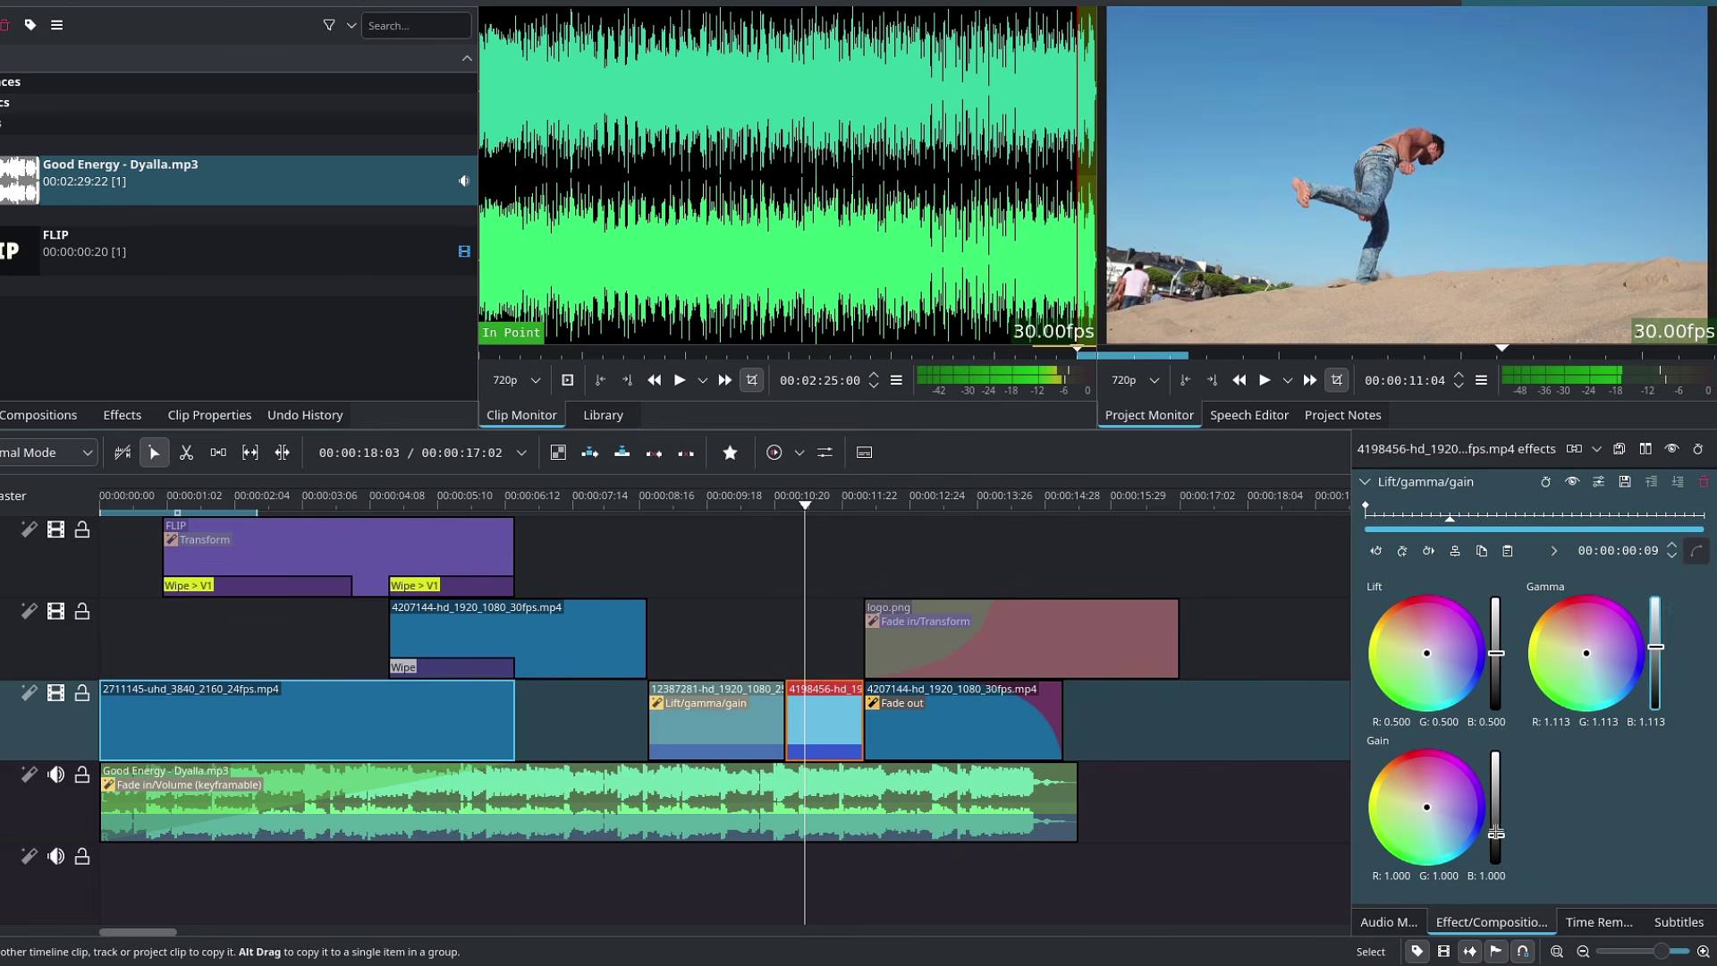
drag(854, 504, 919, 503)
click(601, 502)
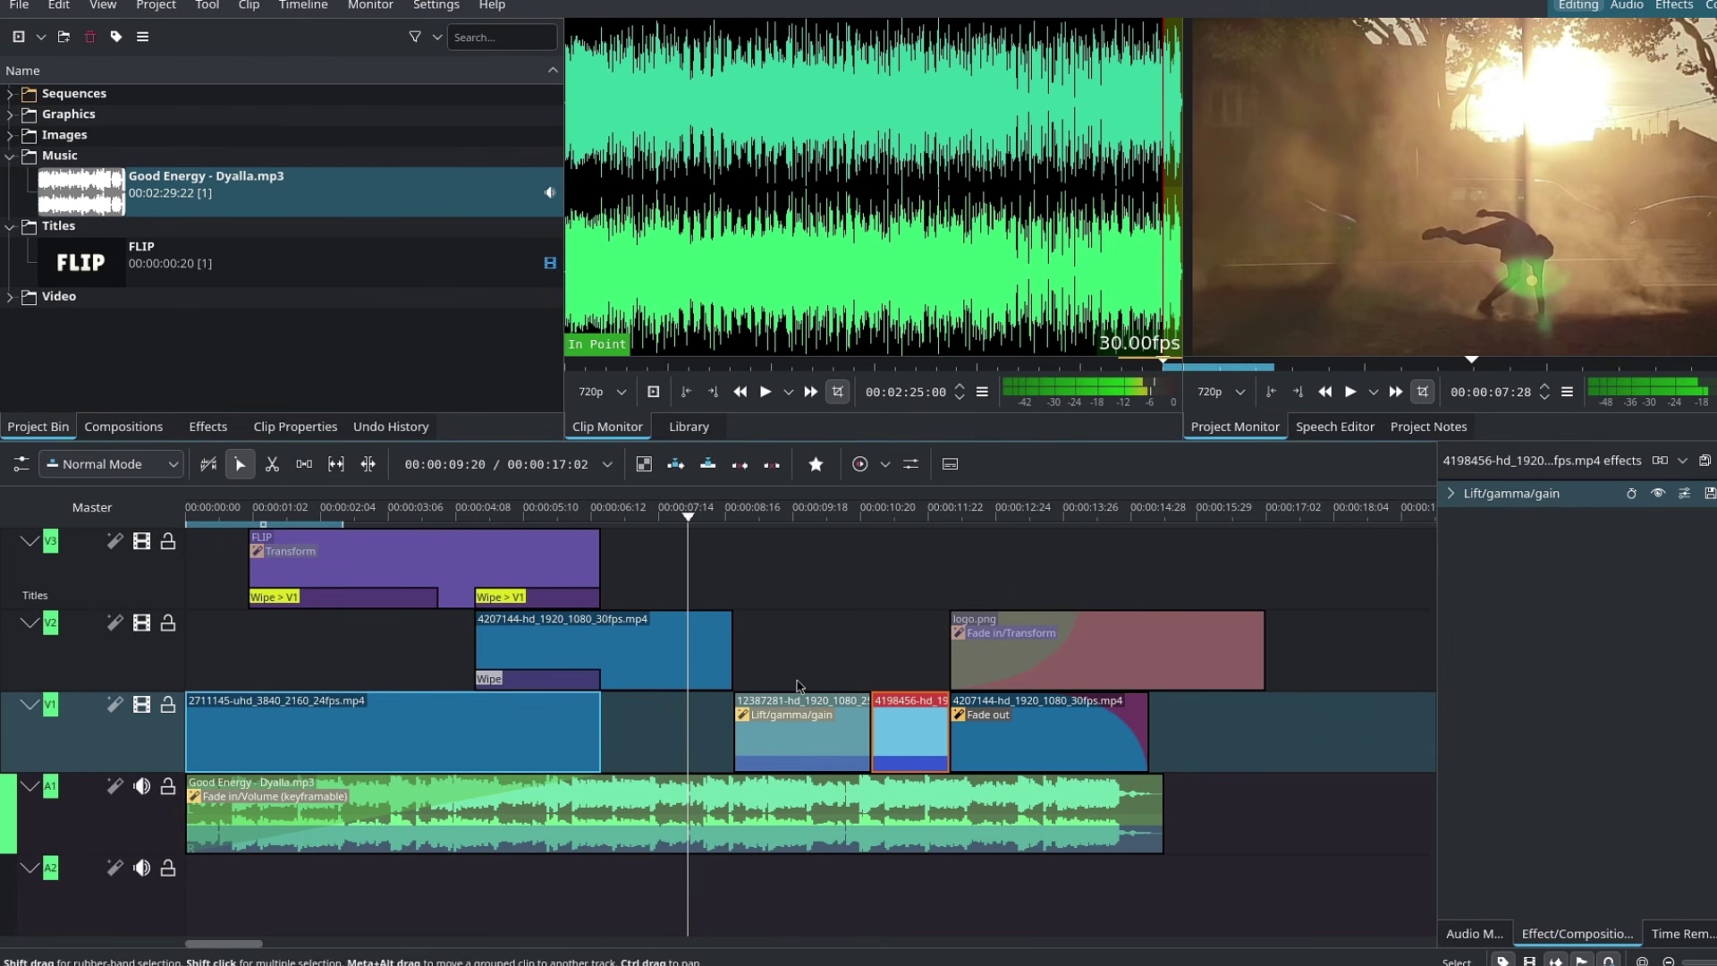
Browse the EQ and filters category of effects, check the Audio Equalizer (avfilter) options, and return to the project bin
click(193, 426)
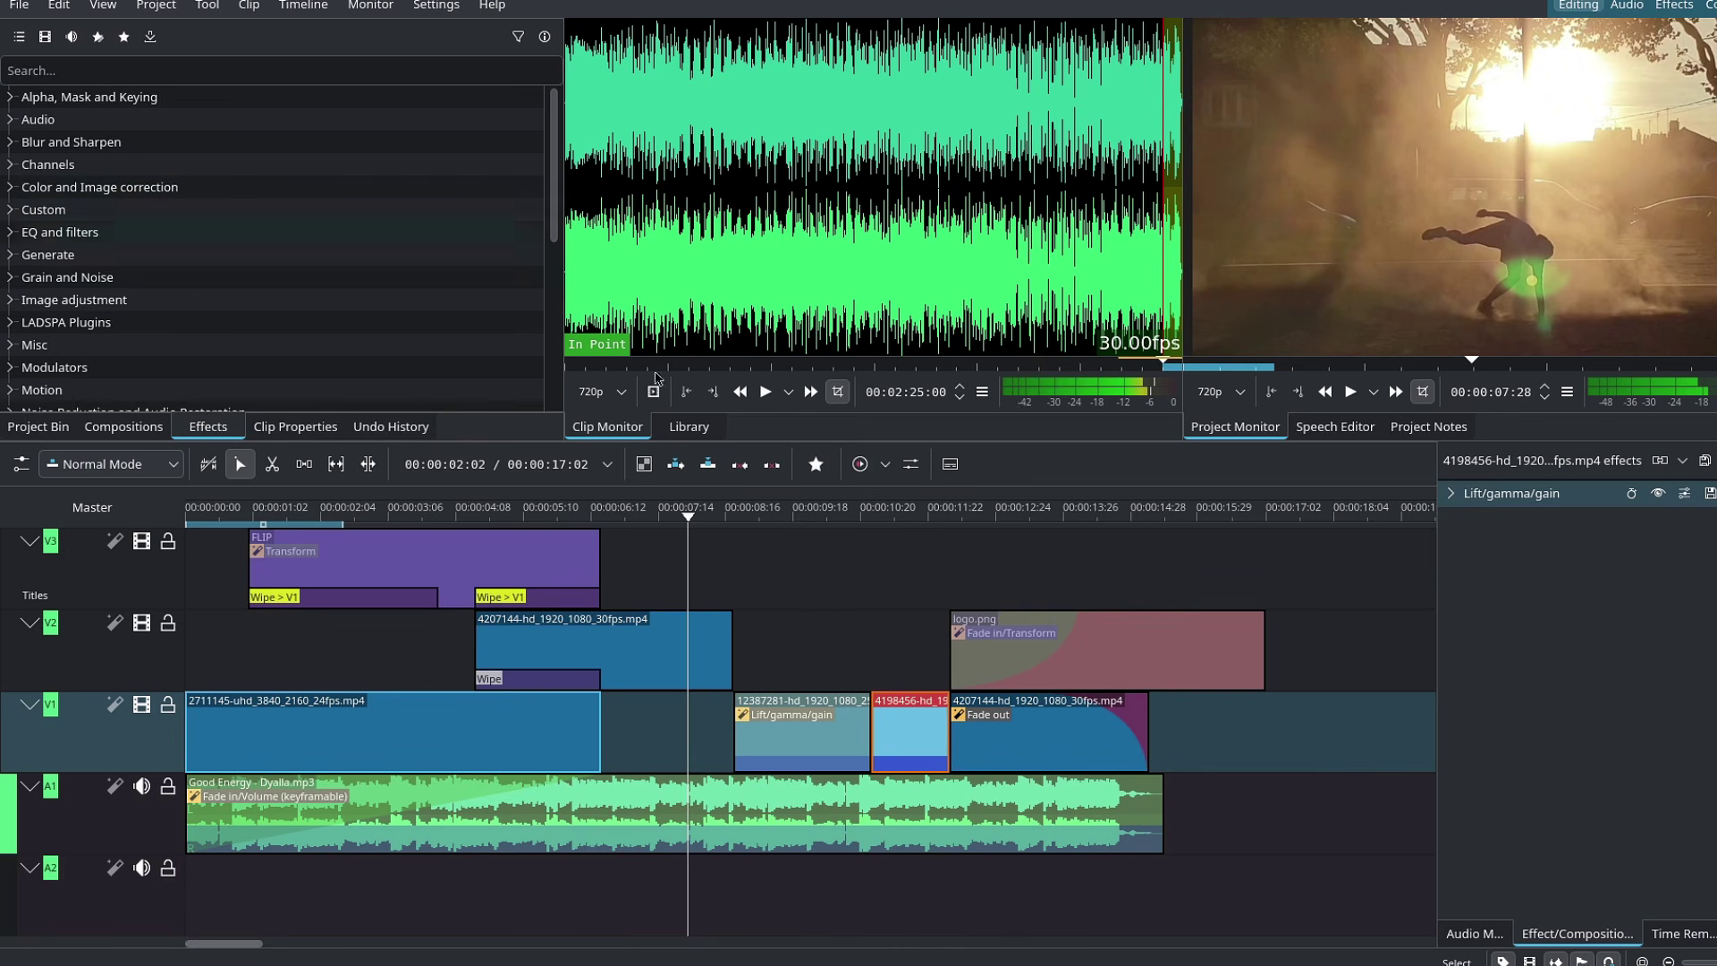
click(815, 464)
click(814, 472)
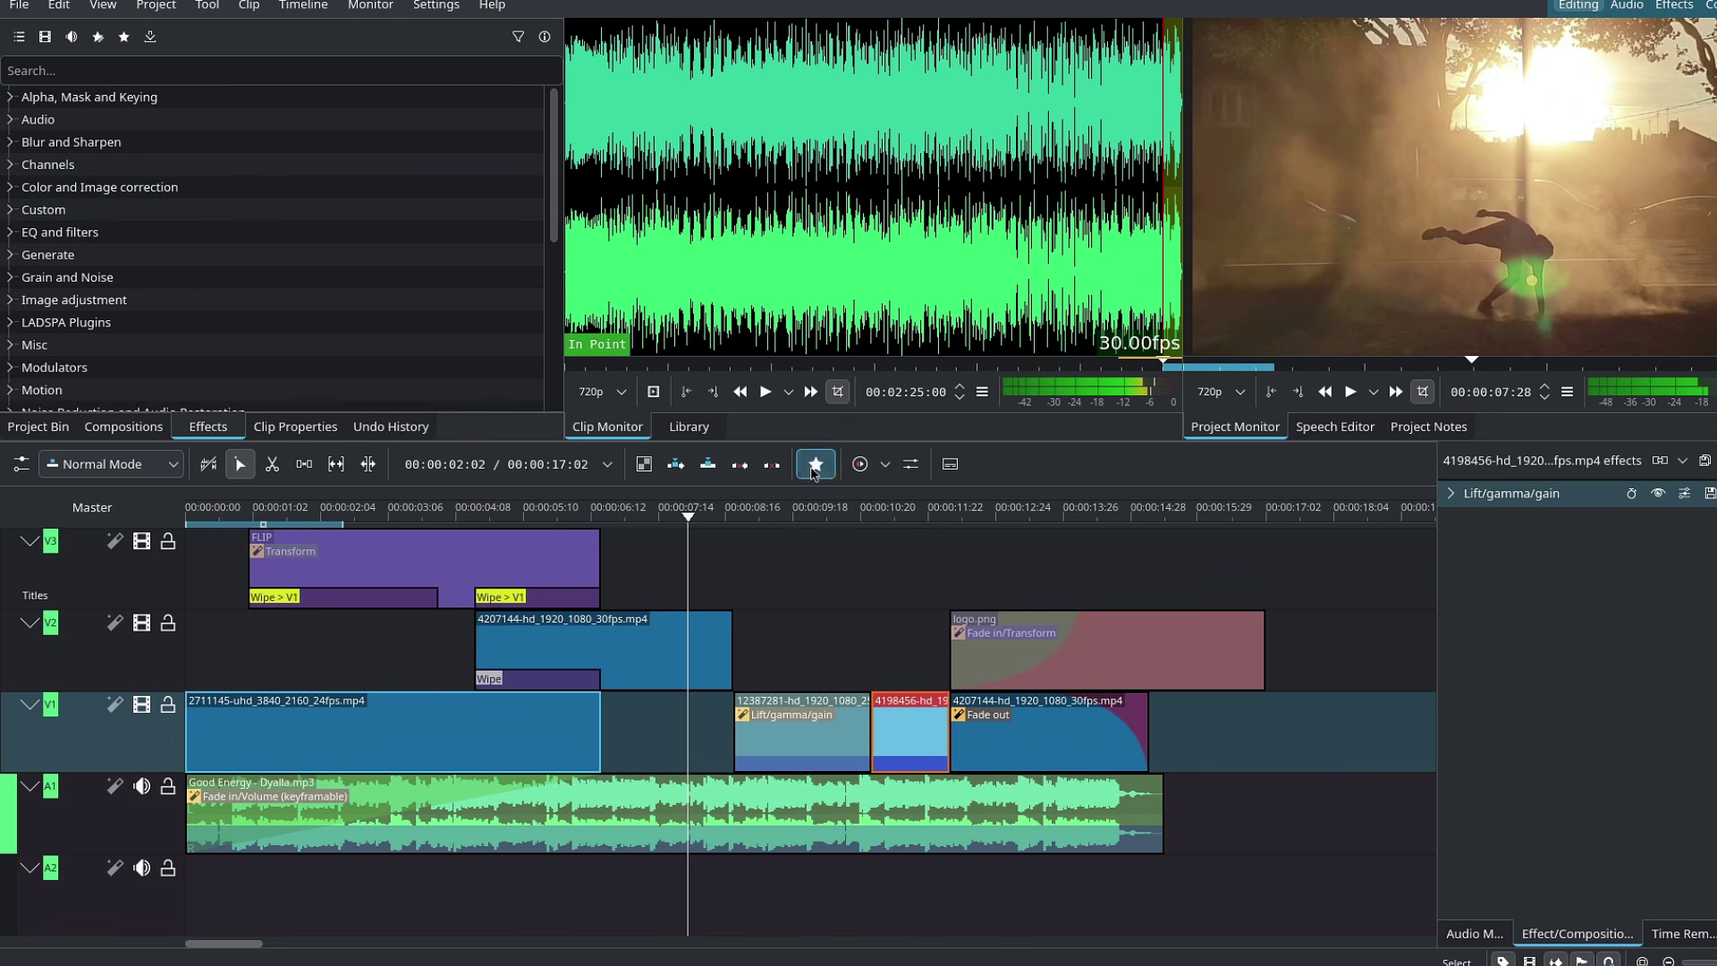
click(8, 234)
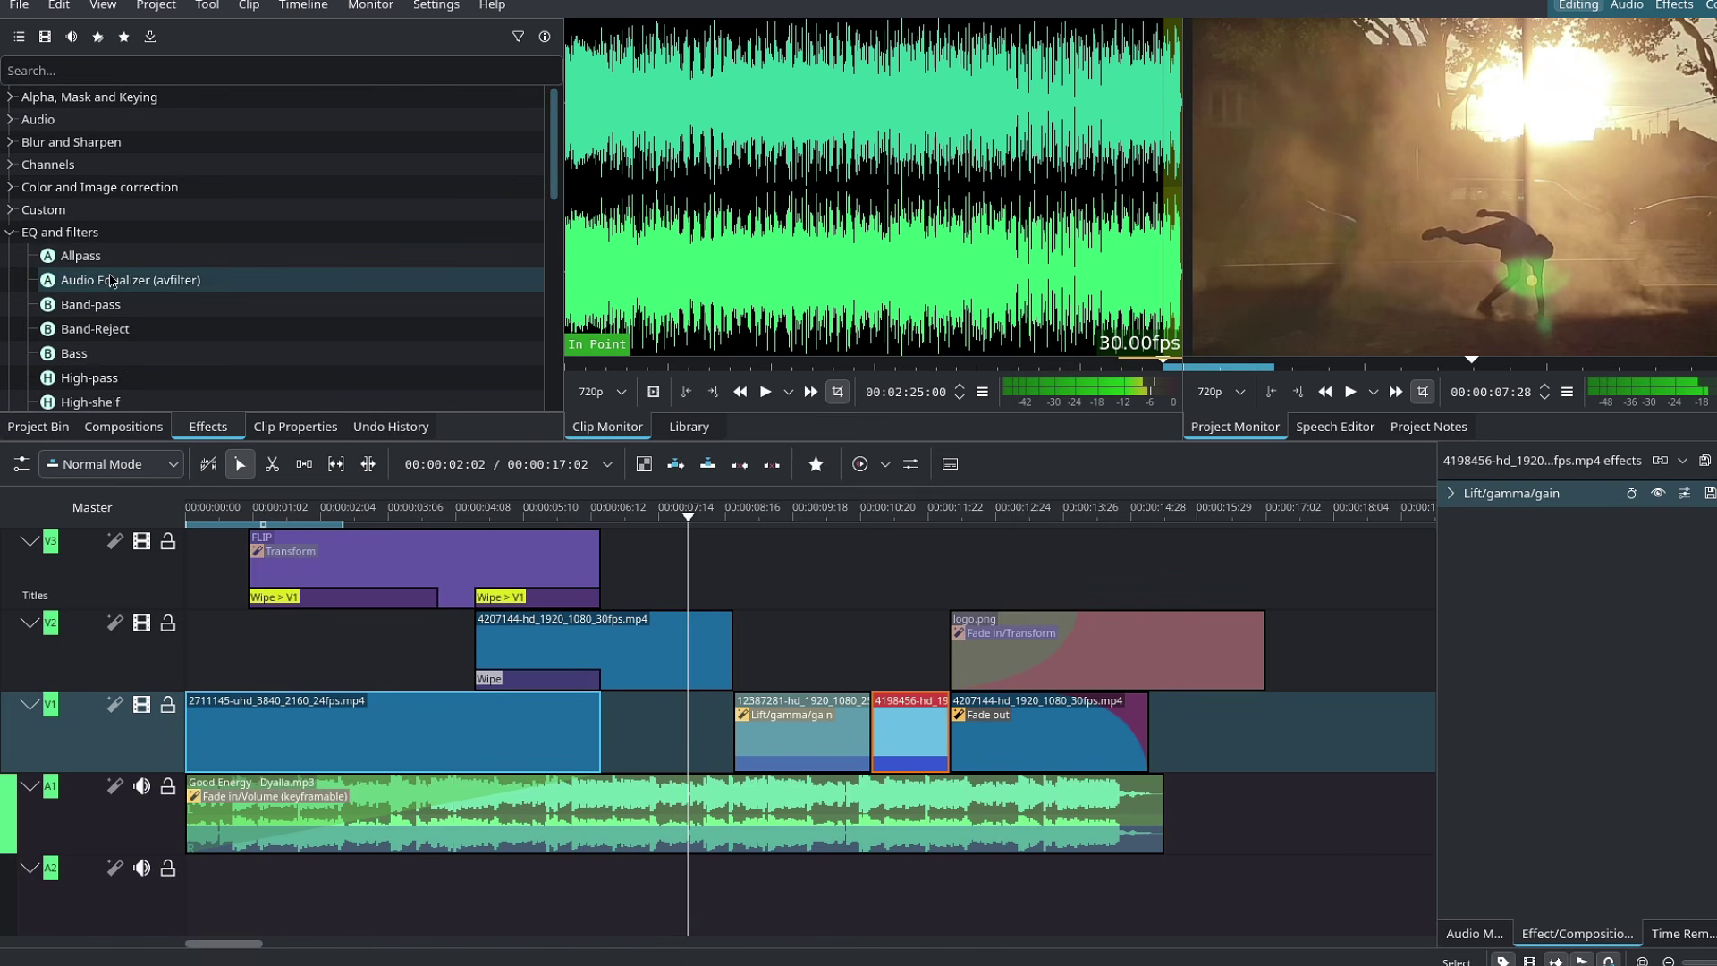
right_click(114, 280)
click(8, 235)
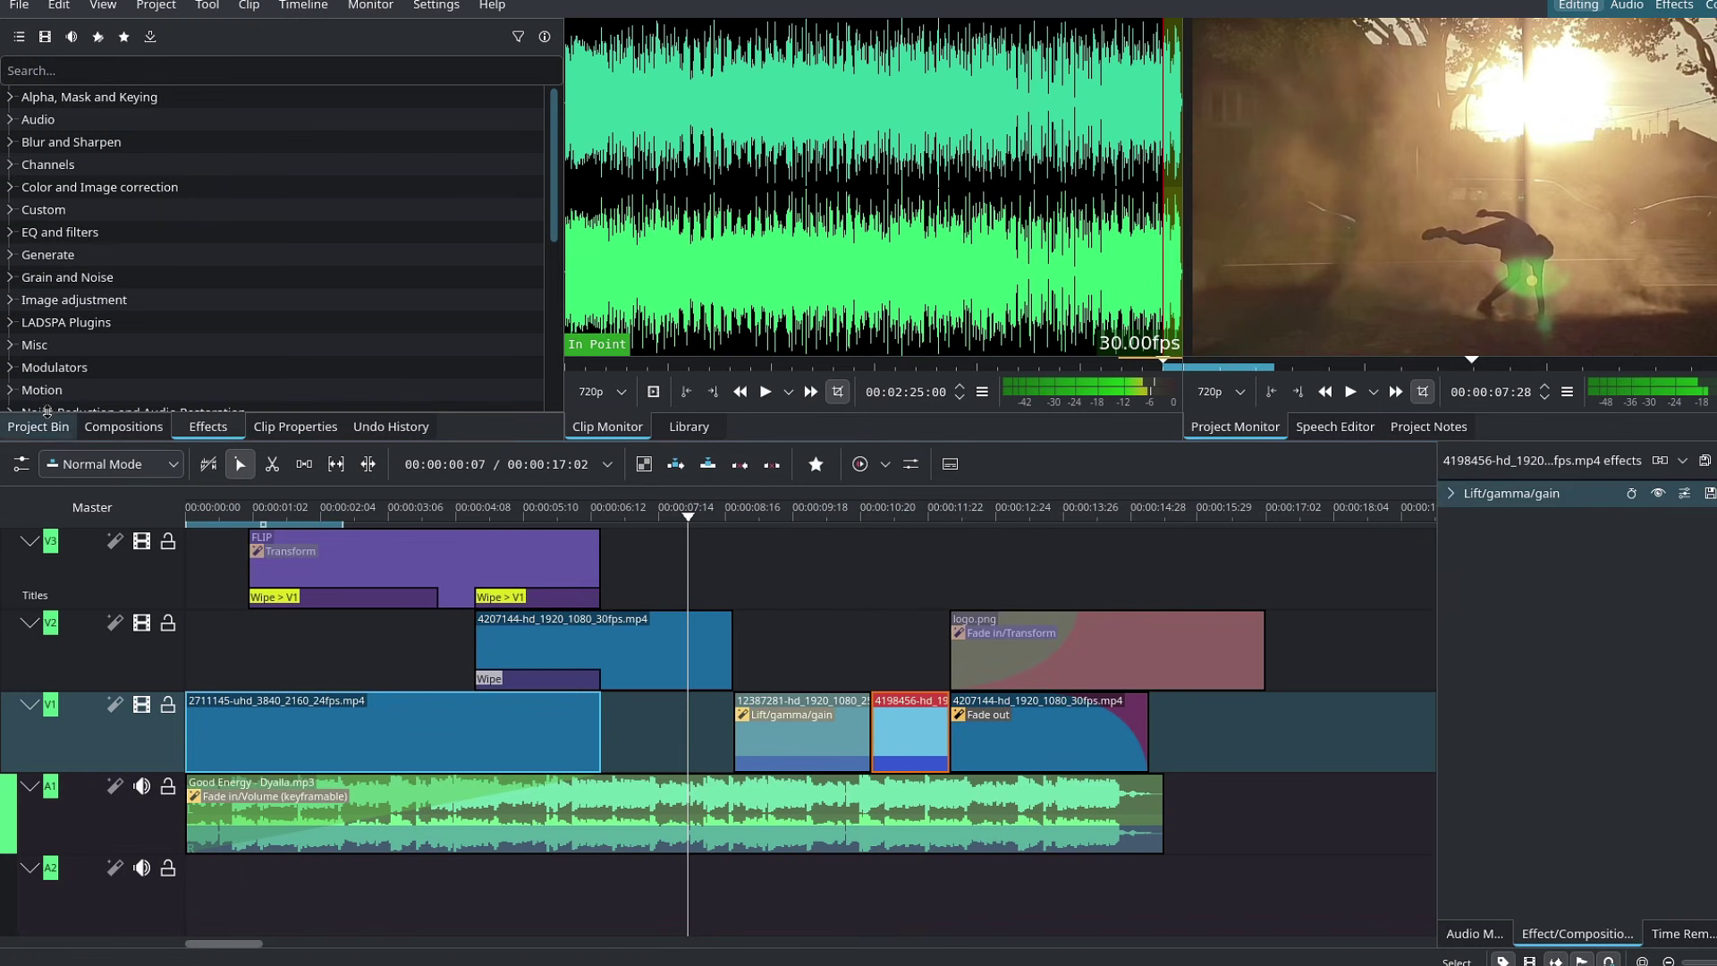
click(55, 427)
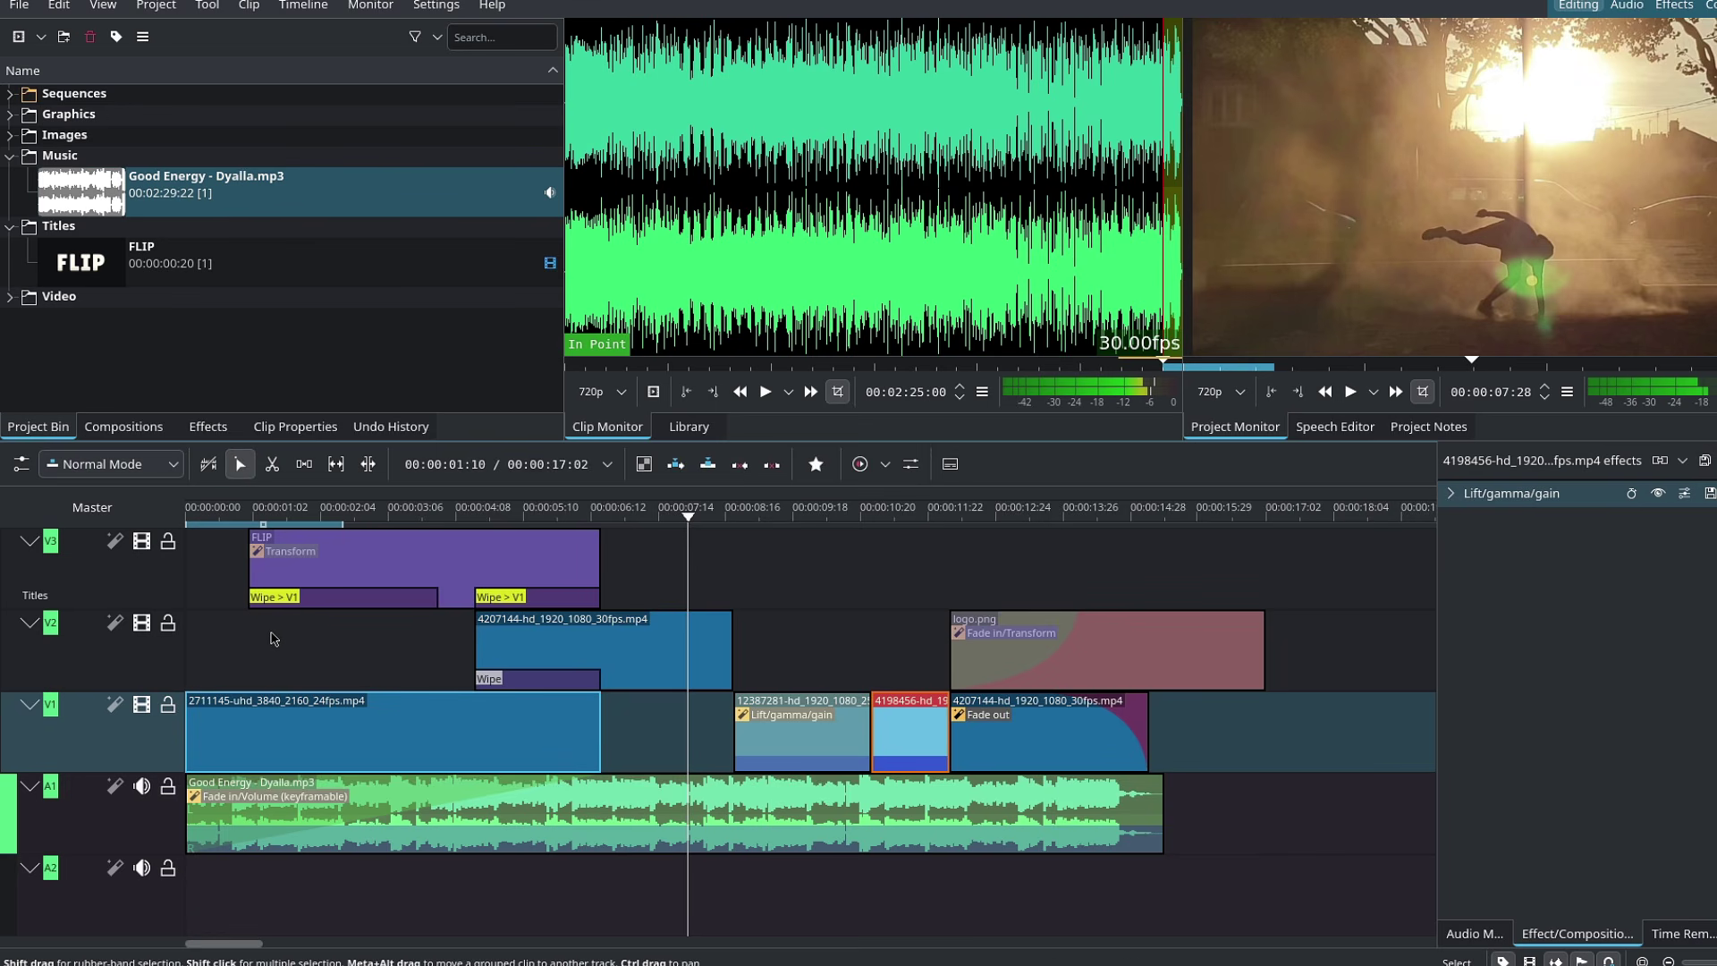
Create a sequence named Comp 1 with 3 video tracks and 1 audio track from all items in the timeline
key(ctrl+a)
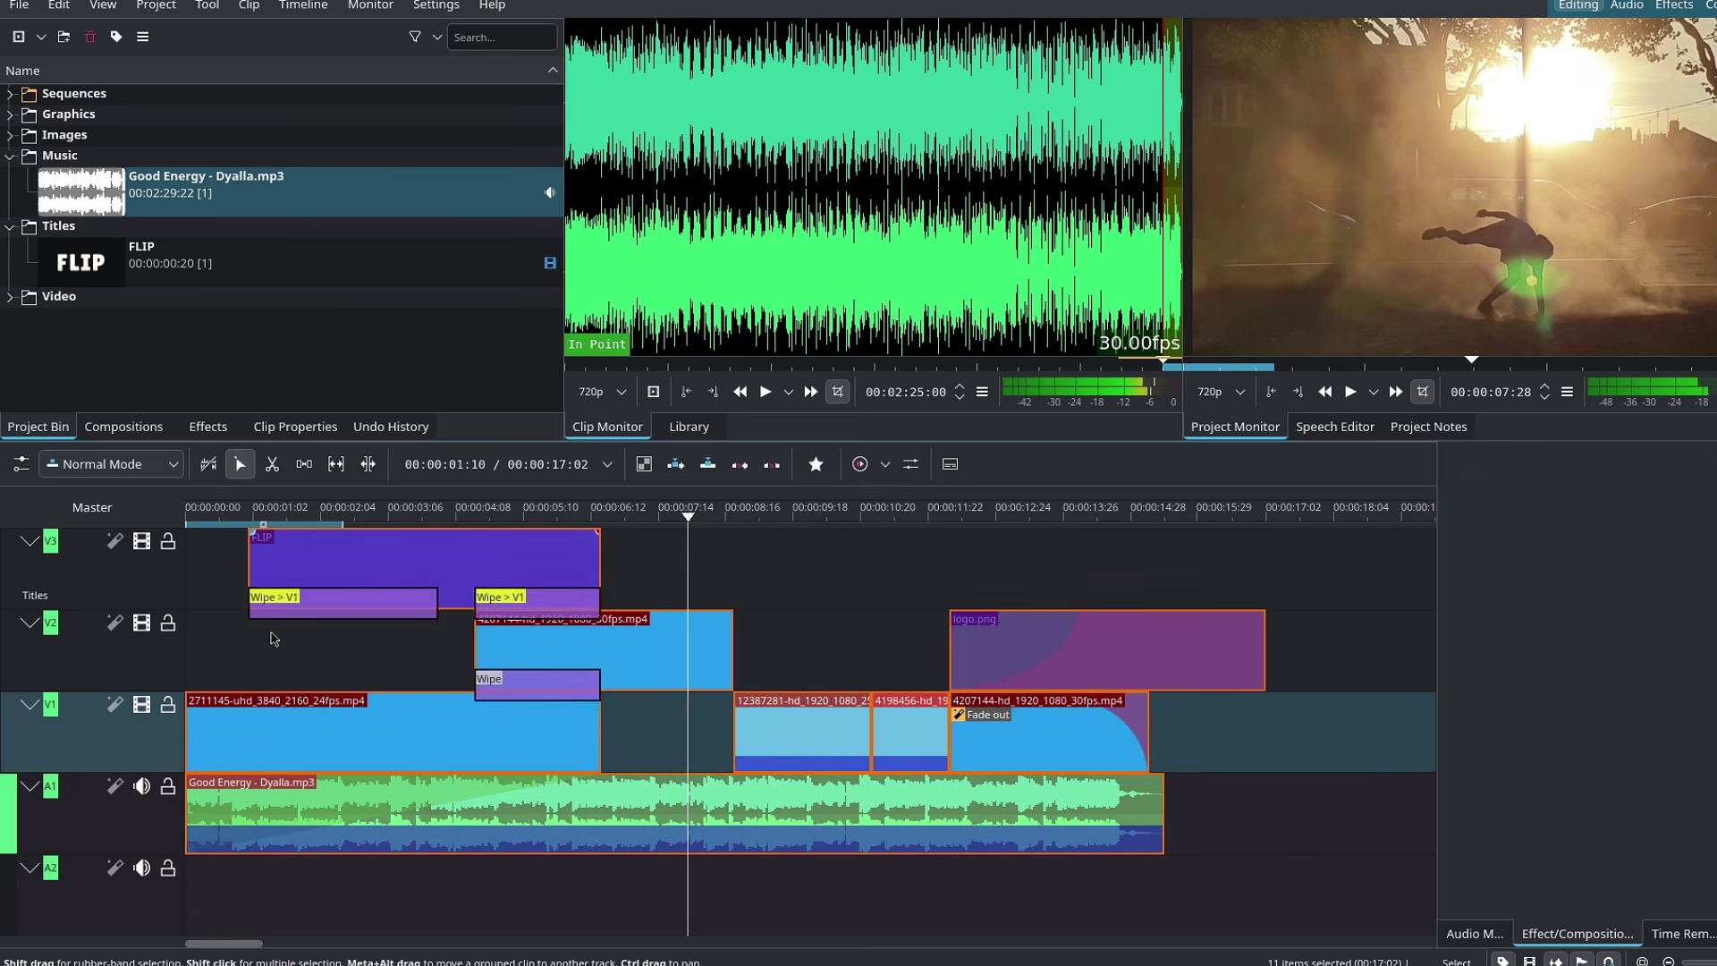
right_click(430, 566)
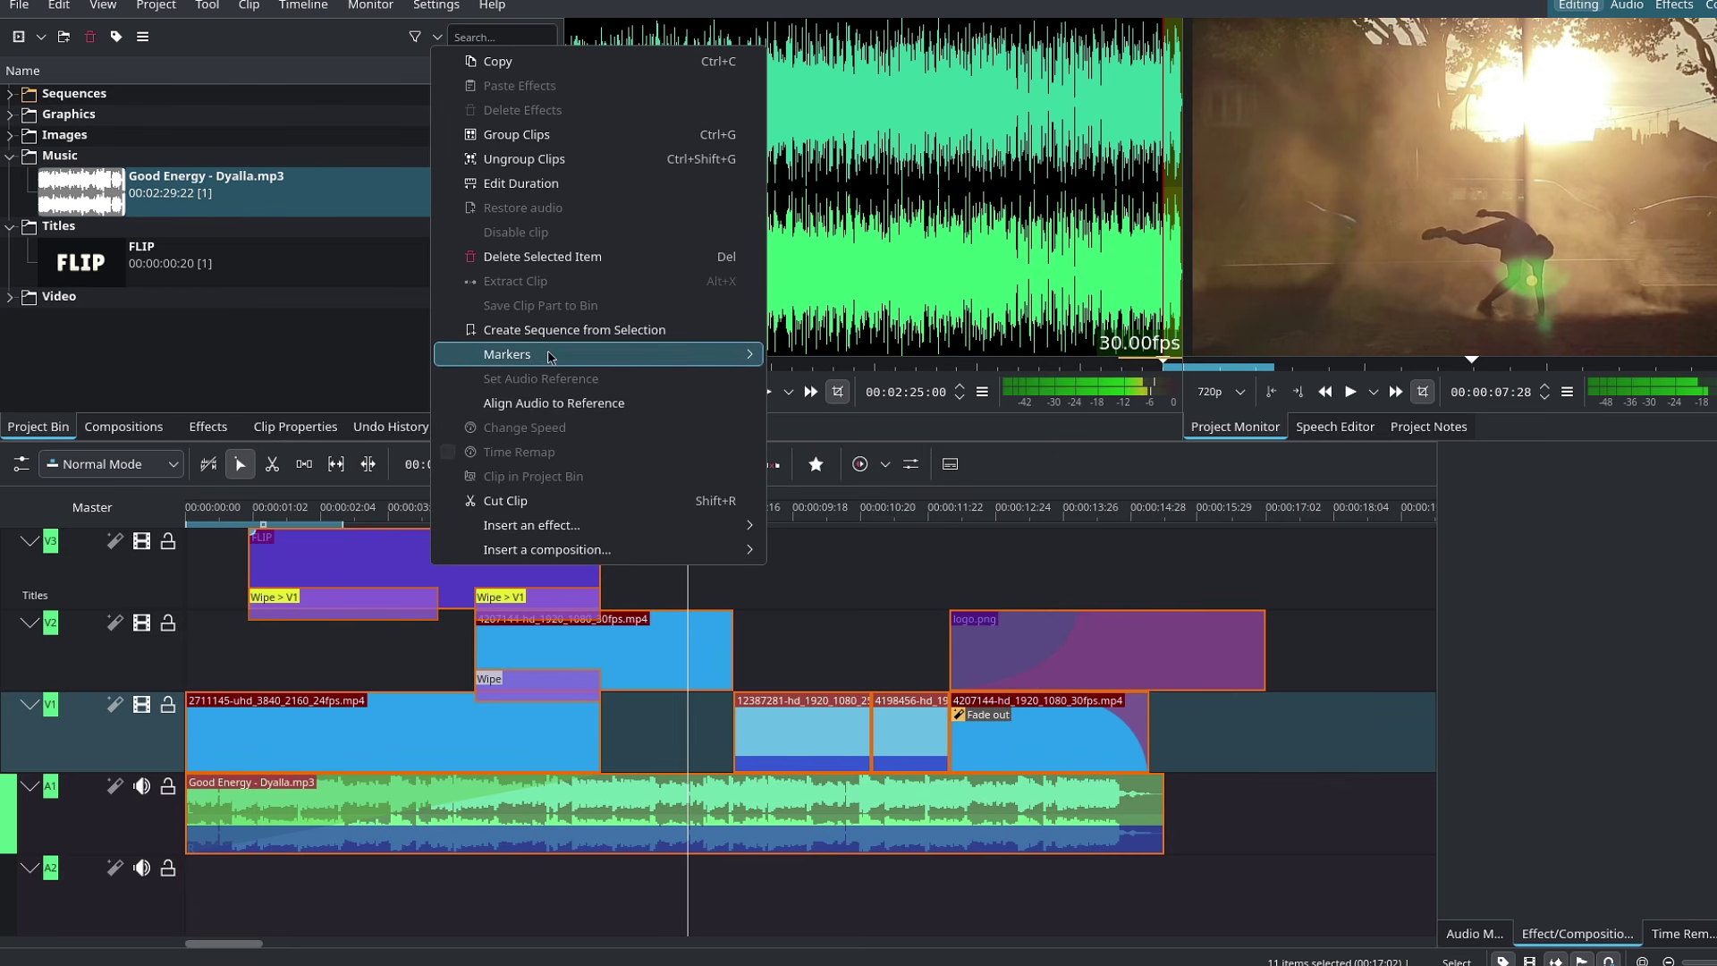
click(623, 333)
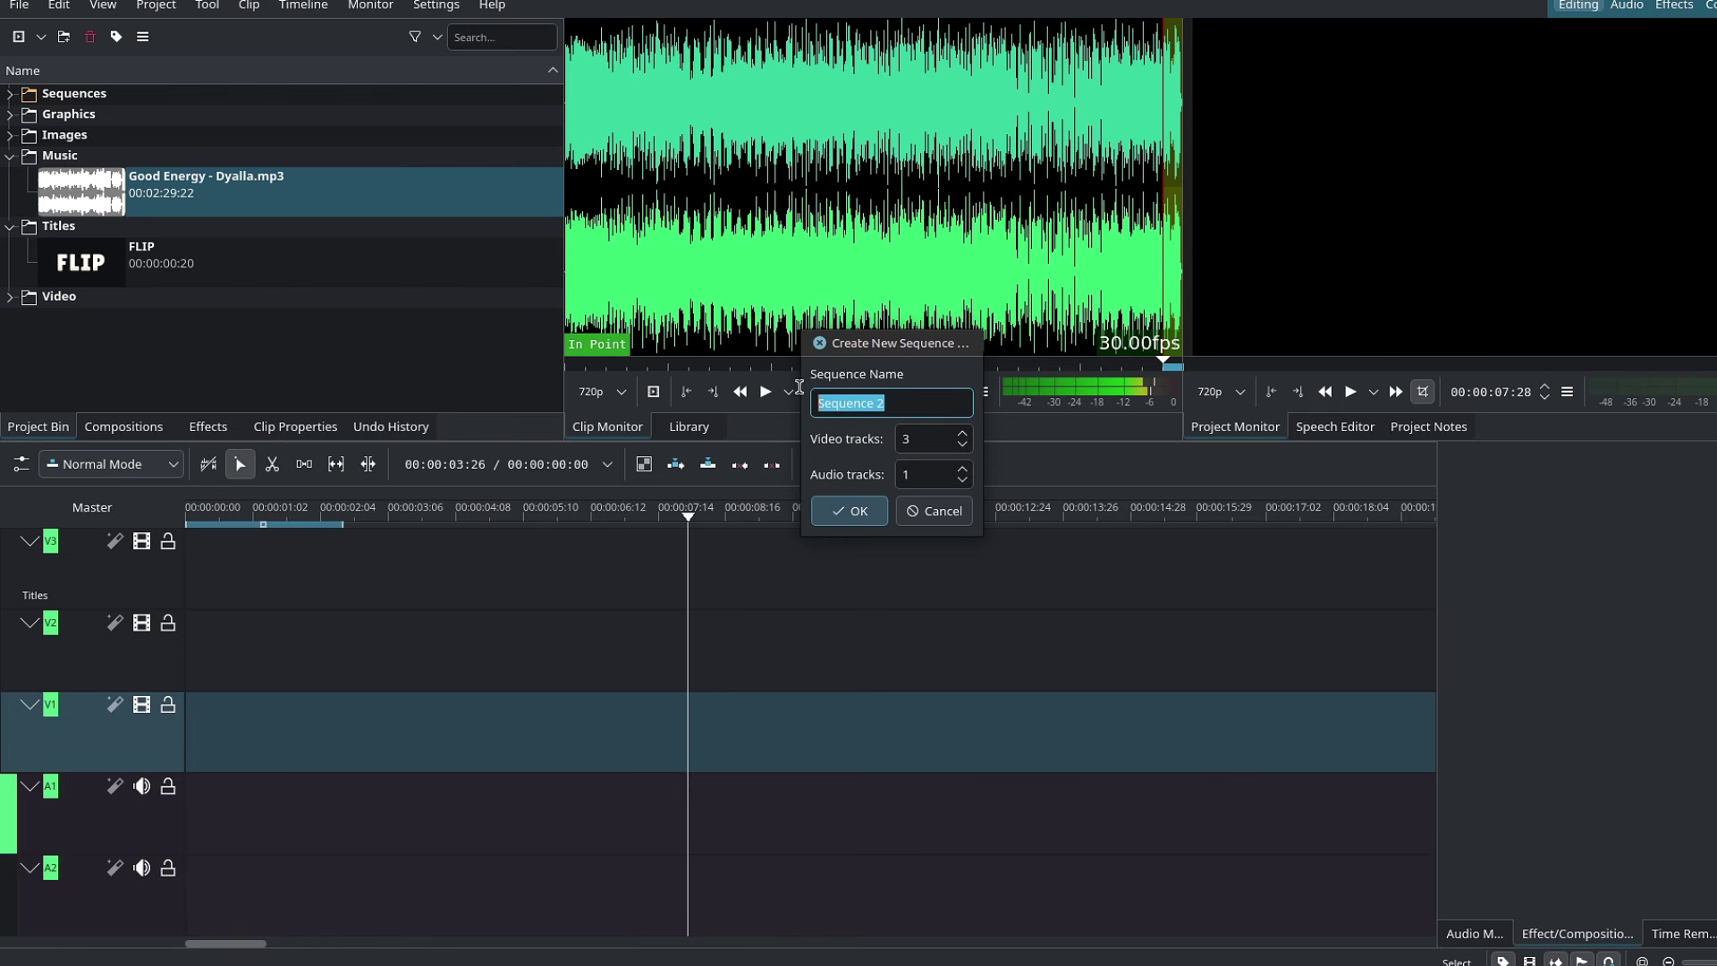
click(849, 511)
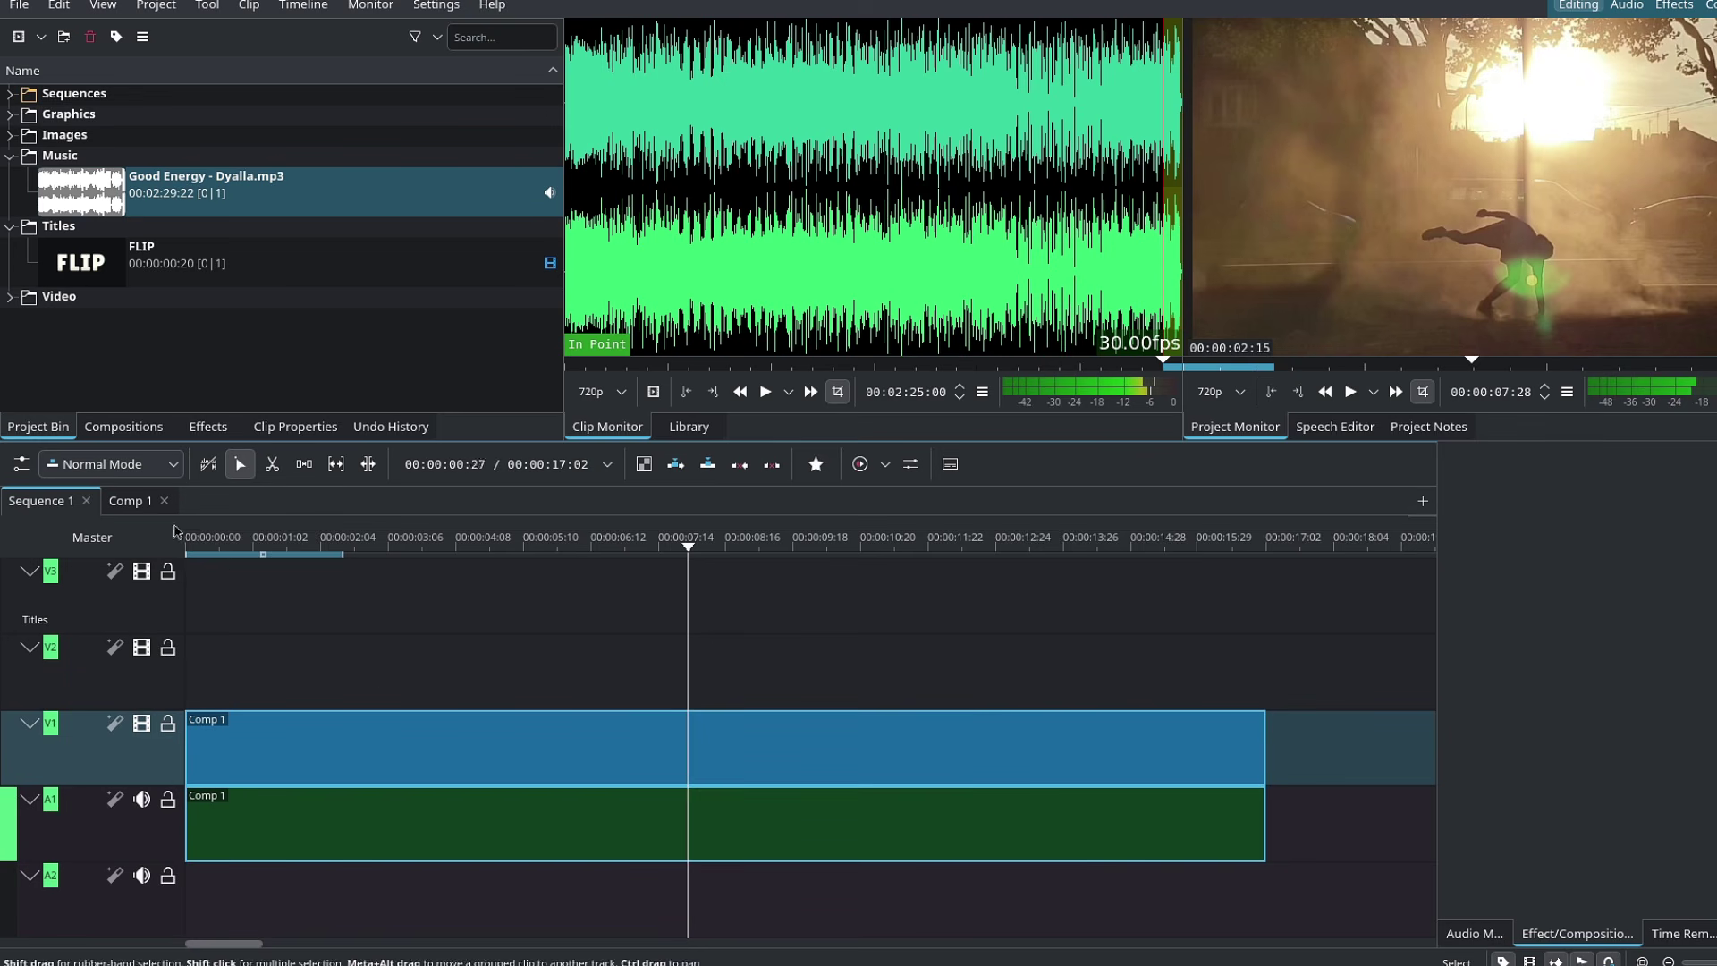
Open the Comp 1 sequence, view its whole contents on the timeline, and go back to Sequence 1
click(130, 500)
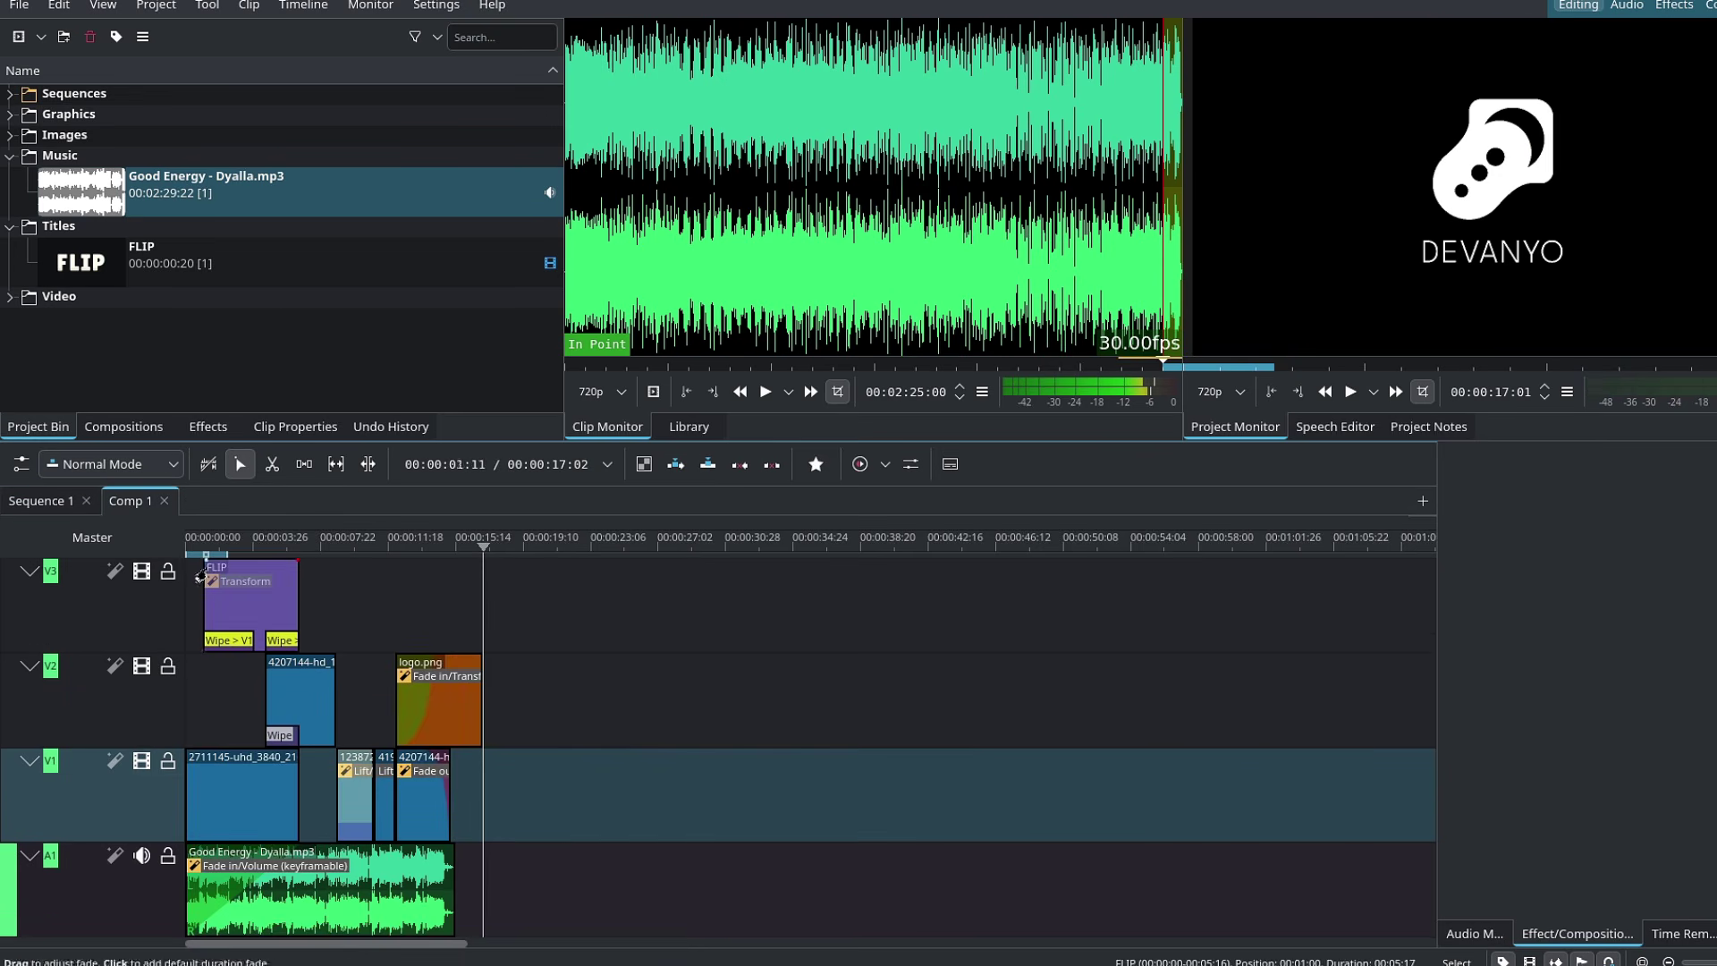
key(shift+z)
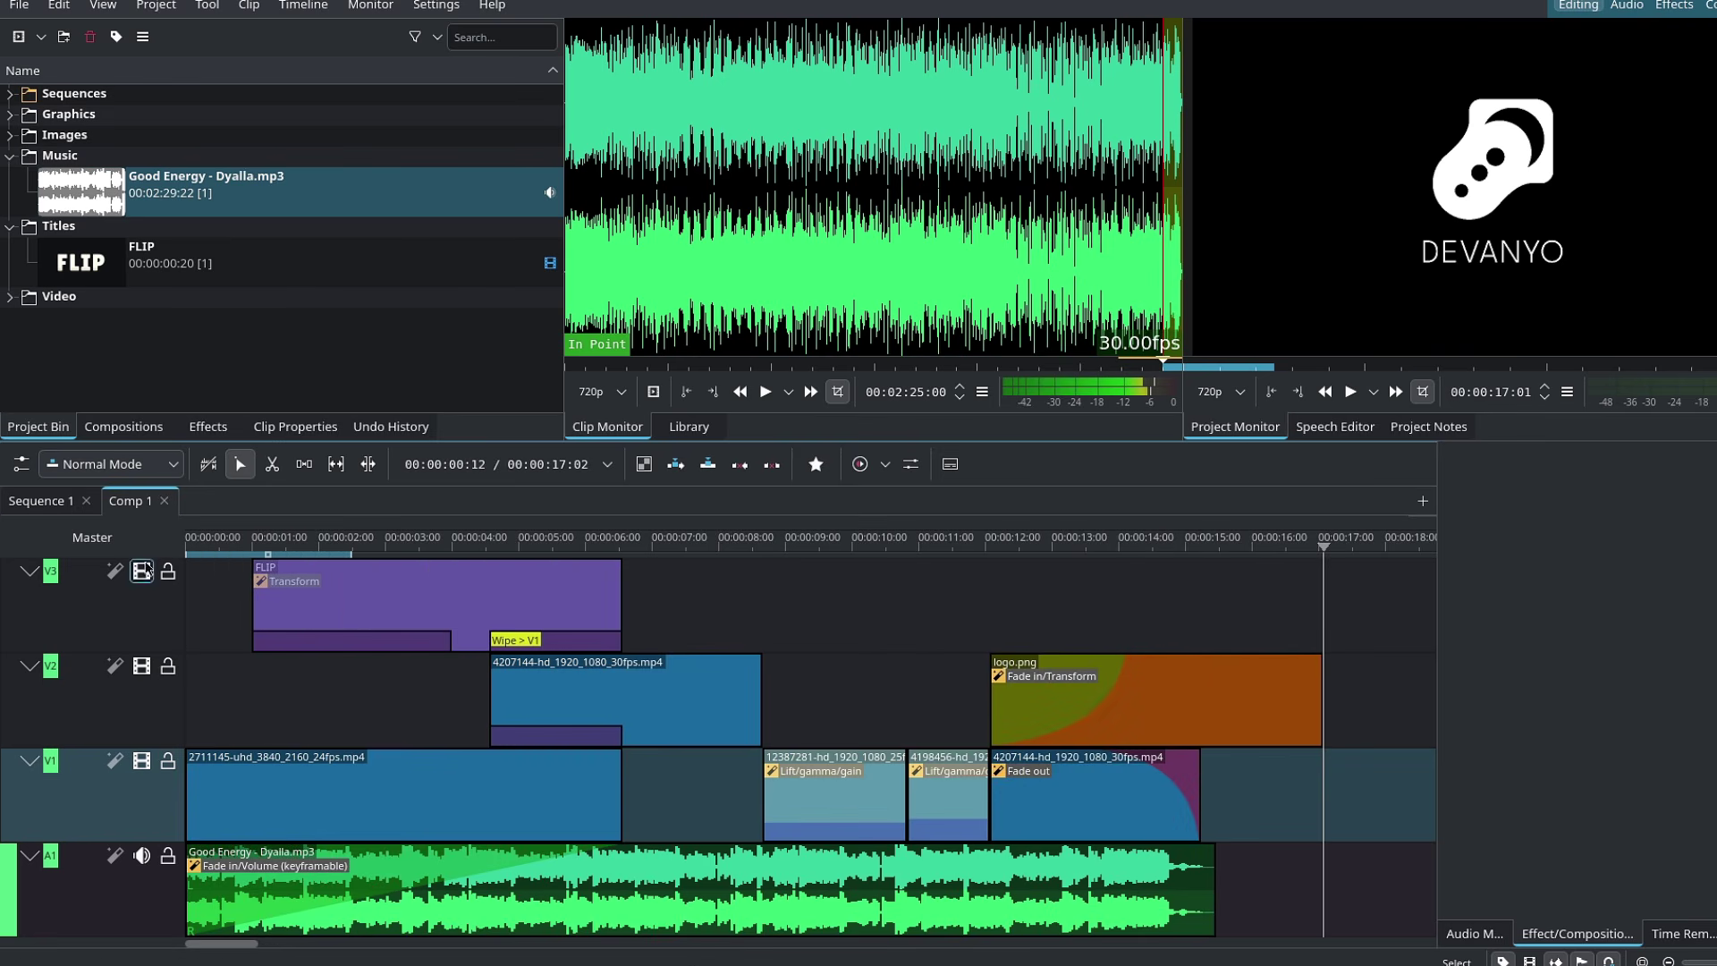
click(39, 510)
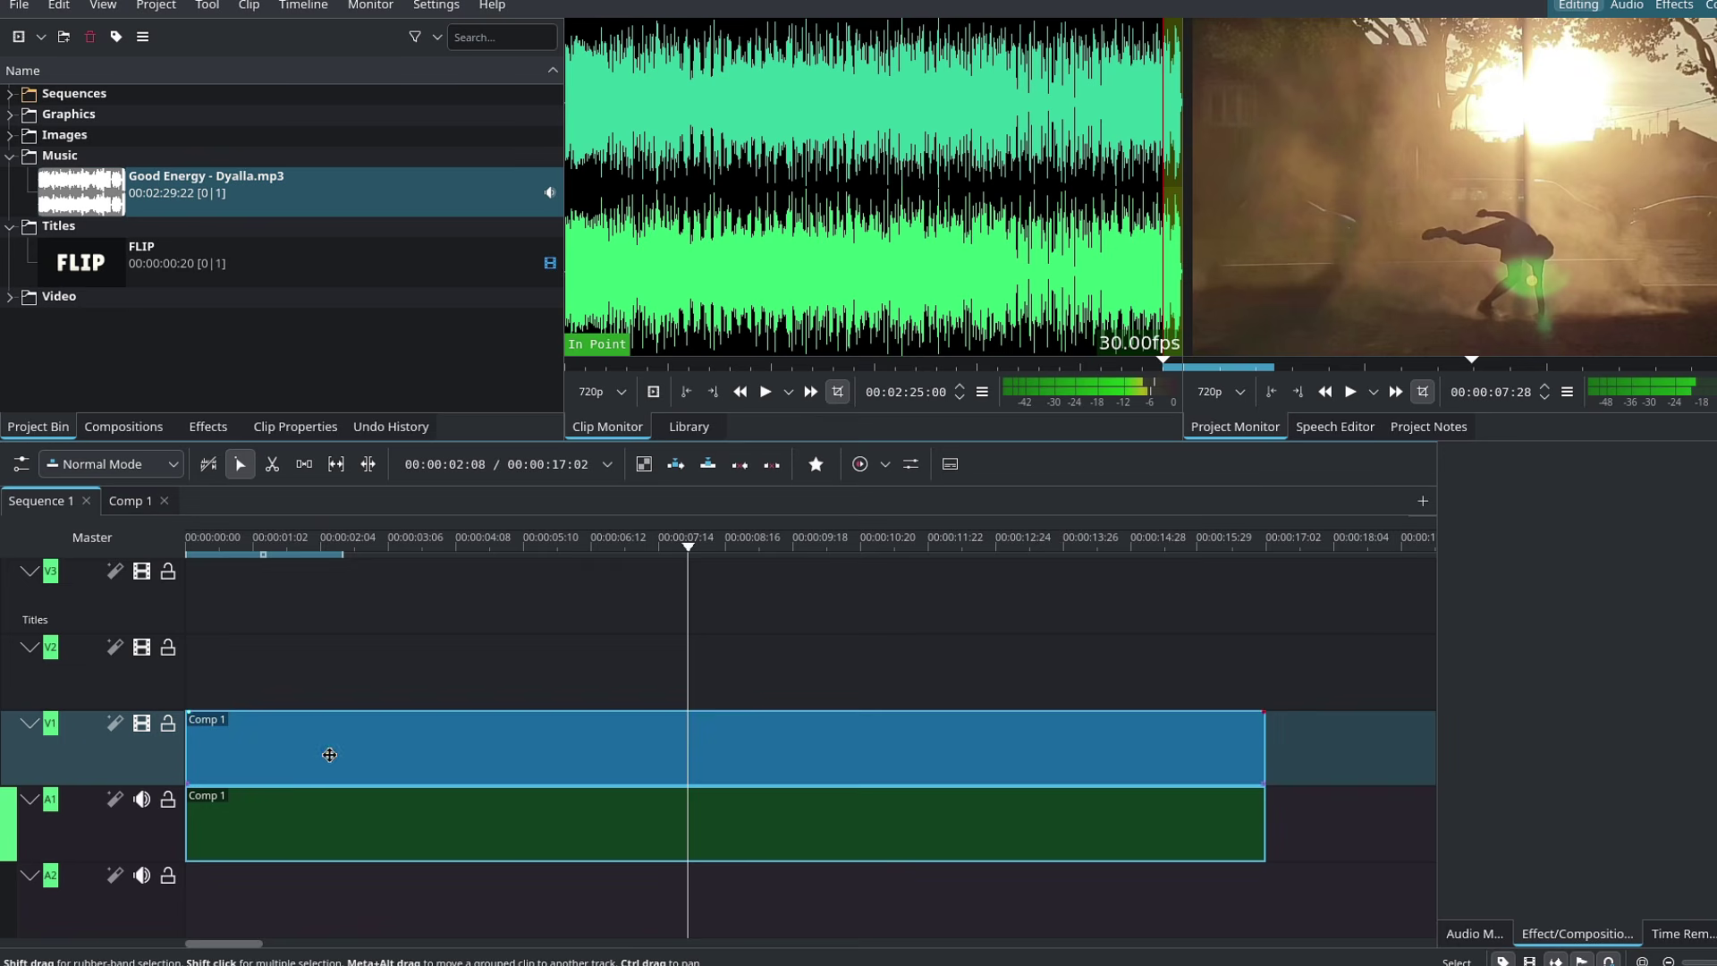
Select the nested Comp 1 clip and inspect the Comp 1 and Sequence 1 entries in the Sequences folder
click(329, 755)
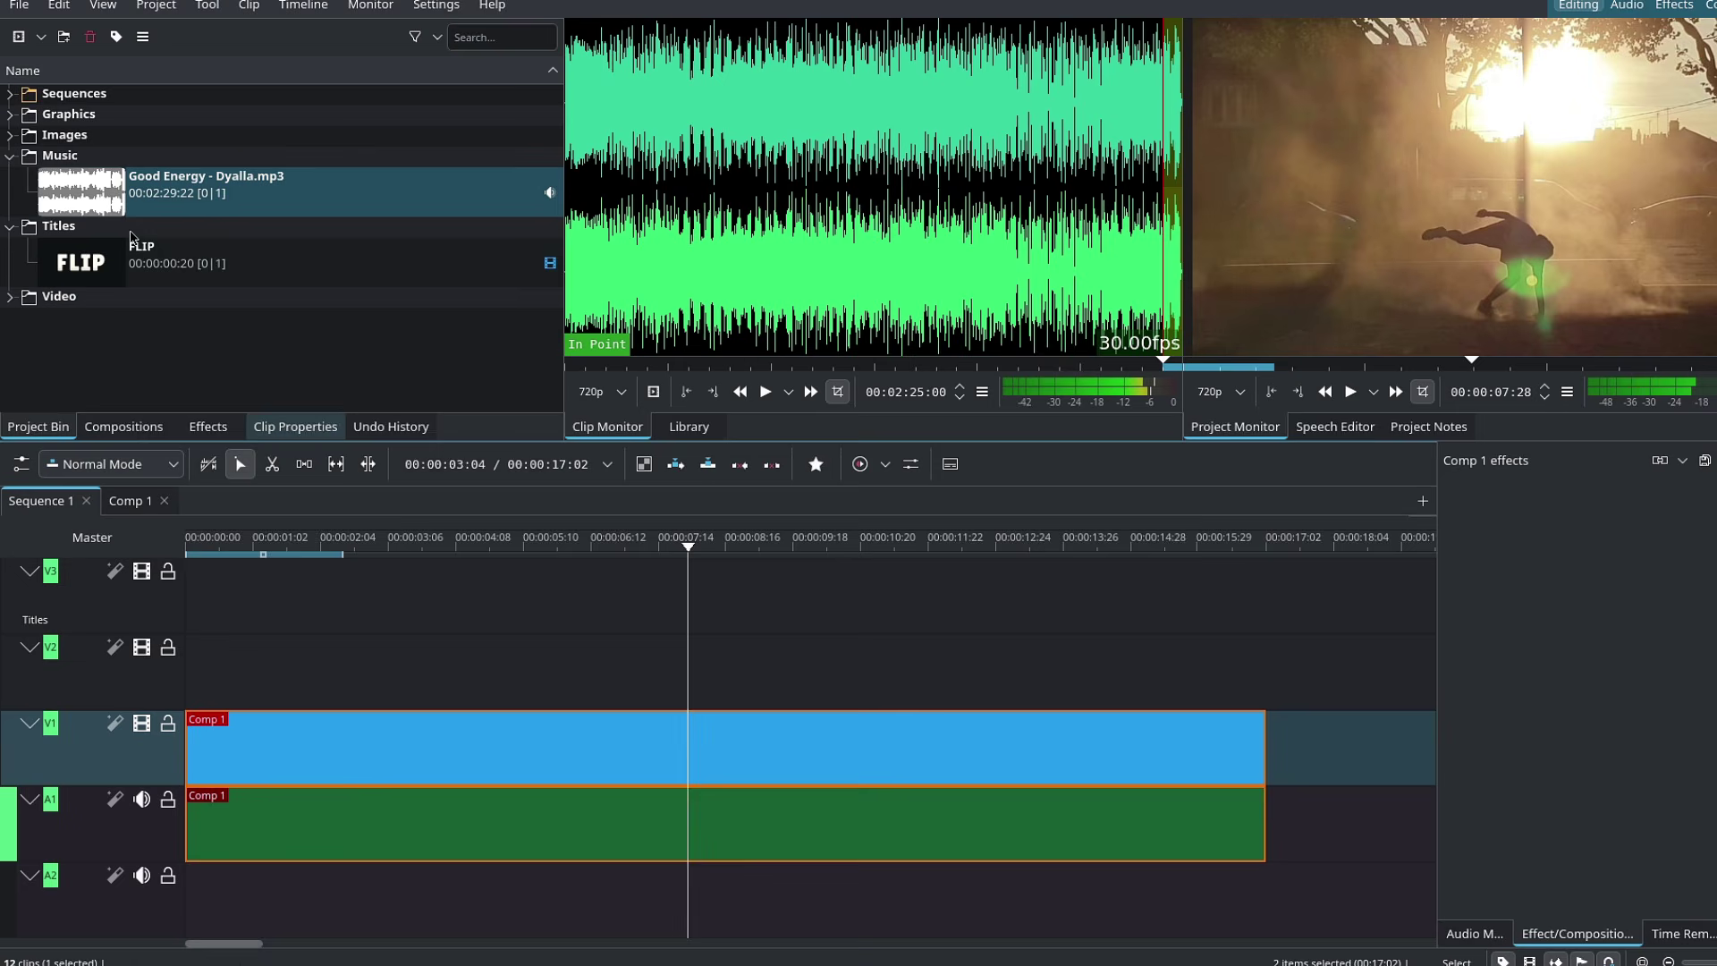
click(9, 94)
click(93, 141)
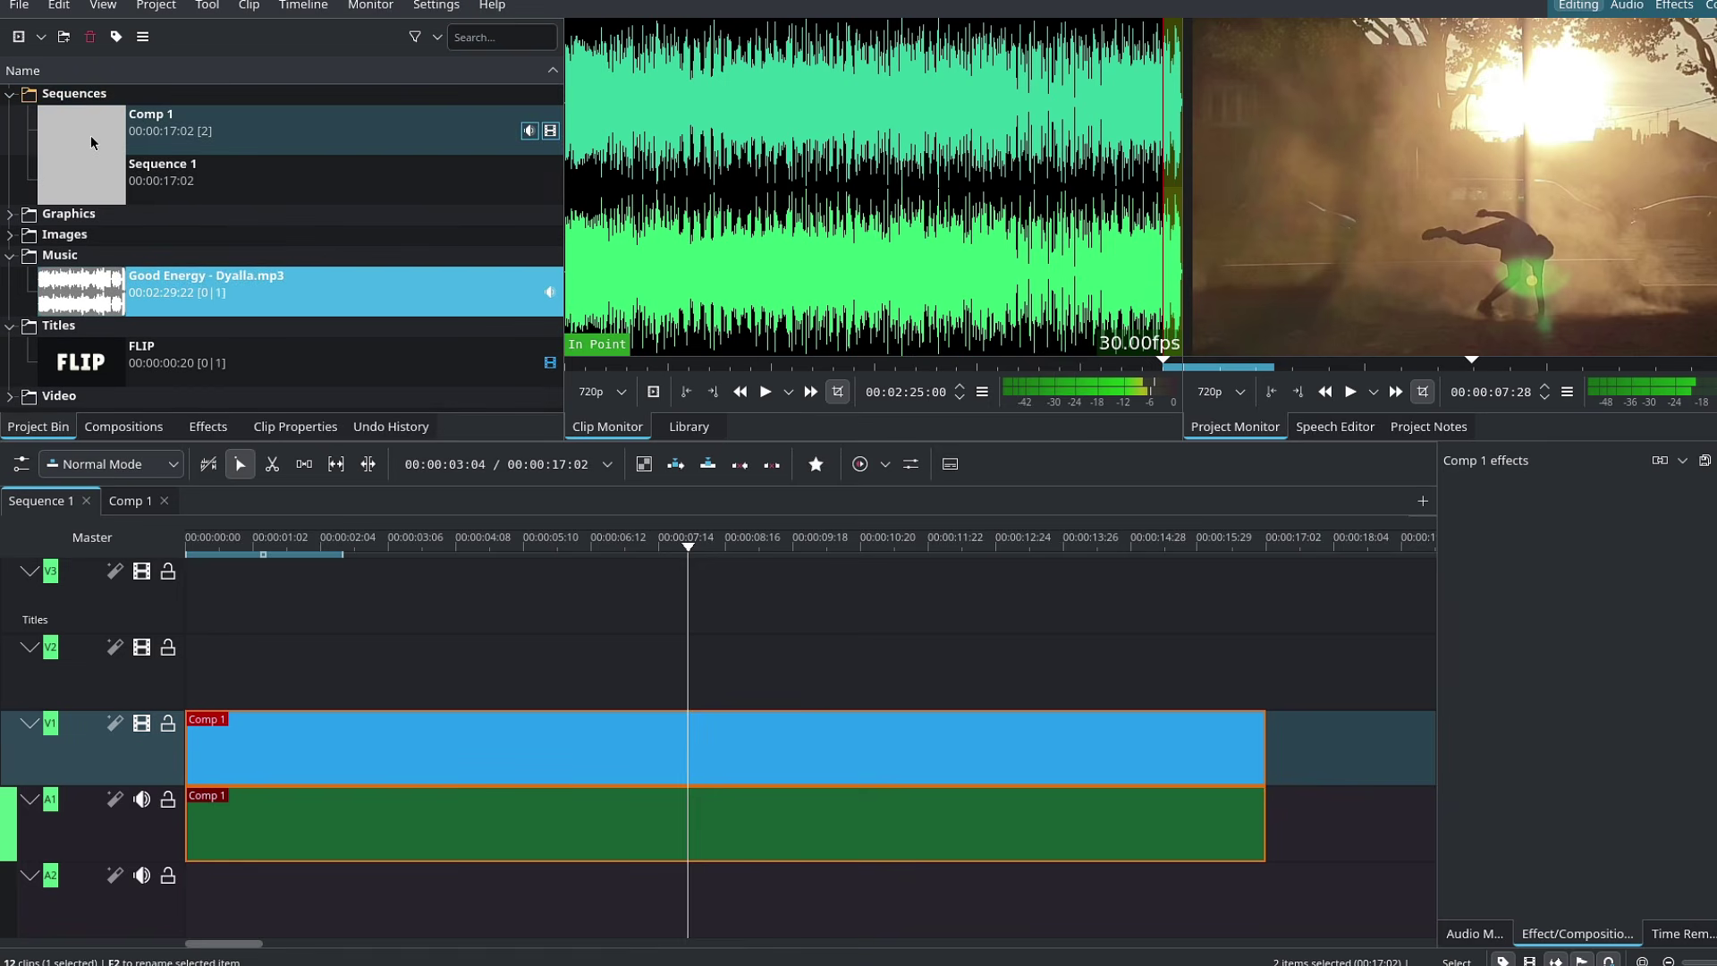
click(131, 190)
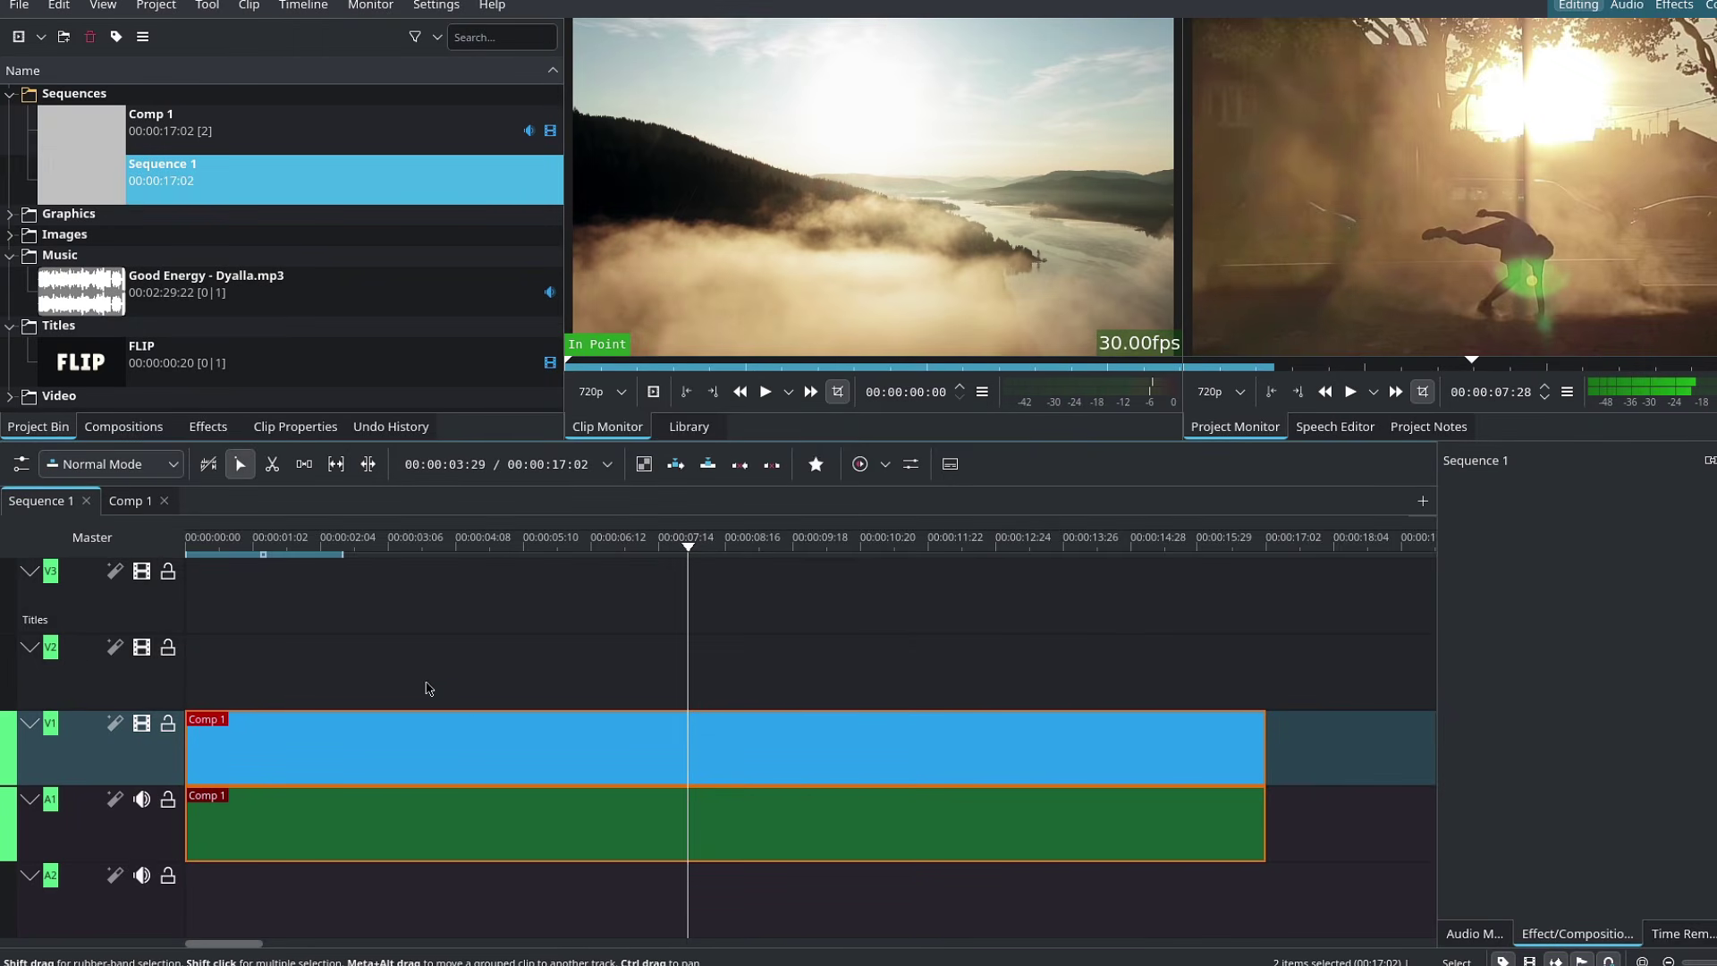
click(105, 141)
Place pexels-cottonbro-5082565.jpg from the Images folder at the start of V2 and extend it to the end of Comp 1
click(10, 93)
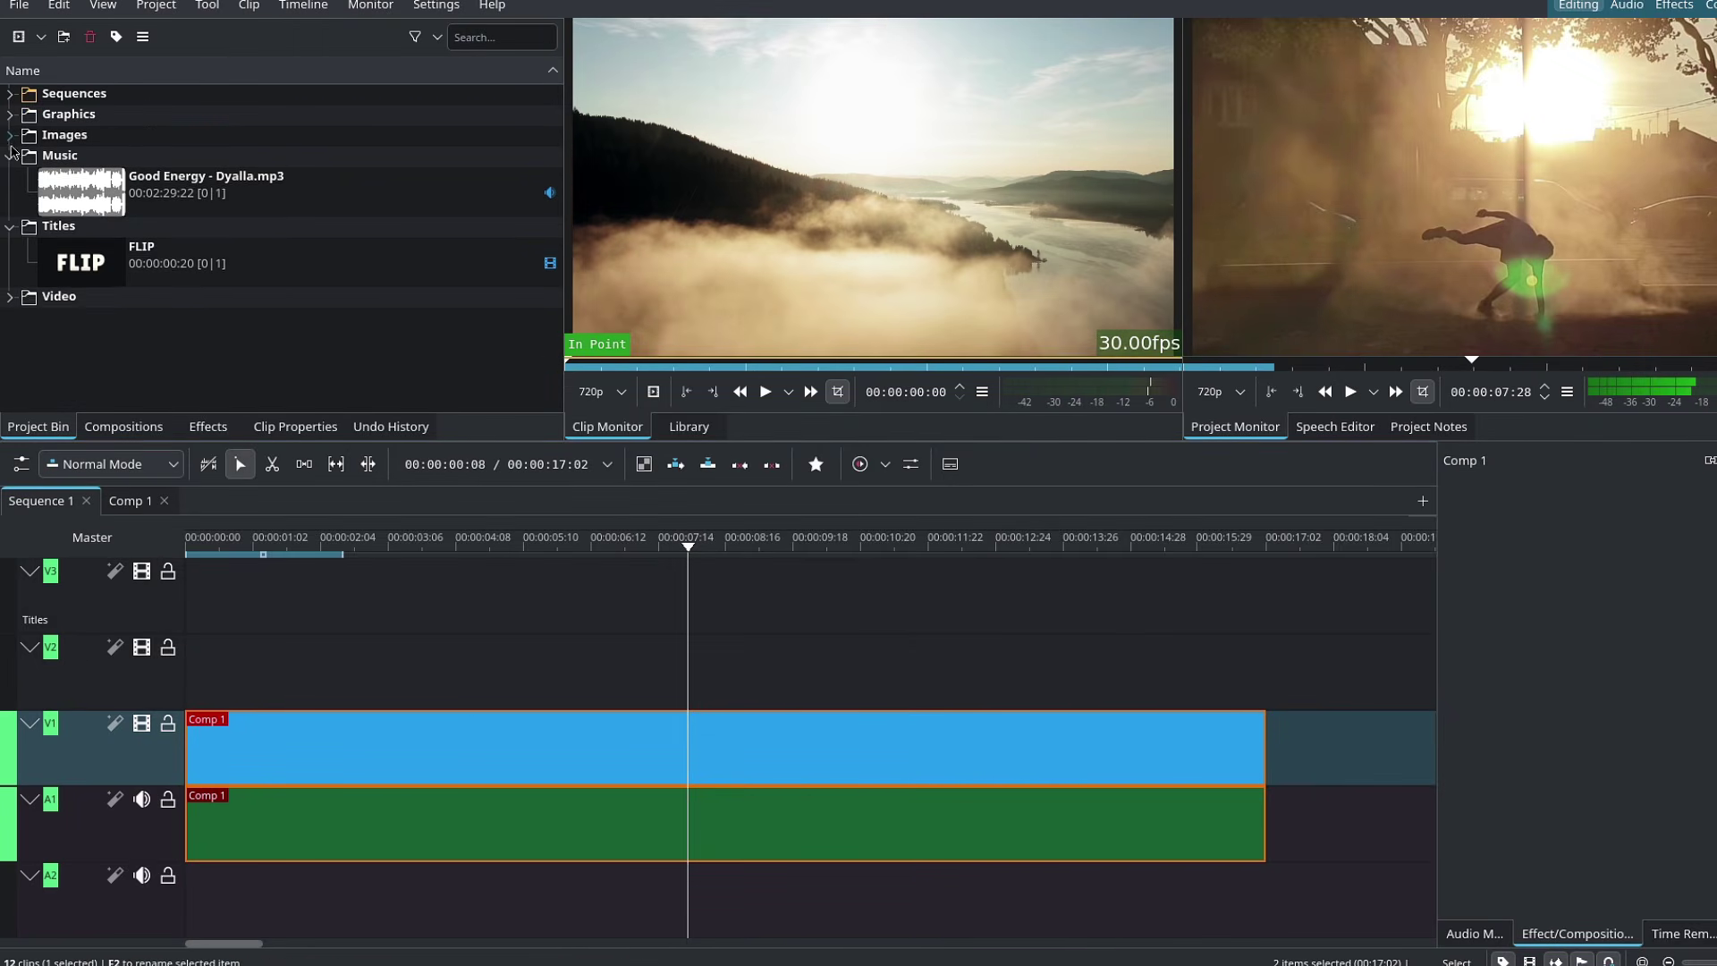
click(10, 156)
click(11, 178)
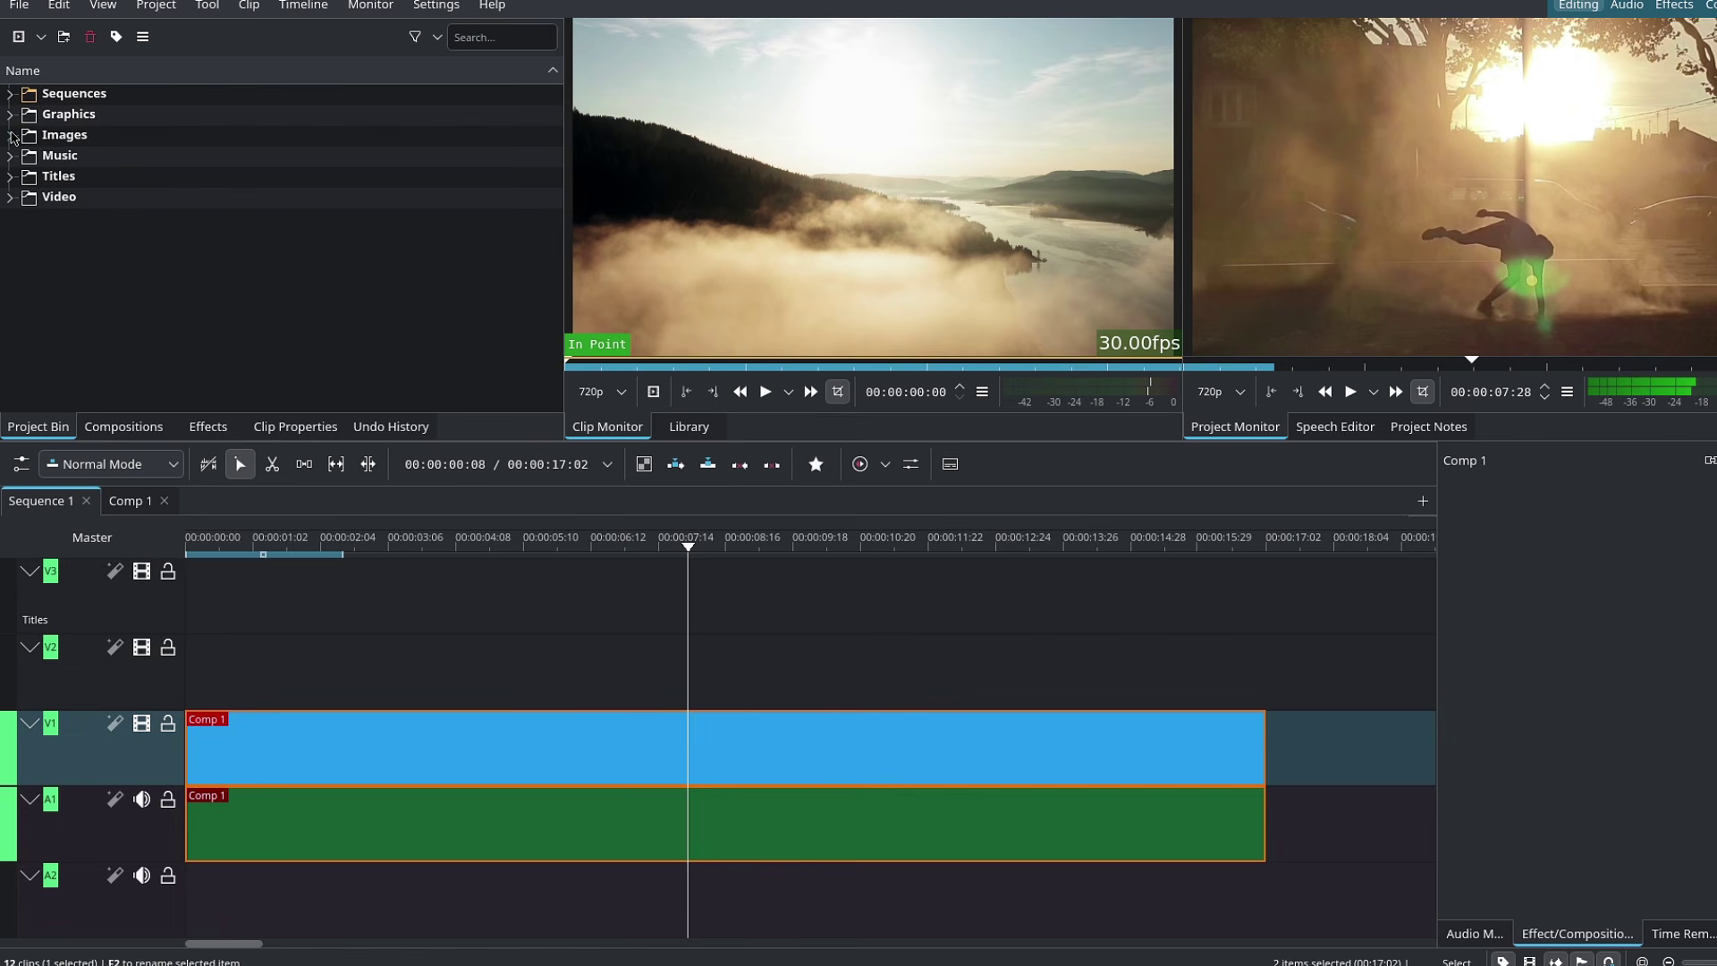
click(9, 134)
click(140, 181)
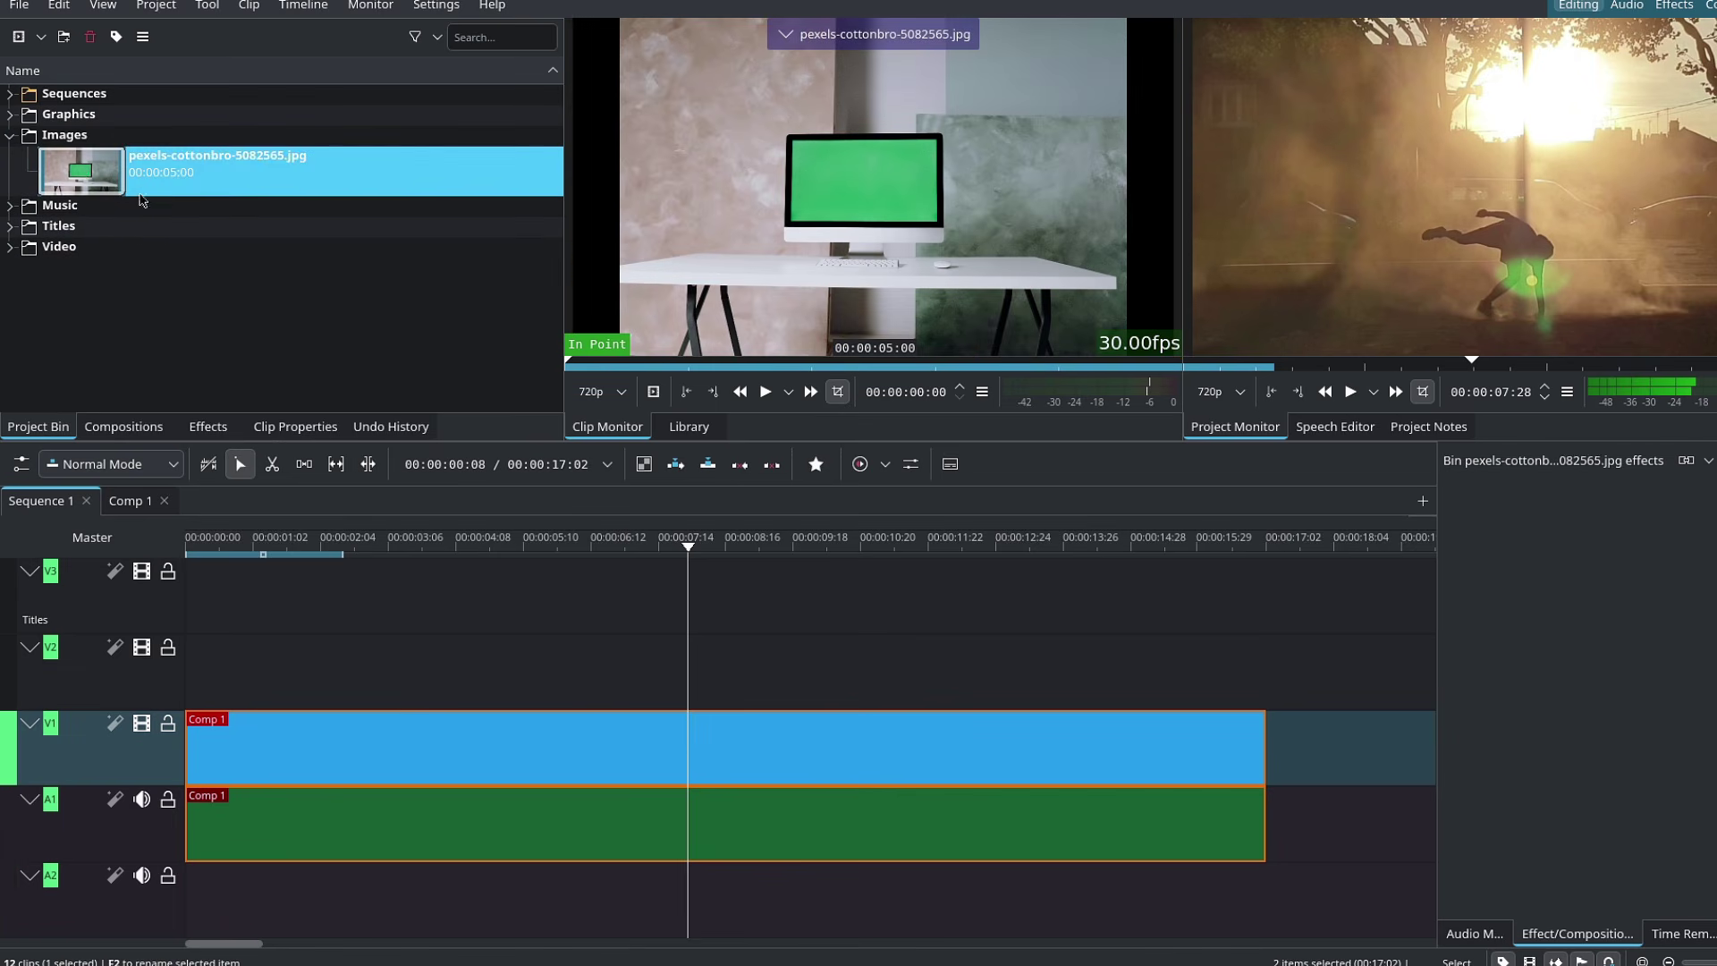
drag(81, 173, 188, 679)
drag(500, 668, 1258, 653)
Add a Transform effect to the pexels-cottonbro-5082565.jpg clip on V2, fit it to the frame width and center it vertically
click(662, 542)
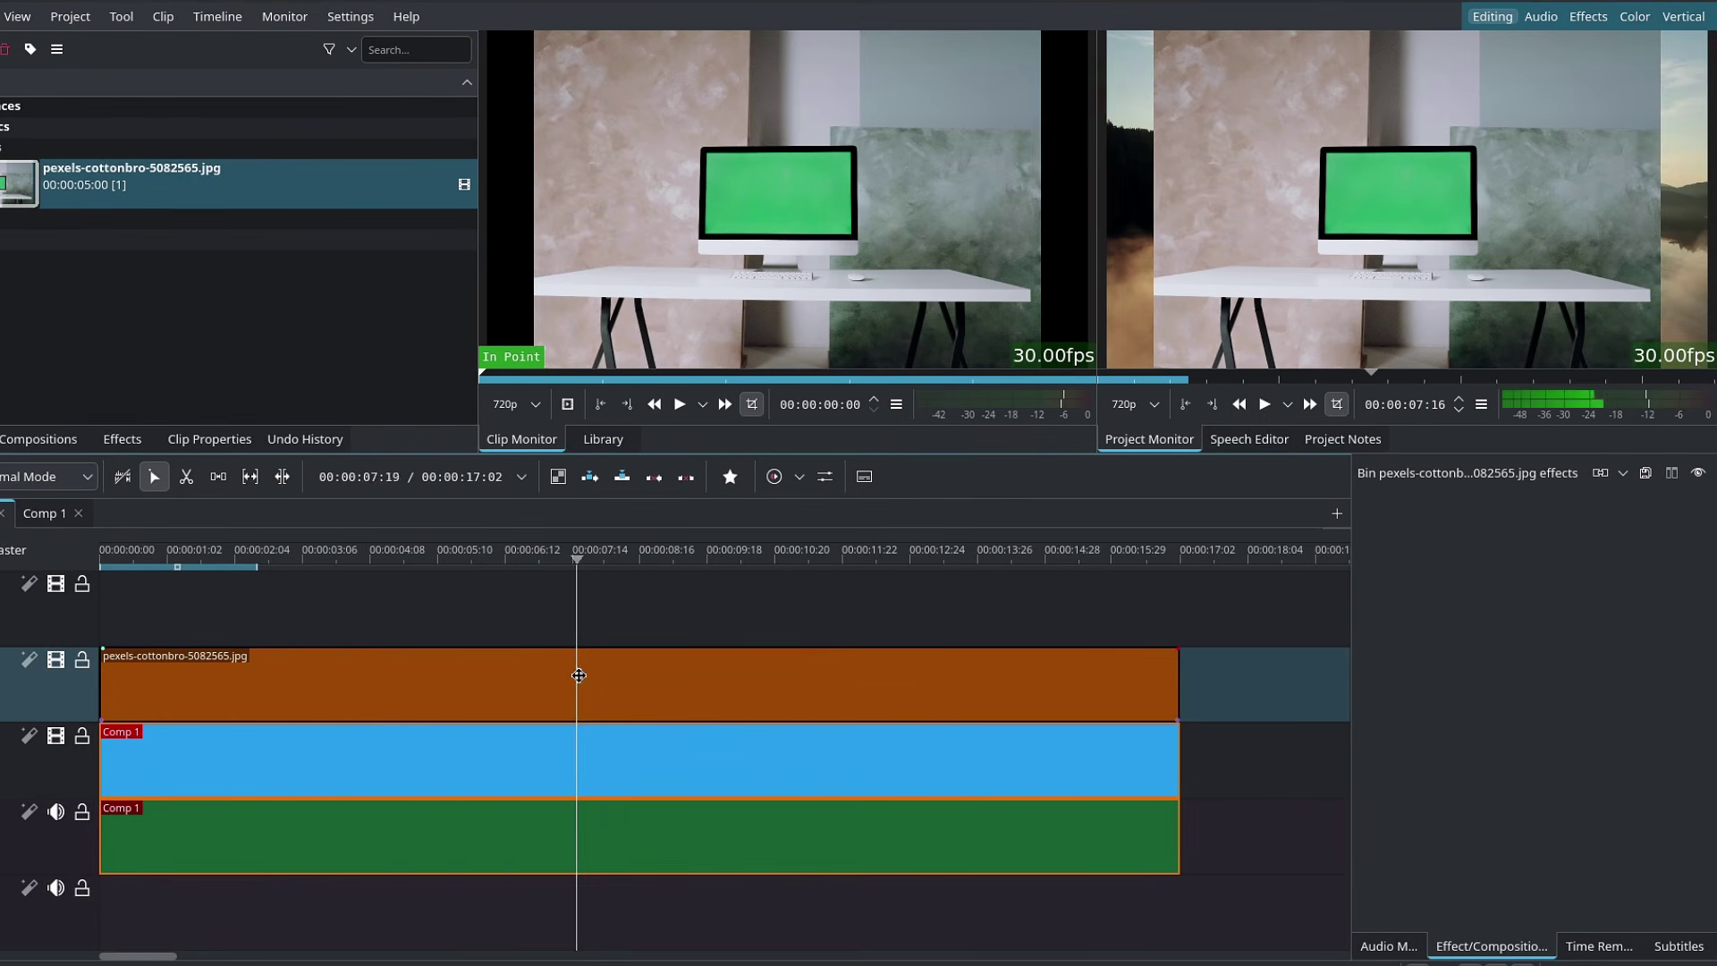
click(668, 662)
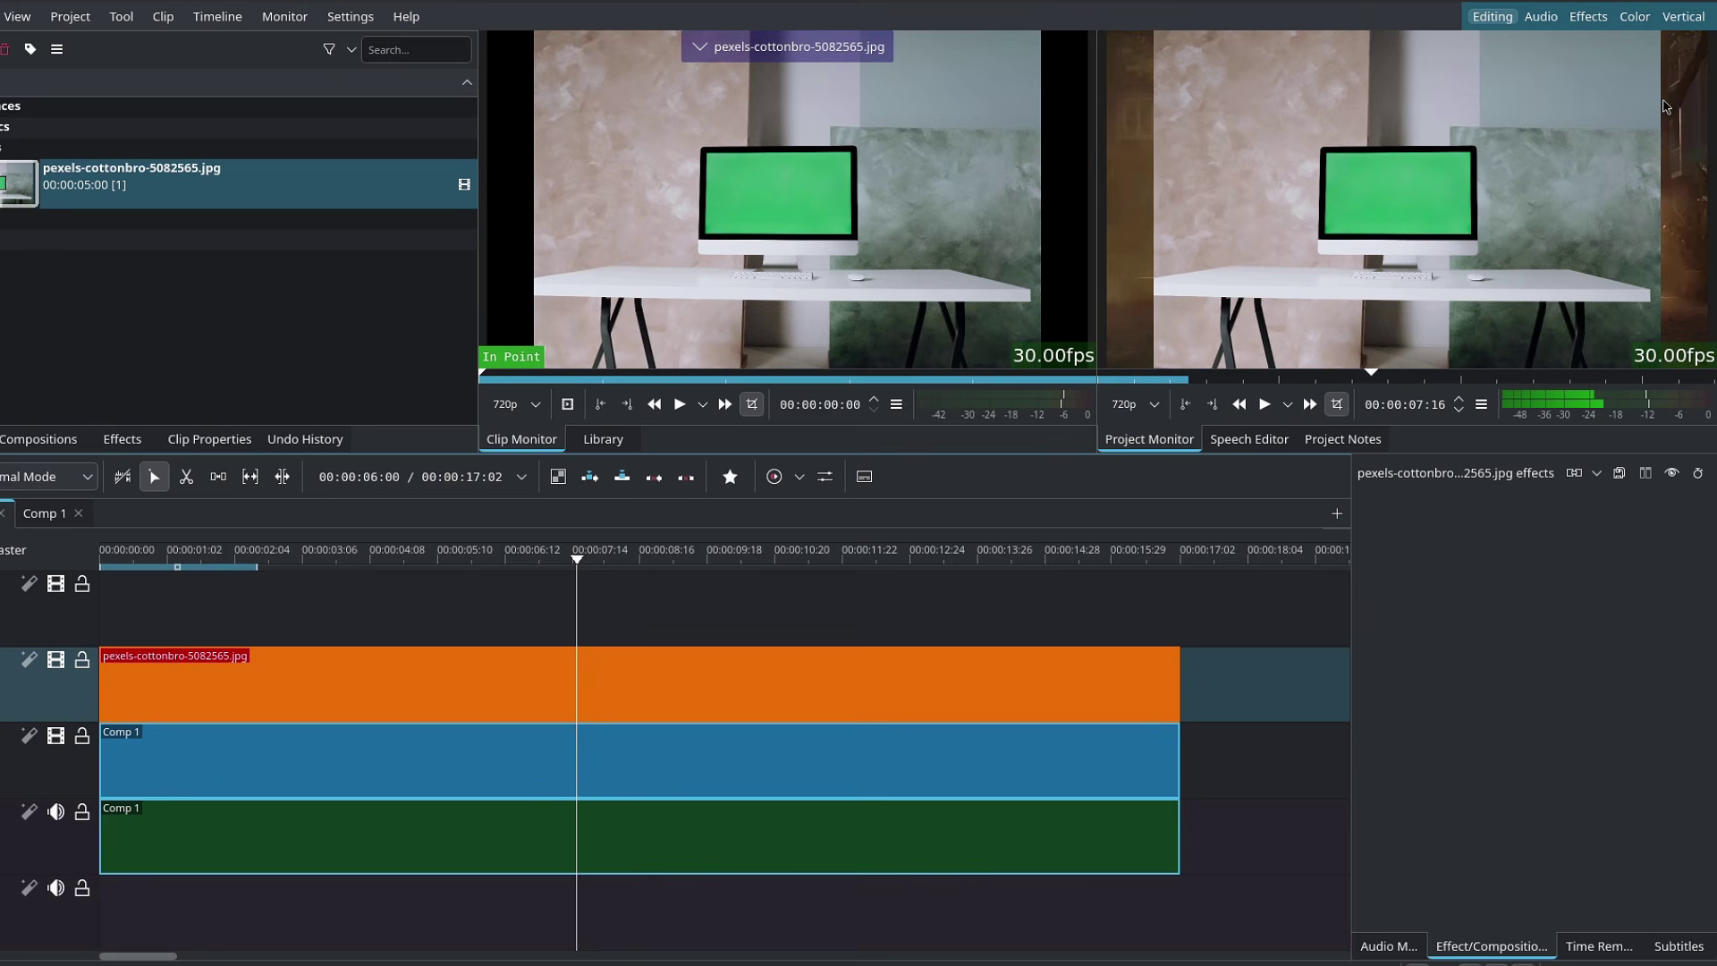
click(729, 475)
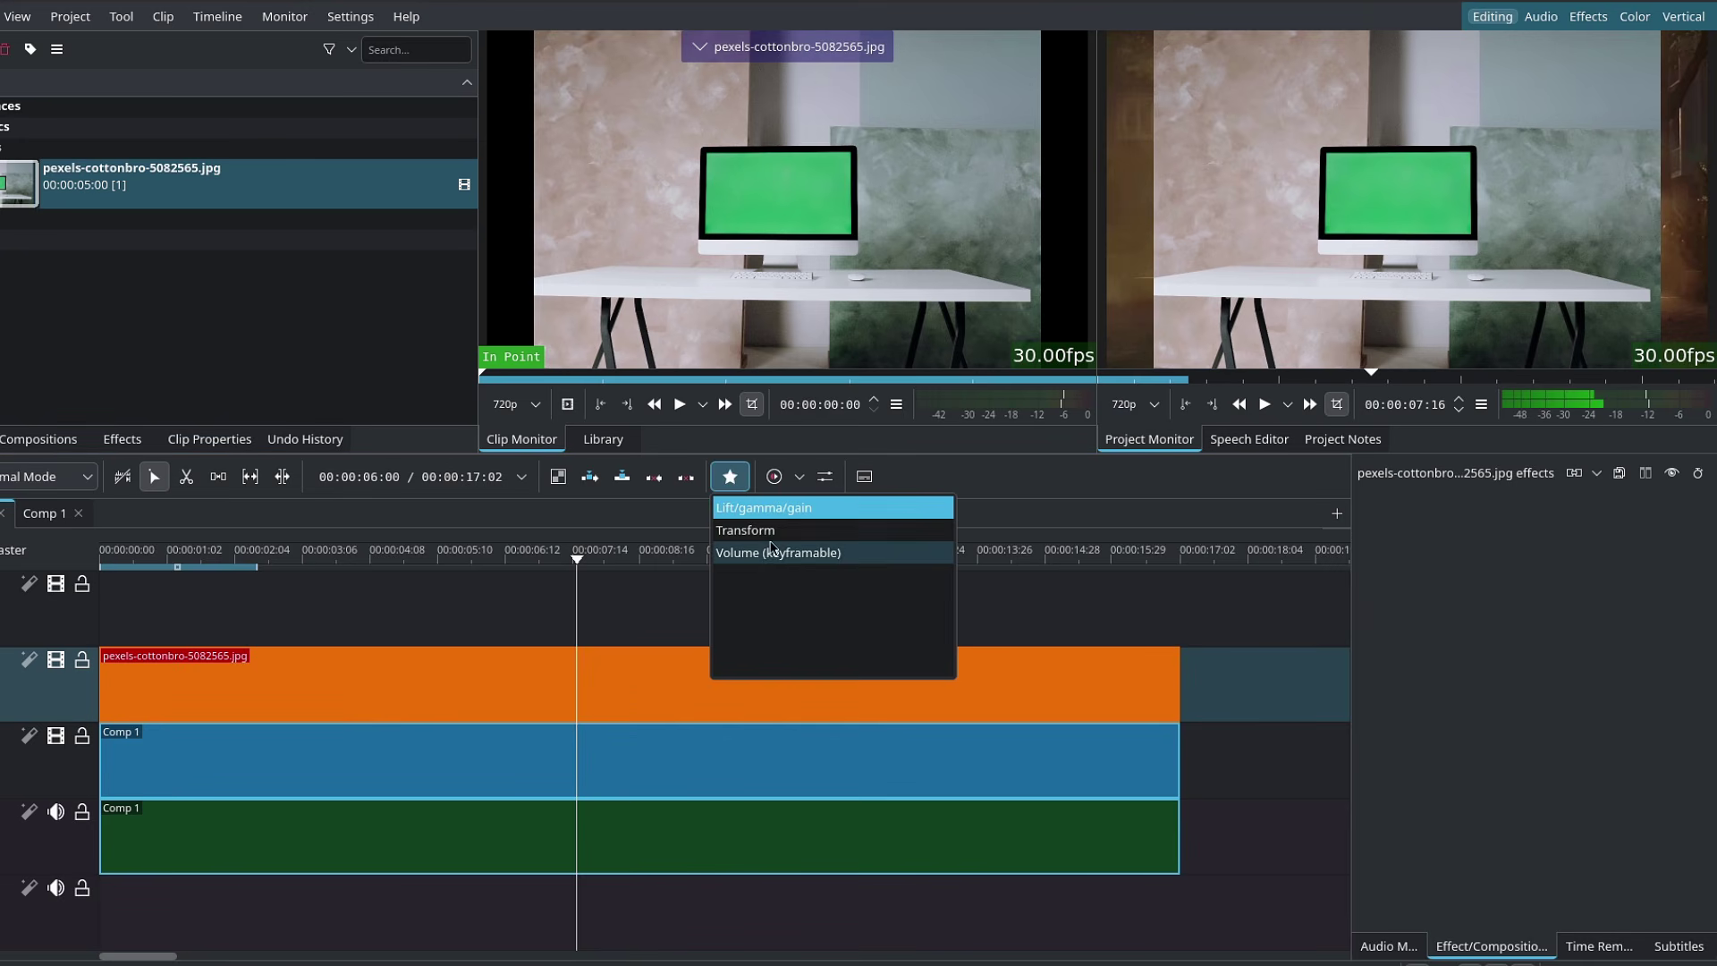
key(Return)
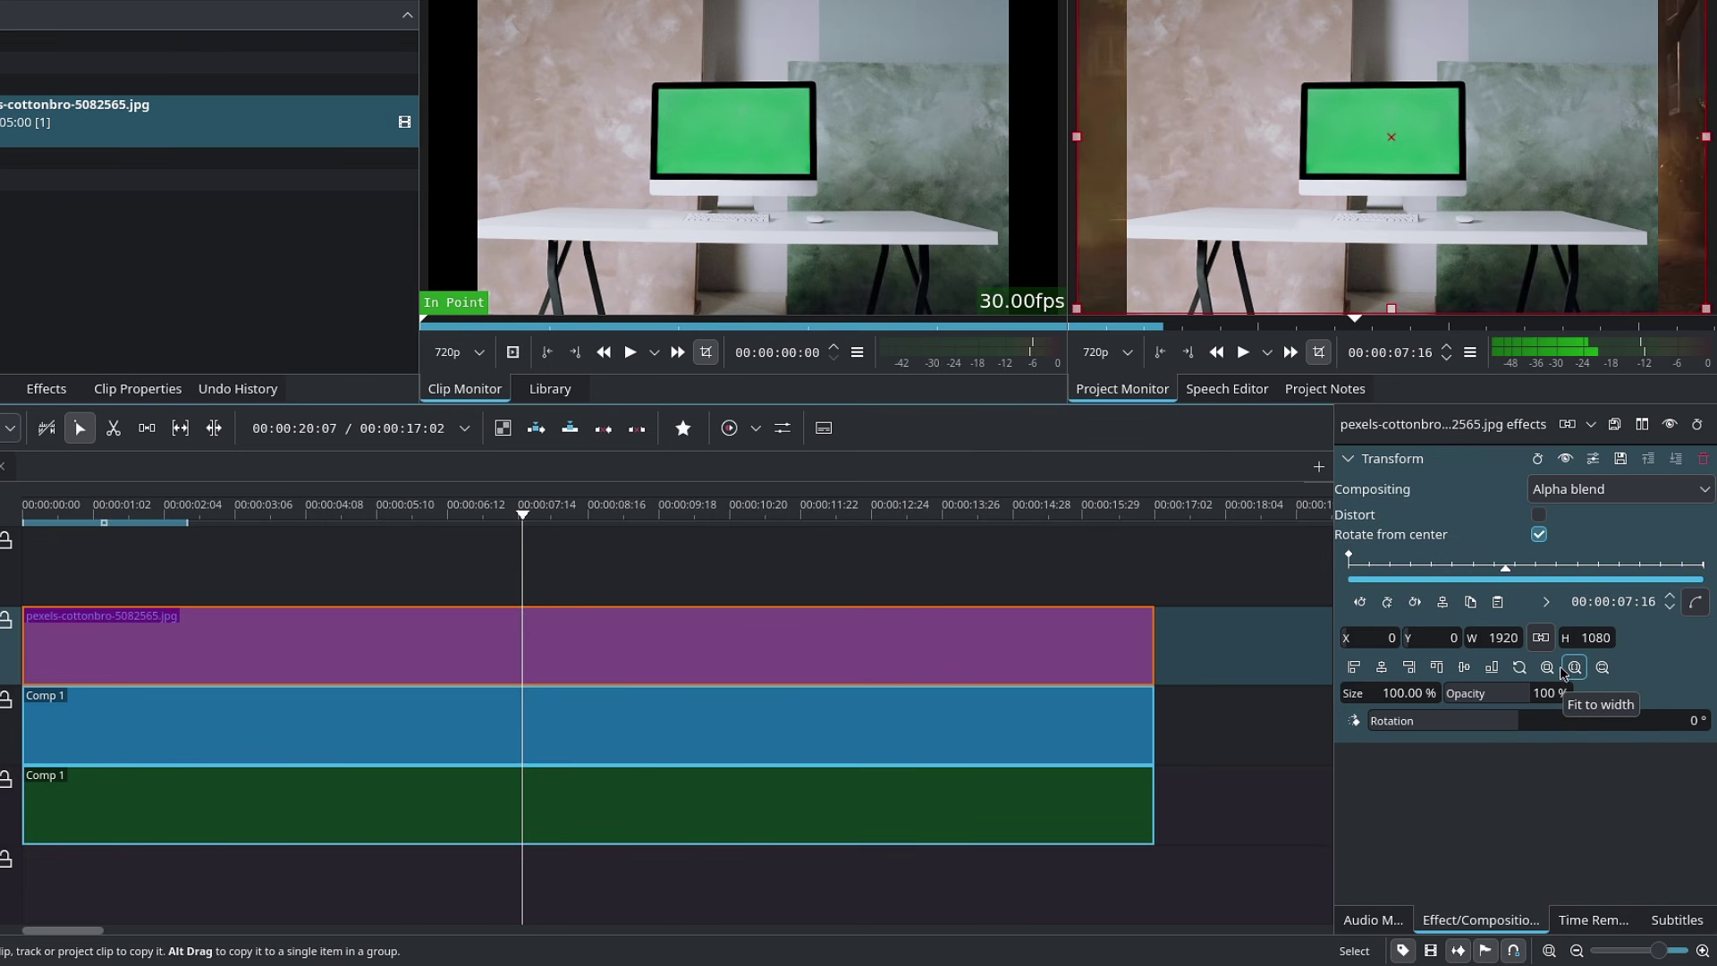
click(1575, 667)
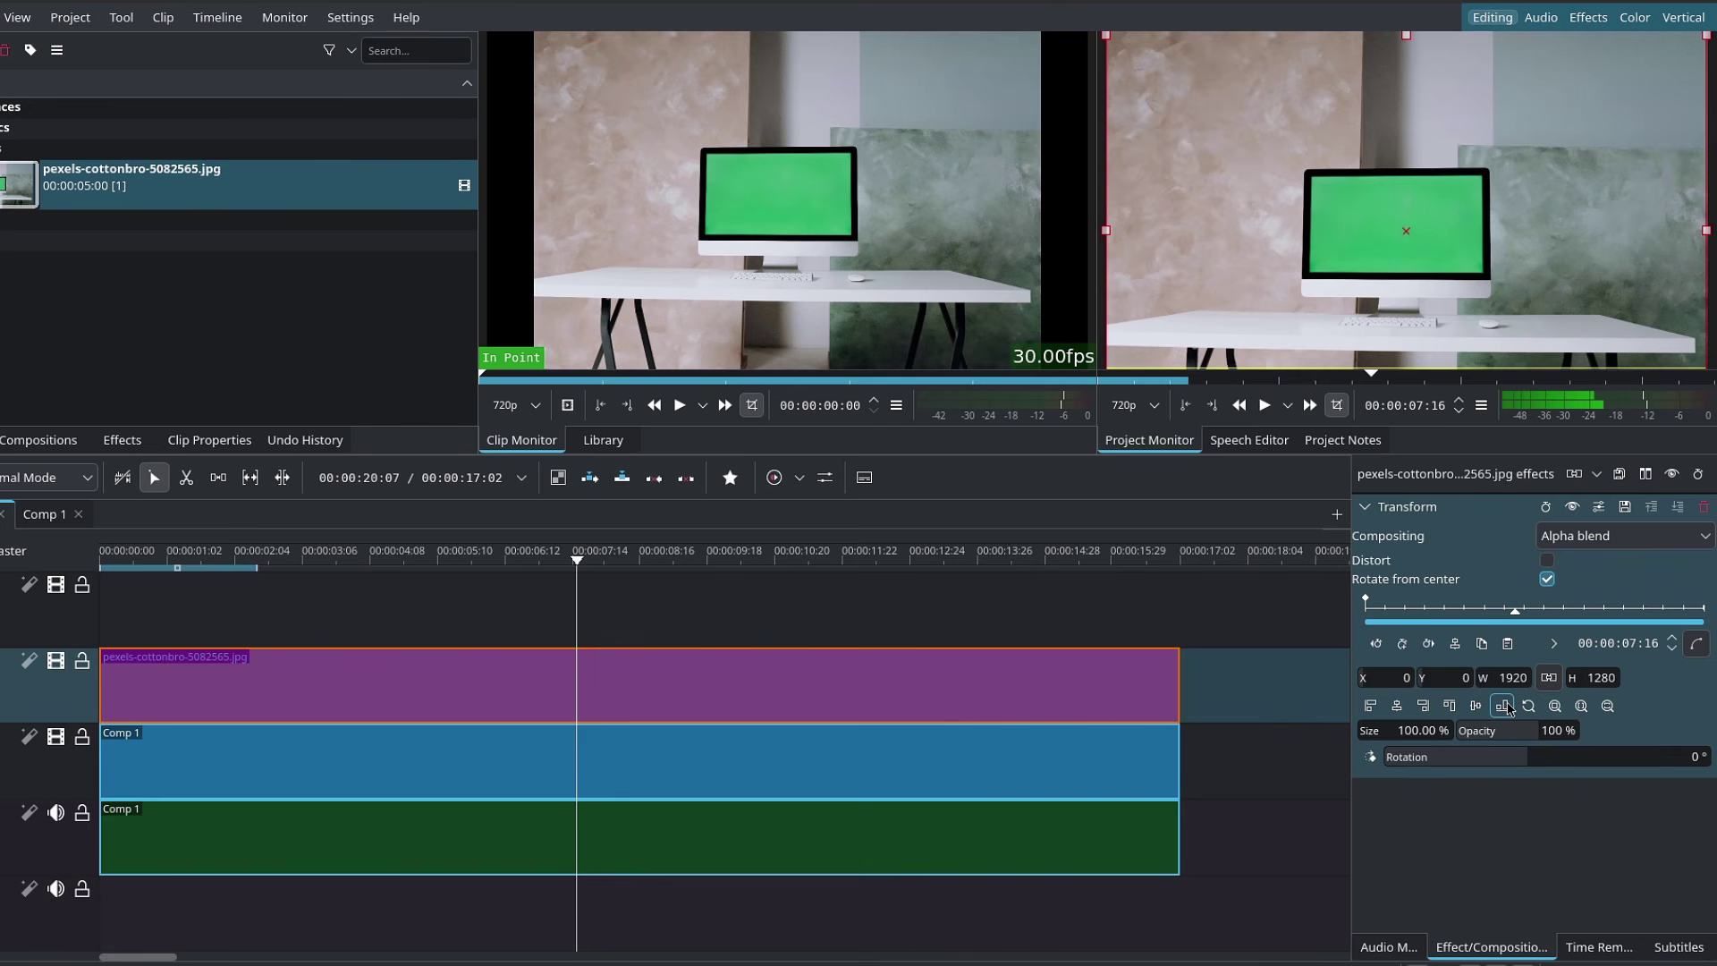
click(1476, 706)
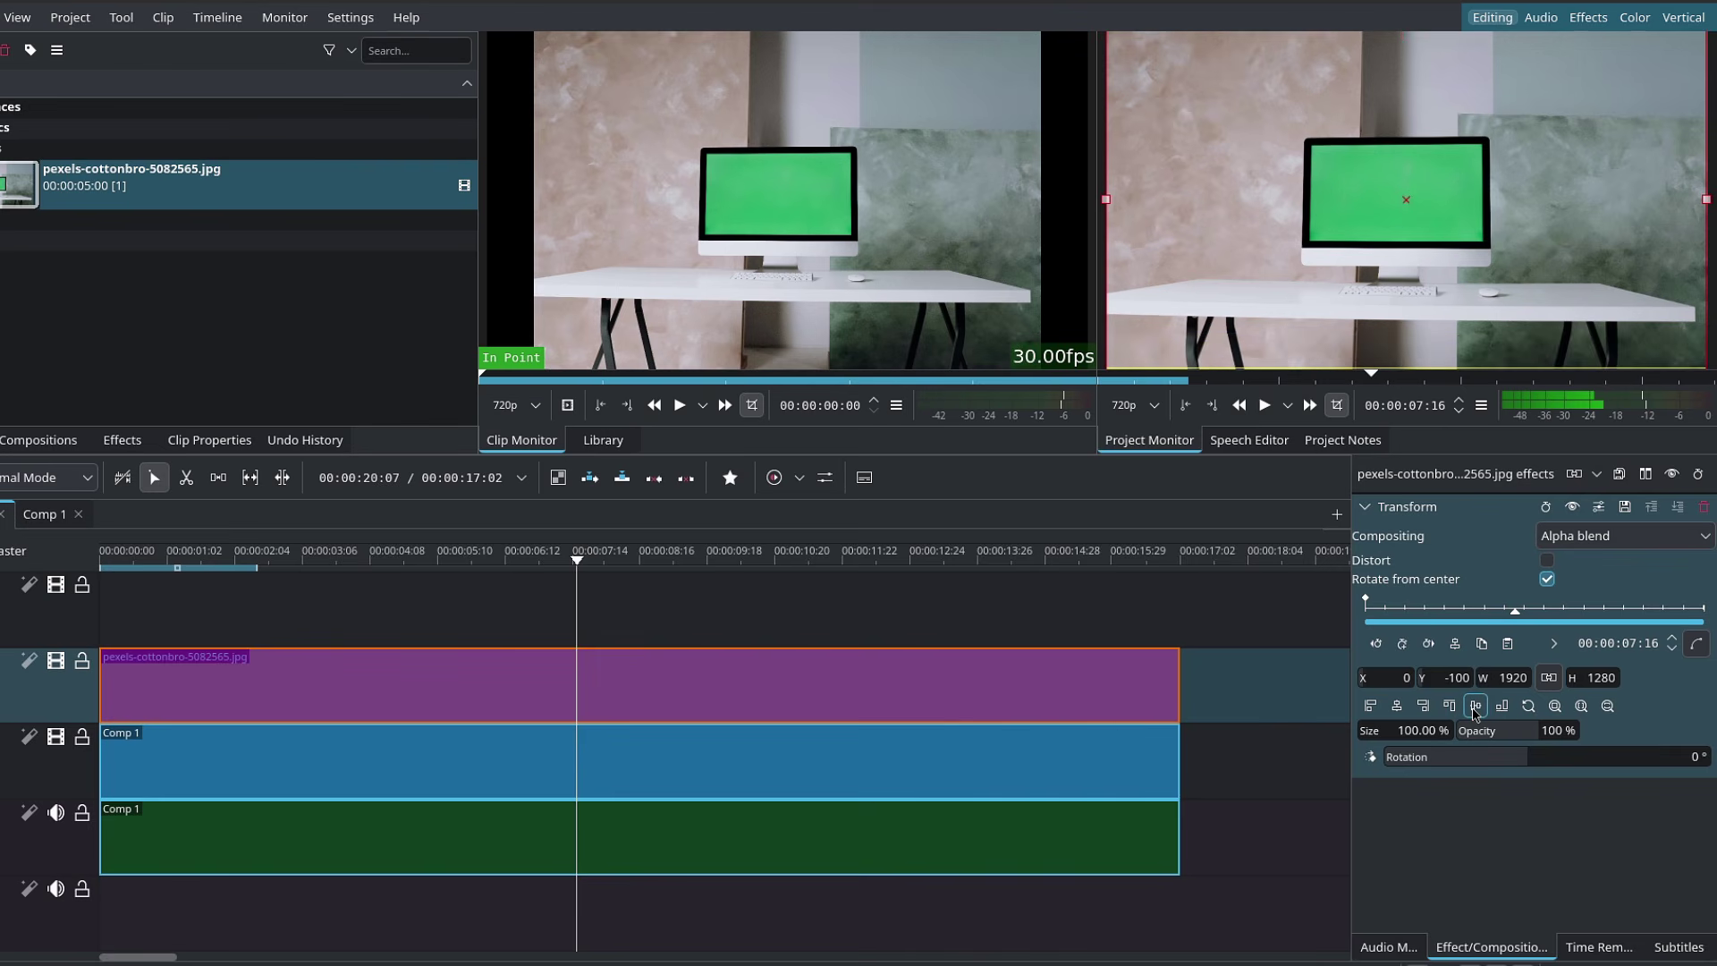
click(1365, 506)
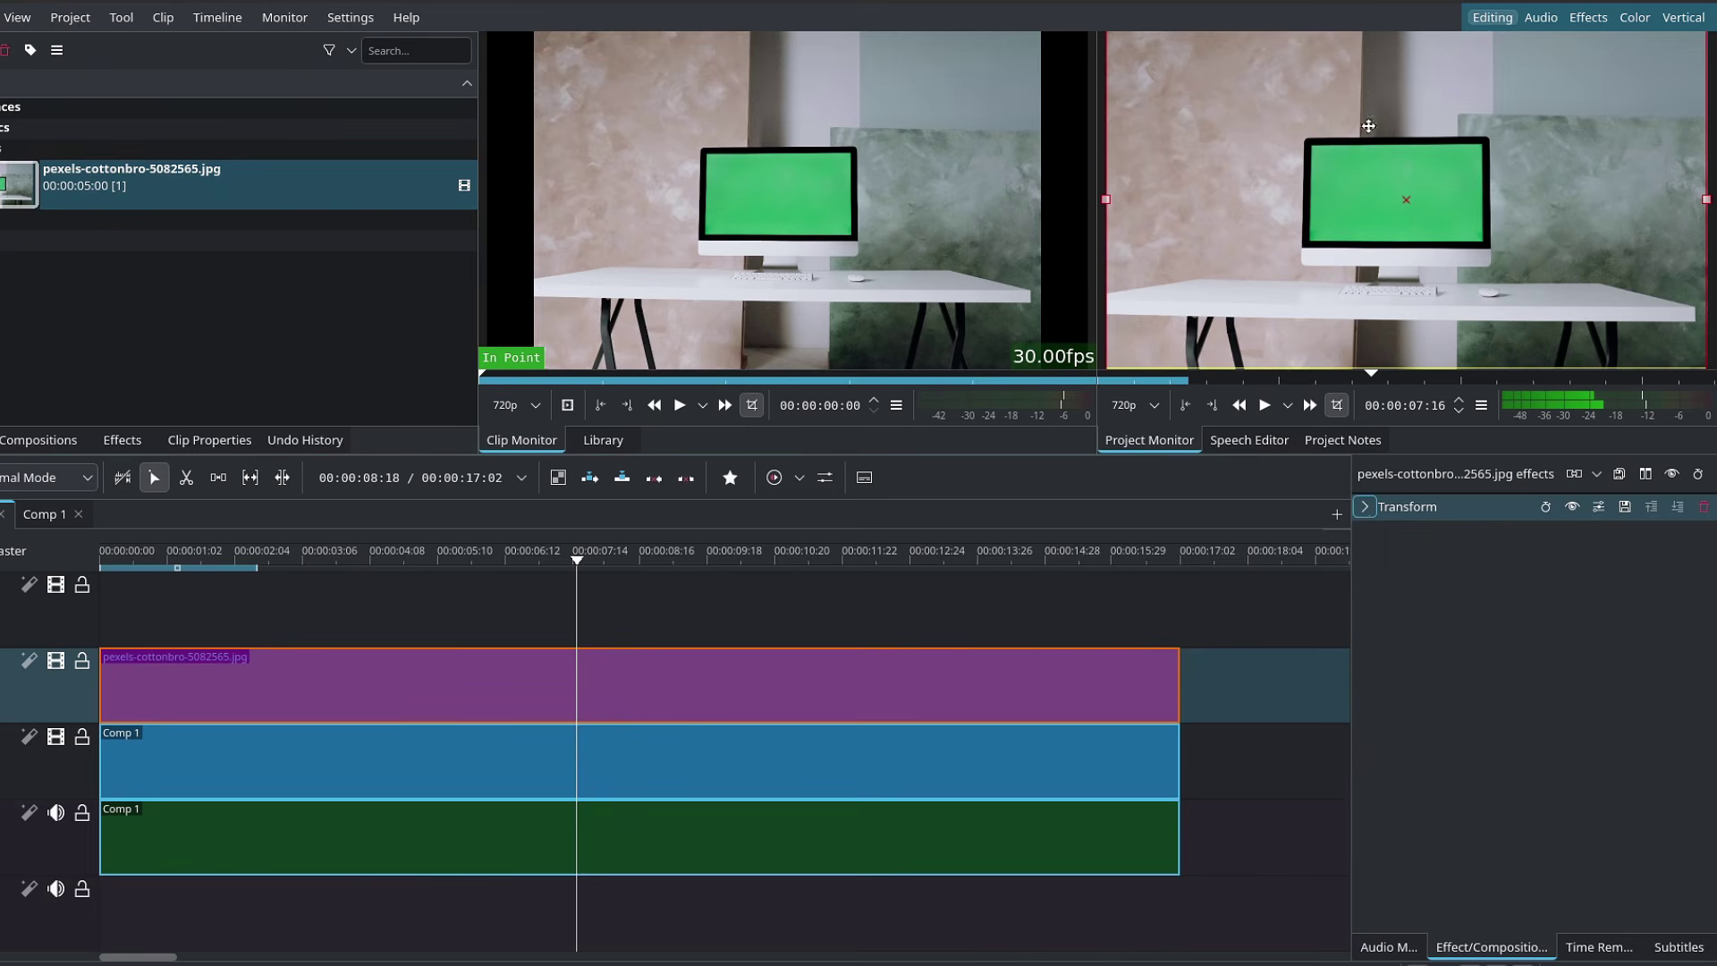
Apply the Chroma Key: Basic effect to the computer image clip and sample the green of its monitor screen as the color key
click(190, 433)
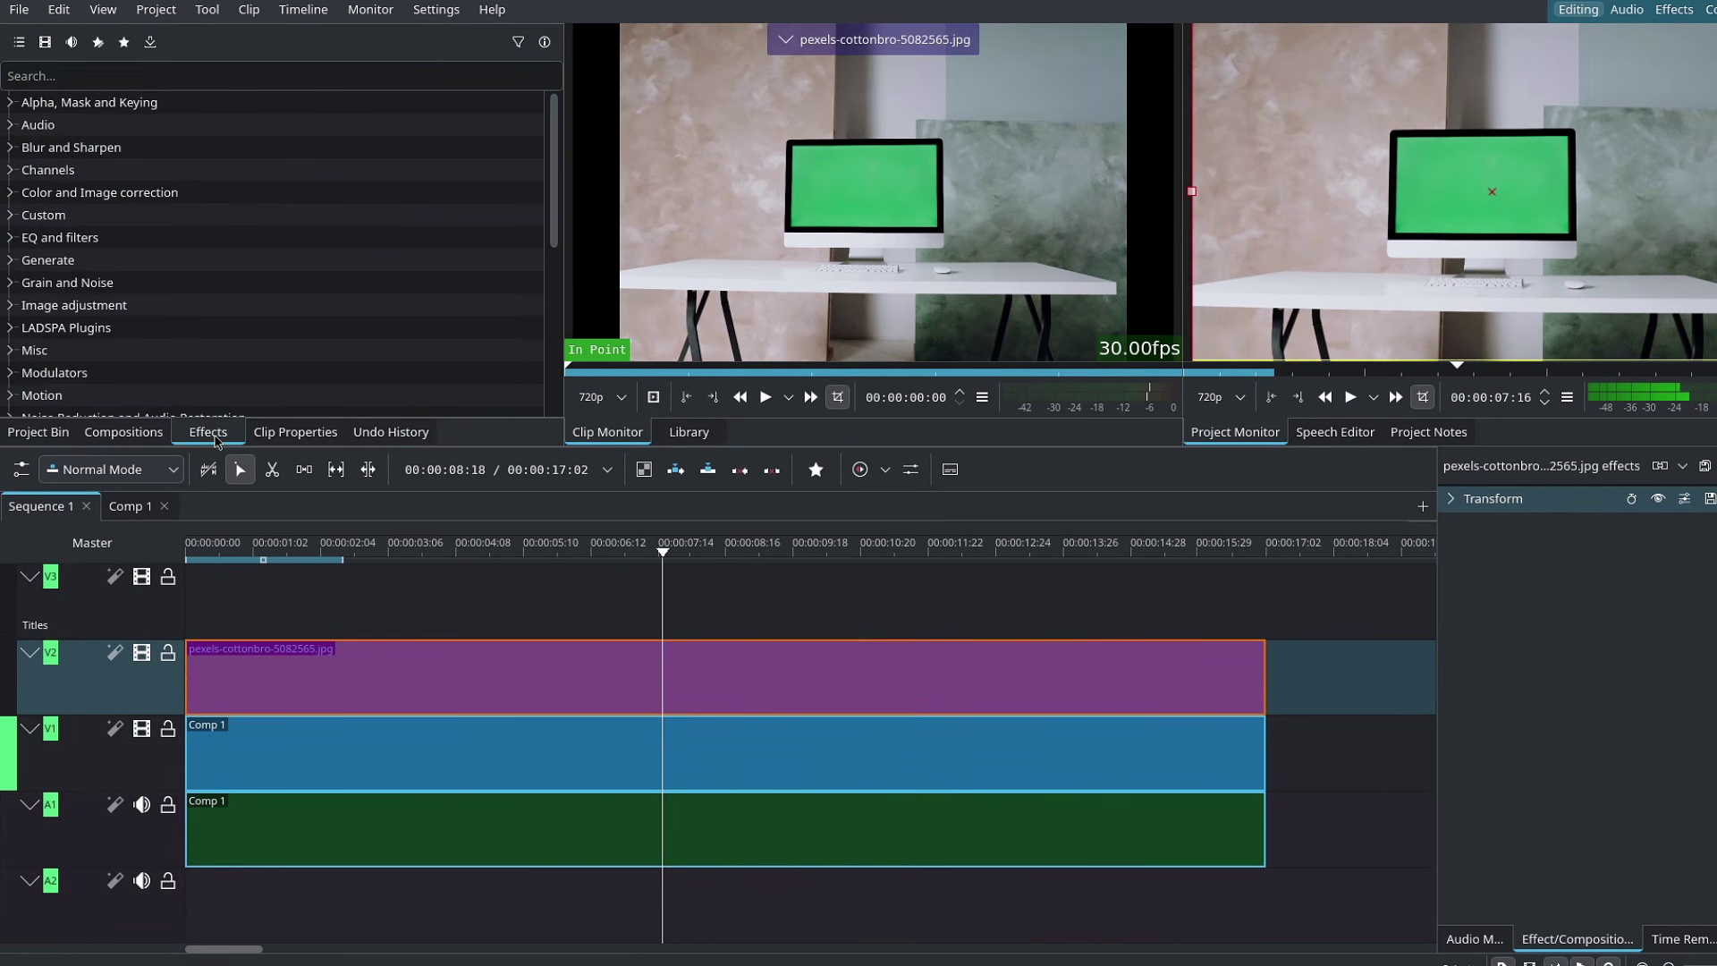
click(163, 76)
text(key)
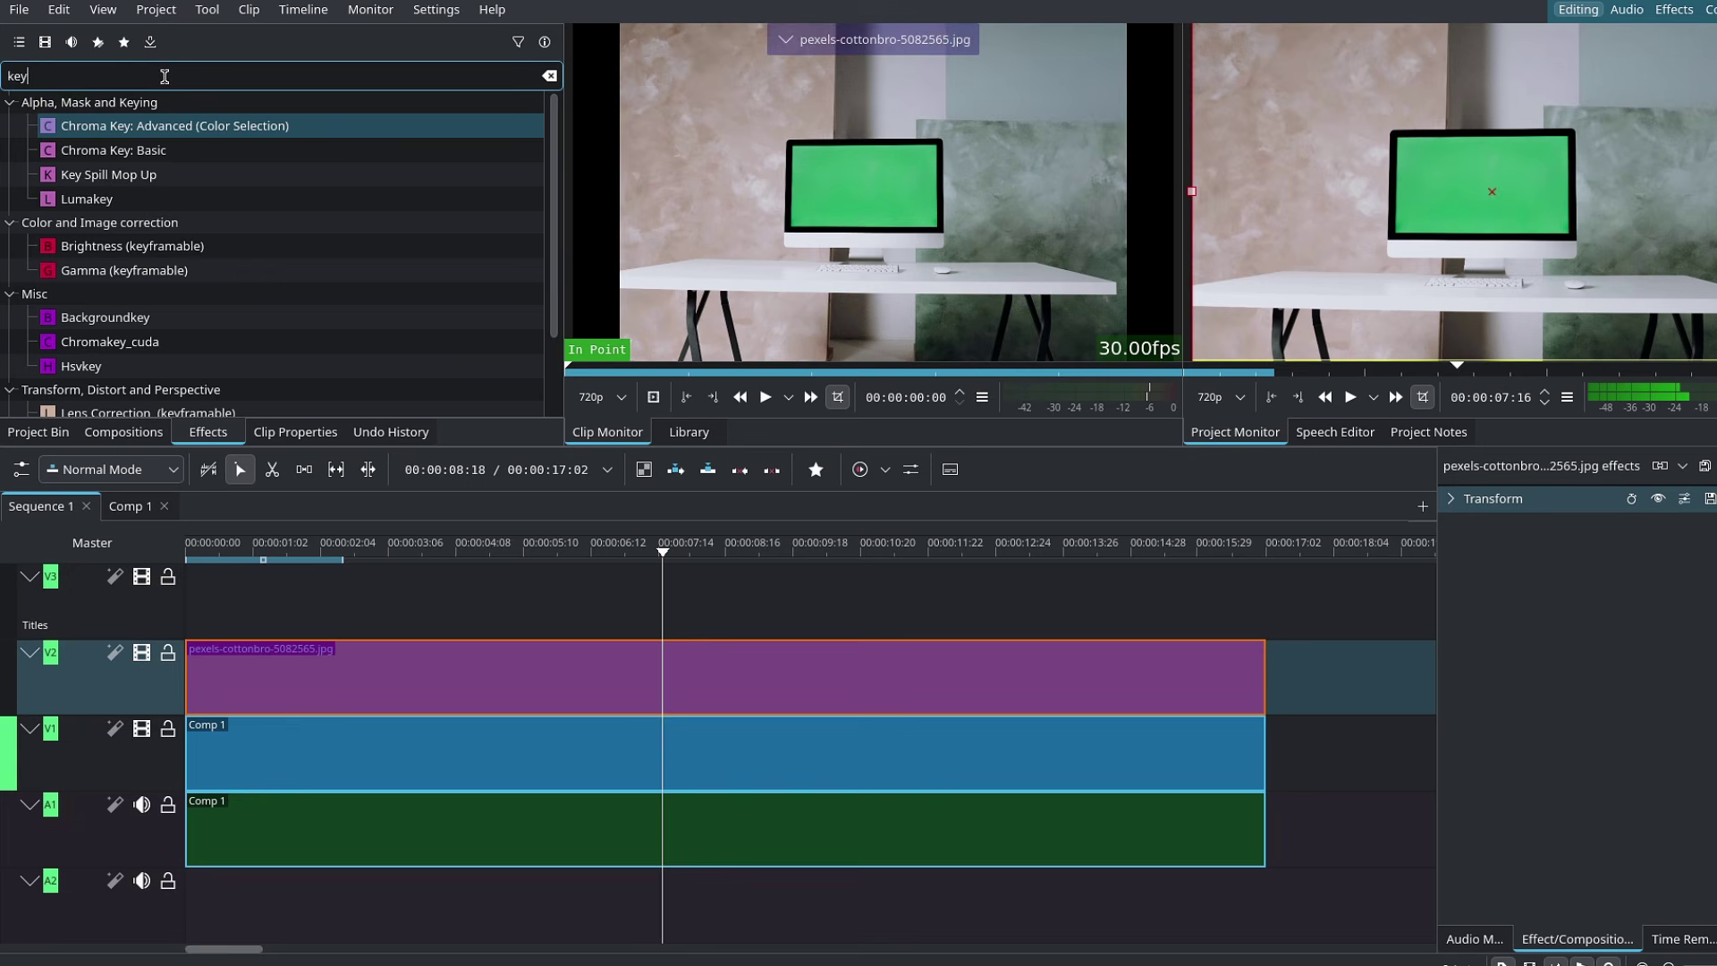
click(101, 182)
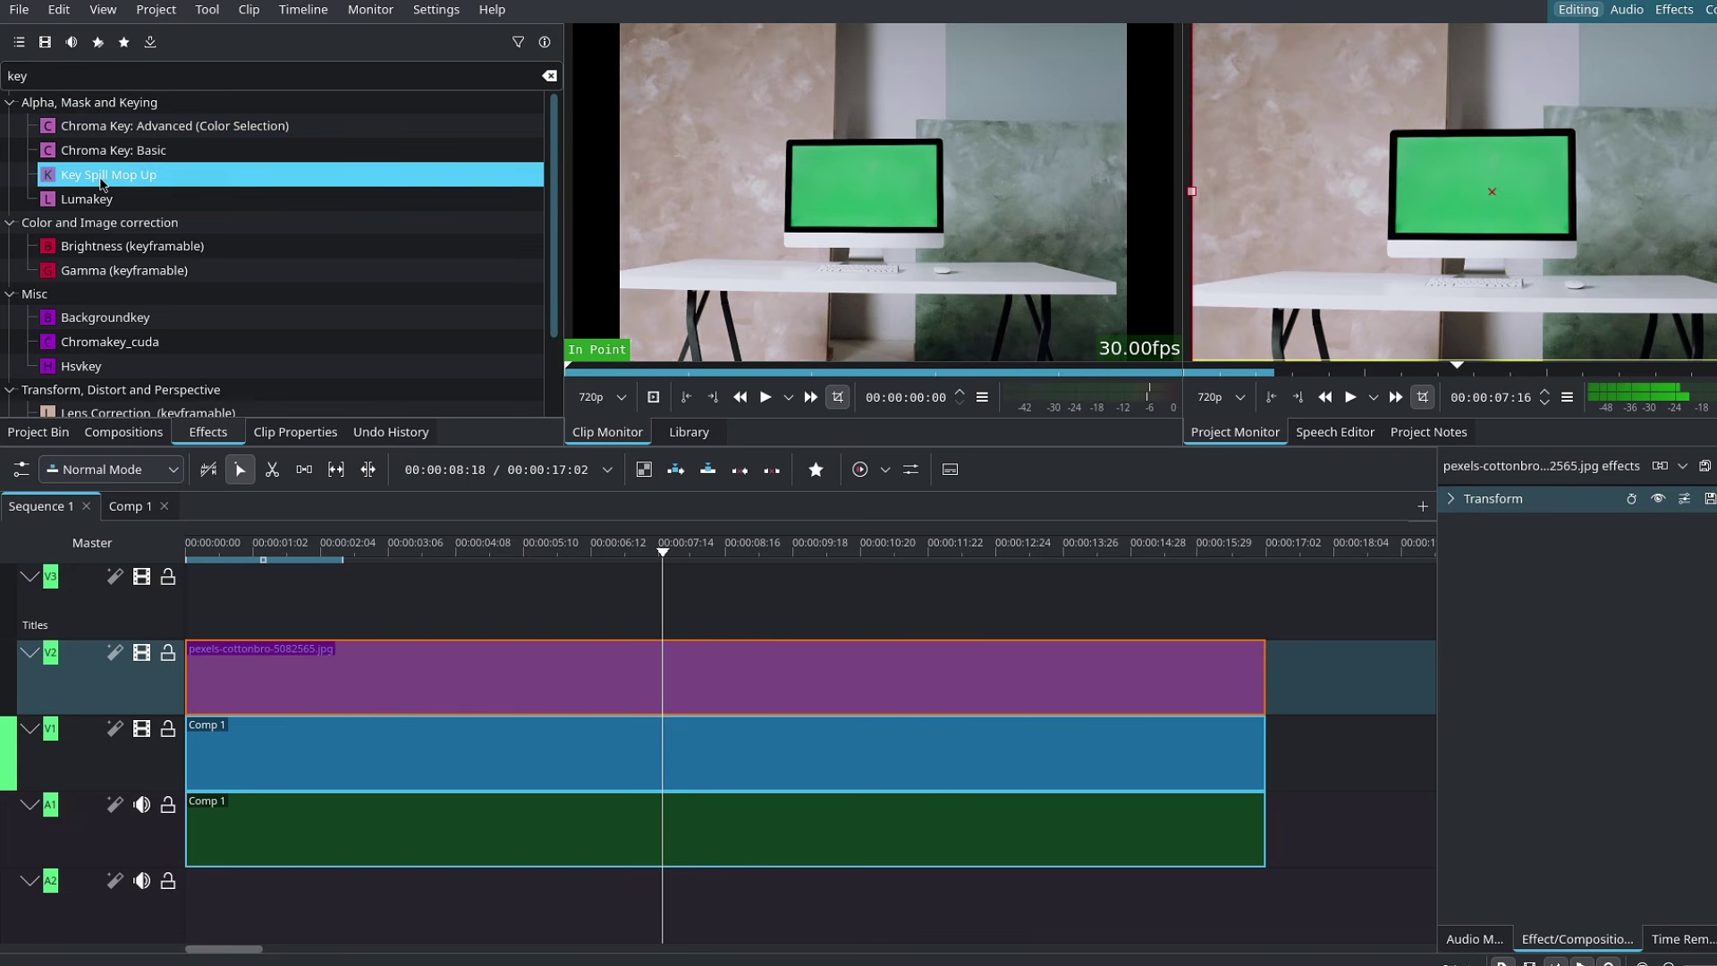
drag(112, 150, 656, 677)
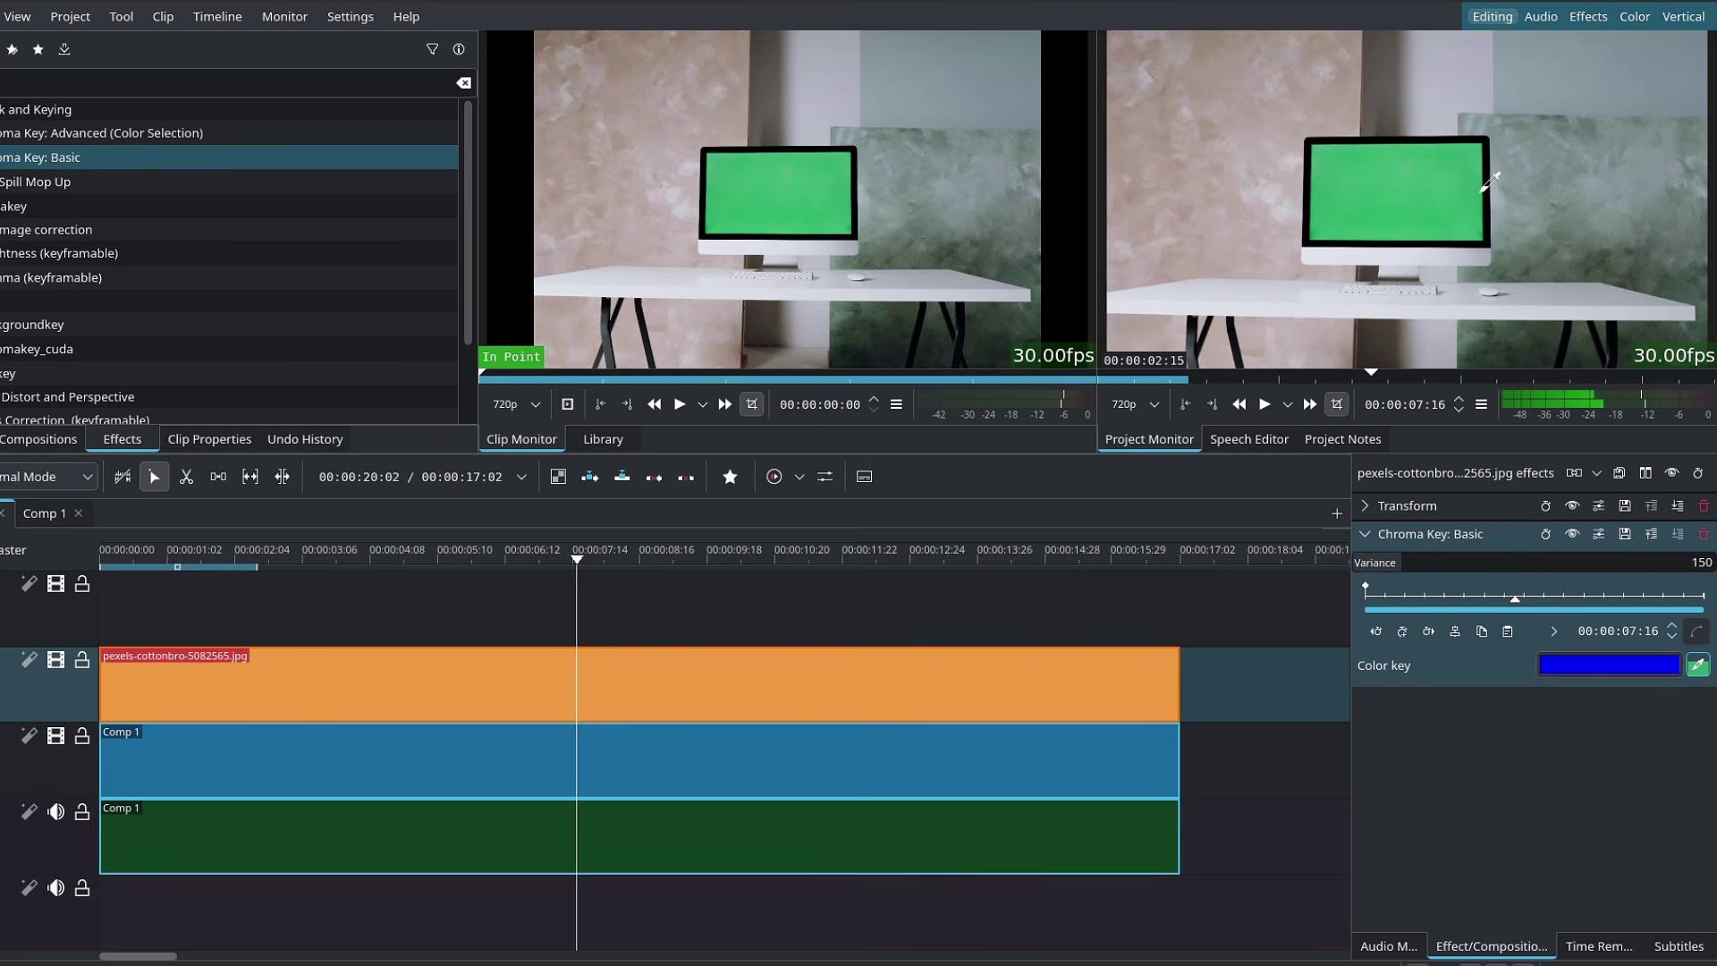
click(1341, 188)
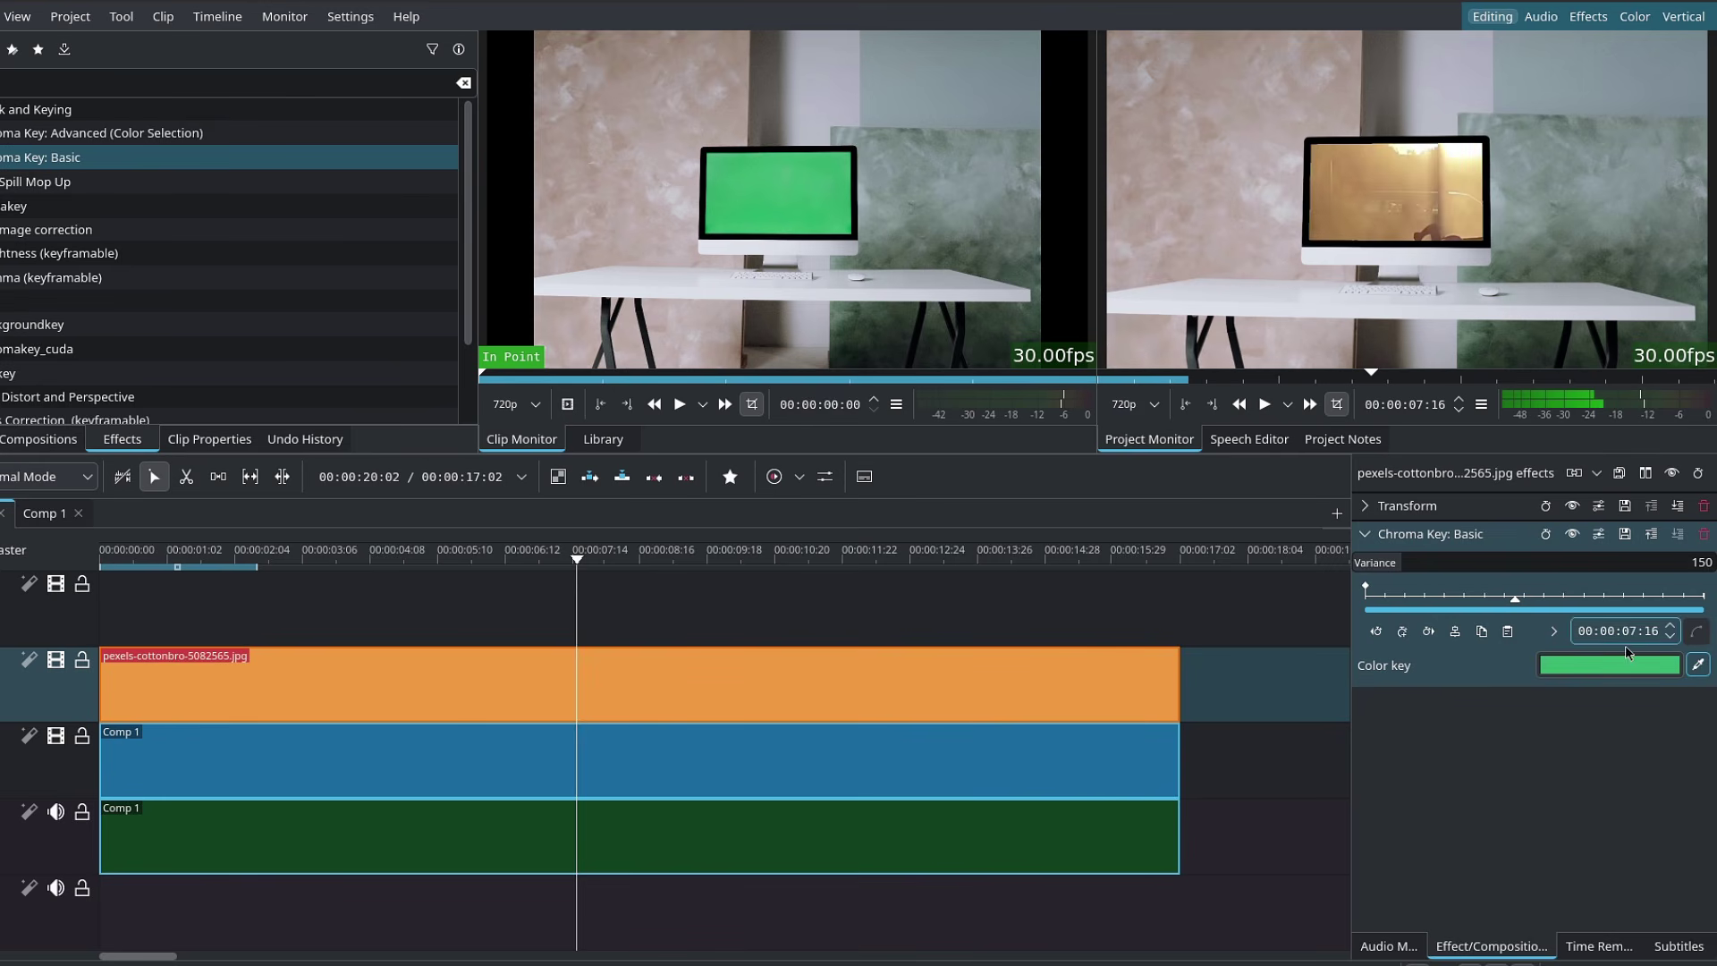
Examine the keyed computer screen and its edges close up in the project monitor
mouse_move(1700, 79)
click(1705, 117)
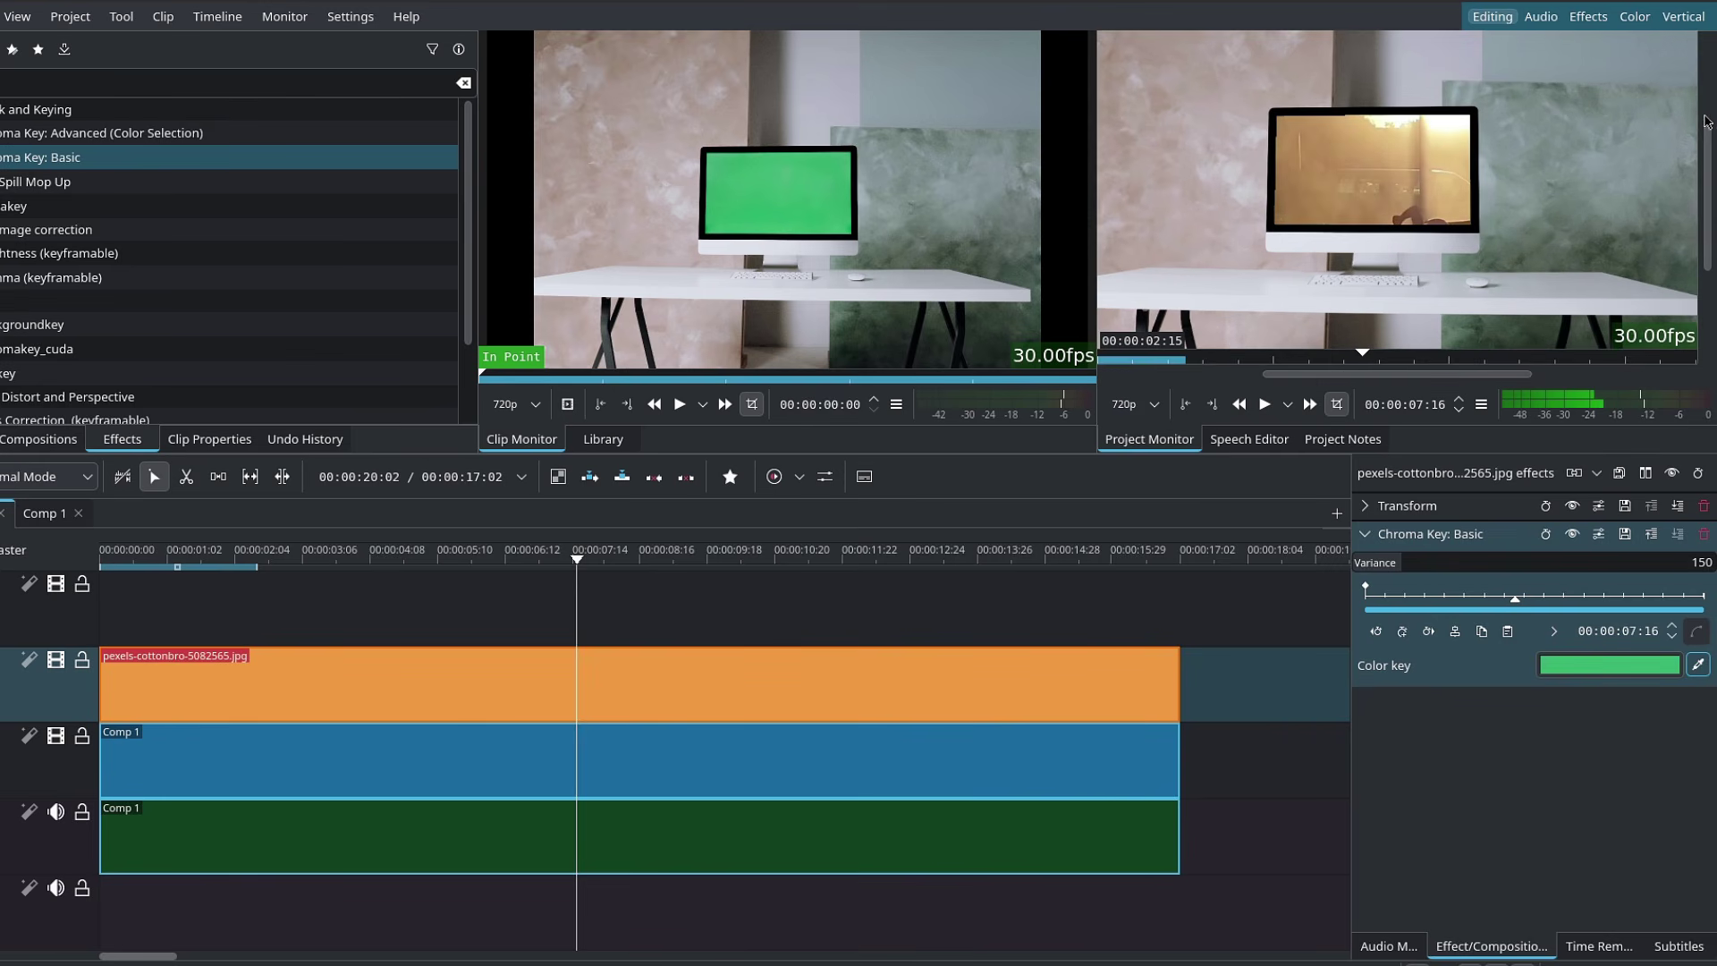
click(1692, 114)
click(1691, 114)
click(1692, 114)
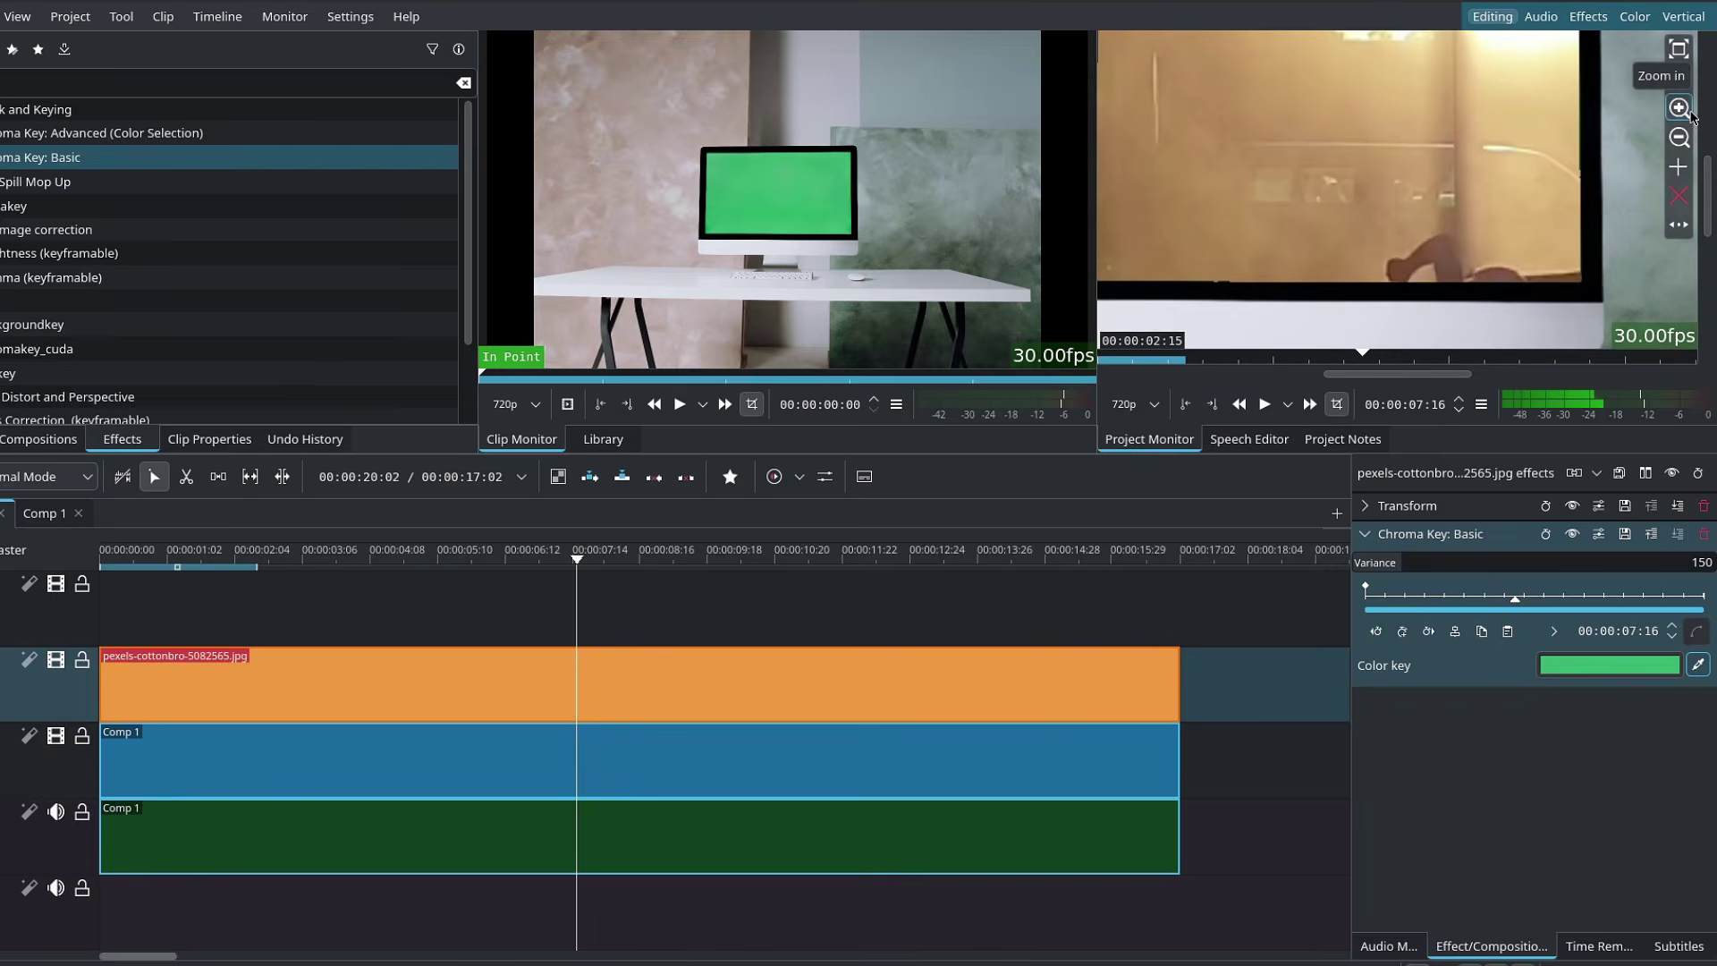
click(1680, 139)
click(1680, 139)
click(1679, 139)
click(1679, 139)
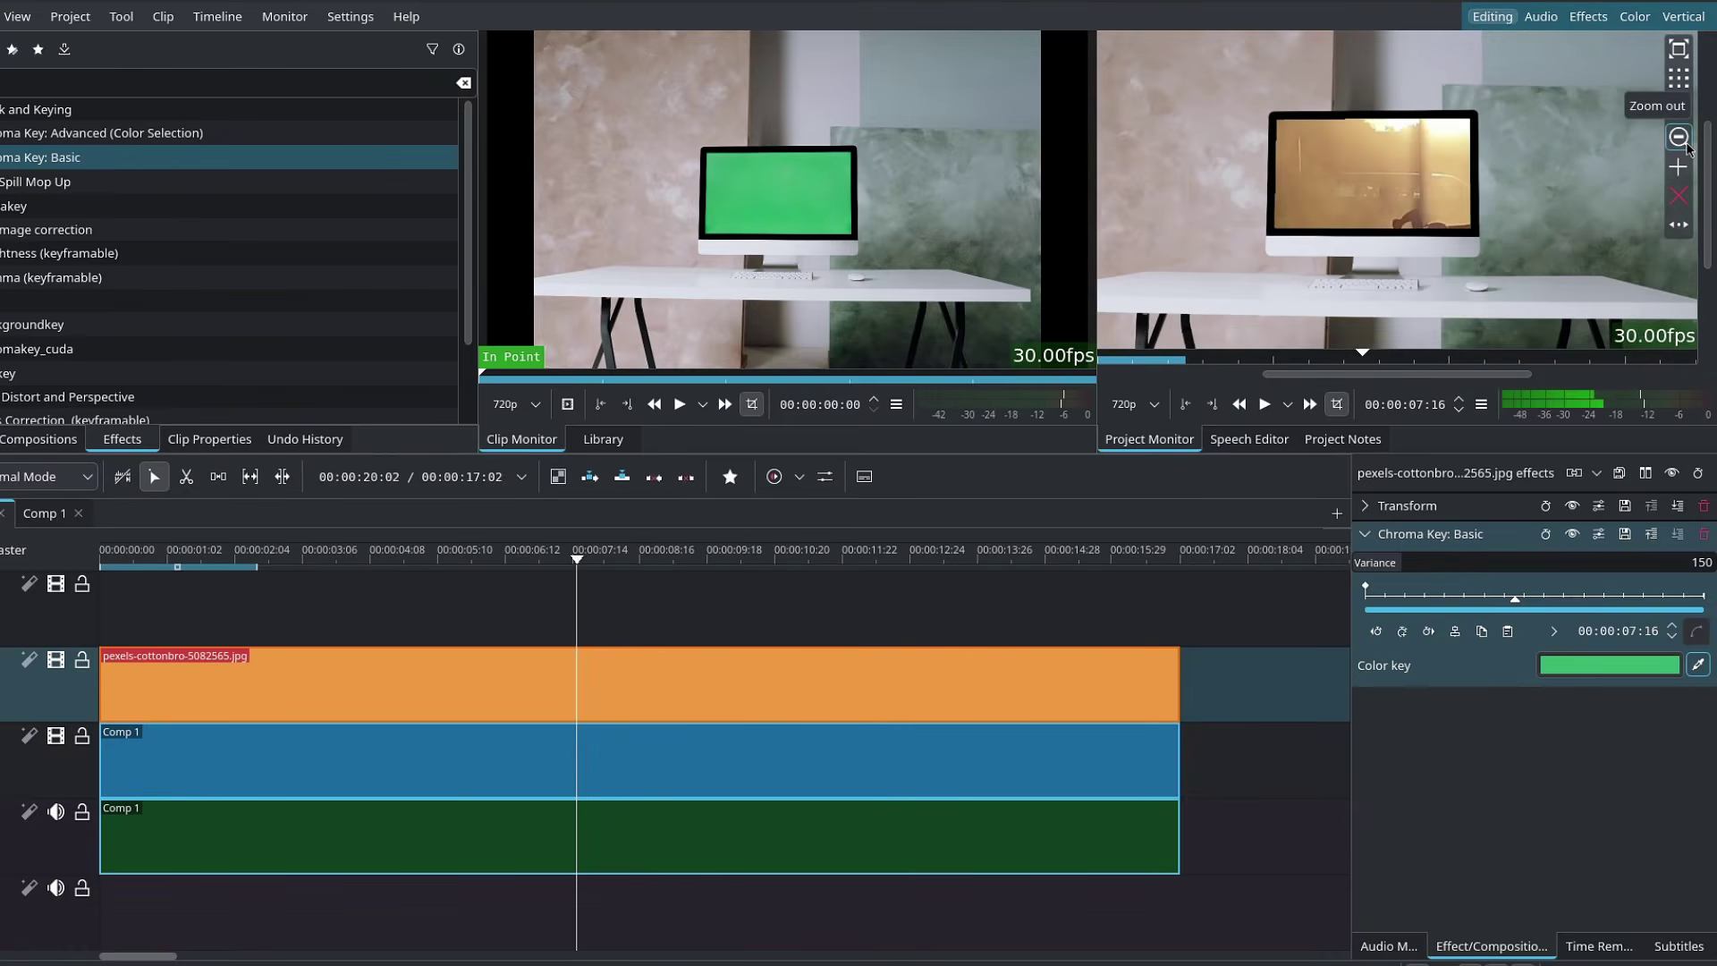
click(1681, 141)
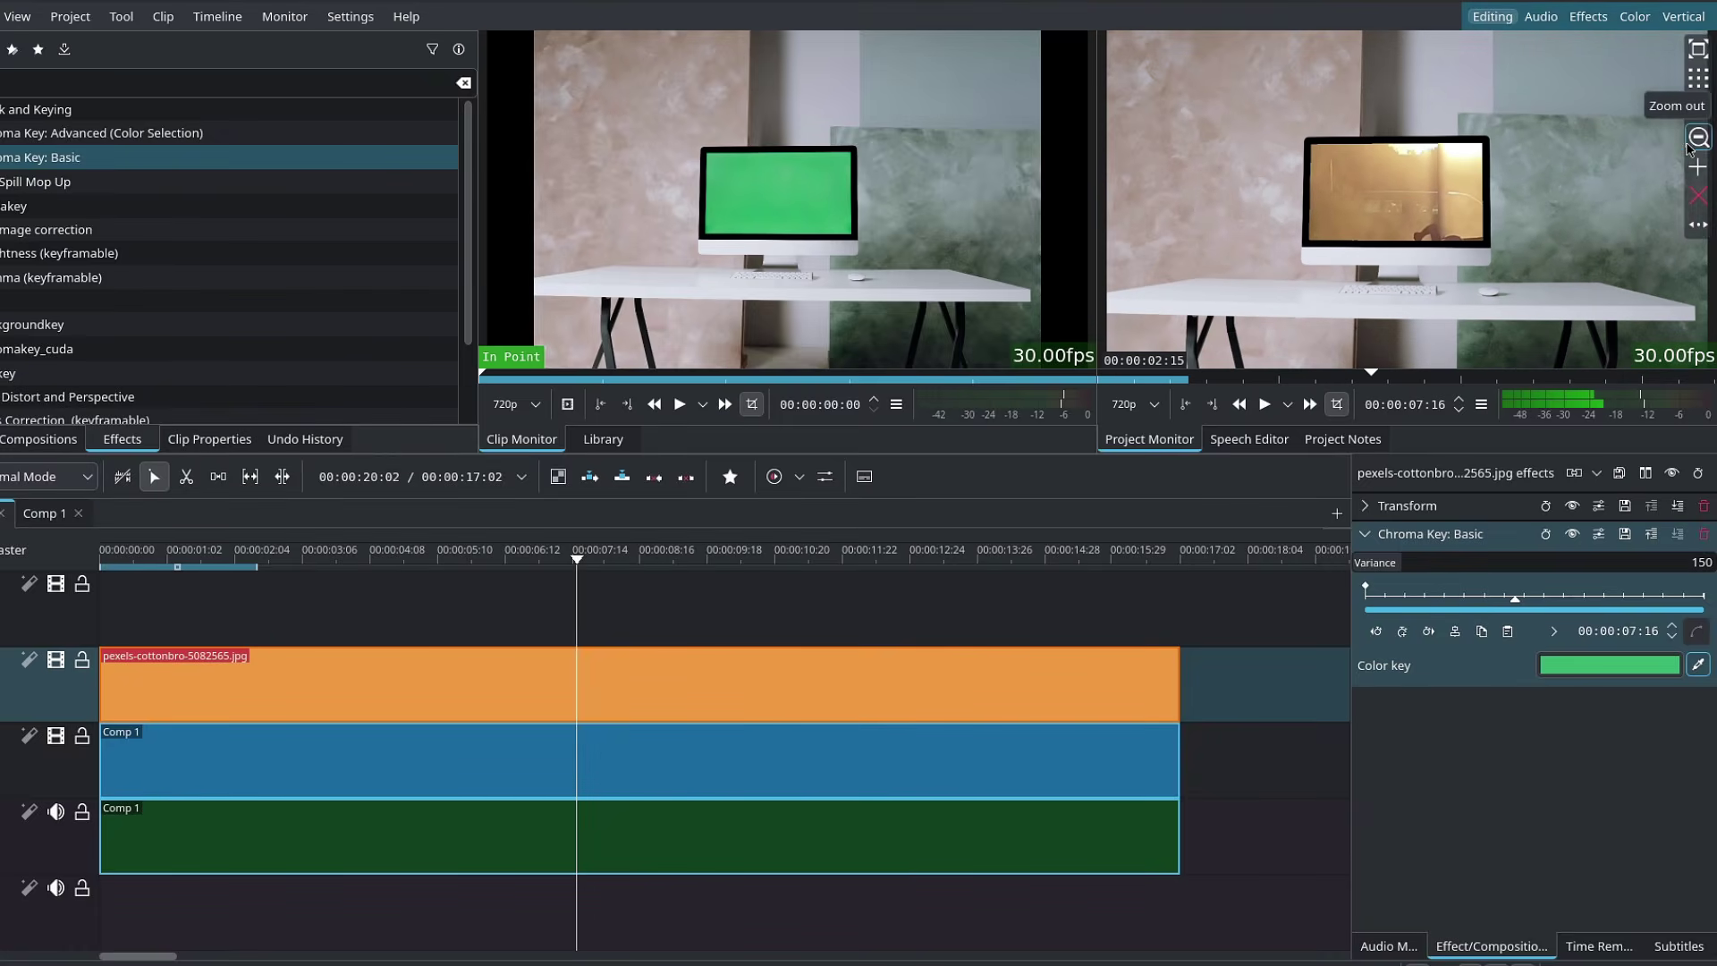
click(1366, 534)
Add a Transform effect to the nested Comp 1 clip, scale it to about 34.5% and place it behind the keyed computer screen
click(575, 779)
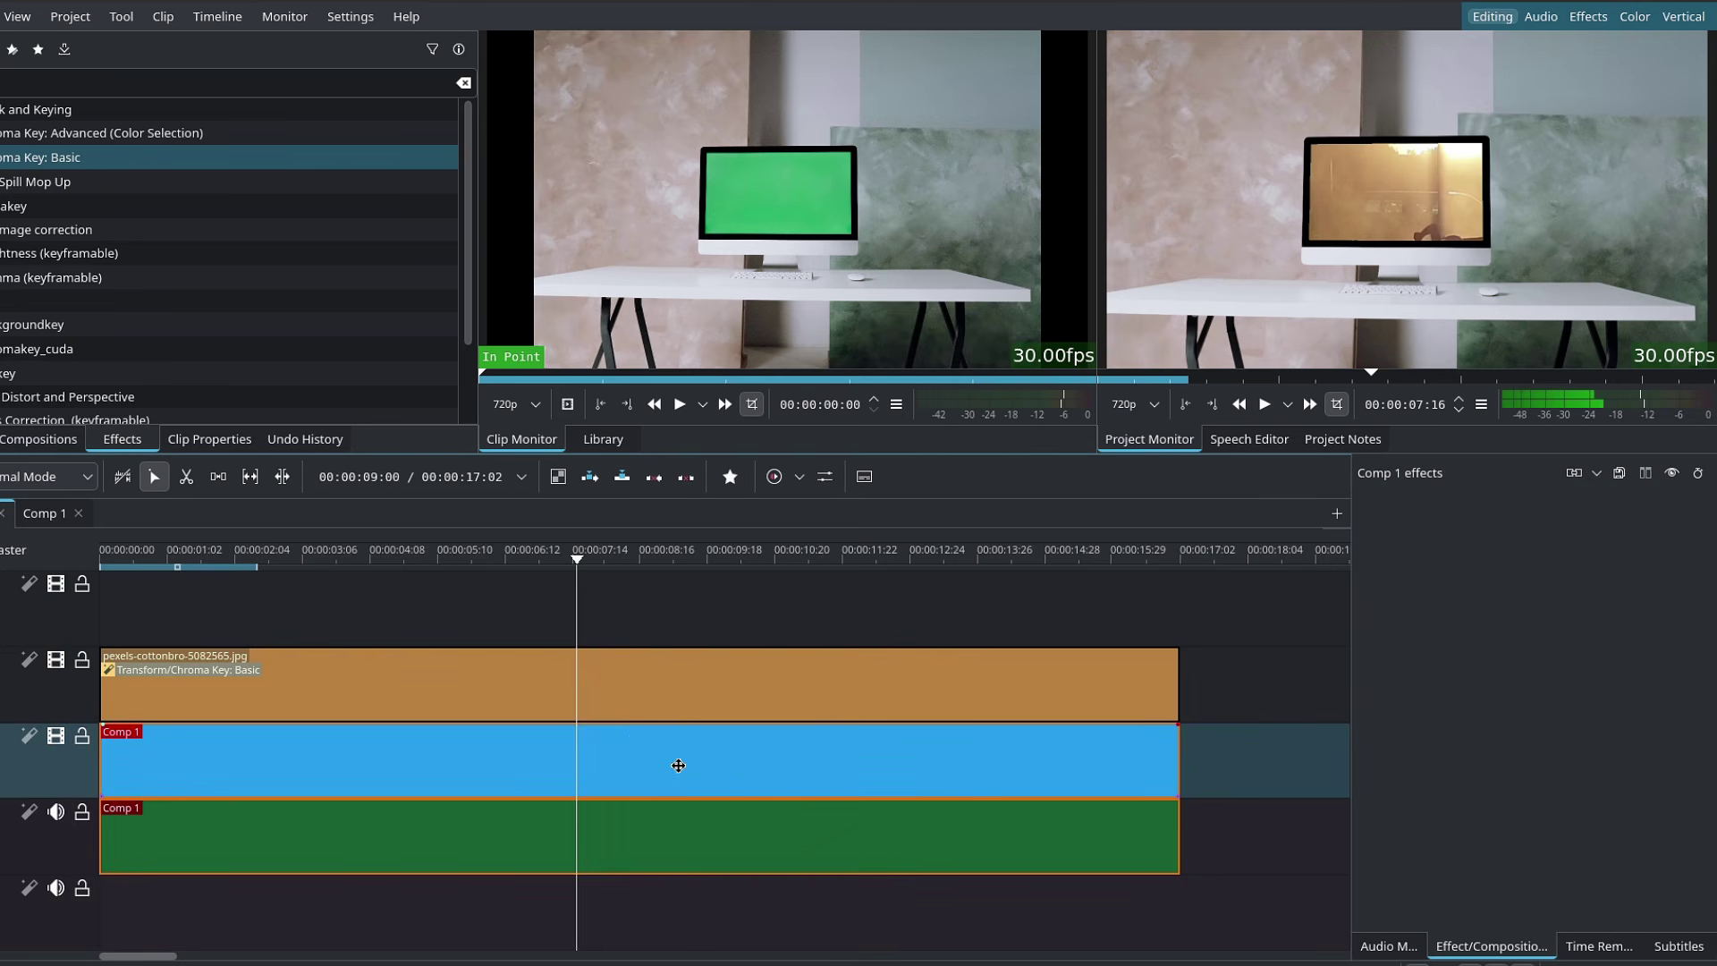
click(725, 477)
drag(778, 533, 594, 778)
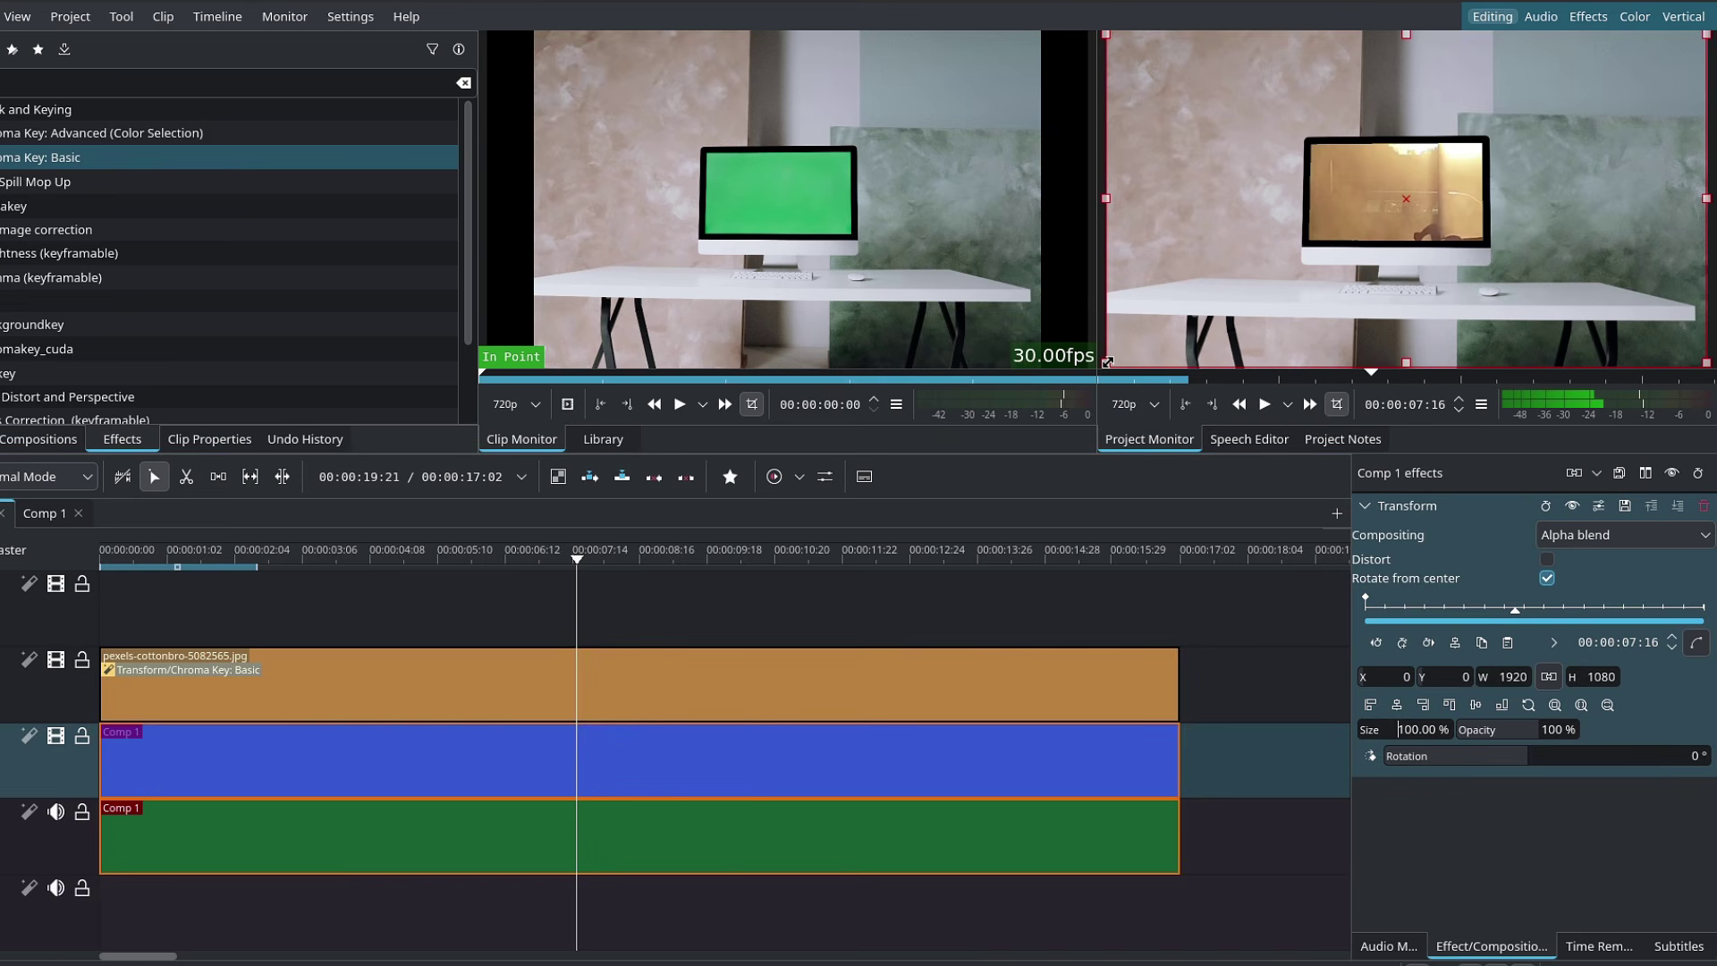
drag(1111, 361, 1415, 152)
drag(1607, 125, 1393, 221)
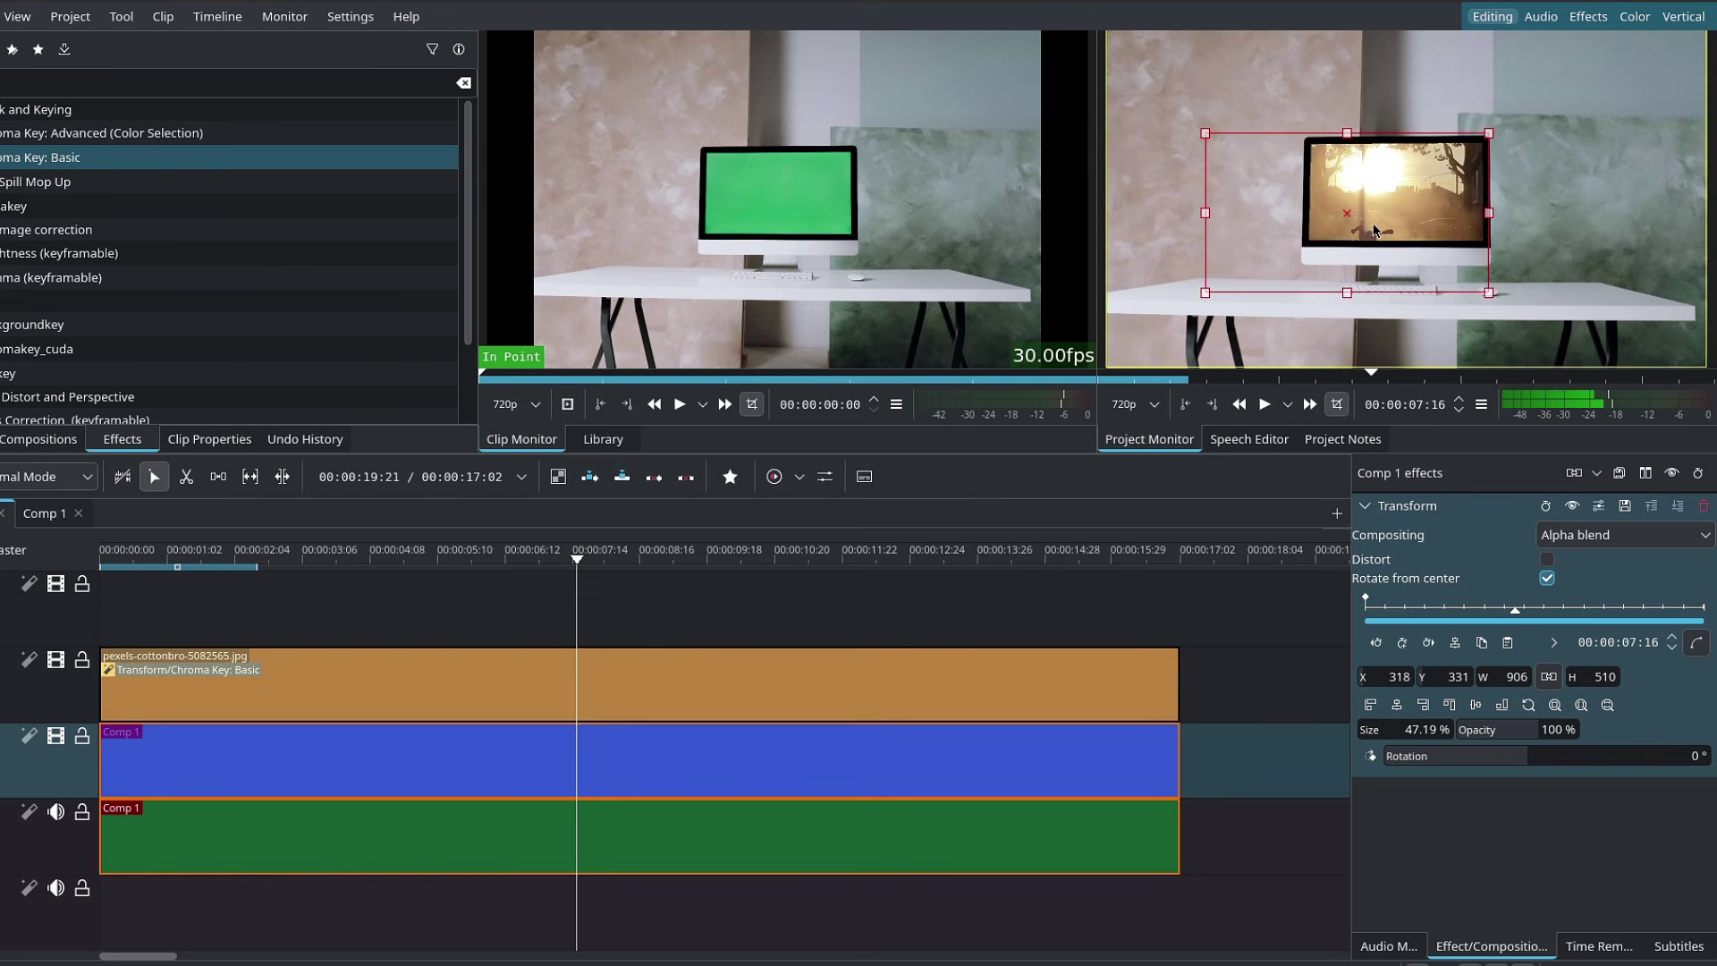
drag(1205, 291, 1282, 250)
drag(1385, 225, 1398, 223)
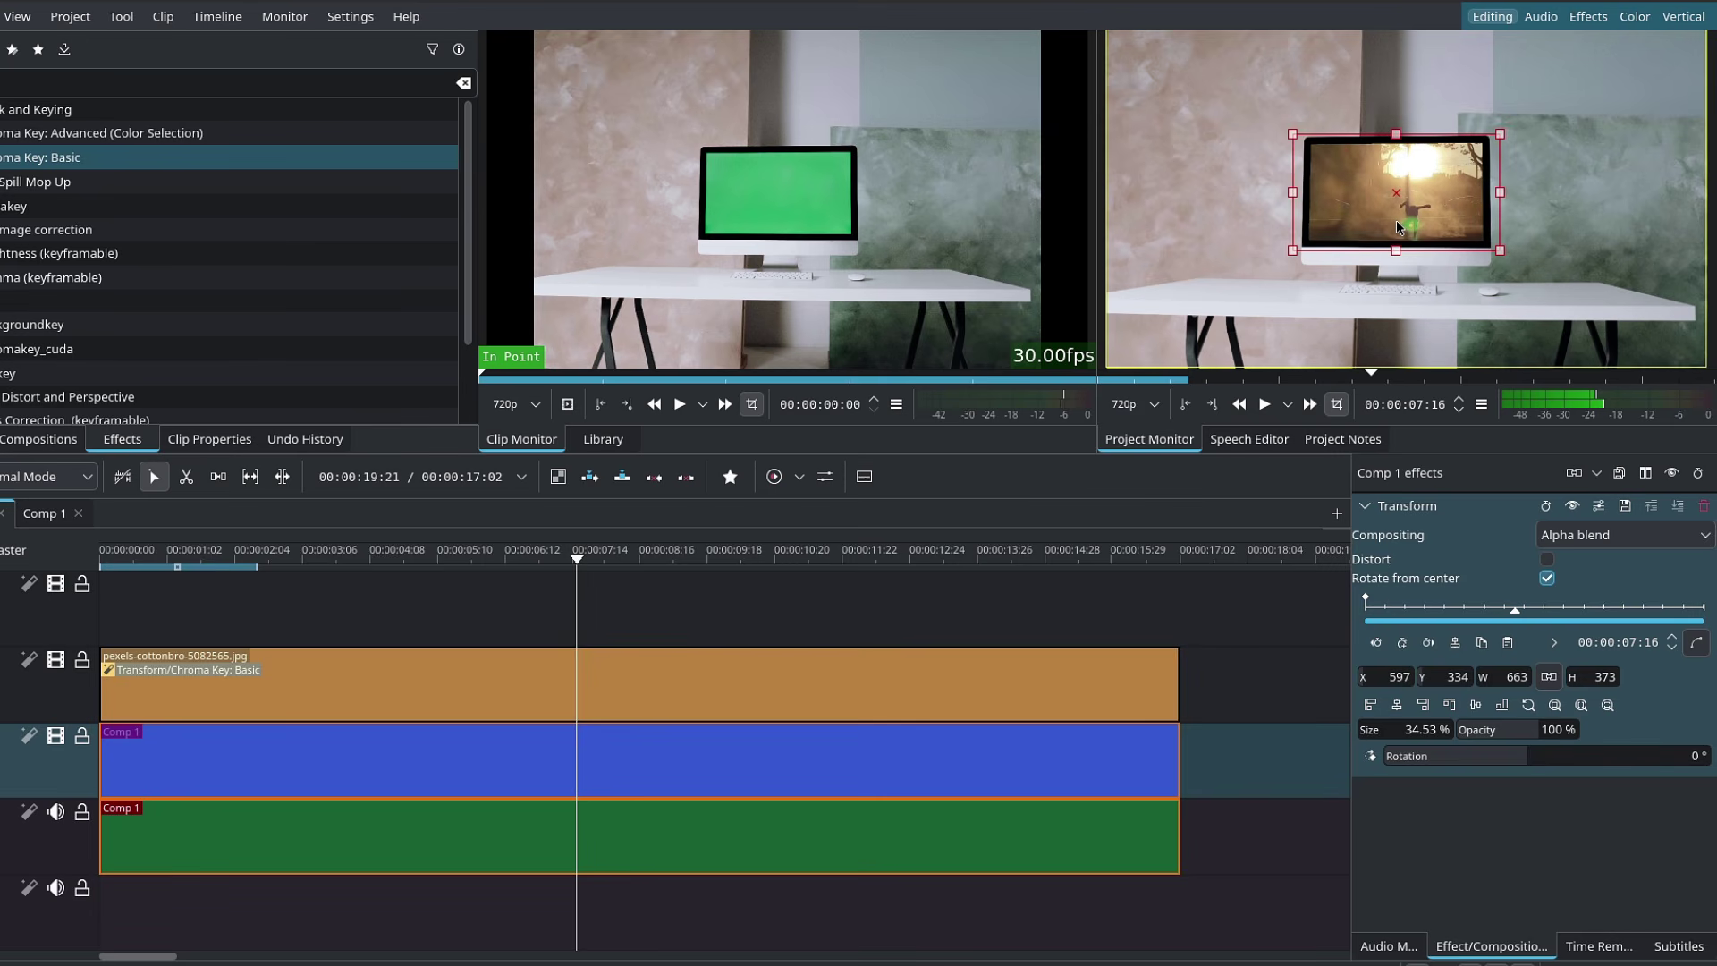
Play the composited sequence from the start to review Comp 1 running inside the computer screen
click(597, 549)
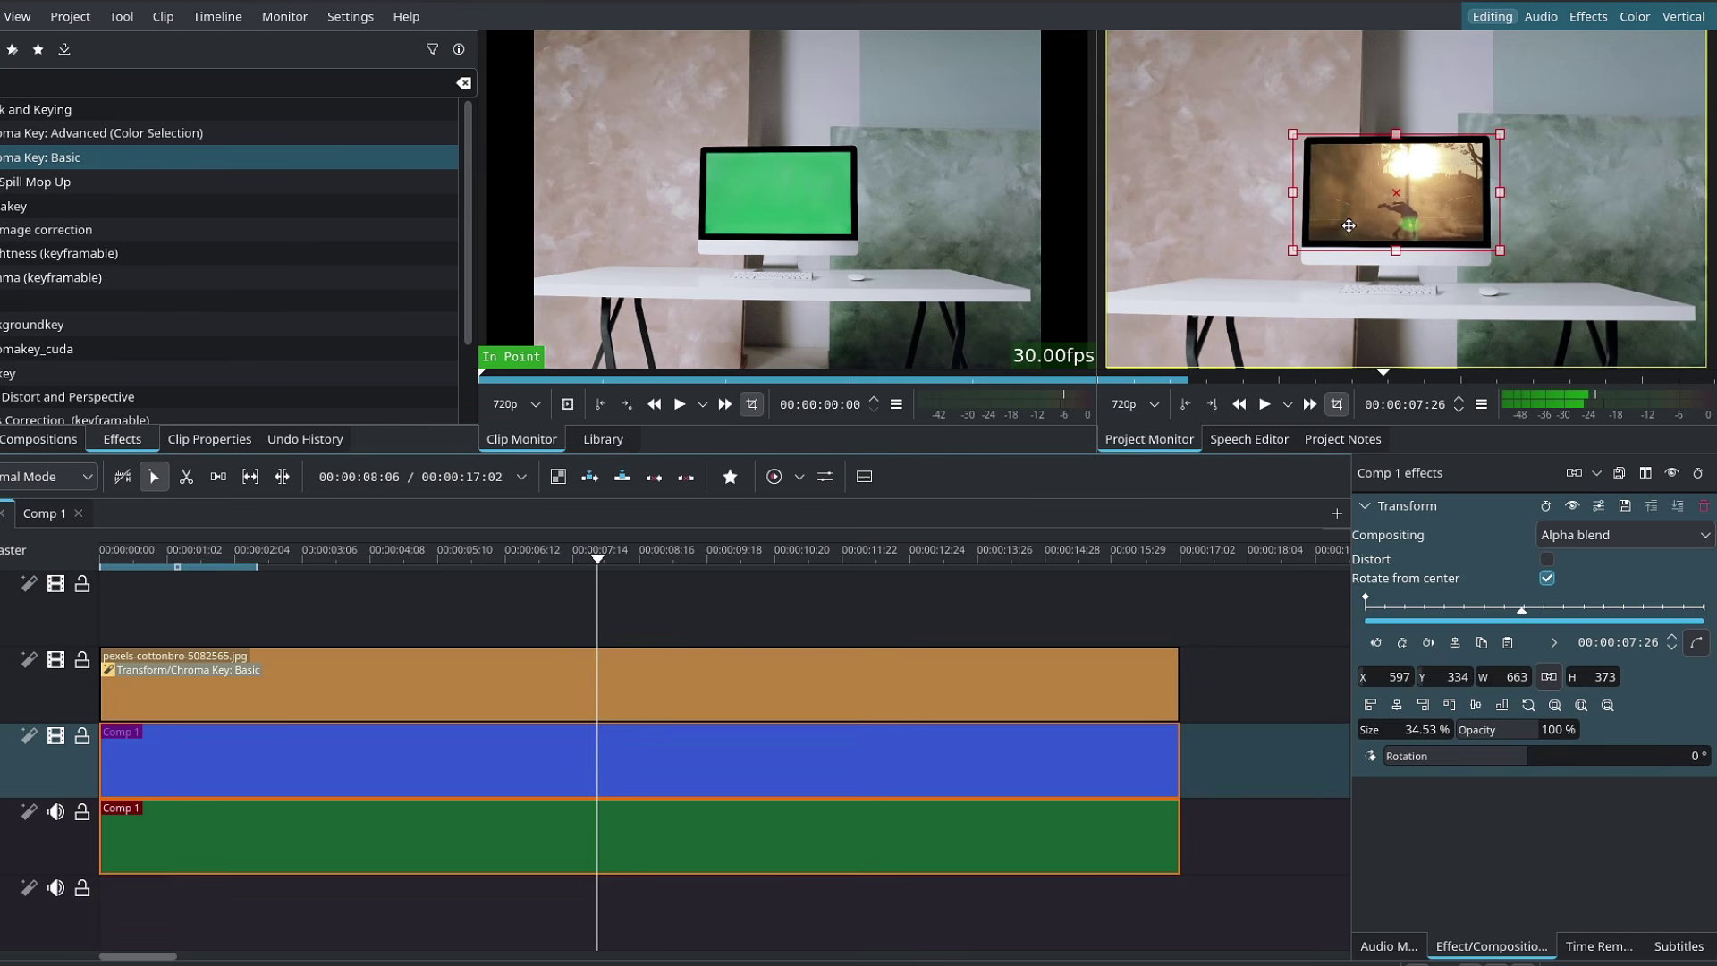
click(518, 549)
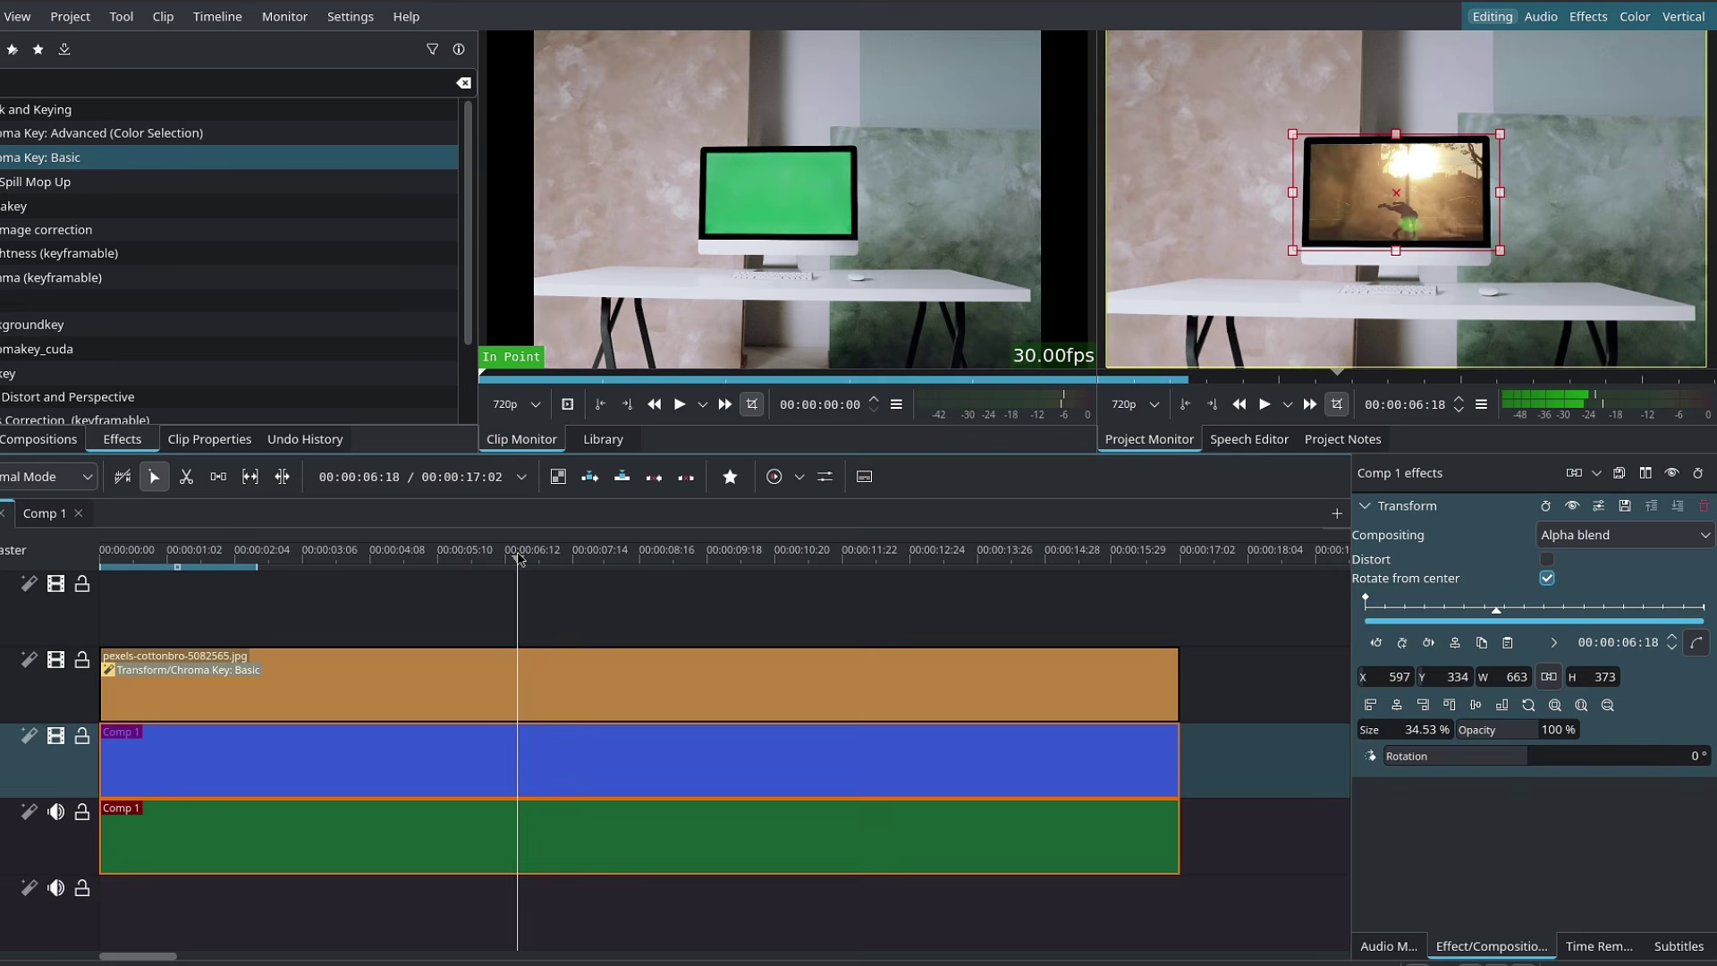
click(104, 547)
key(space)
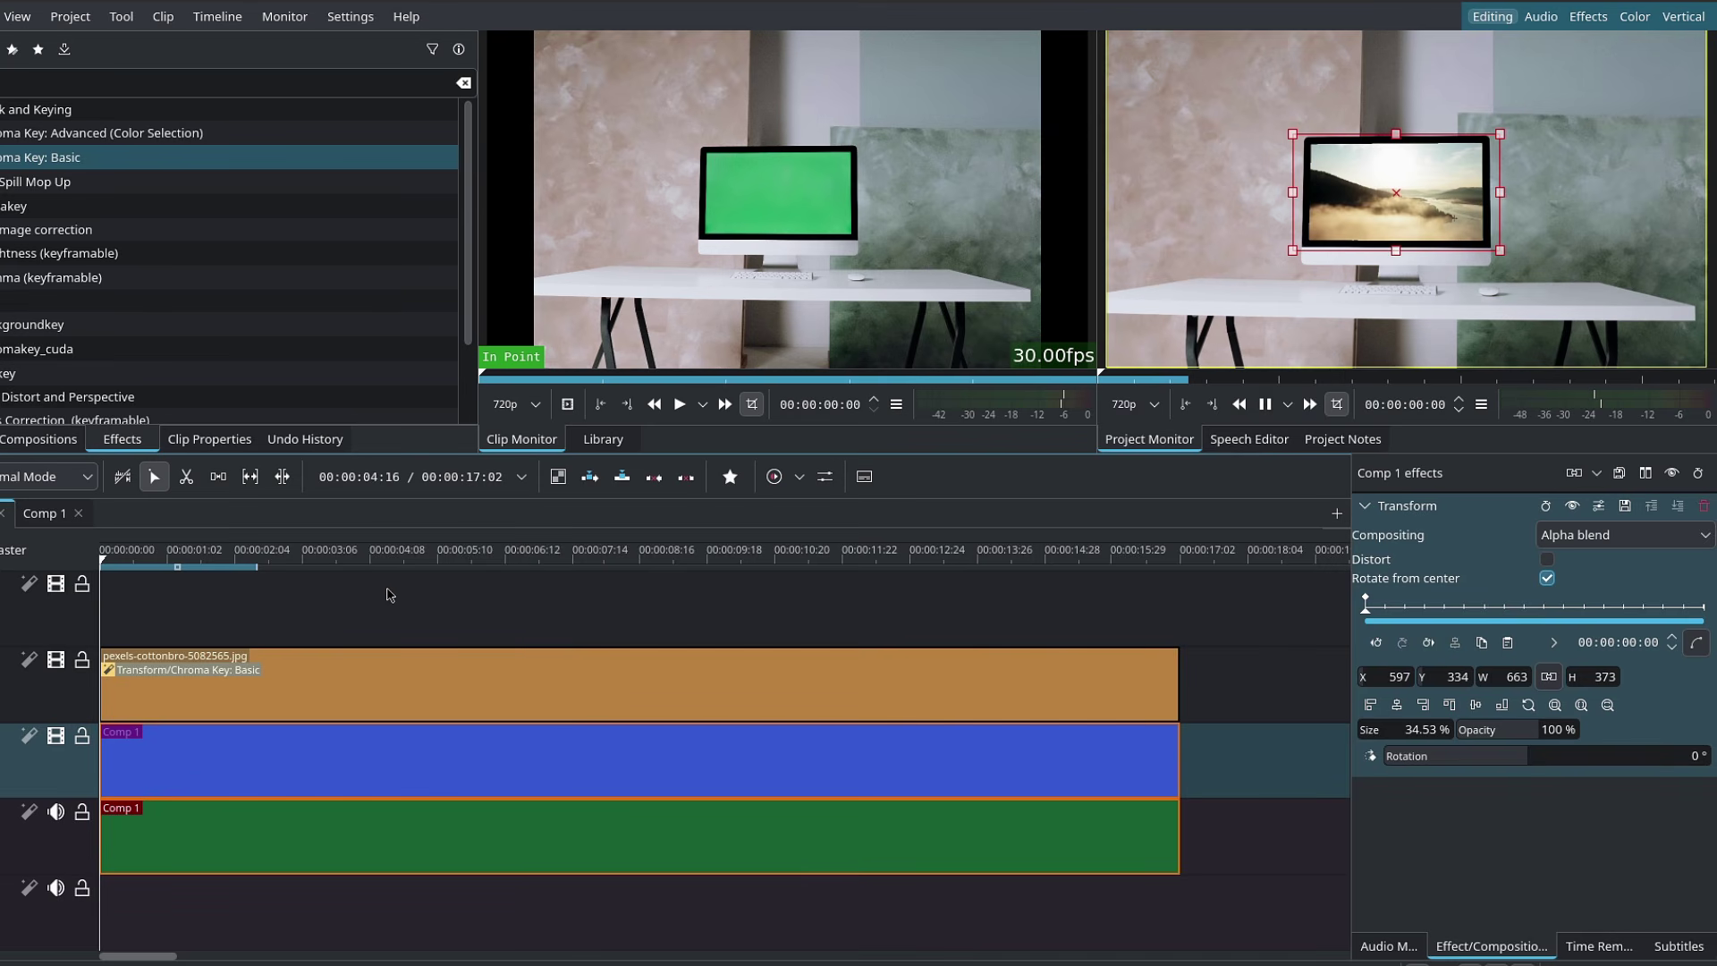
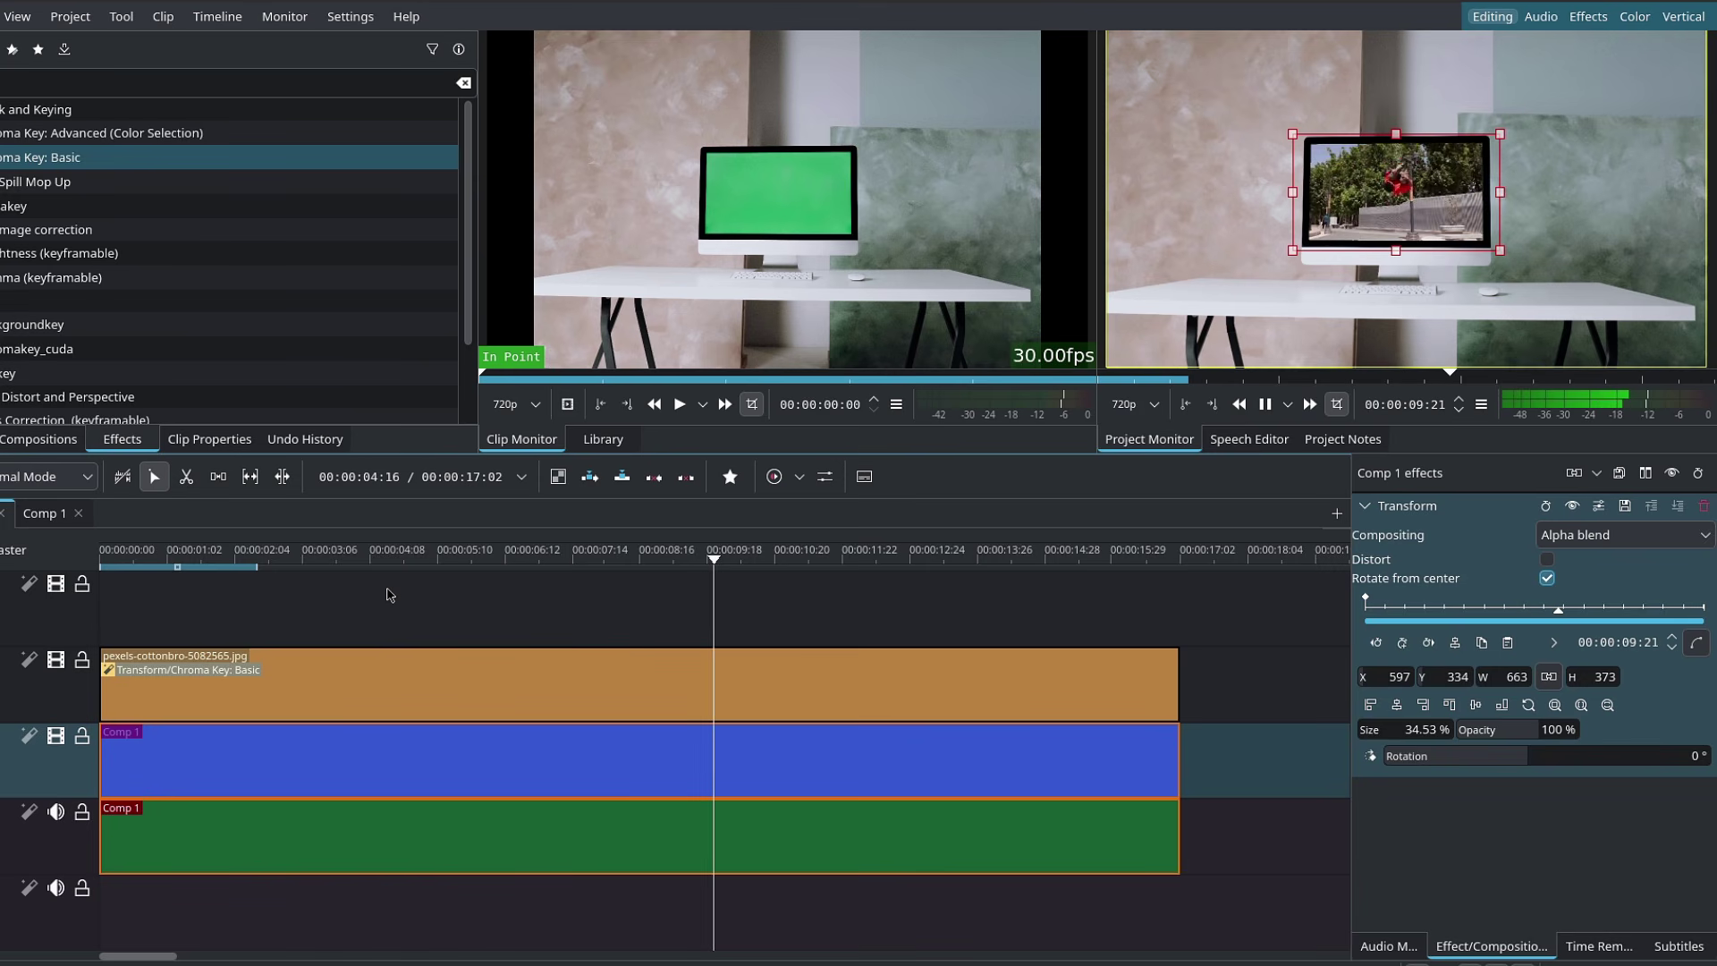
key(space)
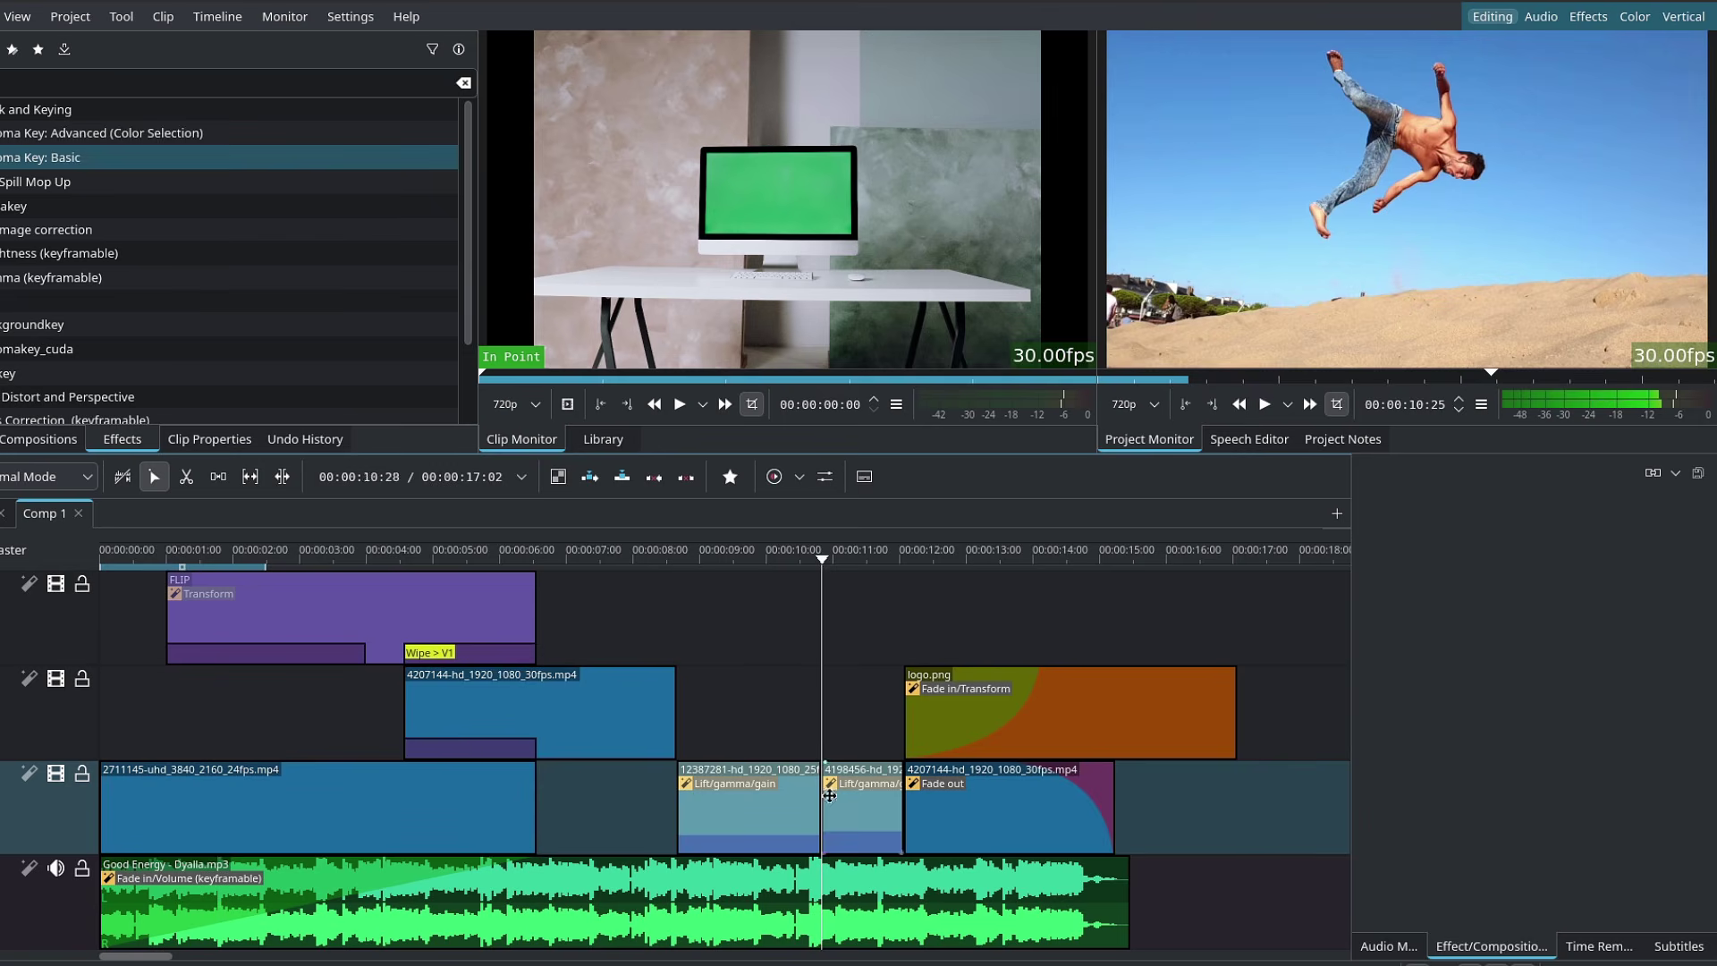
Set the speed of the 12387281-hd_1920_1080_25fps.mp4 clip in Comp 1 to 150% and play it back
click(707, 561)
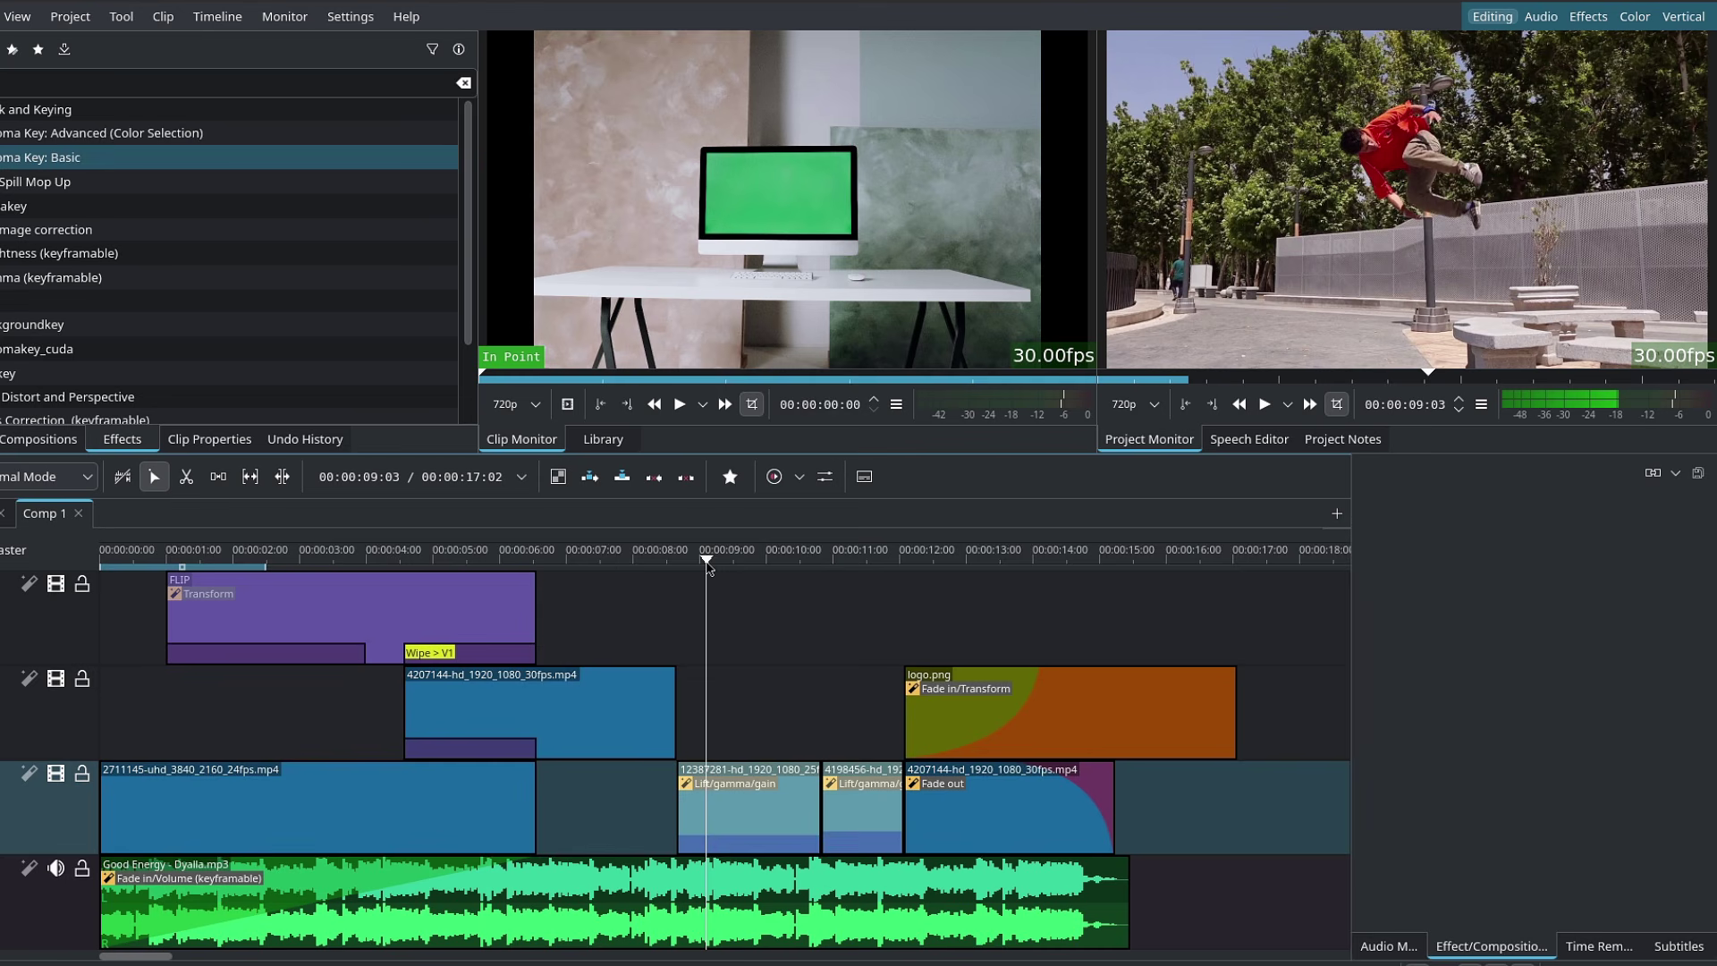
right_click(744, 799)
click(851, 665)
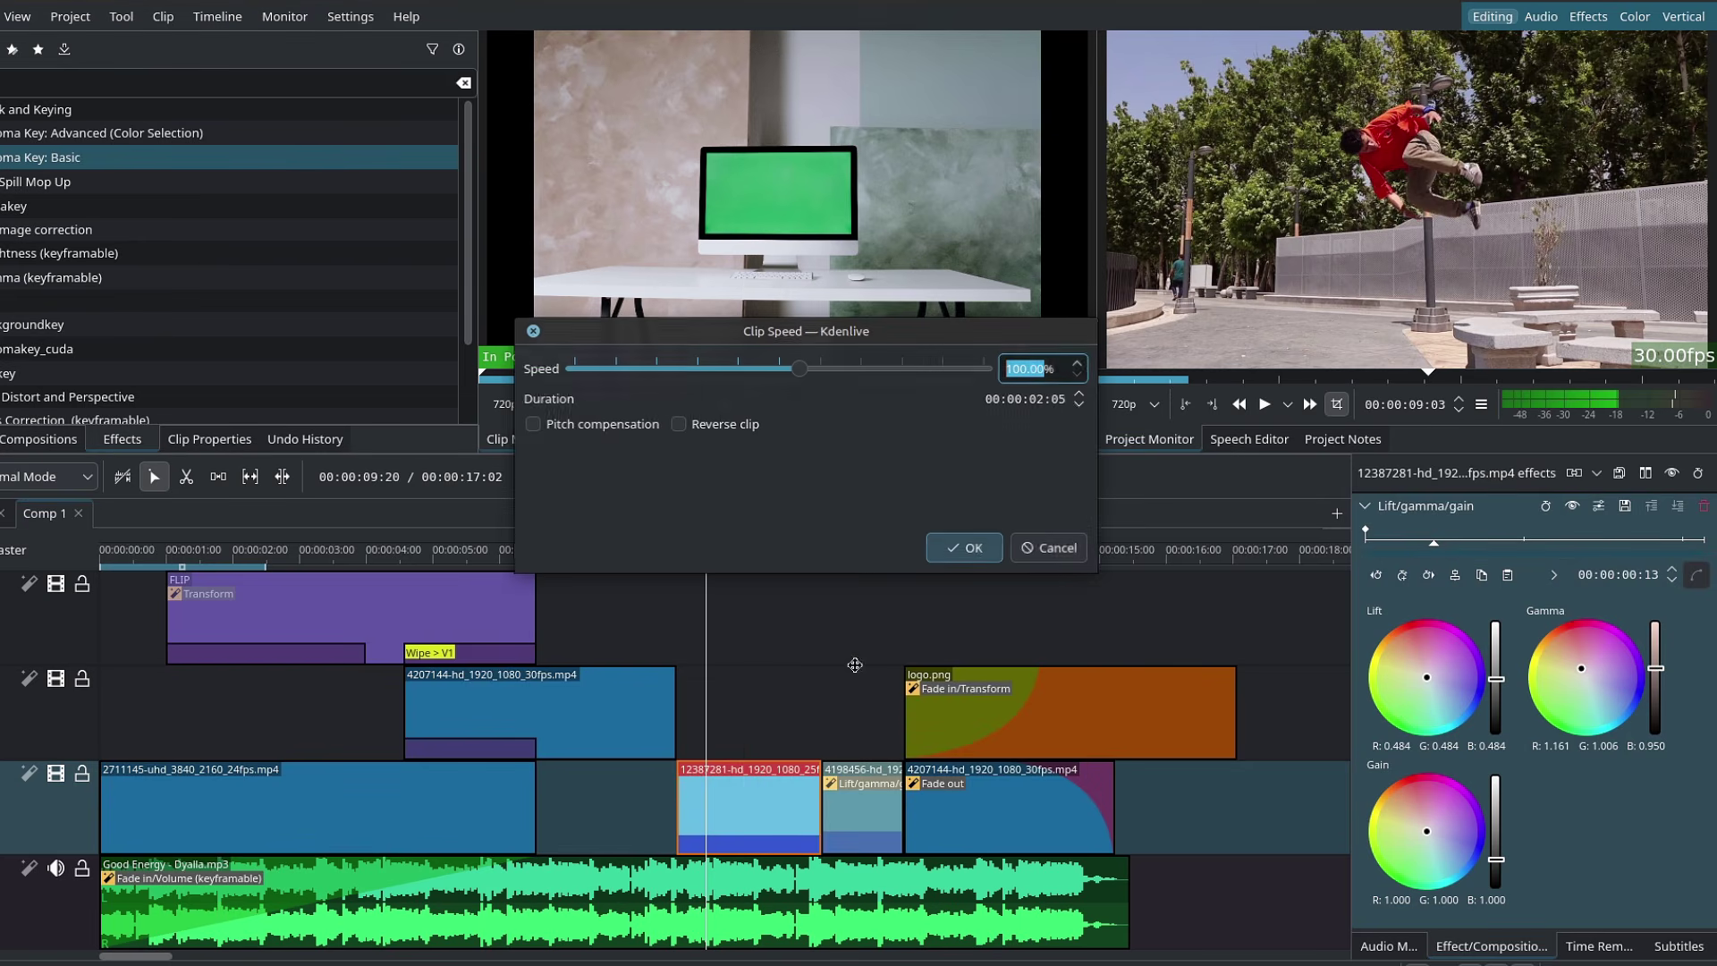
drag(1060, 377, 1001, 370)
text(150)
key(Return)
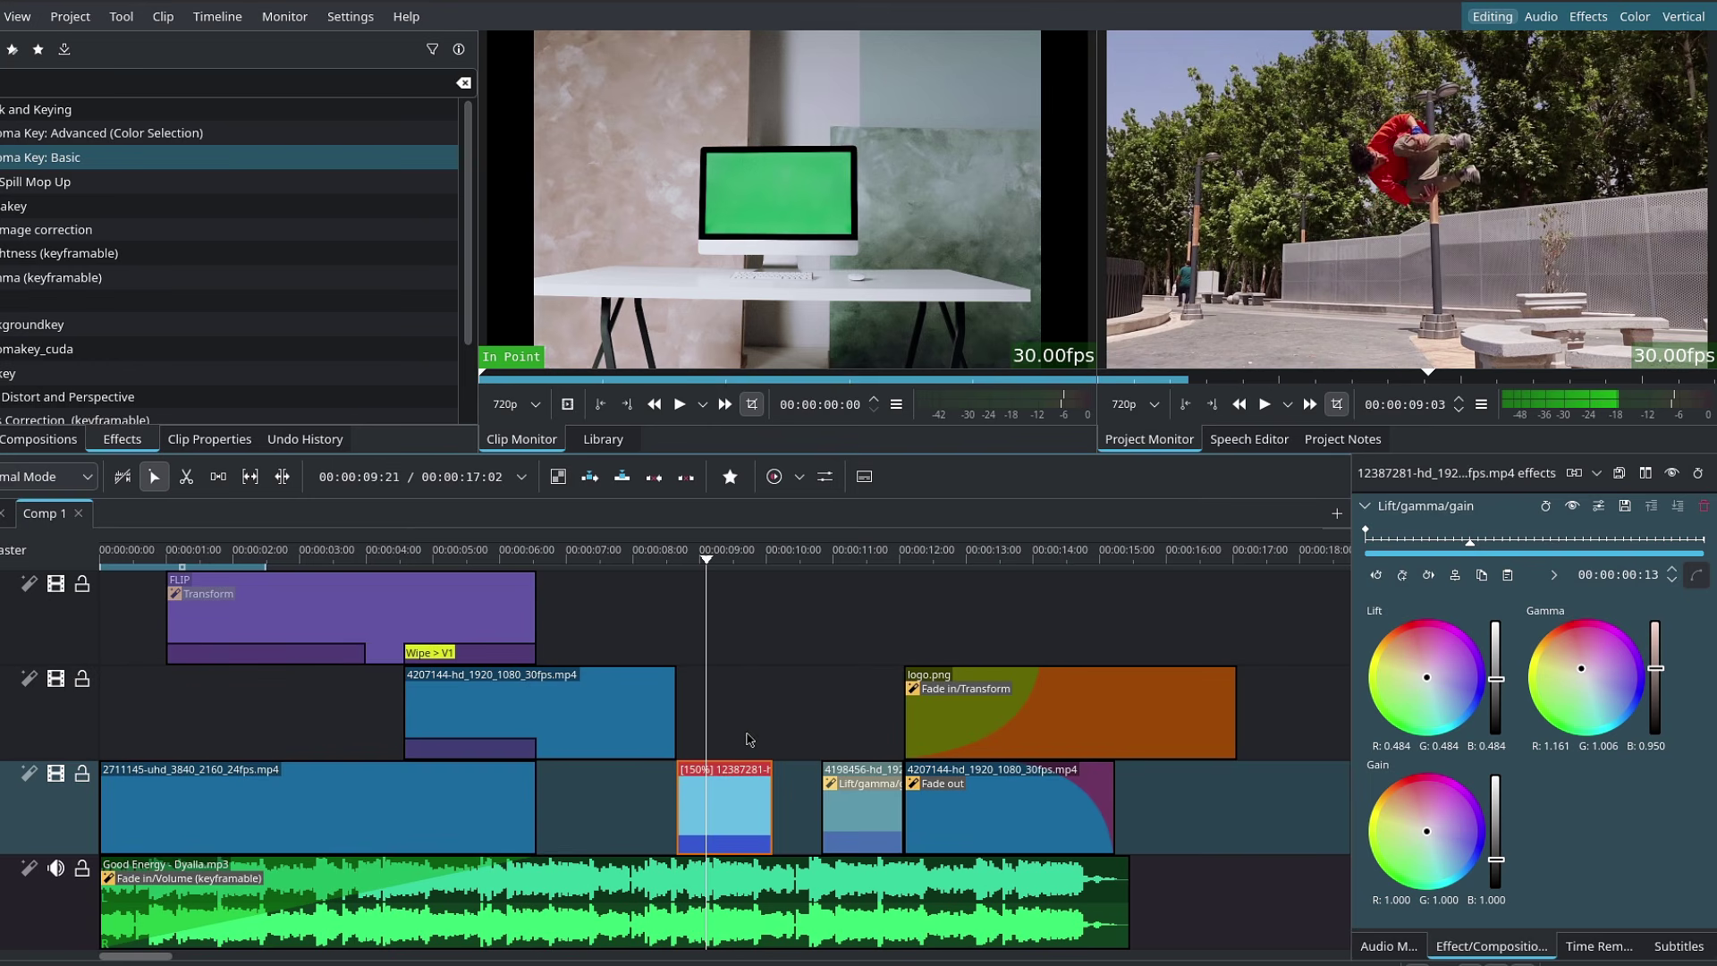
click(670, 577)
key(space)
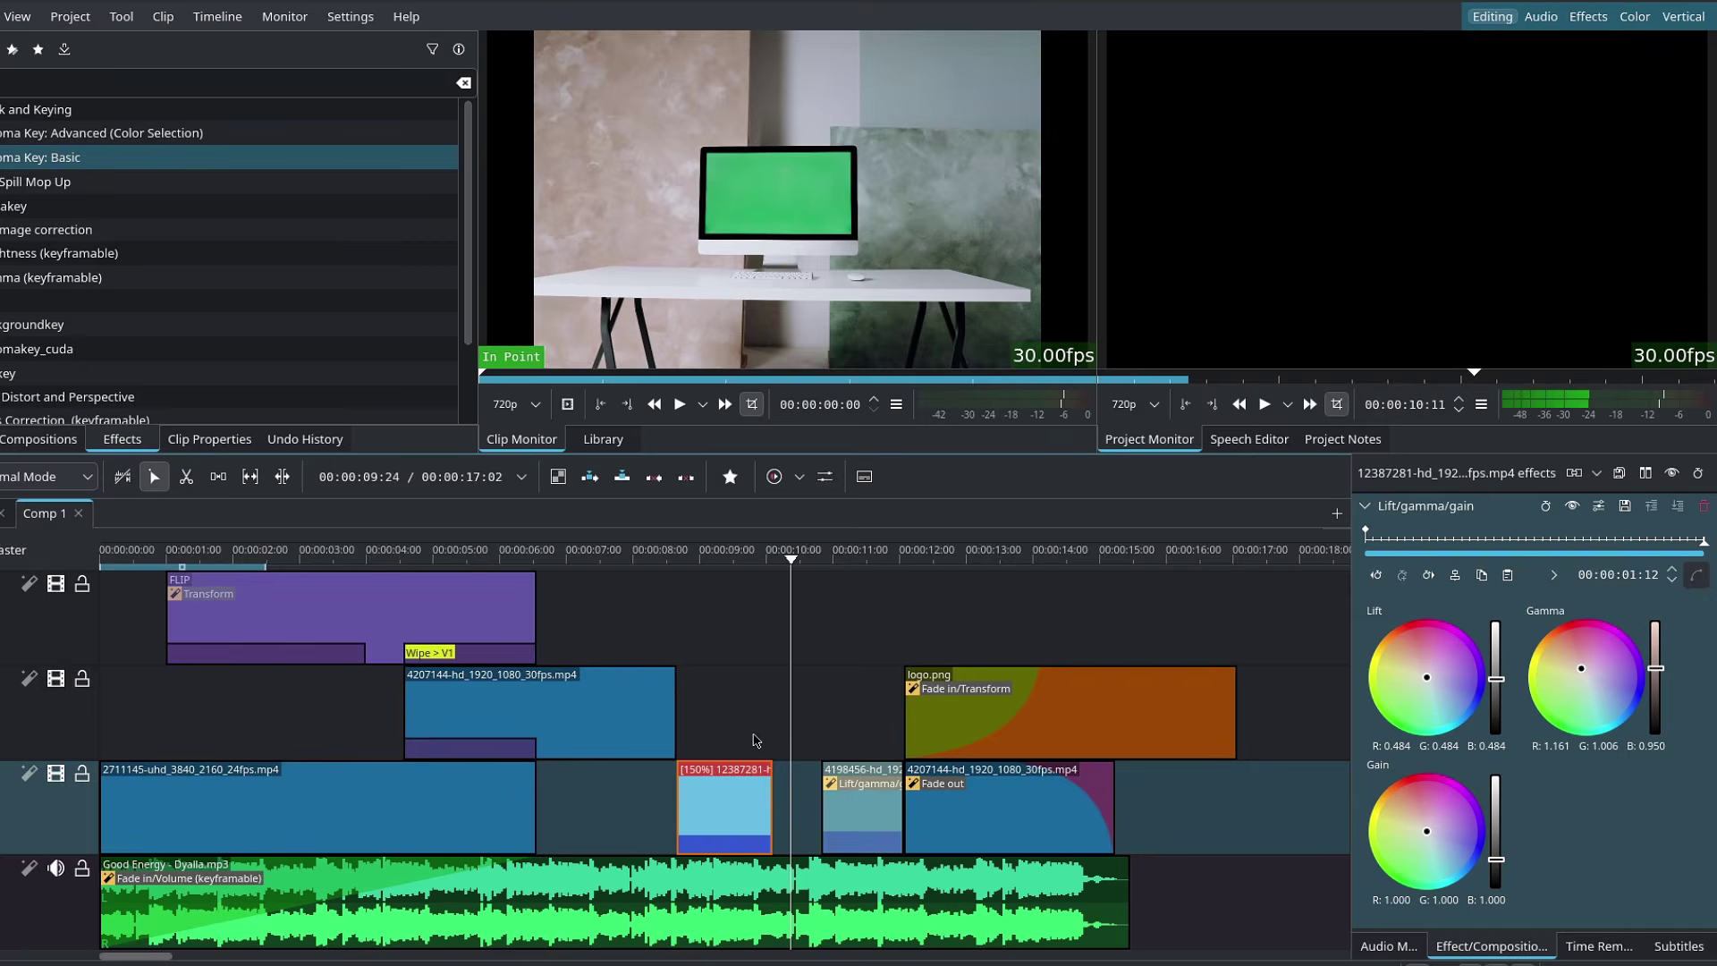
Retime the 12387281-hd_1920_1080_25fps.mp4 clip to 179% speed by shortening its end on the timeline, and play the result
scroll(756, 740, up, 3)
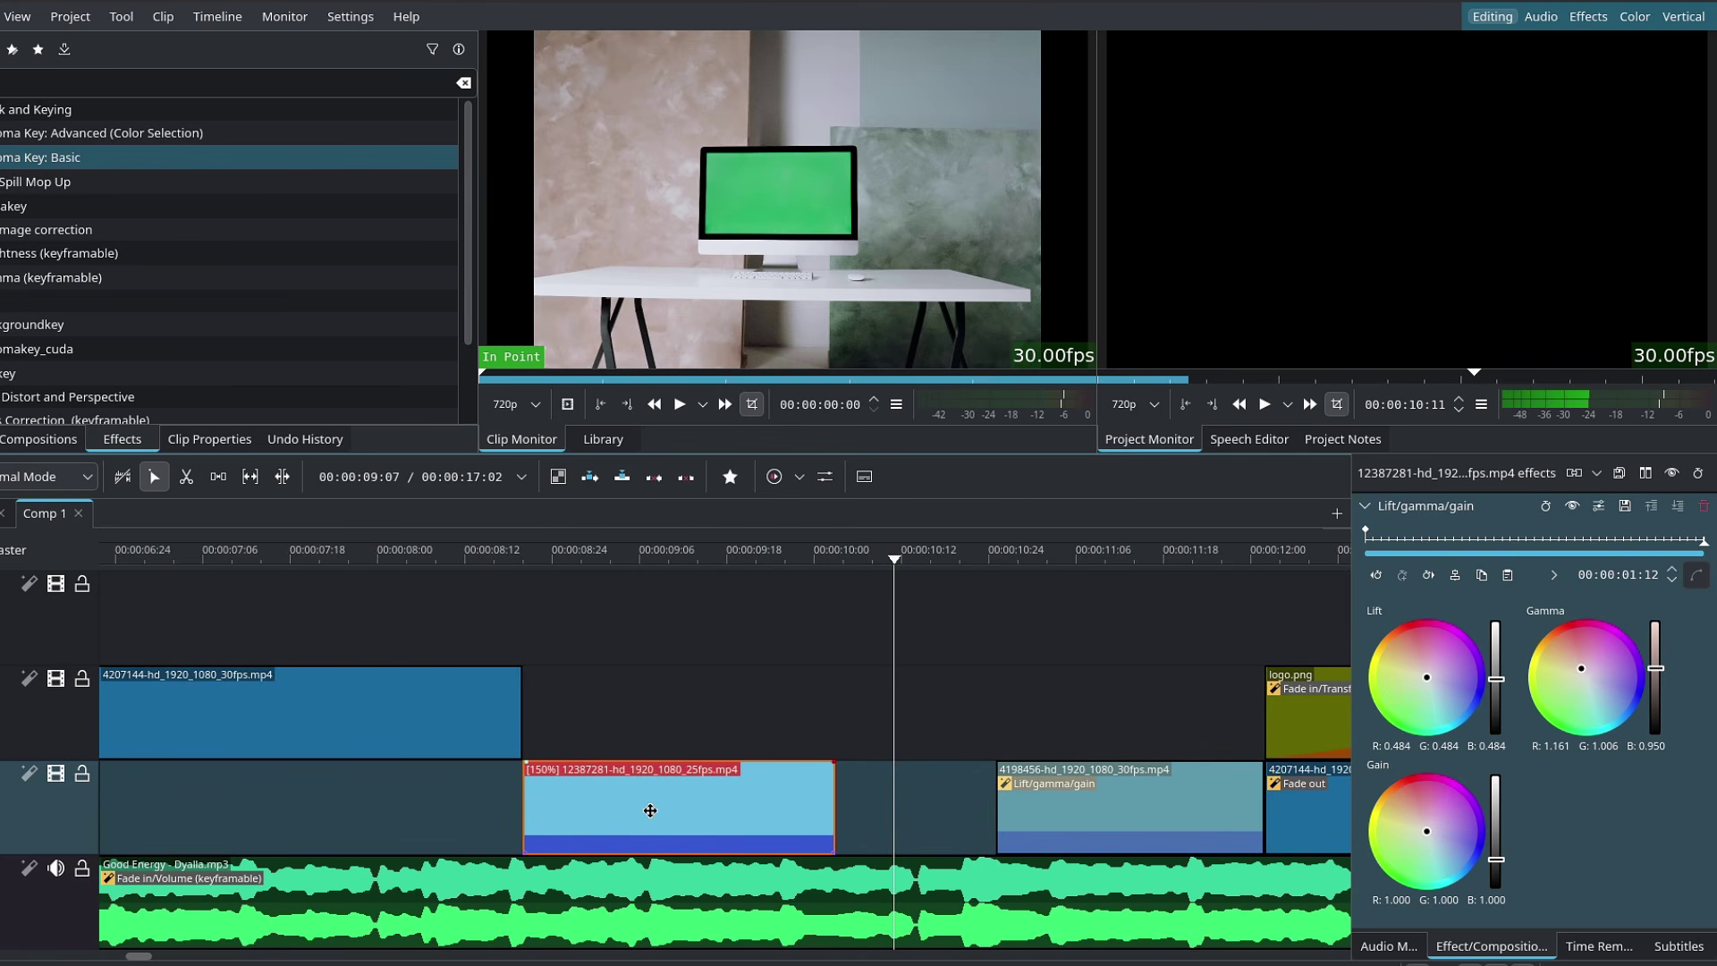
drag(548, 734, 562, 730)
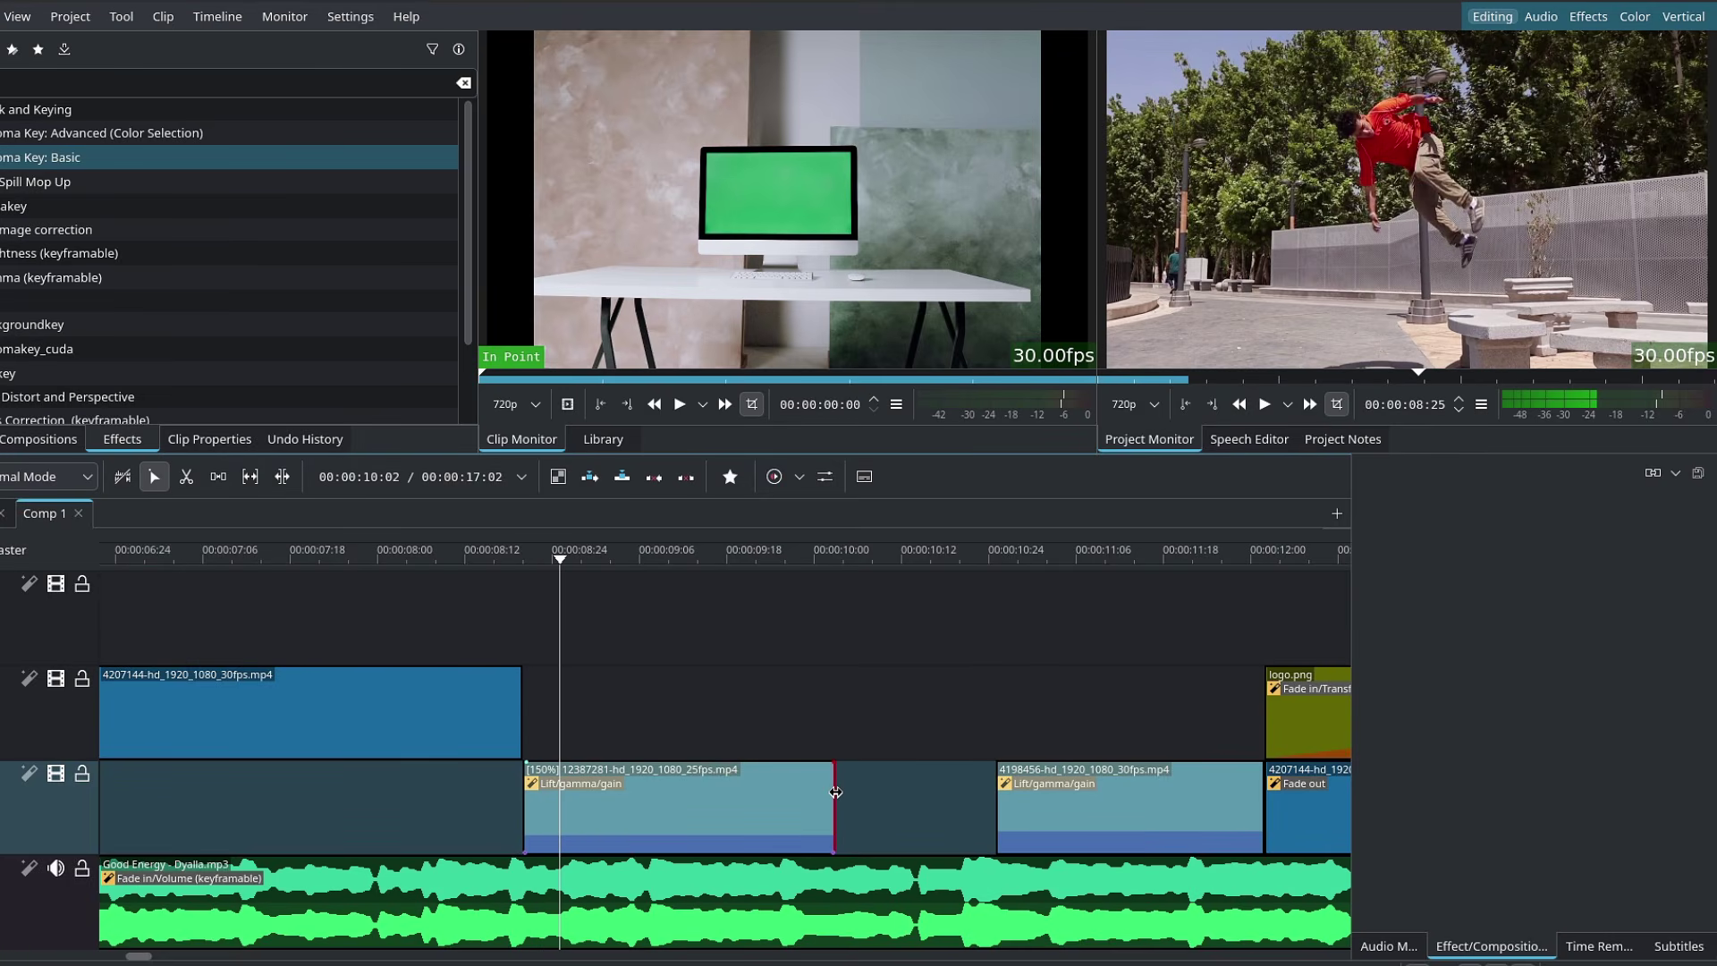
drag(834, 792, 783, 798)
click(525, 561)
key(space)
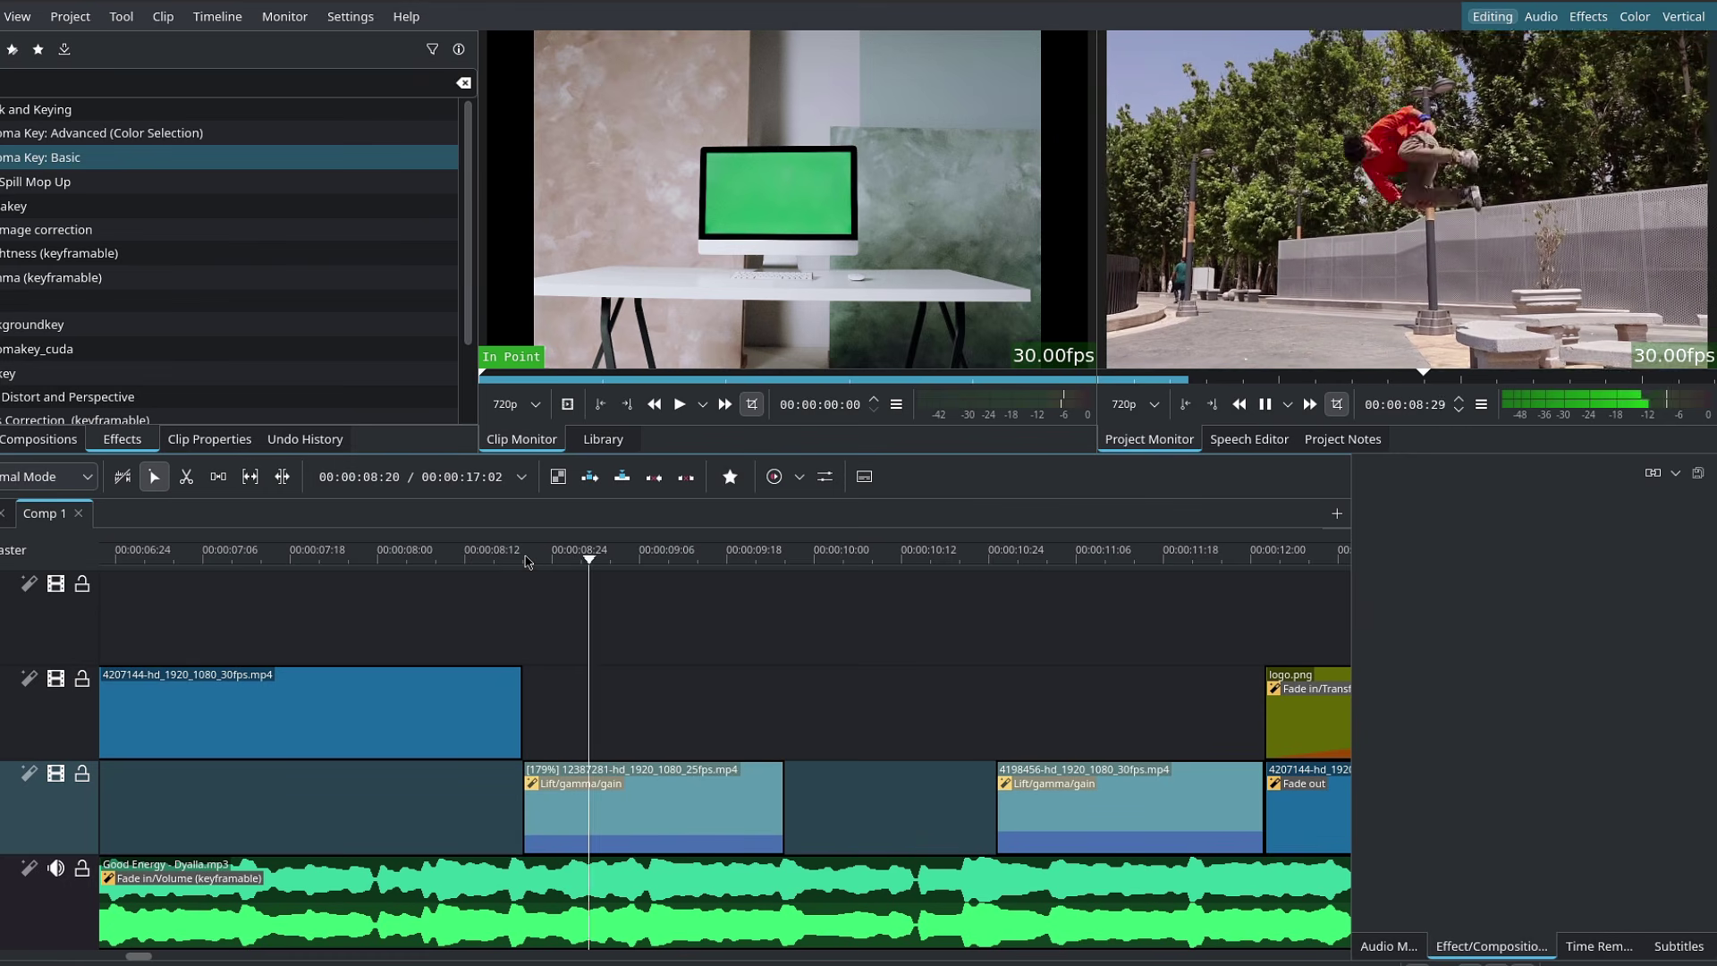
key(space)
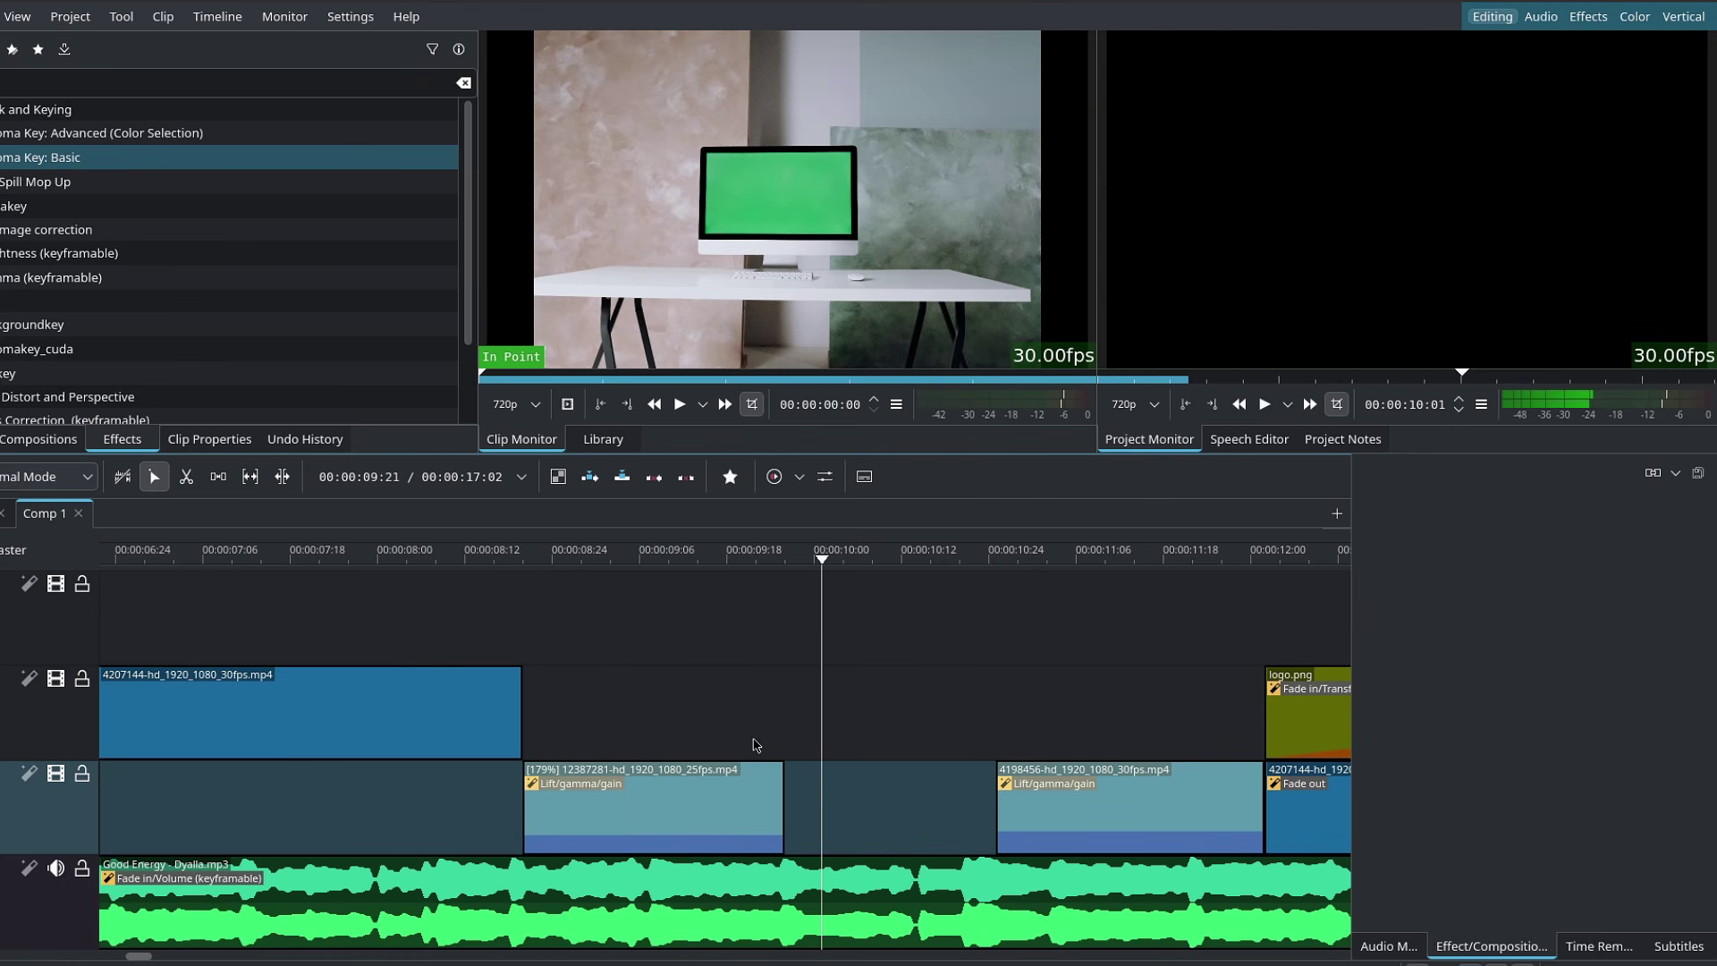
Try to close the gap after the sped-up clip with the Spacer tool, and undo the shift
scroll(755, 744, down, 3)
key(m)
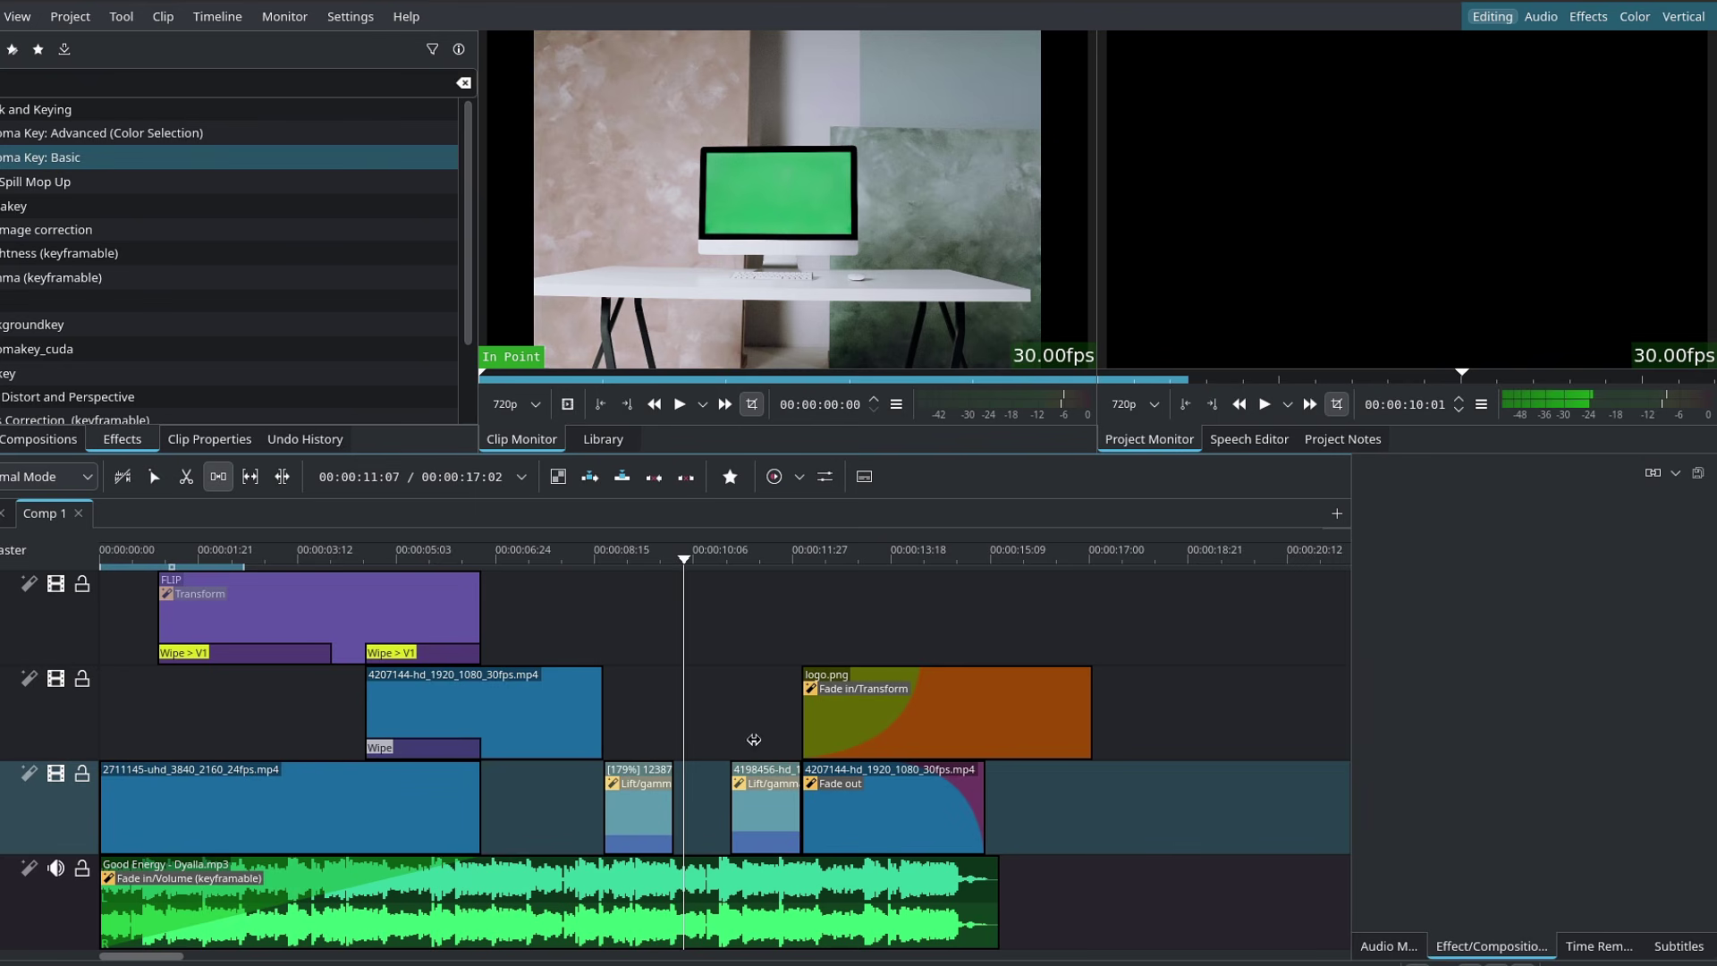
drag(715, 823, 665, 823)
drag(719, 820, 662, 814)
drag(713, 797, 659, 810)
key(ctrl+z)
Lock the music track, close the gap after the sped-up clip with the Spacer tool, and unlock the track
key(s)
drag(714, 662, 969, 829)
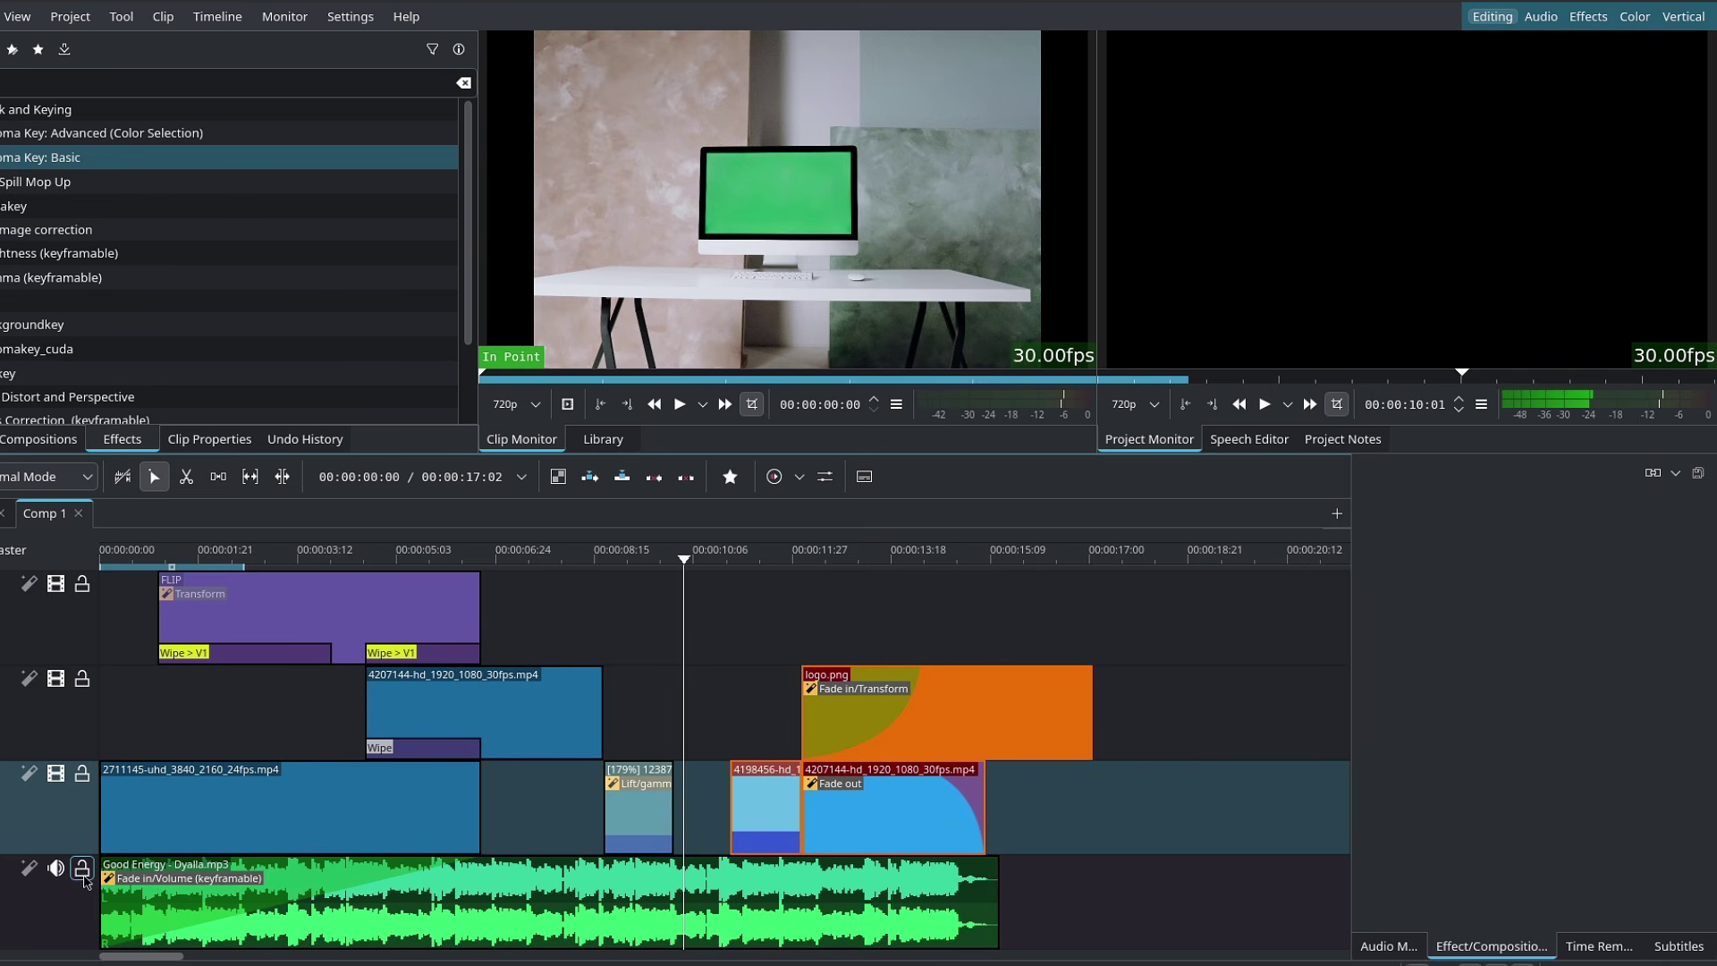
shift+click(254, 887)
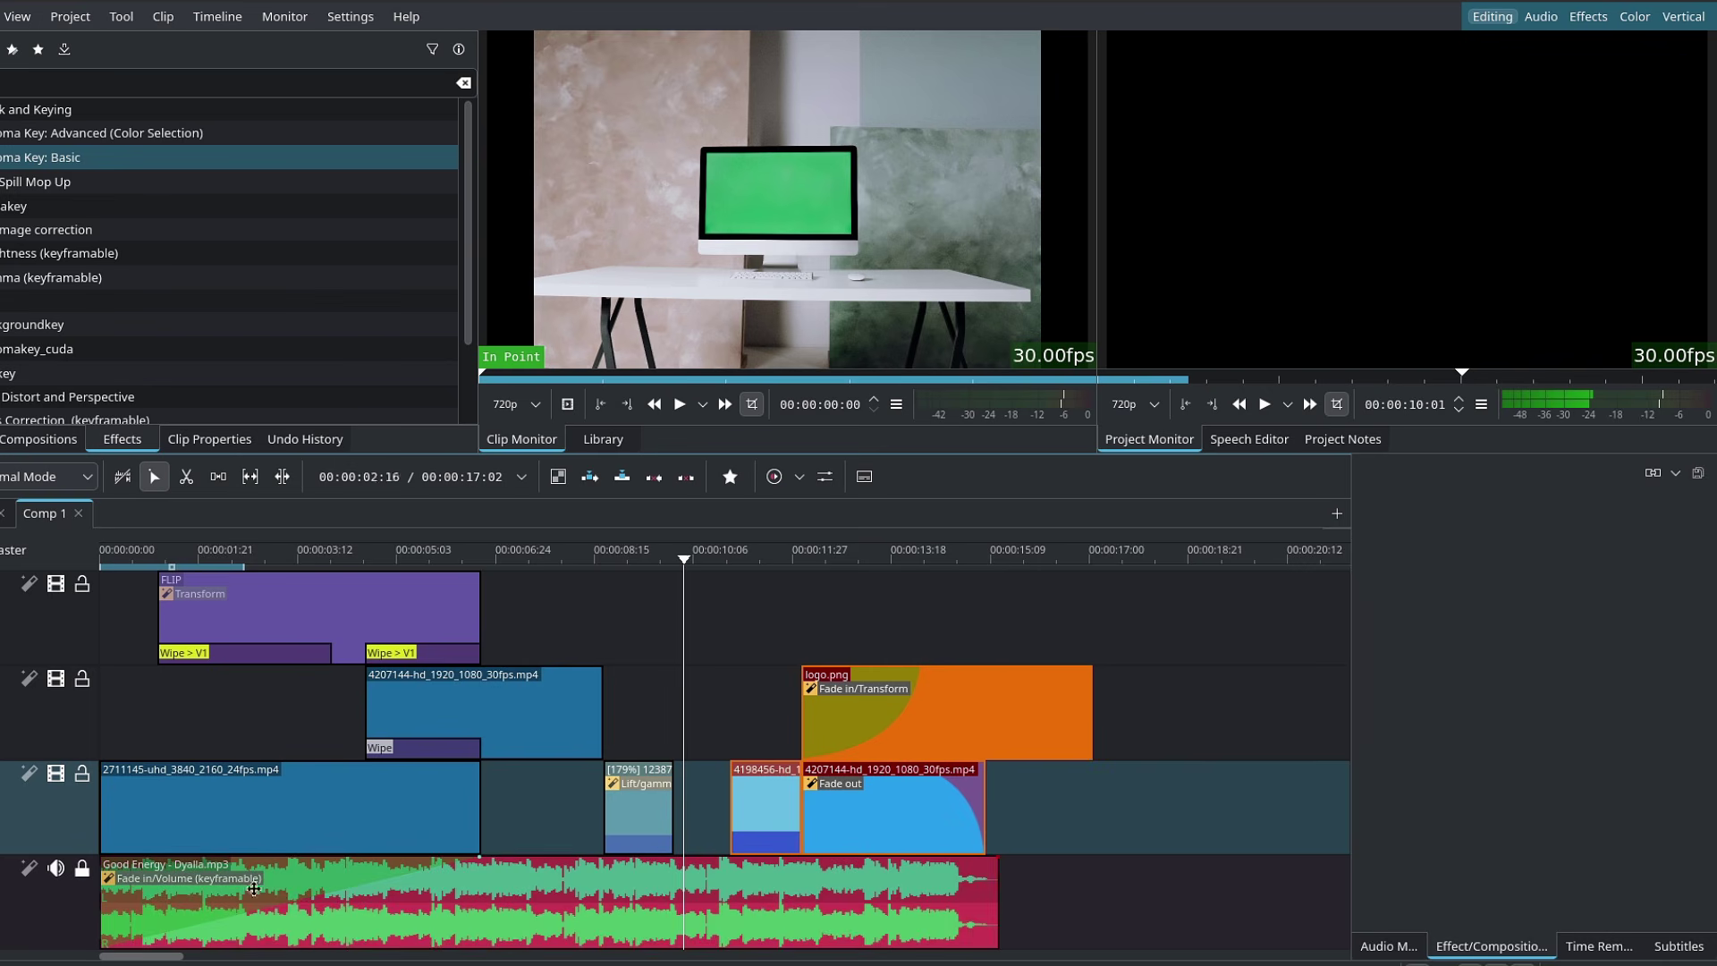
click(219, 477)
drag(719, 748, 645, 754)
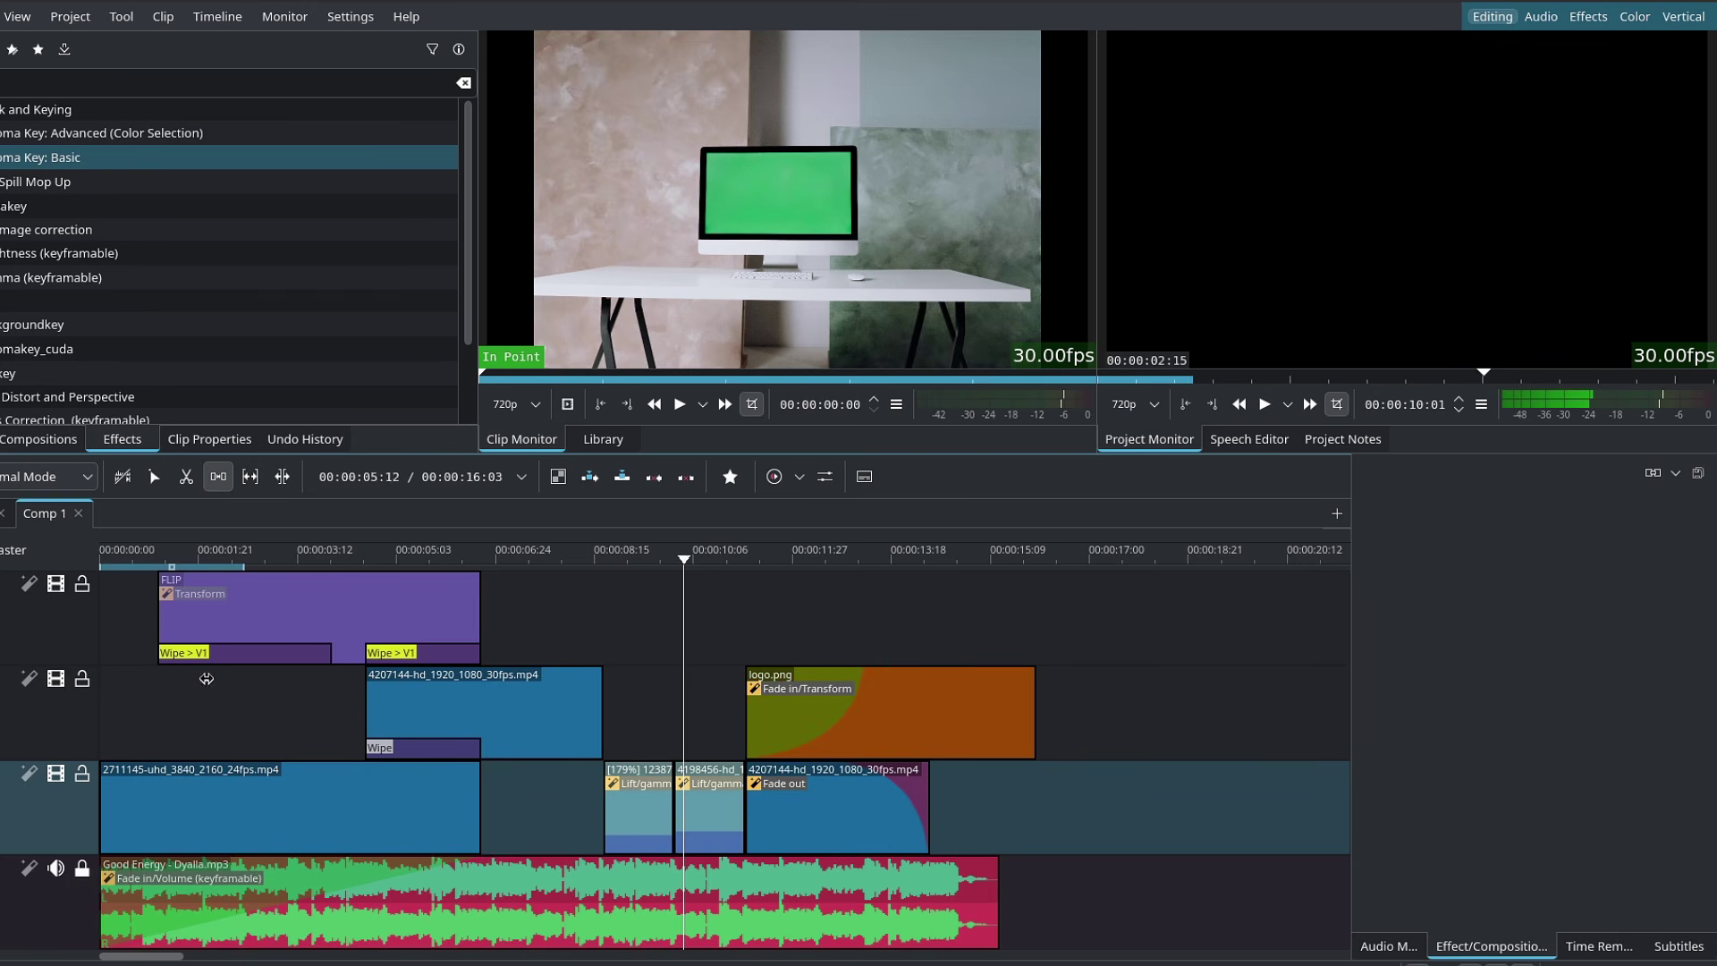
click(154, 476)
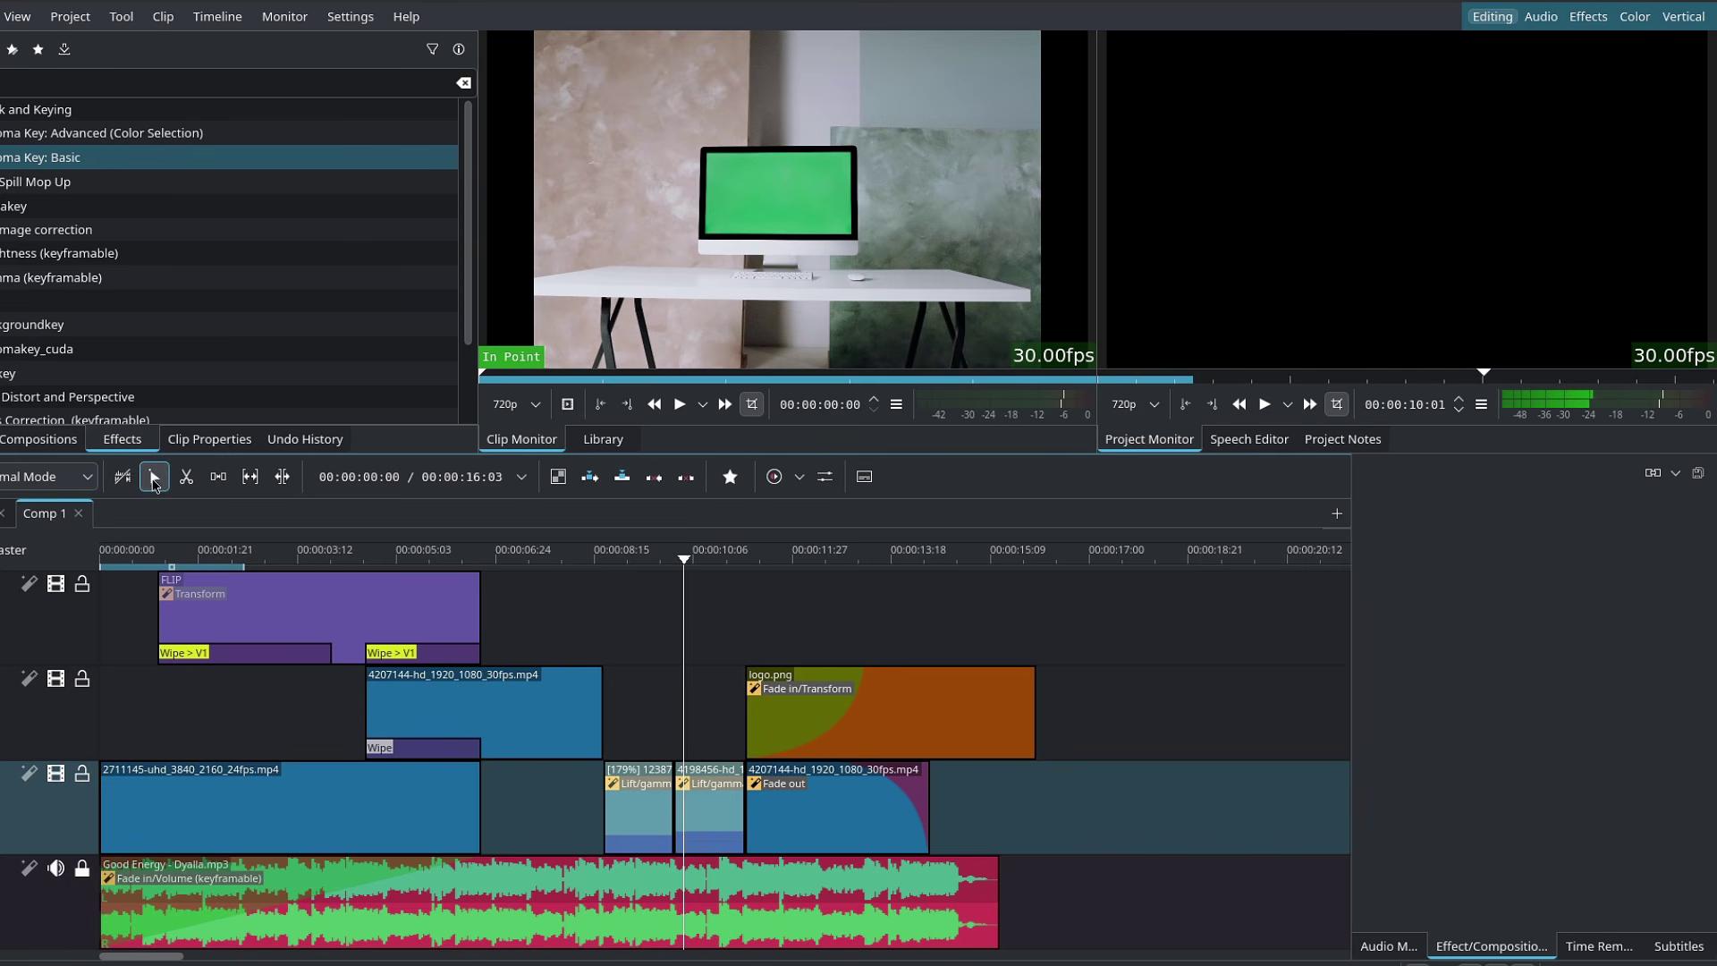
click(83, 870)
Trim the end of the pexels-cottonbro-5082565.jpg clip in Sequence 1 to match Comp 1's end, and return the playhead to the start
click(1, 515)
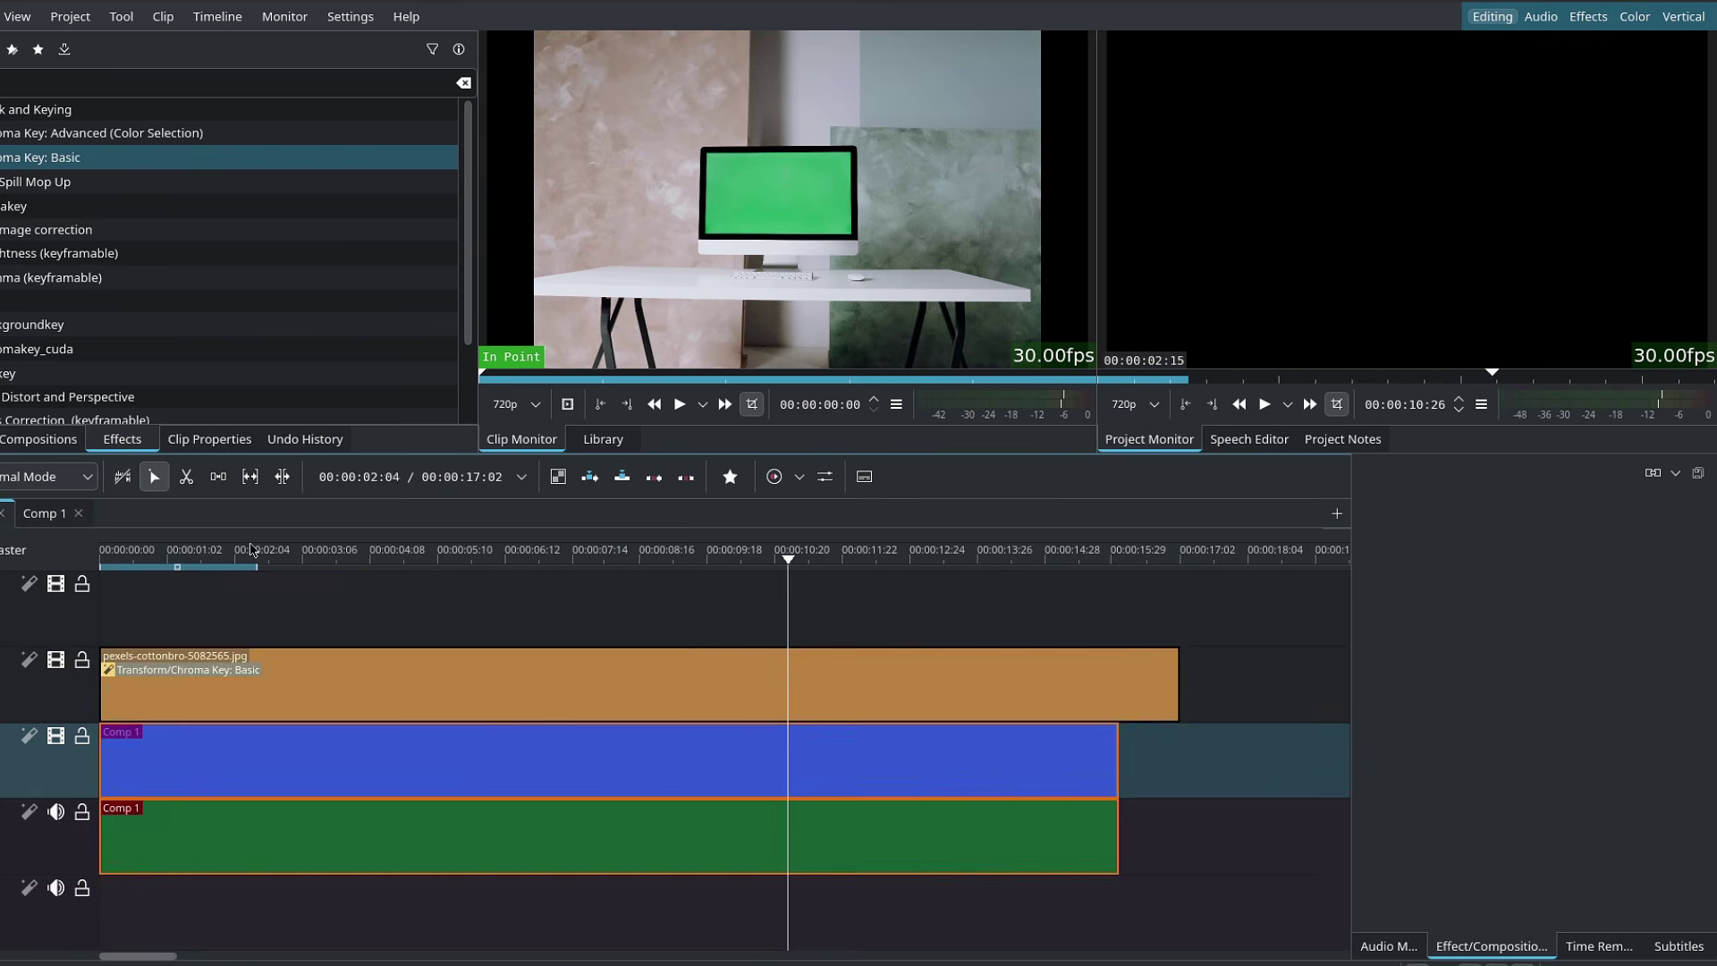
click(392, 558)
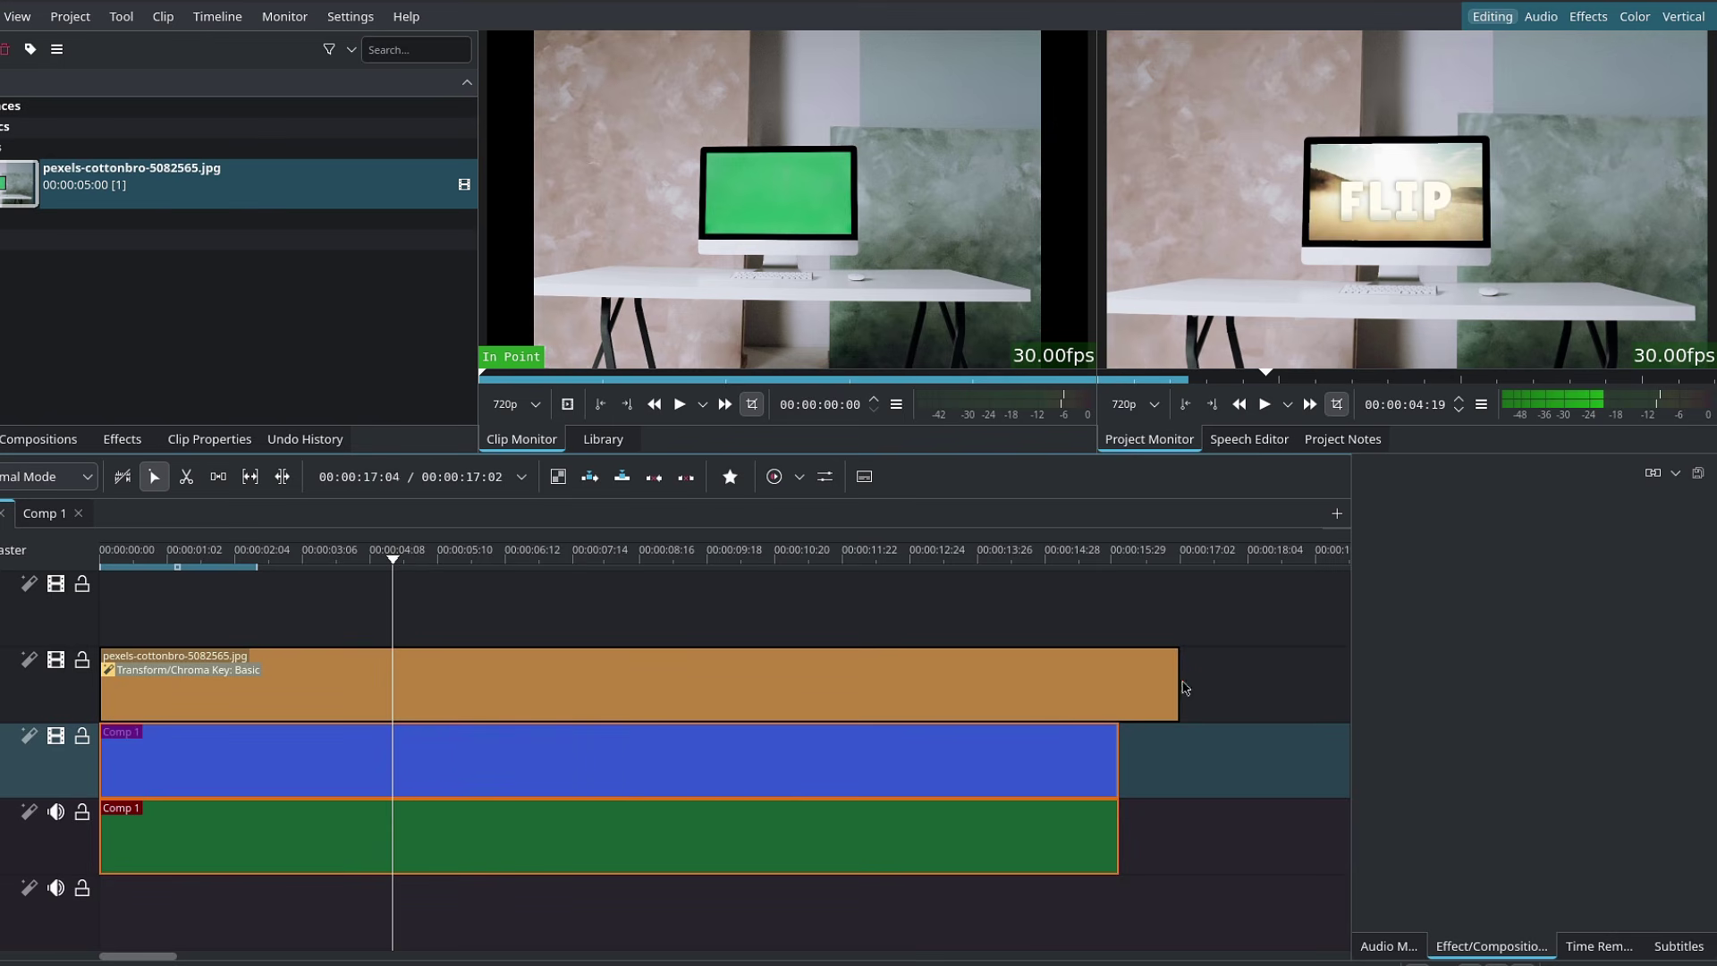
drag(1158, 684, 1124, 686)
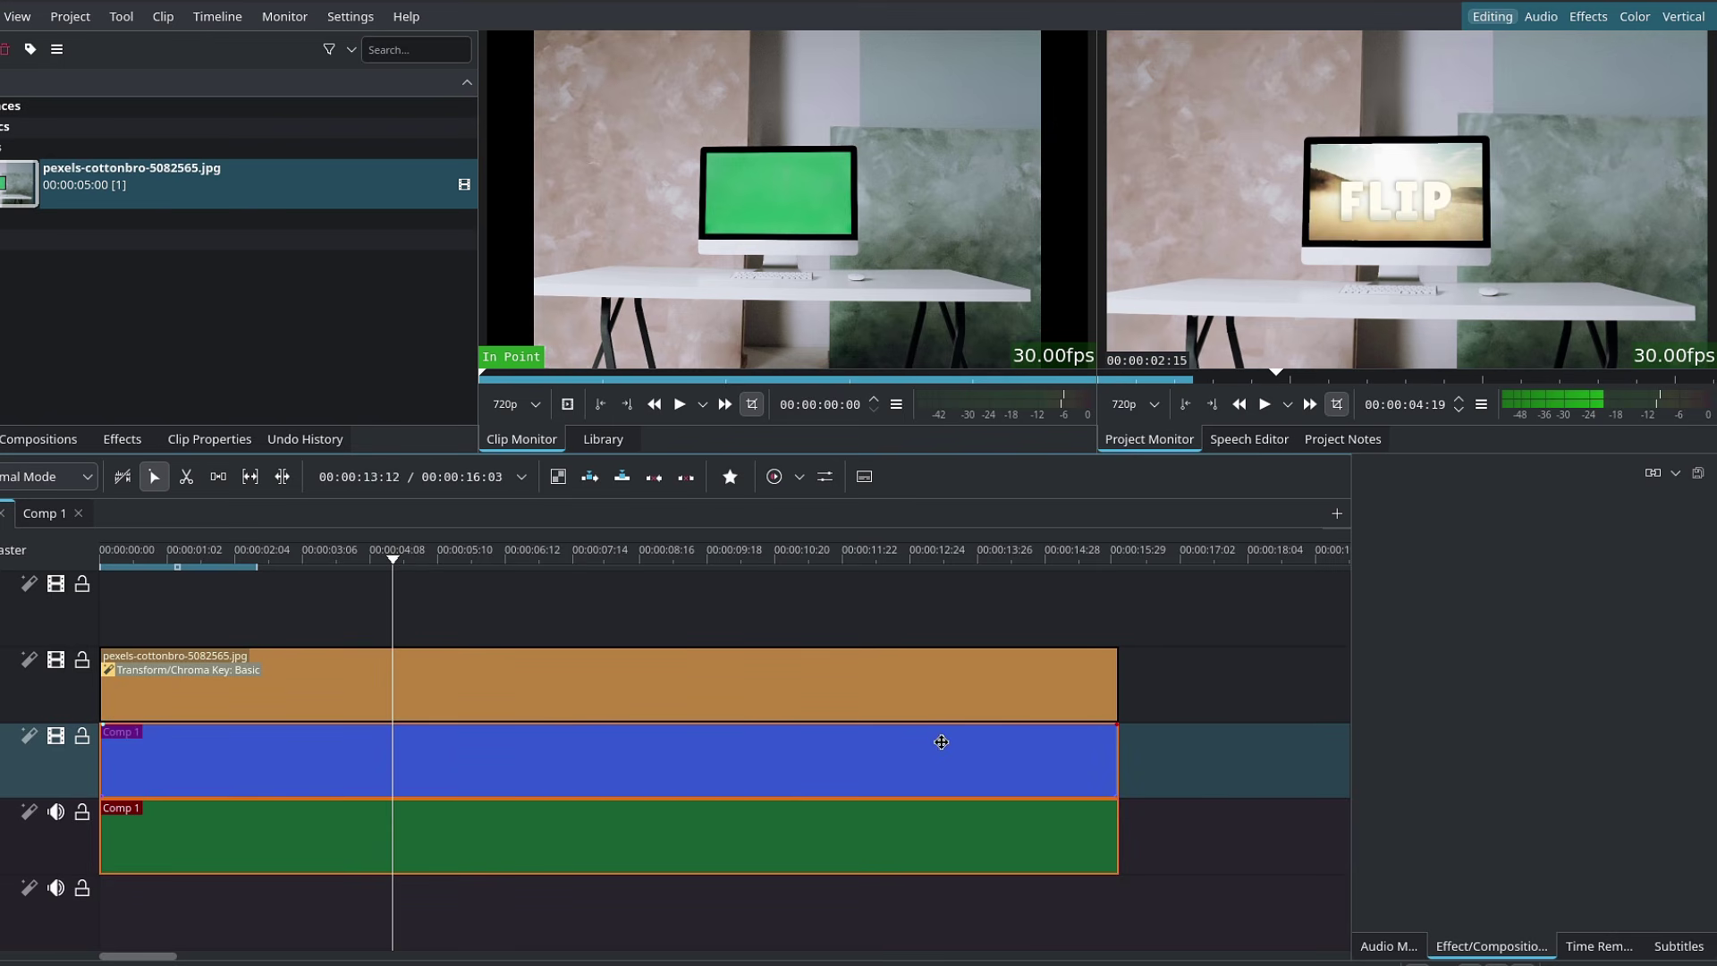
drag(472, 563, 67, 550)
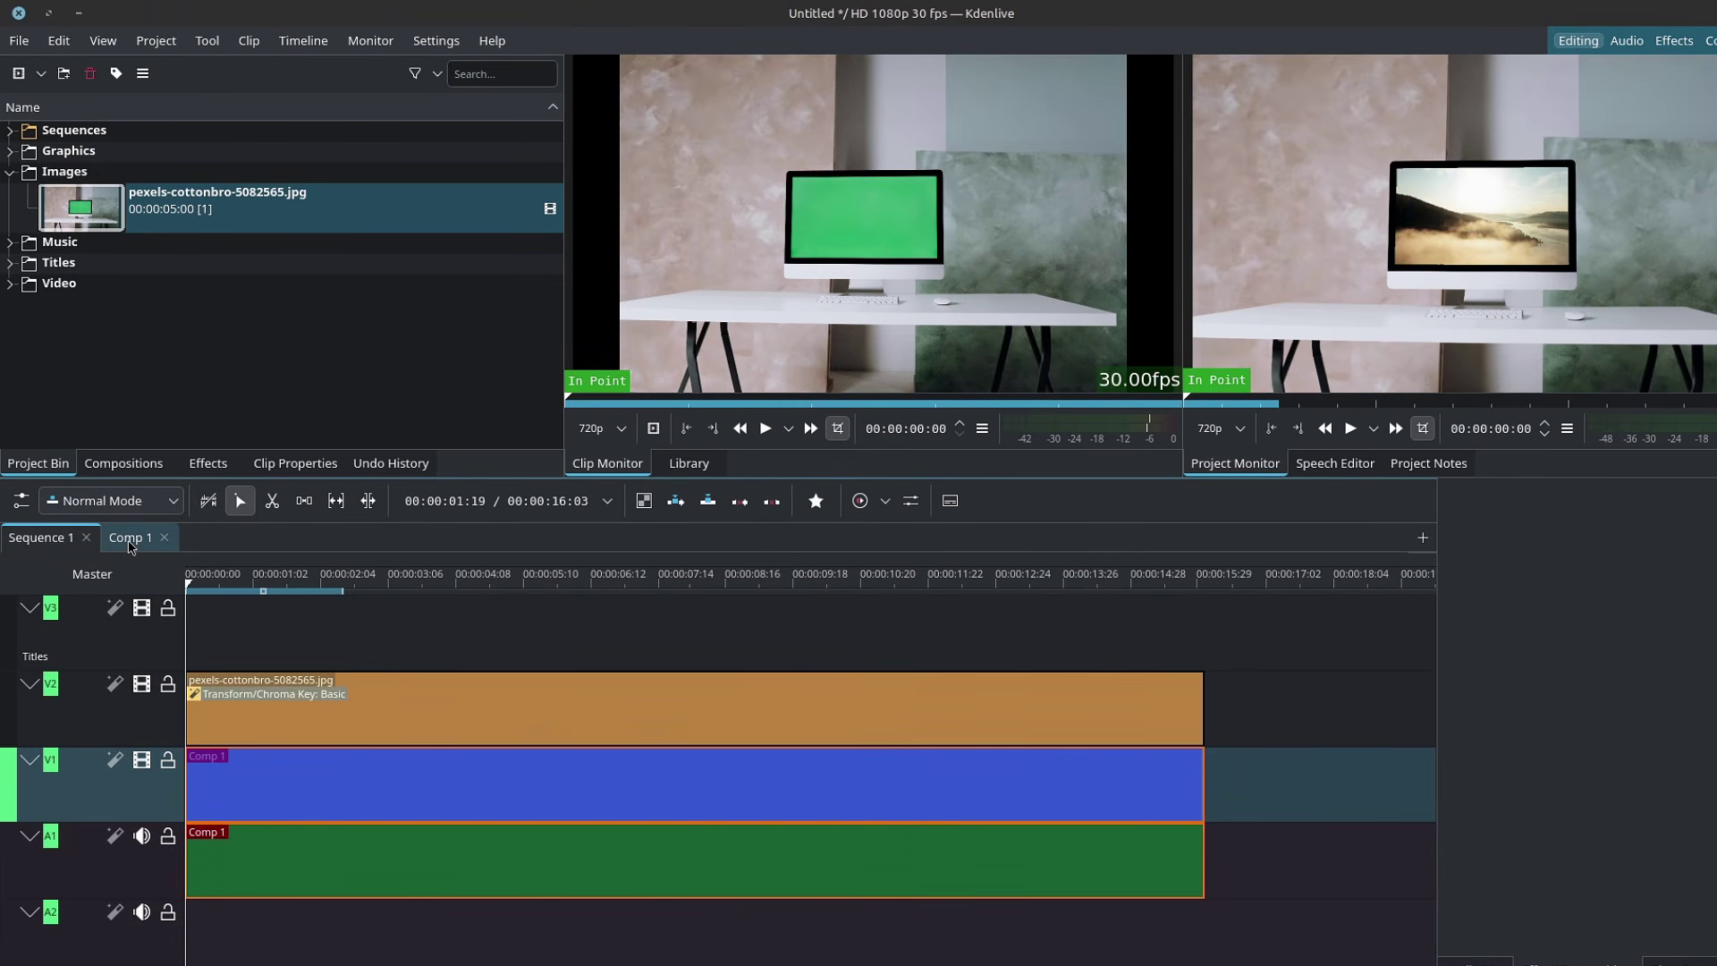
Switch to Comp 1, open the project's render settings with the additional options shown, and enlarge the Rendering window to show them
click(130, 541)
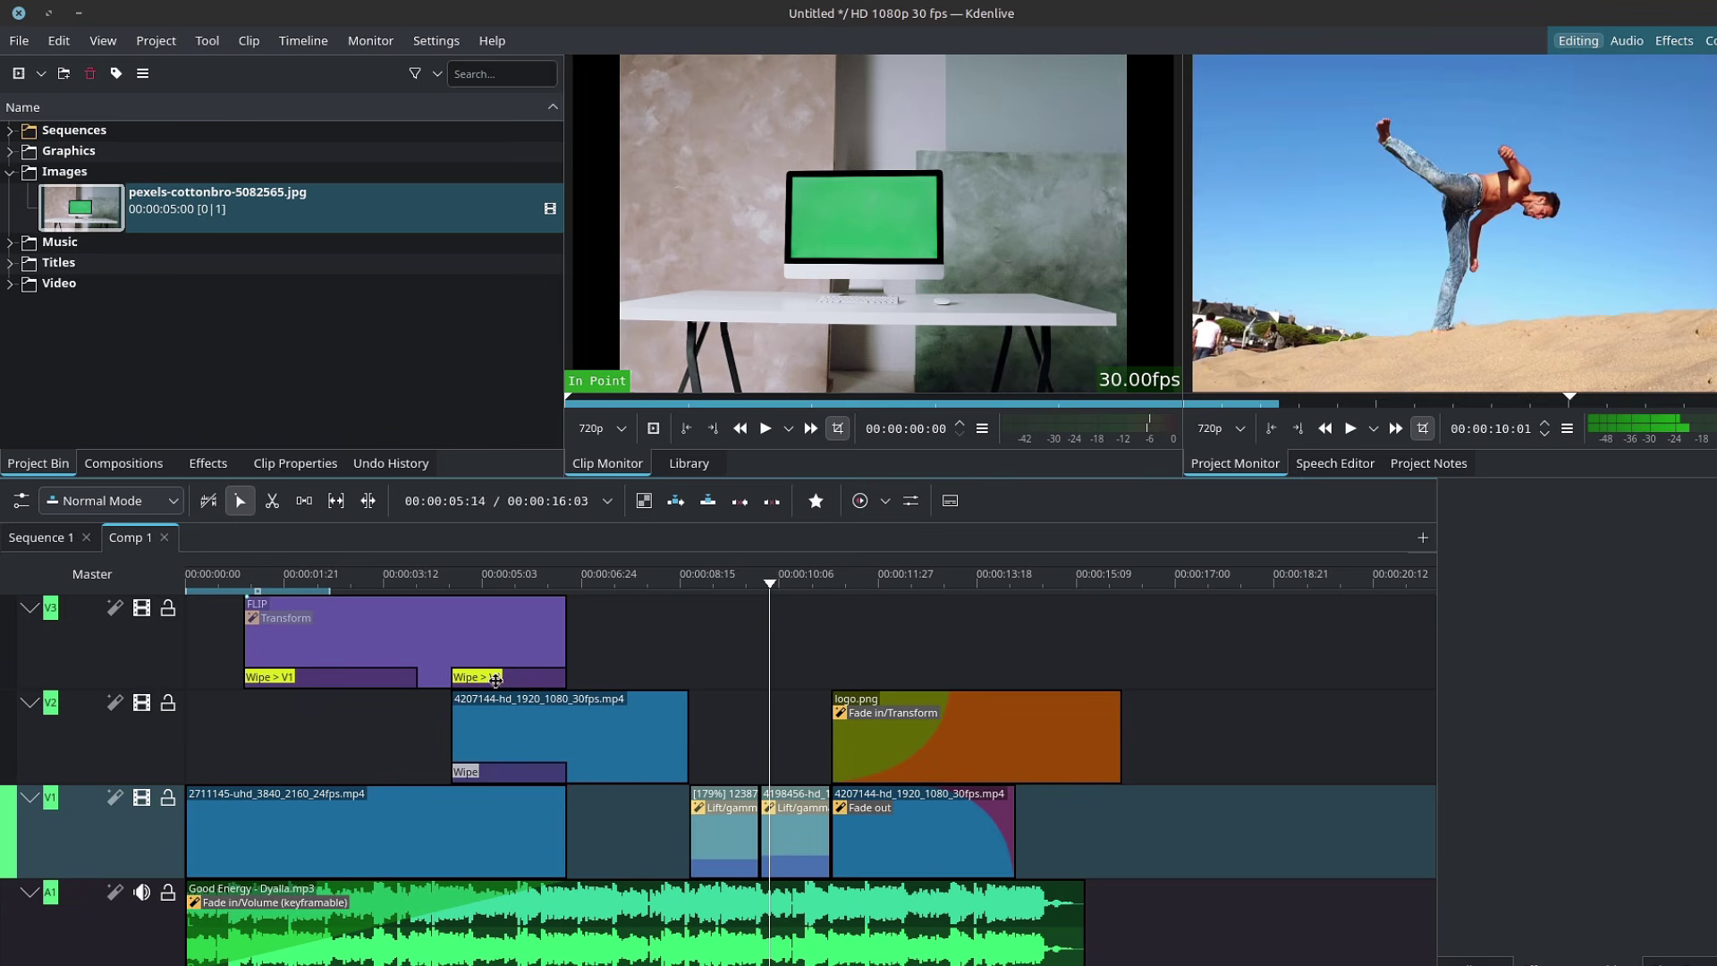
click(417, 587)
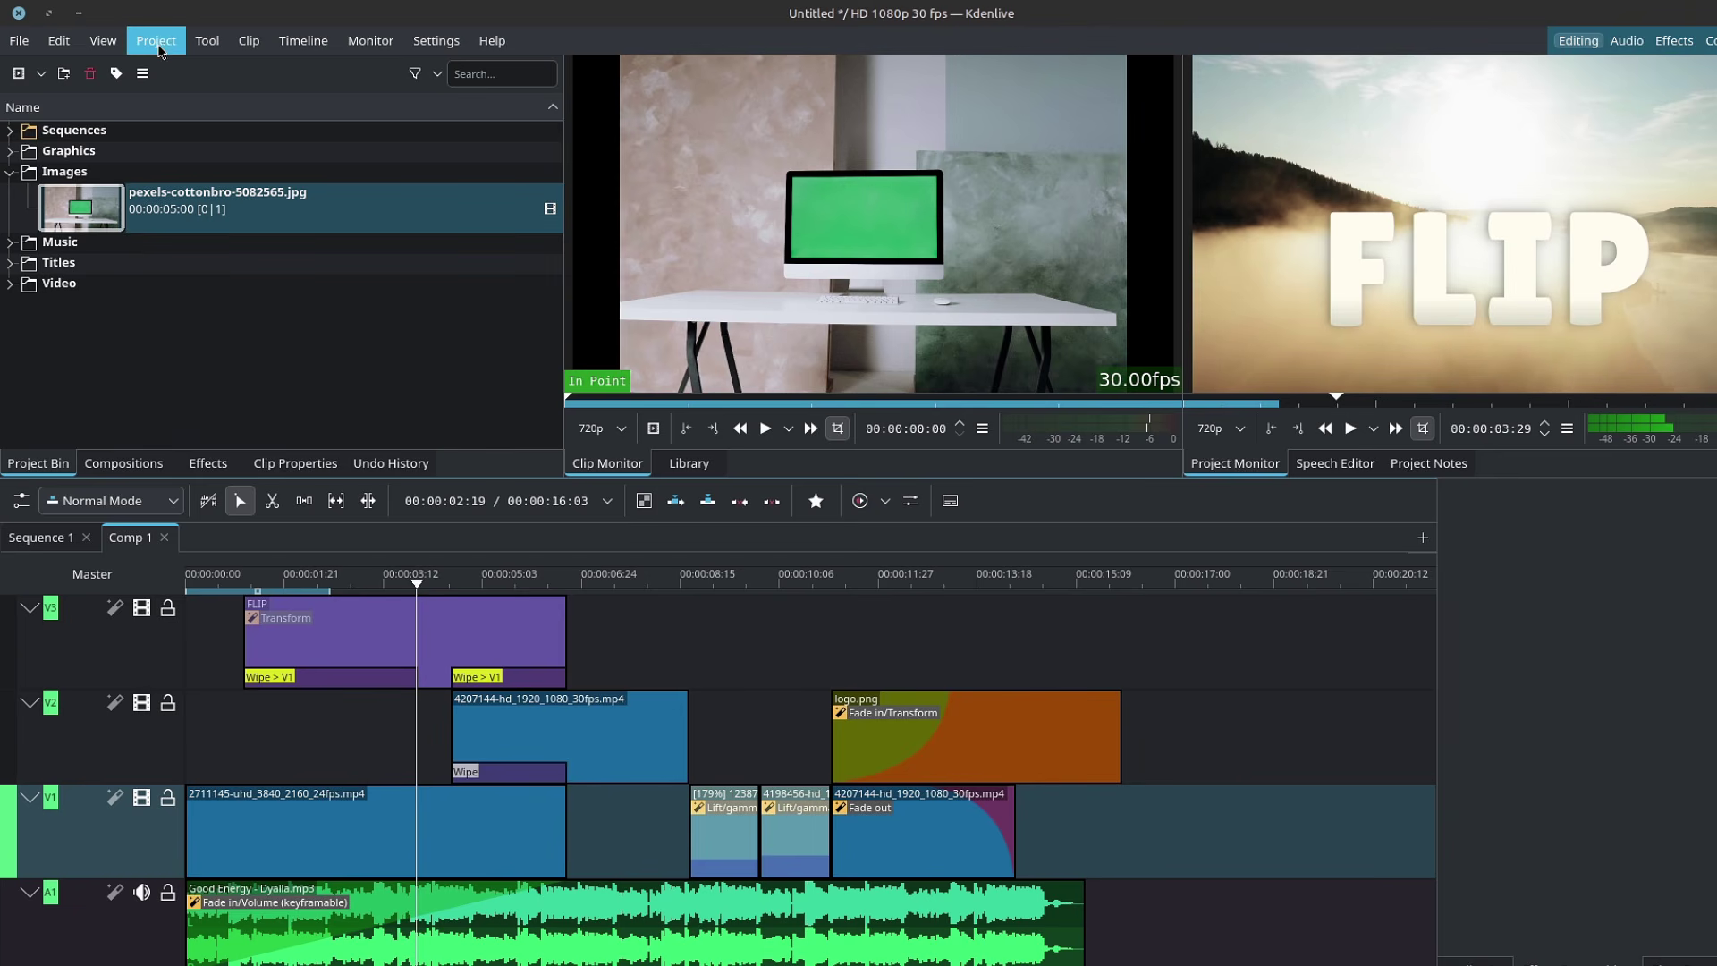
click(155, 41)
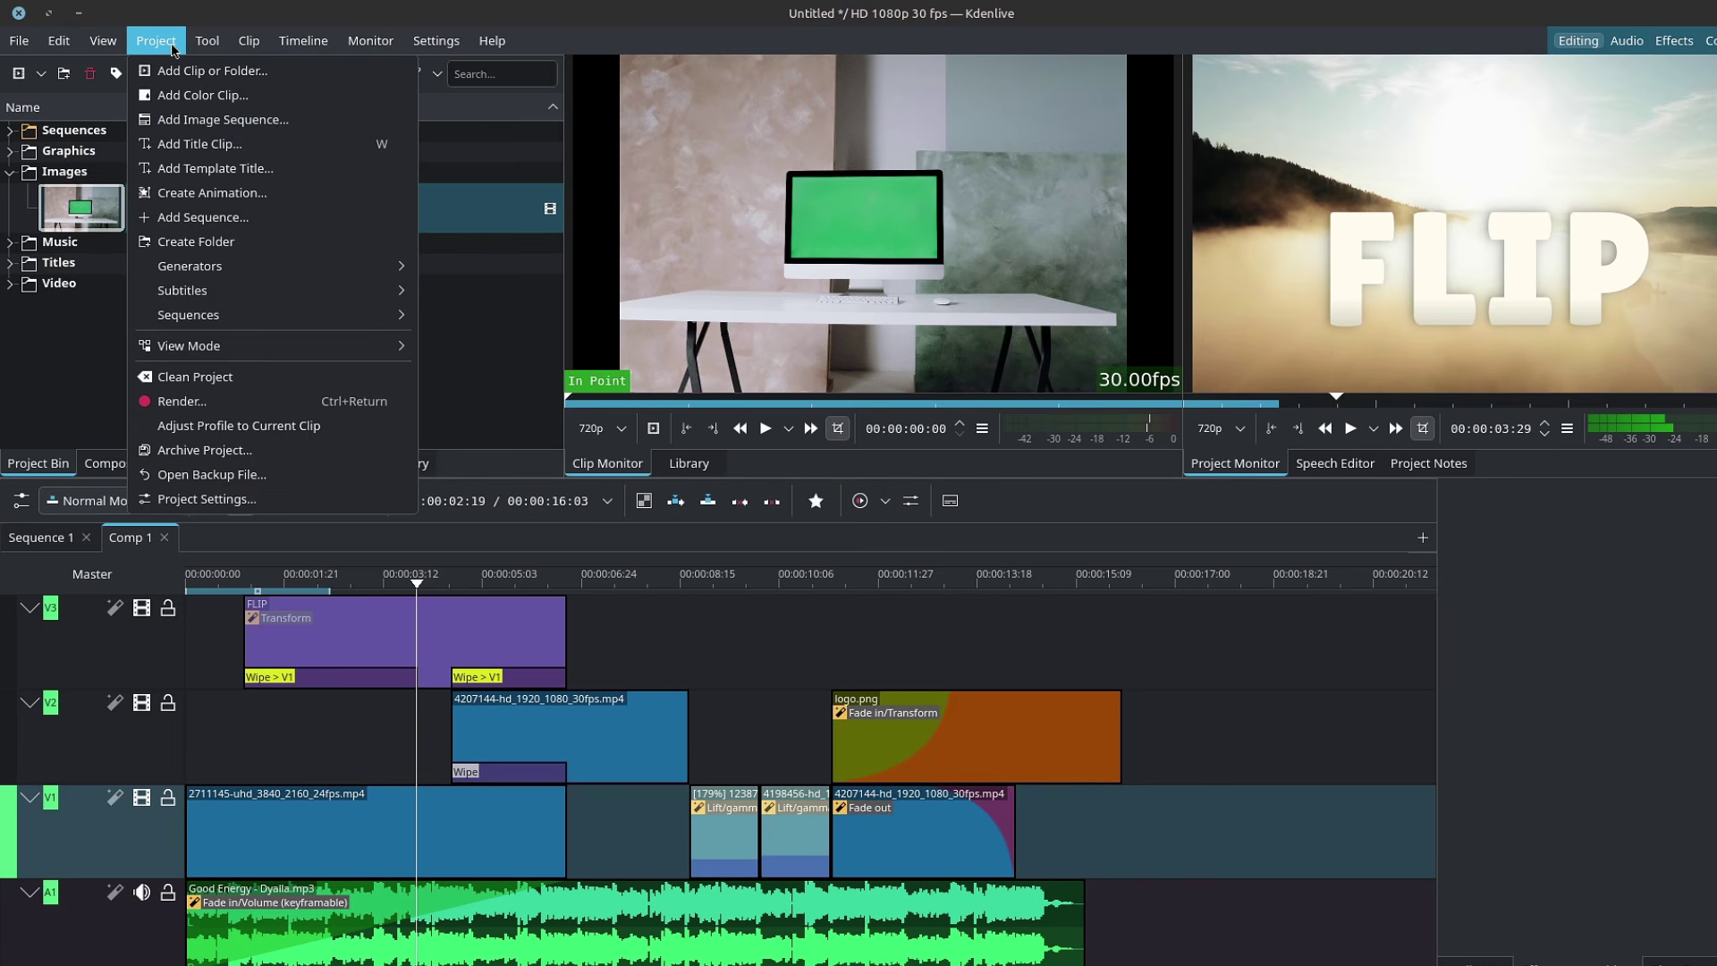
click(260, 401)
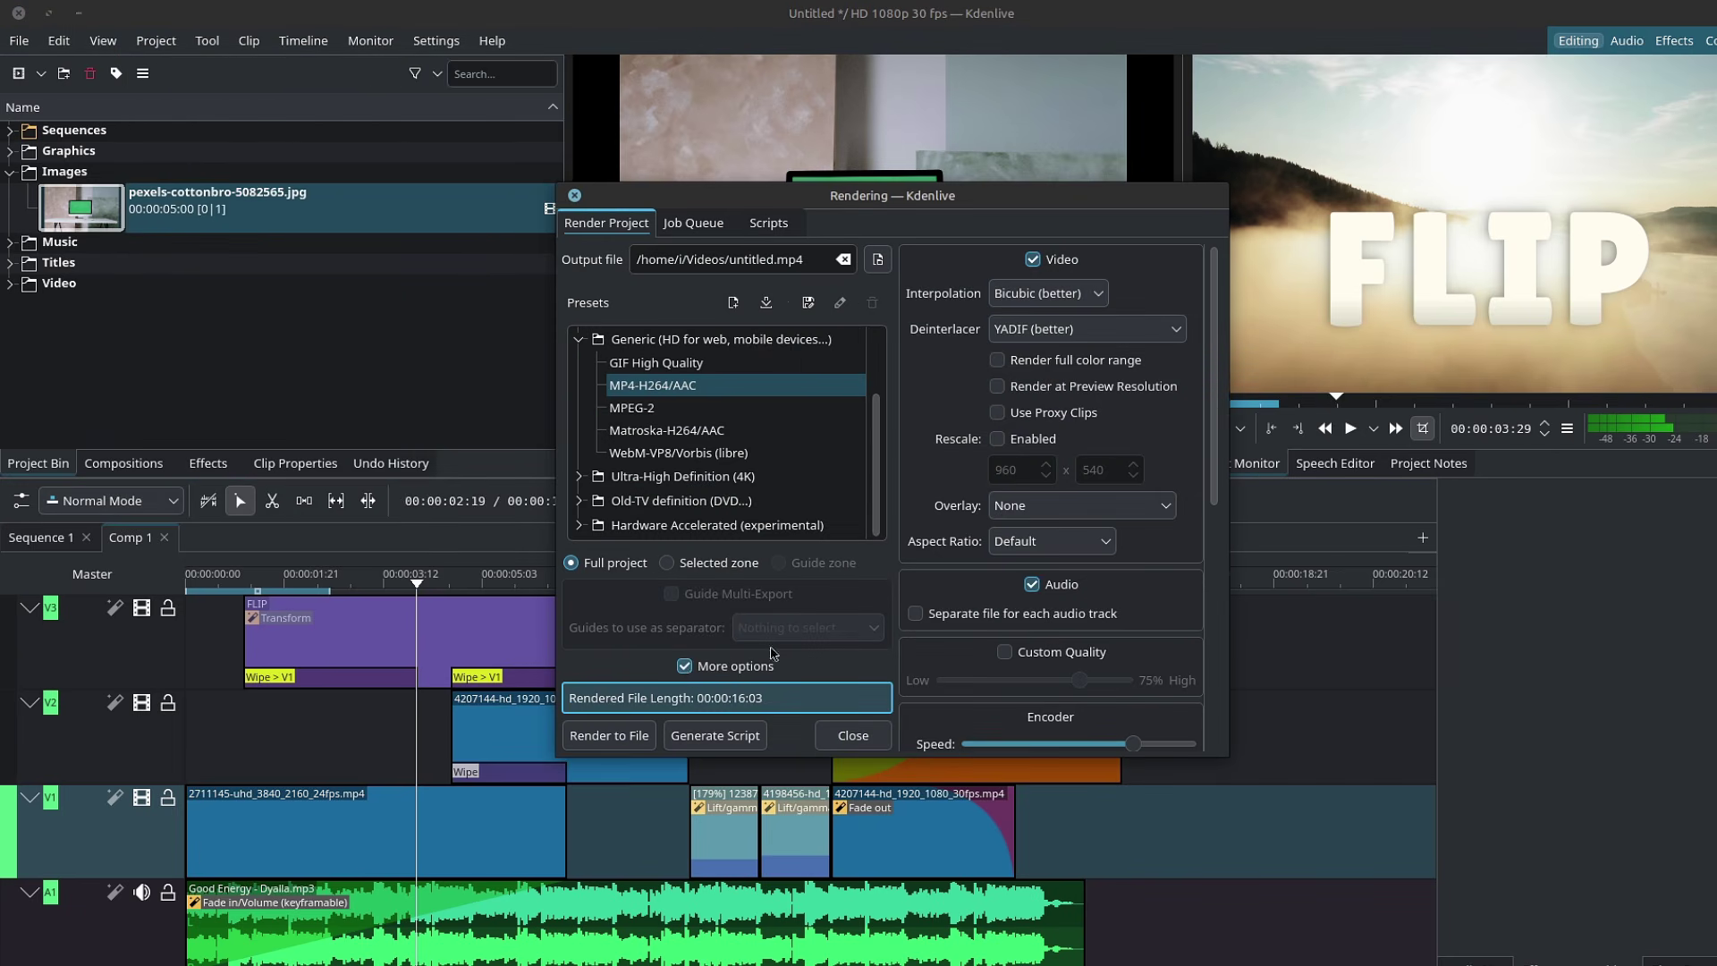
click(684, 666)
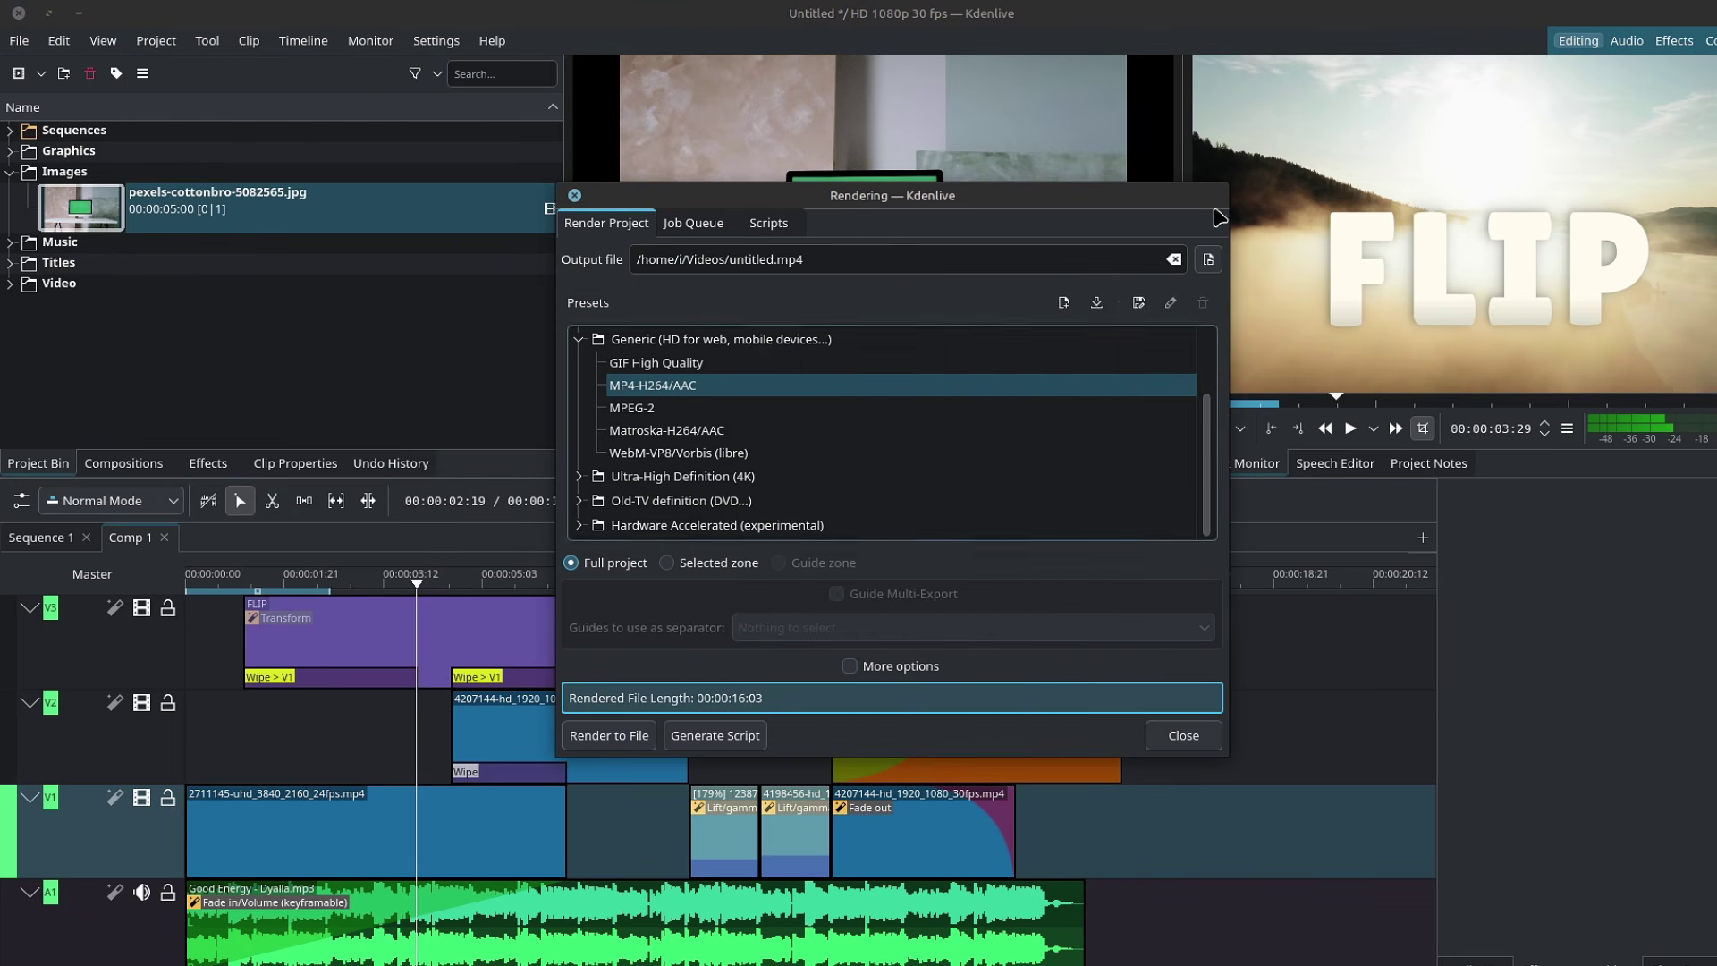
drag(1227, 227, 1024, 230)
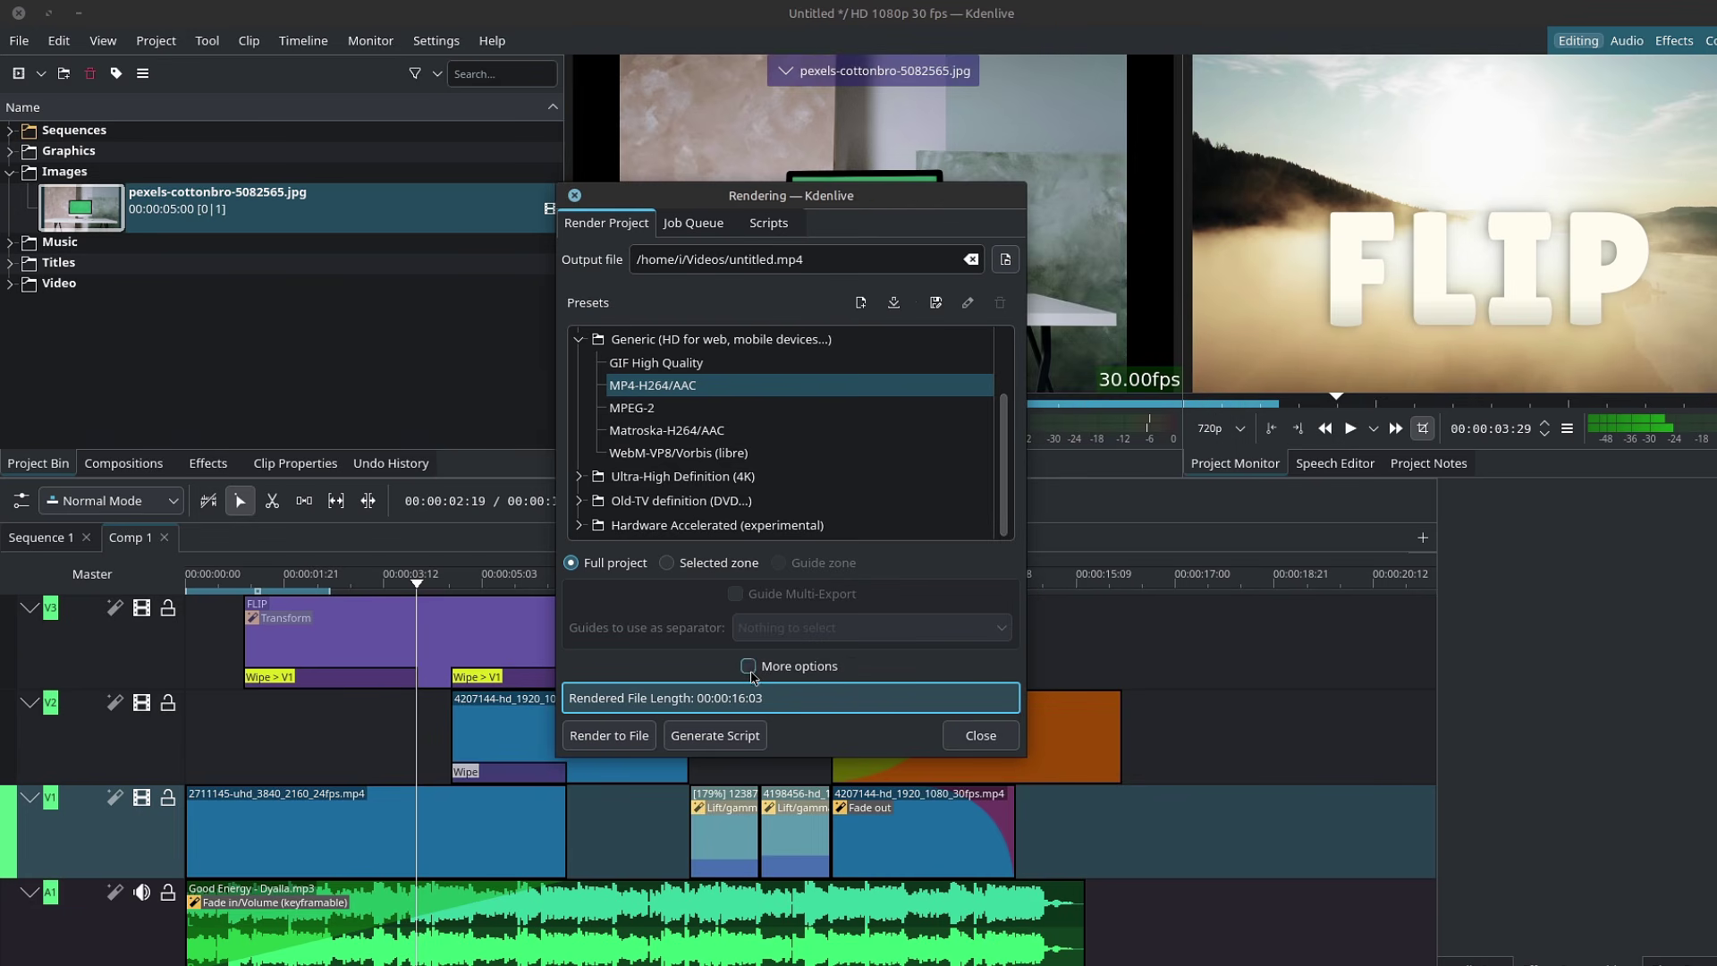
click(750, 673)
drag(1203, 751, 1437, 963)
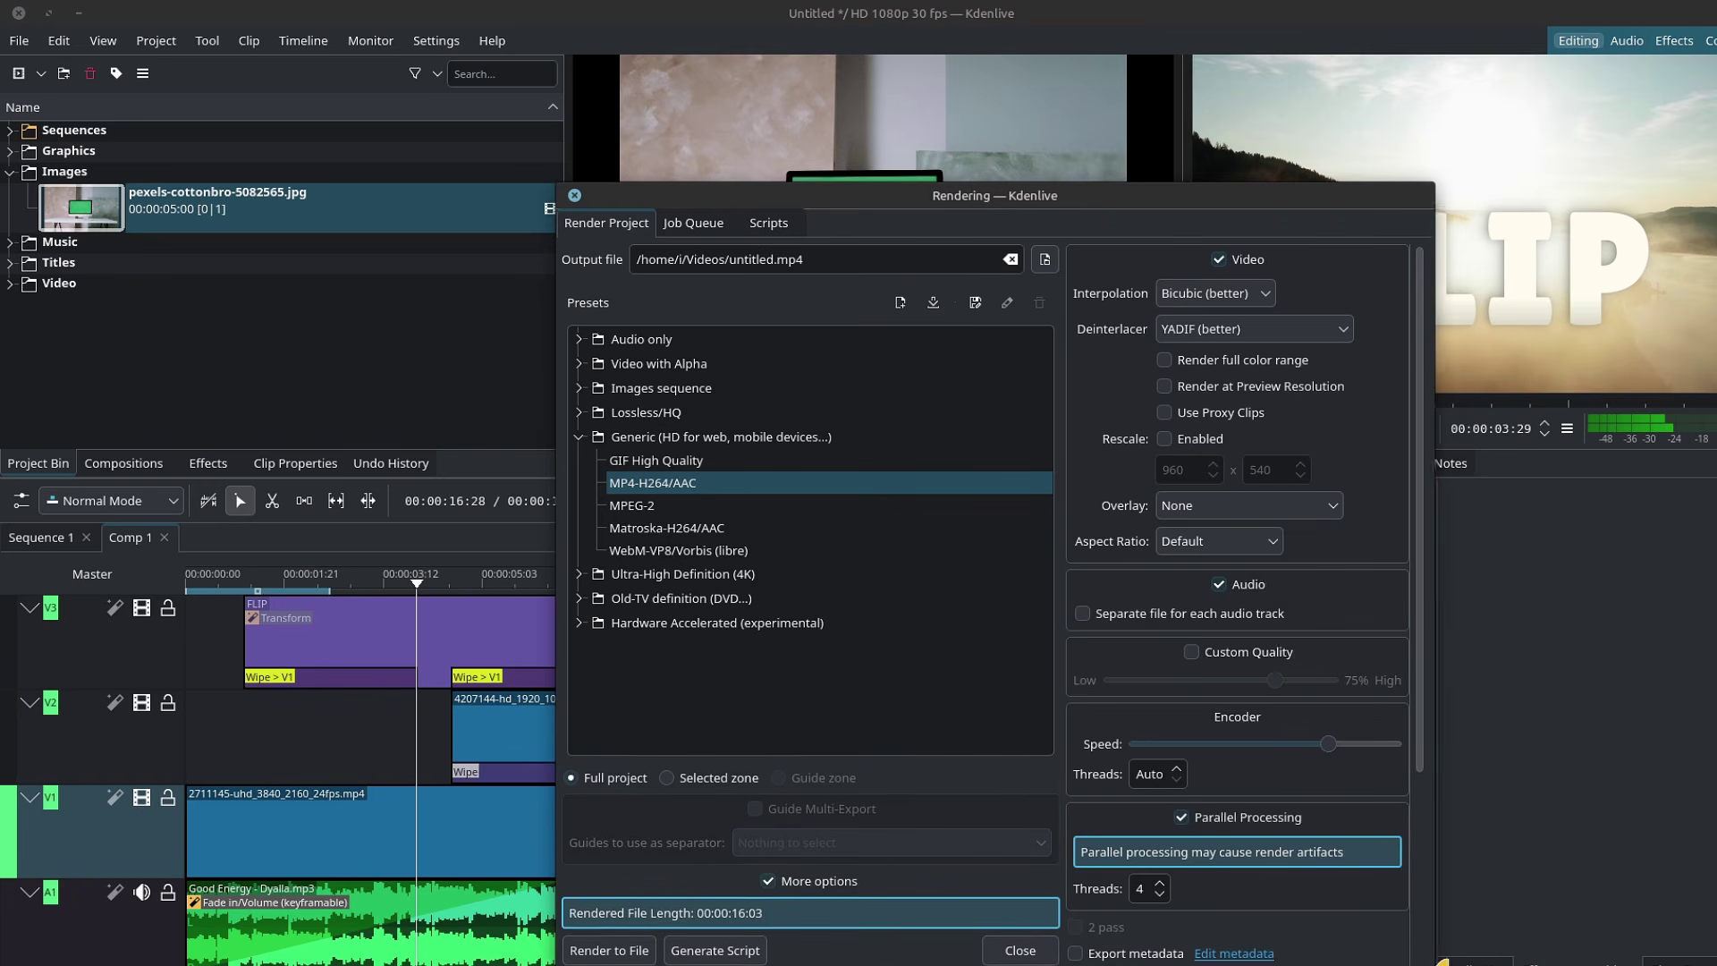
drag(1109, 196, 1035, 138)
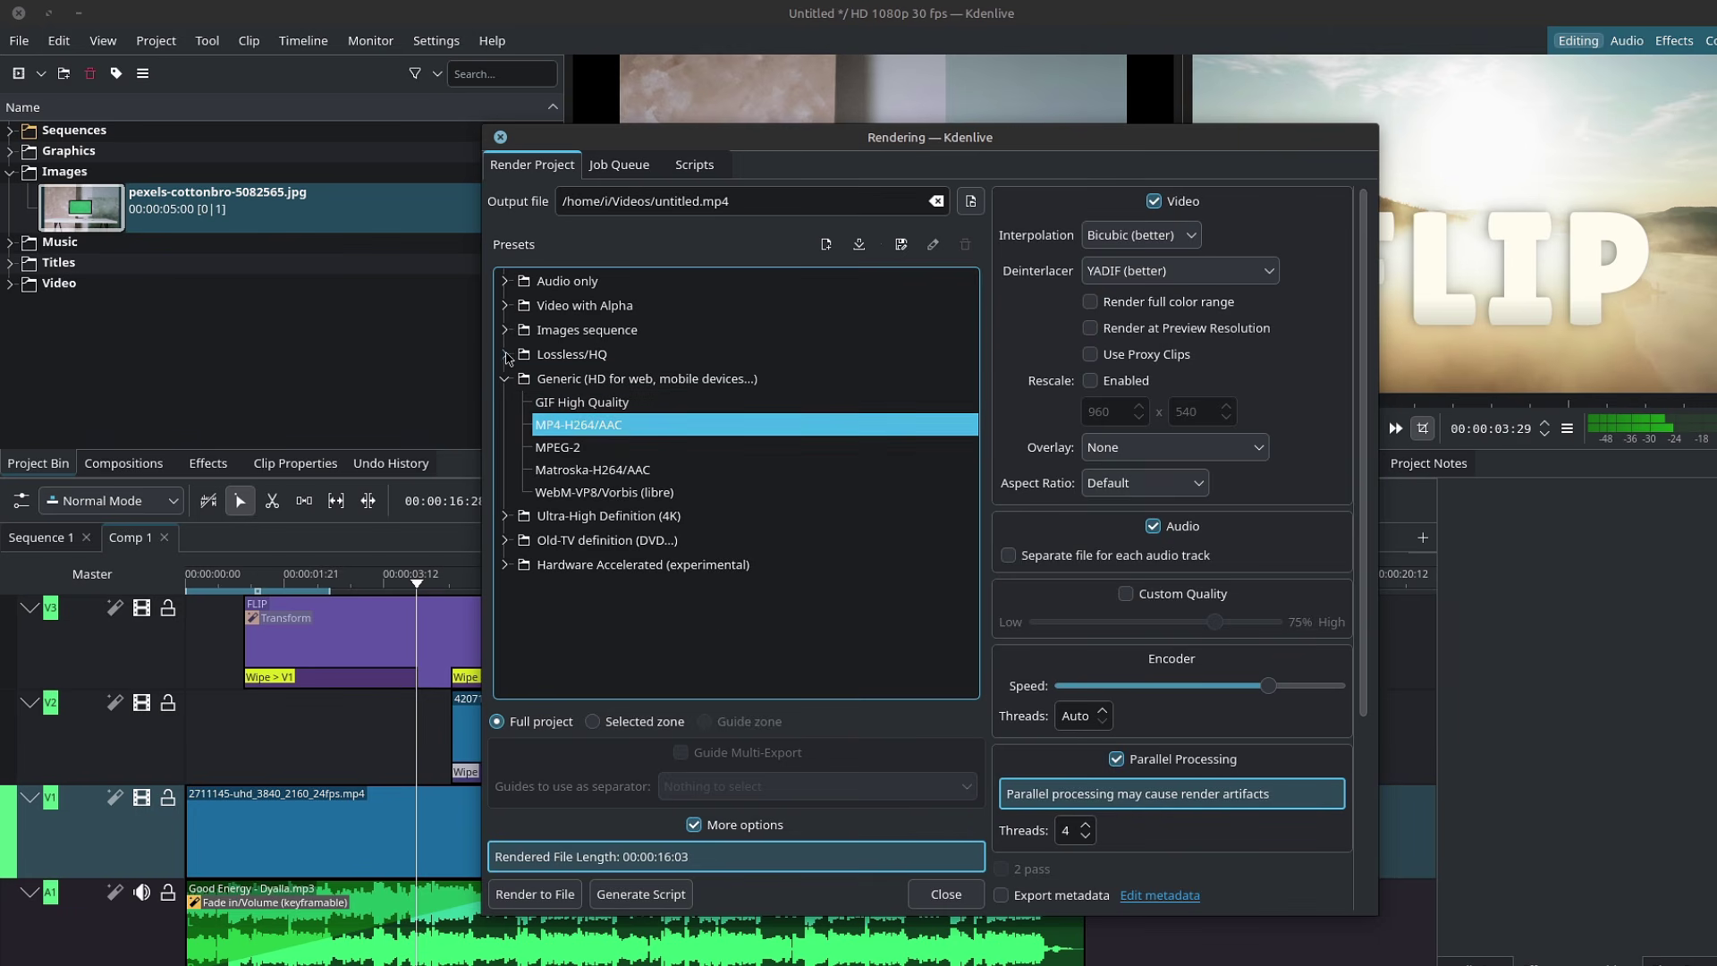
Review the render presets and options, and render the full Comp 1 sequence to flip_video.mp4 using the MP4-H264/AAC preset
click(506, 356)
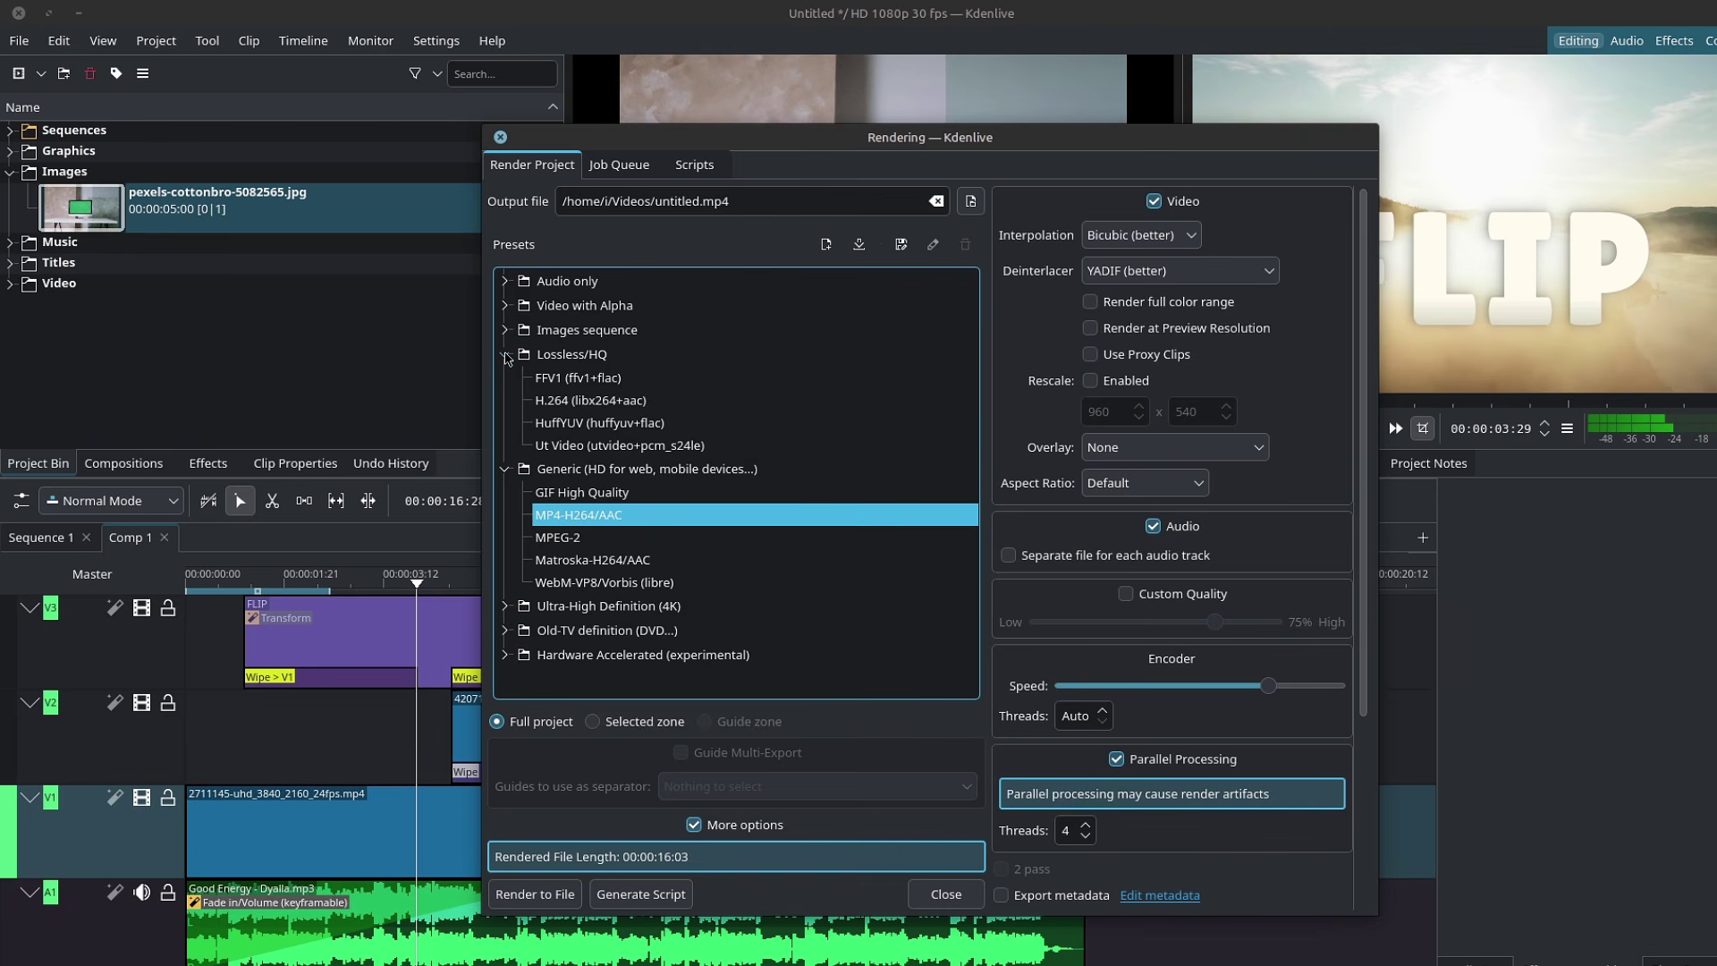
click(507, 356)
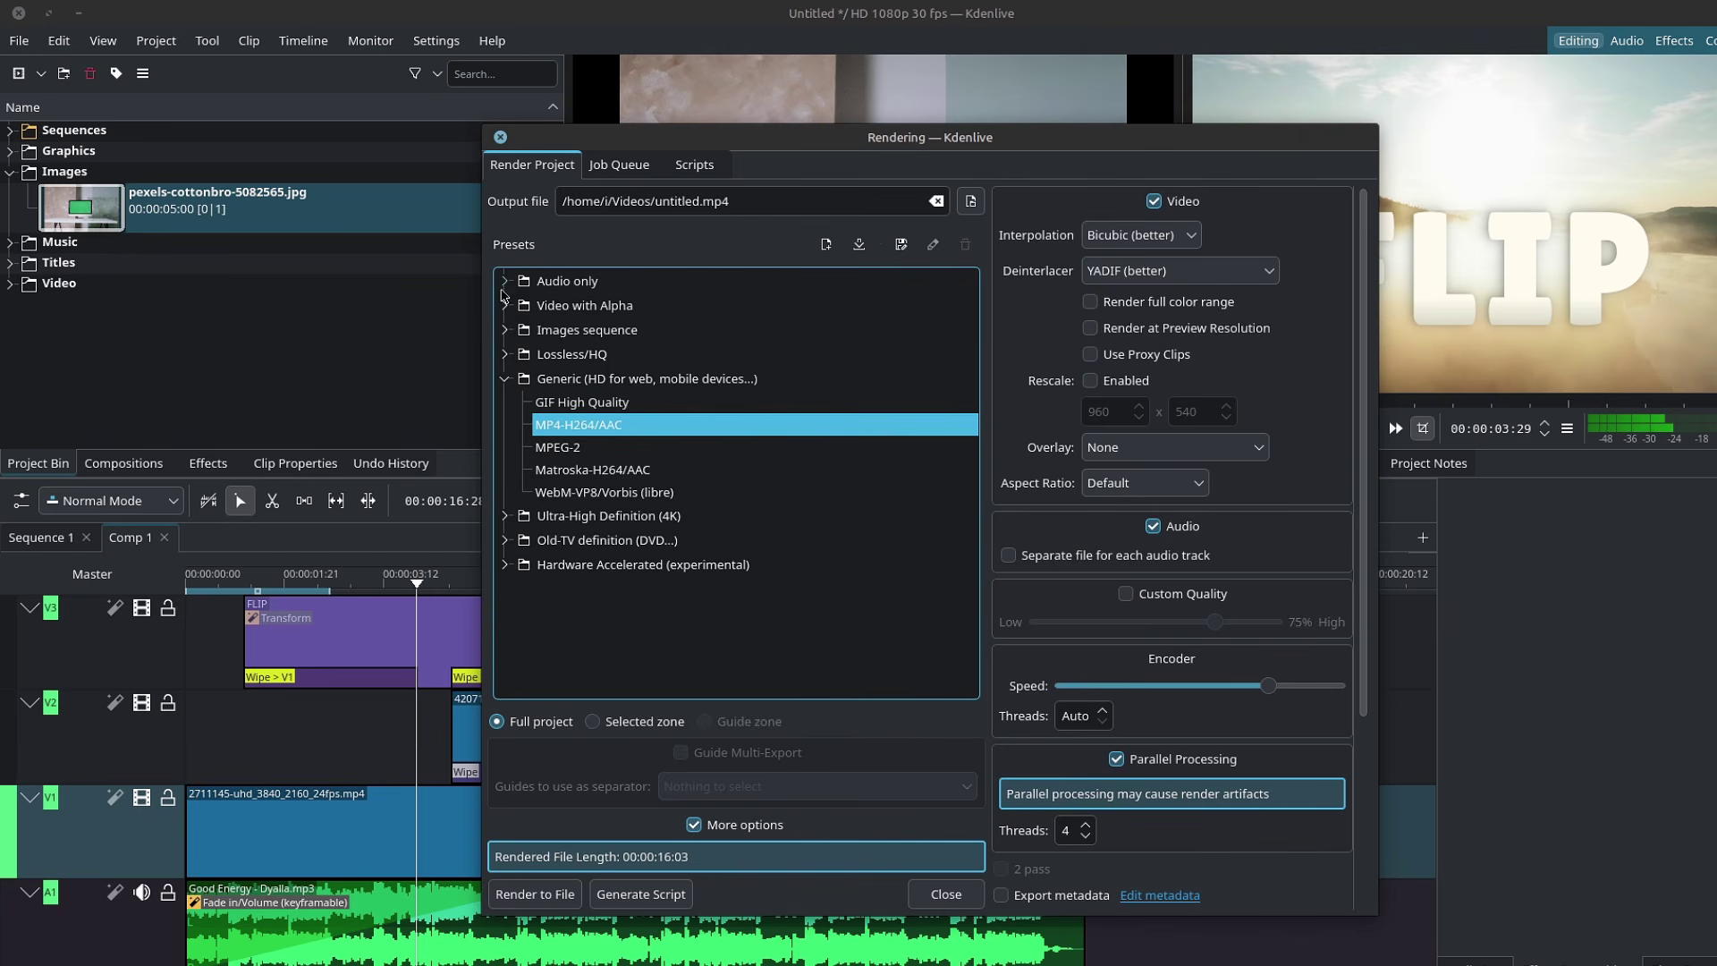
click(506, 283)
click(506, 283)
scroll(1173, 648, down, 2)
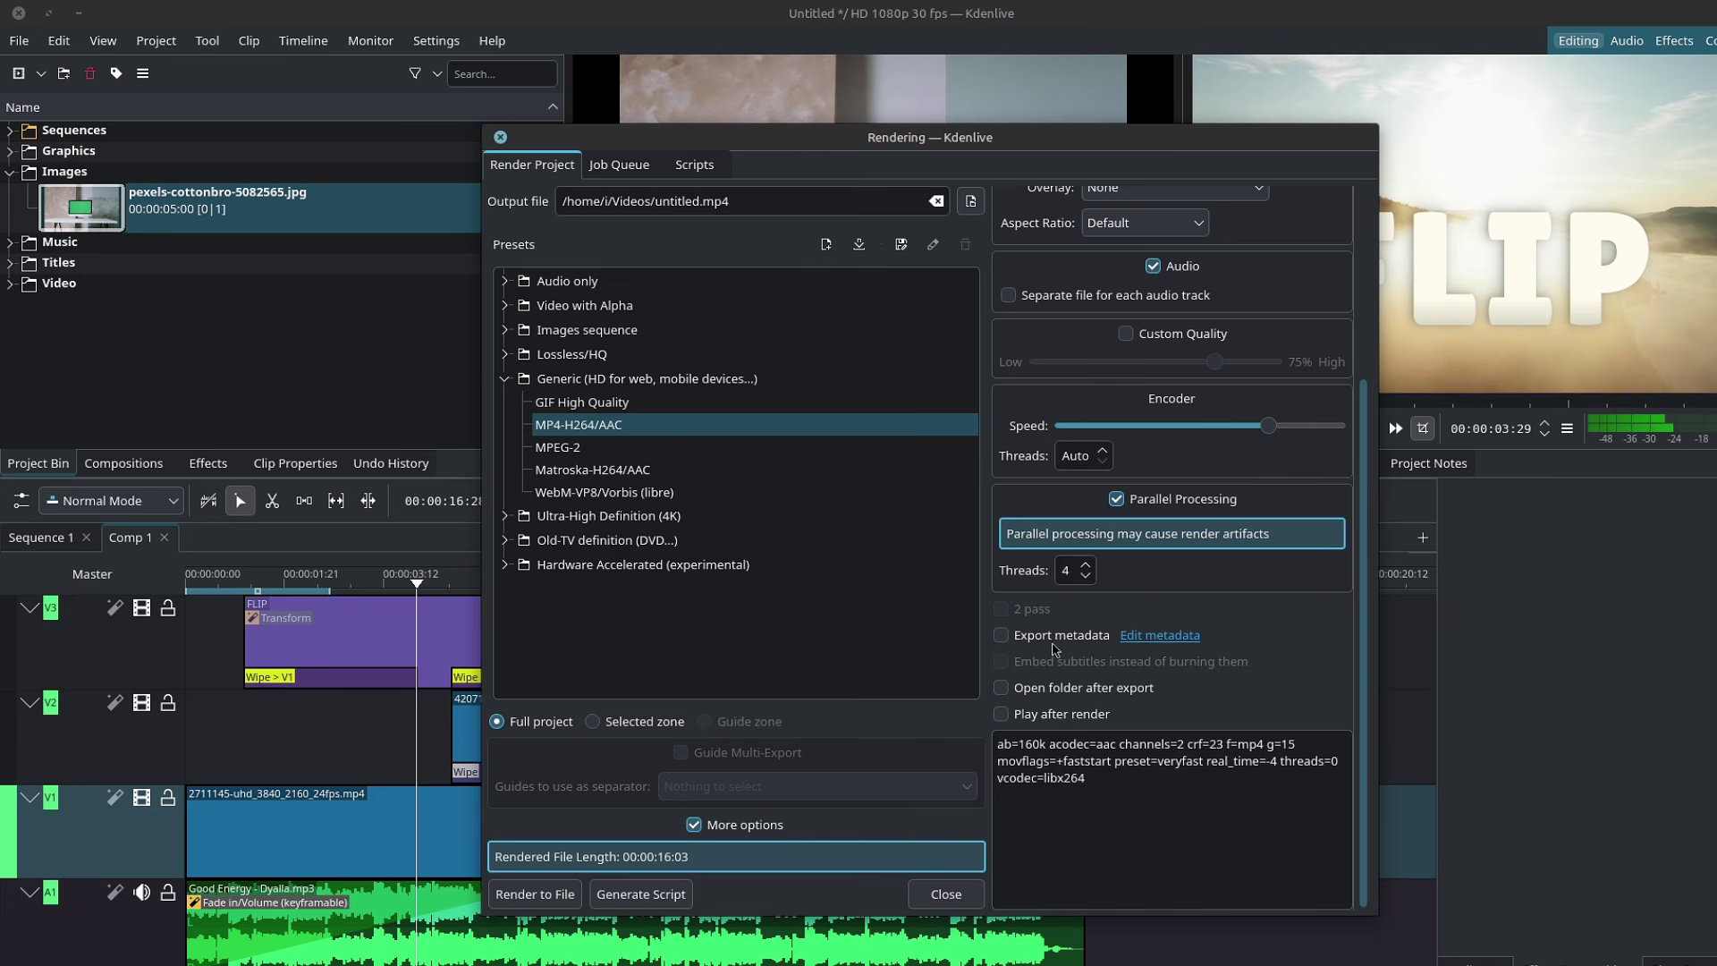
scroll(1131, 605, up, 5)
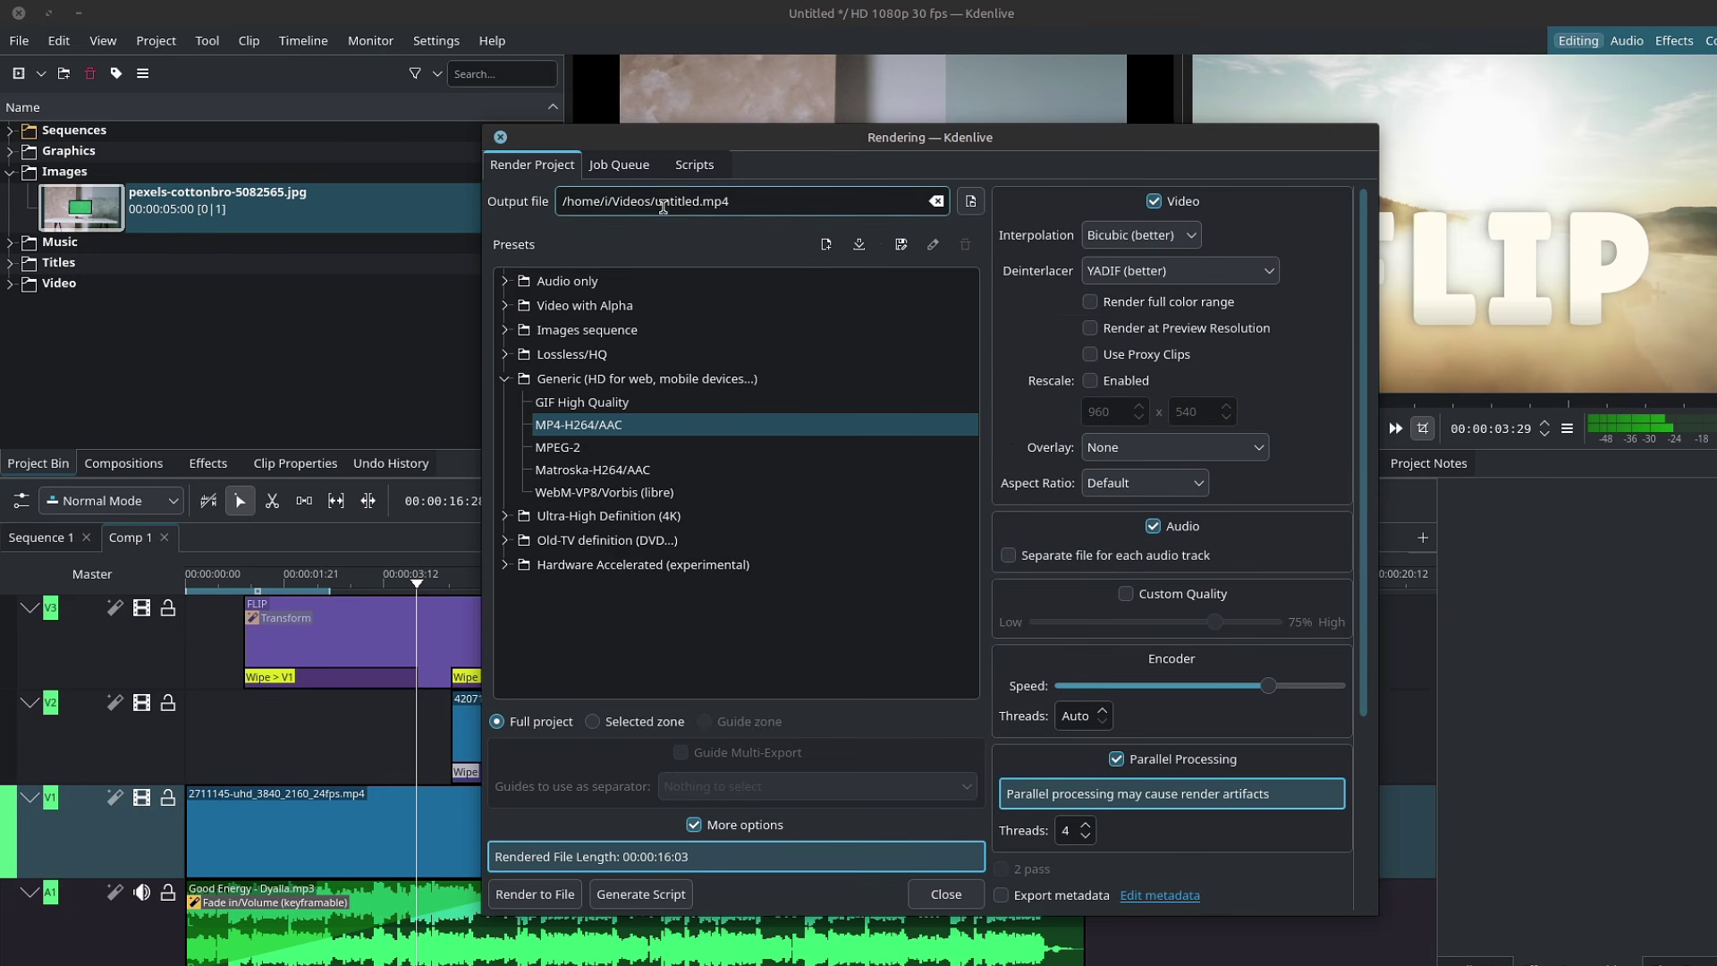
double_click(682, 201)
text(flips)
key(BackSpace)
text(_video)
click(535, 894)
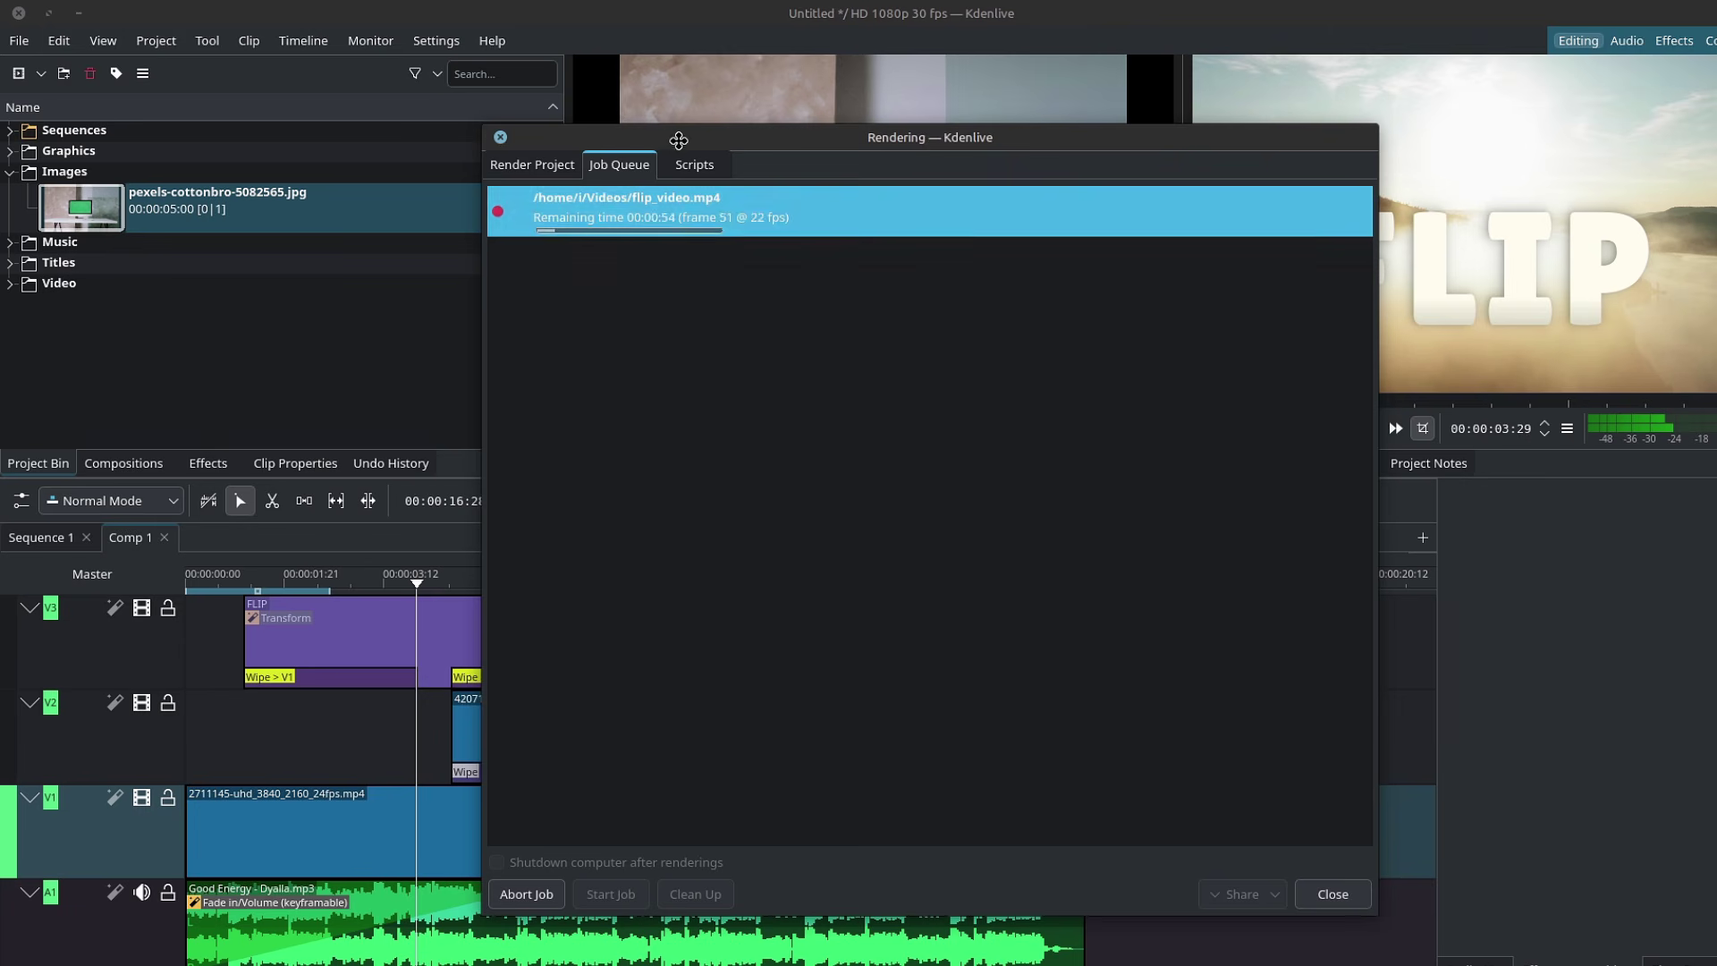
Switch to Sequence 1 while the render runs and preview the computer-screen composite at 00:00:03:10, moving the Rendering window out of the way
drag(677, 136, 939, 141)
click(606, 583)
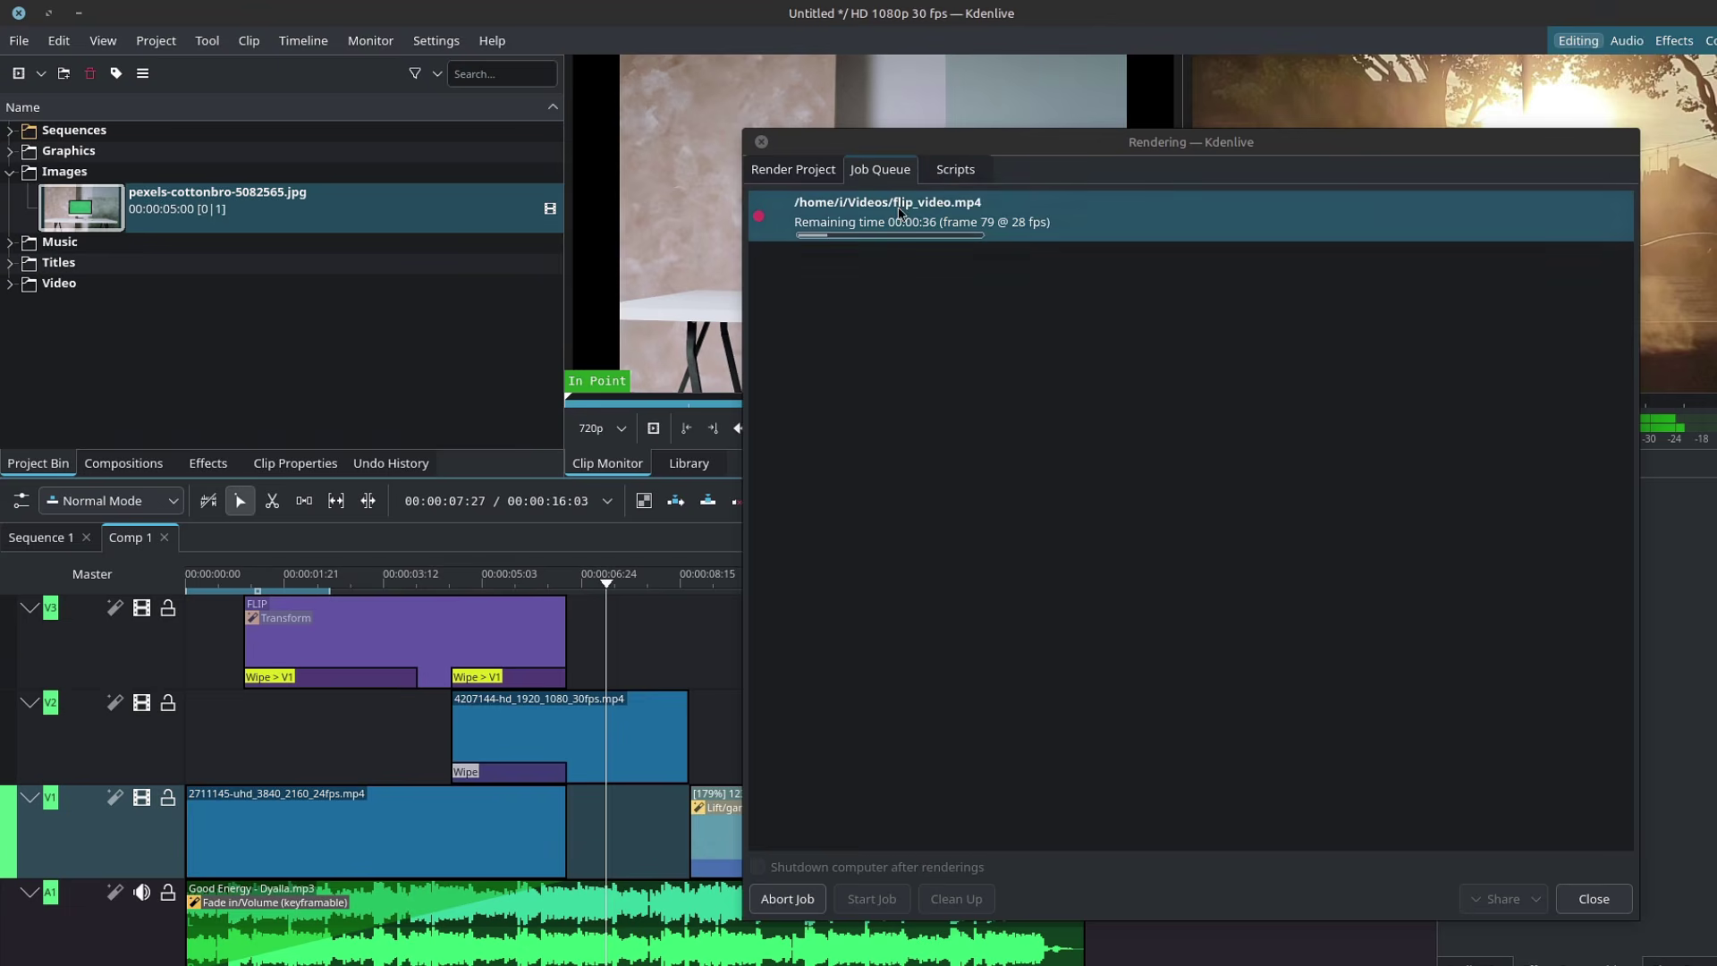
click(45, 541)
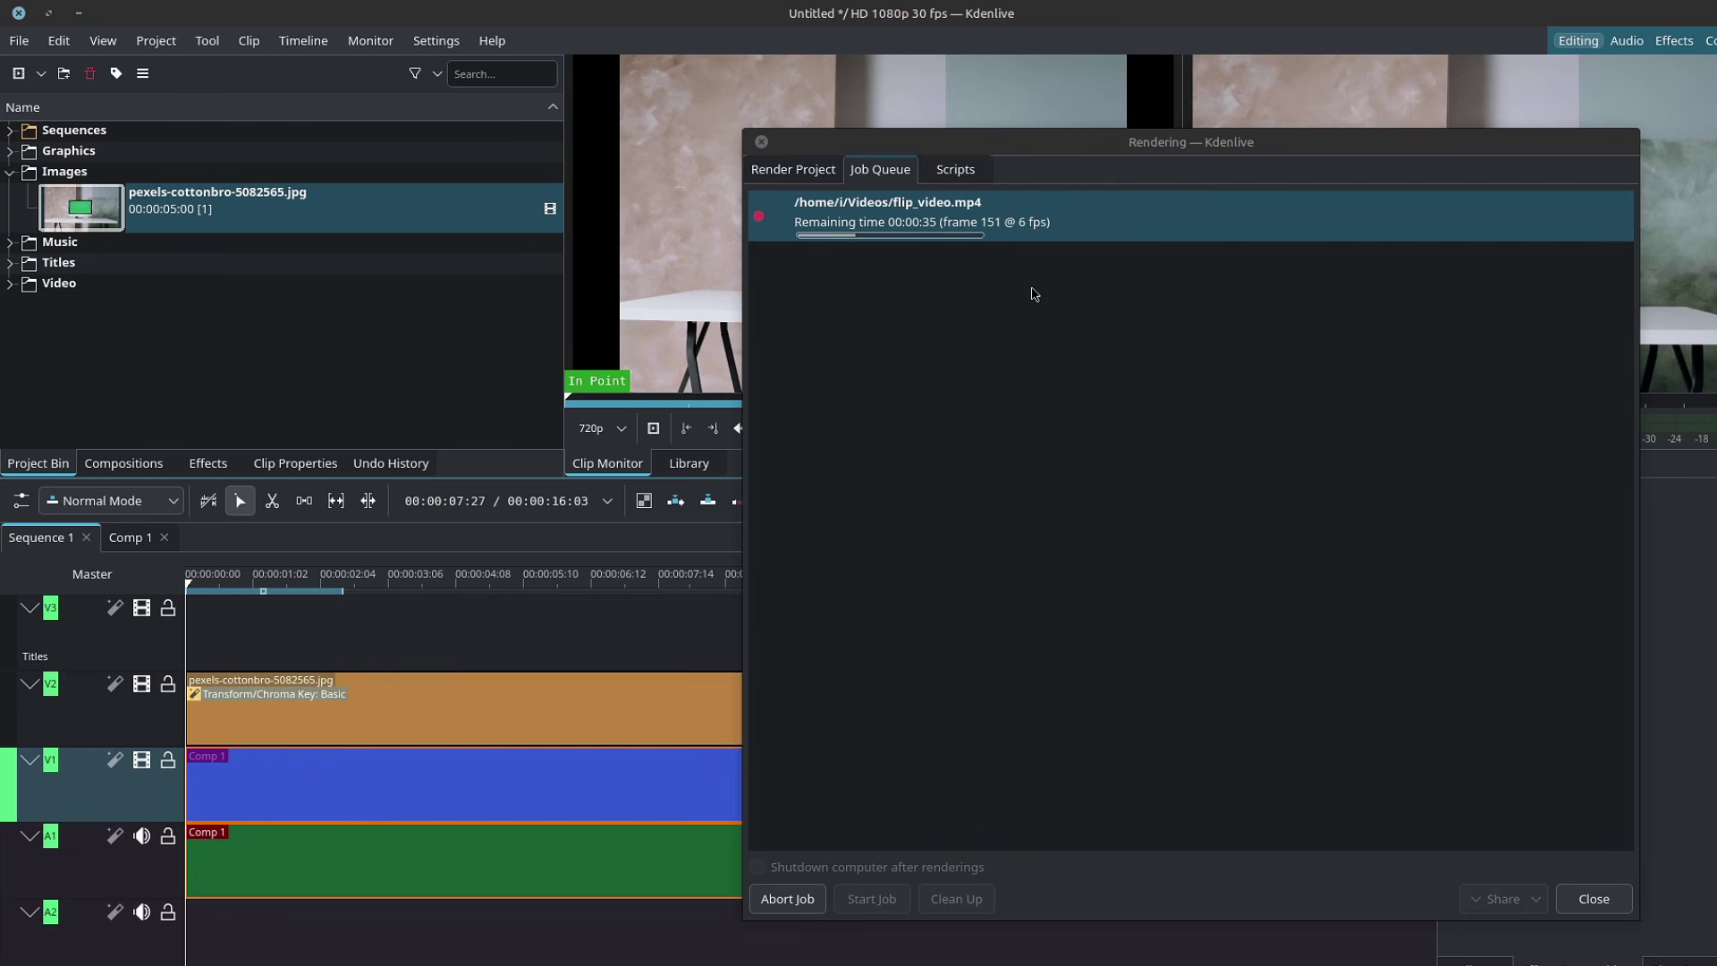
click(413, 601)
drag(1306, 146, 970, 158)
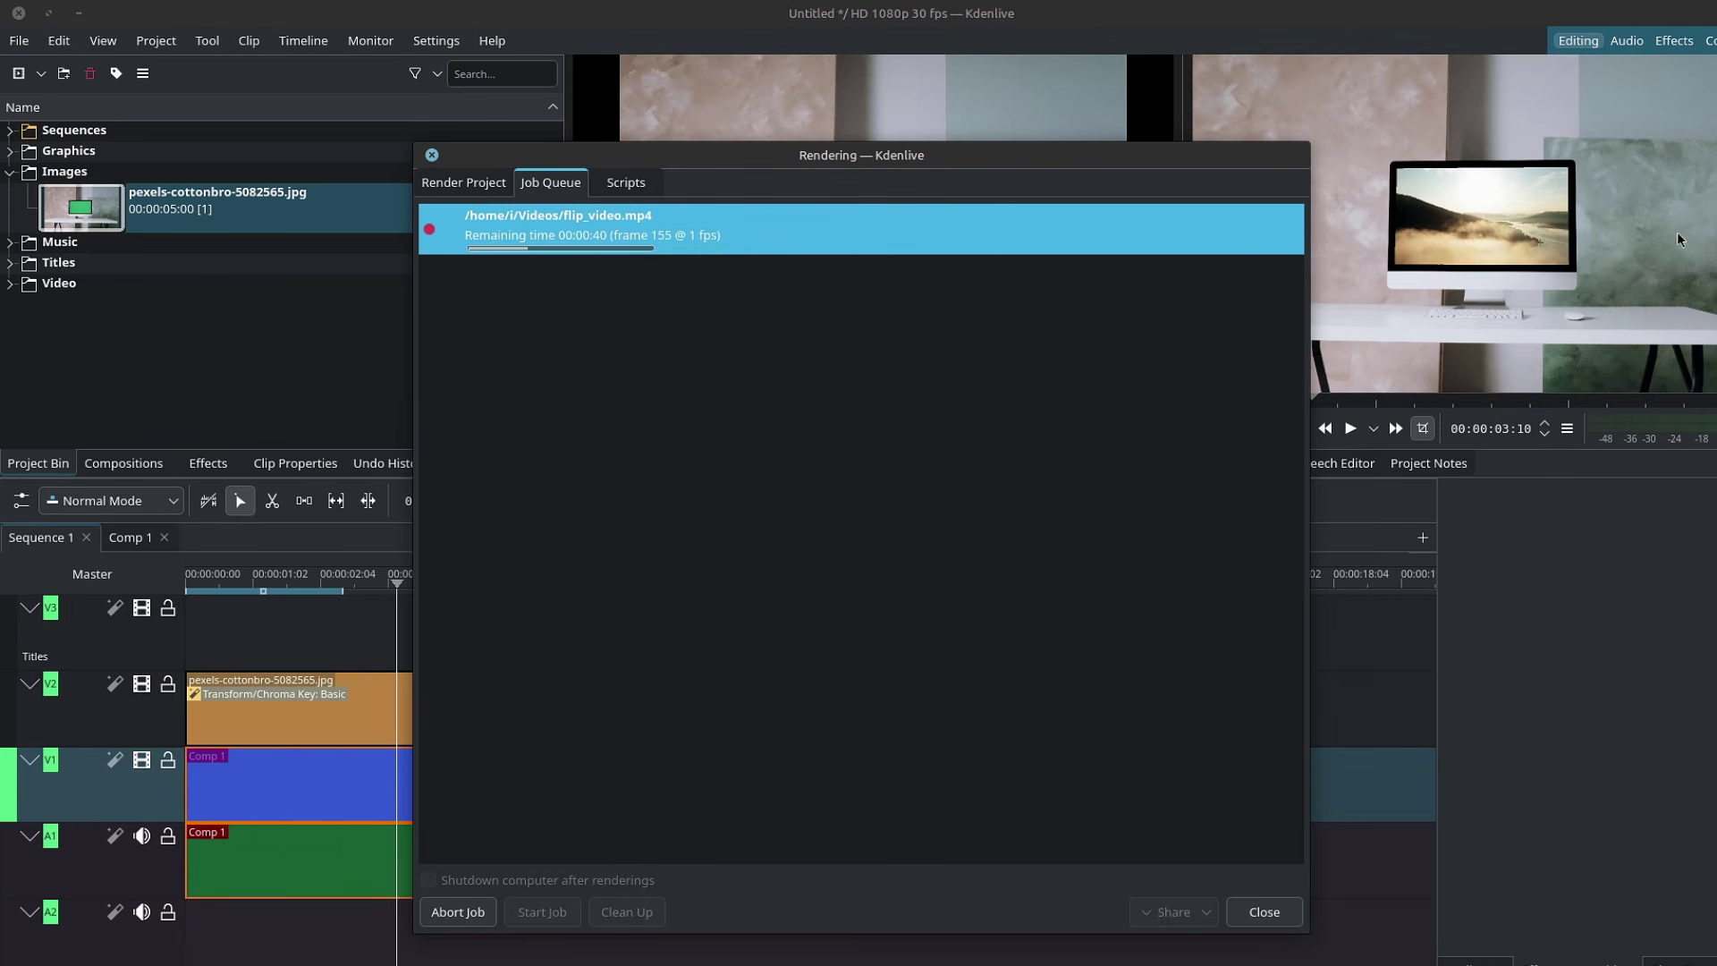
drag(1109, 157, 1458, 136)
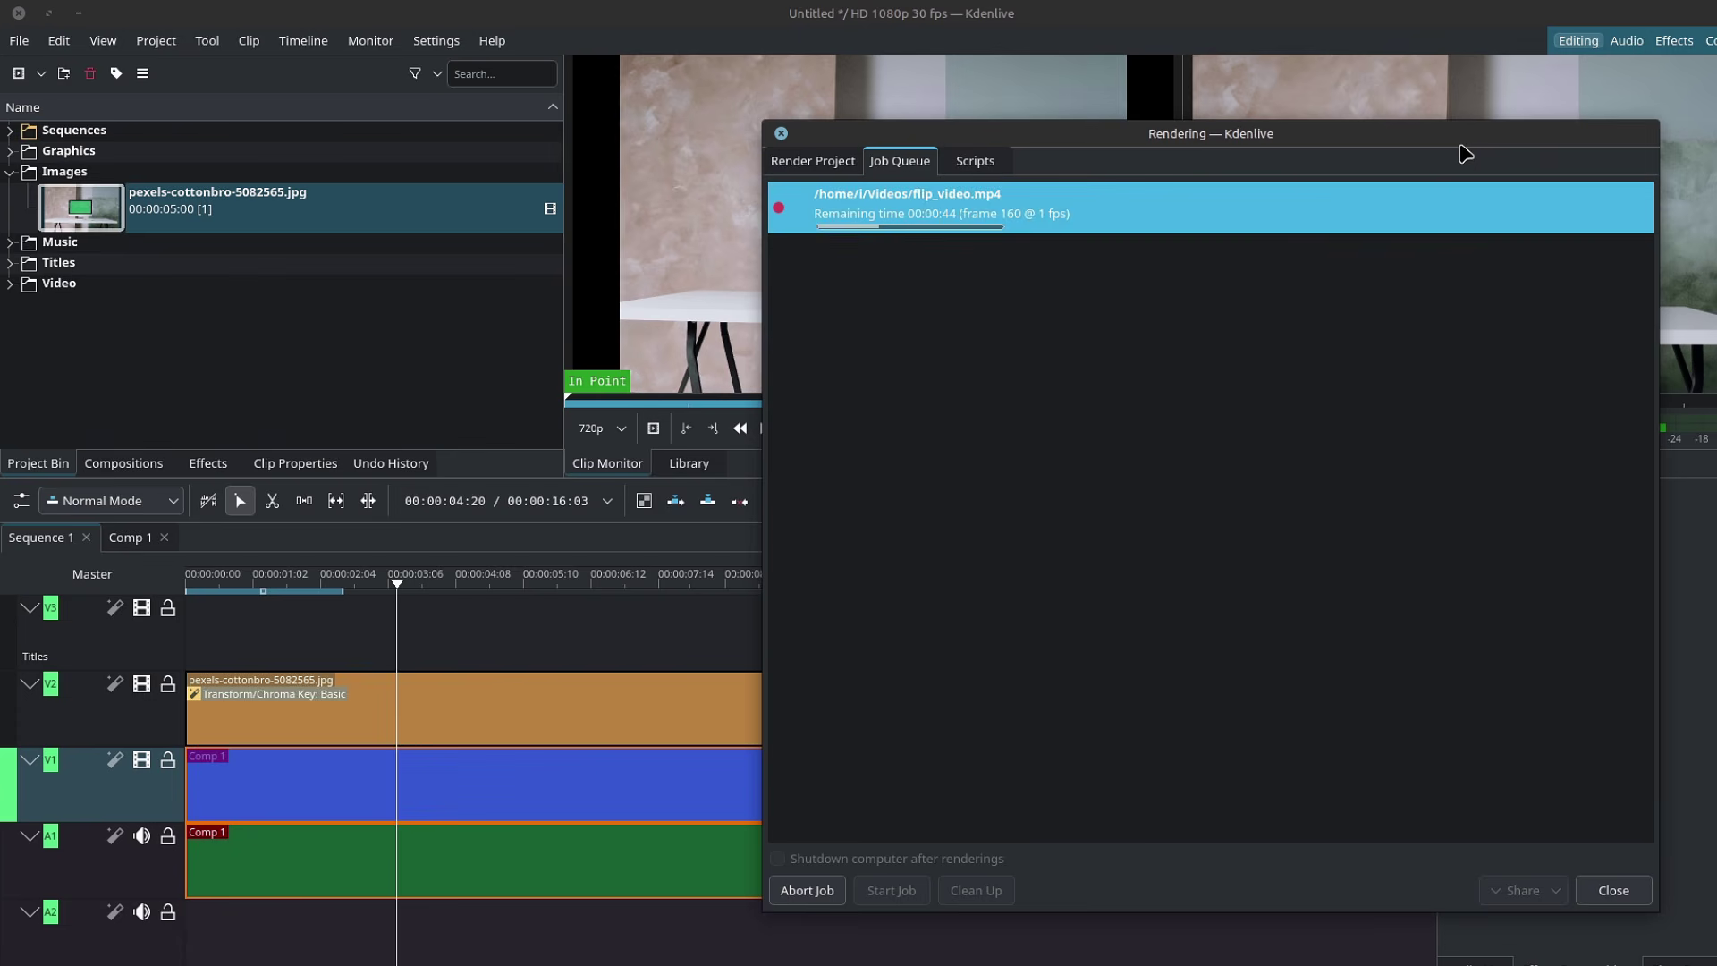
Queue a render of Sequence 1 under the new file name flip_video_2.mp4 instead of overwriting the existing output
click(813, 161)
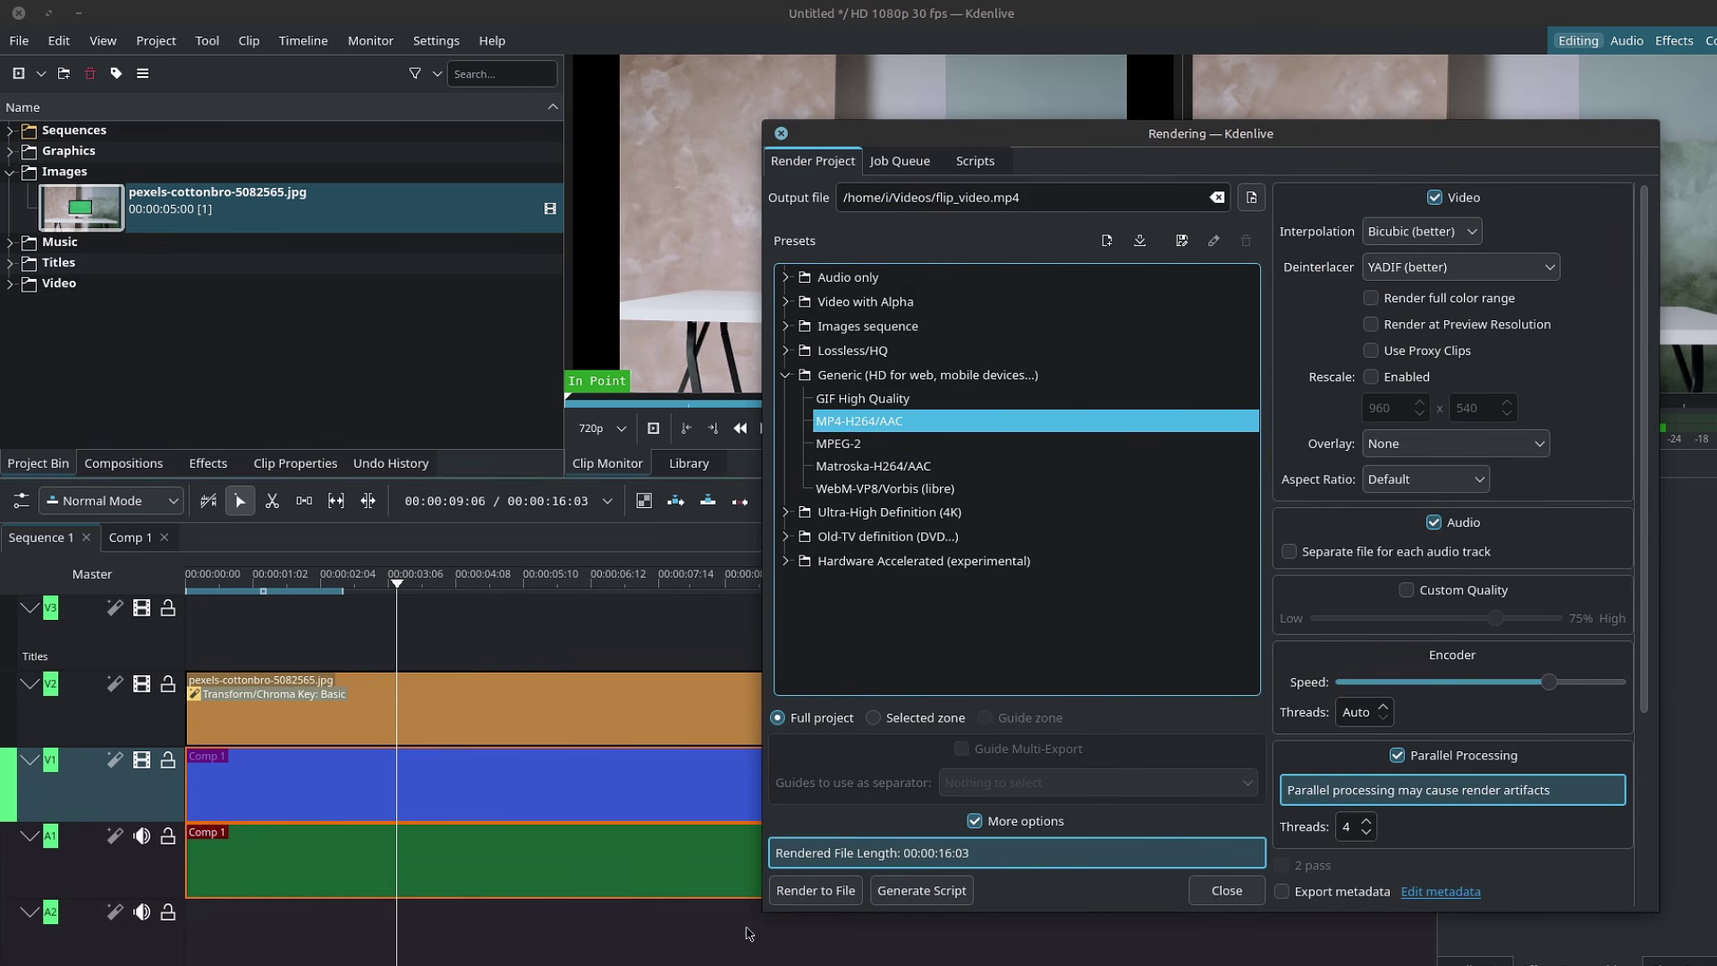
click(811, 892)
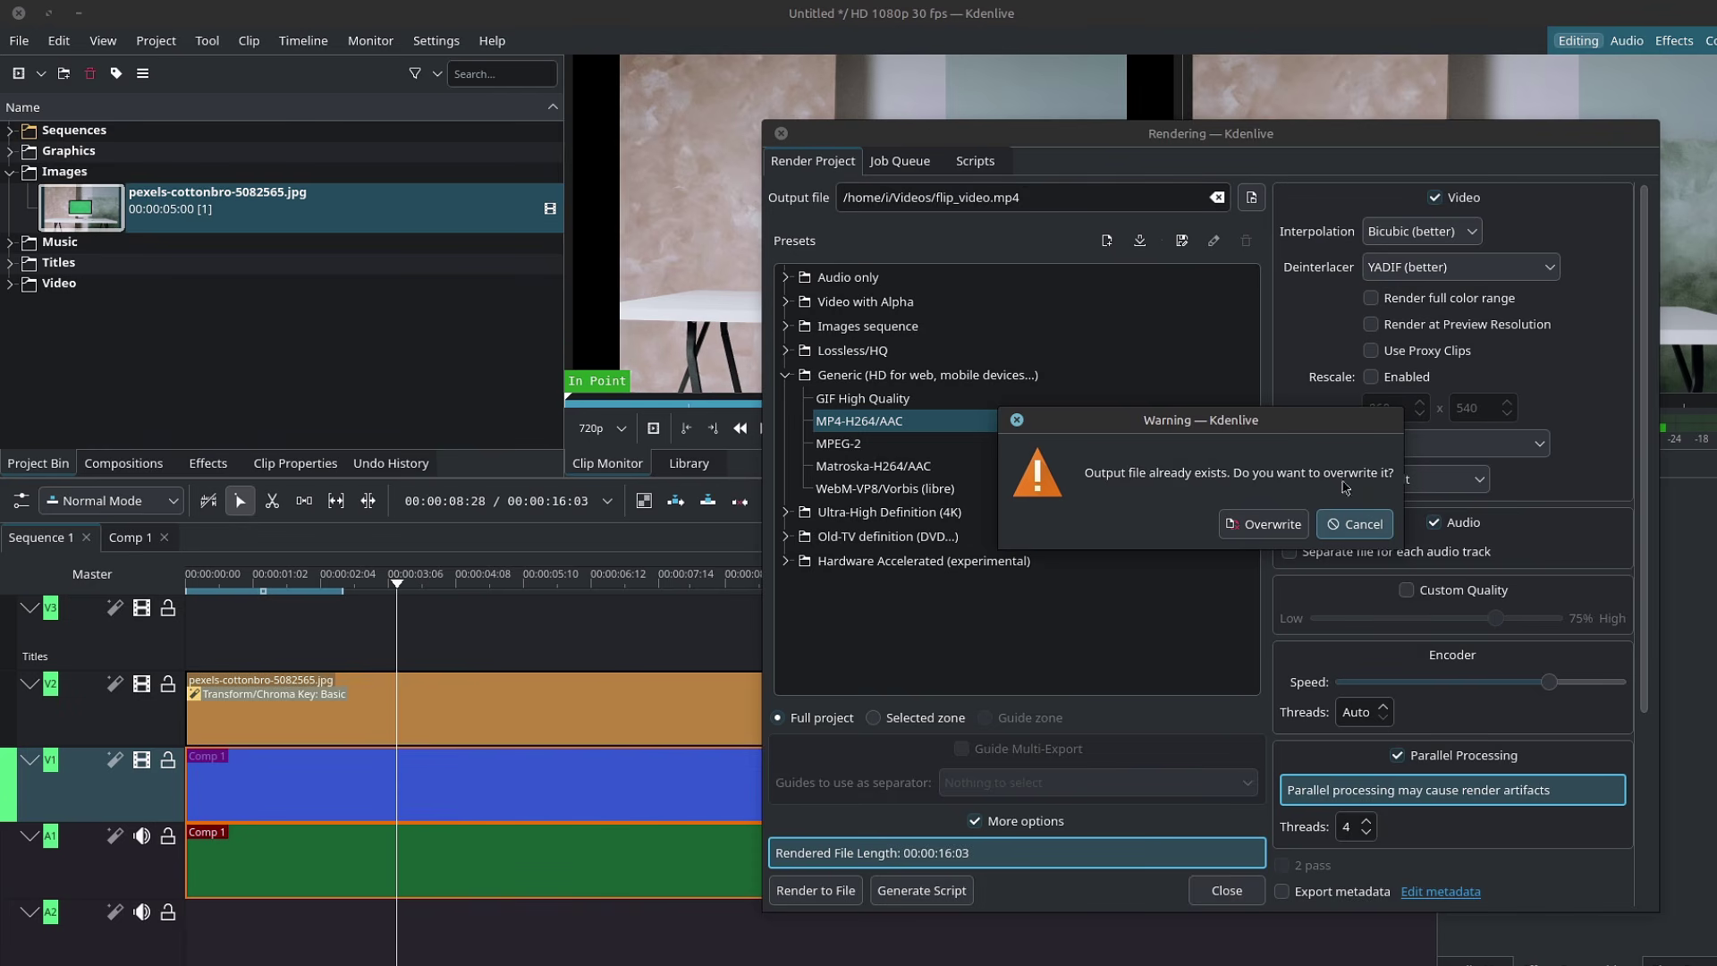
click(1354, 524)
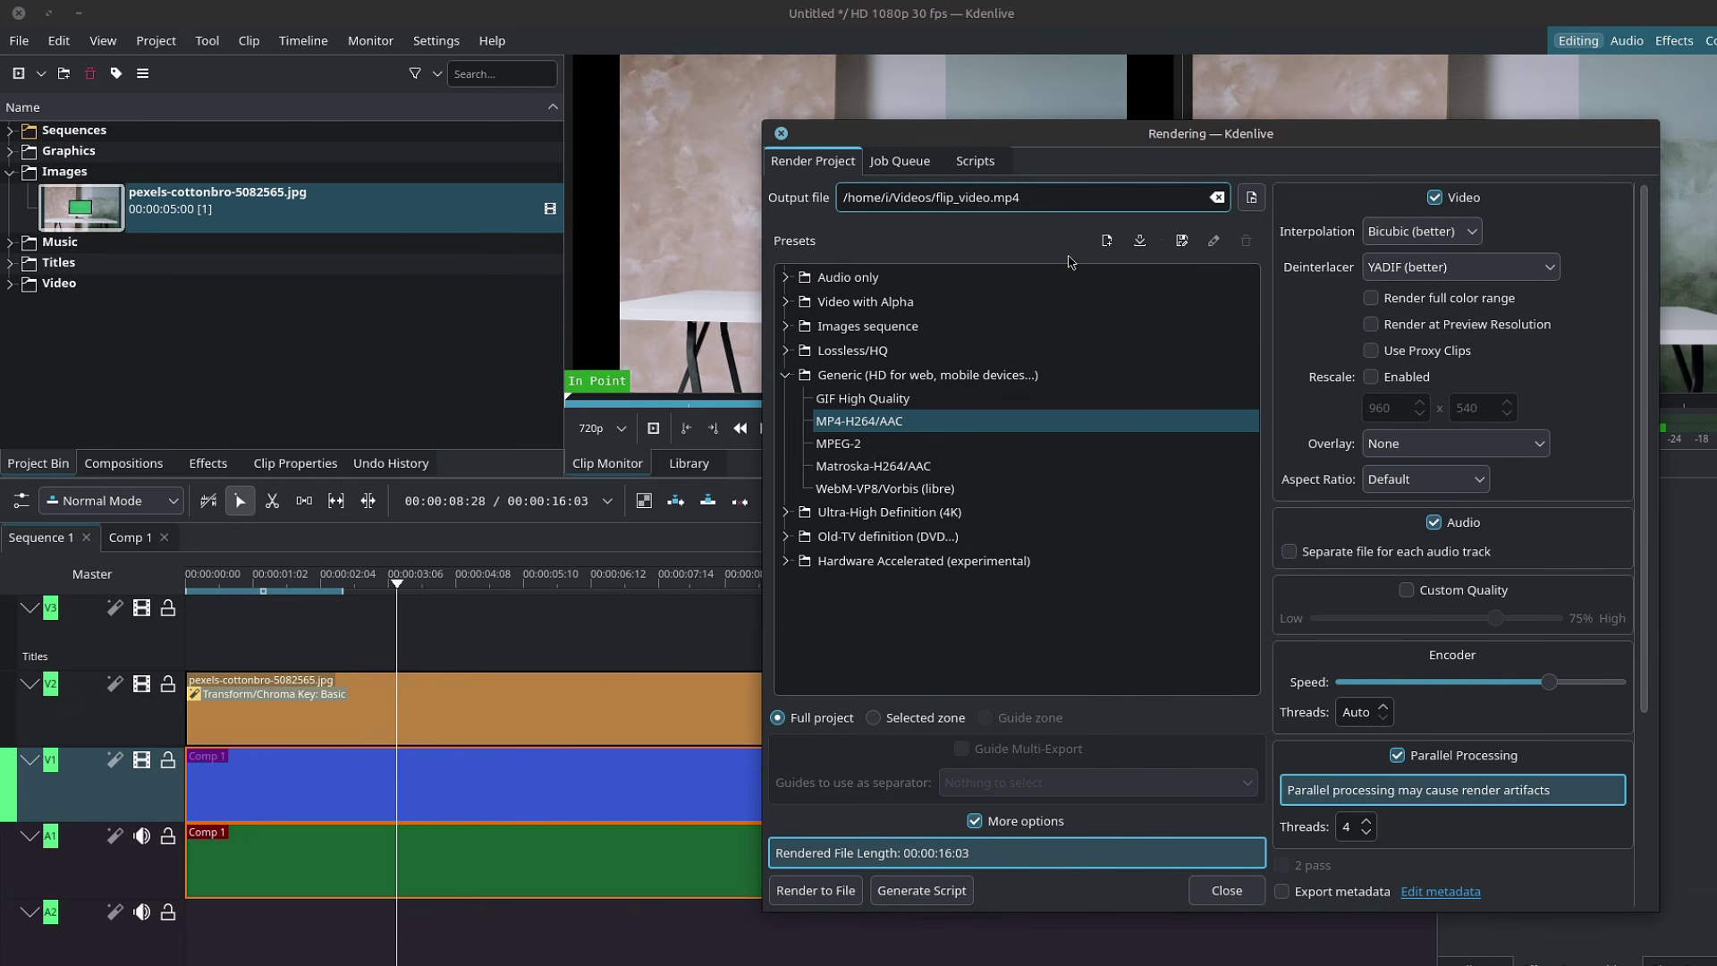
text(_2)
click(812, 890)
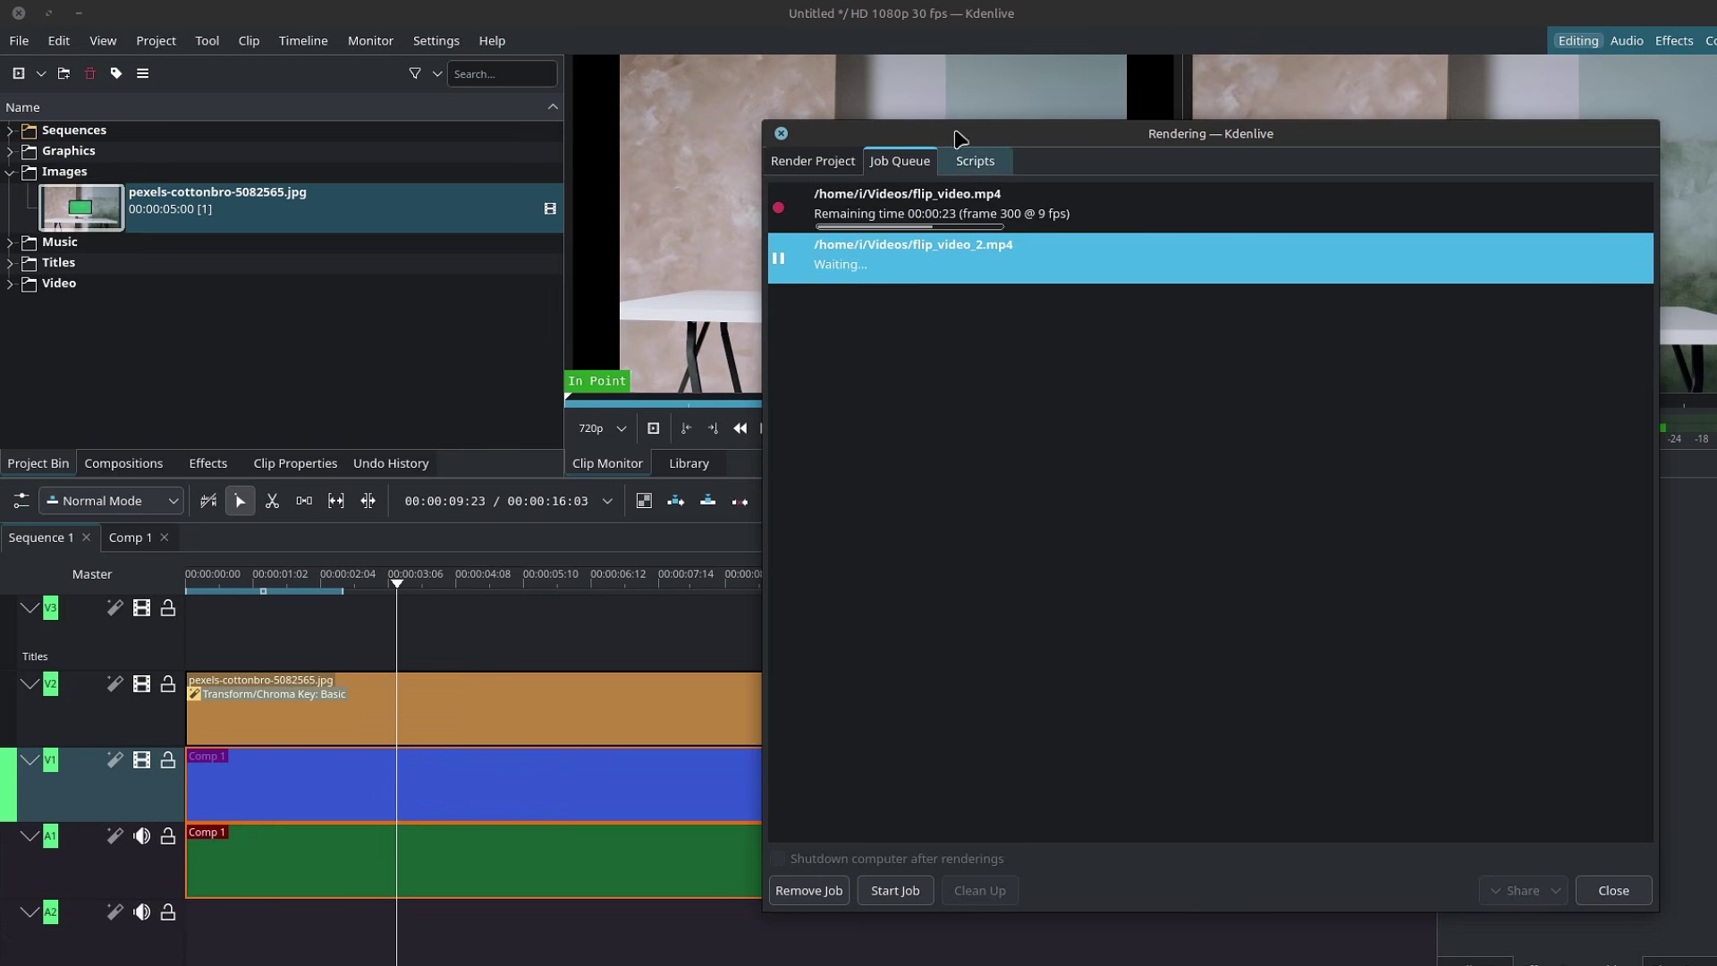